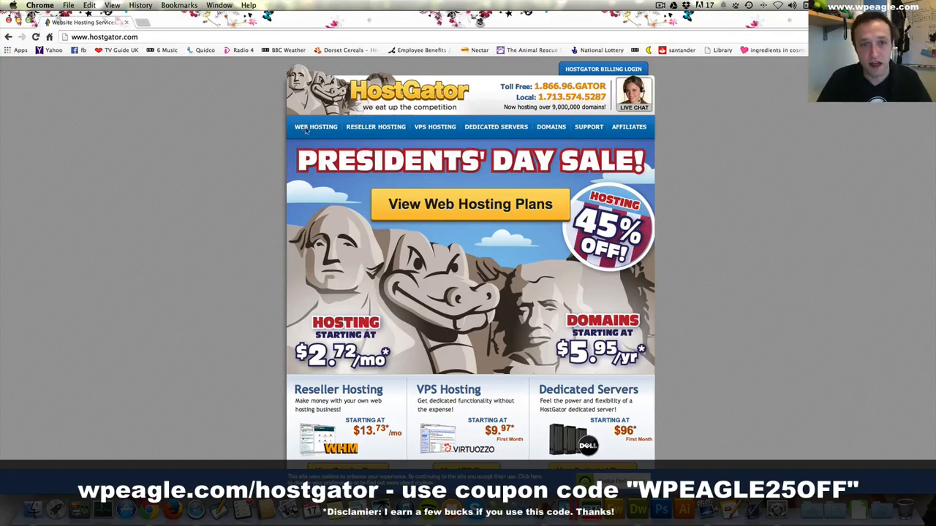
- Open the shared web hosting plans and start an order for the Hatchling plan
{"action": "left_click", "coordinate": [309, 129]}
{"action": "scroll", "coordinate": [374, 205], "scroll_direction": "down", "scroll_amount": 2}
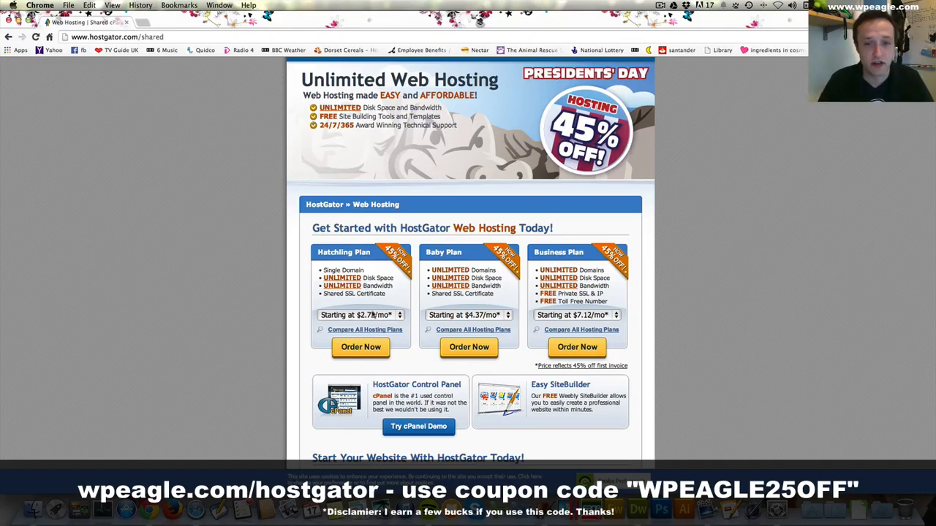
{"action": "left_click", "coordinate": [364, 350]}
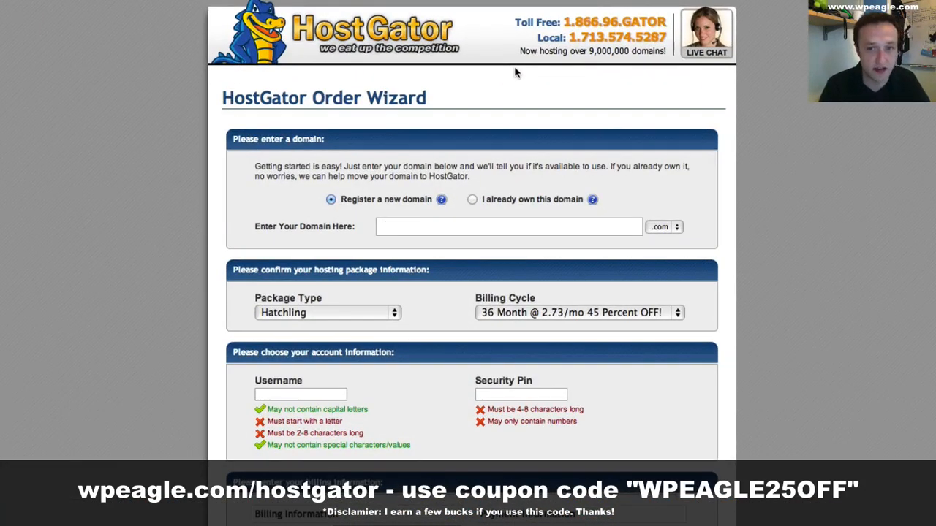
- Enter wpeagledemo as the new .com domain to register
{"action": "type", "text": "wpeagledemo"}
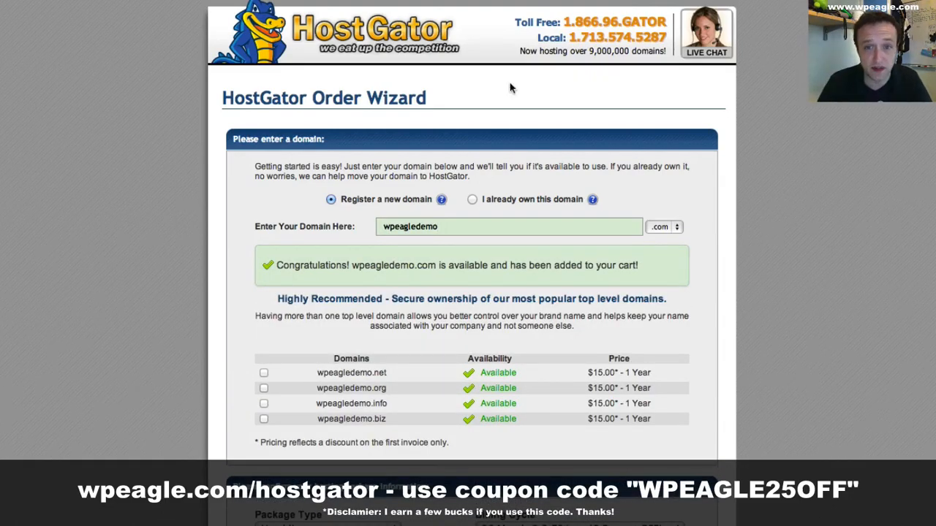
- Review the additional domain offers, the package type and billing cycle, and the account and billing sections of the order form
{"action": "scroll", "coordinate": [520, 243], "scroll_direction": "down", "scroll_amount": 3}
{"action": "scroll", "coordinate": [438, 242], "scroll_direction": "down", "scroll_amount": 2}
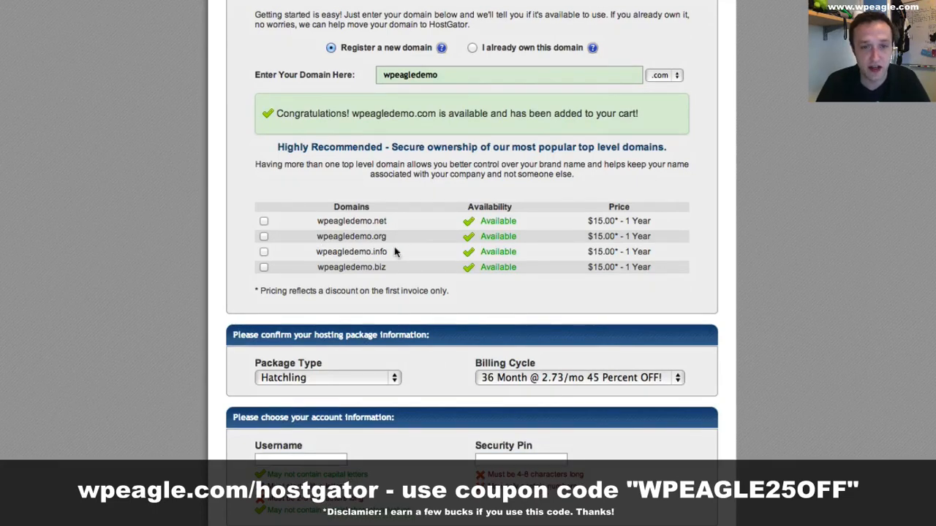
{"action": "scroll", "coordinate": [412, 247], "scroll_direction": "down", "scroll_amount": 1}
{"action": "scroll", "coordinate": [412, 247], "scroll_direction": "down", "scroll_amount": 1}
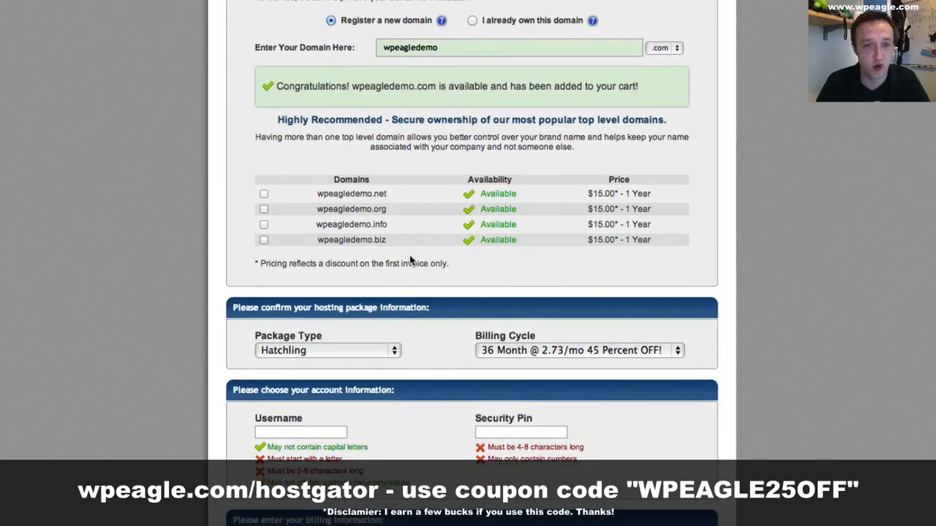
{"action": "scroll", "coordinate": [409, 256], "scroll_direction": "down", "scroll_amount": 1}
{"action": "scroll", "coordinate": [410, 257], "scroll_direction": "down", "scroll_amount": 3}
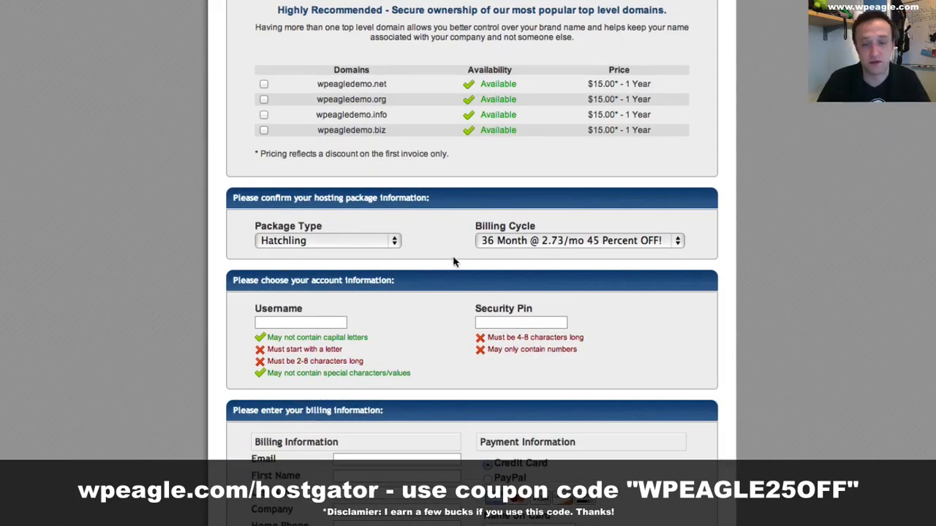
{"action": "scroll", "coordinate": [457, 259], "scroll_direction": "down", "scroll_amount": 3}
{"action": "scroll", "coordinate": [454, 259], "scroll_direction": "down", "scroll_amount": 2}
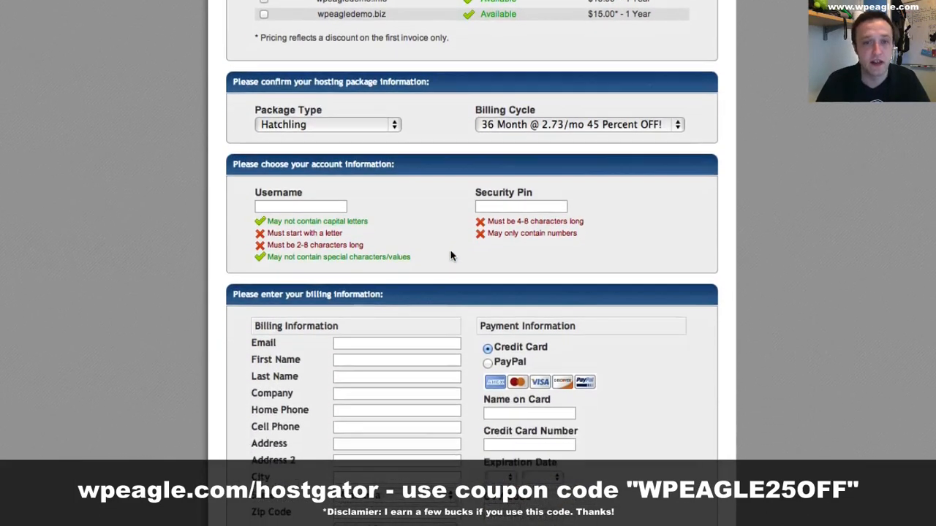
{"action": "scroll", "coordinate": [605, 146], "scroll_direction": "down", "scroll_amount": 2}
{"action": "scroll", "coordinate": [402, 146], "scroll_direction": "down", "scroll_amount": 3}
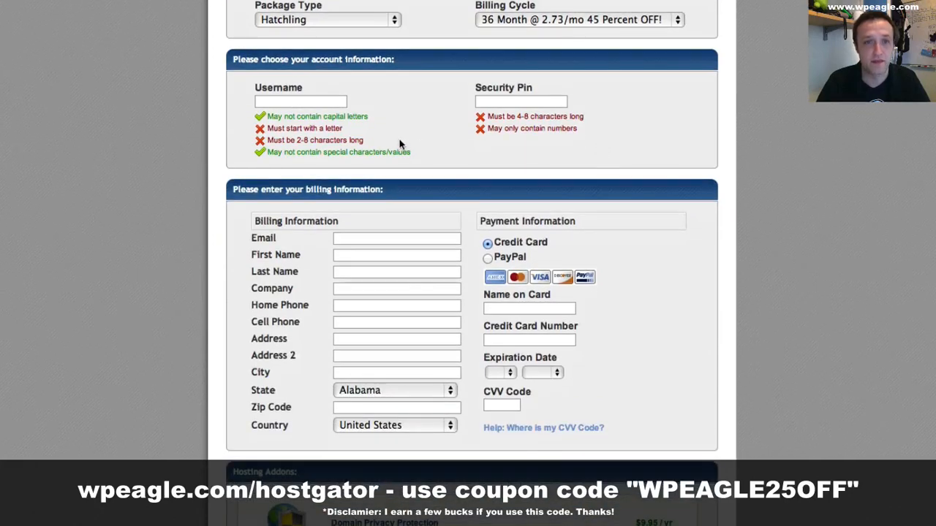
- Set the account username to wpeagle and enter a numeric security PIN
{"action": "left_click", "coordinate": [323, 65]}
{"action": "type", "text": "wpeagle"}
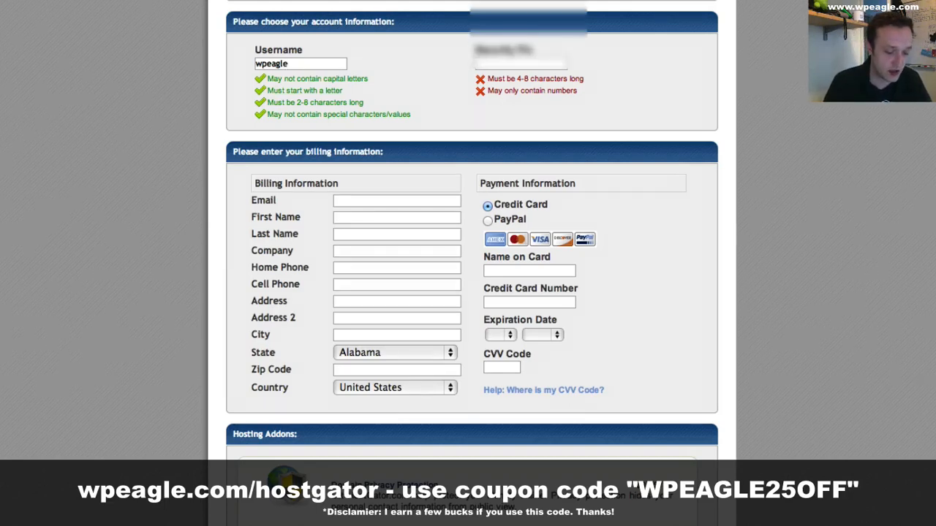
{"action": "type", "text": "1234"}
- Enter the customer's email address in the billing information
{"action": "scroll", "coordinate": [471, 139], "scroll_direction": "down", "scroll_amount": 2}
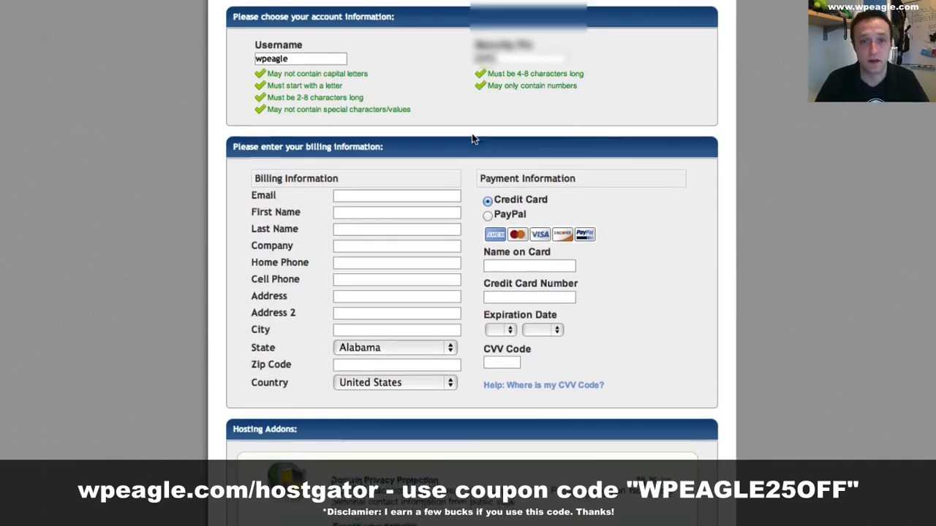
{"action": "scroll", "coordinate": [472, 137], "scroll_direction": "down", "scroll_amount": 1}
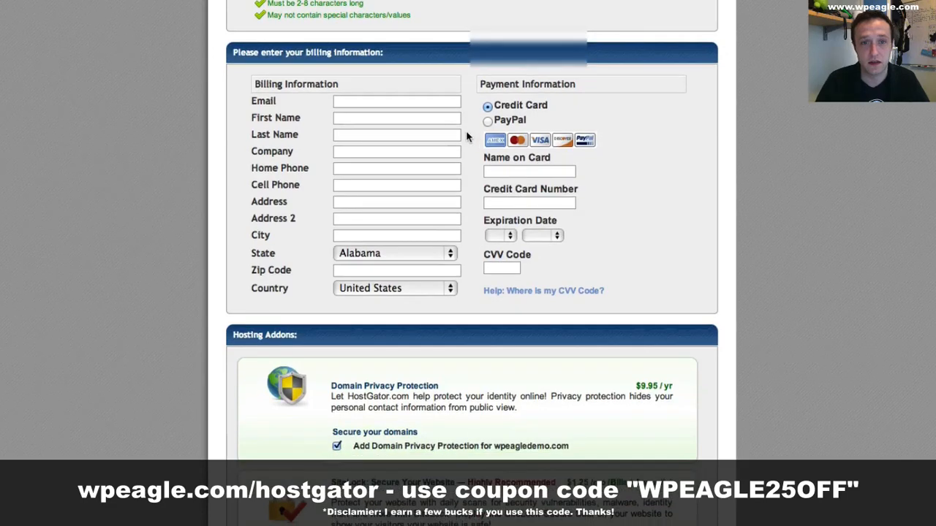
{"action": "left_click", "coordinate": [420, 104]}
{"action": "scroll", "coordinate": [456, 113], "scroll_direction": "down", "scroll_amount": 1}
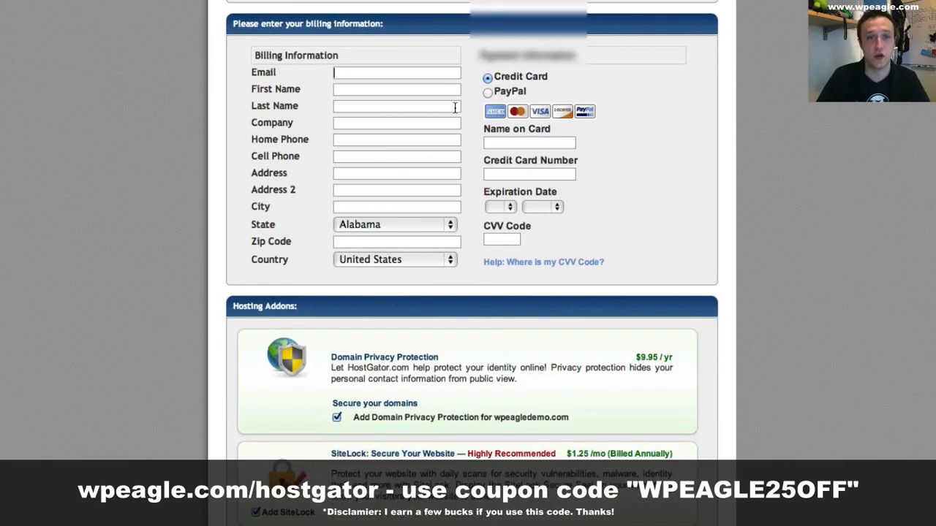
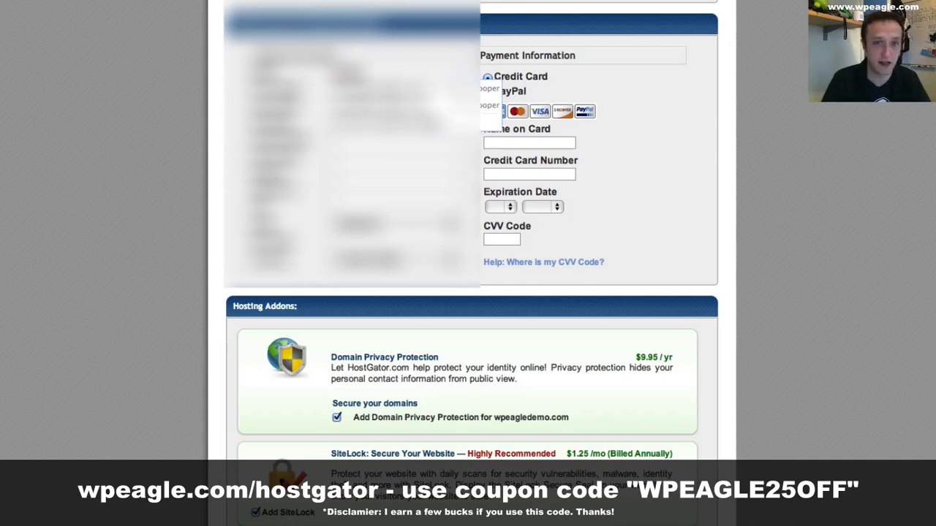
{"action": "key", "text": "Tab"}
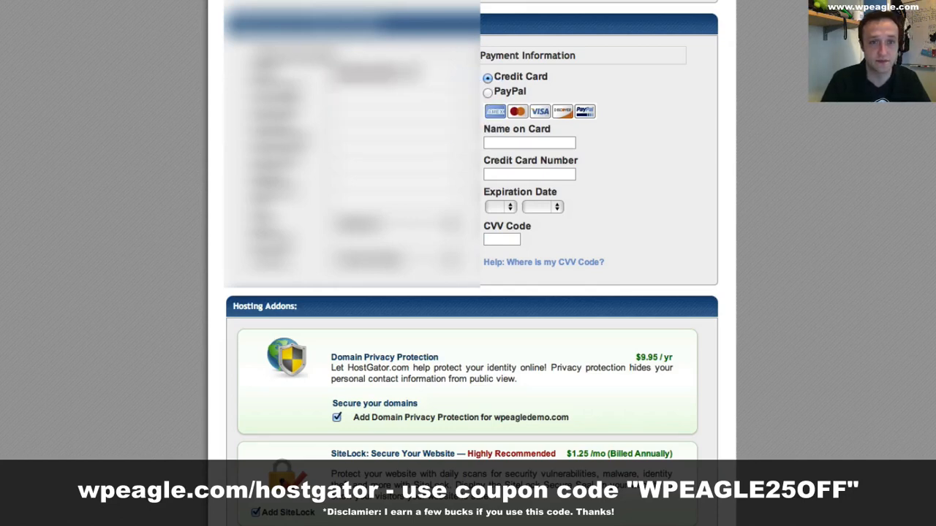
- Fill in the customer's name, company and phone details in the billing information, and choose PayPal as the payment method
{"action": "key", "text": "Tab"}
{"action": "key", "text": "Tab"}
{"action": "type", "text": "WP Eagle"}
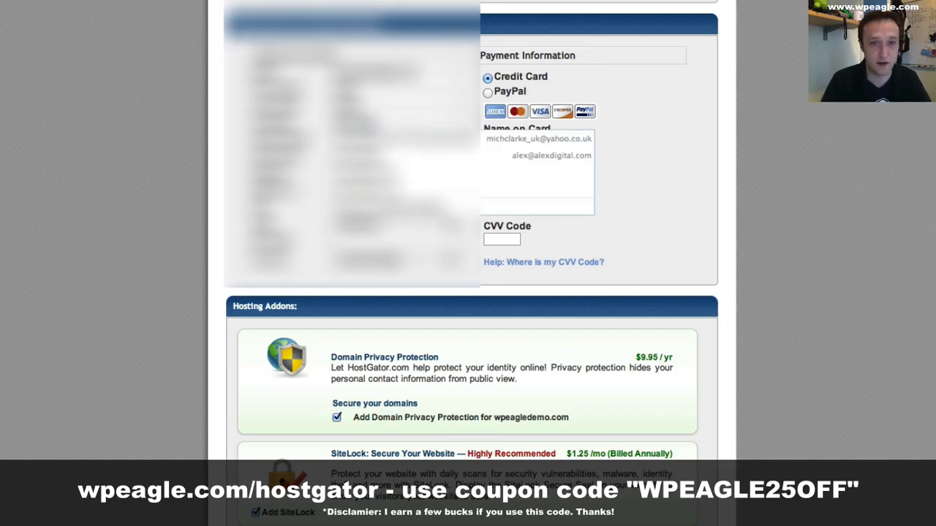
{"action": "key", "text": "Tab"}
{"action": "type", "text": "12"}
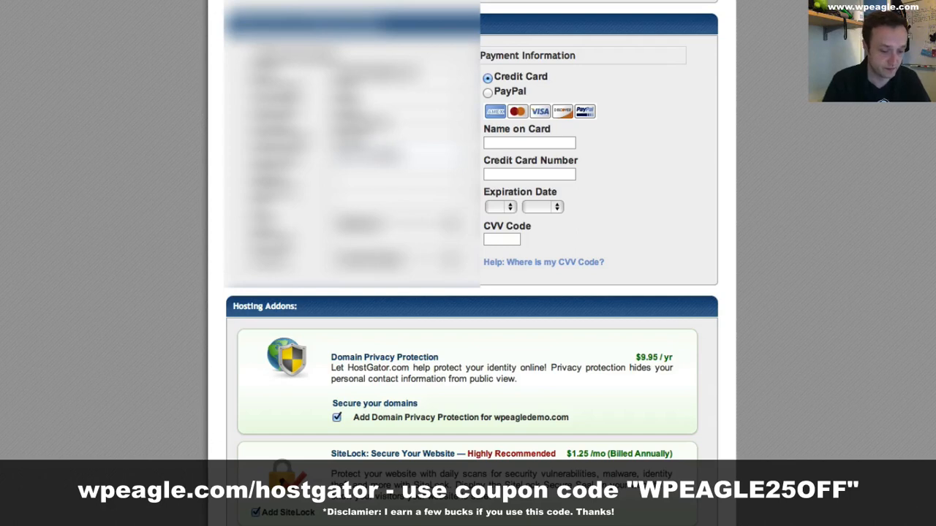
{"action": "key", "text": "Return"}
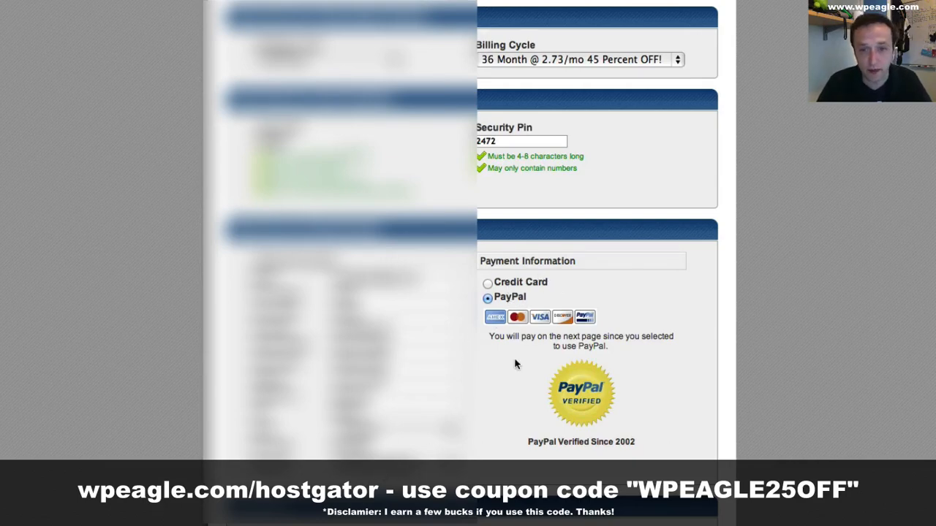
- Set the account use to Business and enter the business name wpeagle ltd with its VAT registration number
{"action": "scroll", "coordinate": [516, 363], "scroll_direction": "down", "scroll_amount": 4}
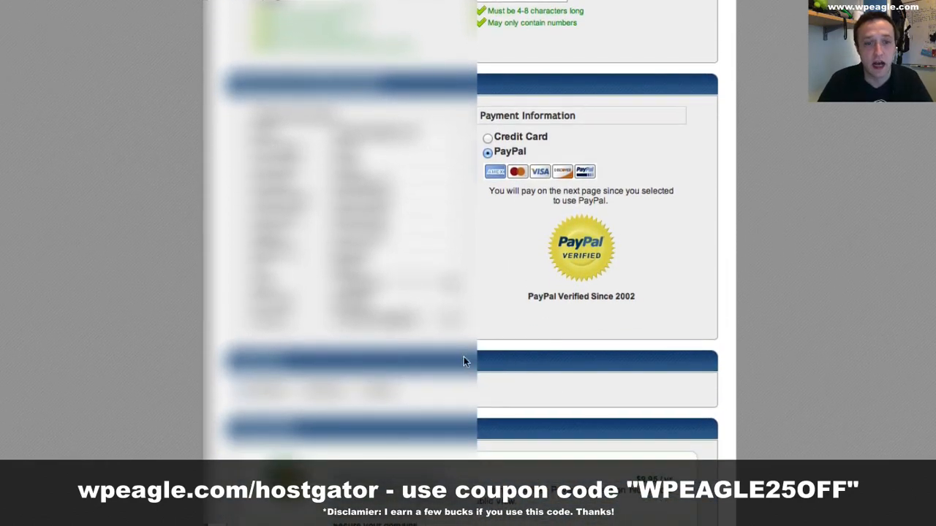
{"action": "left_click", "coordinate": [299, 390]}
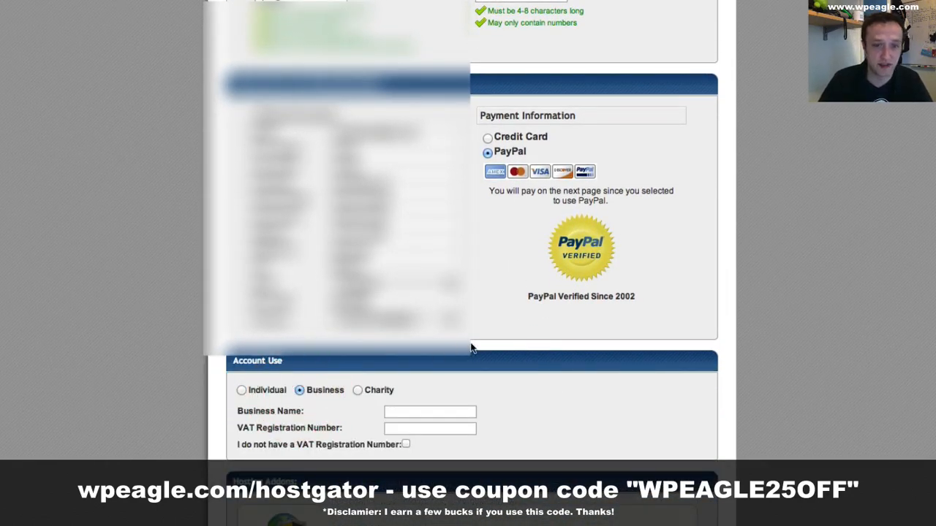
{"action": "scroll", "coordinate": [471, 349], "scroll_direction": "down", "scroll_amount": 2}
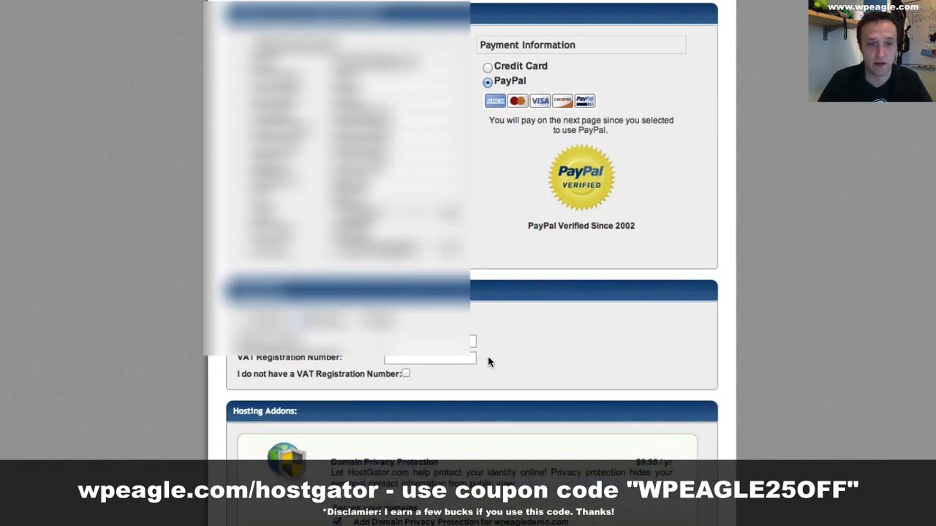
{"action": "left_click", "coordinate": [426, 341]}
{"action": "type", "text": "wpeagle"}
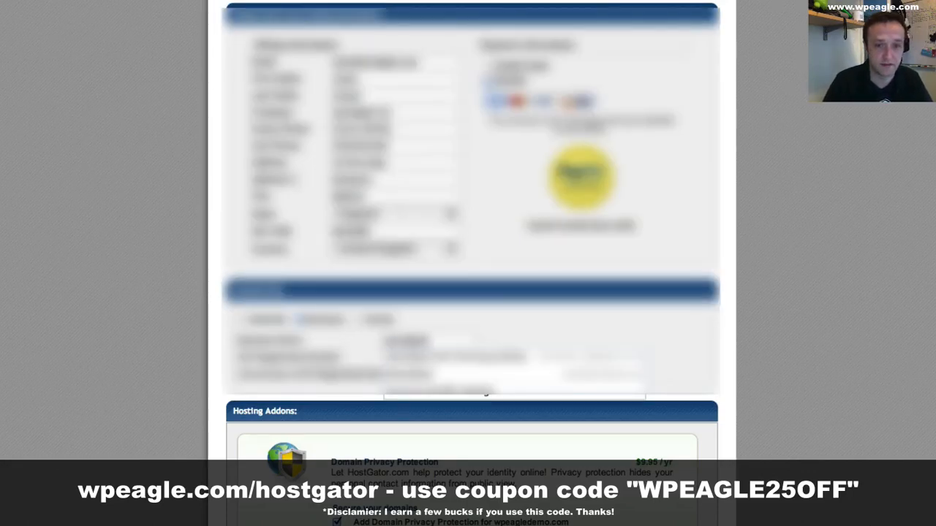
{"action": "type", "text": " ltd"}
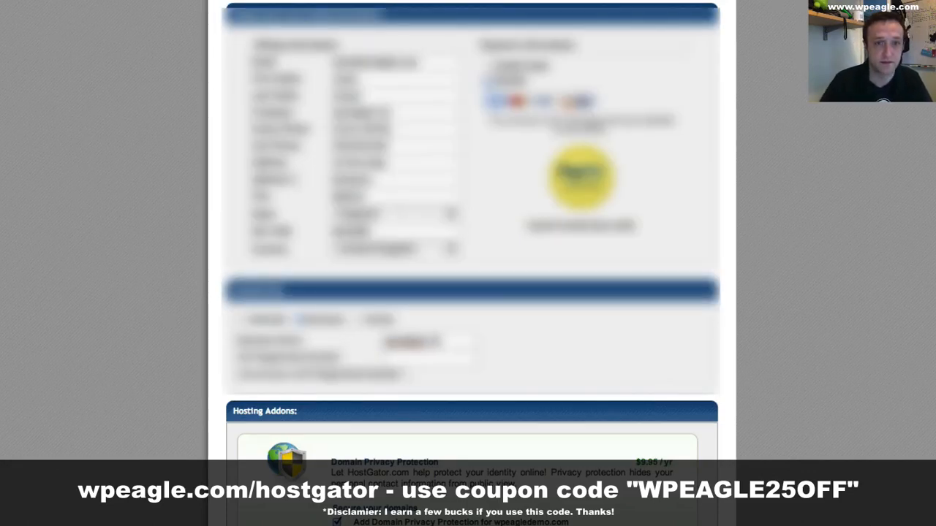
- Remove the Domain Privacy Protection, SiteLock and CodeGuard add-ons from the hosting order
{"action": "scroll", "coordinate": [673, 326], "scroll_direction": "down", "scroll_amount": 4}
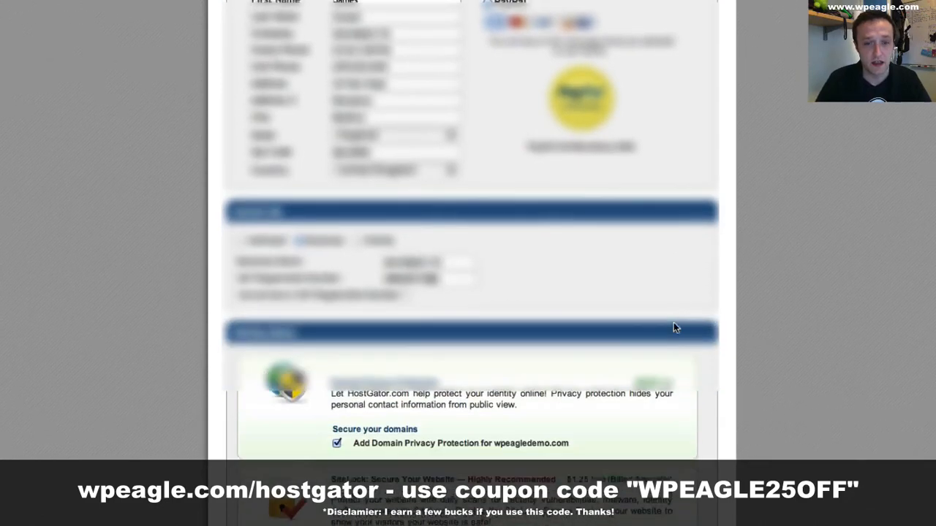
{"action": "scroll", "coordinate": [600, 320], "scroll_direction": "down", "scroll_amount": 3}
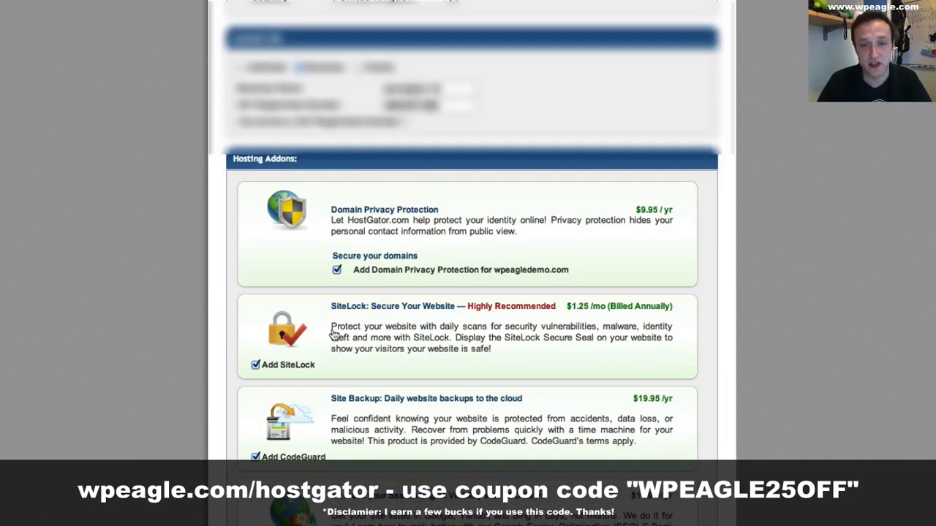
{"action": "scroll", "coordinate": [337, 323], "scroll_direction": "down", "scroll_amount": 3}
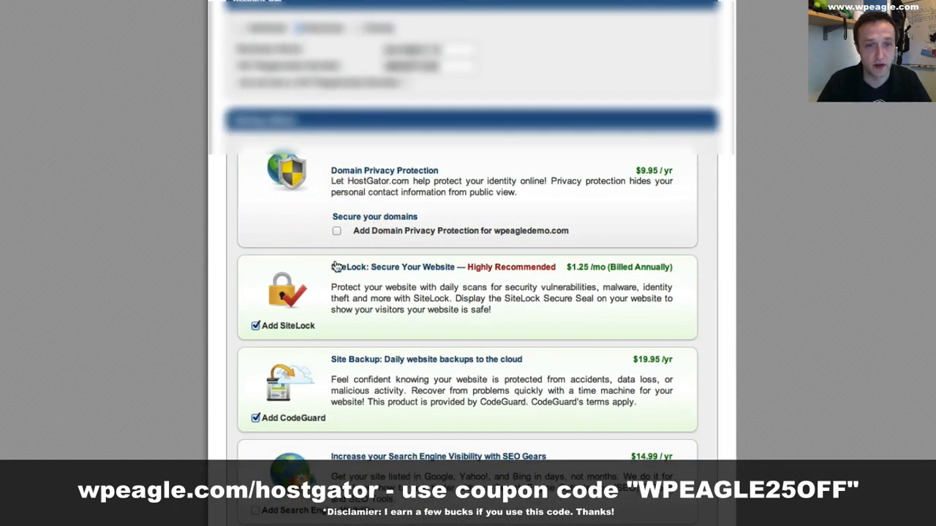
{"action": "left_click", "coordinate": [336, 231]}
{"action": "scroll", "coordinate": [369, 325], "scroll_direction": "down", "scroll_amount": 1}
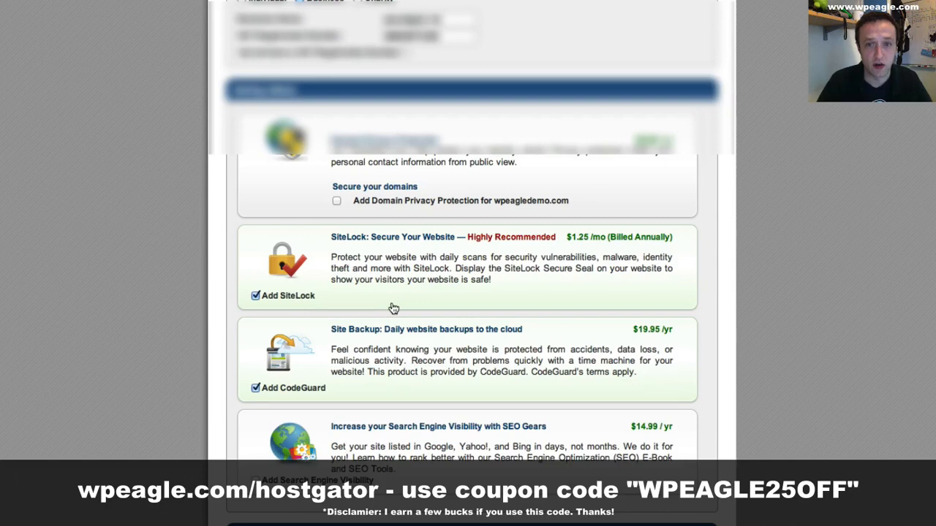
{"action": "left_click", "coordinate": [255, 295]}
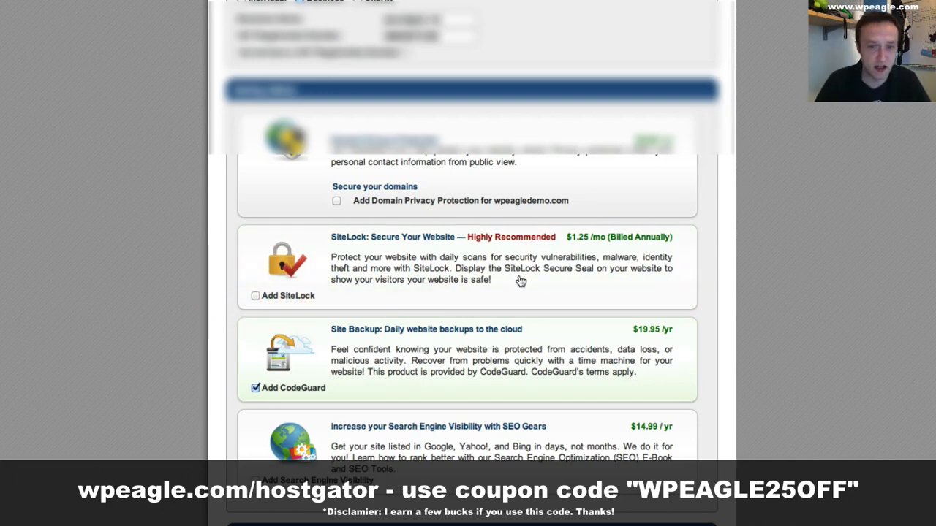
{"action": "scroll", "coordinate": [409, 302], "scroll_direction": "down", "scroll_amount": 1}
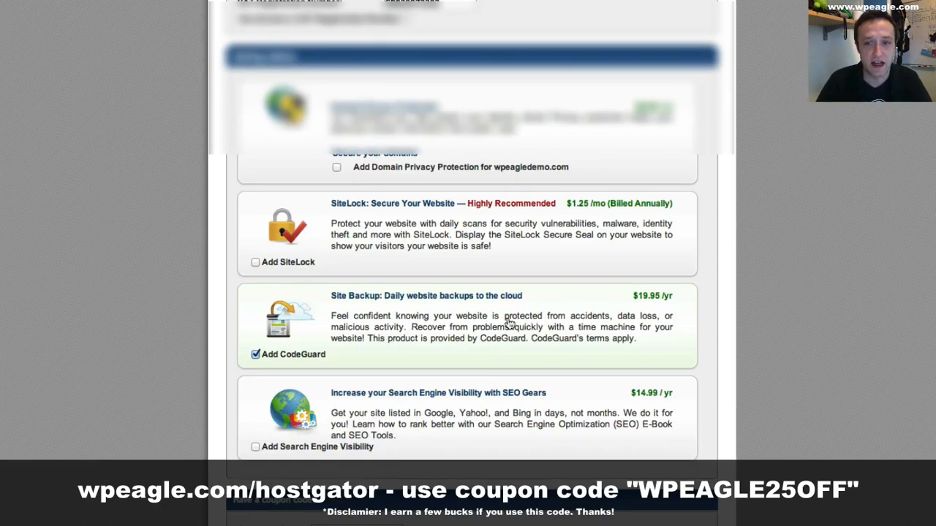
{"action": "left_click", "coordinate": [256, 354]}
- Enter the coupon code WPEAGLE25OFF and validate it
{"action": "scroll", "coordinate": [515, 310], "scroll_direction": "down", "scroll_amount": 1}
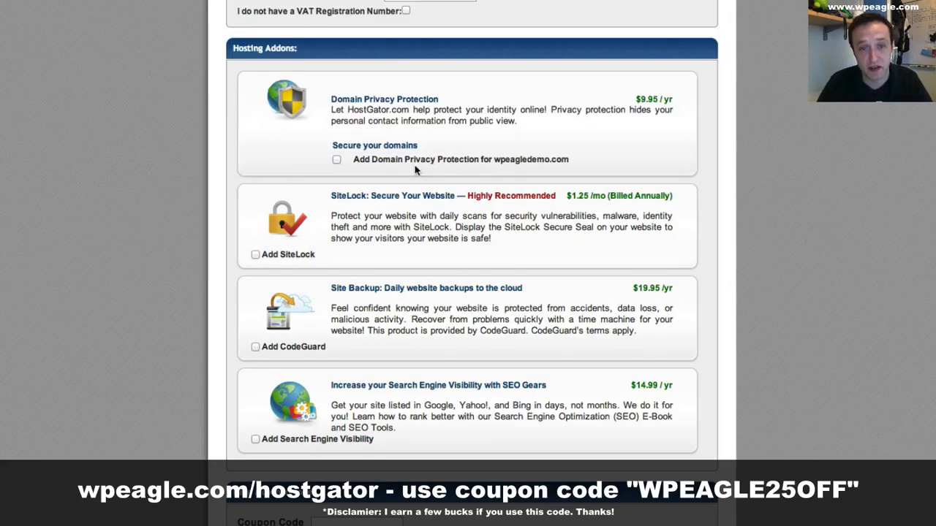
{"action": "scroll", "coordinate": [406, 212], "scroll_direction": "down", "scroll_amount": 5}
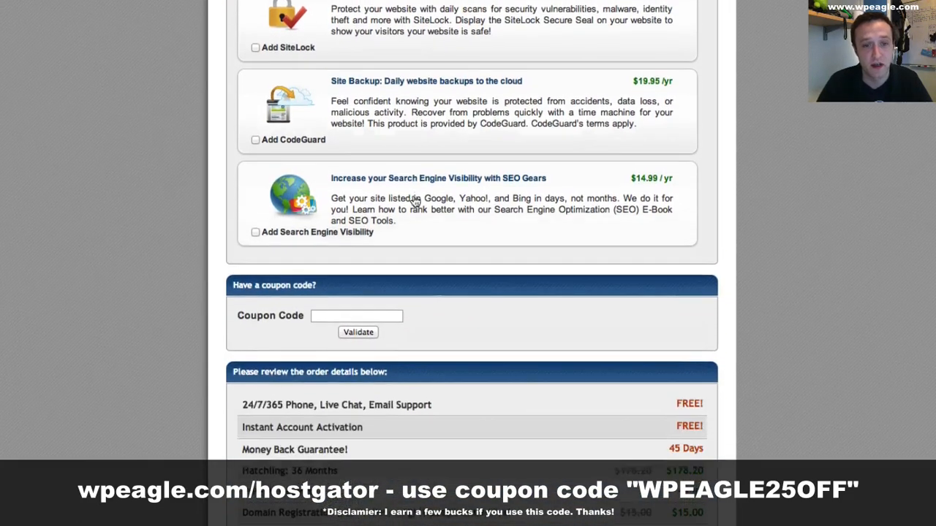
{"action": "left_click", "coordinate": [394, 312]}
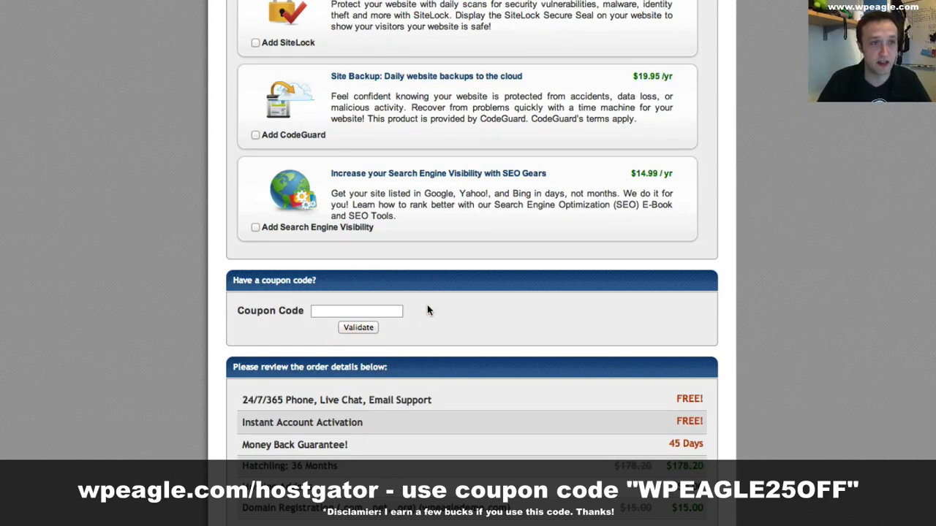
{"action": "type", "text": "WP"}
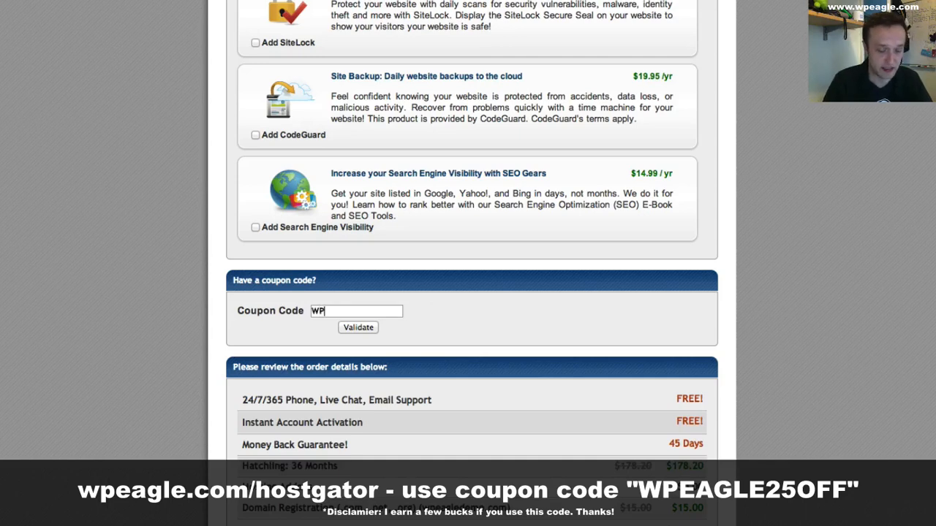
{"action": "type", "text": "EAGLE25OFF"}
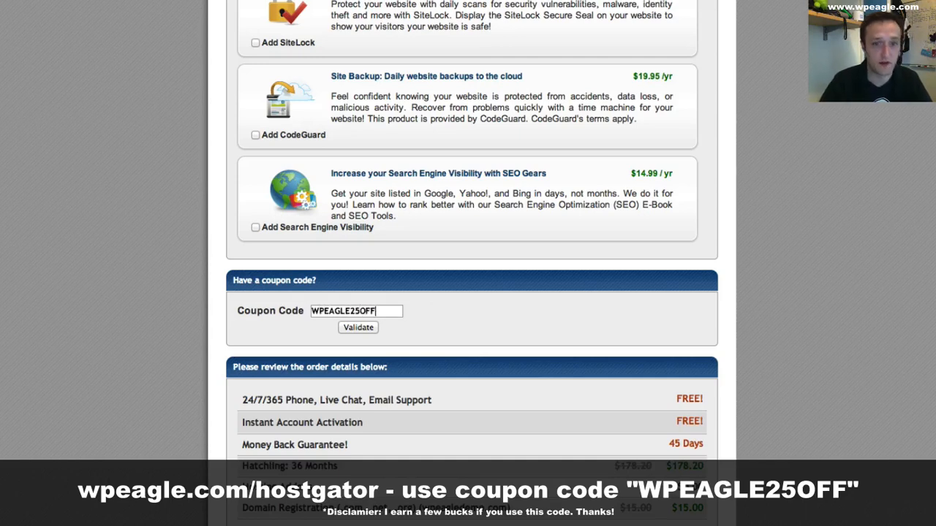
{"action": "left_click", "coordinate": [345, 329]}
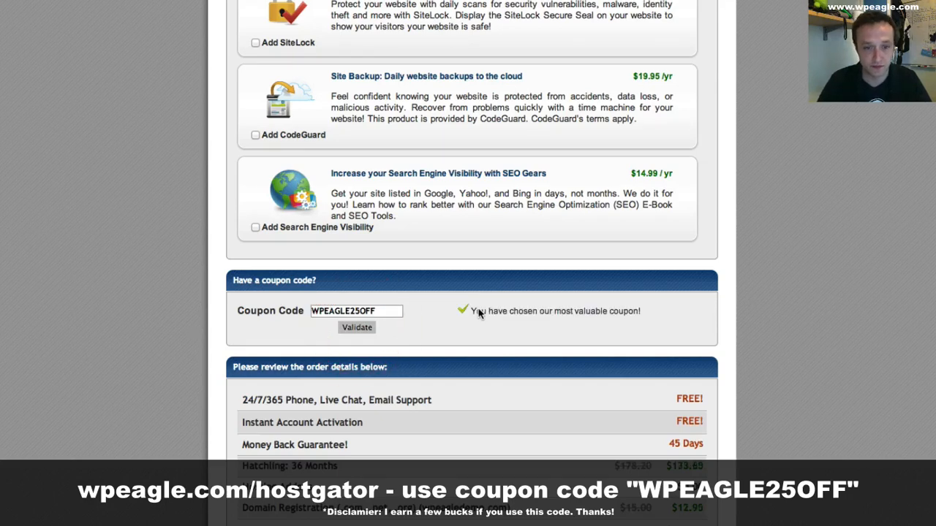
- Agree to the terms and conditions, and submit the HostGator hosting order for payment through PayPal
{"action": "scroll", "coordinate": [485, 313], "scroll_direction": "down", "scroll_amount": 1}
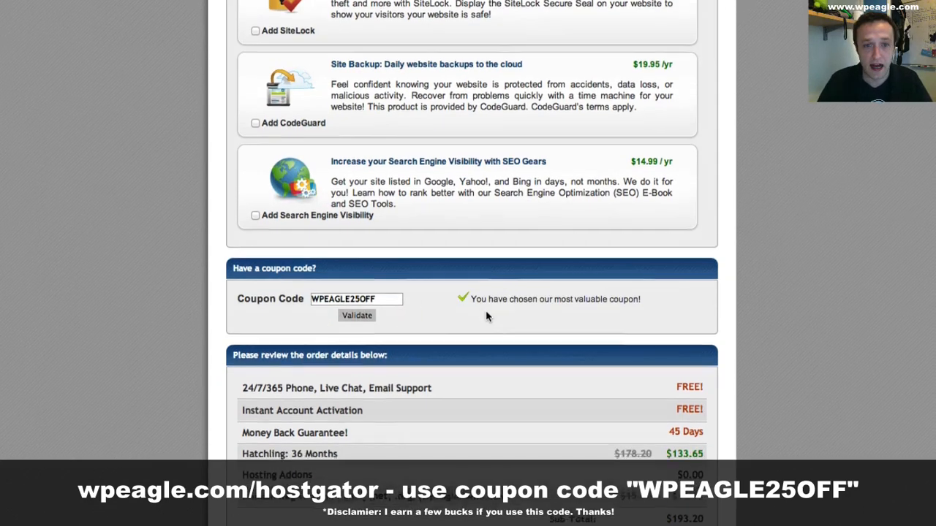
{"action": "scroll", "coordinate": [625, 455], "scroll_direction": "down", "scroll_amount": 2}
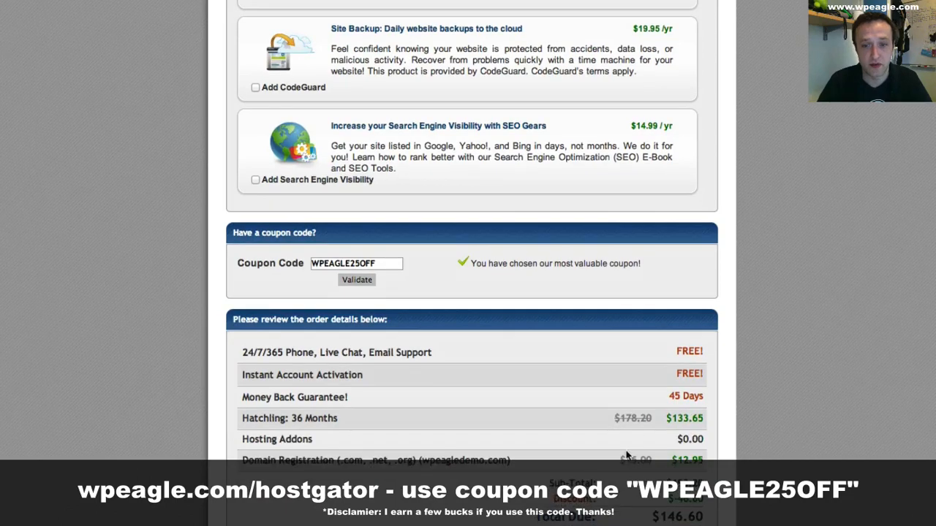
{"action": "scroll", "coordinate": [626, 455], "scroll_direction": "down", "scroll_amount": 5}
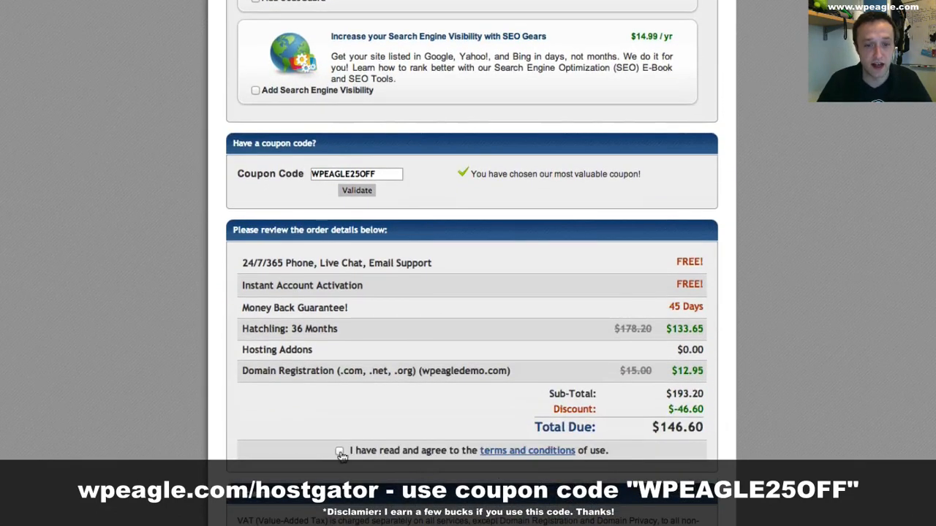
{"action": "left_click", "coordinate": [340, 451]}
{"action": "scroll", "coordinate": [424, 405], "scroll_direction": "down", "scroll_amount": 2}
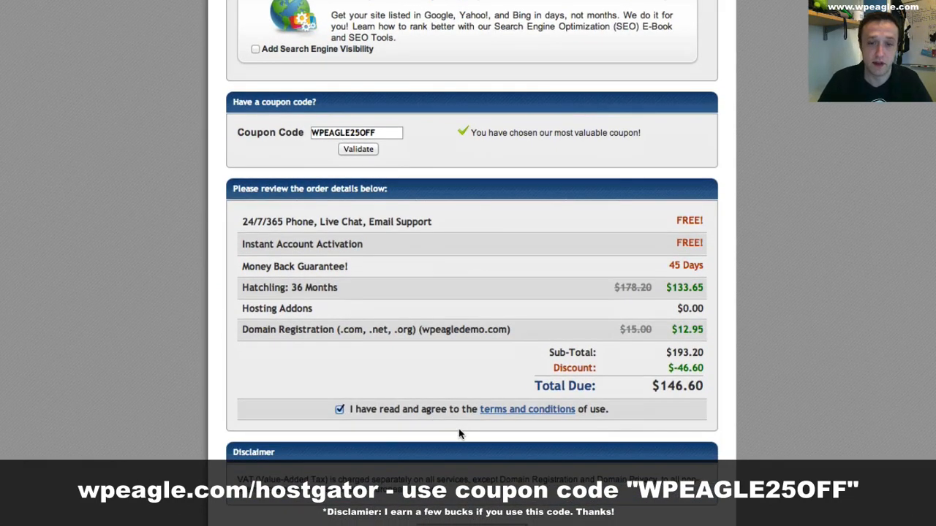
{"action": "scroll", "coordinate": [460, 434], "scroll_direction": "up", "scroll_amount": 5}
{"action": "scroll", "coordinate": [461, 432], "scroll_direction": "down", "scroll_amount": 5}
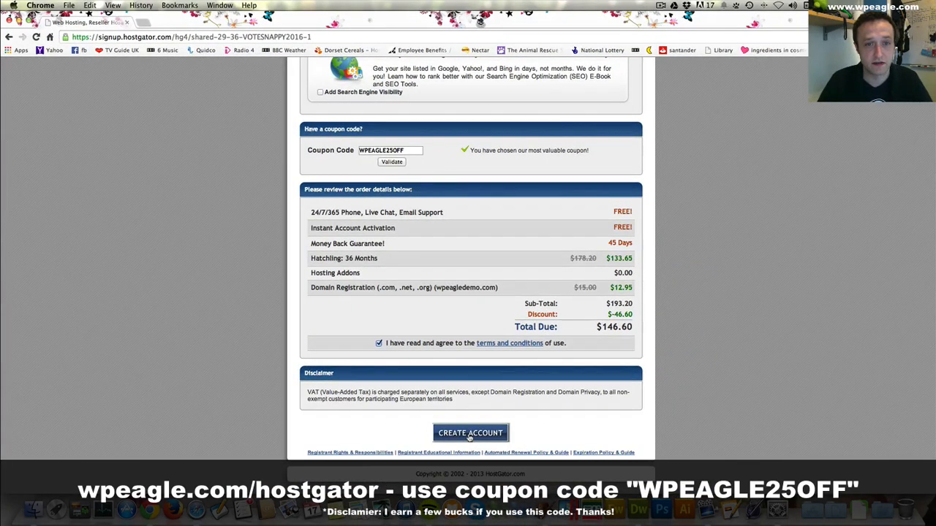
{"action": "left_click", "coordinate": [470, 434]}
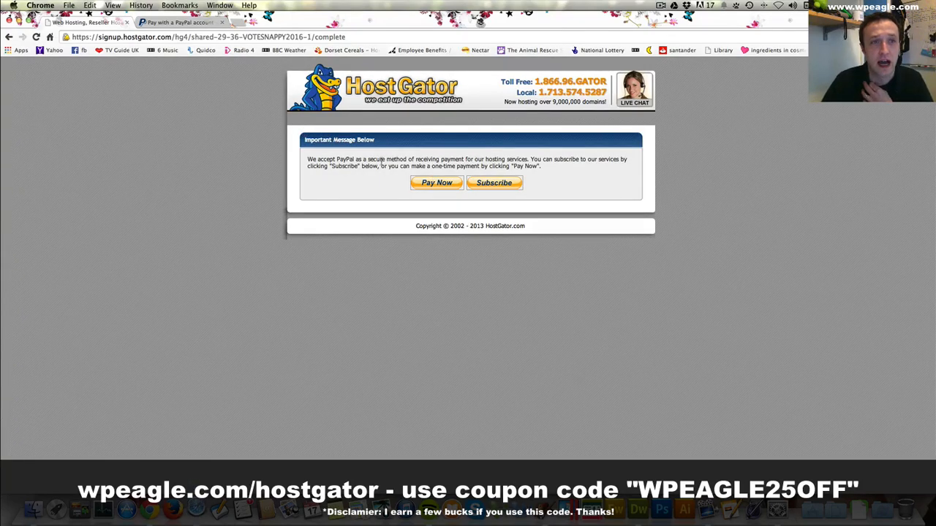
{"action": "left_click", "coordinate": [181, 22]}
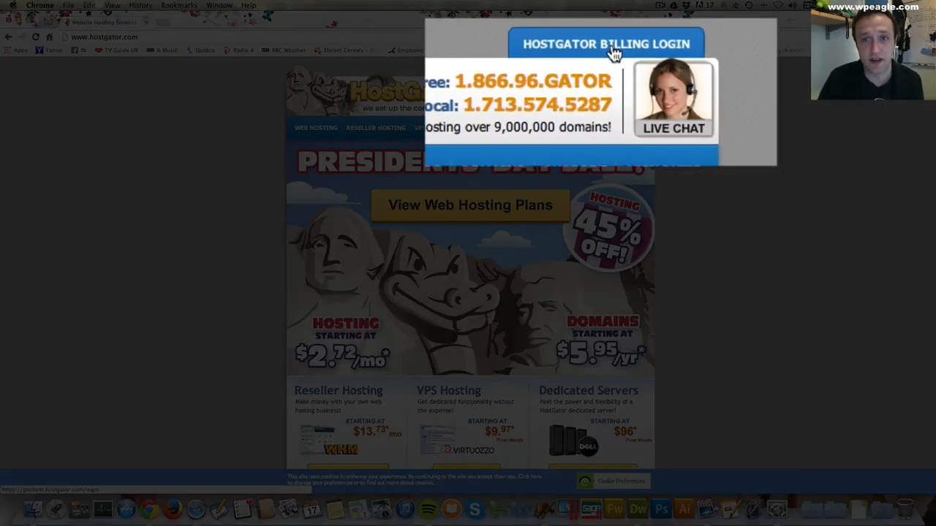
- Go to the HostGator billing login page and enter the account's e-mail address
{"action": "left_click", "coordinate": [614, 55]}
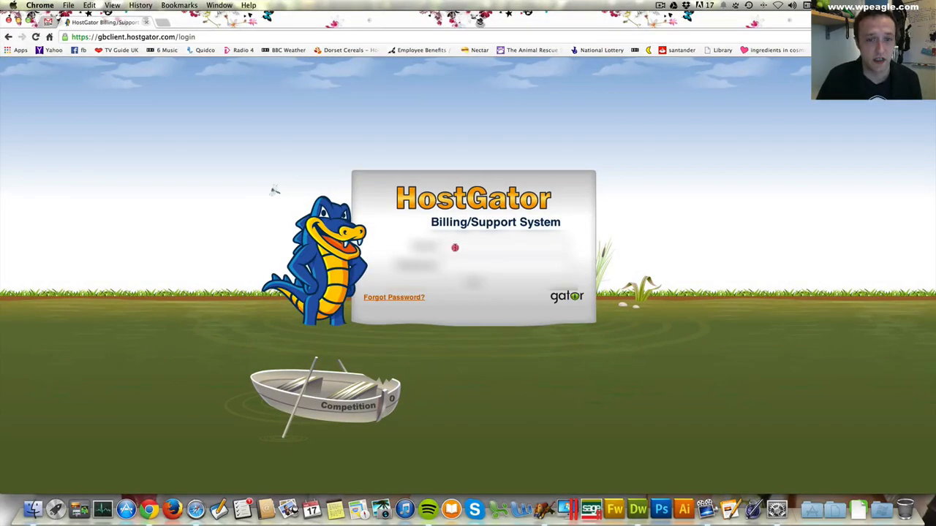
{"action": "left_click", "coordinate": [454, 247]}
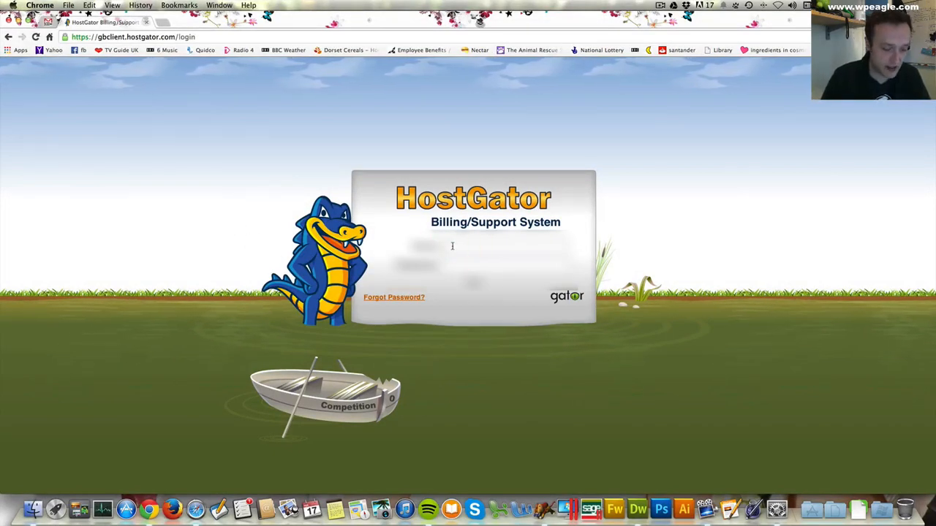
{"action": "type", "text": "......"}
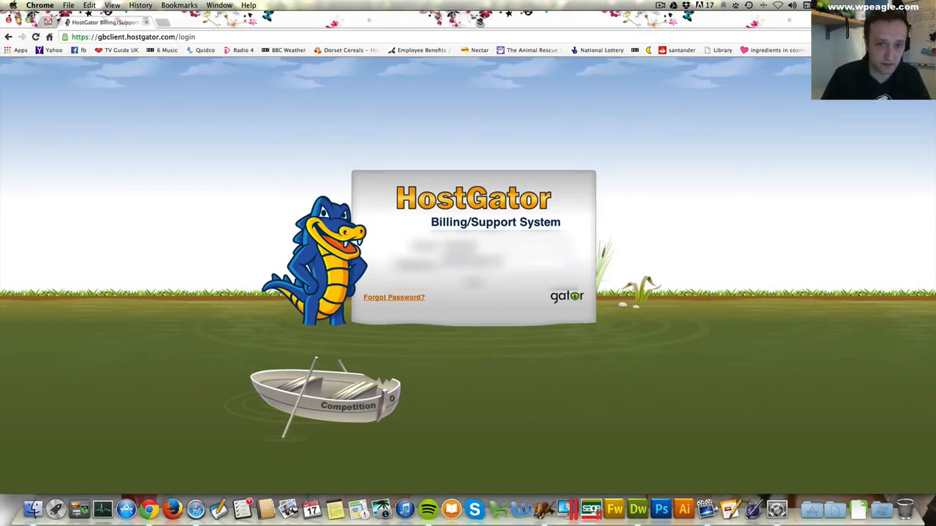
{"action": "type", "text": "..."}
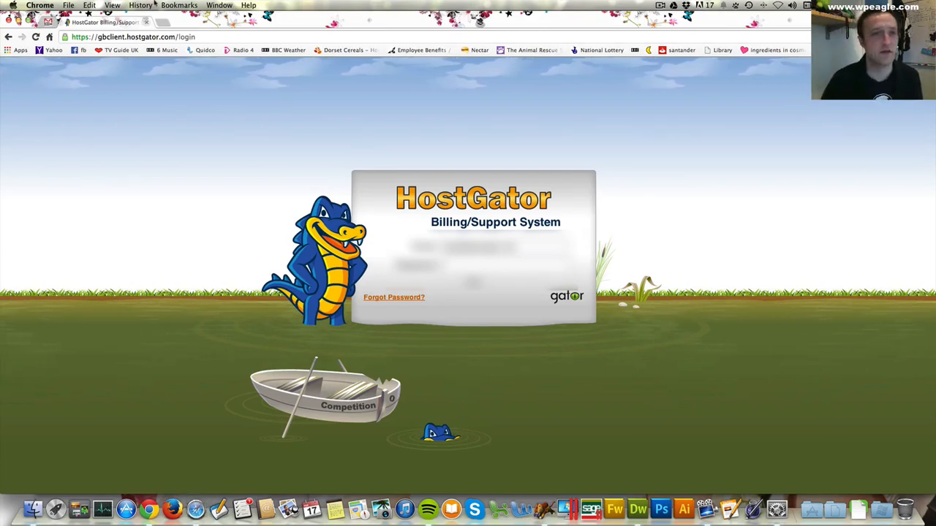
- Copy the billing password from the HostGator account info e-mail in Gmail and use it to log in to the billing system
{"action": "left_click", "coordinate": [48, 21]}
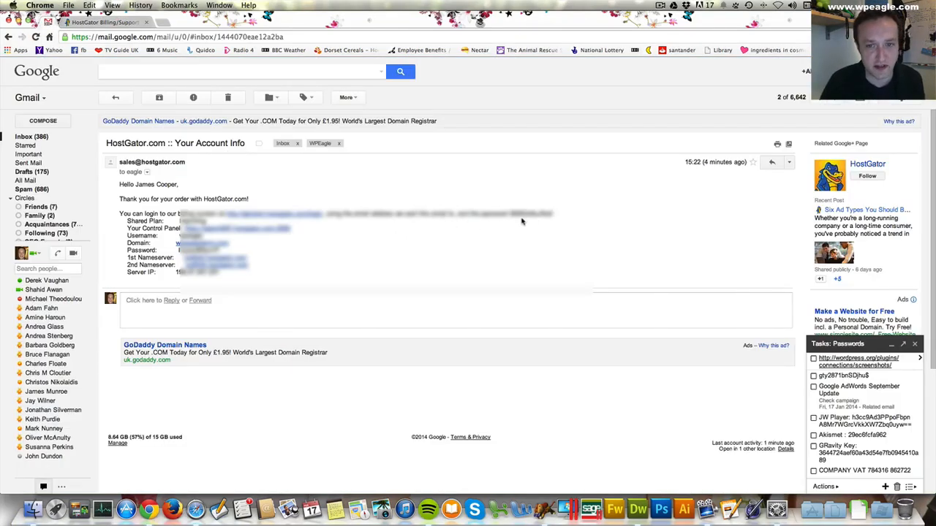
{"action": "left_click_drag", "start_coordinate": [506, 213], "coordinate": [554, 212]}
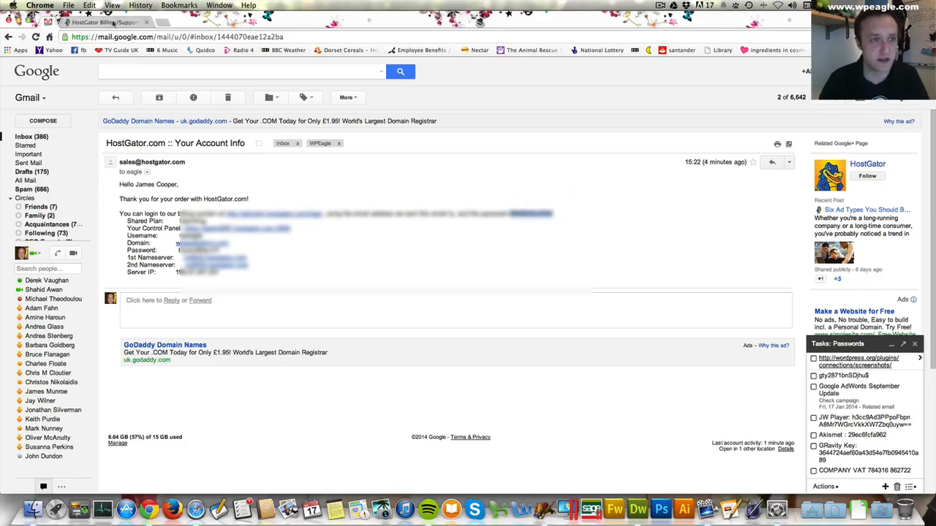
{"action": "left_click", "coordinate": [109, 21]}
{"action": "key", "text": "super+v"}
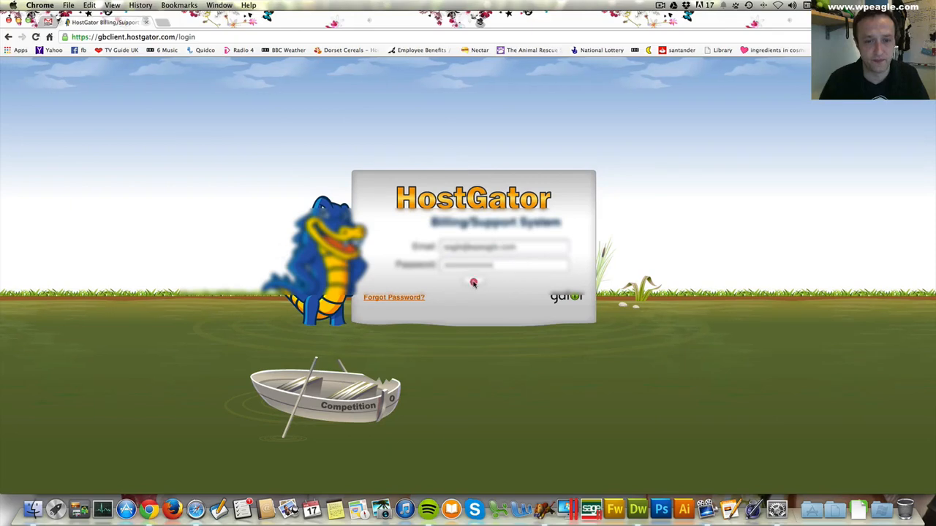
{"action": "left_click", "coordinate": [473, 282]}
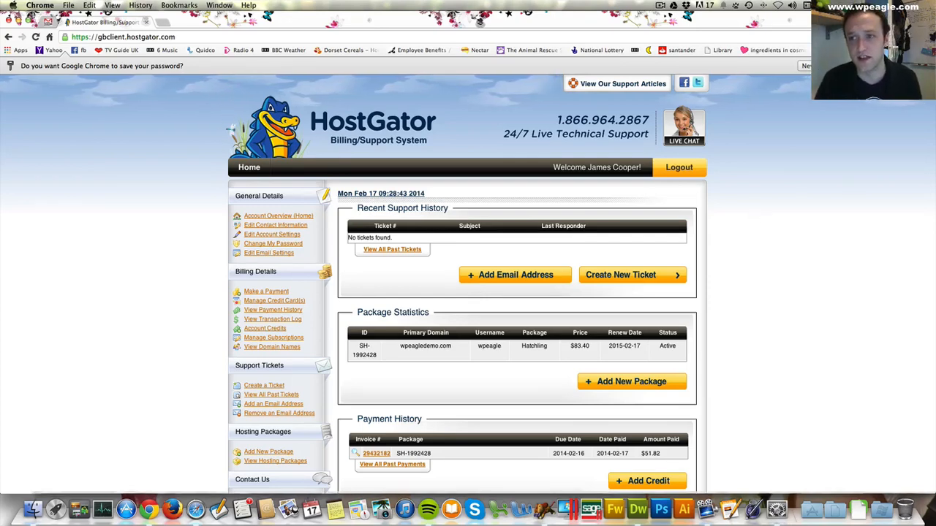
- View the account's hosting packages and open the cPanel login page for wpeagledemo.com
{"action": "scroll", "coordinate": [781, 149], "scroll_direction": "down", "scroll_amount": 1}
{"action": "scroll", "coordinate": [343, 153], "scroll_direction": "down", "scroll_amount": 5}
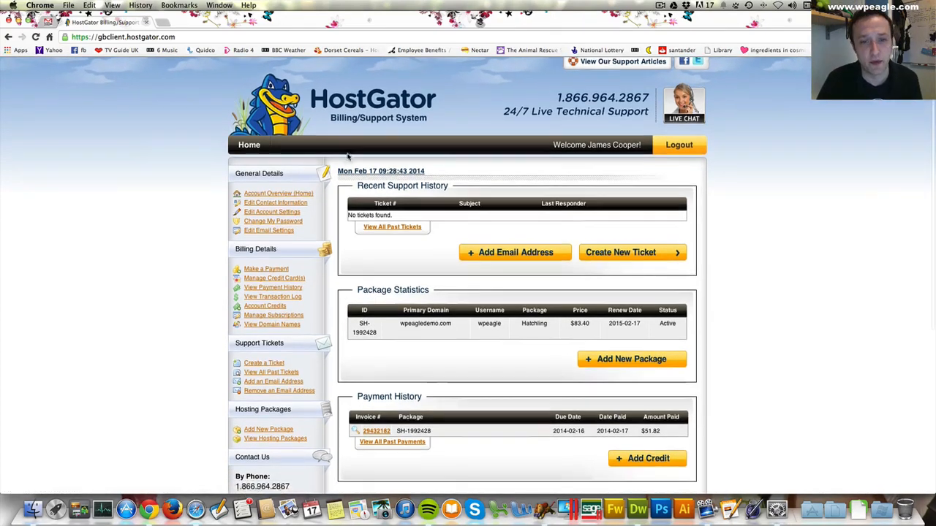
{"action": "scroll", "coordinate": [348, 155], "scroll_direction": "up", "scroll_amount": 3}
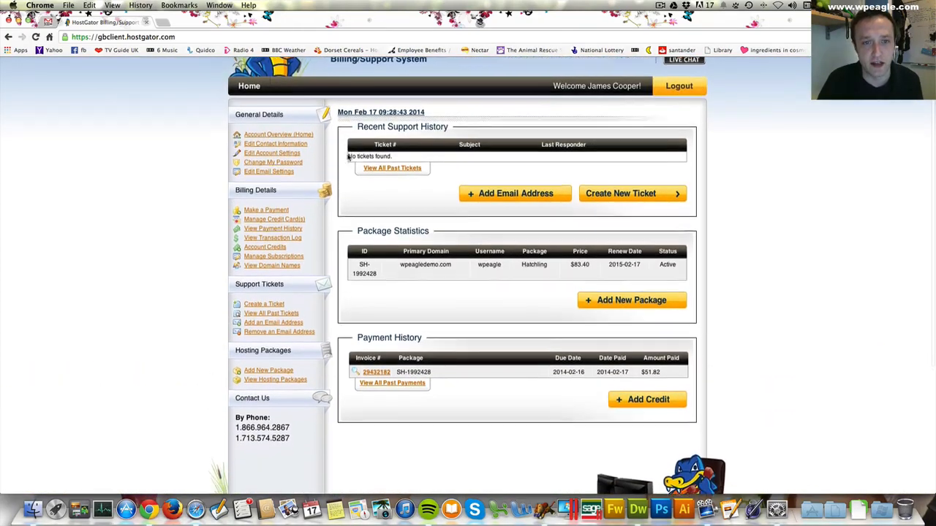
{"action": "scroll", "coordinate": [348, 155], "scroll_direction": "down", "scroll_amount": 1}
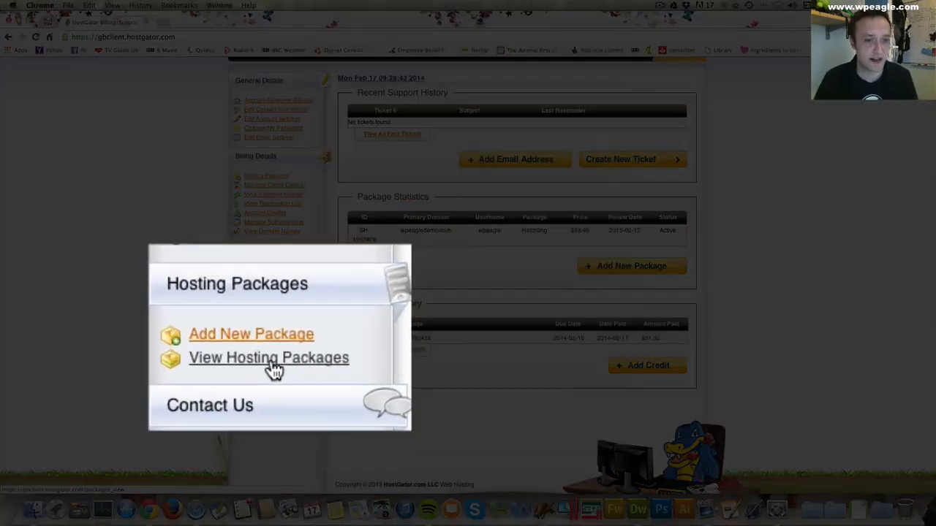
{"action": "left_click", "coordinate": [273, 369]}
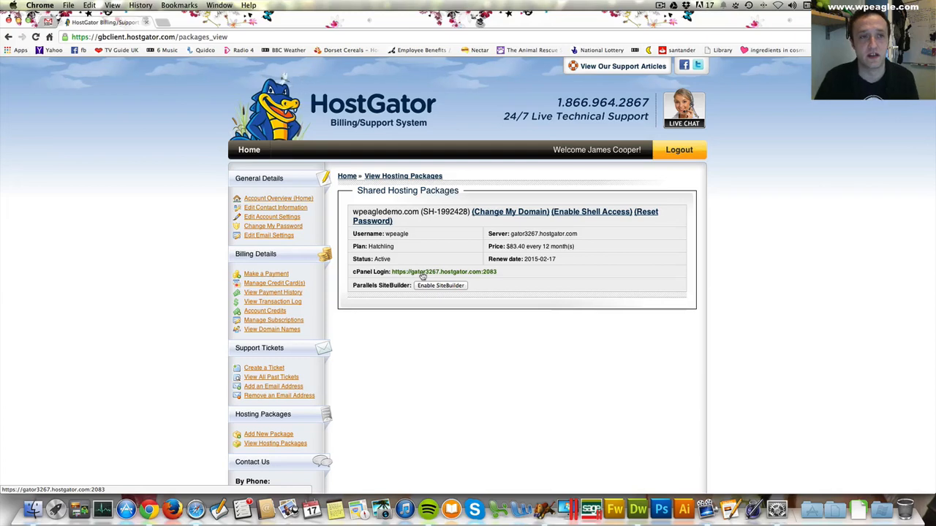
{"action": "left_click", "coordinate": [422, 275]}
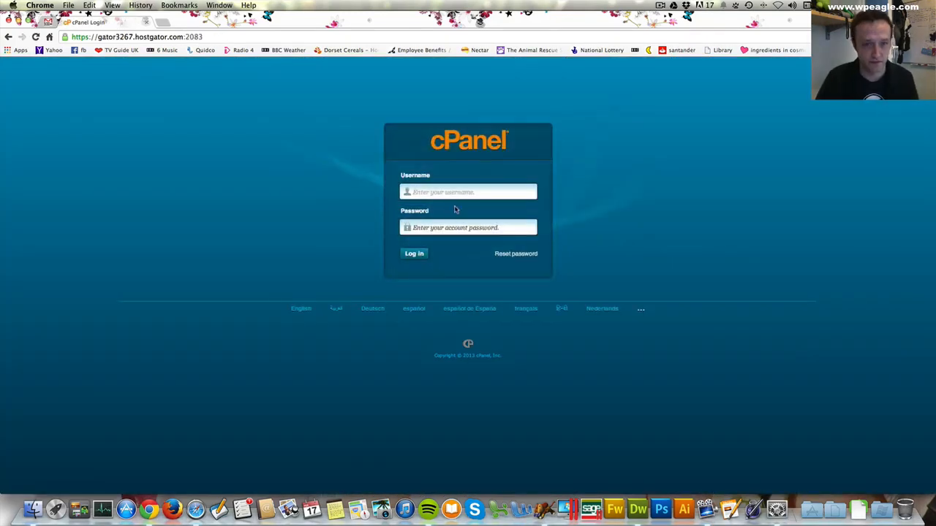
- Log in to cPanel with the username wpeagle and the account password copied from the HostGator e-mail
{"action": "type", "text": "wpeag"}
{"action": "key", "text": "Tab"}
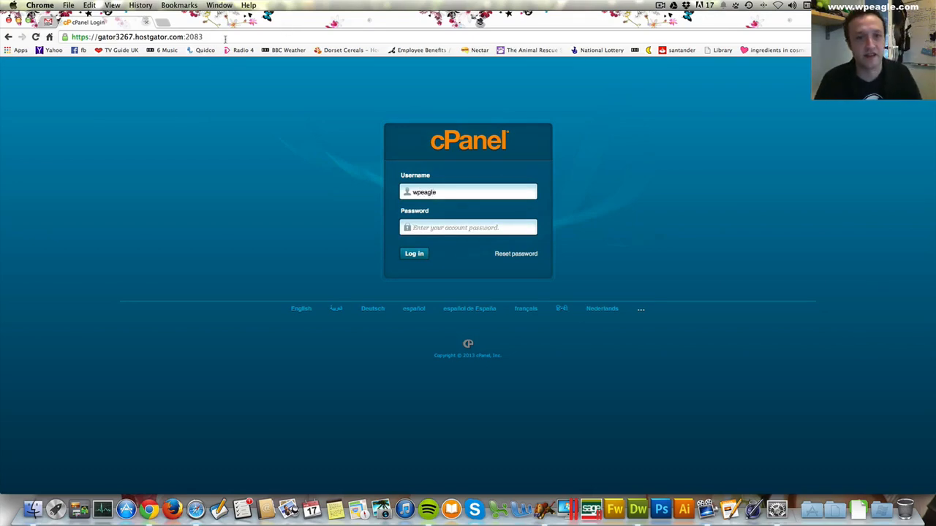
{"action": "left_click", "coordinate": [49, 22]}
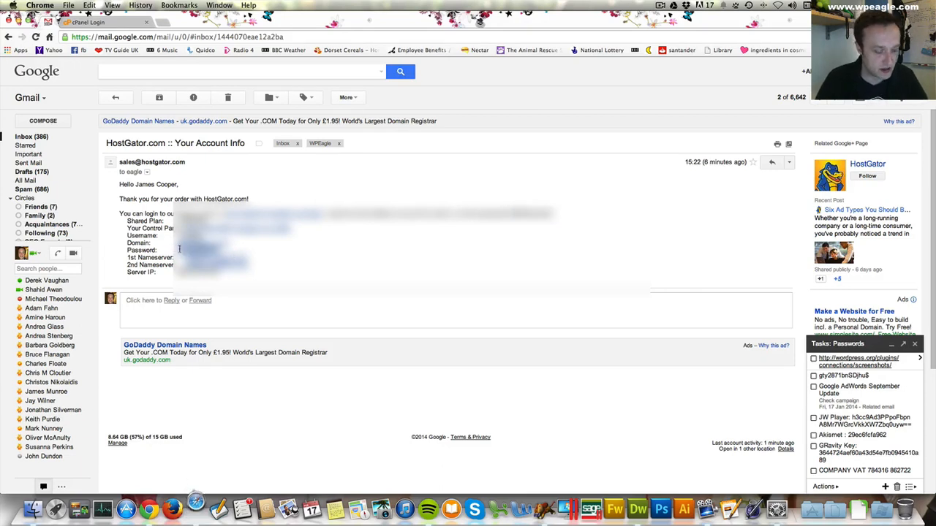
{"action": "left_click", "coordinate": [181, 249]}
{"action": "left_click", "coordinate": [130, 24]}
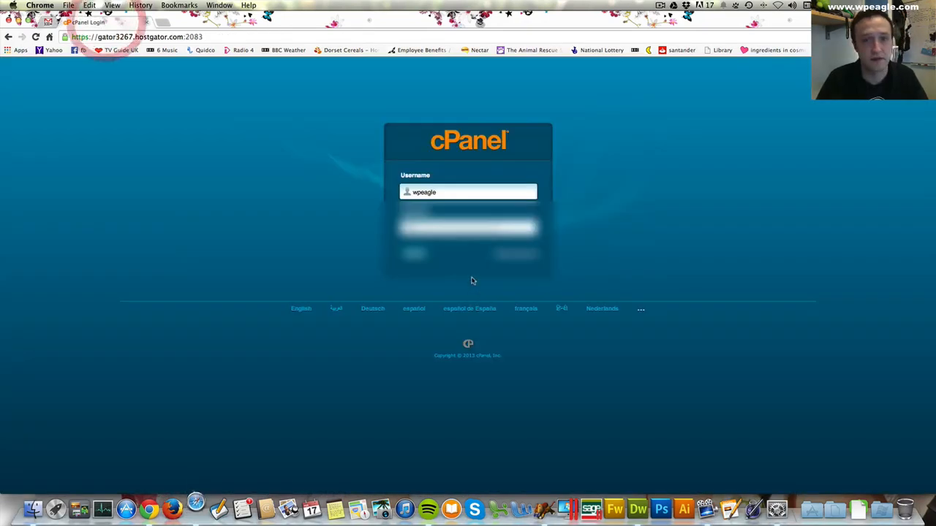
{"action": "left_click", "coordinate": [414, 255]}
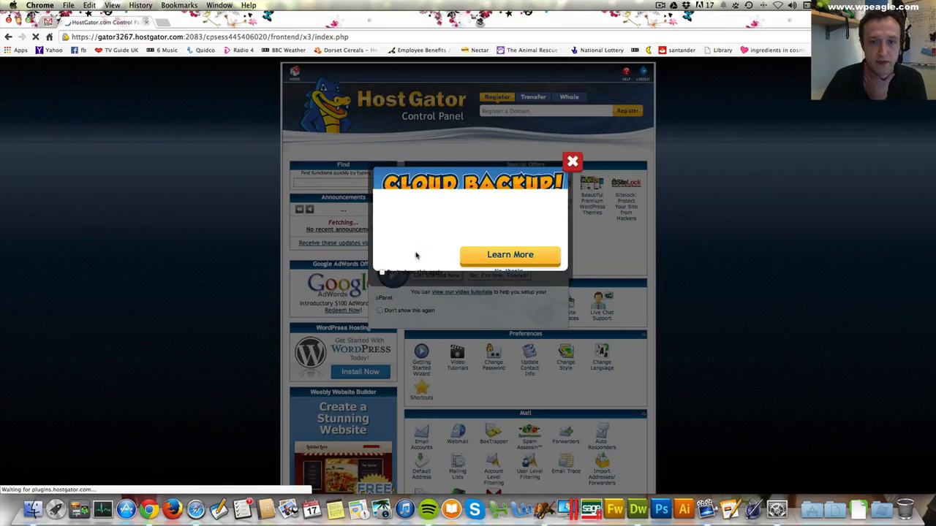
- Dismiss the Cloud Backup offer, the new-user welcome message and the browser's offer to save the password
{"action": "left_click", "coordinate": [573, 180]}
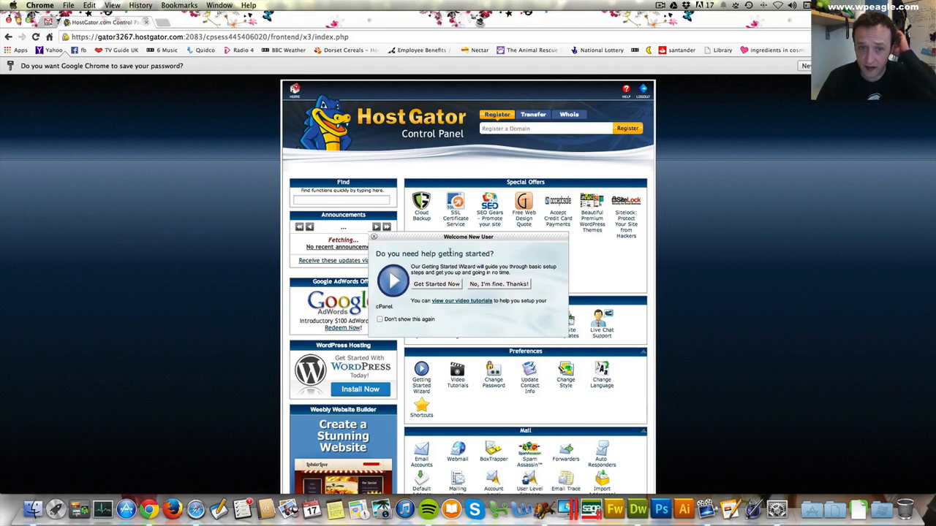
{"action": "left_click", "coordinate": [373, 237]}
{"action": "scroll", "coordinate": [508, 193], "scroll_direction": "down", "scroll_amount": 1}
{"action": "scroll", "coordinate": [508, 194], "scroll_direction": "up", "scroll_amount": 1}
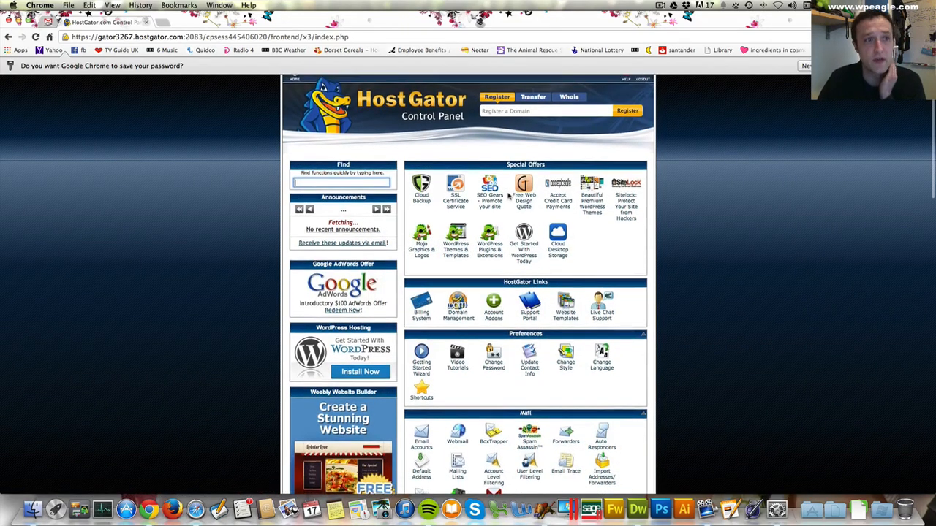
{"action": "left_click", "coordinate": [927, 66]}
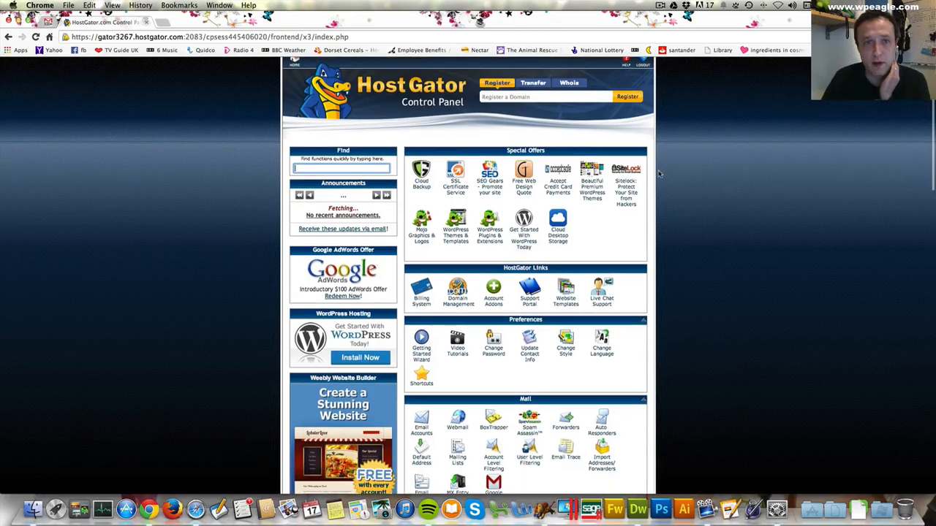
- Start WordPress from the control panel's special offers and continue to its QuickInstall installation form
{"action": "scroll", "coordinate": [632, 135], "scroll_direction": "up", "scroll_amount": 1}
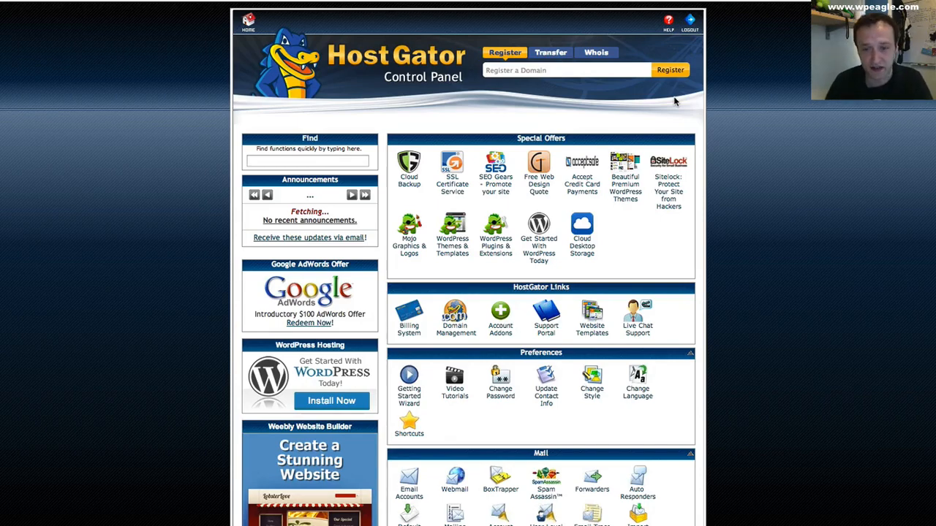
{"action": "scroll", "coordinate": [623, 191], "scroll_direction": "down", "scroll_amount": 3}
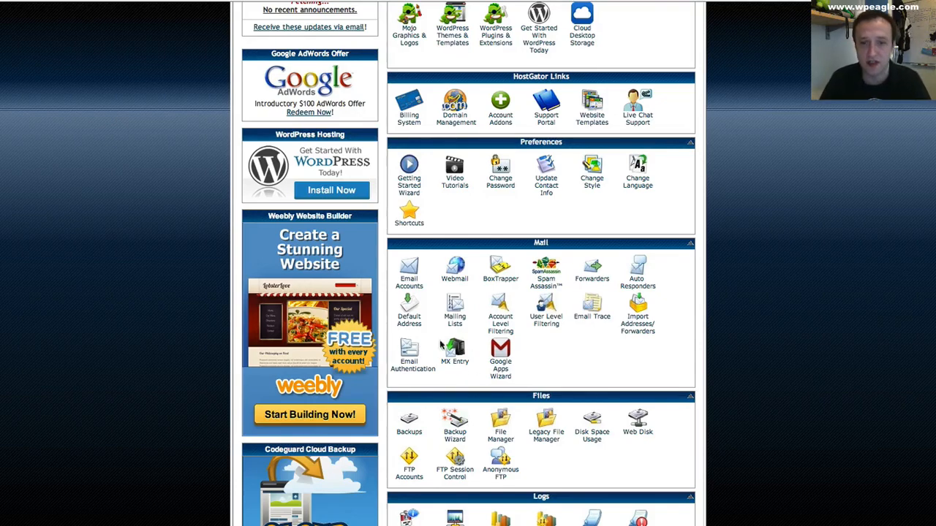
{"action": "scroll", "coordinate": [561, 300], "scroll_direction": "down", "scroll_amount": 3}
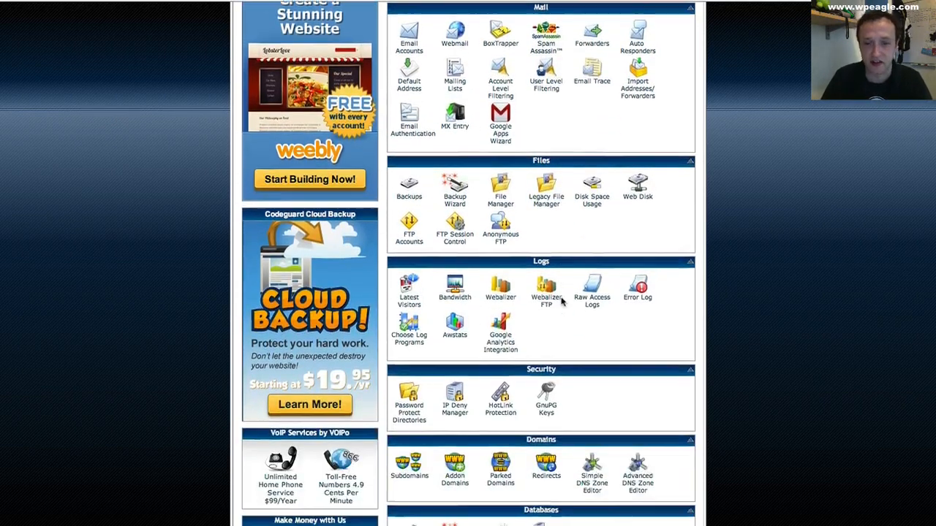
{"action": "scroll", "coordinate": [561, 300], "scroll_direction": "up", "scroll_amount": 6}
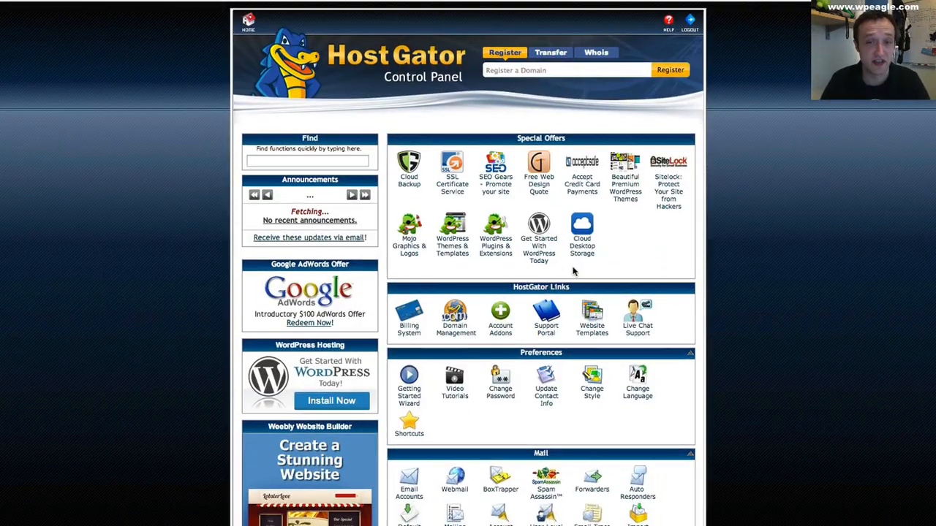
{"action": "left_click", "coordinate": [534, 250]}
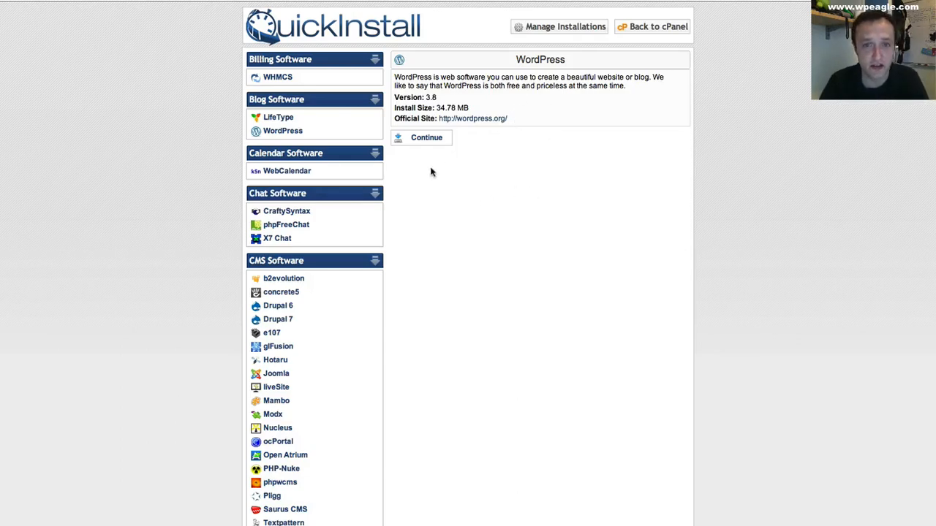
{"action": "left_click", "coordinate": [434, 143]}
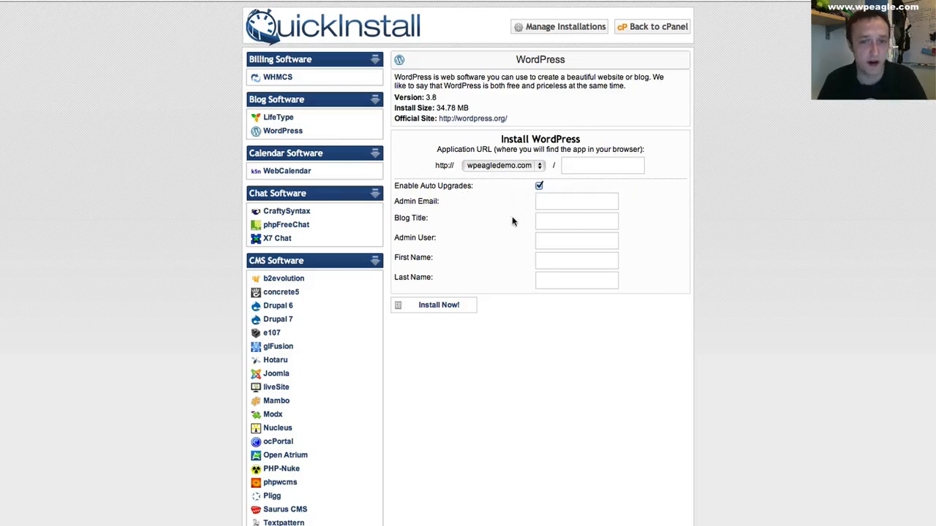
- Fill in the admin e-mail address for the WordPress installation on wpeagledemo.com
{"action": "left_click", "coordinate": [572, 199]}
{"action": "type", "text": "eagle"}
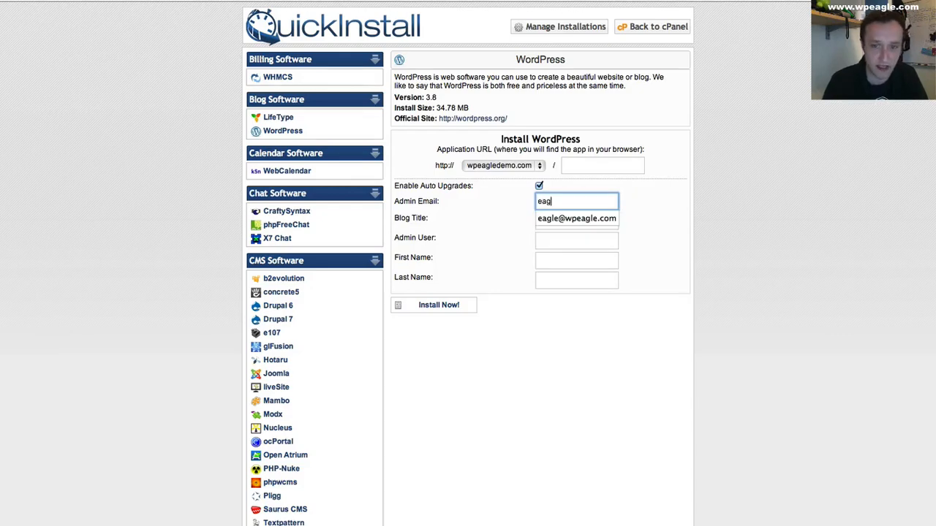
{"action": "key", "text": "Down"}
{"action": "key", "text": "Return"}
{"action": "key", "text": "Tab"}
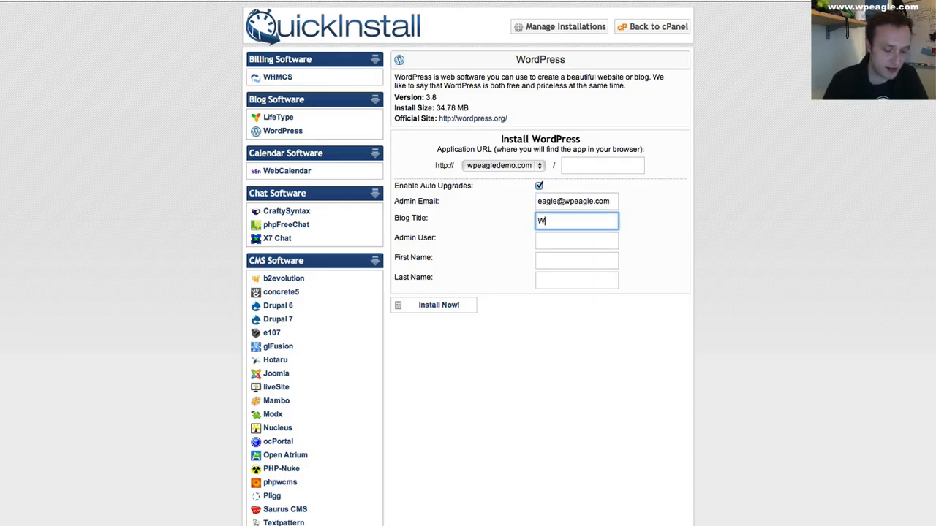
- Set the blog title of the WordPress installation to WPEagle Demo Site
{"action": "type", "text": "WPEAGle D"}
{"action": "key", "text": "BackSpace"}
{"action": "key", "text": "BackSpace"}
{"action": "key", "text": "BackSpace"}
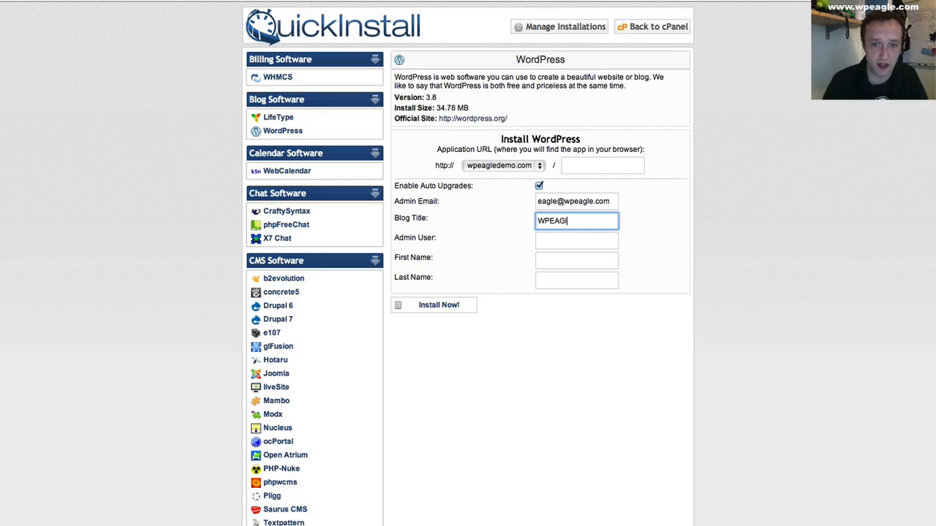
{"action": "type", "text": "le Demo Site"}
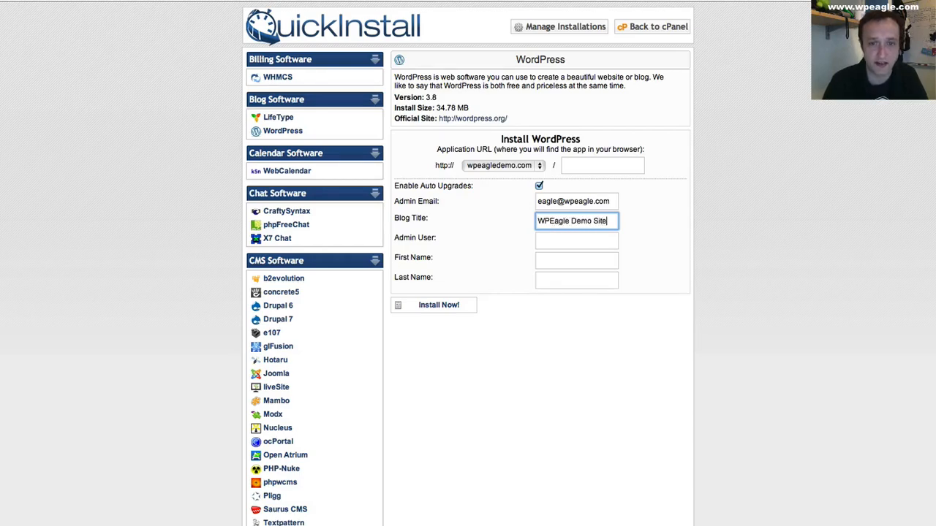
{"action": "key", "text": "Tab"}
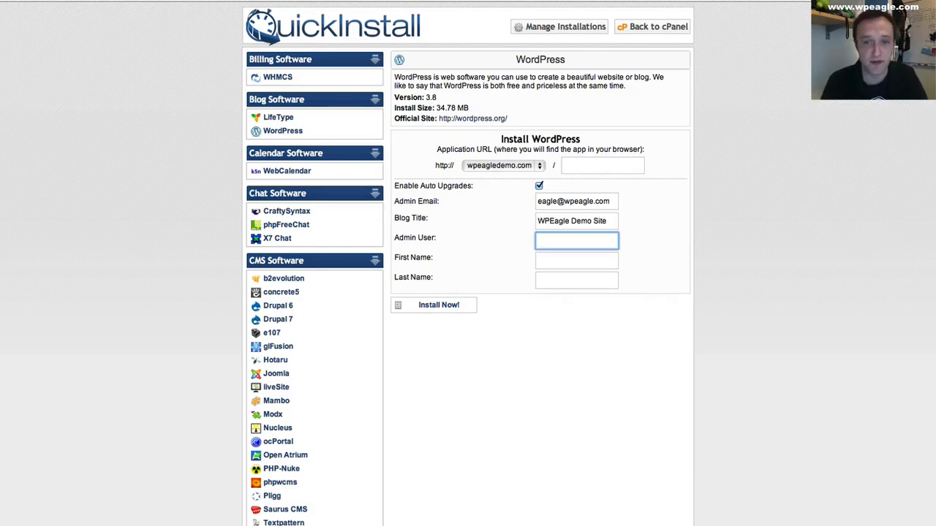
- Fill in the admin user eagle, first name Wordpress and last name Eagle, and install WordPress
{"action": "type", "text": "eagle"}
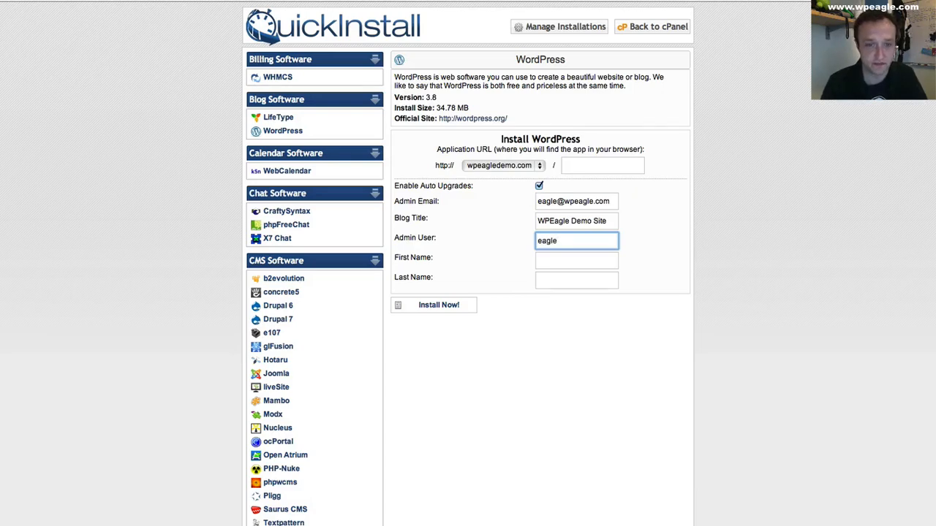
{"action": "key", "text": "Tab"}
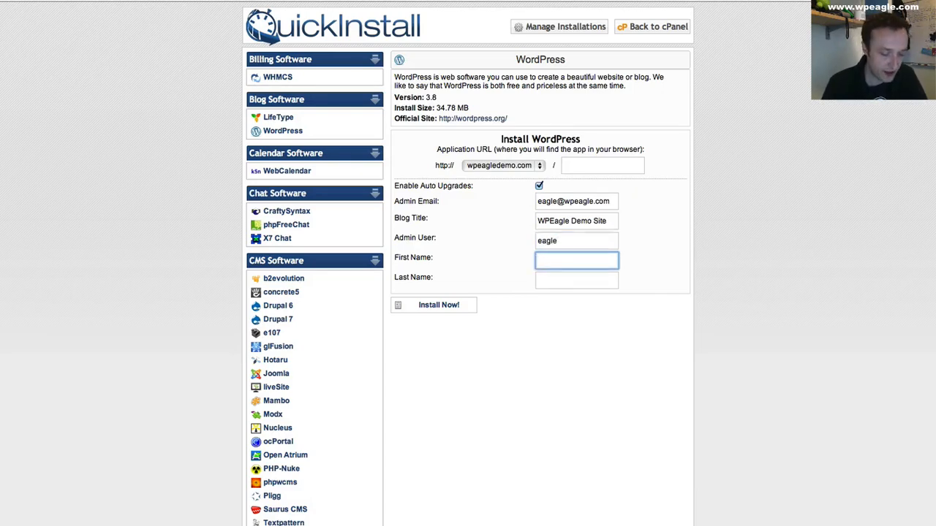
{"action": "type", "text": "Wordpress"}
{"action": "key", "text": "Tab"}
{"action": "type", "text": "Eage"}
{"action": "key", "text": "BackSpace"}
{"action": "type", "text": "le"}
{"action": "left_click", "coordinate": [501, 266]}
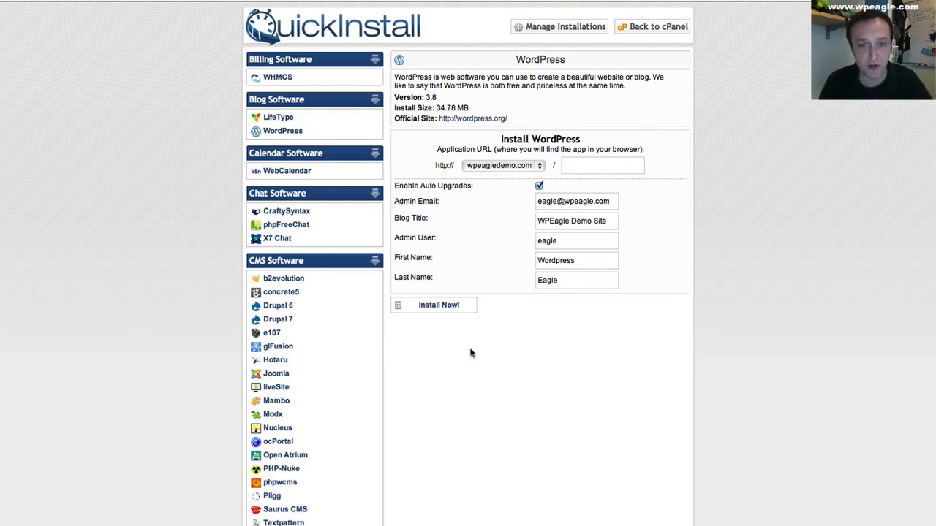
{"action": "left_click", "coordinate": [441, 306]}
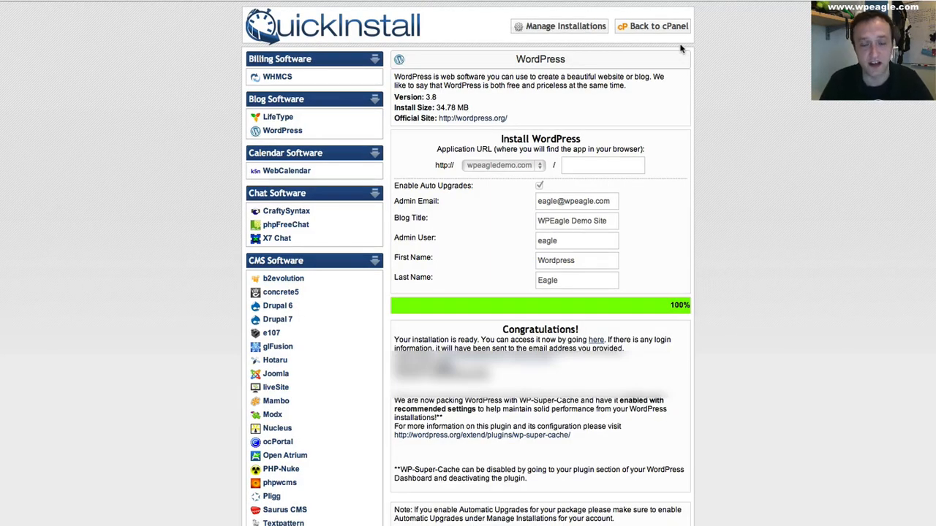
- Select the generated admin password in the installation confirmation and open the newly installed site
{"action": "scroll", "coordinate": [541, 362], "scroll_direction": "down", "scroll_amount": 1}
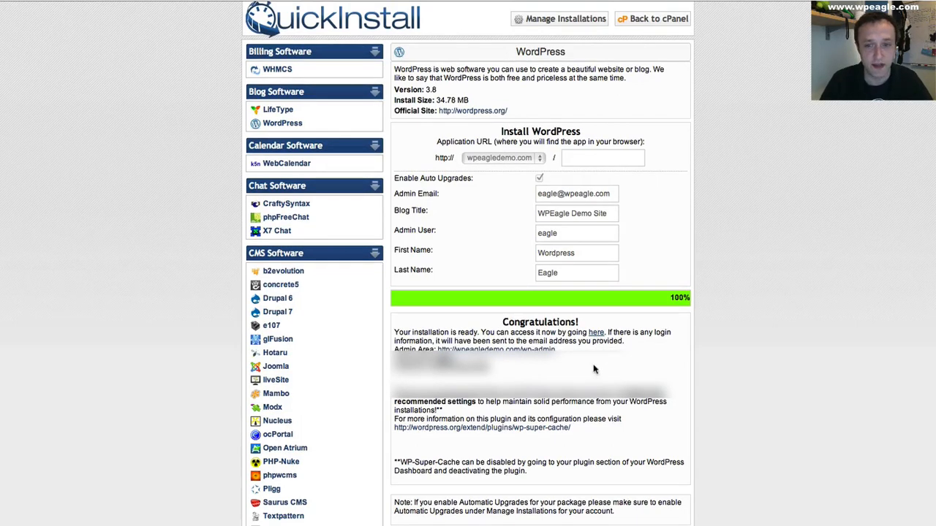
{"action": "left_click_drag", "start_coordinate": [465, 367], "coordinate": [430, 368]}
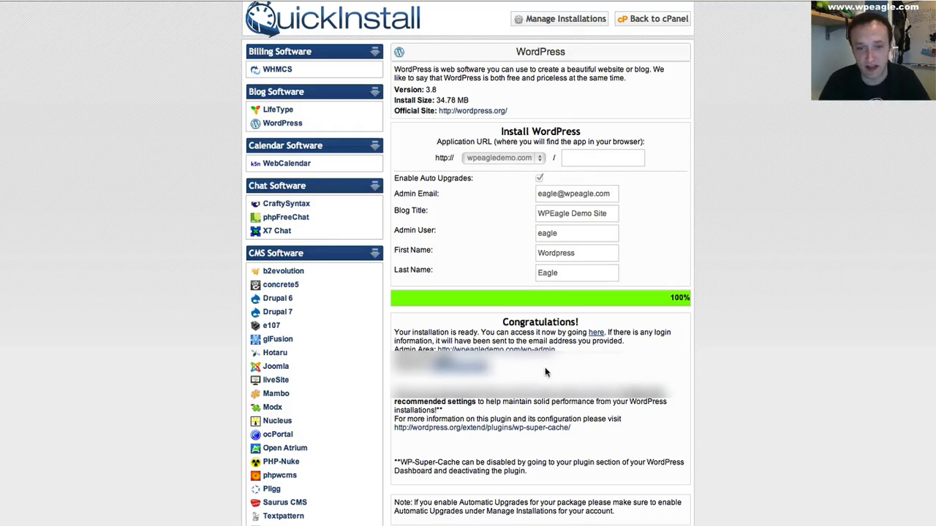
{"action": "left_click", "coordinate": [597, 333]}
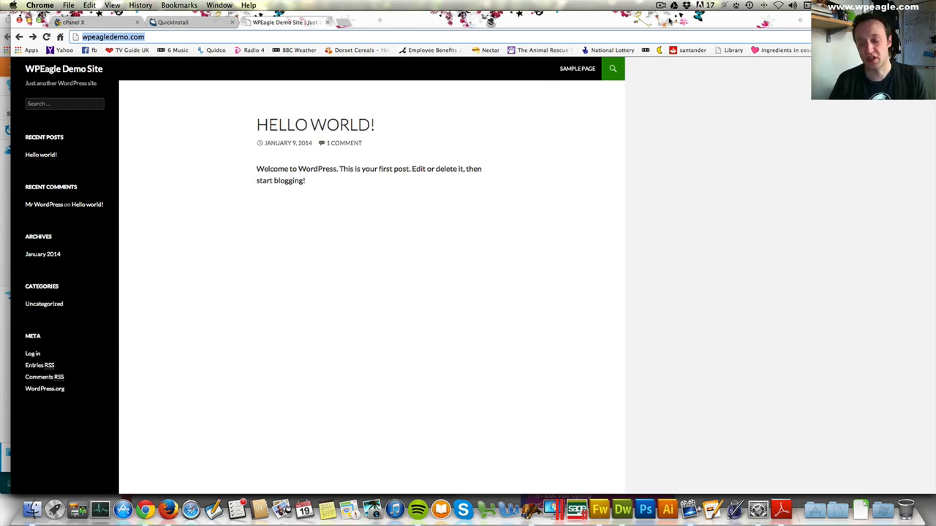
- Open the WordPress admin login at wpeagledemo.com/wp-admin in a new browser tab
{"action": "left_click", "coordinate": [343, 23]}
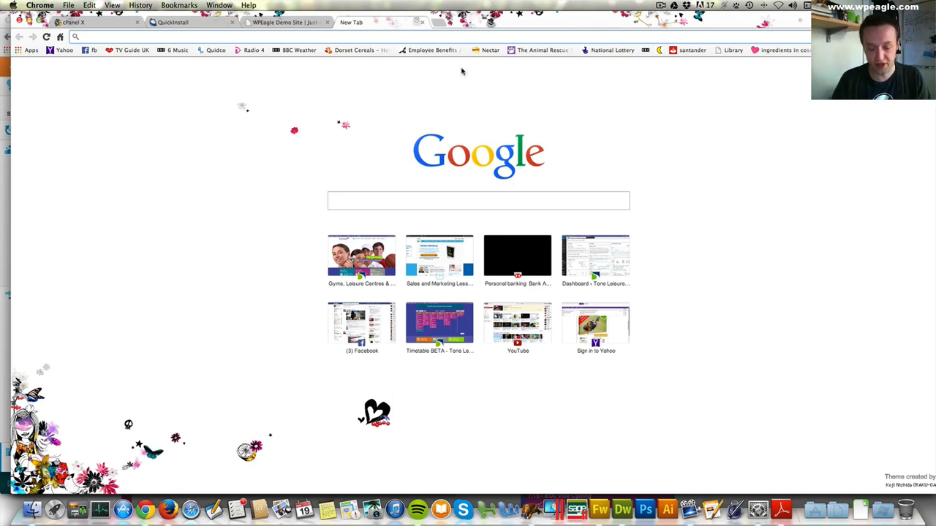
{"action": "type", "text": "wpeagle."}
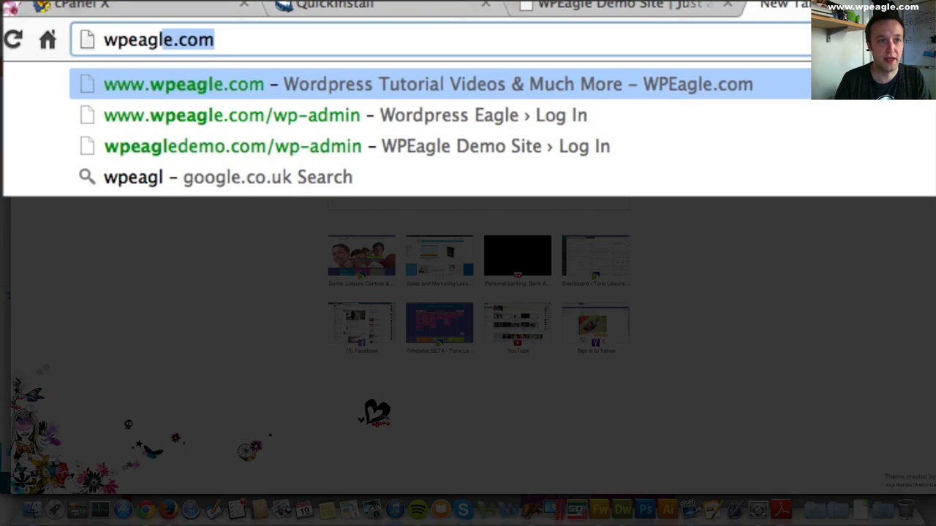
{"action": "key", "text": "BackSpace"}
{"action": "key", "text": "BackSpace"}
{"action": "type", "text": "test"}
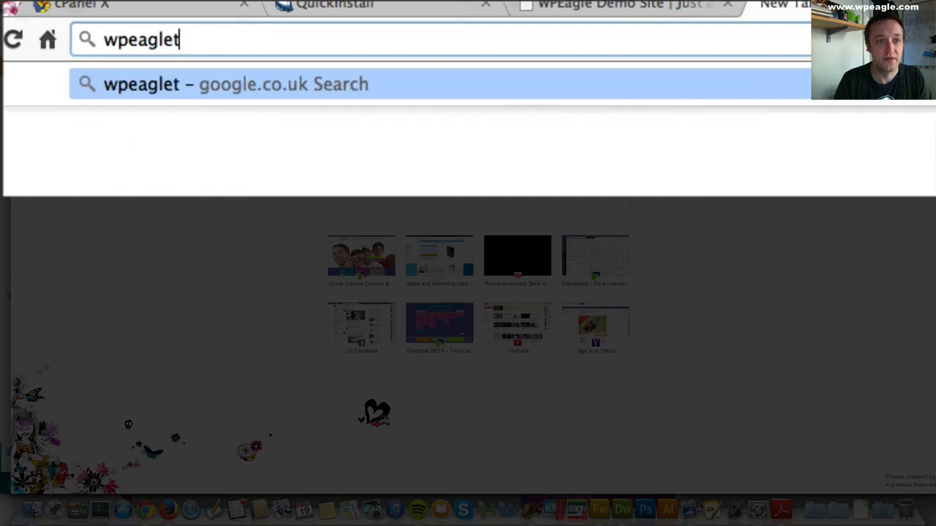
{"action": "key", "text": "BackSpace"}
{"action": "key", "text": "BackSpace"}
{"action": "key", "text": "BackSpace"}
{"action": "key", "text": "BackSpace"}
{"action": "type", "text": "de,o"}
{"action": "key", "text": "BackSpace"}
{"action": "key", "text": "BackSpace"}
{"action": "type", "text": "mo.com"}
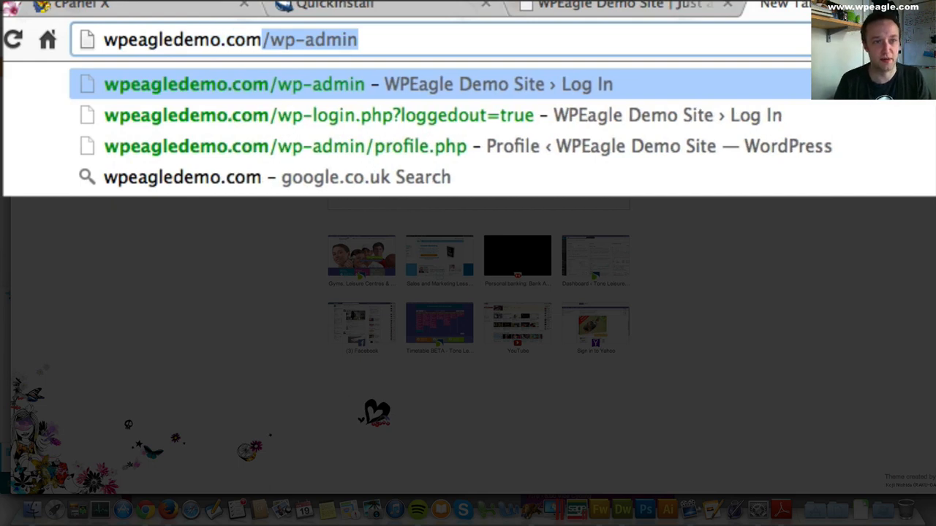
{"action": "key", "text": "Right"}
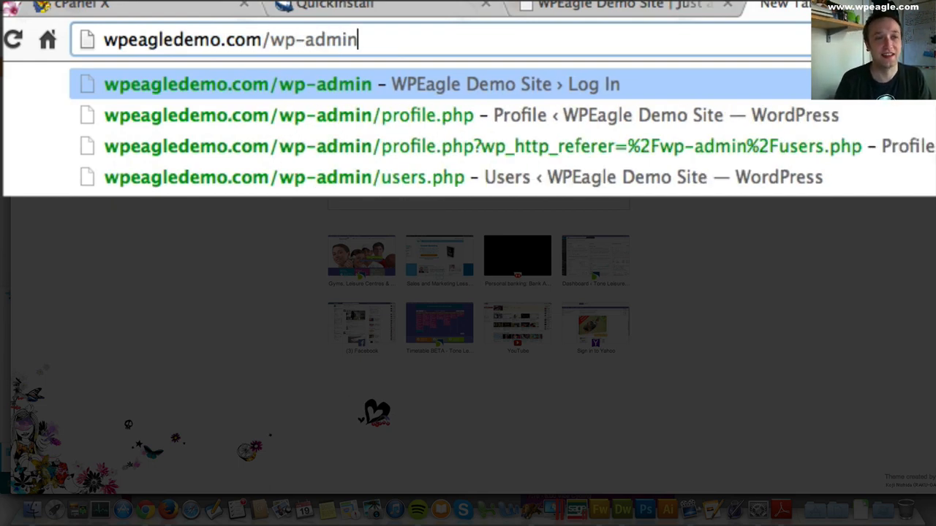
{"action": "key", "text": "Return"}
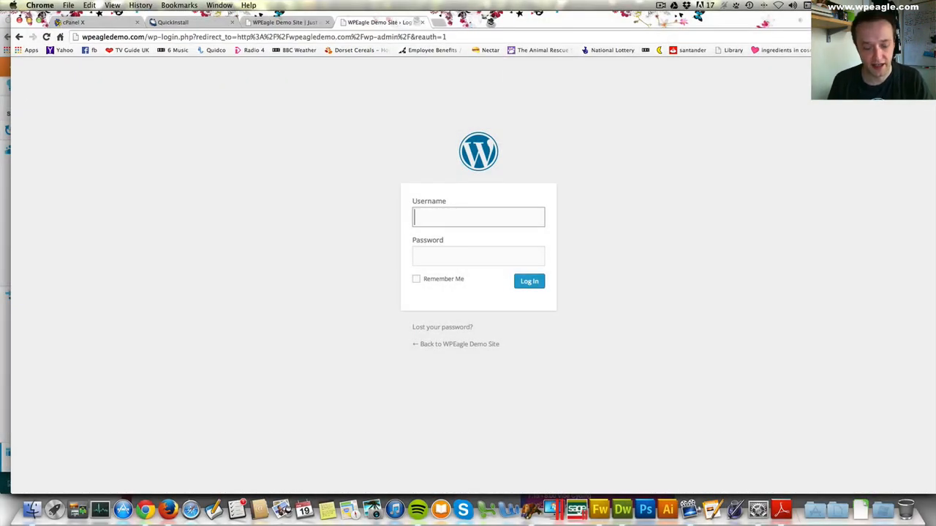
- Log in to WordPress with the username eagle and the copied admin password
{"action": "type", "text": "eagle"}
{"action": "key", "text": "Tab"}
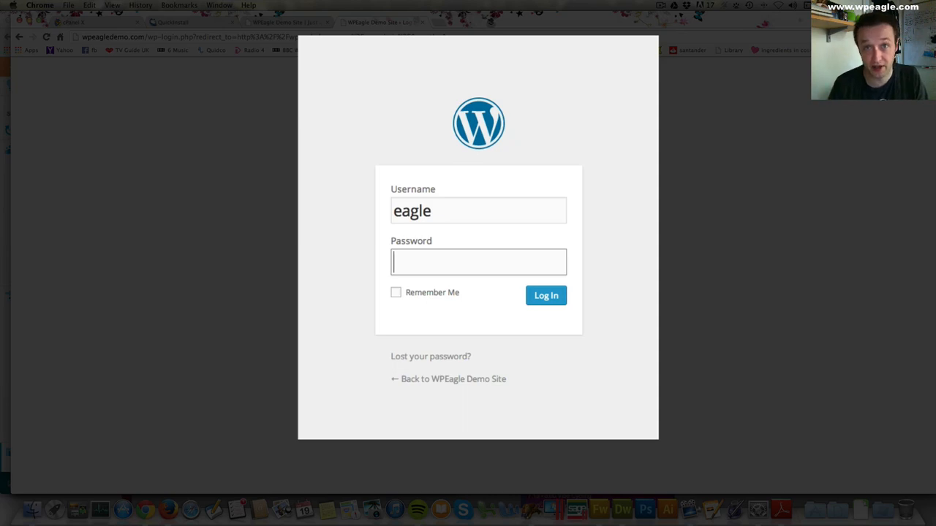
{"action": "key", "text": "super+v"}
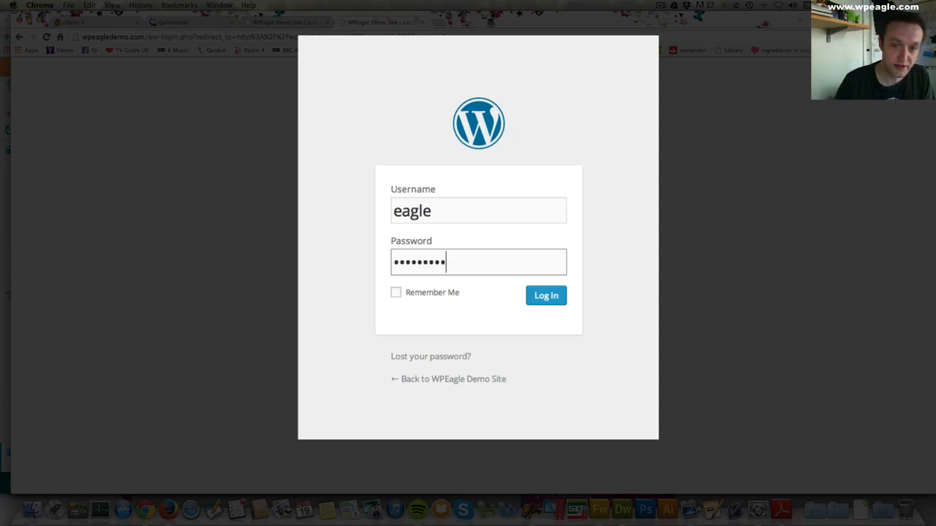
{"action": "key", "text": "Return"}
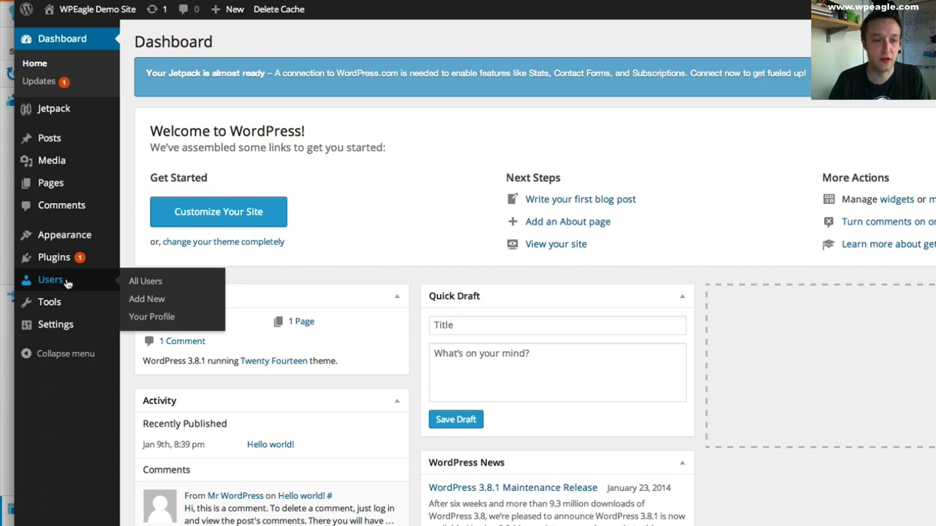
- Open the profile of the user eagle from the list of all users and go to its password fields
{"action": "left_click", "coordinate": [156, 283]}
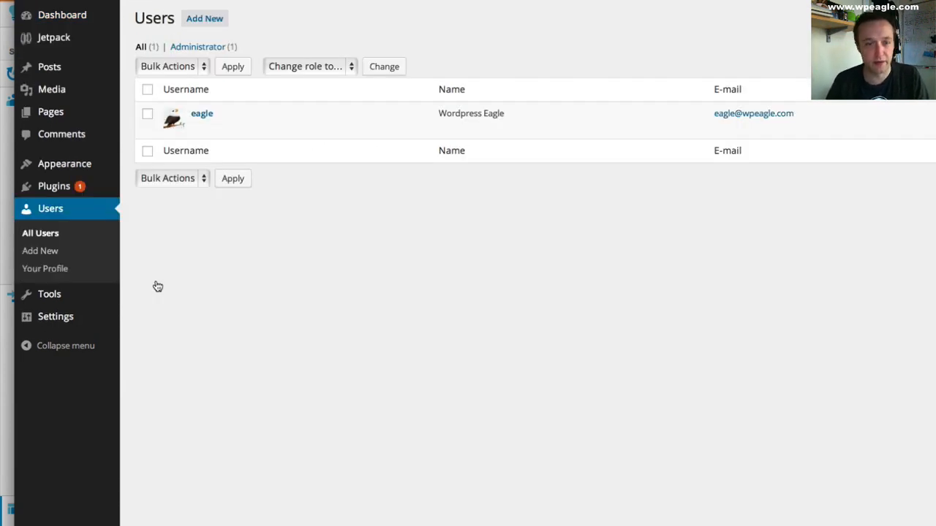
{"action": "left_click", "coordinate": [202, 130]}
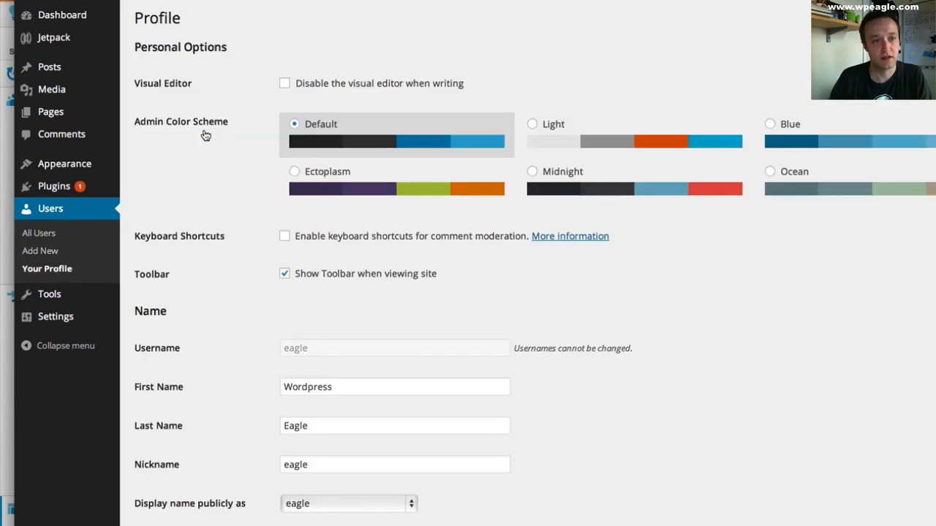
{"action": "scroll", "coordinate": [439, 139], "scroll_direction": "down", "scroll_amount": 3}
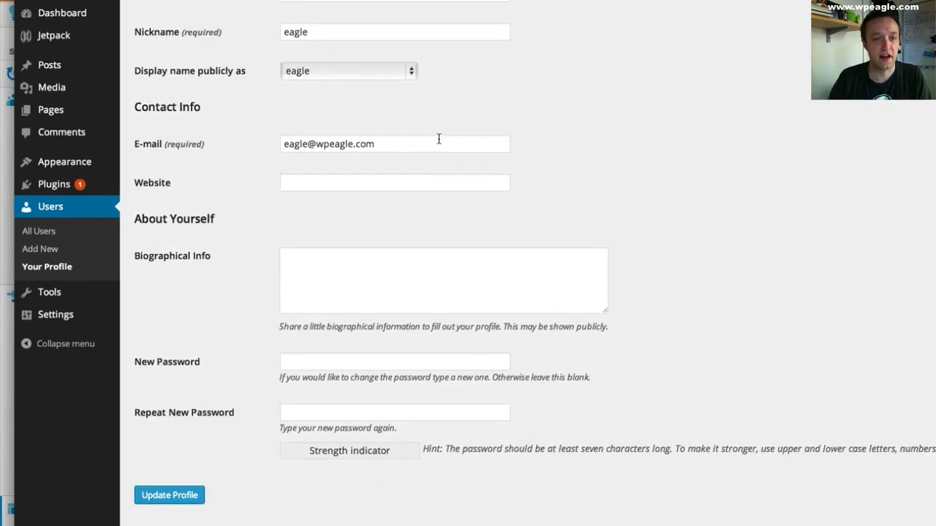
- Enter and repeat a new account password for the eagle user and update the profile
{"action": "left_click", "coordinate": [372, 369]}
{"action": "type", "text": "a"}
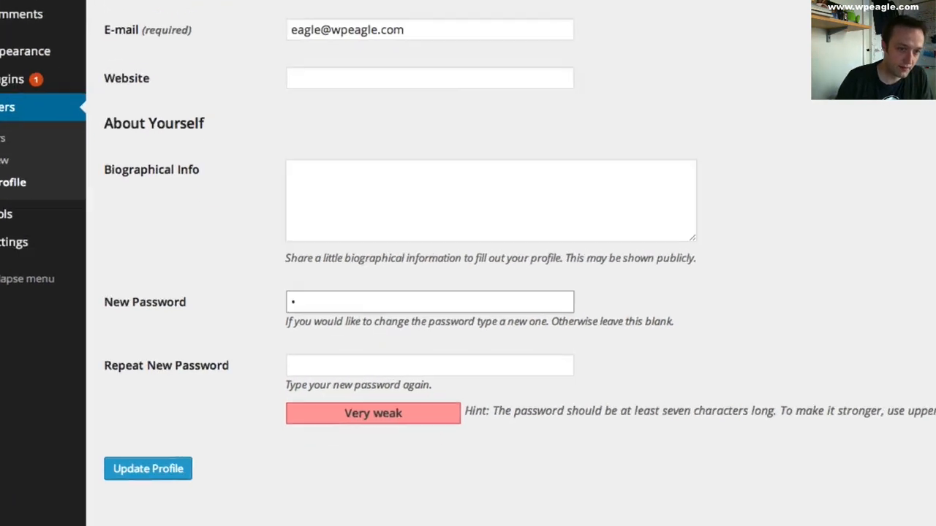
{"action": "type", "text": "bcdefghi"}
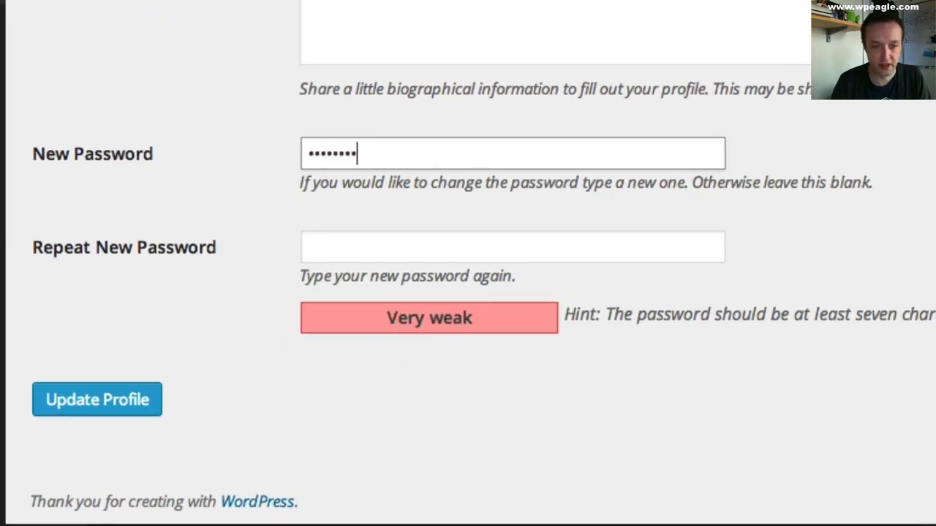
{"action": "key", "text": "Tab"}
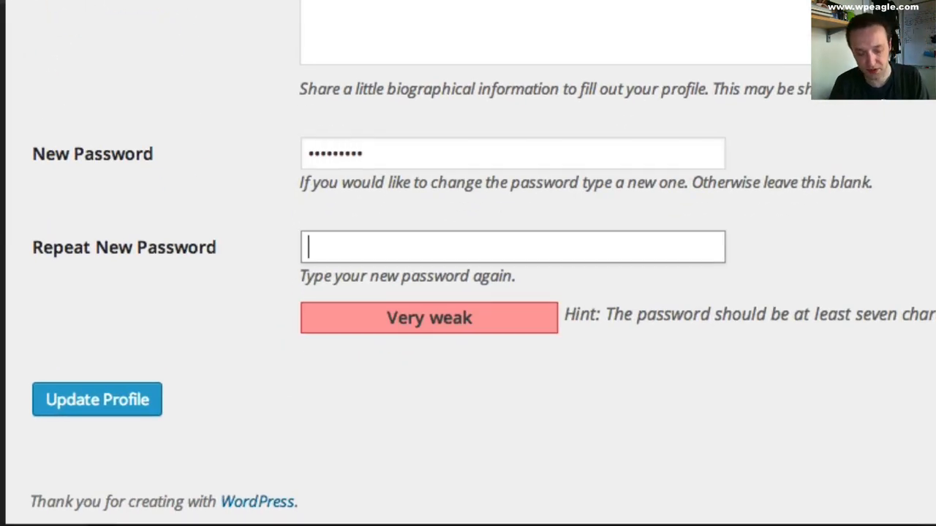
{"action": "type", "text": "abcdefghi"}
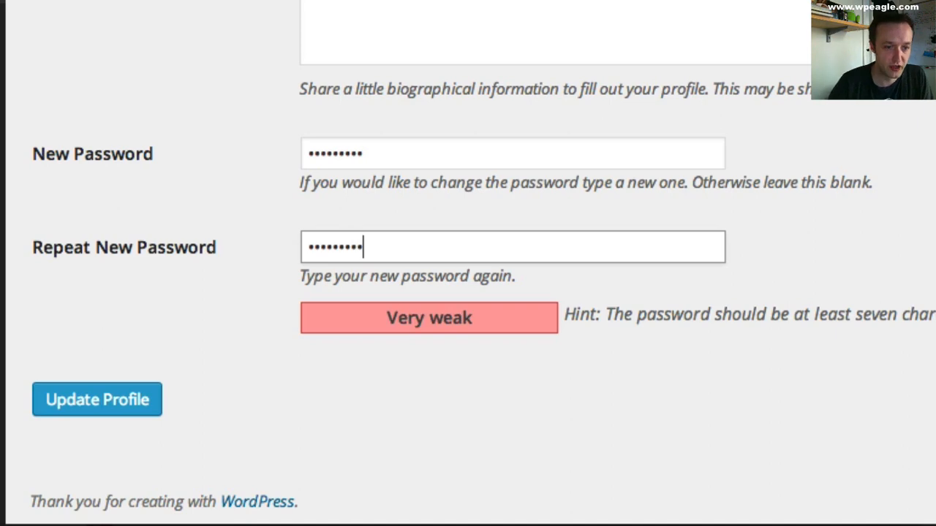
{"action": "left_click", "coordinate": [92, 411]}
{"action": "left_click", "coordinate": [99, 417]}
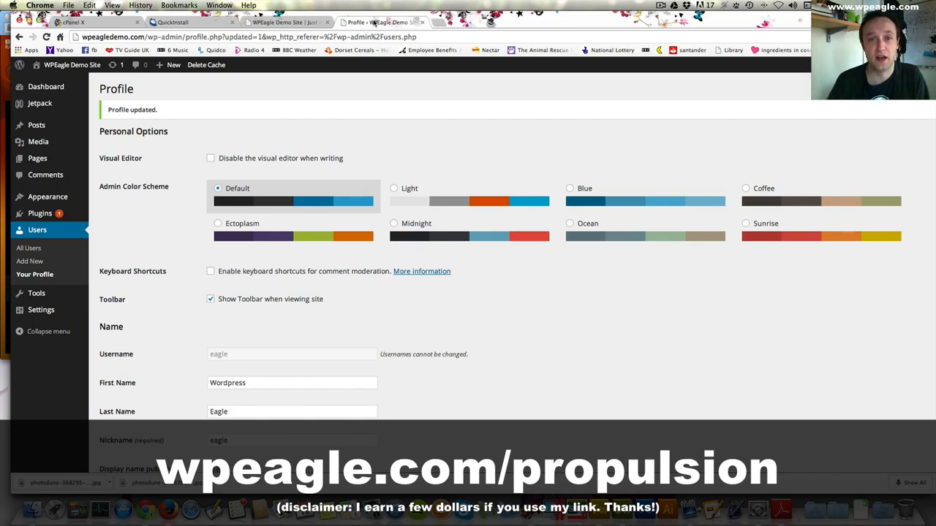
- Open wpeagle.com/propulsion in a new browser tab
{"action": "left_click", "coordinate": [439, 22]}
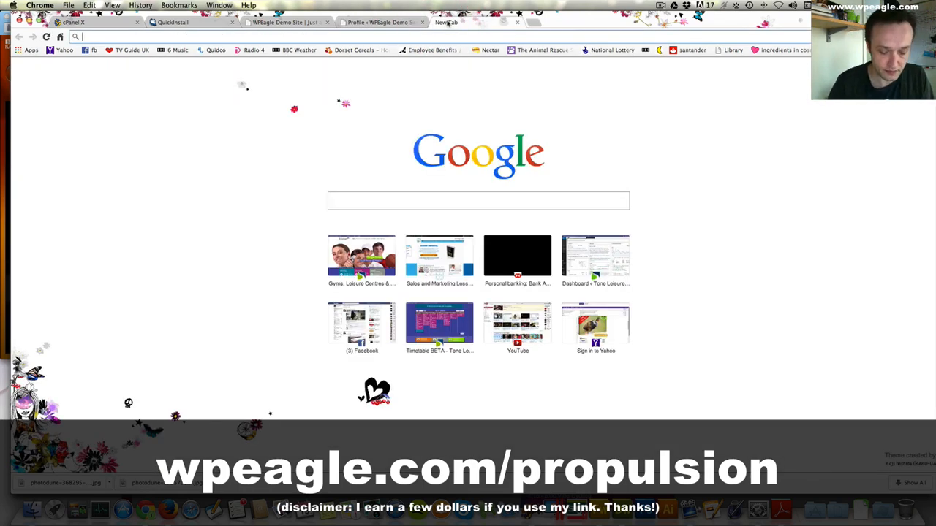
{"action": "type", "text": "wpeagle.com.p"}
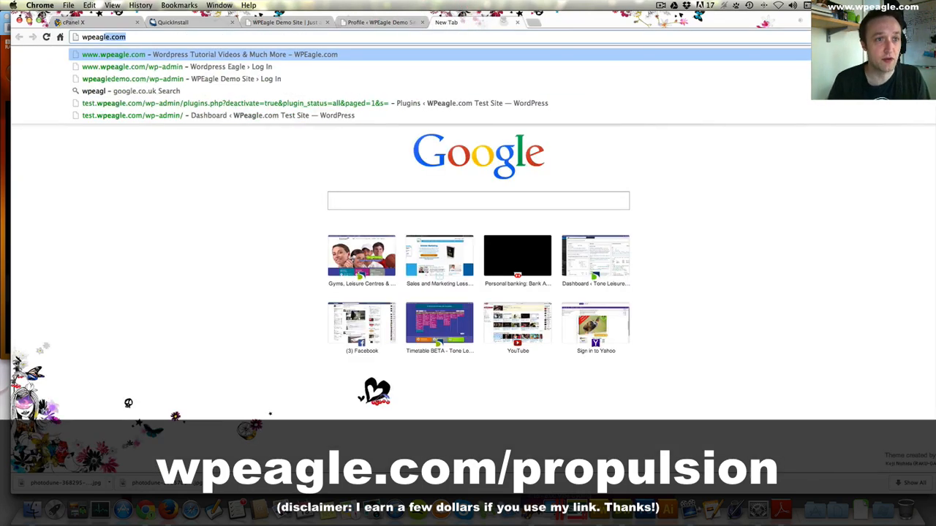
{"action": "key", "text": "BackSpace"}
{"action": "key", "text": "BackSpace"}
{"action": "type", "text": "/propul"}
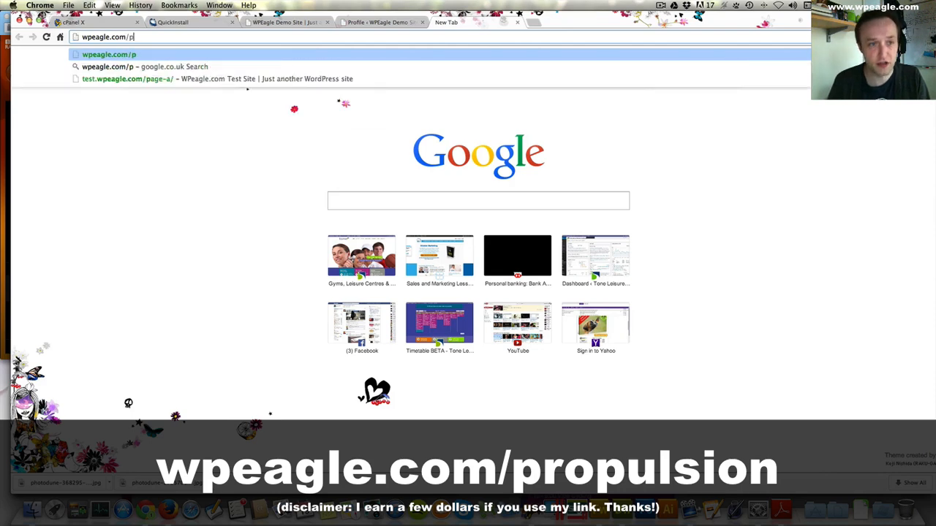
{"action": "type", "text": "sion"}
{"action": "key", "text": "Return"}
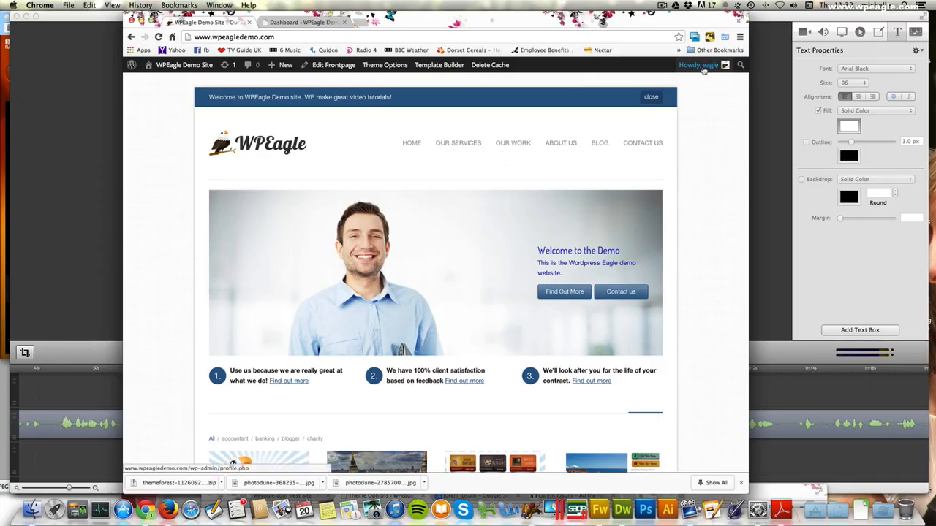
- Log out of WordPress and return to the WPEagle Demo Site home page
{"action": "mouse_move", "coordinate": [699, 67]}
{"action": "left_click", "coordinate": [694, 121]}
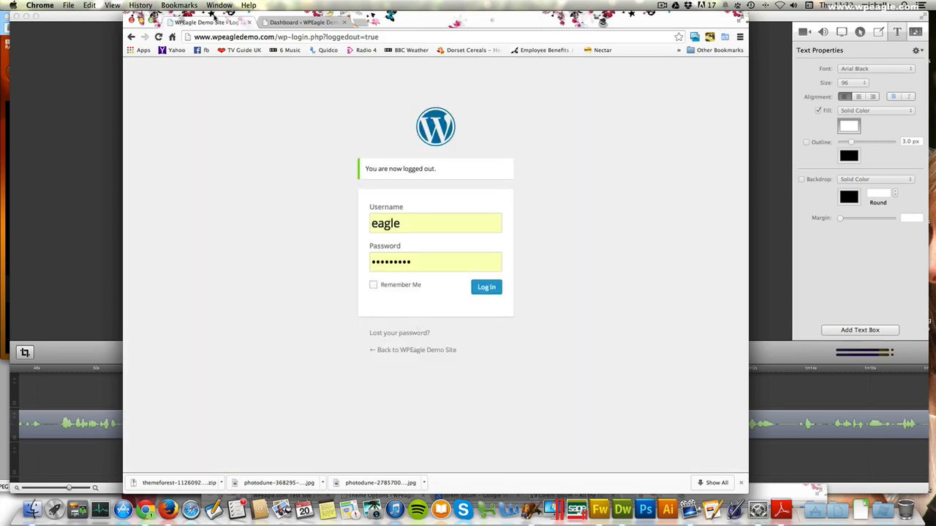
{"action": "left_click", "coordinate": [420, 352]}
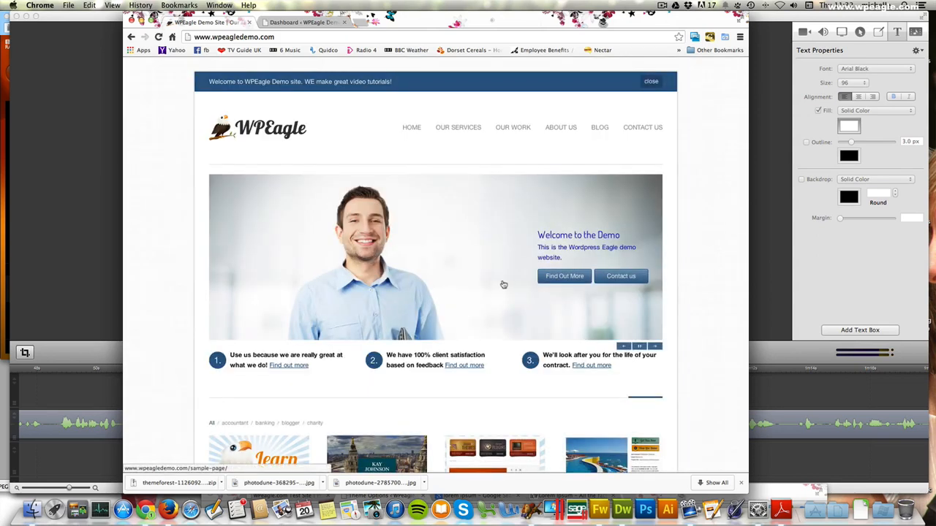
- Look through the finished demo site's home page and open its Our Services page
{"action": "scroll", "coordinate": [503, 285], "scroll_direction": "down", "scroll_amount": 5}
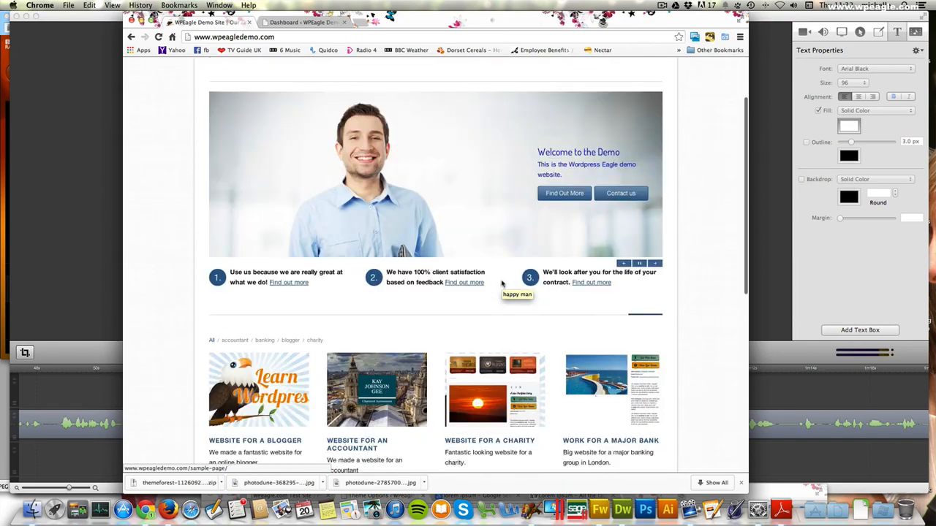
{"action": "scroll", "coordinate": [503, 284], "scroll_direction": "down", "scroll_amount": 5}
{"action": "scroll", "coordinate": [502, 284], "scroll_direction": "up", "scroll_amount": 10}
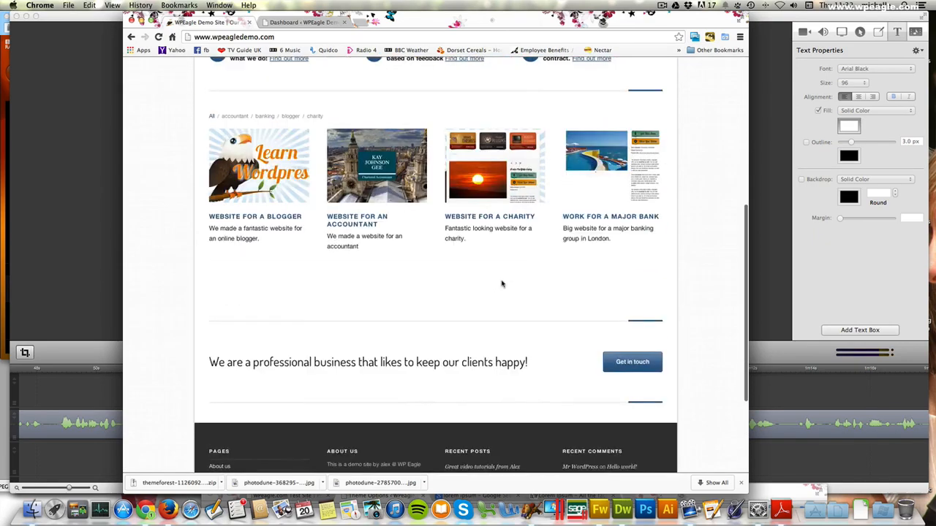
{"action": "left_click", "coordinate": [460, 129]}
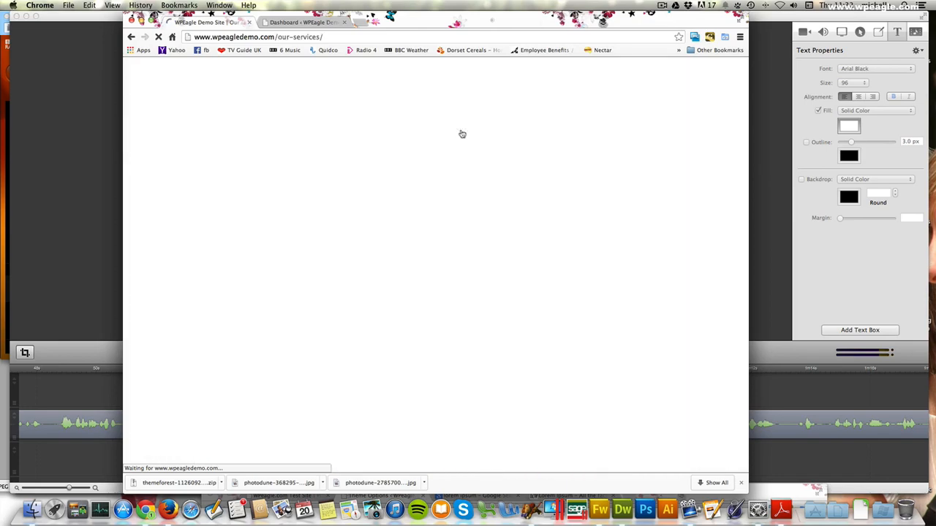
- Look through the demo site's Our Services page from its header down to the footer
{"action": "scroll", "coordinate": [461, 133], "scroll_direction": "down", "scroll_amount": 9}
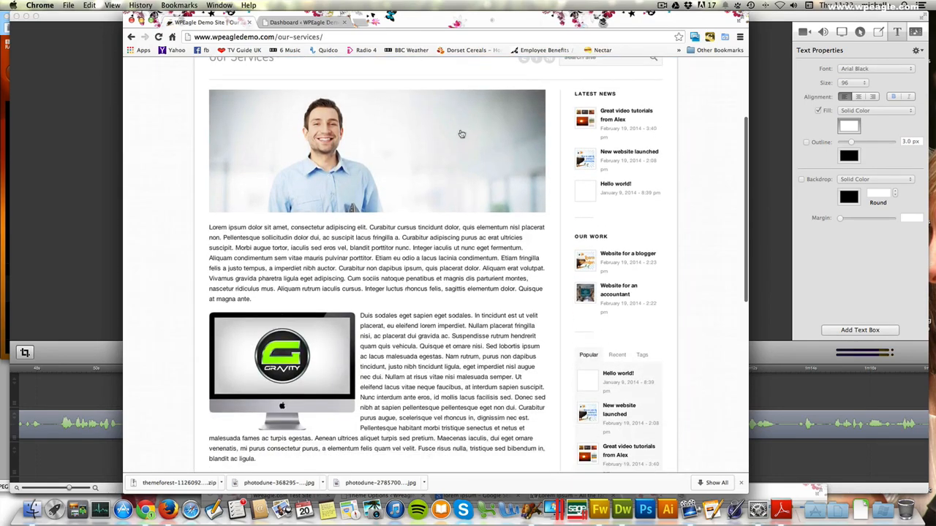
{"action": "scroll", "coordinate": [461, 129], "scroll_direction": "down", "scroll_amount": 6}
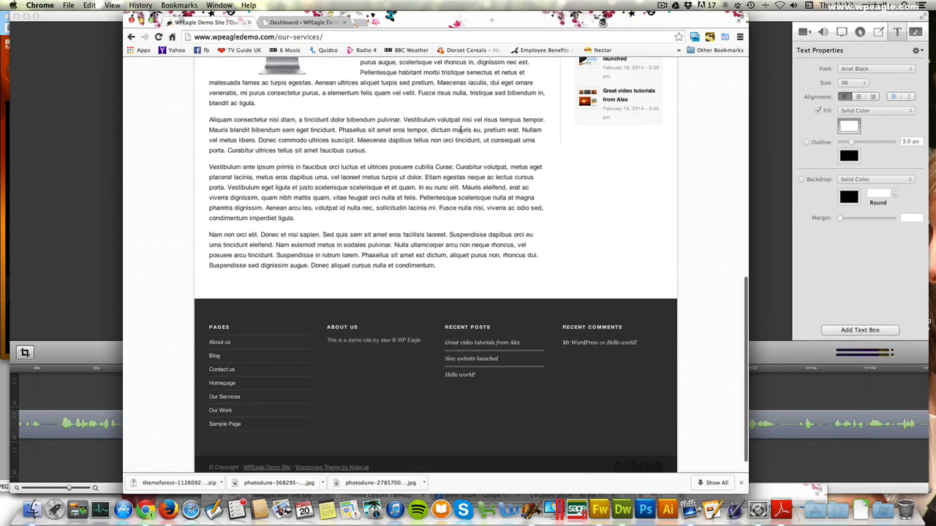
{"action": "scroll", "coordinate": [528, 87], "scroll_direction": "up", "scroll_amount": 12}
{"action": "left_click", "coordinate": [662, 6]}
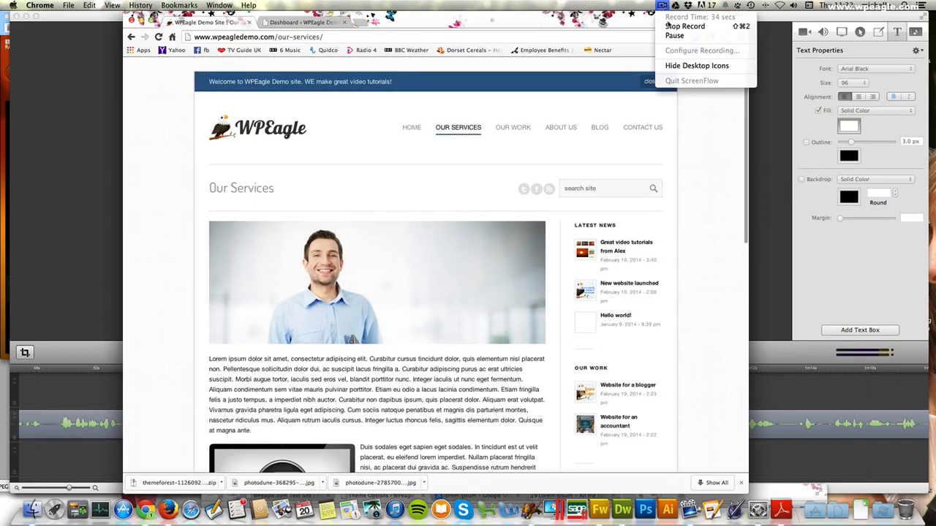
{"action": "left_click", "coordinate": [673, 29]}
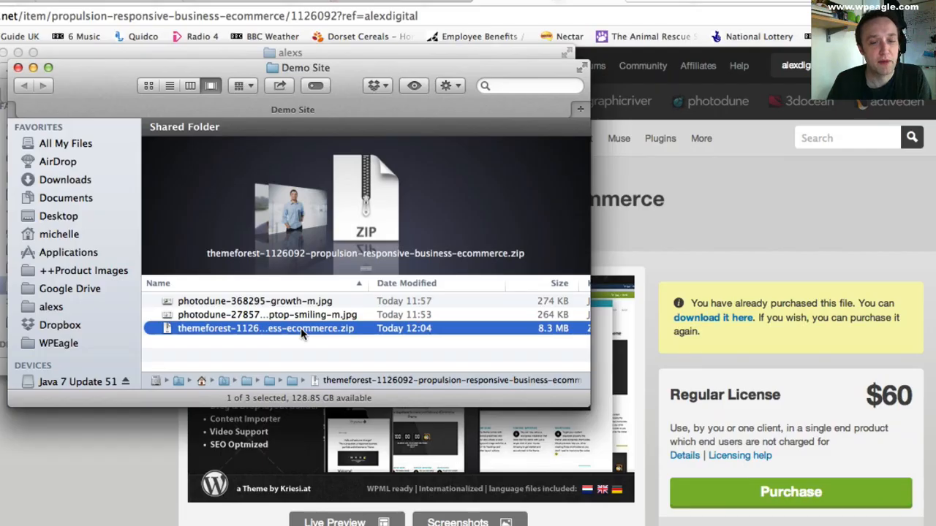
- Extract the themeforest-1126092-propulsion-responsive-business-ecommerce.zip archive with Archive Utility, open the extracted folder and enlarge its window
{"action": "right_click", "coordinate": [299, 328]}
{"action": "mouse_move", "coordinate": [399, 358]}
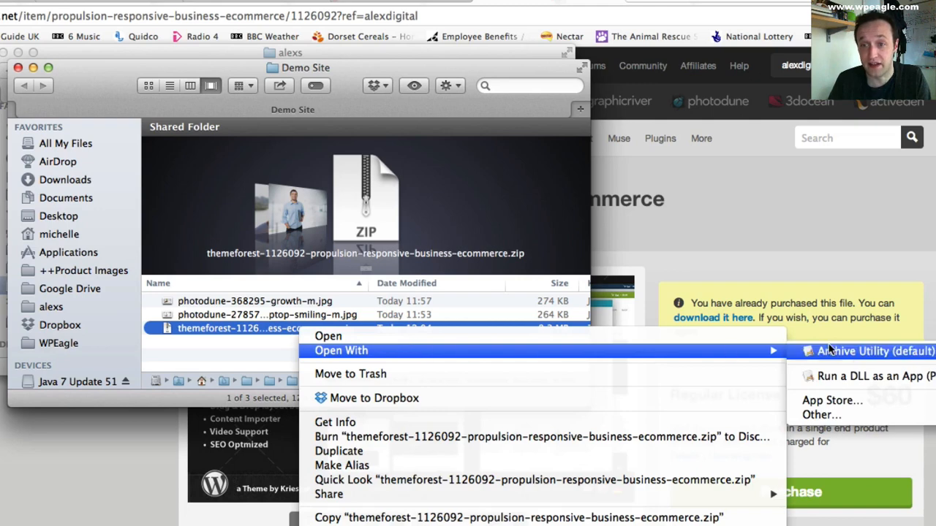
{"action": "left_click", "coordinate": [863, 352]}
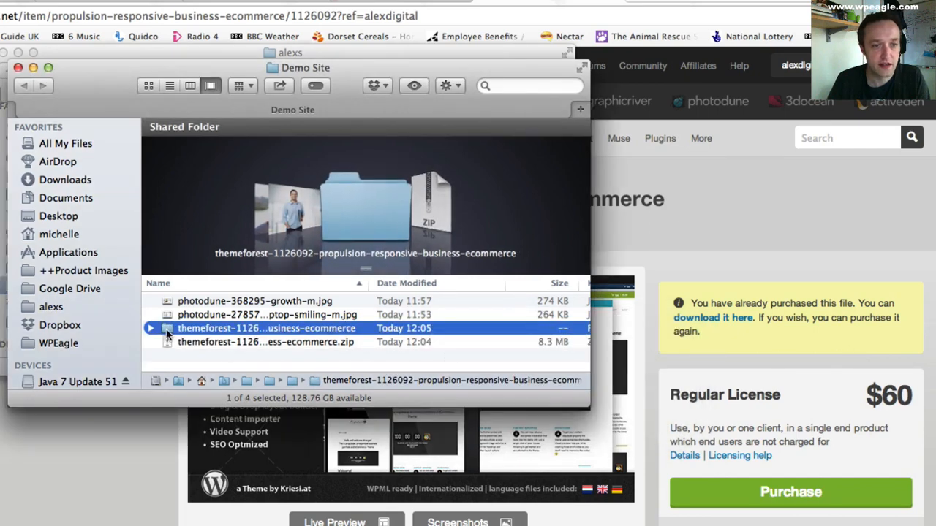
{"action": "double_click", "coordinate": [166, 331]}
{"action": "left_click_drag", "start_coordinate": [582, 402], "coordinate": [935, 525]}
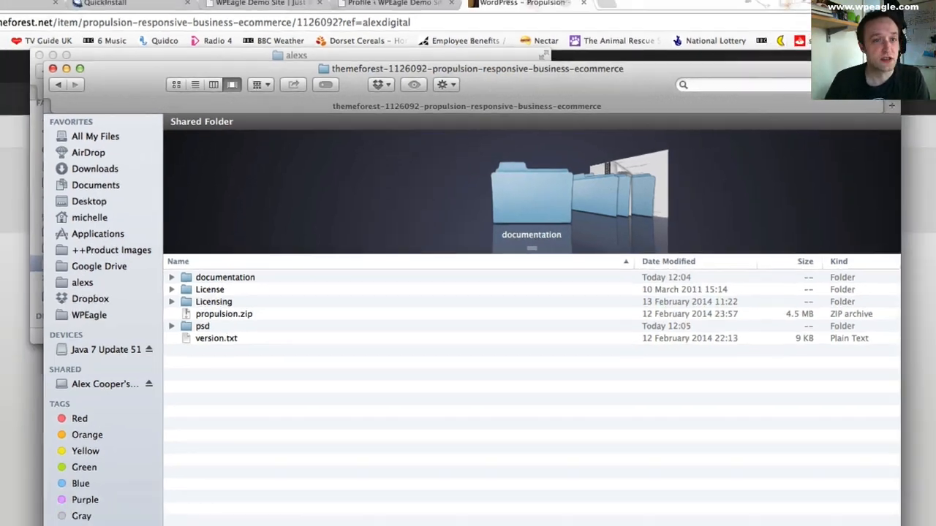
- Return to the WordPress admin in Chrome and open the upload form for installing a new theme
{"action": "left_click", "coordinate": [84, 157]}
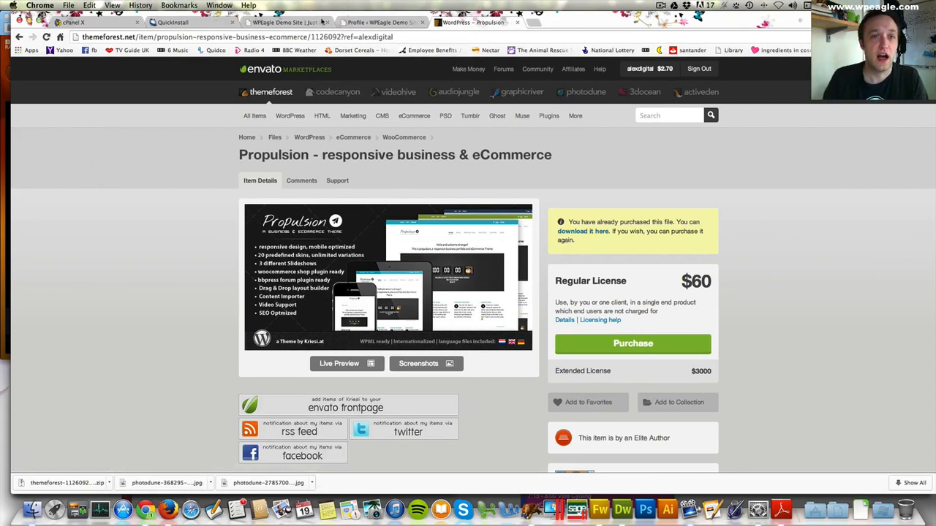
{"action": "left_click", "coordinate": [387, 23]}
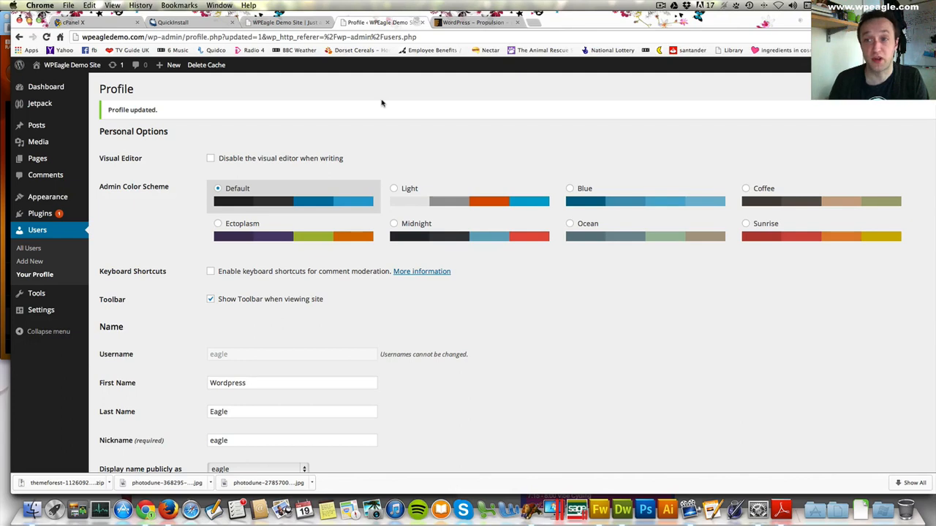
{"action": "left_click_drag", "start_coordinate": [415, 16], "coordinate": [405, 14]}
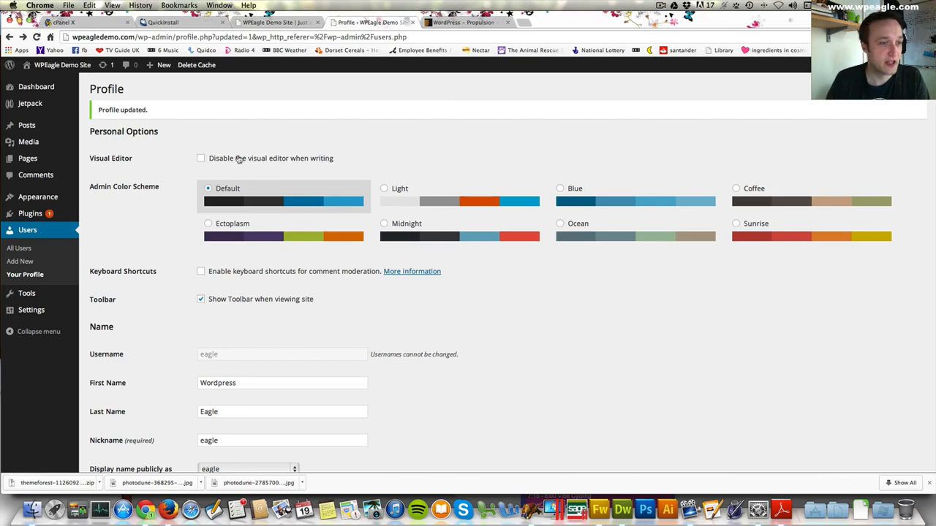
{"action": "mouse_move", "coordinate": [33, 199]}
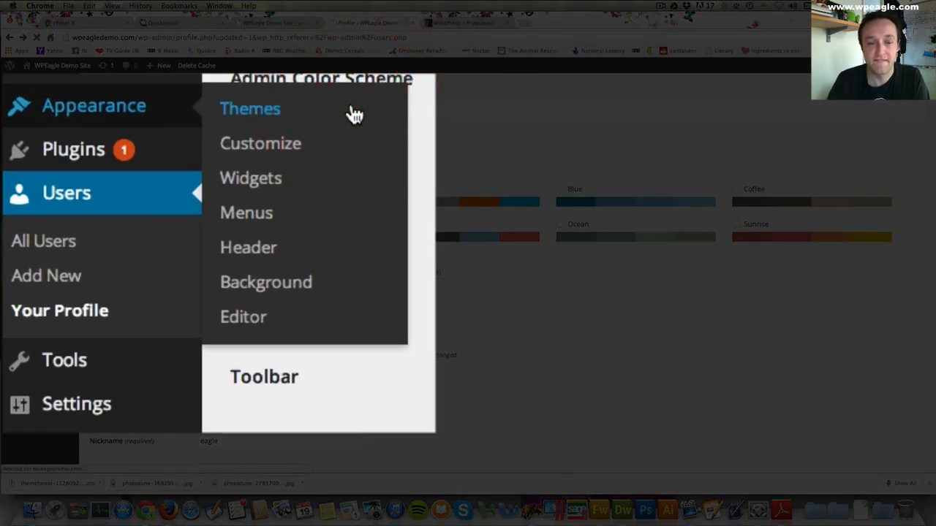
{"action": "left_click", "coordinate": [223, 166]}
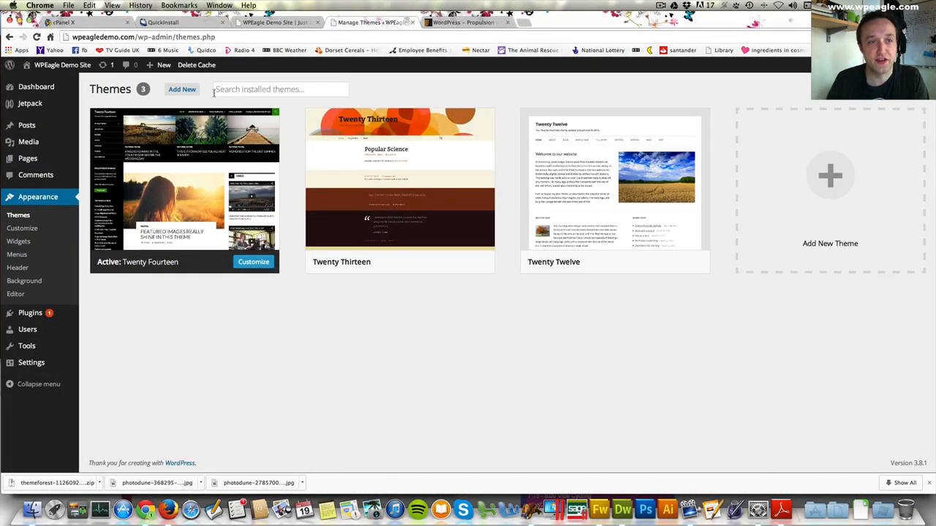
{"action": "left_click", "coordinate": [201, 91]}
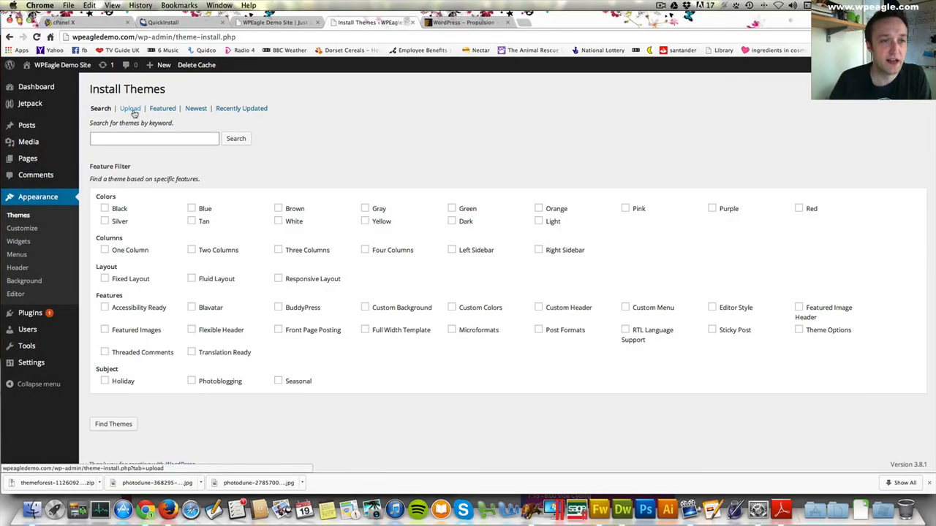
{"action": "left_click", "coordinate": [132, 110]}
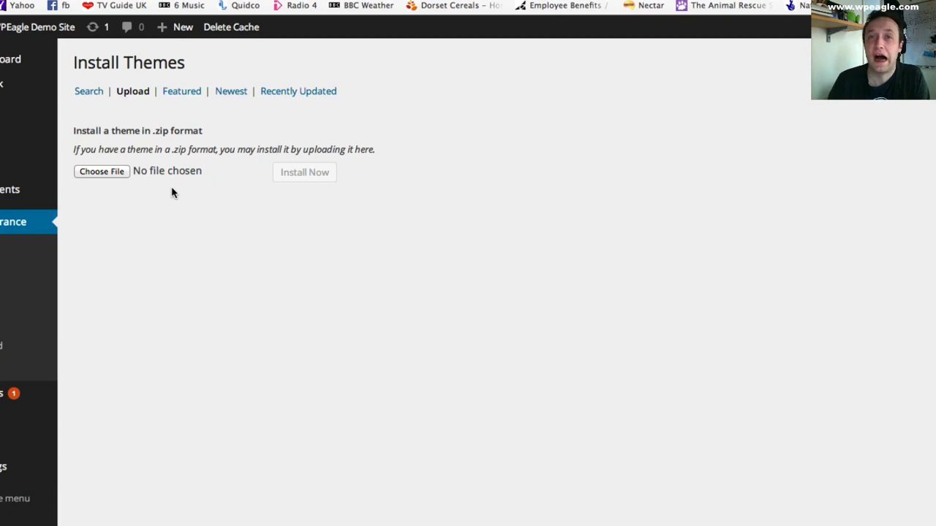
- Choose propulsion.zip from the extracted themeforest folder in WPEagle's Demo Site folder as the theme file
{"action": "left_click", "coordinate": [121, 173]}
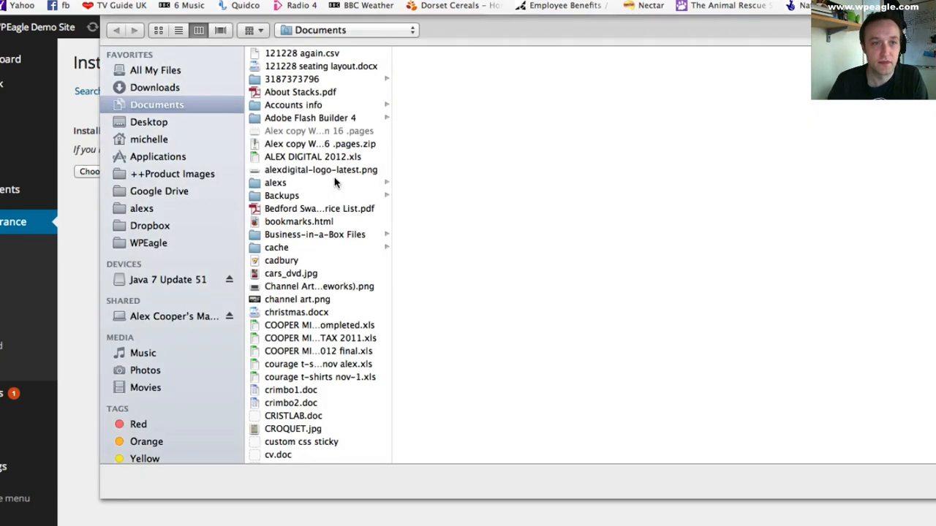
{"action": "left_click", "coordinate": [152, 249]}
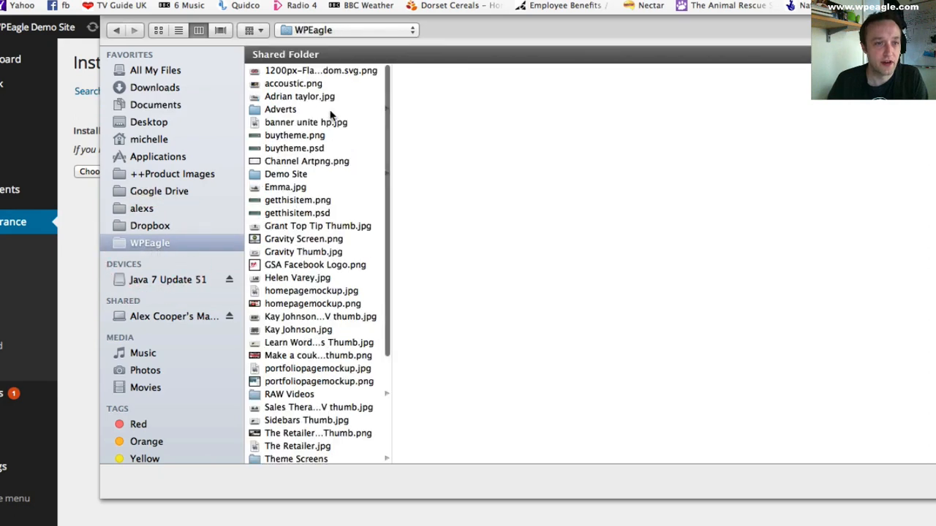
{"action": "left_click", "coordinate": [303, 174]}
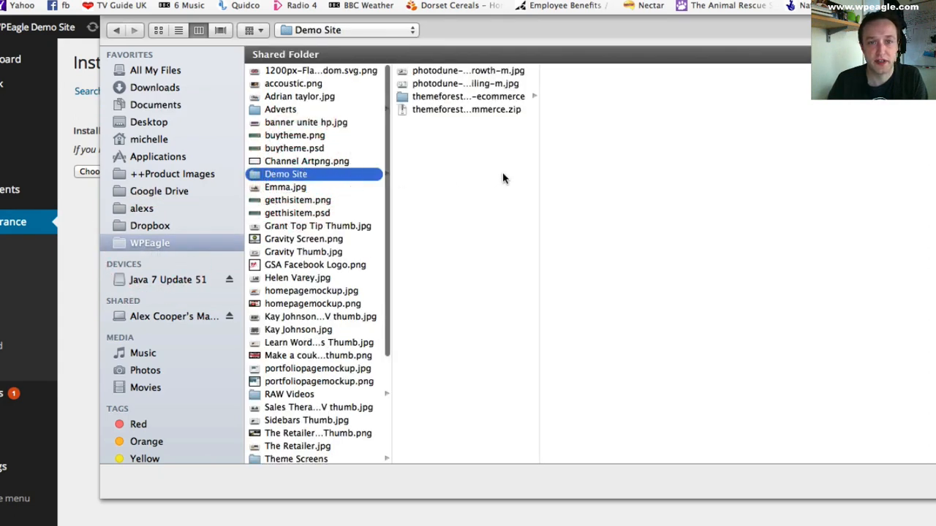
{"action": "left_click", "coordinate": [504, 96]}
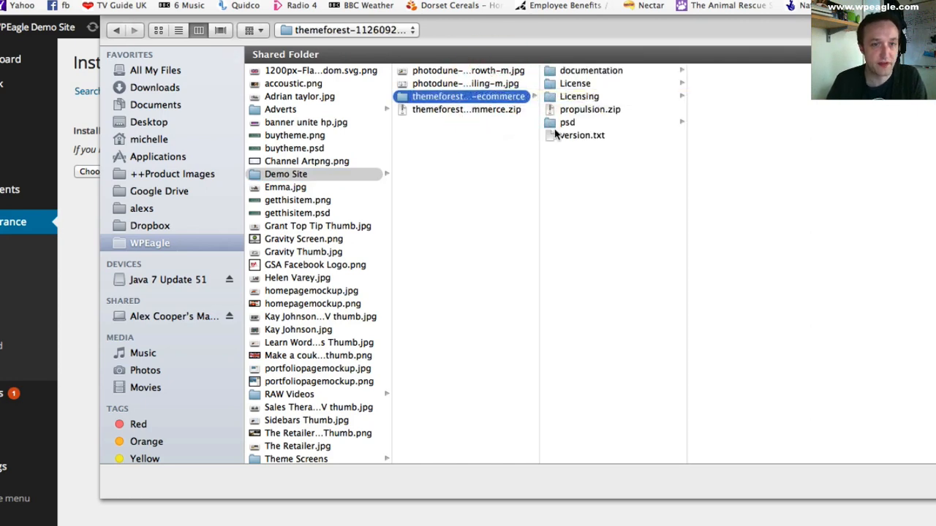
{"action": "left_click", "coordinate": [601, 111]}
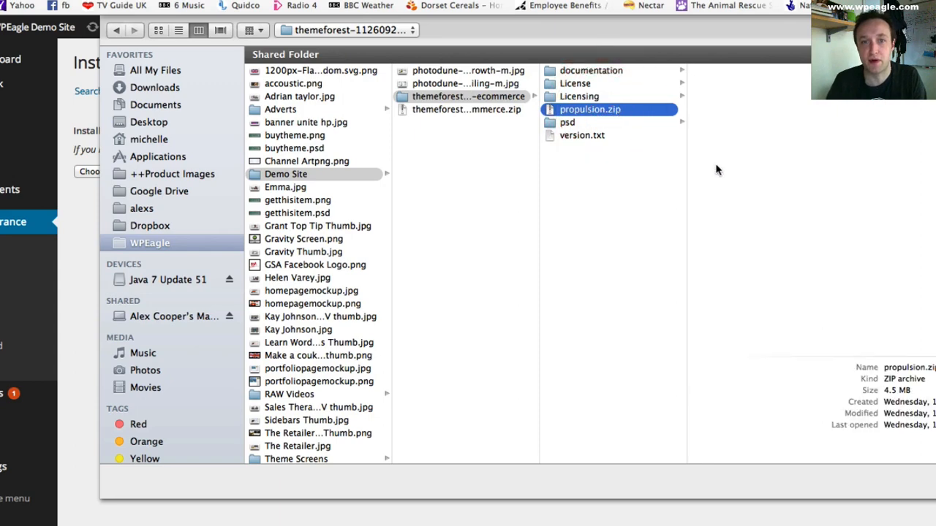
{"action": "key", "text": "Return"}
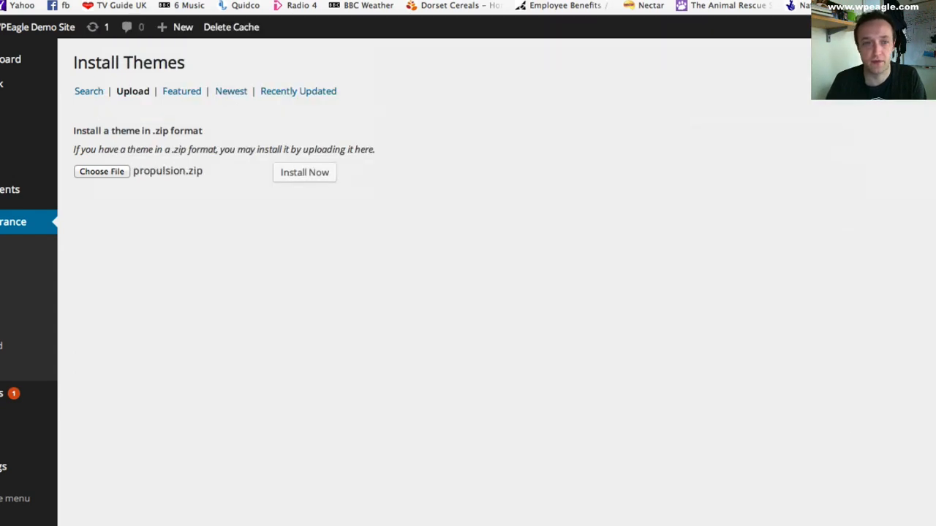
- Install and activate the uploaded Propulsion theme, and dismiss its recommended plugins notice
{"action": "left_click", "coordinate": [302, 178]}
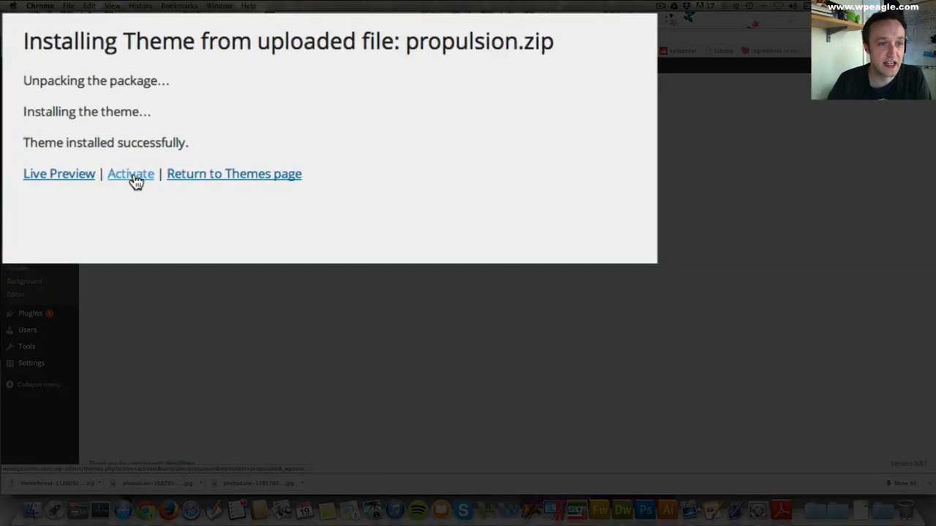
{"action": "left_click", "coordinate": [145, 157]}
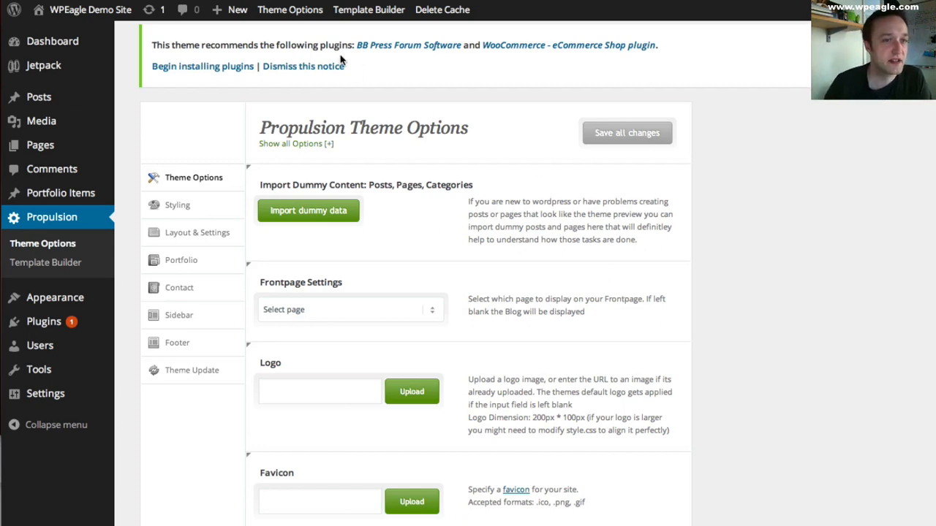
{"action": "left_click", "coordinate": [305, 66]}
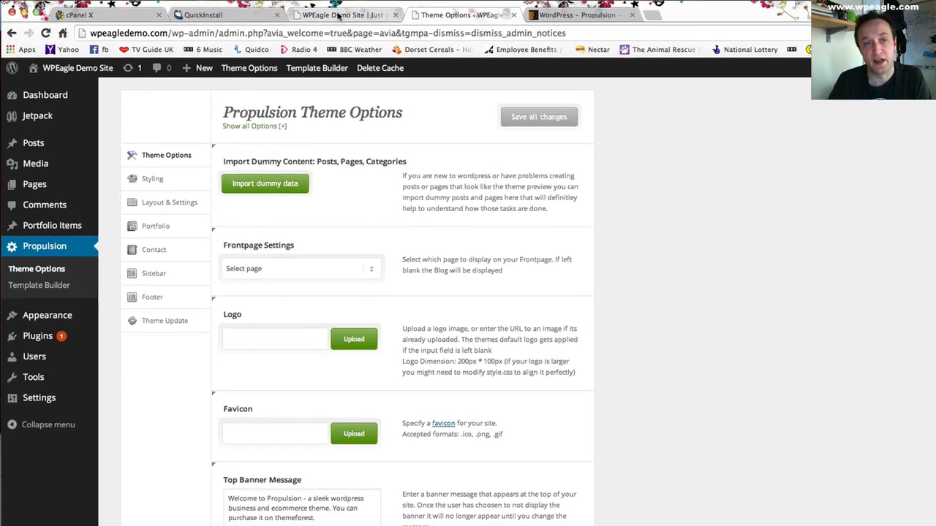
- Reload the demo site's home page to check it with the Propulsion theme, and return to the theme options
{"action": "left_click", "coordinate": [327, 28]}
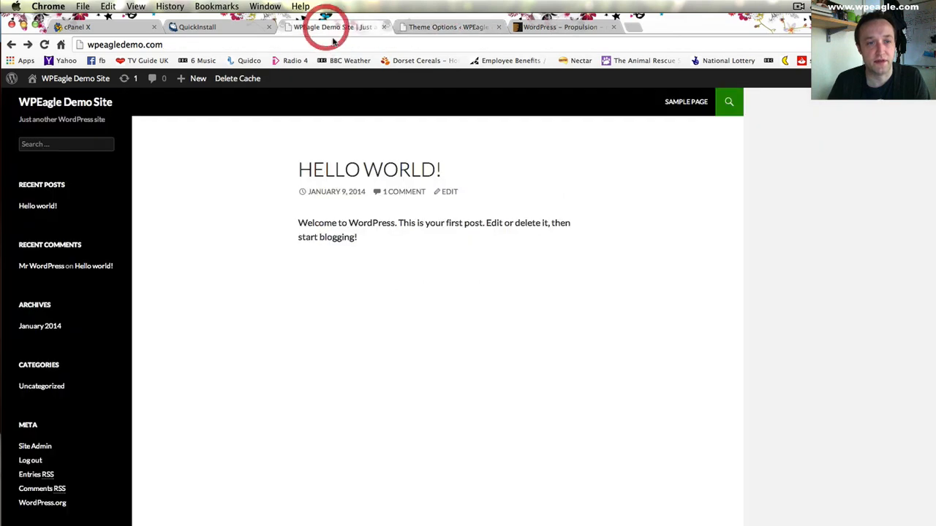
{"action": "left_click", "coordinate": [43, 44]}
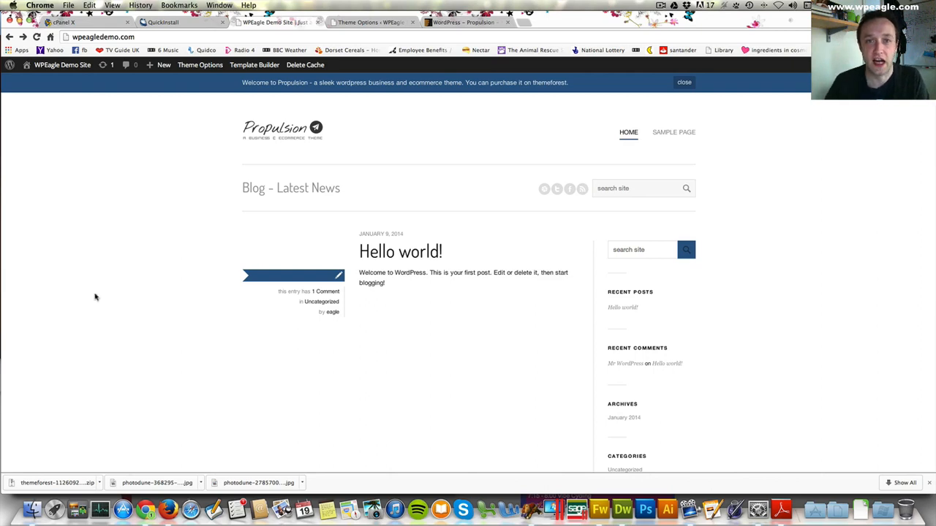
{"action": "left_click", "coordinate": [365, 22]}
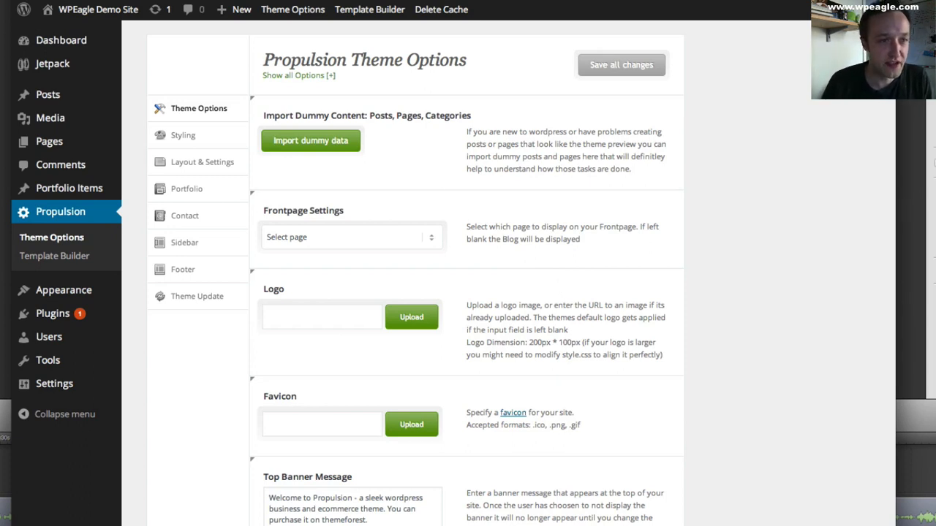
- Add a new WordPress page titled "Homepage" and leave its body empty
{"action": "mouse_move", "coordinate": [86, 152]}
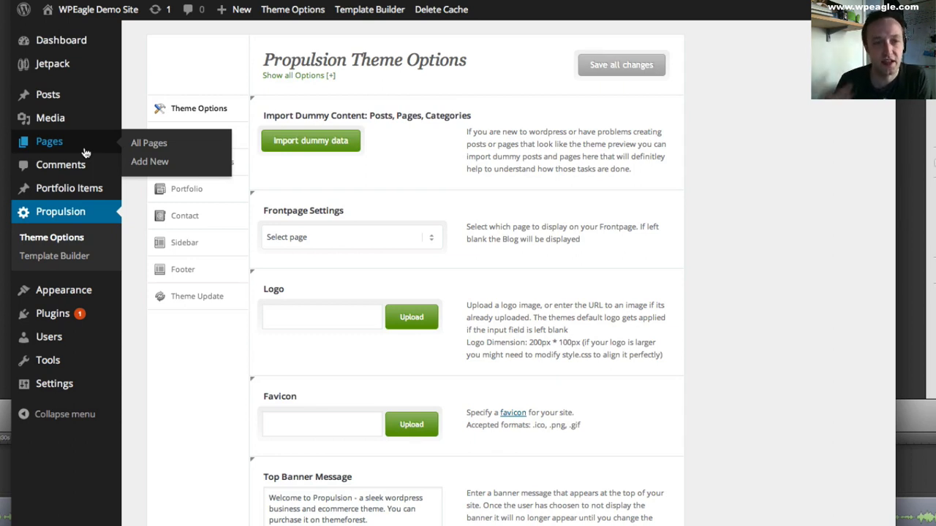
{"action": "left_click", "coordinate": [165, 168]}
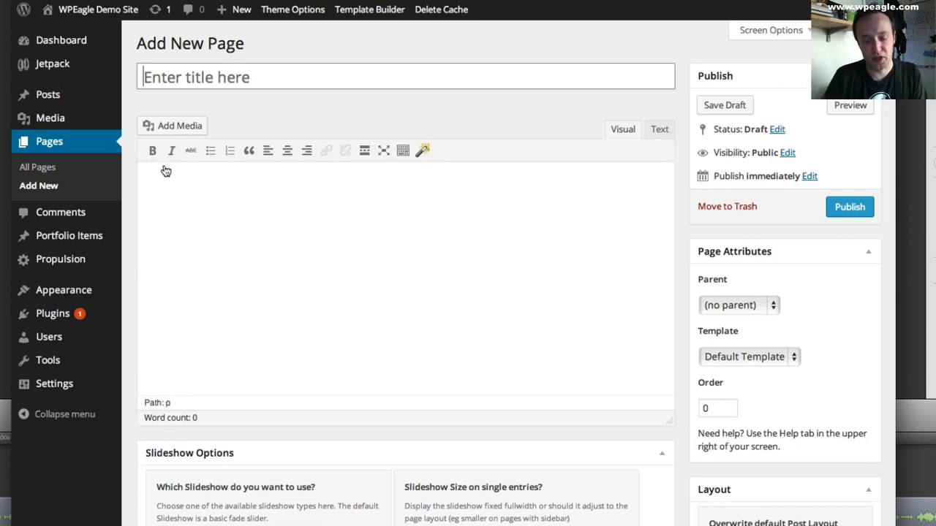
{"action": "type", "text": "Homepage"}
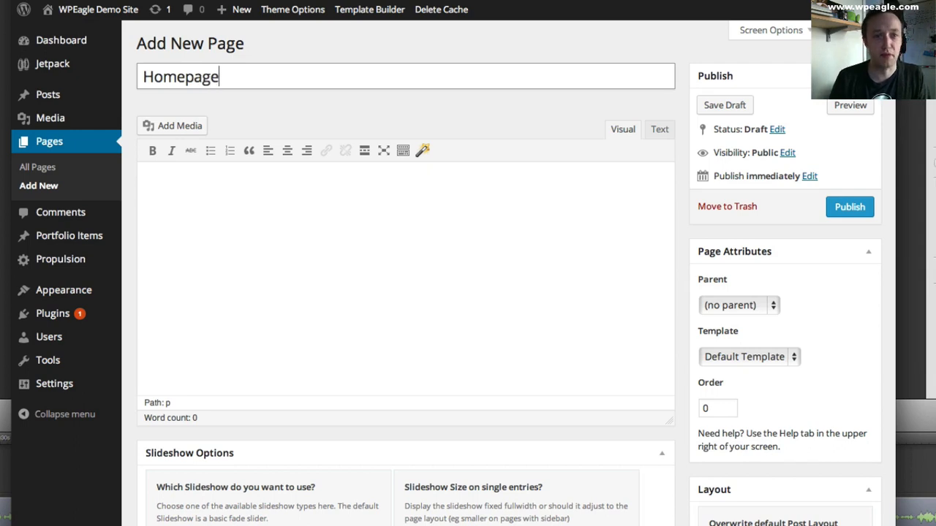
{"action": "key", "text": "Tab"}
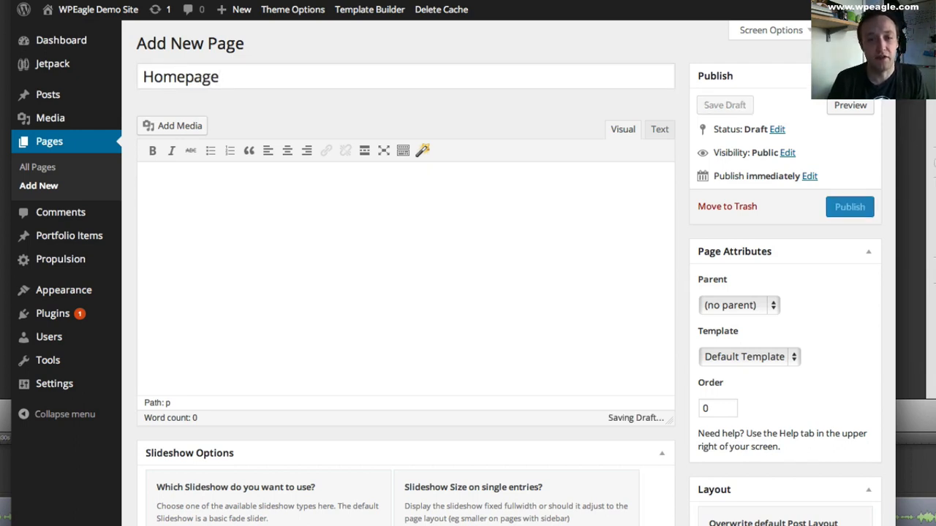
{"action": "left_click", "coordinate": [307, 192]}
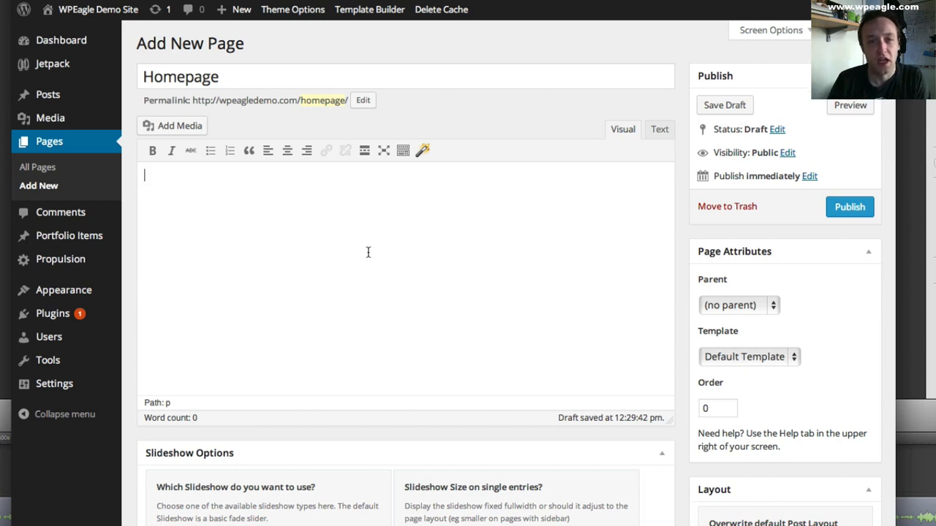
- Override the Homepage's default post layout with the Dynamic Template option
{"action": "scroll", "coordinate": [372, 249], "scroll_direction": "down", "scroll_amount": 1}
{"action": "scroll", "coordinate": [372, 248], "scroll_direction": "down", "scroll_amount": 4}
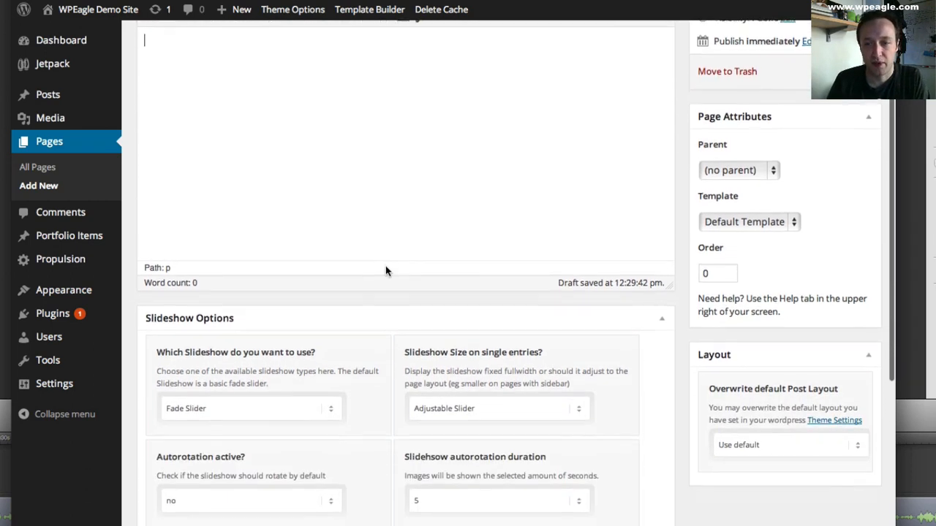
{"action": "scroll", "coordinate": [535, 305], "scroll_direction": "down", "scroll_amount": 2}
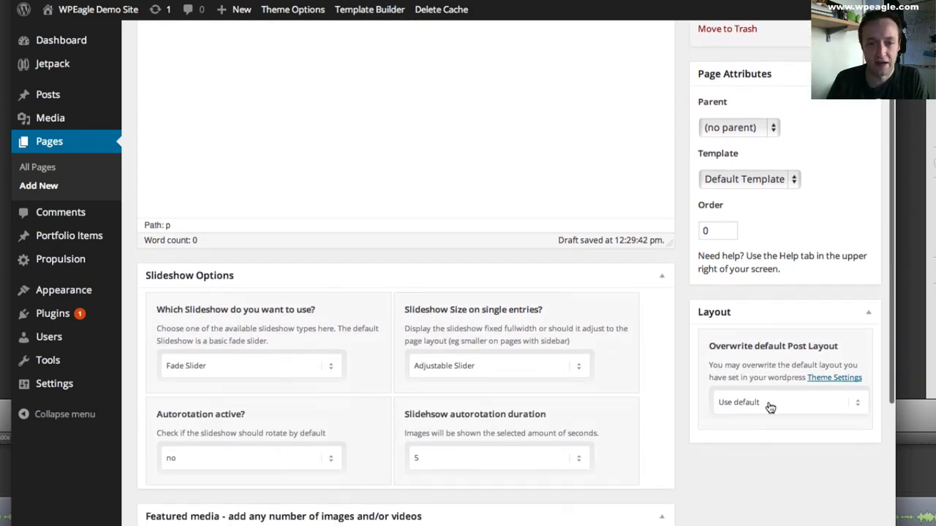
{"action": "scroll", "coordinate": [768, 329], "scroll_direction": "down", "scroll_amount": 2}
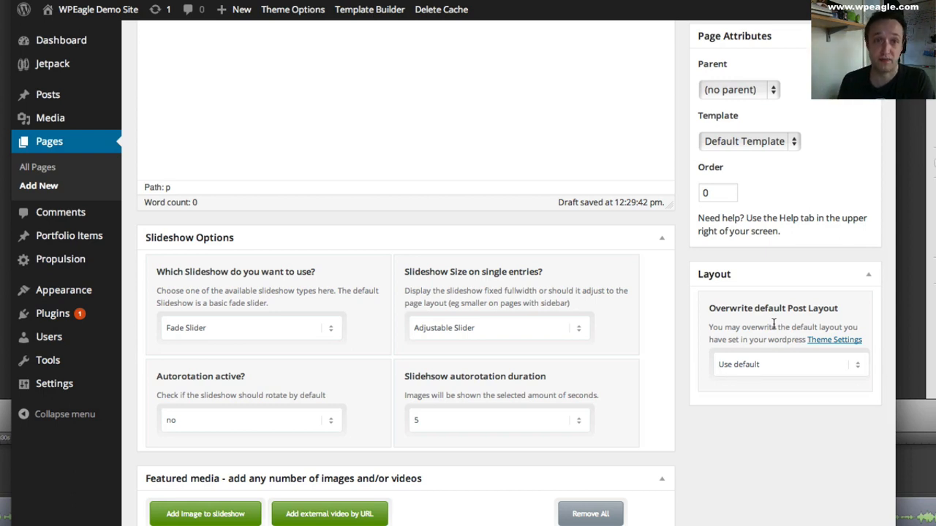
{"action": "left_click", "coordinate": [748, 370]}
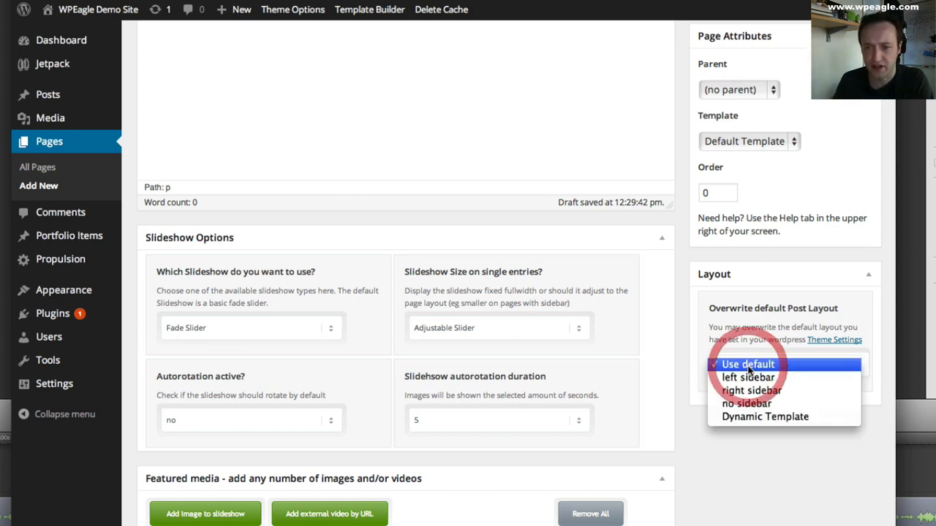
{"action": "left_click", "coordinate": [761, 332]}
{"action": "left_click", "coordinate": [758, 366]}
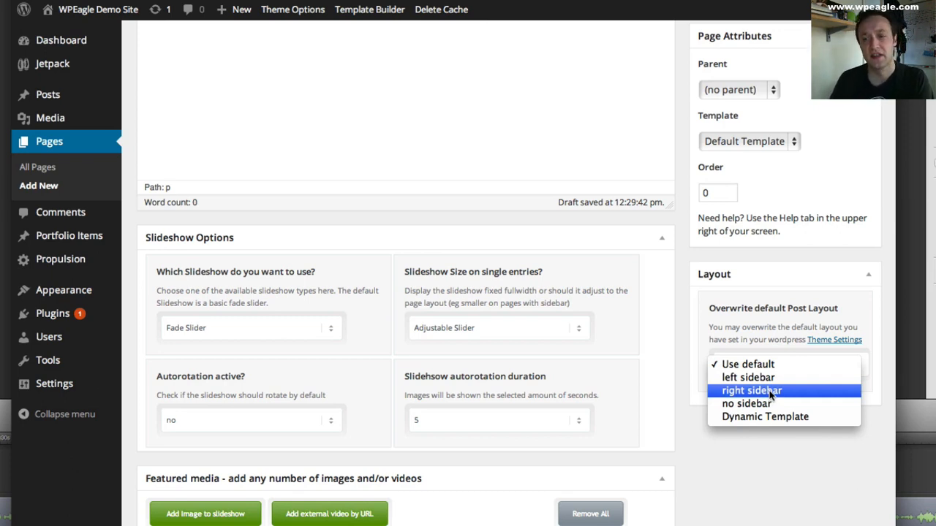
{"action": "left_click", "coordinate": [767, 416]}
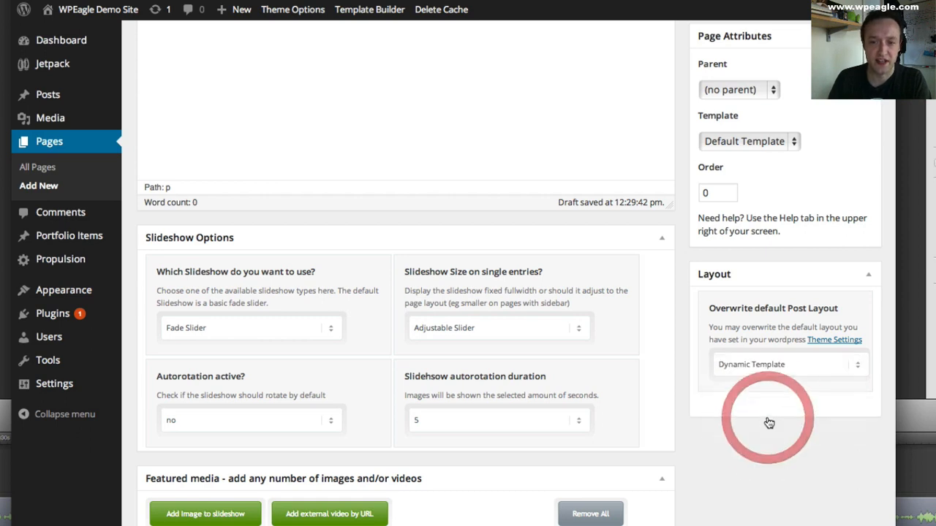
- Select Frontpage as the Homepage's dynamic template and publish the page
{"action": "scroll", "coordinate": [801, 417], "scroll_direction": "down", "scroll_amount": 1}
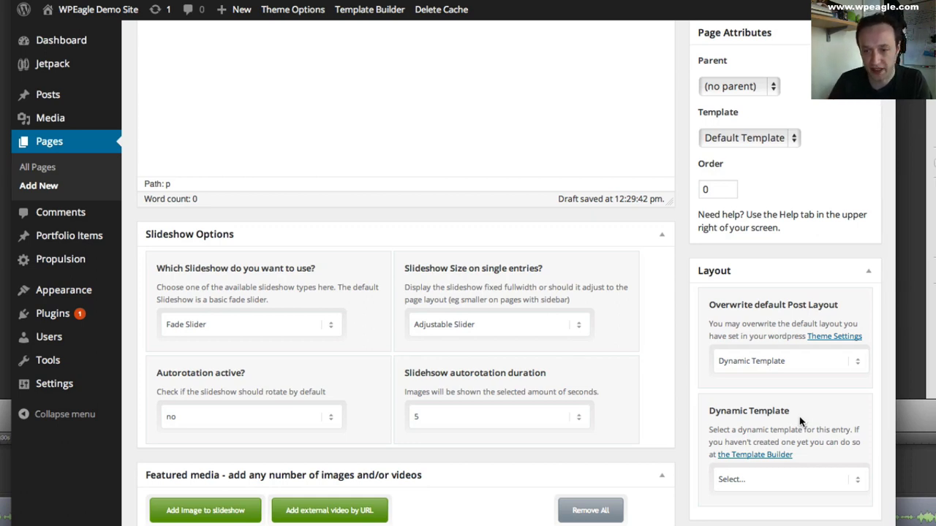
{"action": "scroll", "coordinate": [801, 421], "scroll_direction": "down", "scroll_amount": 2}
{"action": "left_click", "coordinate": [793, 460]}
{"action": "left_click", "coordinate": [769, 466]}
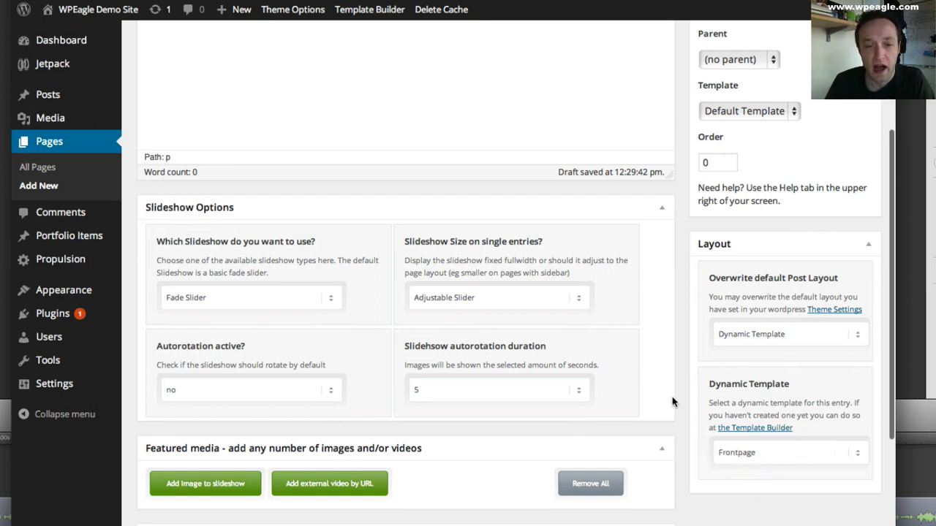
{"action": "scroll", "coordinate": [673, 399], "scroll_direction": "down", "scroll_amount": 4}
{"action": "scroll", "coordinate": [717, 400], "scroll_direction": "up", "scroll_amount": 10}
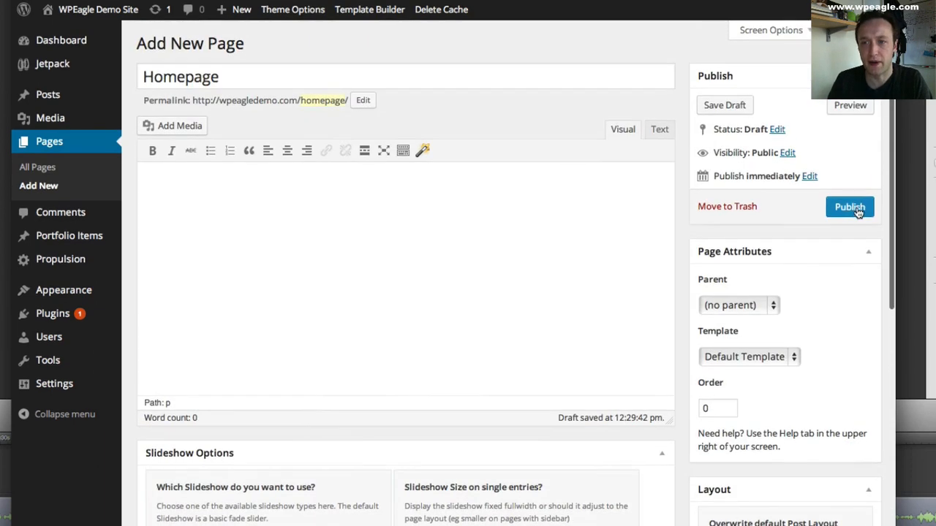
{"action": "left_click", "coordinate": [857, 209]}
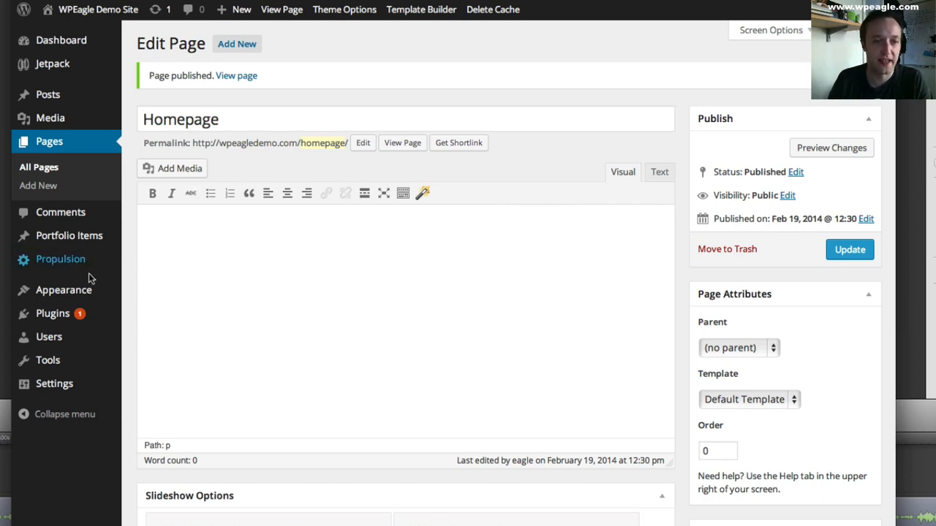
- Set Homepage as the front page in the Propulsion theme options and save all changes
{"action": "mouse_move", "coordinate": [87, 291]}
{"action": "mouse_move", "coordinate": [82, 268]}
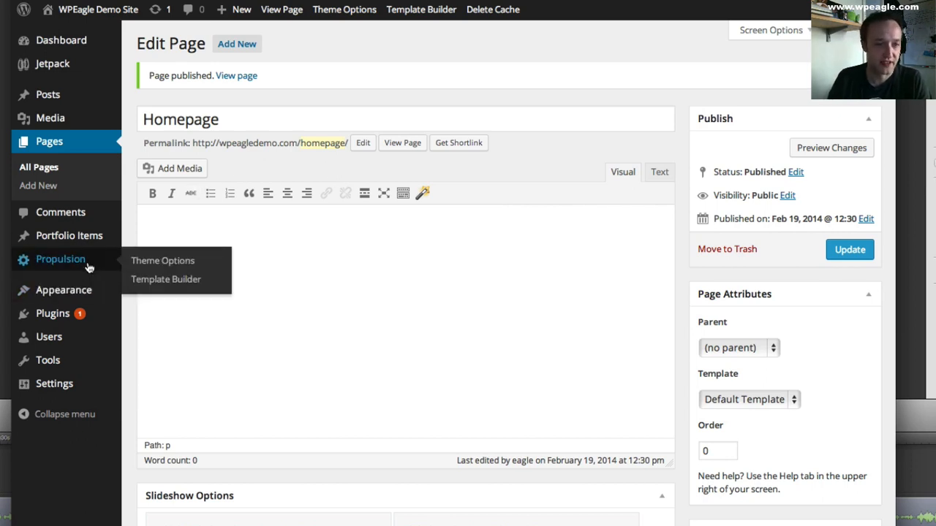
{"action": "left_click", "coordinate": [137, 262]}
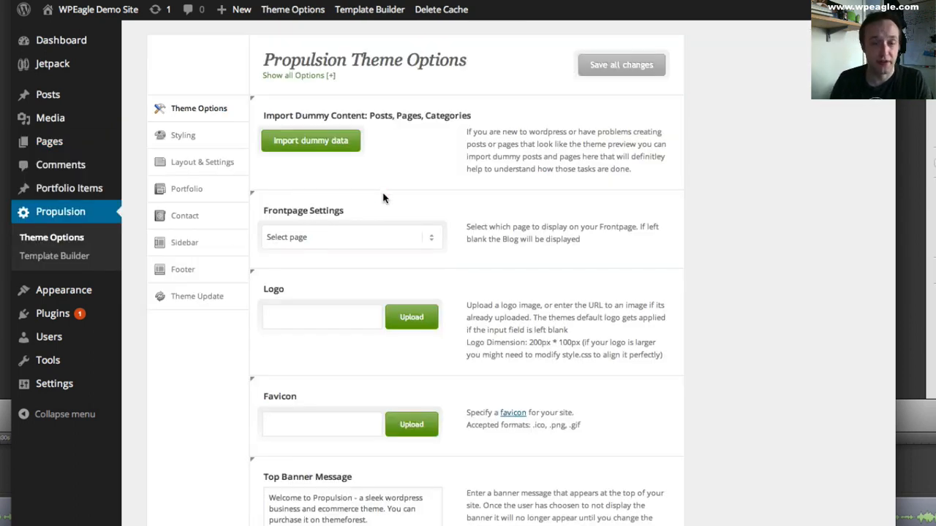
{"action": "left_click", "coordinate": [371, 233]}
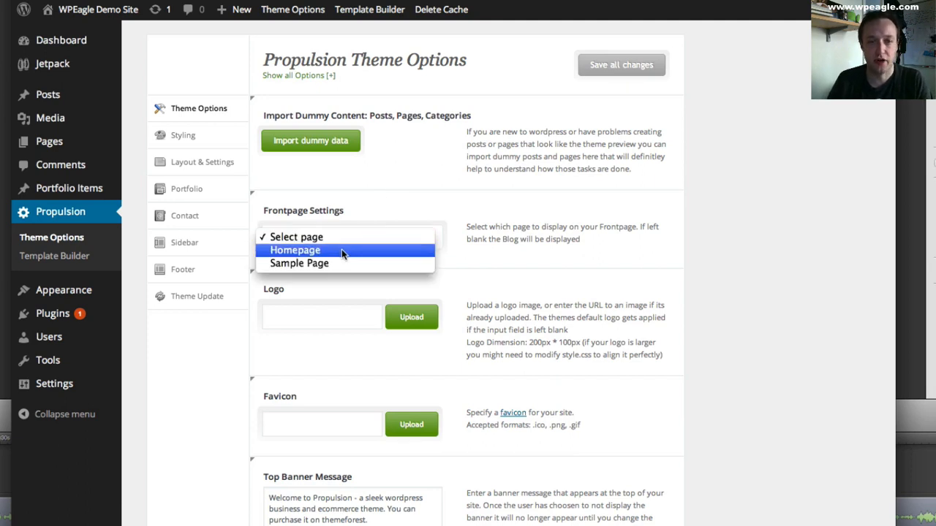
{"action": "left_click", "coordinate": [347, 252]}
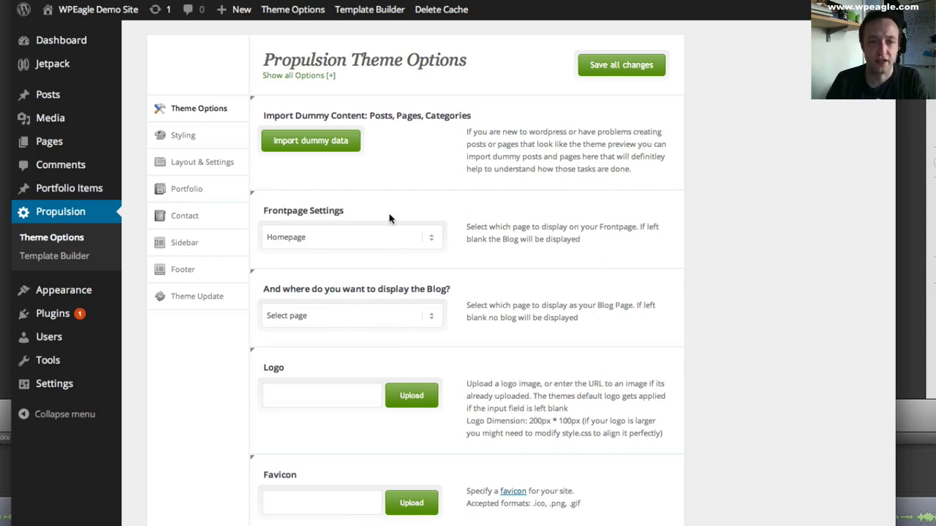
{"action": "left_click", "coordinate": [622, 67]}
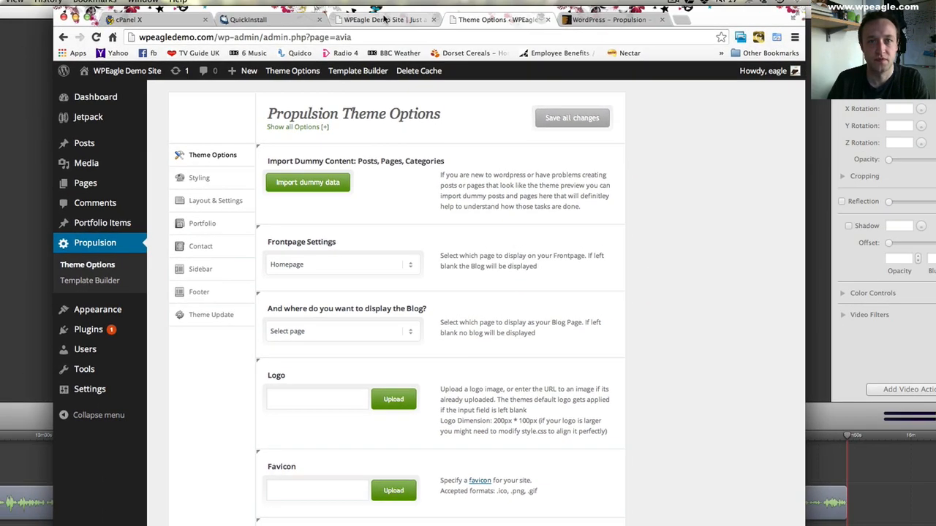
- Reload the demo site's home page to check the new front page, and return to the theme options
{"action": "left_click", "coordinate": [384, 19]}
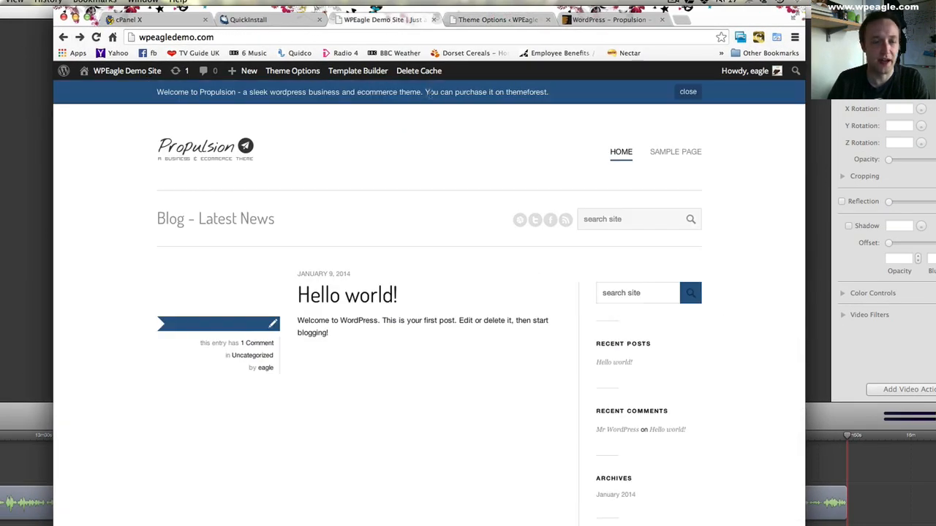
{"action": "left_click", "coordinate": [97, 37]}
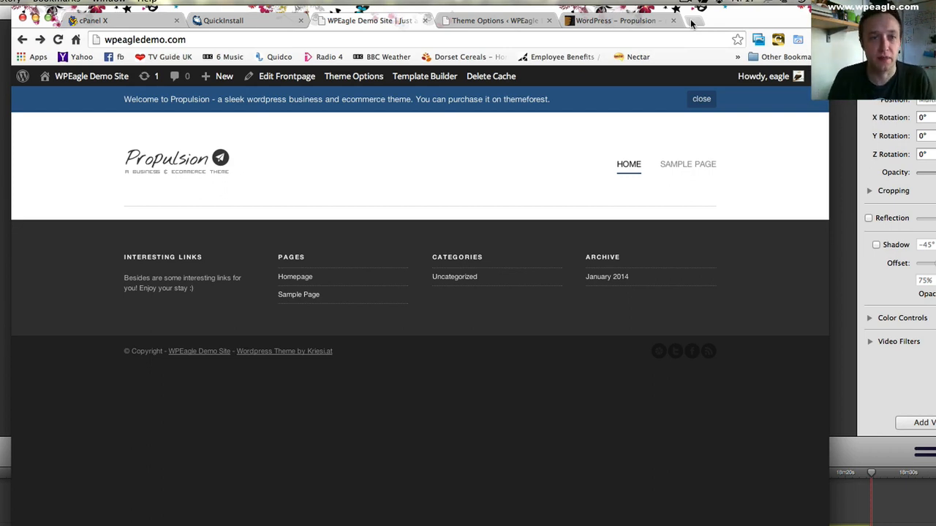
{"action": "left_click", "coordinate": [480, 20]}
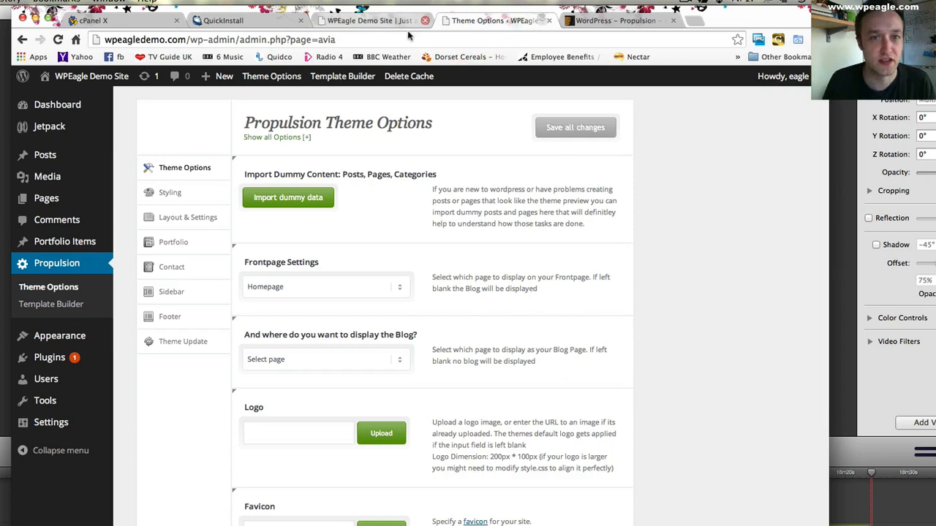
- Close the cPanel, QuickInstall and ThemeForest Propulsion pages, keeping only the demo site and its theme options open
{"action": "left_click", "coordinate": [176, 20]}
{"action": "left_click", "coordinate": [179, 21]}
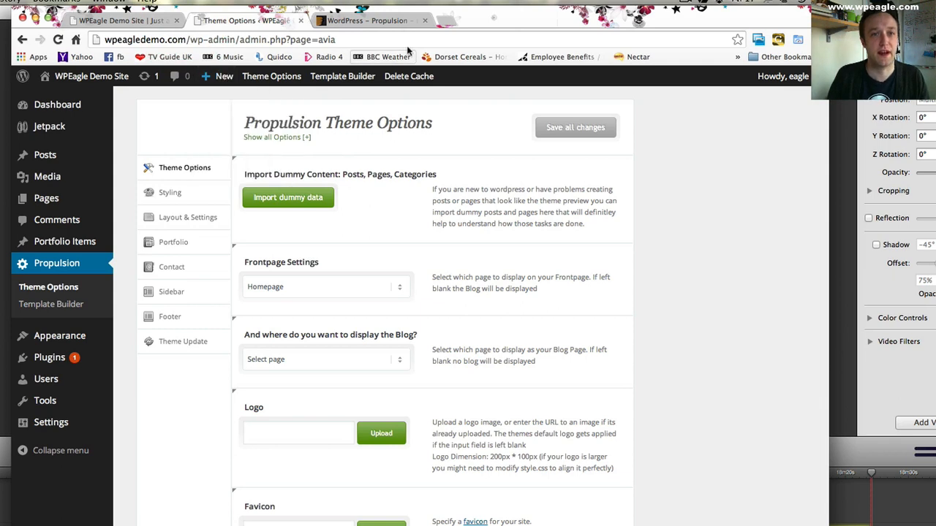
{"action": "left_click", "coordinate": [425, 20]}
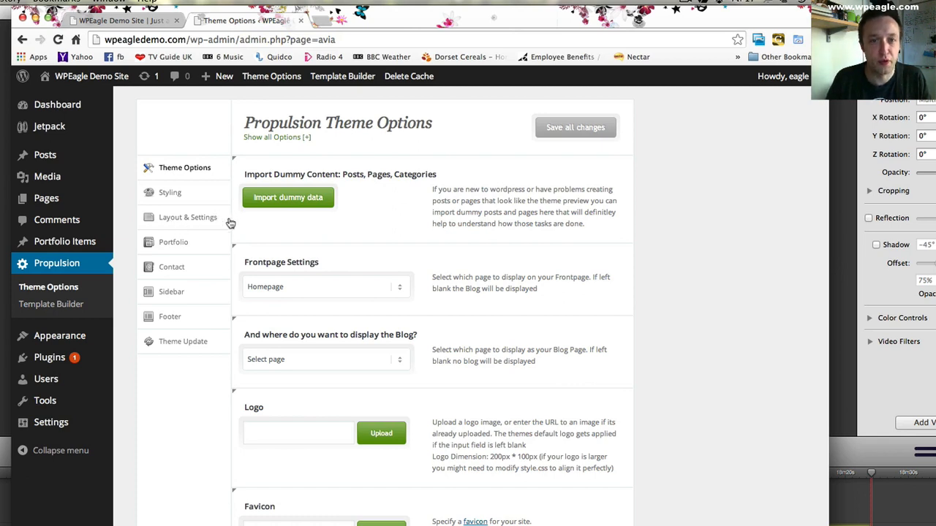
- Open the Frontpage template in the Propulsion Template Builder and look through its elements
{"action": "left_click", "coordinate": [64, 306]}
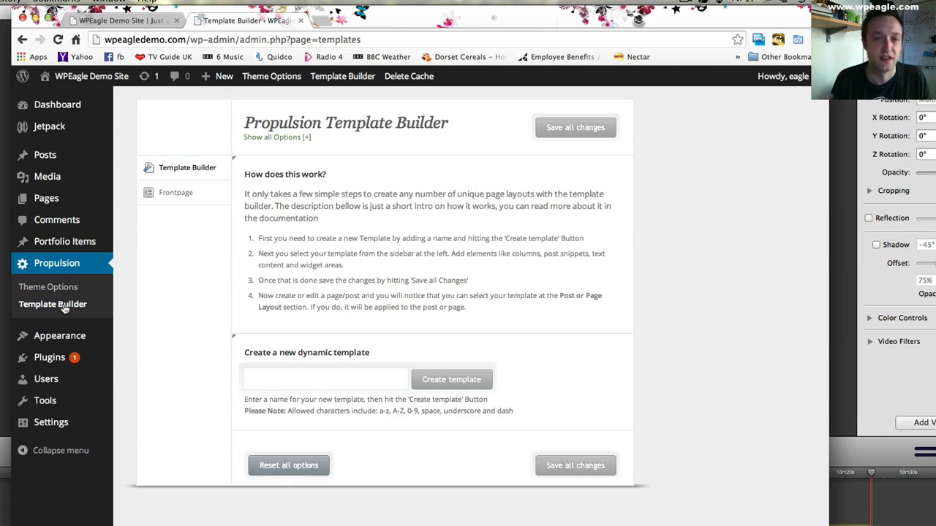
{"action": "left_click", "coordinate": [192, 195]}
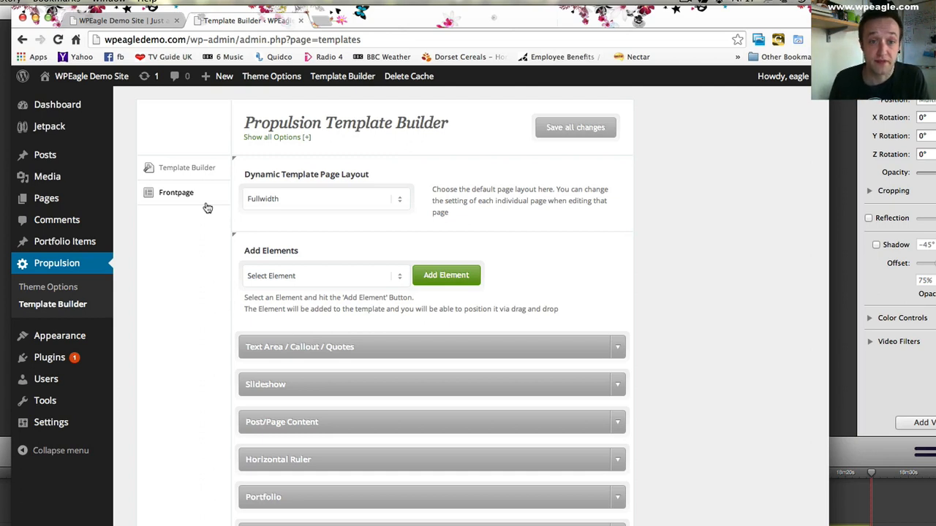
{"action": "scroll", "coordinate": [423, 371], "scroll_direction": "down", "scroll_amount": 3}
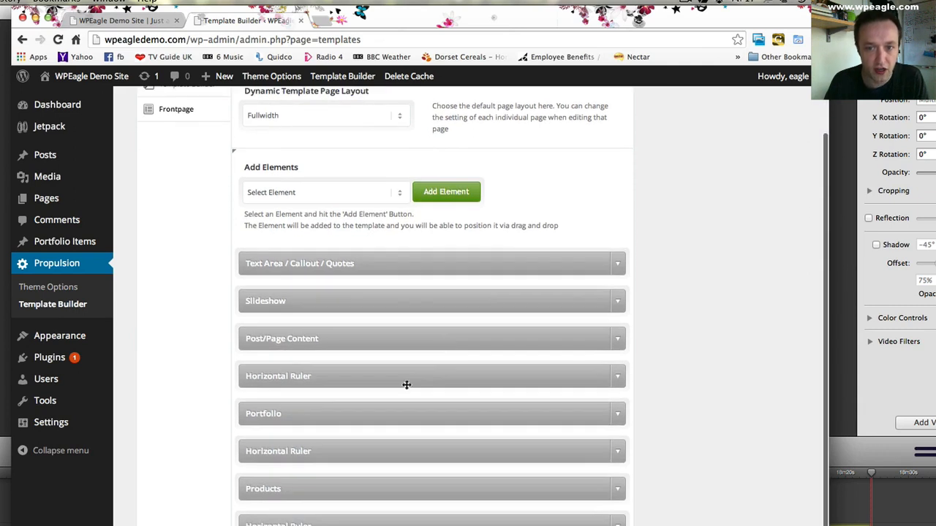
{"action": "scroll", "coordinate": [408, 219], "scroll_direction": "down", "scroll_amount": 1}
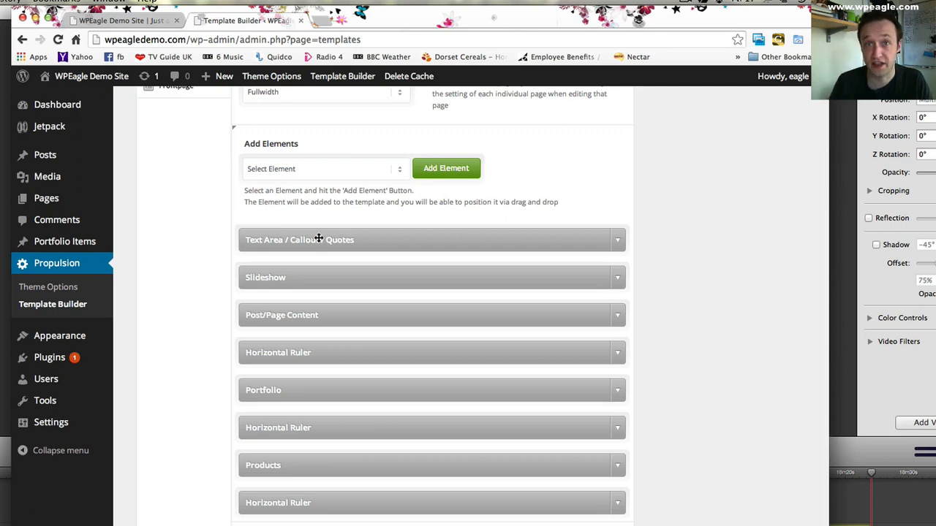
- Expand the Text Area / Callout / Quotes element of the Frontpage template and move it below the Slideshow
{"action": "left_click", "coordinate": [617, 240]}
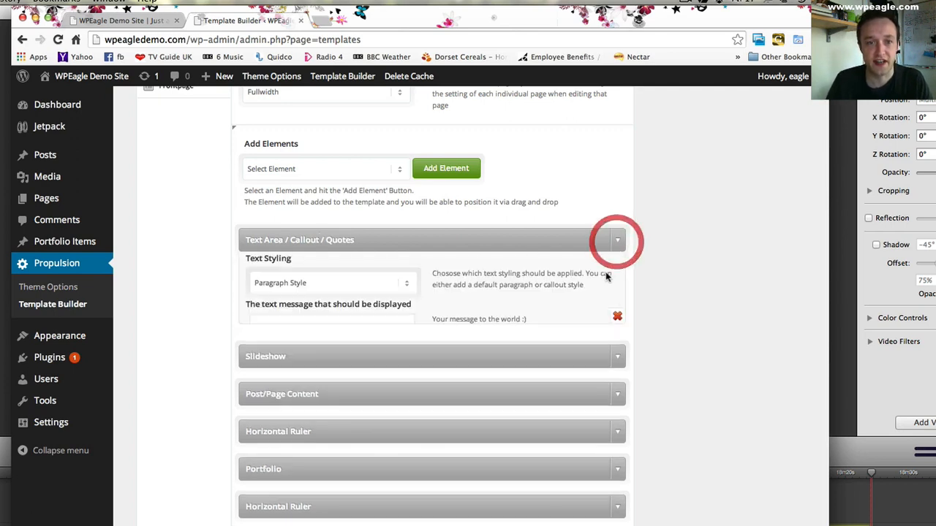
{"action": "left_click", "coordinate": [306, 354]}
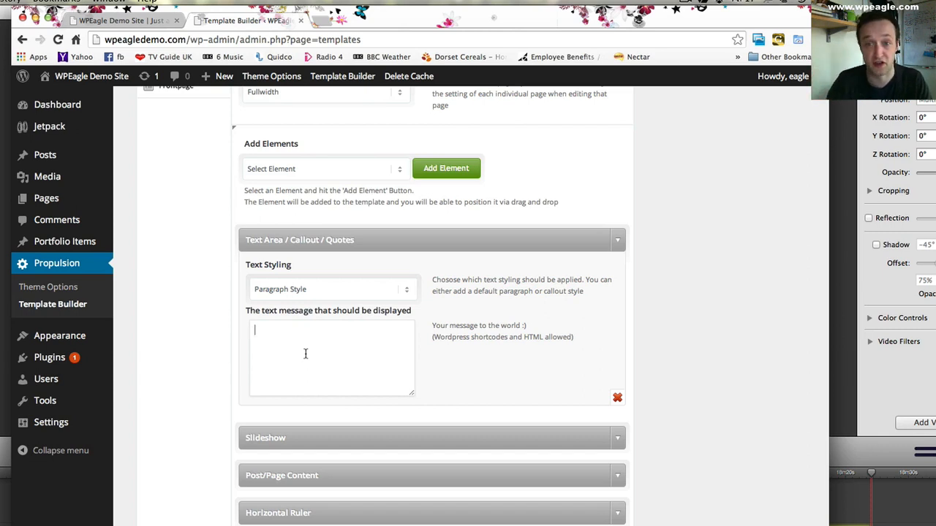
{"action": "left_click_drag", "start_coordinate": [429, 238], "coordinate": [438, 316]}
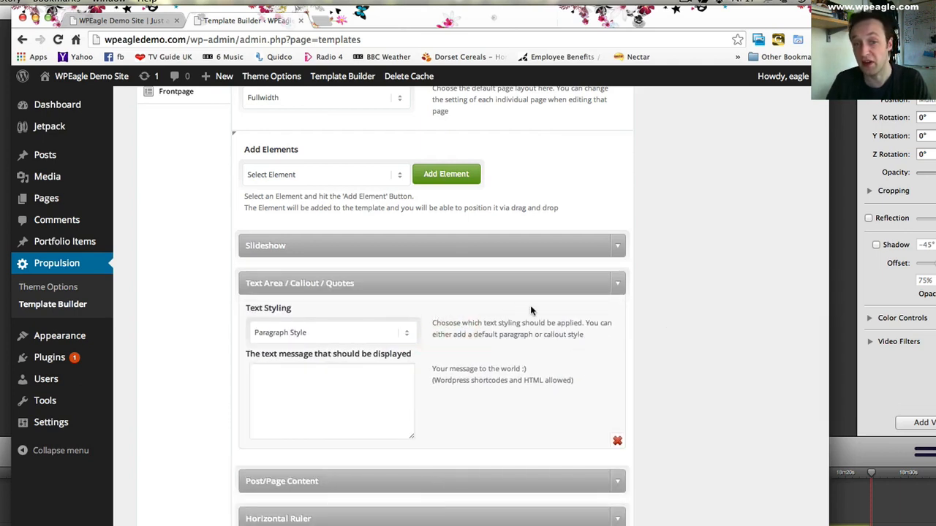
- Set the text styling of the Text Area / Callout / Quotes element to Callout Style
{"action": "scroll", "coordinate": [521, 345], "scroll_direction": "down", "scroll_amount": 1}
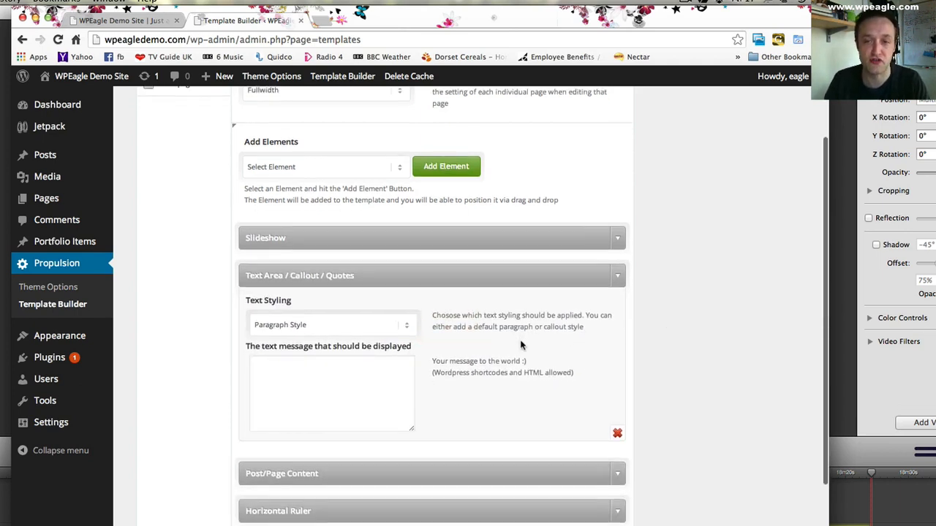
{"action": "scroll", "coordinate": [522, 345], "scroll_direction": "down", "scroll_amount": 2}
{"action": "scroll", "coordinate": [336, 307], "scroll_direction": "down", "scroll_amount": 3}
{"action": "left_click", "coordinate": [351, 273]}
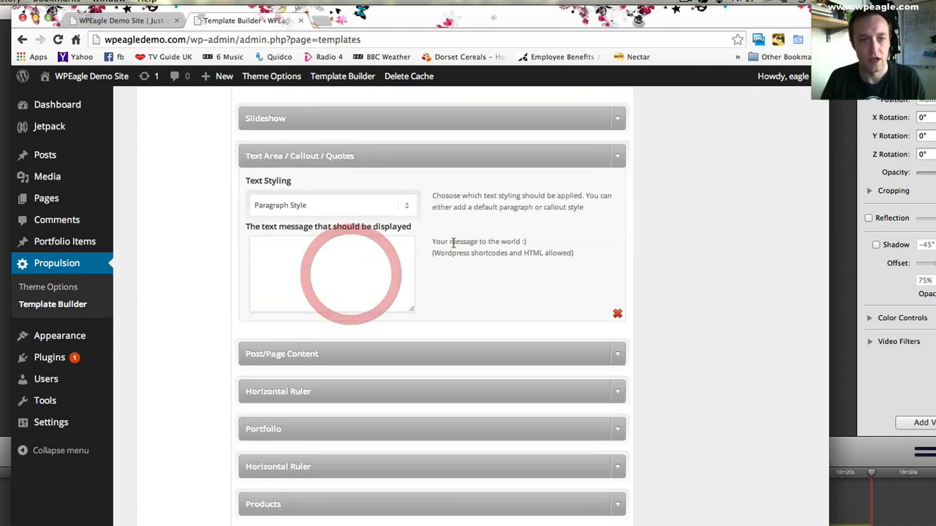
{"action": "left_click", "coordinate": [370, 208]}
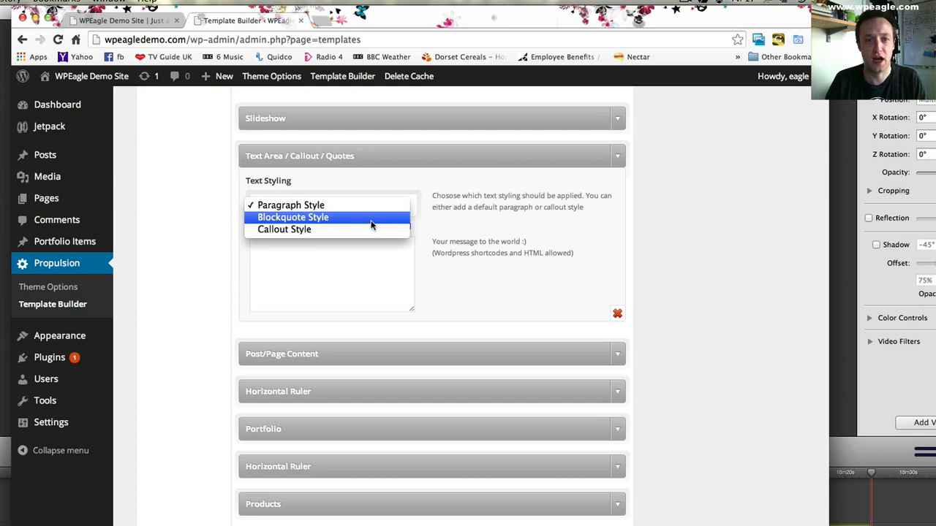
{"action": "left_click", "coordinate": [368, 229]}
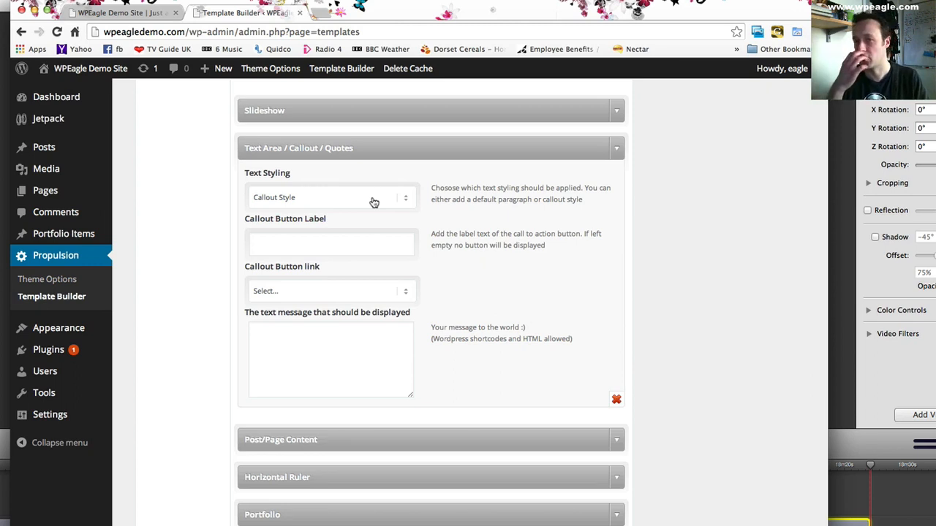
- Label the callout button "Get in touch" and link it to the Sample Page
{"action": "left_click", "coordinate": [359, 244]}
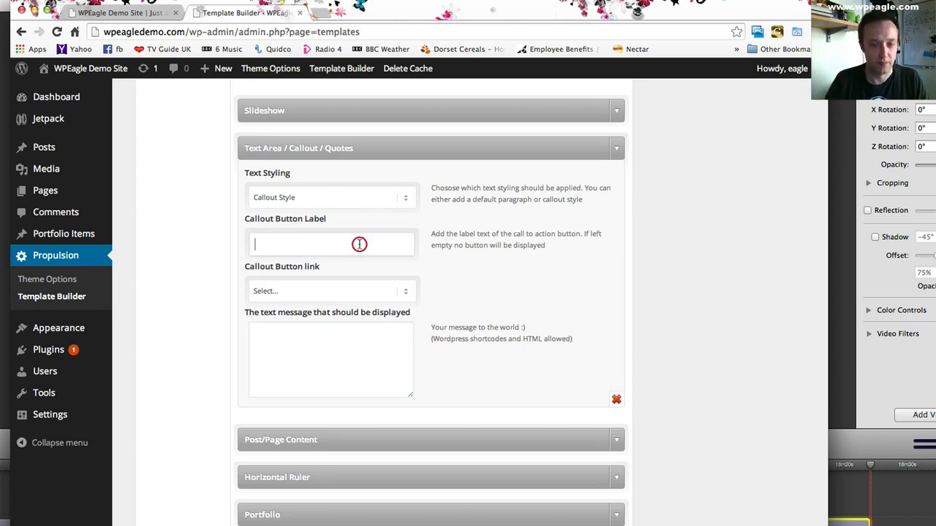
{"action": "type", "text": "Get in touch"}
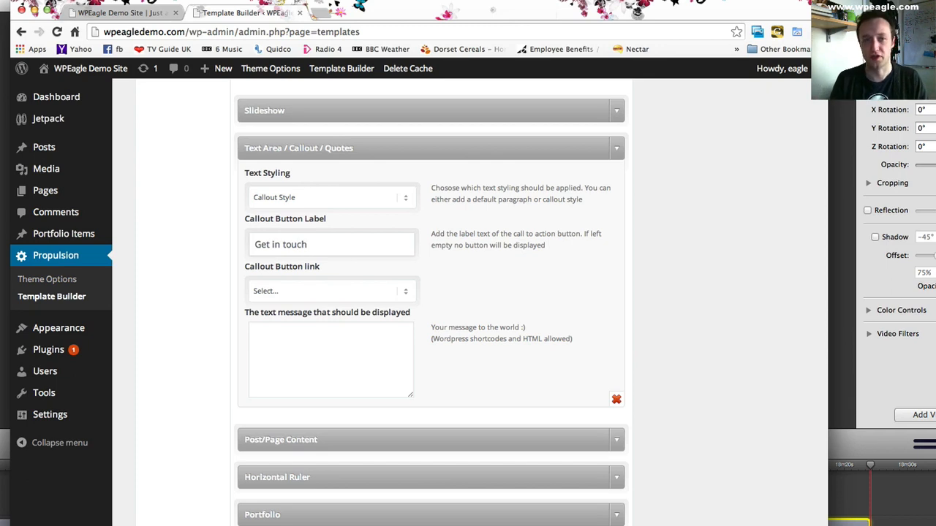
{"action": "left_click", "coordinate": [356, 291]}
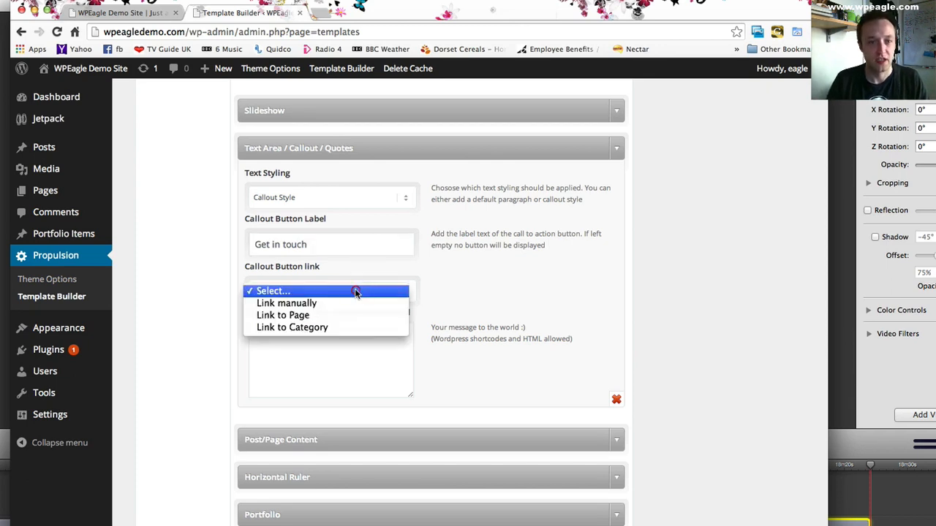
{"action": "left_click", "coordinate": [340, 316]}
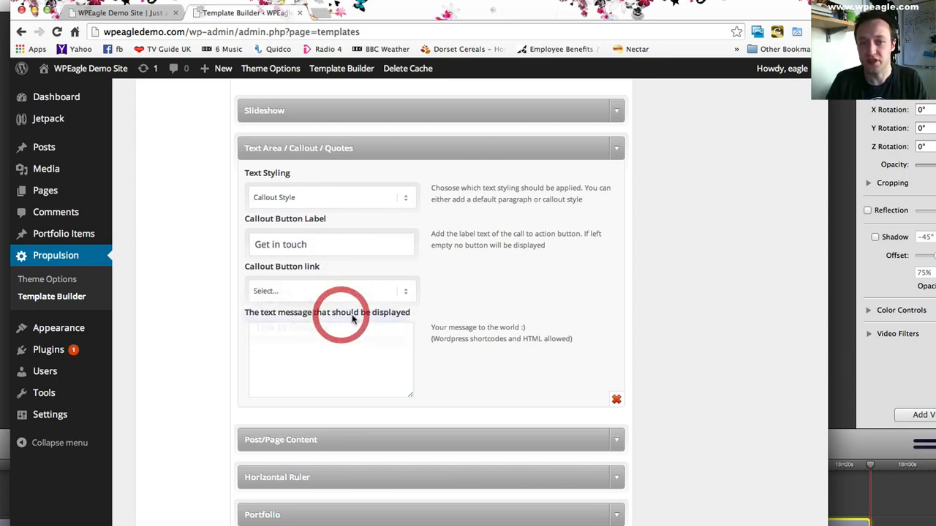
{"action": "left_click", "coordinate": [318, 321]}
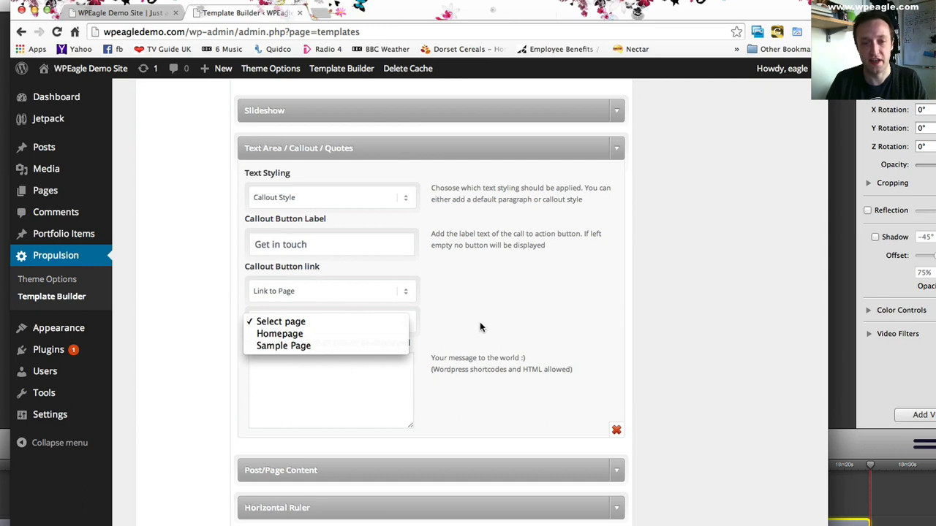
{"action": "left_click", "coordinate": [362, 346]}
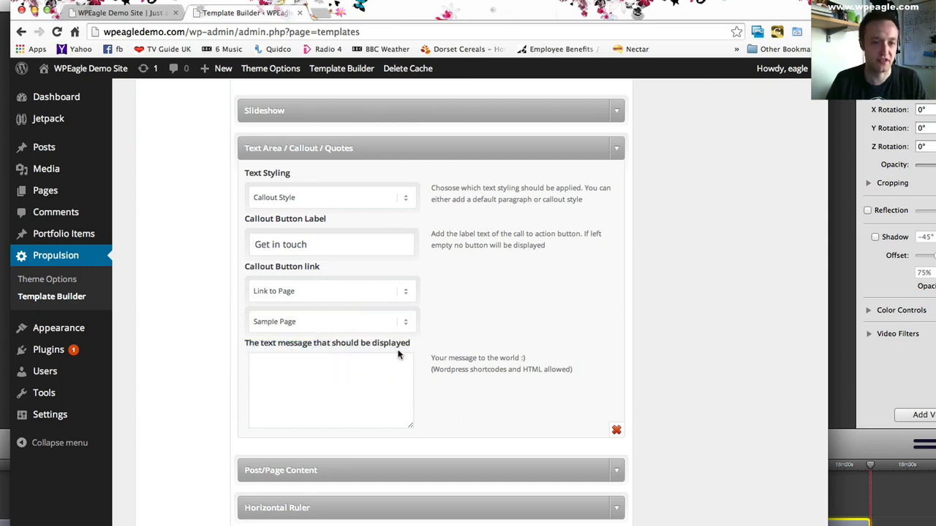
- Enter the callout message "We are a professional business that likes to keep our clients happy!"
{"action": "left_click", "coordinate": [358, 372]}
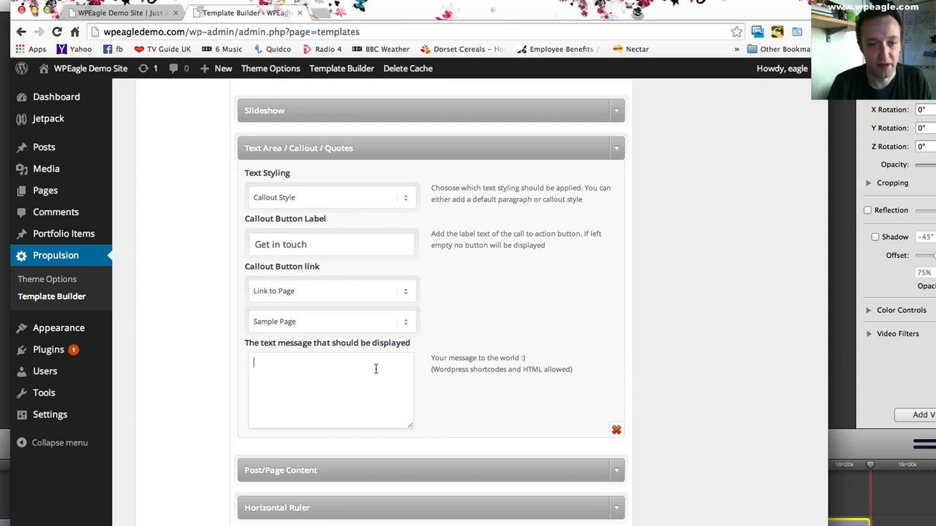
{"action": "type", "text": "WE are"}
{"action": "key", "text": "BackSpace"}
{"action": "key", "text": "BackSpace"}
{"action": "key", "text": "BackSpace"}
{"action": "type", "text": "a professional business that likes to keep our "}
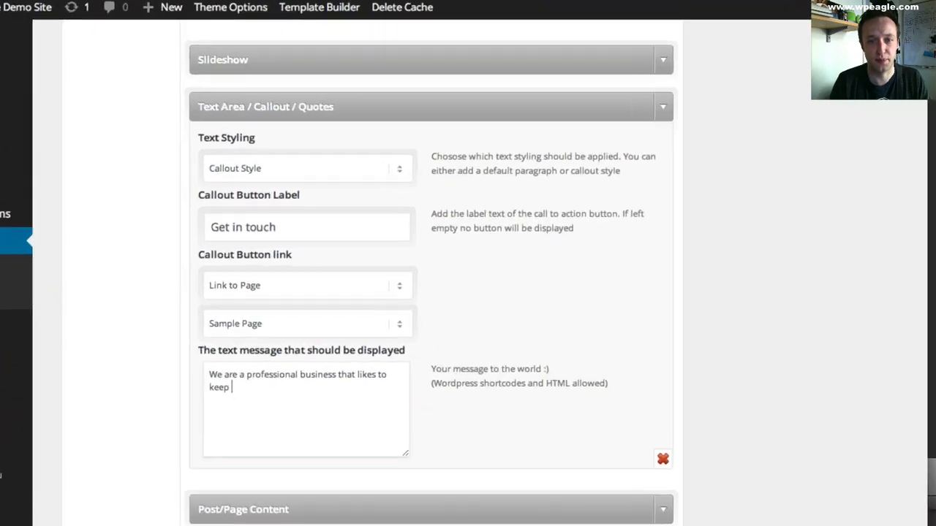
{"action": "type", "text": "clients happy"}
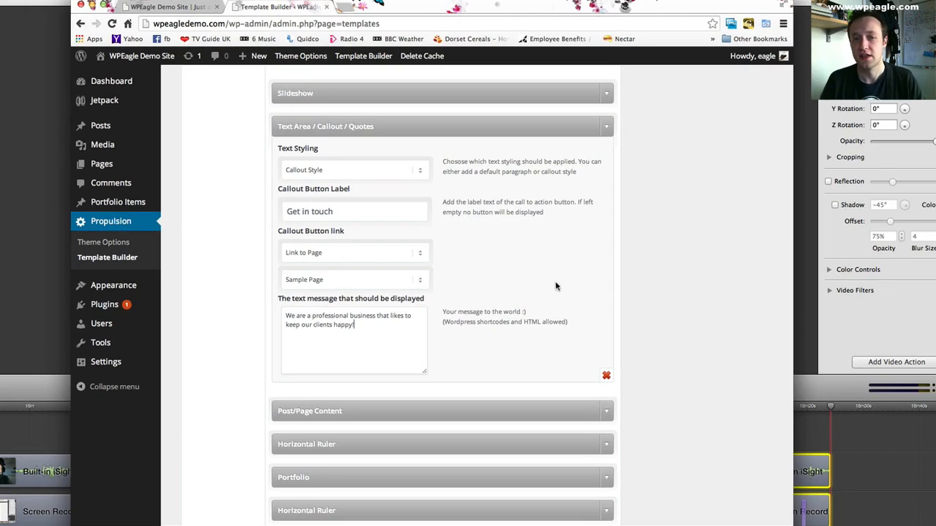
- Save all changes to the Frontpage template and reload the demo site's home page to check the callout
{"action": "scroll", "coordinate": [570, 336], "scroll_direction": "down", "scroll_amount": 5}
{"action": "left_click", "coordinate": [569, 451]}
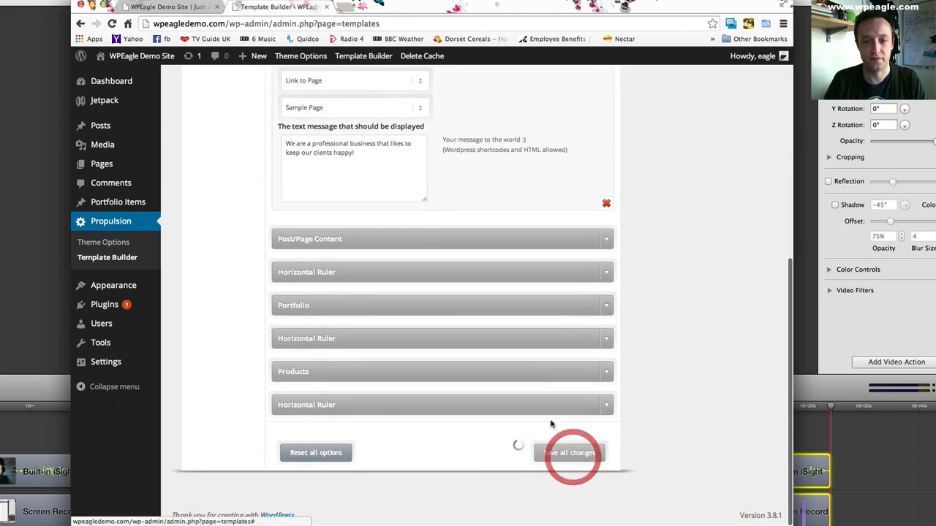
{"action": "left_click", "coordinate": [157, 7]}
{"action": "left_click", "coordinate": [111, 23]}
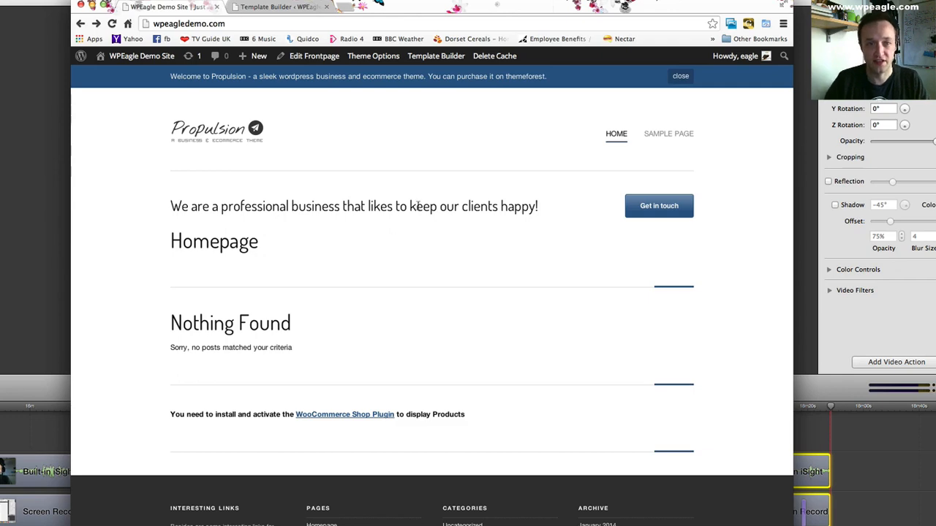
- Return to the Template Builder, expand the Slideshow element and review which slideshow it can display
{"action": "left_click", "coordinate": [282, 7]}
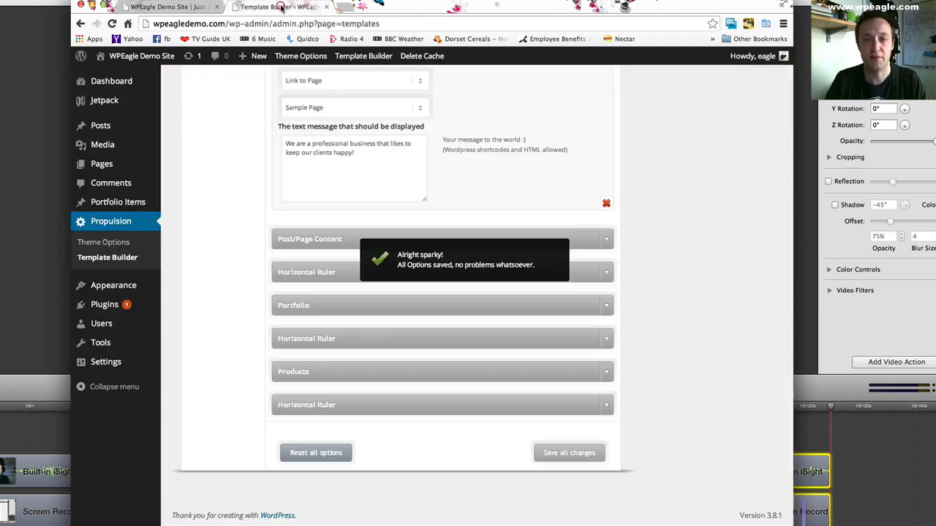
{"action": "scroll", "coordinate": [568, 203], "scroll_direction": "up", "scroll_amount": 5}
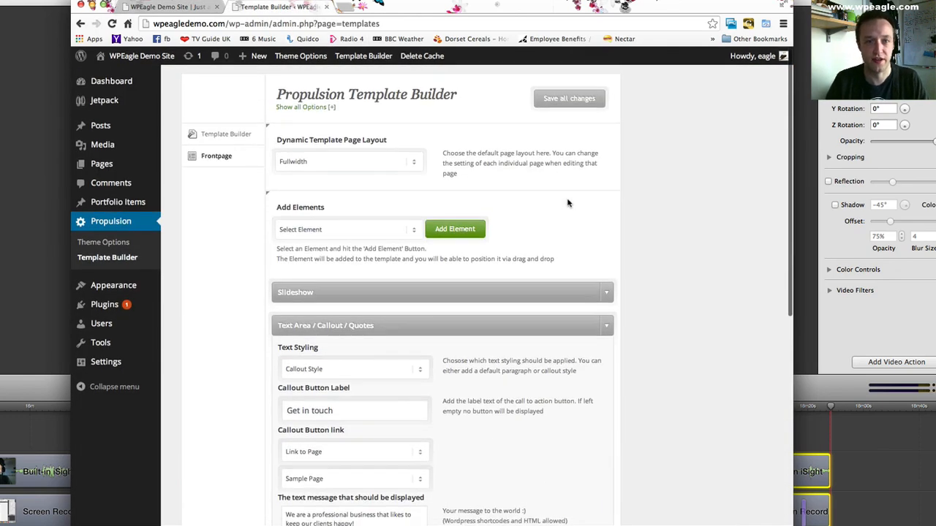
{"action": "scroll", "coordinate": [567, 203], "scroll_direction": "down", "scroll_amount": 1}
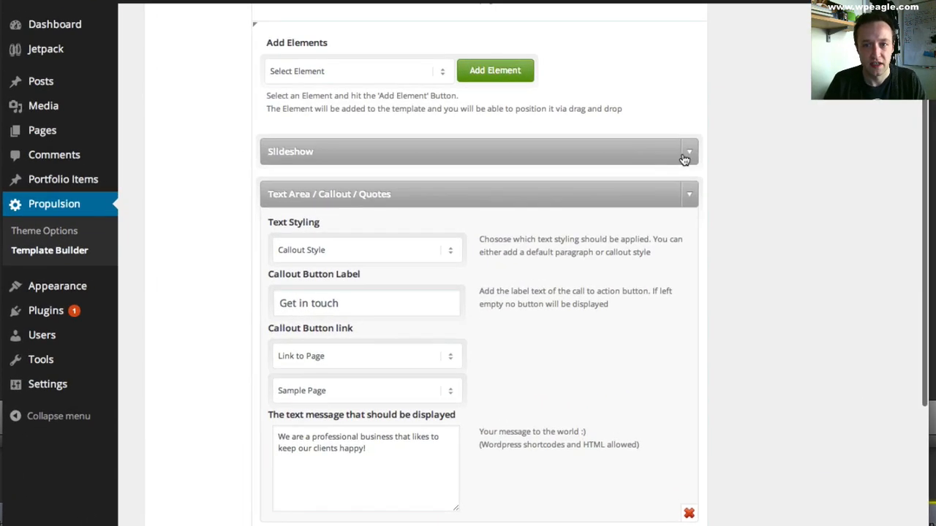
{"action": "left_click", "coordinate": [650, 164]}
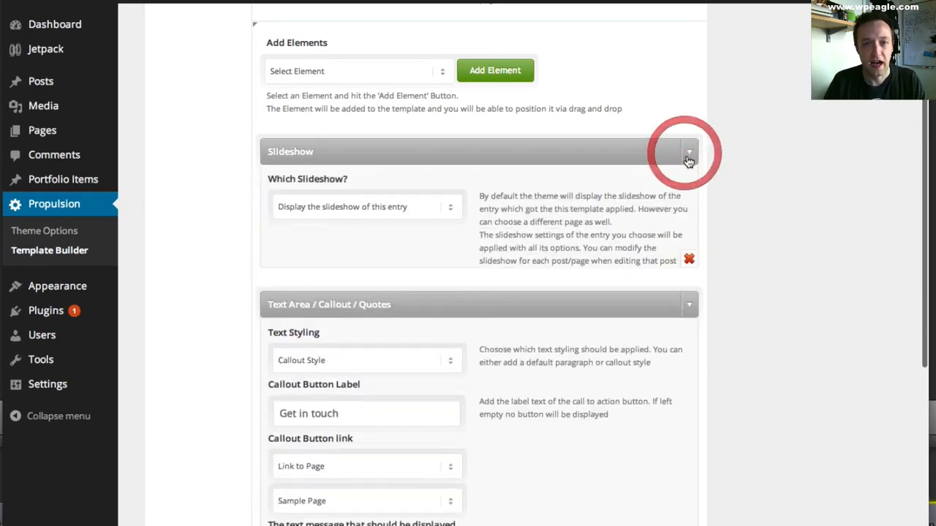
{"action": "scroll", "coordinate": [581, 188], "scroll_direction": "down", "scroll_amount": 1}
{"action": "scroll", "coordinate": [582, 188], "scroll_direction": "down", "scroll_amount": 1}
{"action": "scroll", "coordinate": [580, 184], "scroll_direction": "up", "scroll_amount": 1}
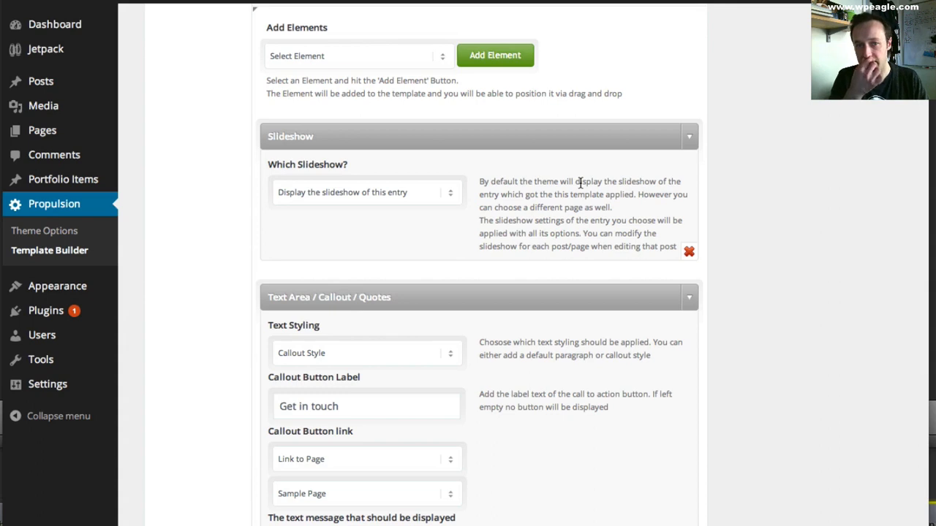
{"action": "left_click", "coordinate": [422, 195]}
{"action": "left_click", "coordinate": [486, 189]}
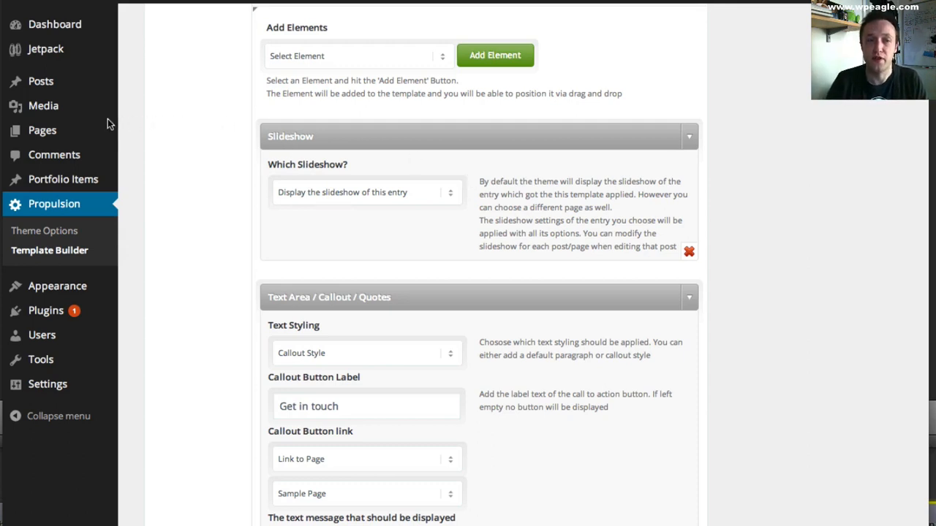
- Open the Homepage page for editing and look through its slideshow and featured media options
{"action": "mouse_move", "coordinate": [67, 136]}
{"action": "left_click", "coordinate": [152, 135]}
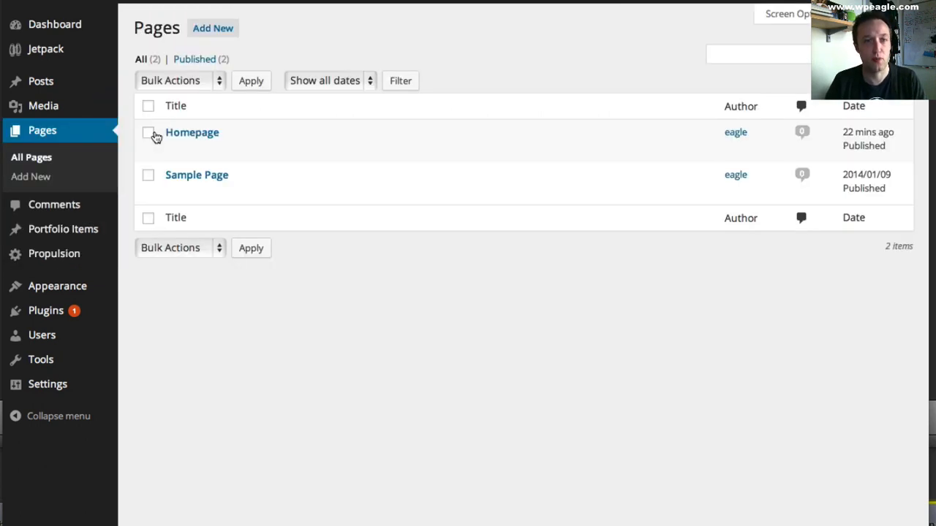
{"action": "left_click", "coordinate": [192, 134]}
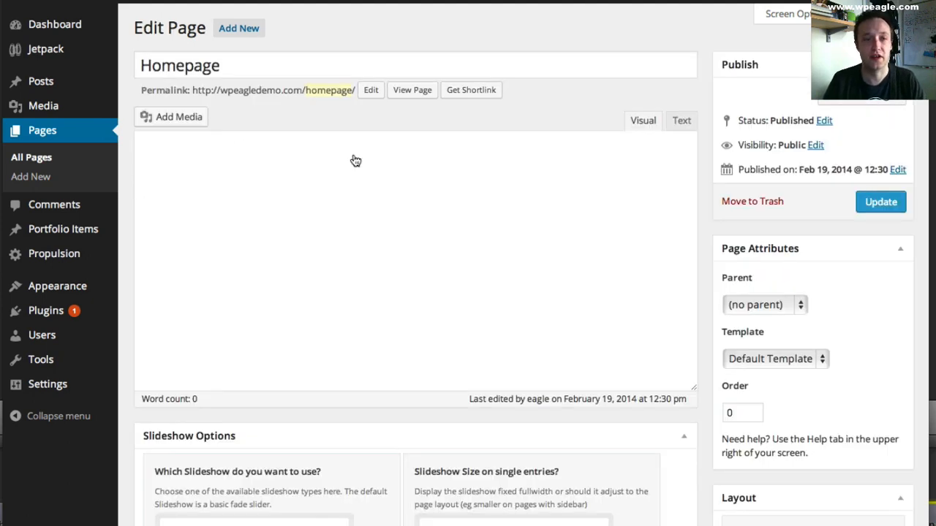
{"action": "scroll", "coordinate": [367, 155], "scroll_direction": "down", "scroll_amount": 2}
{"action": "scroll", "coordinate": [368, 156], "scroll_direction": "down", "scroll_amount": 3}
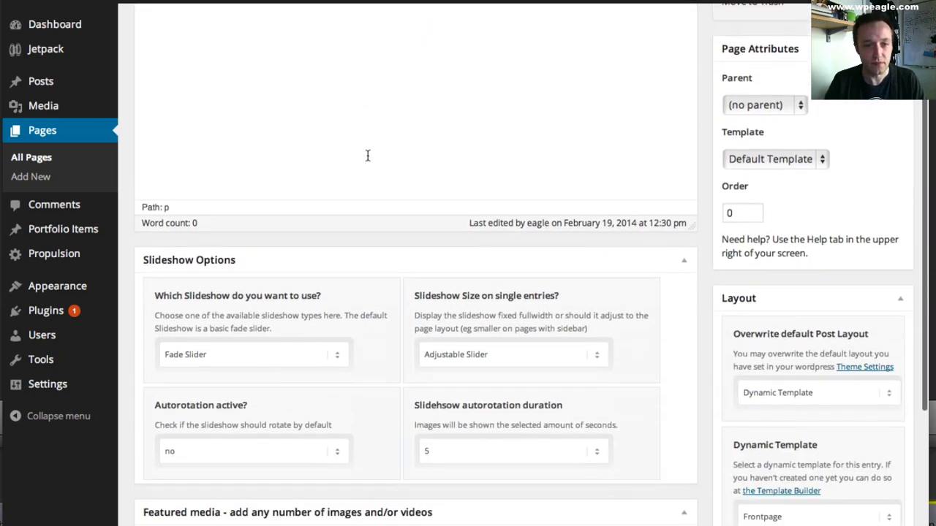
{"action": "scroll", "coordinate": [358, 326], "scroll_direction": "up", "scroll_amount": 5}
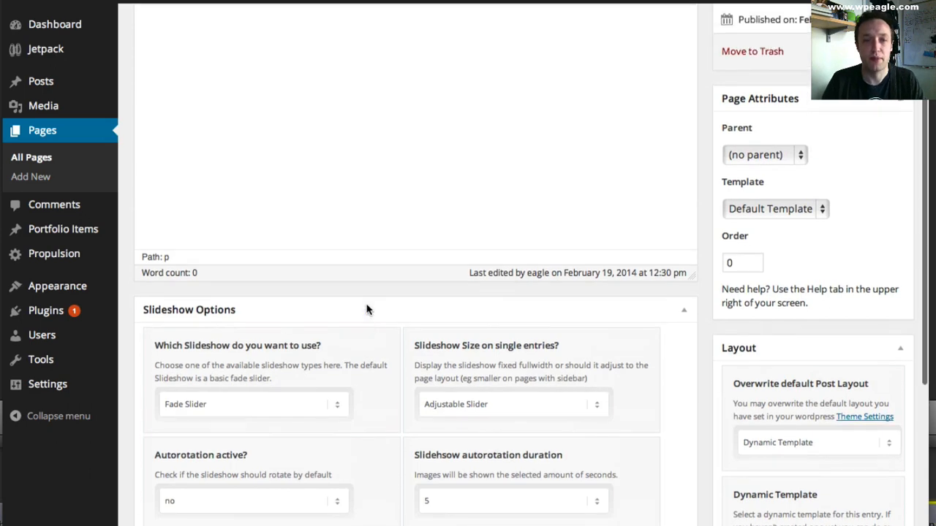
{"action": "scroll", "coordinate": [391, 253], "scroll_direction": "down", "scroll_amount": 4}
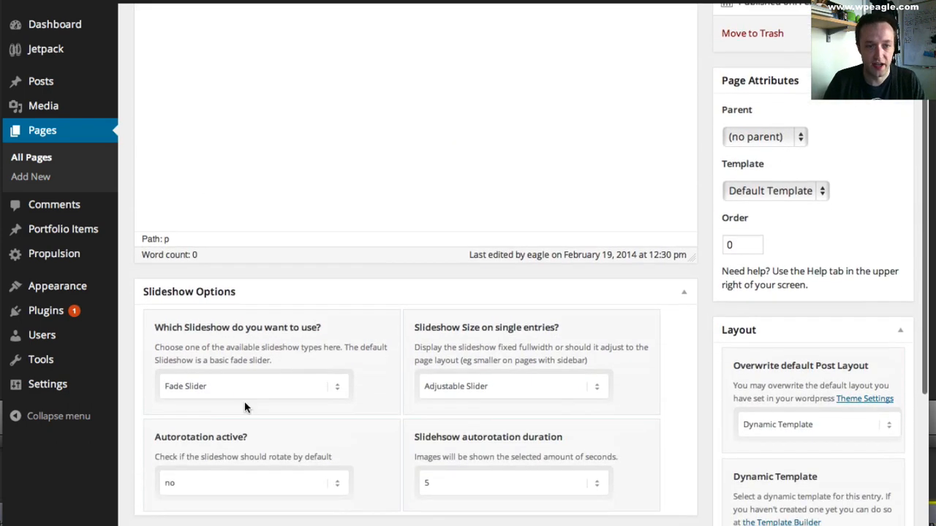
{"action": "scroll", "coordinate": [330, 296], "scroll_direction": "down", "scroll_amount": 3}
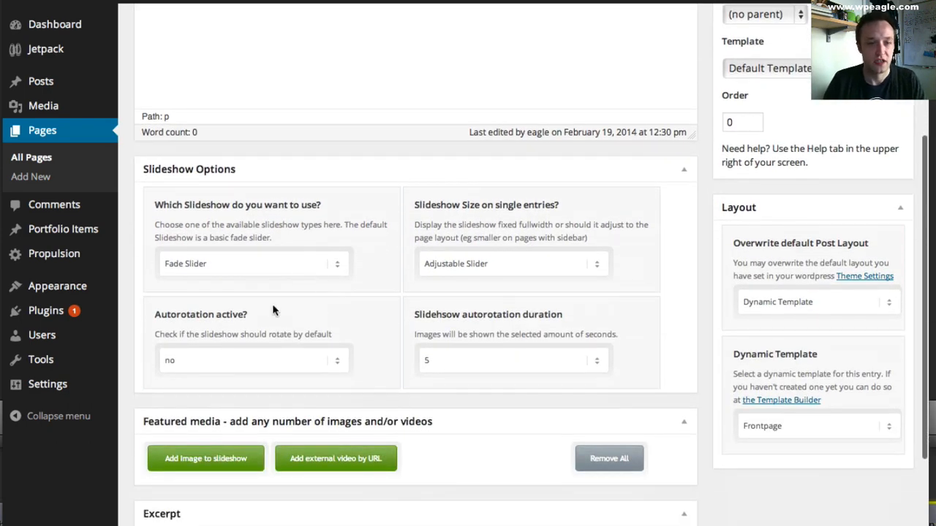
{"action": "scroll", "coordinate": [376, 261], "scroll_direction": "down", "scroll_amount": 1}
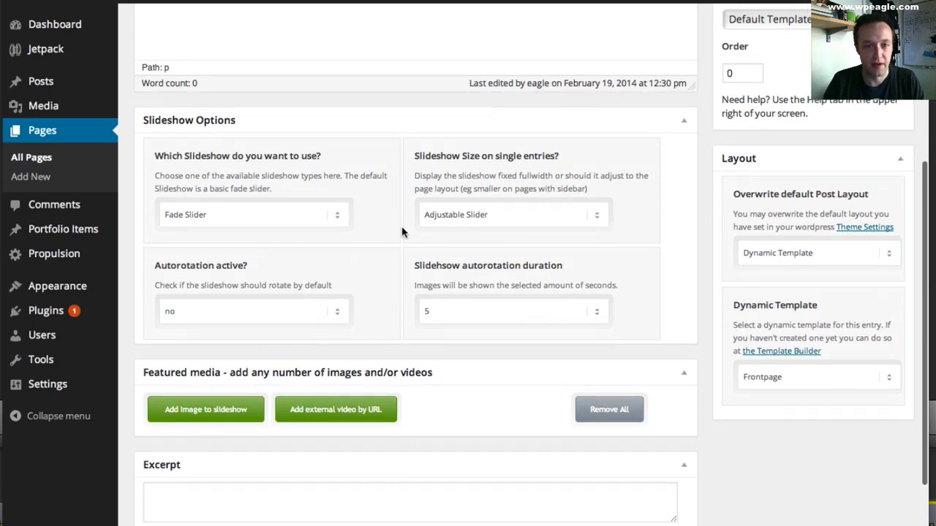
{"action": "scroll", "coordinate": [406, 232], "scroll_direction": "down", "scroll_amount": 2}
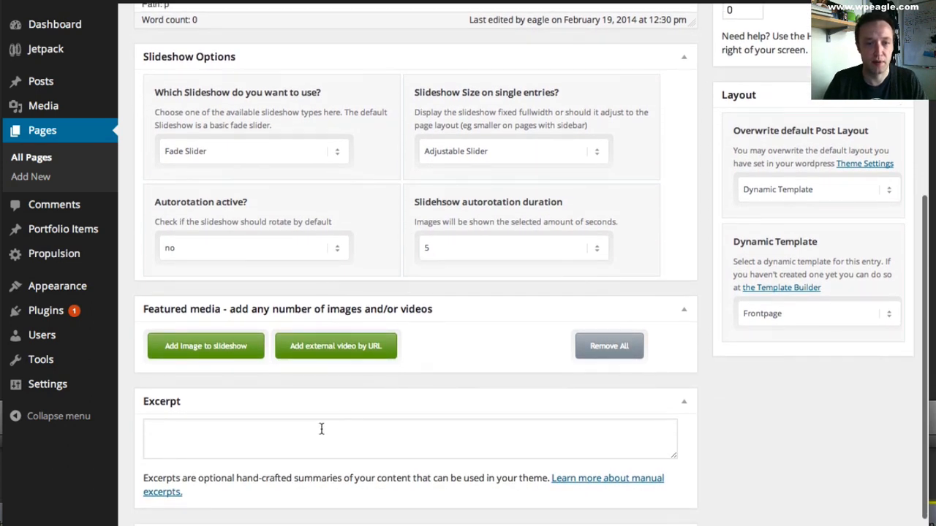
- Upload the growth and happy-businessman-with-laptop-smiling photodune JPGs from the Demo Site folder as slideshow images
{"action": "left_click", "coordinate": [203, 350]}
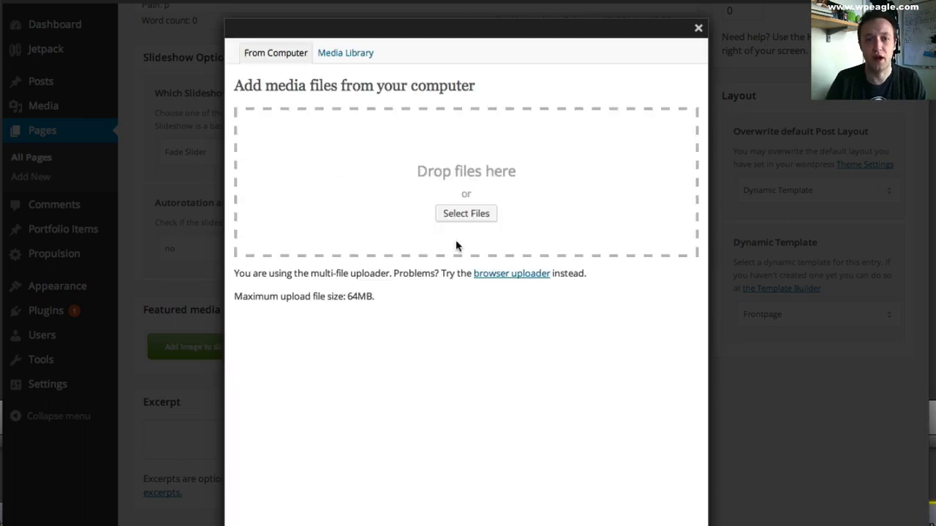
{"action": "left_click", "coordinate": [481, 217]}
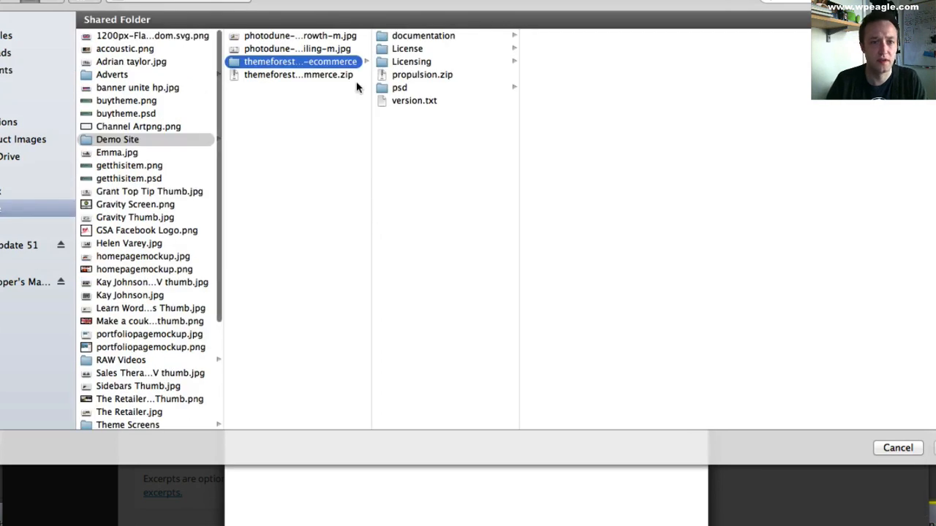
{"action": "left_click", "coordinate": [335, 35]}
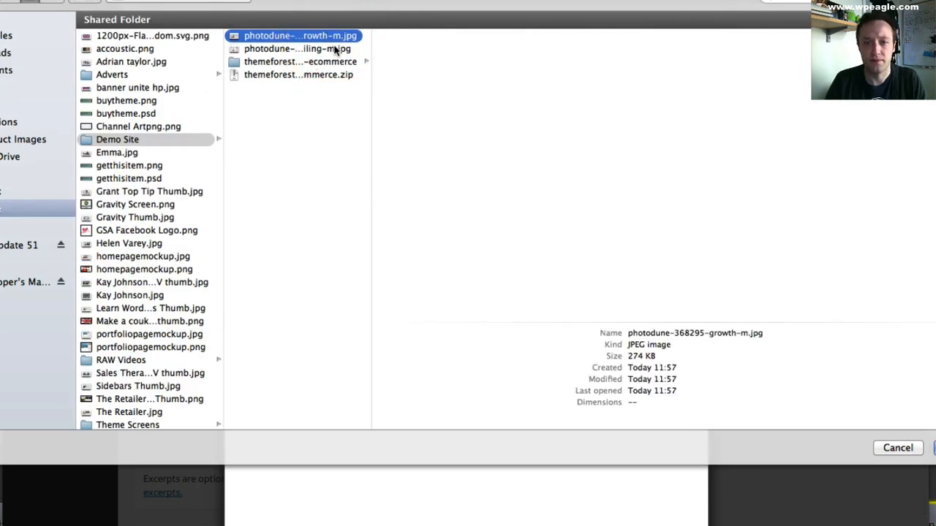
{"action": "left_click", "coordinate": [338, 49], "text": "shift"}
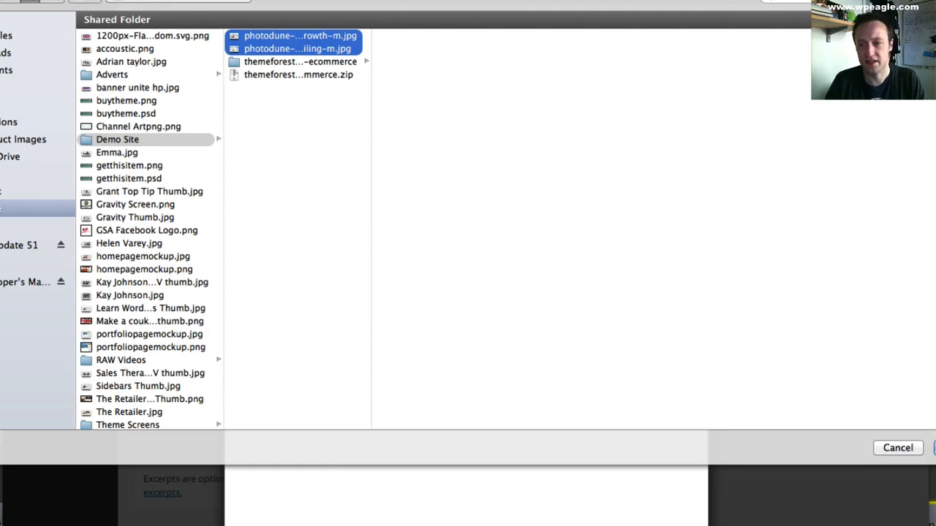
{"action": "left_click", "coordinate": [930, 447]}
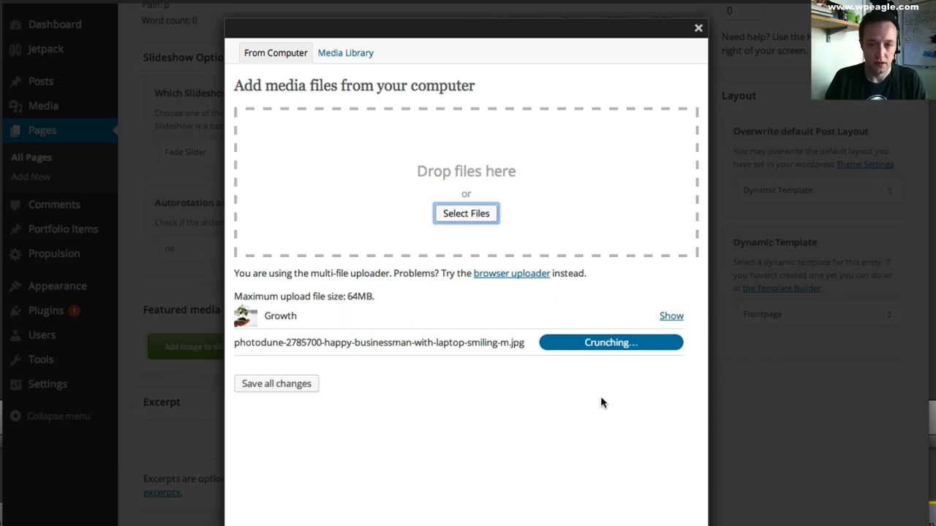
- Add both uploaded images, Growth and Happy businessman with laptop smiling, to the page's gallery, save the changes and close the uploader
{"action": "left_click", "coordinate": [609, 319]}
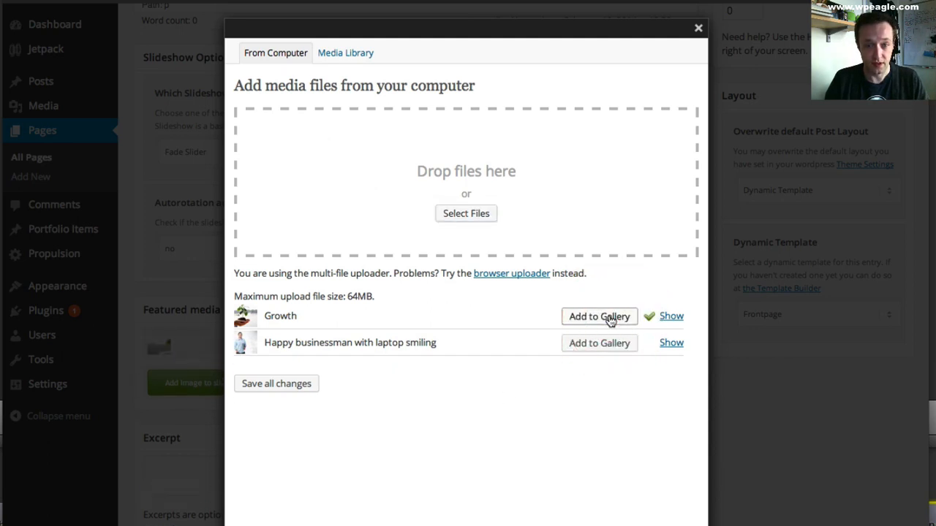
{"action": "left_click", "coordinate": [611, 347]}
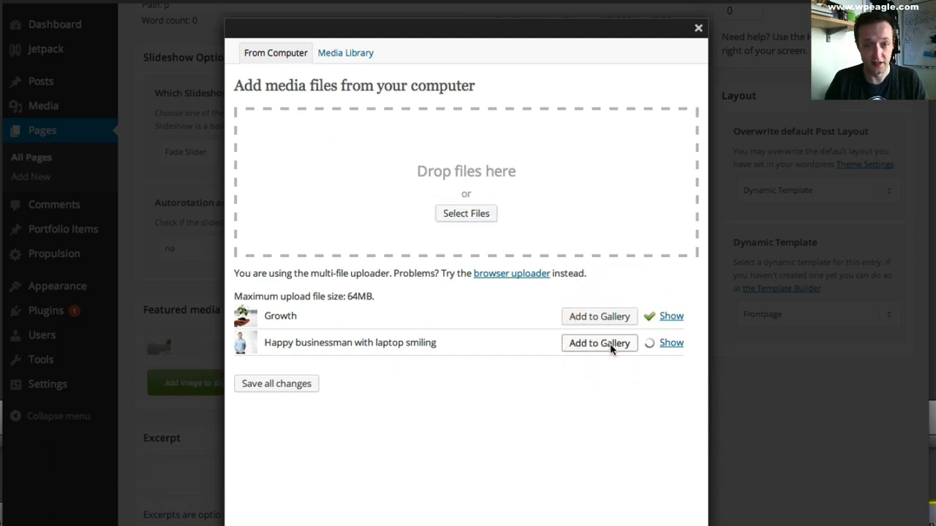
{"action": "left_click", "coordinate": [277, 384]}
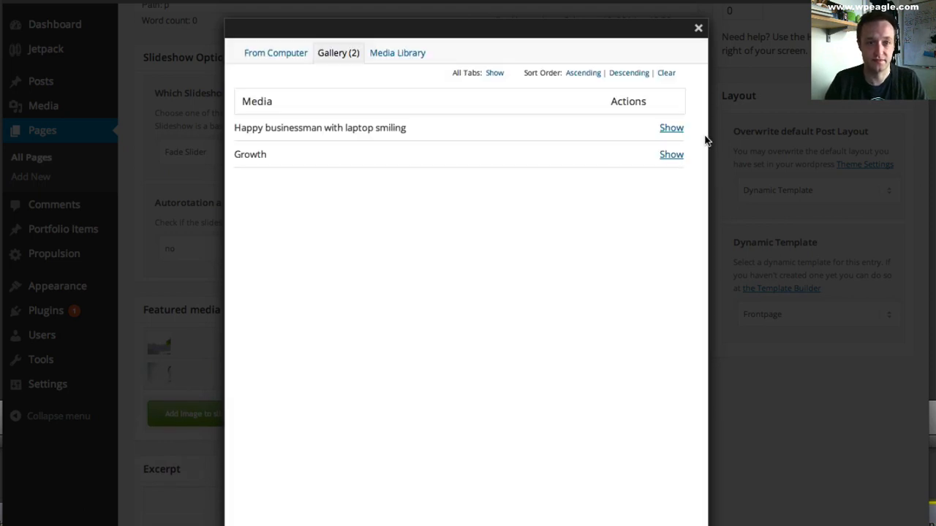
{"action": "left_click", "coordinate": [698, 29]}
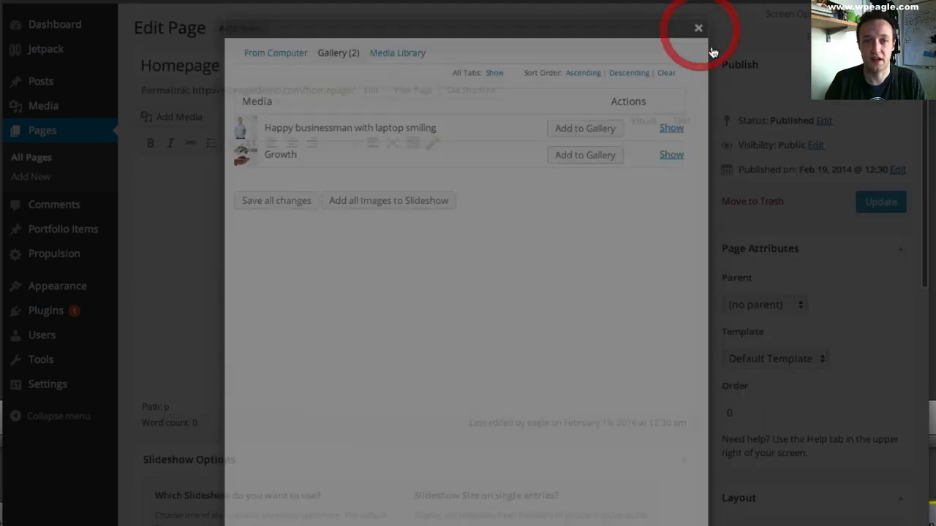
- Rearrange the two featured media images by moving the lower one above the upper one
{"action": "scroll", "coordinate": [668, 174], "scroll_direction": "down", "scroll_amount": 3}
{"action": "scroll", "coordinate": [669, 174], "scroll_direction": "down", "scroll_amount": 3}
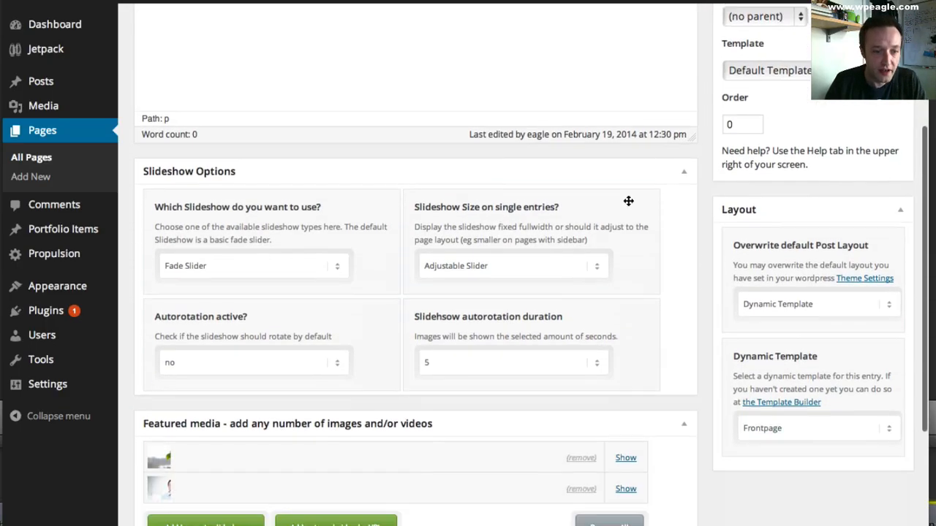
{"action": "left_click_drag", "start_coordinate": [306, 482], "coordinate": [307, 451]}
{"action": "left_click_drag", "start_coordinate": [270, 485], "coordinate": [278, 449]}
{"action": "scroll", "coordinate": [625, 373], "scroll_direction": "up", "scroll_amount": 5}
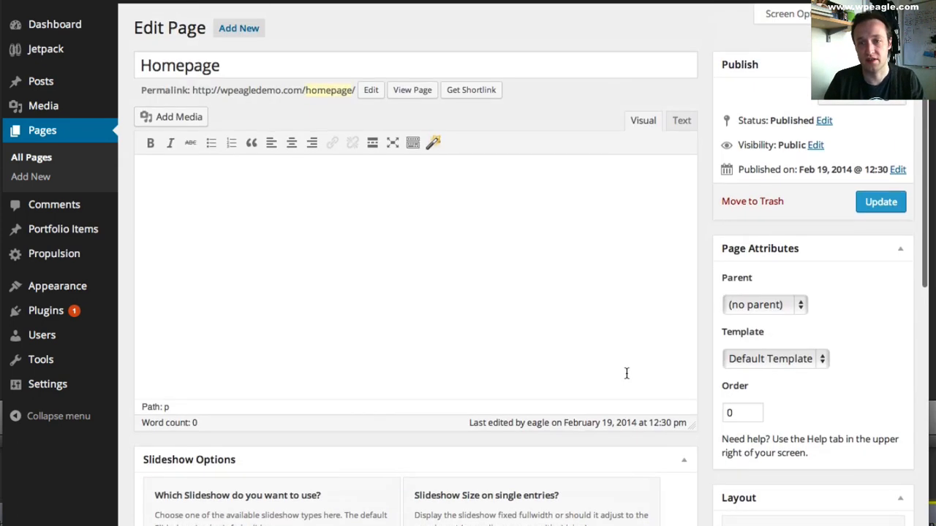
- Update the Homepage page, reload the live site and flip through the slideshow images to check how they display
{"action": "left_click", "coordinate": [881, 201]}
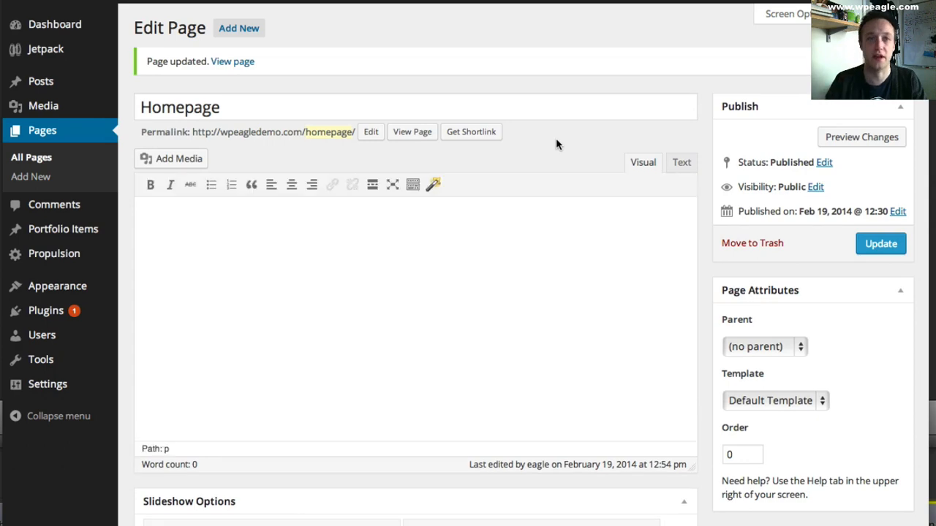
{"action": "left_click", "coordinate": [117, 21]}
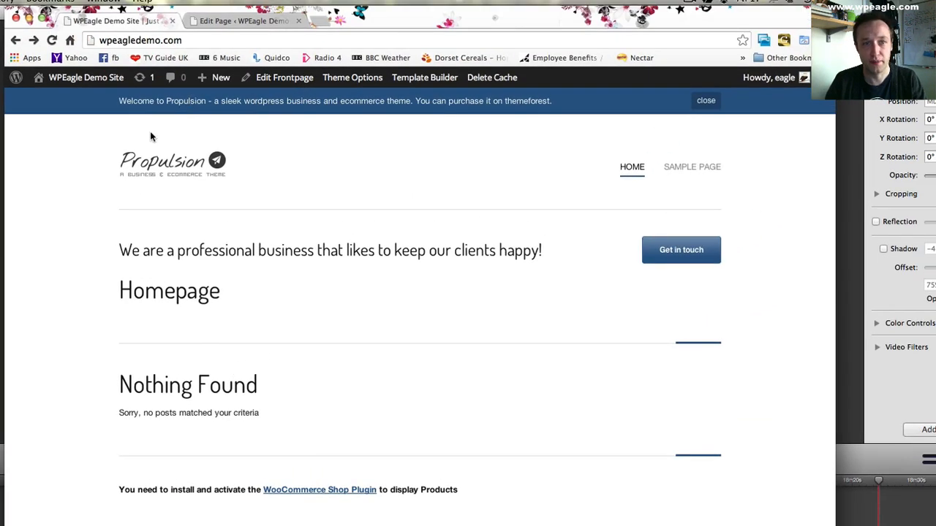
{"action": "left_click", "coordinate": [51, 40]}
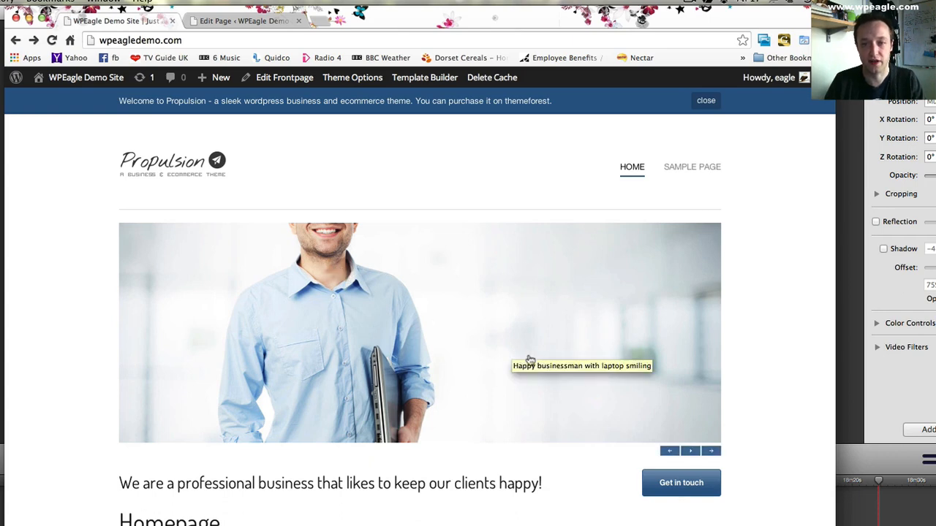
{"action": "left_click", "coordinate": [713, 453]}
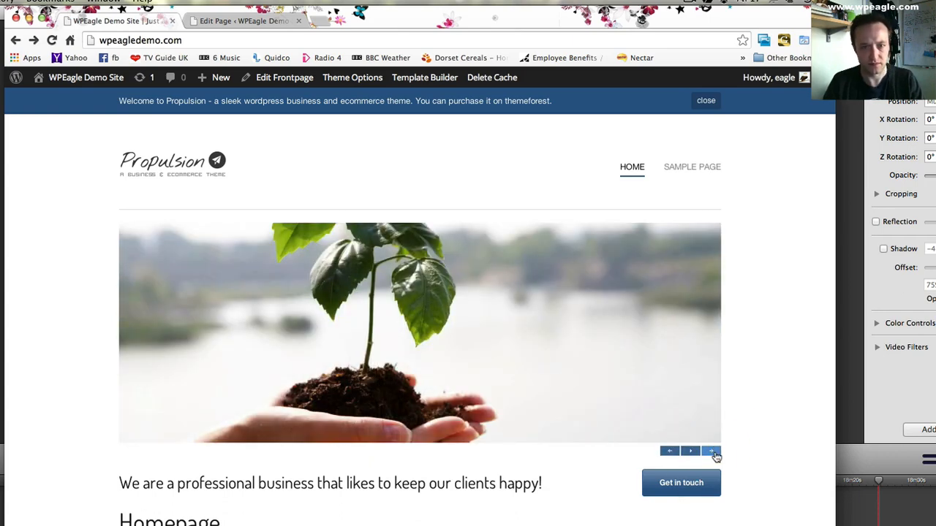
{"action": "left_click", "coordinate": [669, 452]}
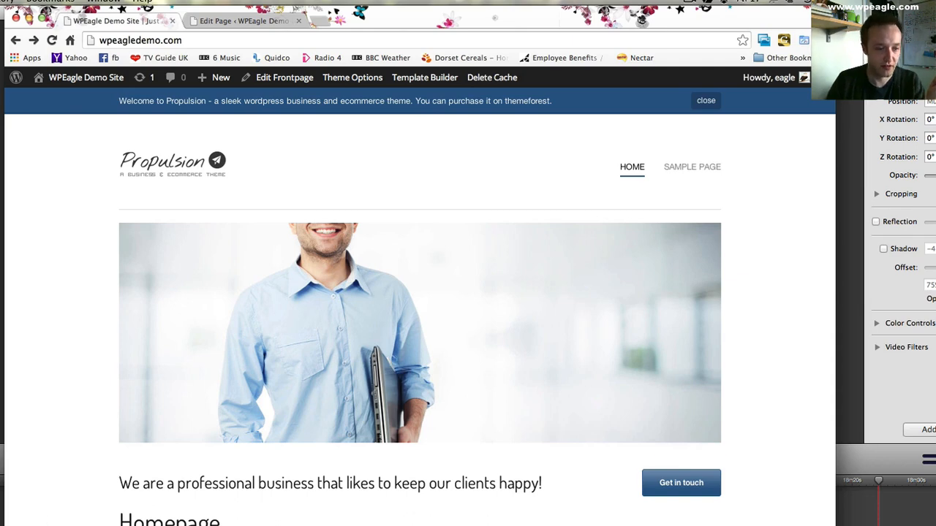
- Switch to Finder and open the happy-businessman-with-laptop-smiling JPG from WPEagle's Demo Site folder in Adobe Fireworks CS5
{"action": "key", "text": "super+Tab"}
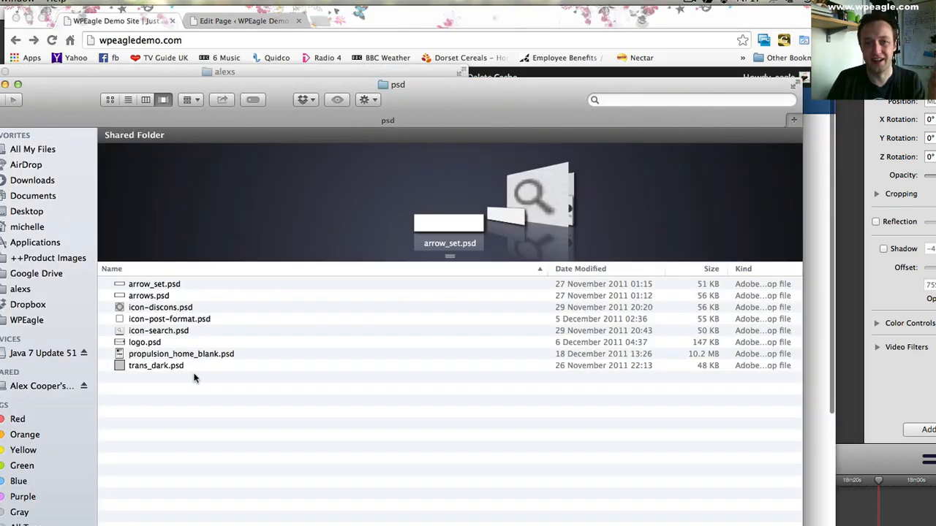
{"action": "left_click_drag", "start_coordinate": [92, 92], "coordinate": [132, 131]}
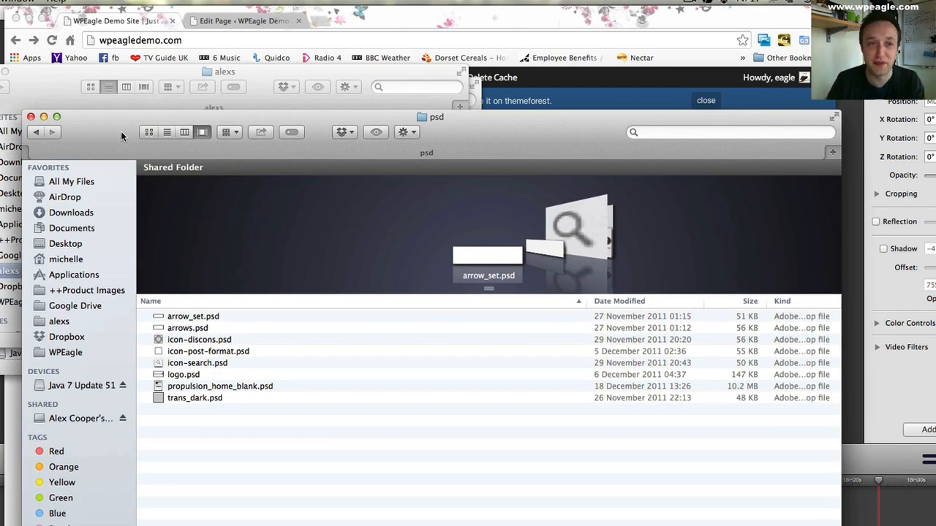
{"action": "left_click", "coordinate": [59, 351]}
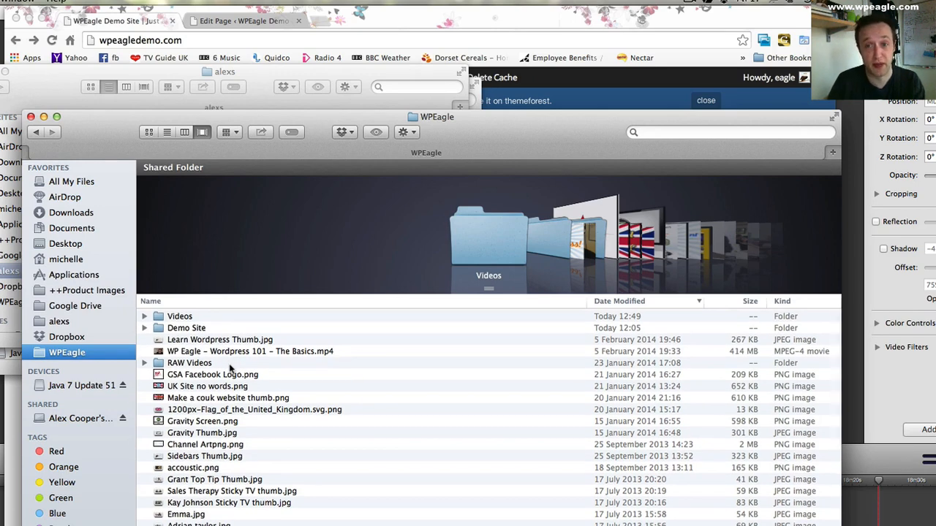
{"action": "double_click", "coordinate": [214, 328]}
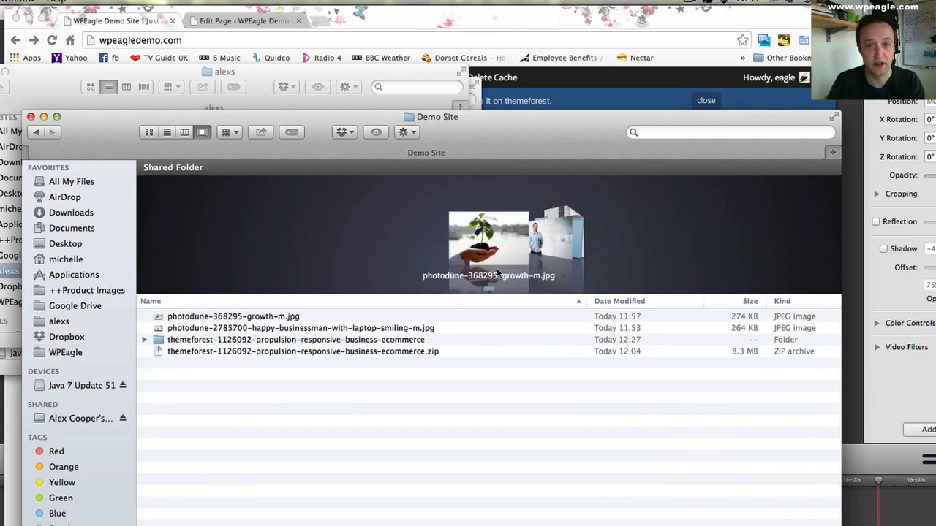
{"action": "left_click", "coordinate": [571, 238]}
{"action": "left_click", "coordinate": [419, 228]}
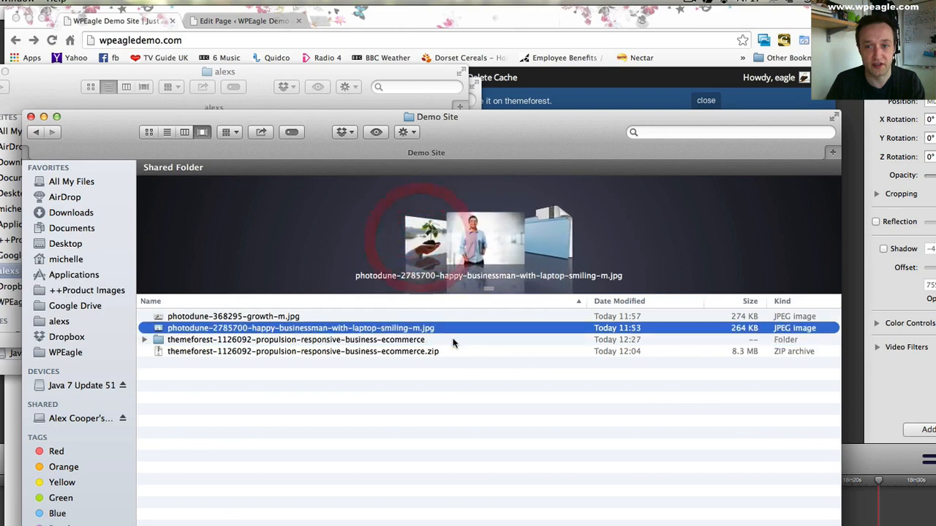
{"action": "right_click", "coordinate": [358, 328]}
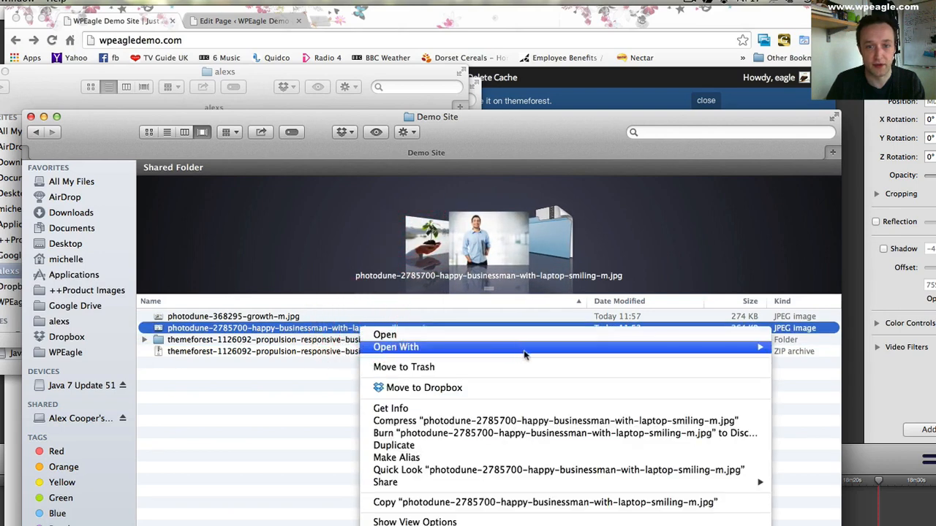
{"action": "mouse_move", "coordinate": [622, 352]}
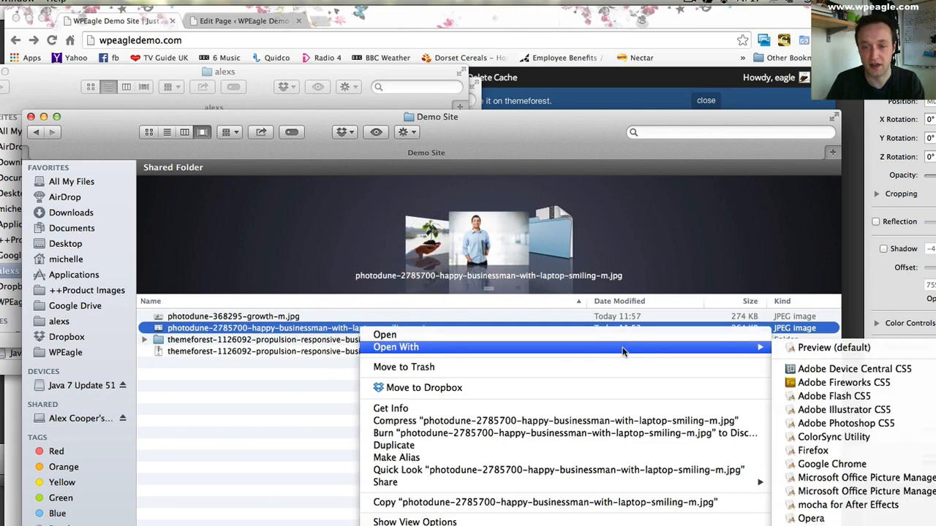
{"action": "left_click", "coordinate": [860, 384]}
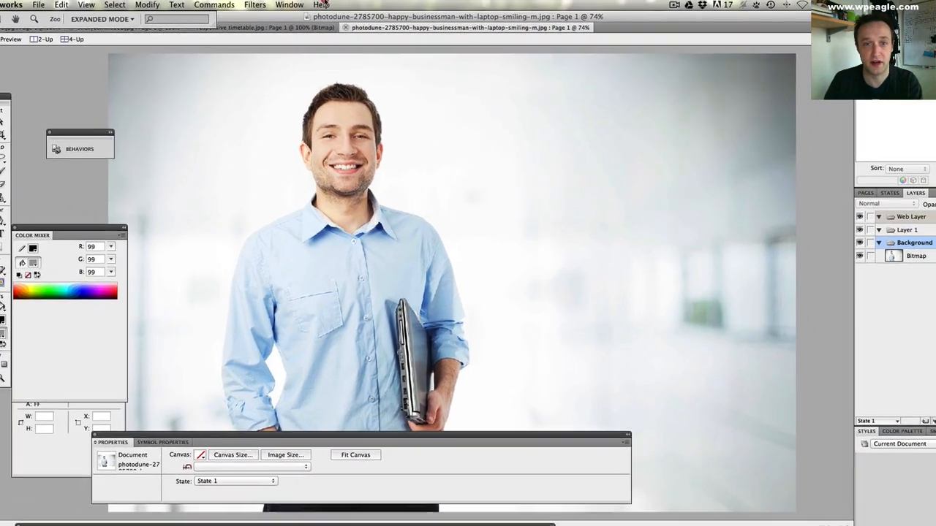
- Resize the businessman image to a width of 1000 pixels
{"action": "left_click", "coordinate": [147, 5]}
{"action": "mouse_move", "coordinate": [182, 15]}
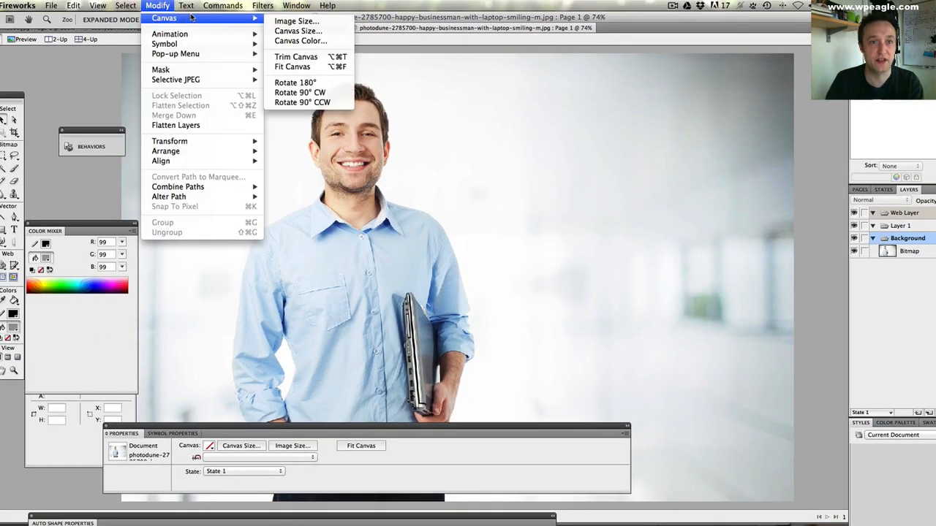
{"action": "left_click", "coordinate": [328, 22]}
{"action": "type", "text": "1000"}
{"action": "key", "text": "Return"}
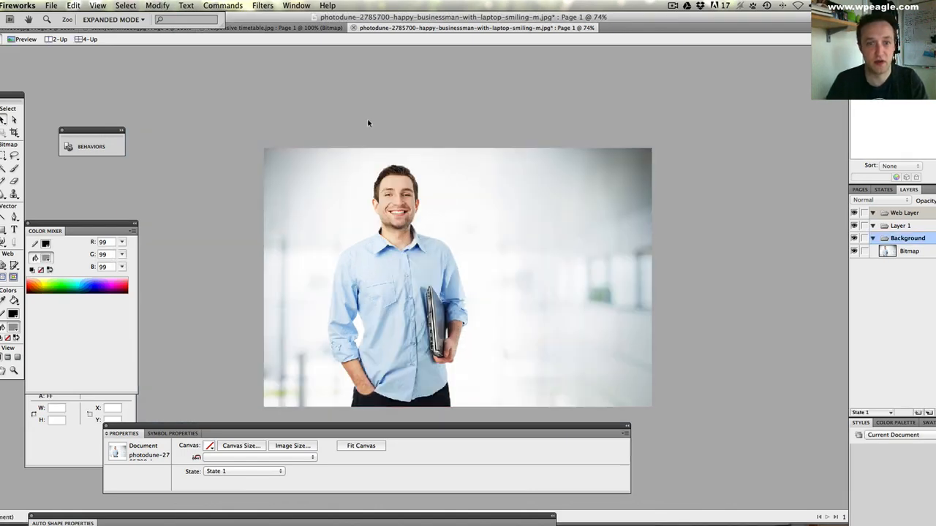
- Crop the canvas to a height of 400 pixels, anchored at the top centre so the man's head stays in
{"action": "left_click", "coordinate": [158, 6]}
{"action": "mouse_move", "coordinate": [172, 18]}
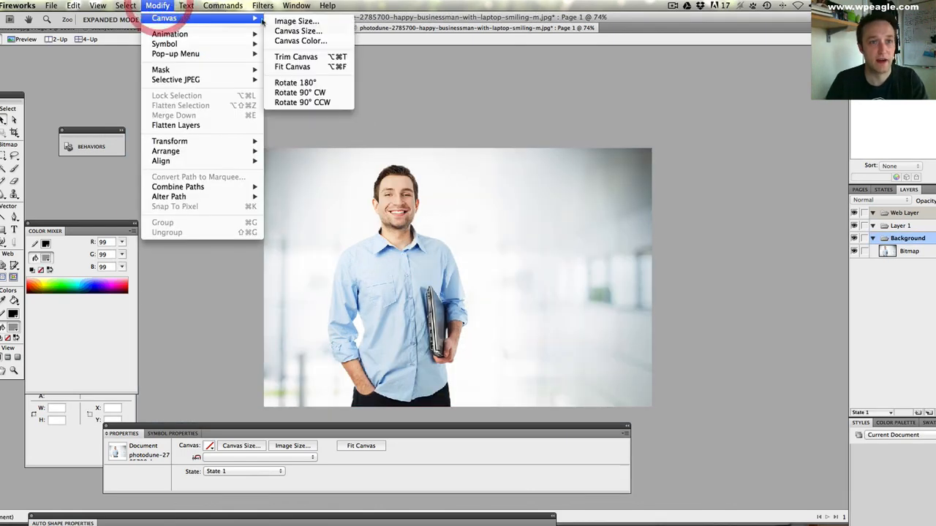
{"action": "left_click", "coordinate": [322, 31]}
{"action": "left_click_drag", "start_coordinate": [464, 192], "coordinate": [647, 155]}
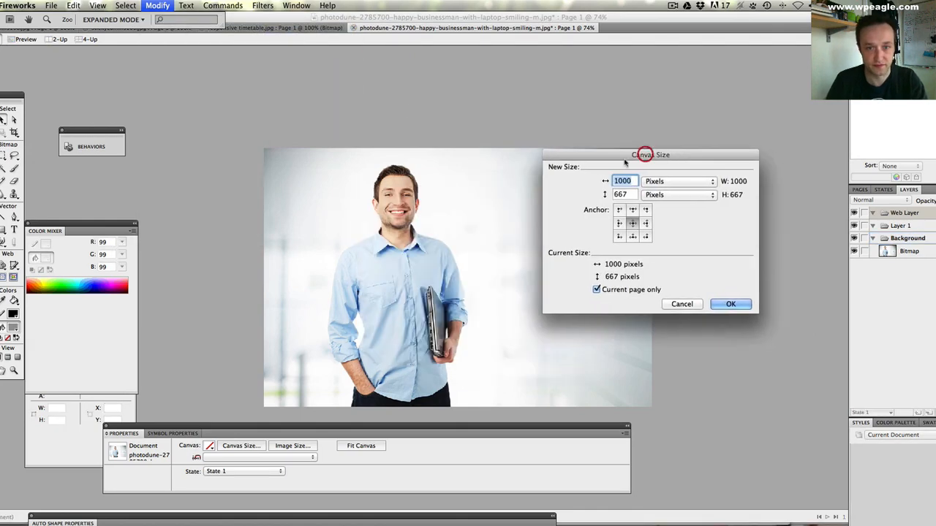
{"action": "left_click", "coordinate": [633, 210]}
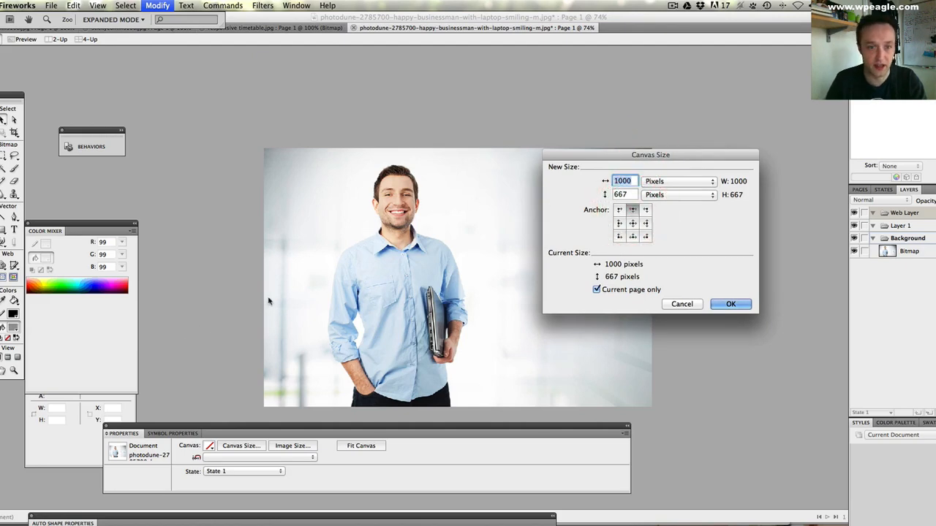
{"action": "key", "text": "Tab"}
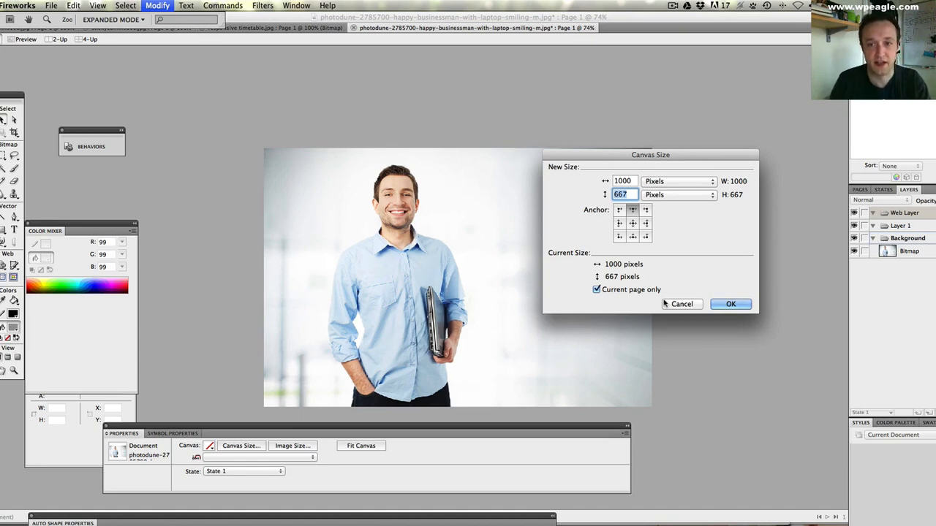
{"action": "type", "text": "400"}
{"action": "key", "text": "Return"}
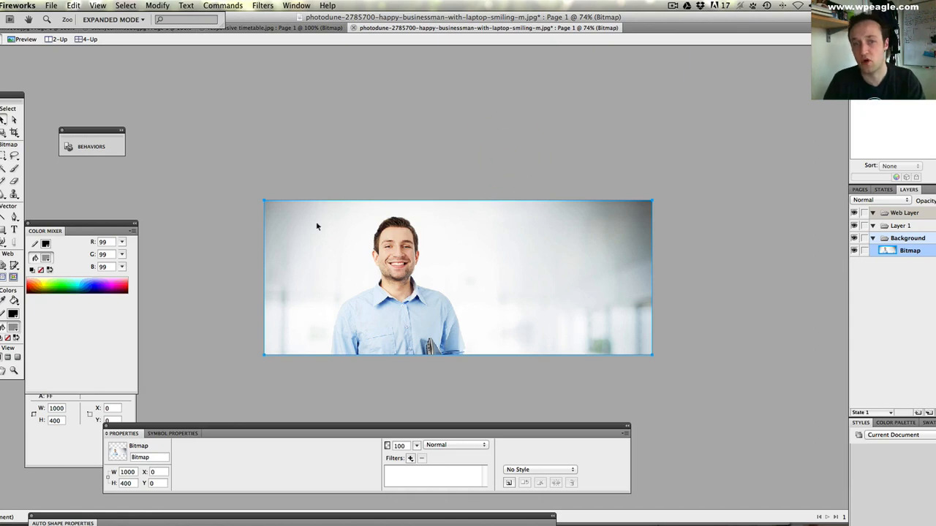
- Save the cropped image as a JPEG named "happy man" in WPEagle's Demo Site folder
{"action": "left_click", "coordinate": [49, 6]}
{"action": "left_click", "coordinate": [91, 100]}
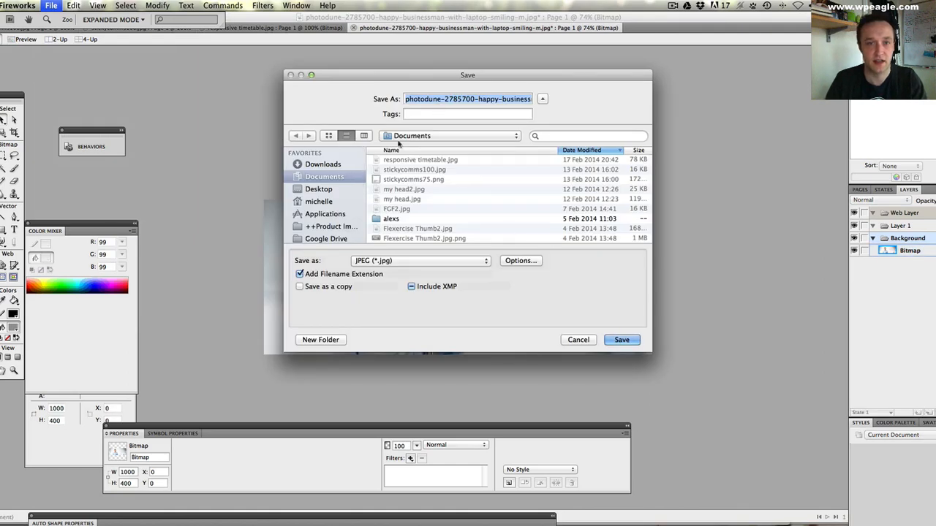
{"action": "scroll", "coordinate": [314, 212], "scroll_direction": "down", "scroll_amount": 3}
{"action": "left_click", "coordinate": [319, 217]}
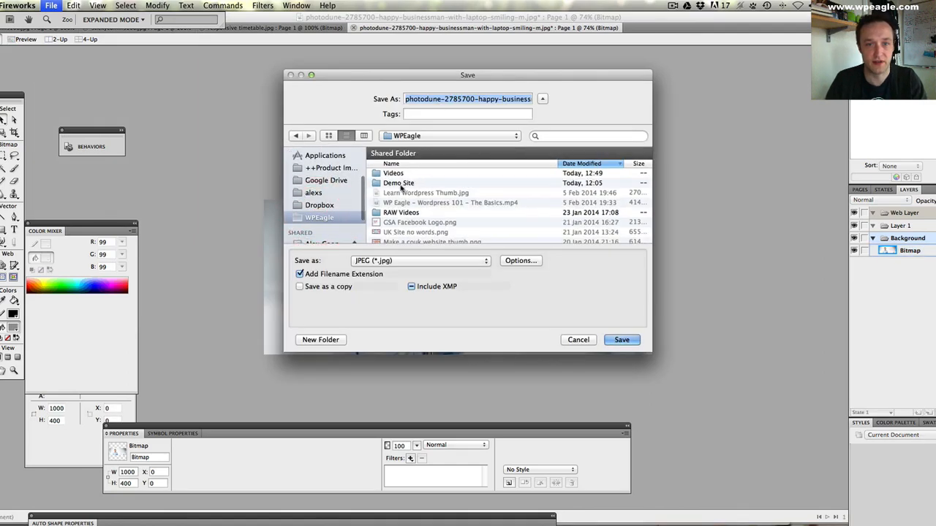
{"action": "double_click", "coordinate": [400, 185]}
{"action": "left_click", "coordinate": [453, 98]}
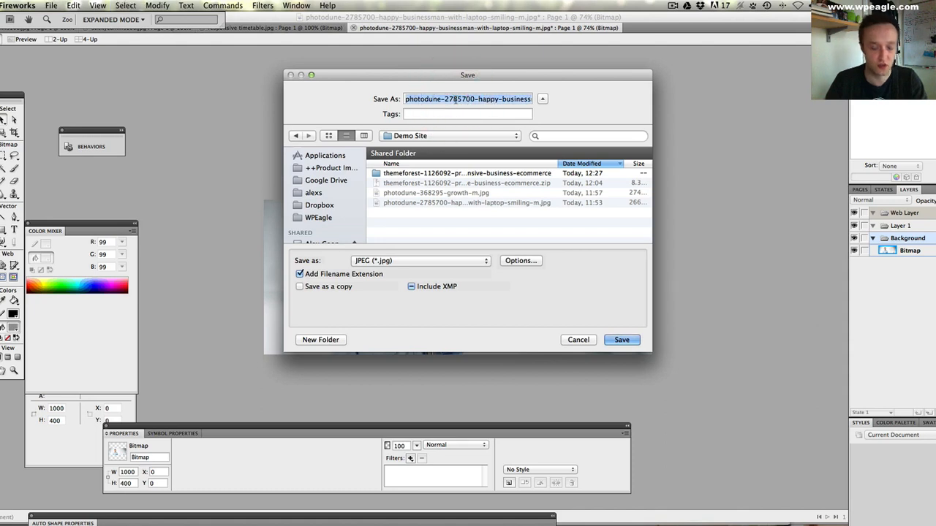
{"action": "type", "text": "happuy"}
{"action": "key", "text": "BackSpace"}
{"action": "key", "text": "BackSpace"}
{"action": "key", "text": "BackSpace"}
{"action": "type", "text": "y-man"}
{"action": "key", "text": "Return"}
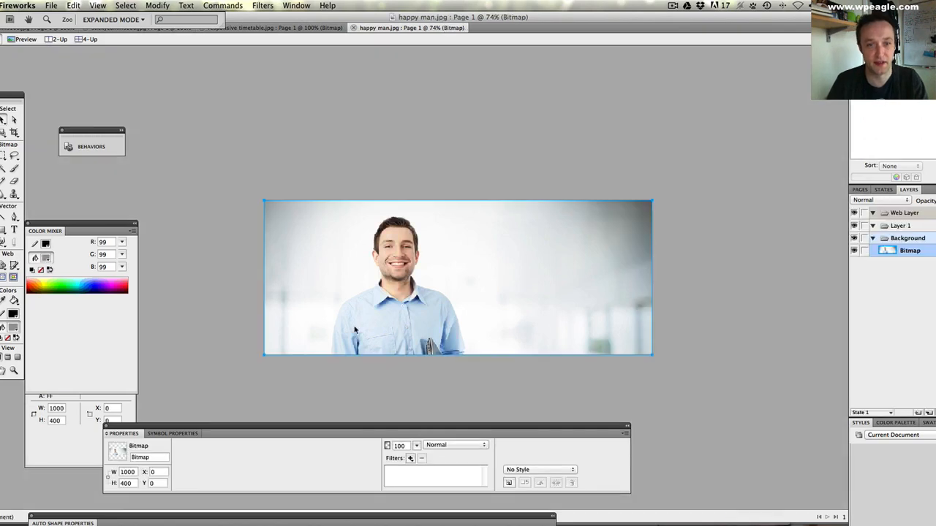
- Switch back to Chrome and remove the original businessman image from the Homepage page's featured media
{"action": "left_click", "coordinate": [128, 520]}
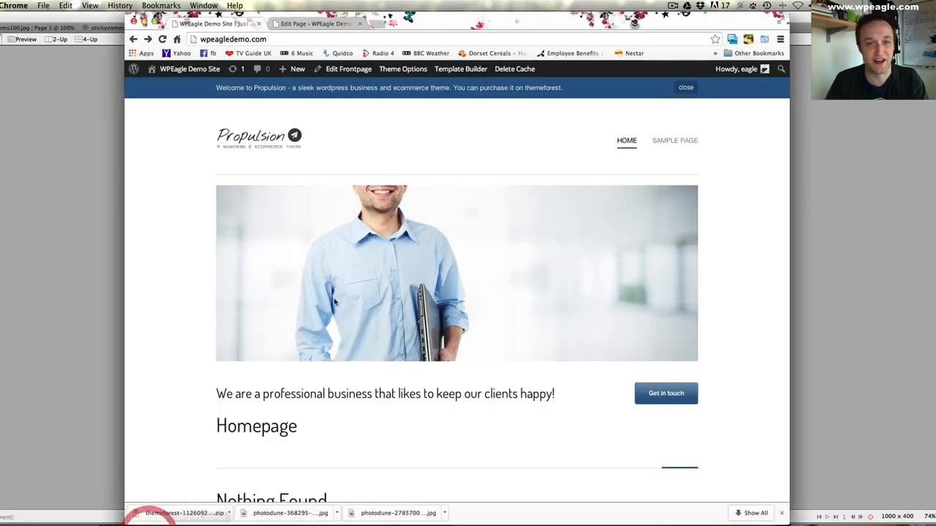
{"action": "mouse_move", "coordinate": [360, 235]}
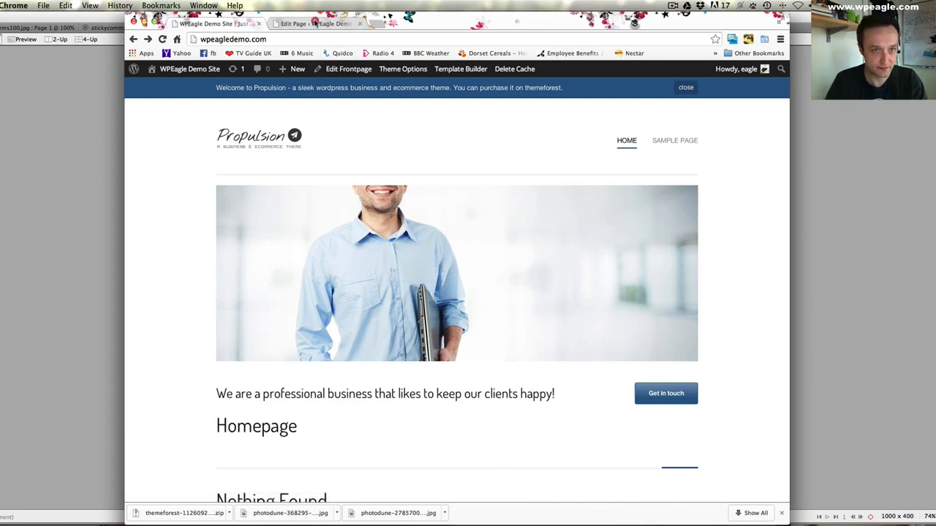
{"action": "left_click", "coordinate": [315, 23]}
{"action": "scroll", "coordinate": [444, 157], "scroll_direction": "down", "scroll_amount": 5}
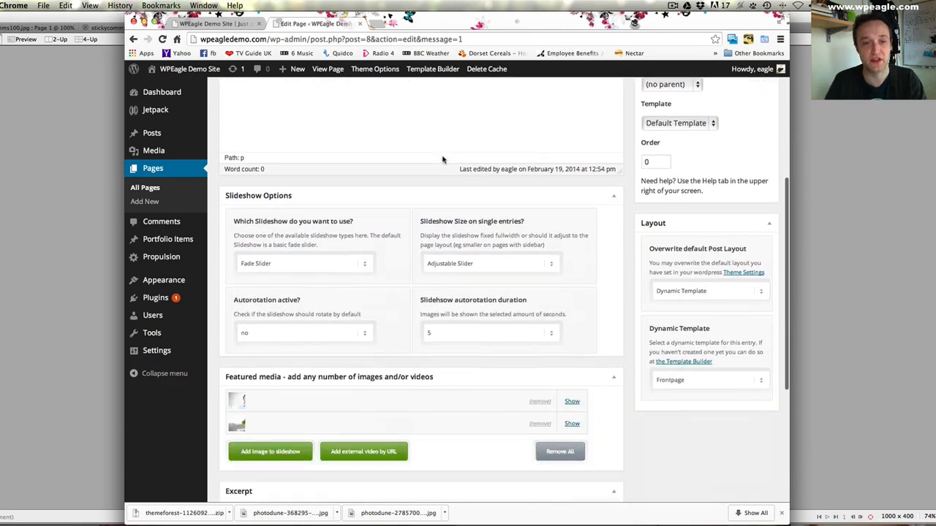
{"action": "scroll", "coordinate": [443, 160], "scroll_direction": "down", "scroll_amount": 3}
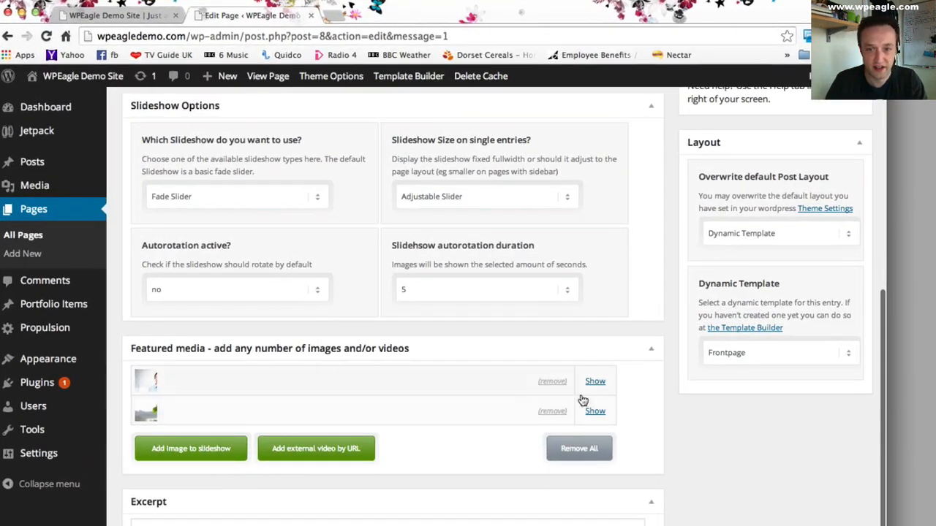
{"action": "left_click", "coordinate": [554, 381]}
- Upload happy man.jpg from the Demo Site folder as a slideshow image and add it to the page's gallery
{"action": "left_click", "coordinate": [217, 420]}
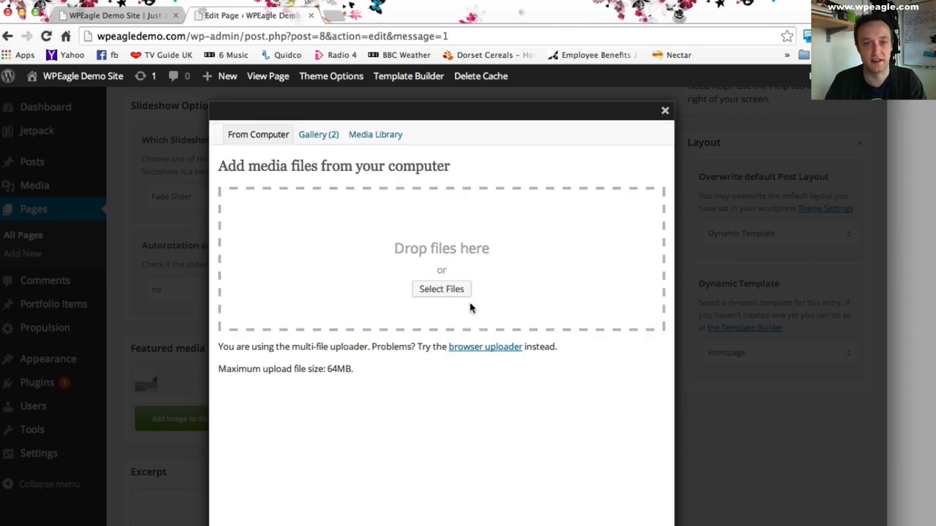
{"action": "left_click", "coordinate": [449, 288]}
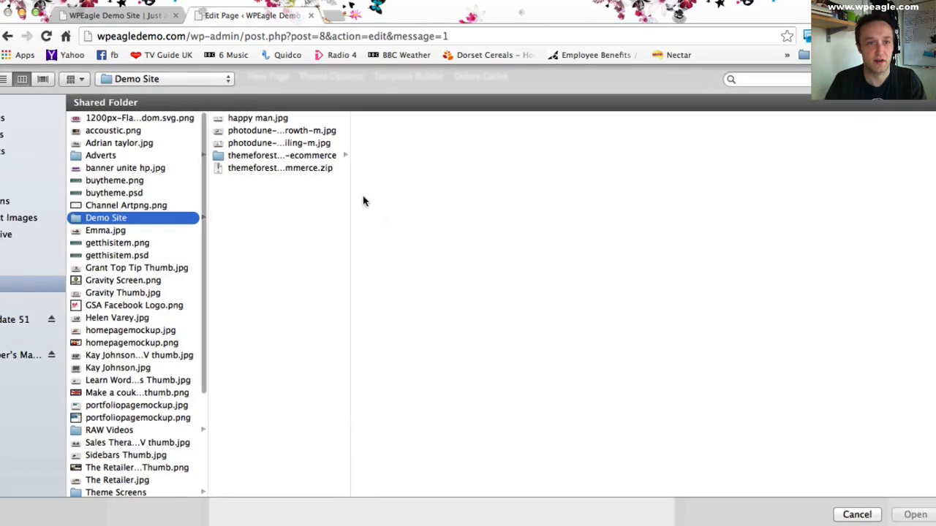
{"action": "left_click", "coordinate": [241, 118]}
{"action": "left_click", "coordinate": [911, 514]}
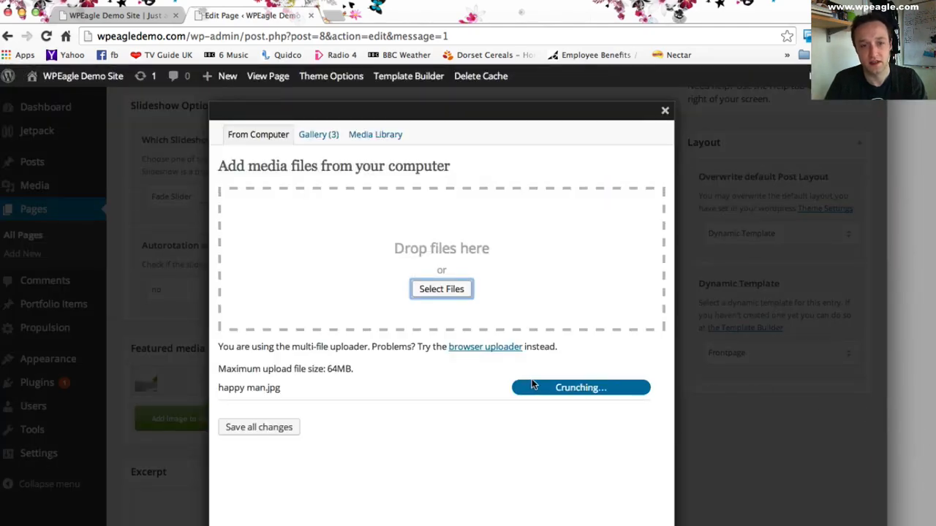
{"action": "scroll", "coordinate": [537, 444], "scroll_direction": "down", "scroll_amount": 2}
{"action": "scroll", "coordinate": [538, 444], "scroll_direction": "down", "scroll_amount": 7}
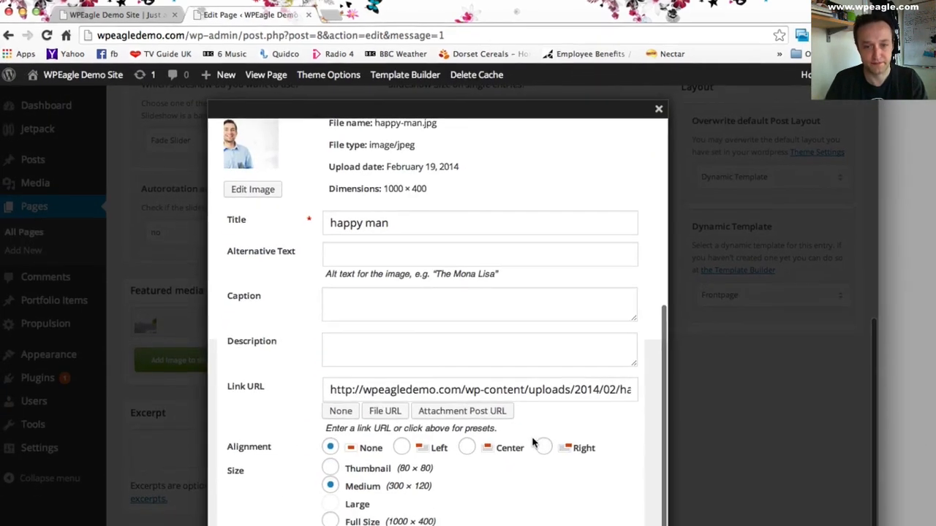
{"action": "left_click", "coordinate": [344, 501]}
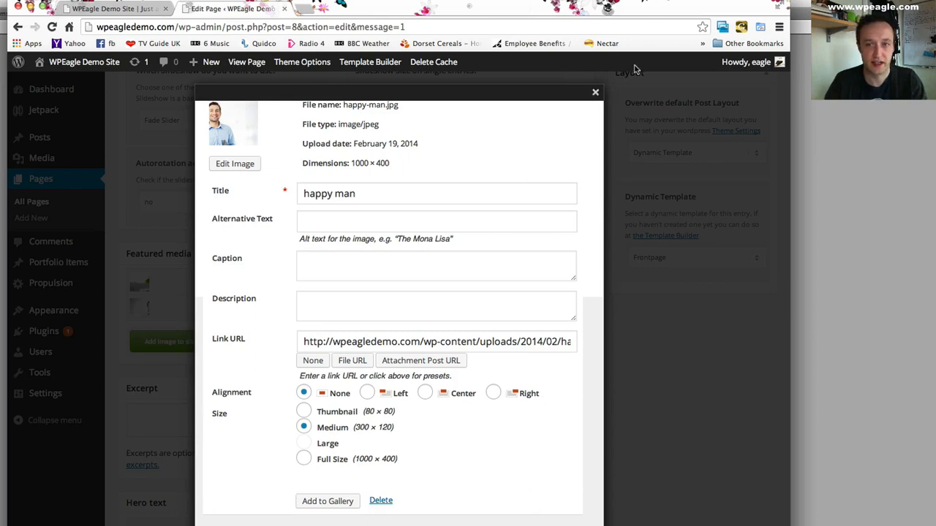
- Close the uploader, update the Homepage page and return to the live homepage
{"action": "left_click", "coordinate": [595, 94]}
{"action": "left_click", "coordinate": [748, 279]}
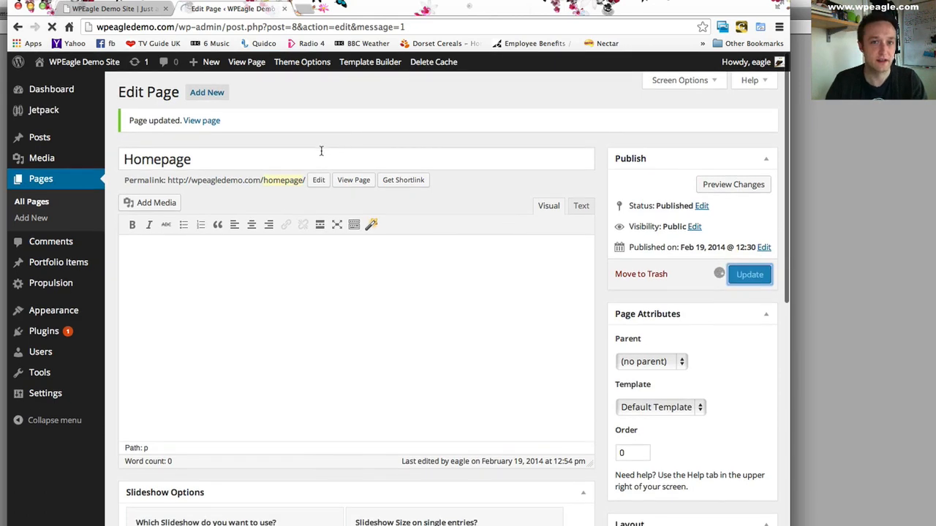
{"action": "left_click", "coordinate": [126, 11]}
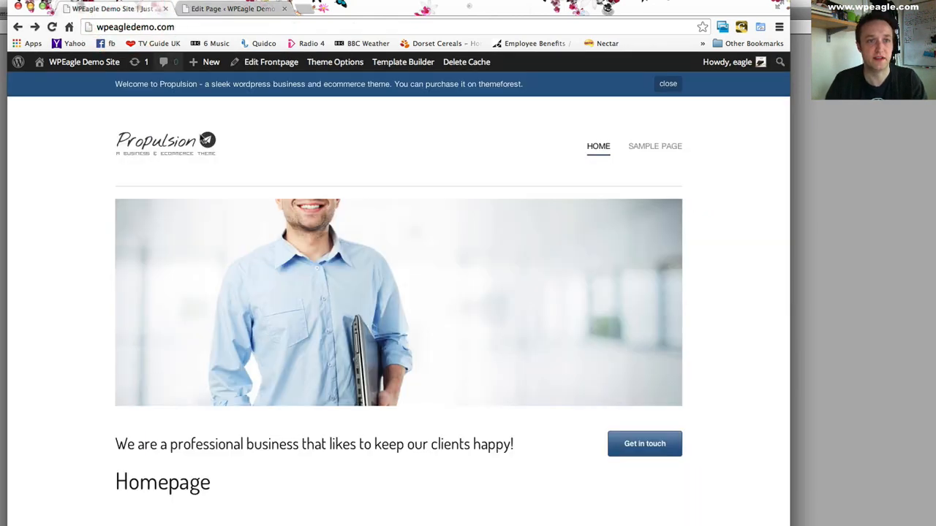
- Reload the live homepage and review its slideshow images and the callout and content sections beneath them
{"action": "left_click", "coordinate": [51, 26]}
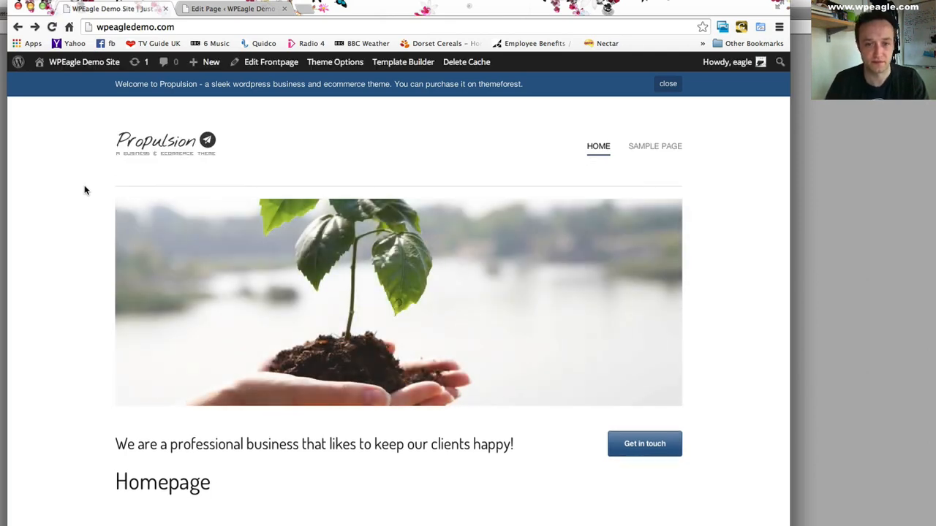
{"action": "mouse_move", "coordinate": [153, 259]}
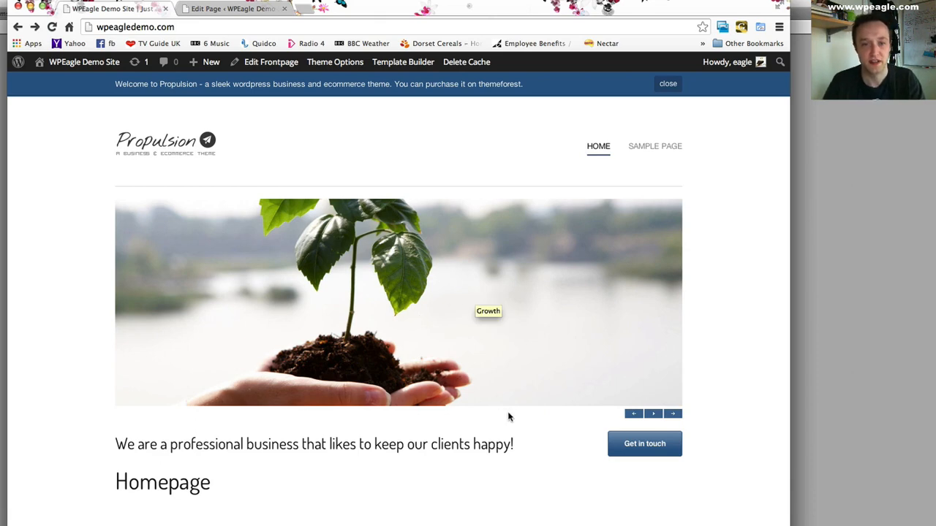
{"action": "mouse_move", "coordinate": [672, 417]}
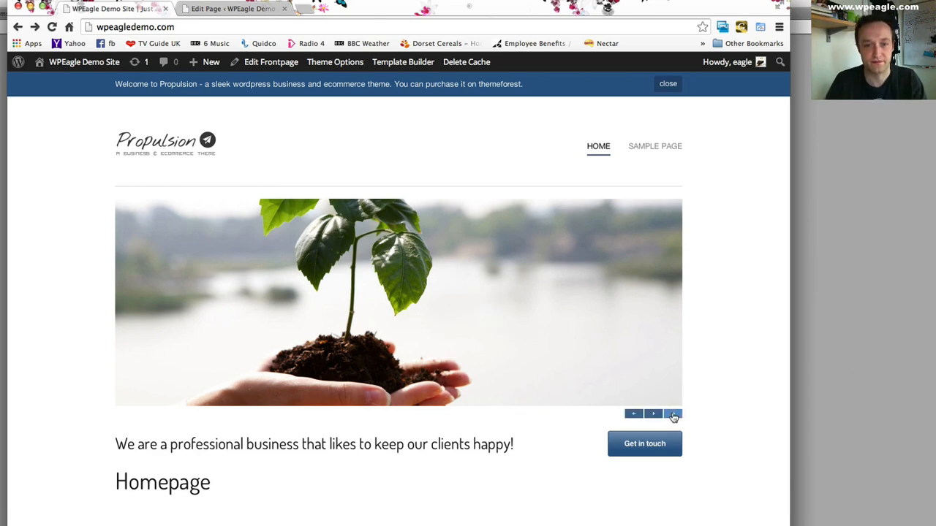
{"action": "left_click", "coordinate": [673, 416]}
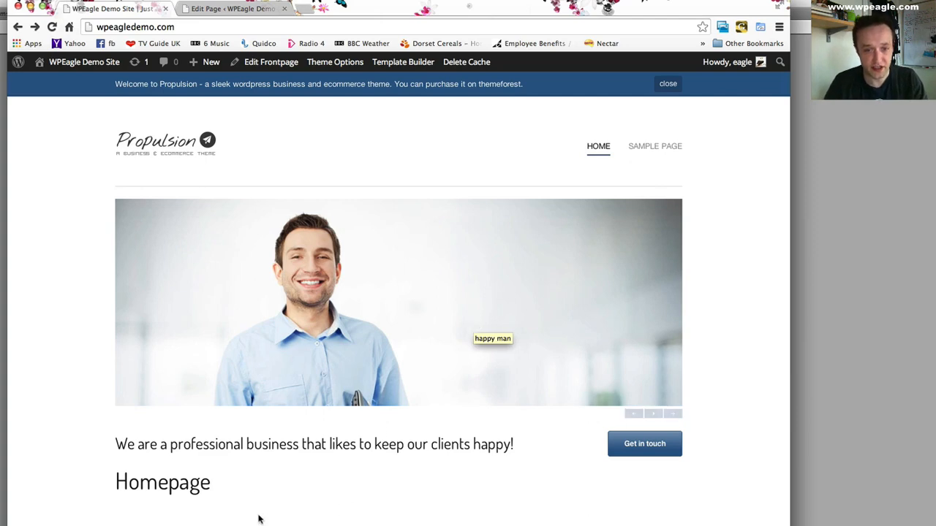
{"action": "scroll", "coordinate": [351, 451], "scroll_direction": "down", "scroll_amount": 2}
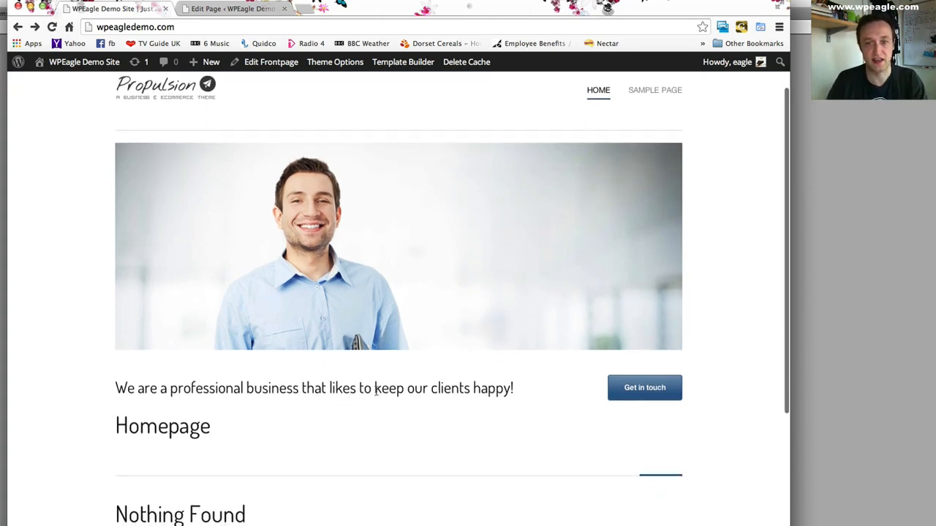
{"action": "scroll", "coordinate": [574, 397], "scroll_direction": "down", "scroll_amount": 1}
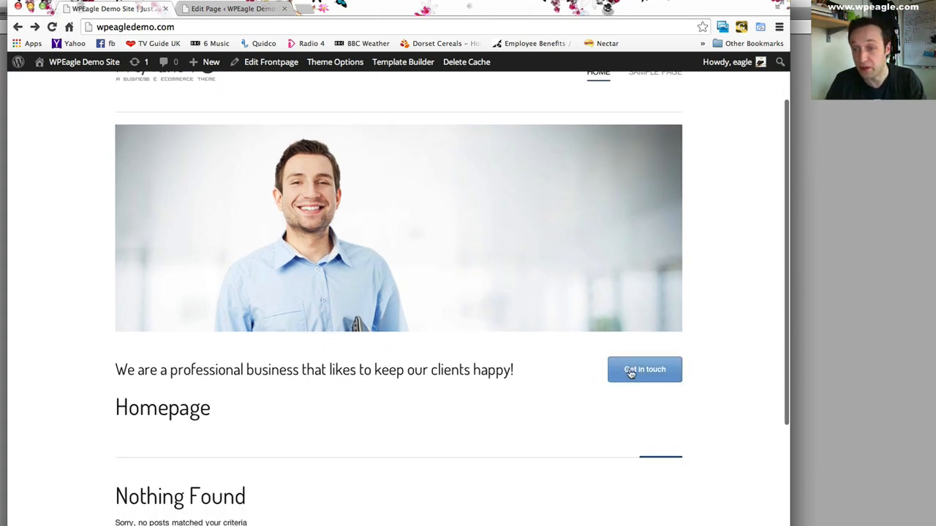
{"action": "scroll", "coordinate": [631, 377], "scroll_direction": "up", "scroll_amount": 2}
{"action": "scroll", "coordinate": [446, 438], "scroll_direction": "down", "scroll_amount": 2}
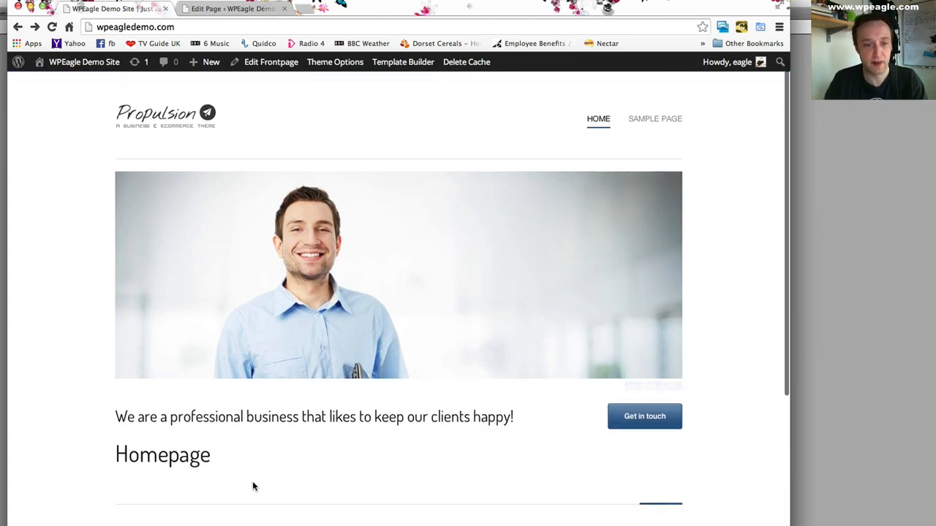
{"action": "scroll", "coordinate": [252, 479], "scroll_direction": "down", "scroll_amount": 3}
- Open the Frontpage template in the Propulsion Template Builder and expand its Post/Page Content element
{"action": "left_click", "coordinate": [231, 9]}
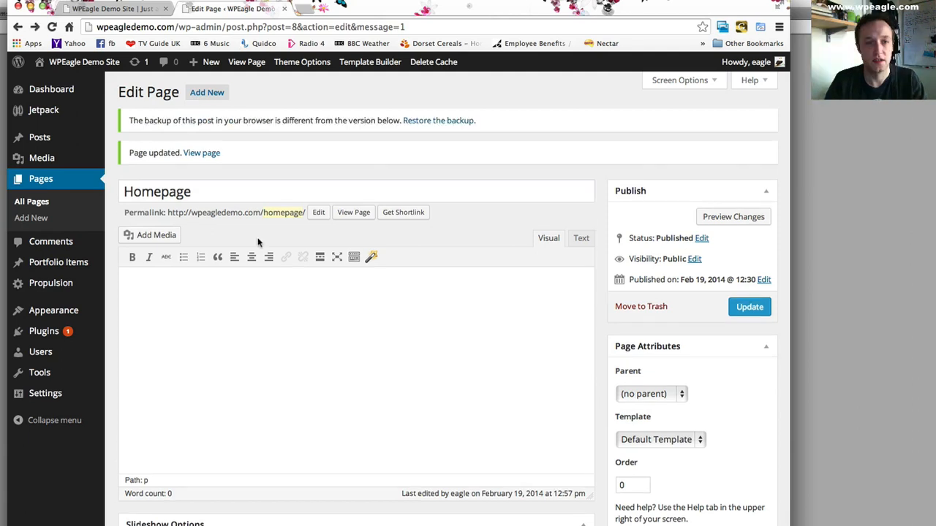
{"action": "mouse_move", "coordinate": [76, 295]}
{"action": "left_click", "coordinate": [161, 306]}
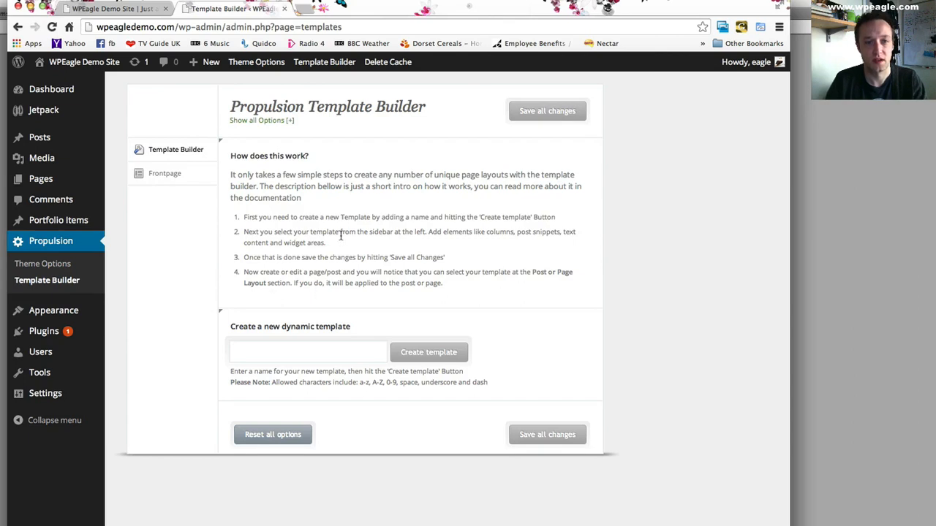
{"action": "left_click", "coordinate": [167, 175]}
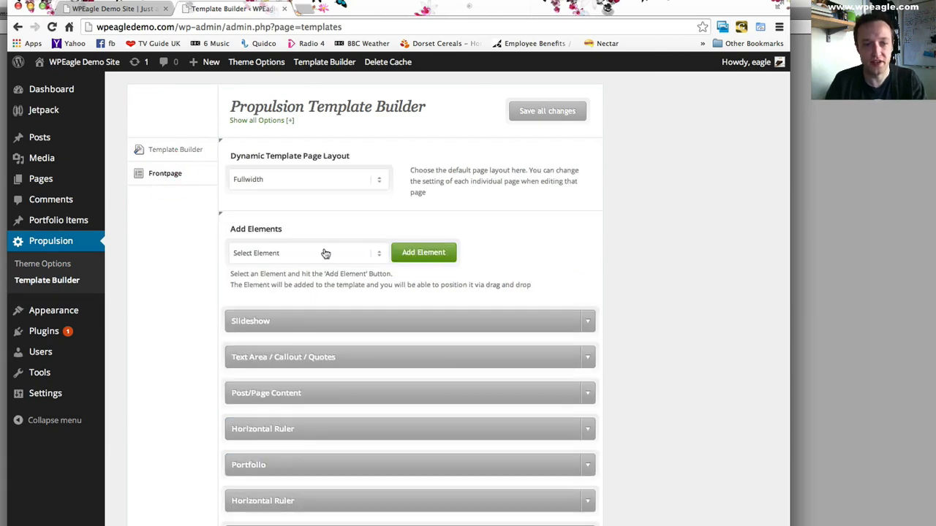
{"action": "scroll", "coordinate": [323, 254], "scroll_direction": "down", "scroll_amount": 2}
{"action": "left_click", "coordinate": [587, 340]}
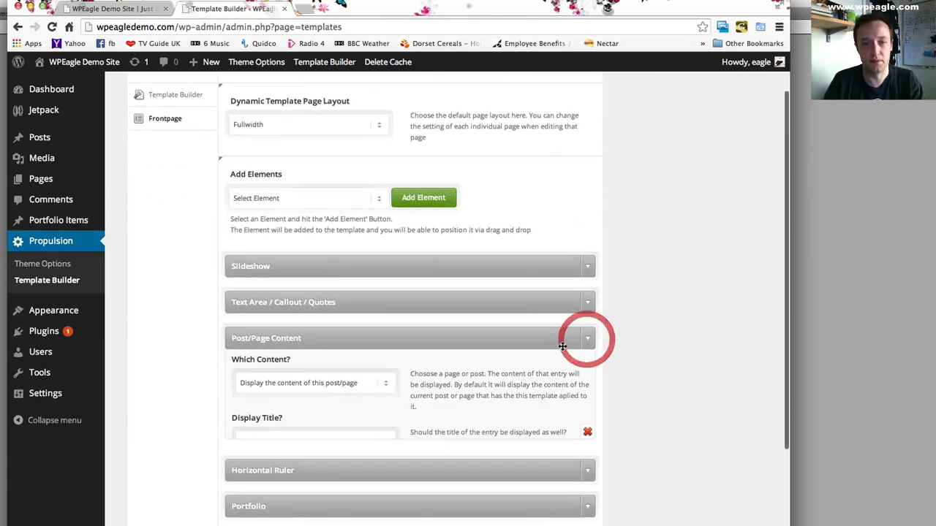
{"action": "scroll", "coordinate": [499, 374], "scroll_direction": "down", "scroll_amount": 1}
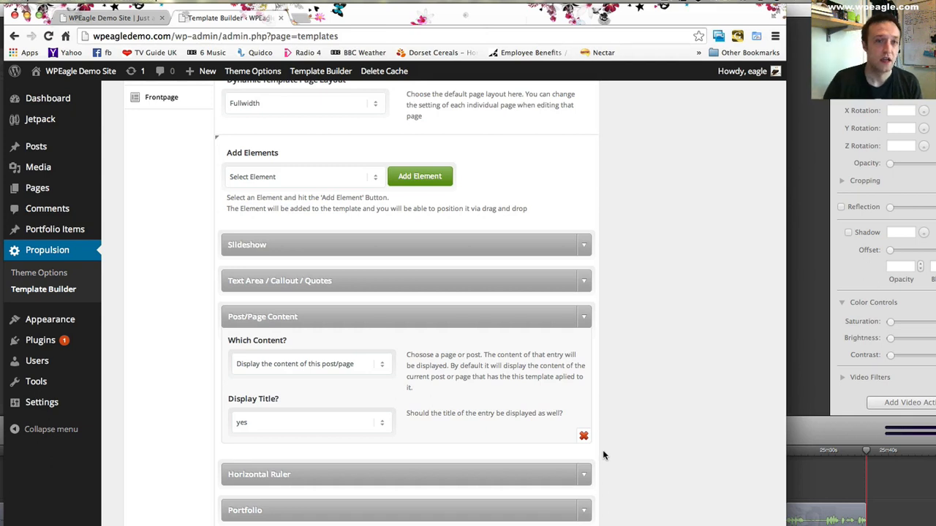
- Examine the page title shown beneath the callout on the live homepage
{"action": "left_click", "coordinate": [117, 19]}
{"action": "scroll", "coordinate": [280, 190], "scroll_direction": "down", "scroll_amount": 1}
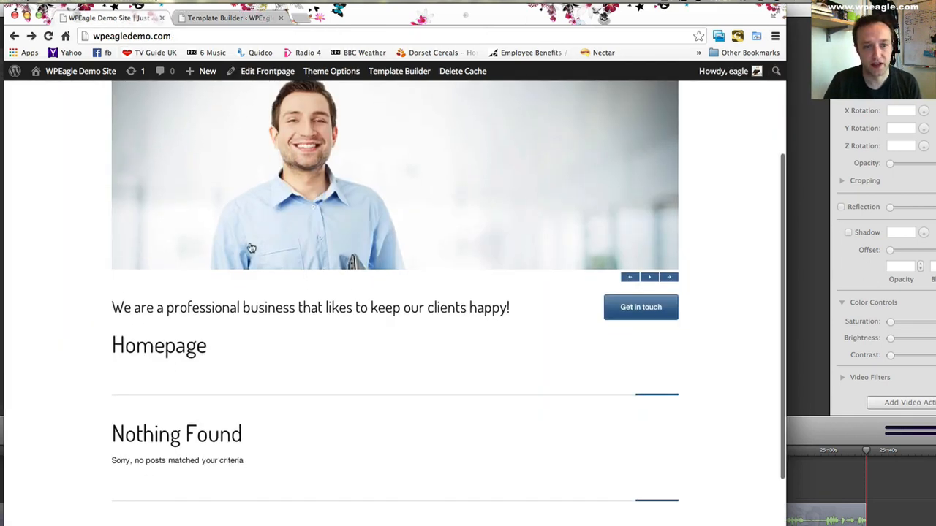
{"action": "mouse_move", "coordinate": [112, 347]}
{"action": "left_mouse_down"}
{"action": "mouse_move", "coordinate": [240, 346]}
{"action": "mouse_move", "coordinate": [115, 344]}
{"action": "left_mouse_up"}
{"action": "left_click", "coordinate": [242, 348]}
{"action": "double_click", "coordinate": [120, 345]}
{"action": "left_click", "coordinate": [222, 349]}
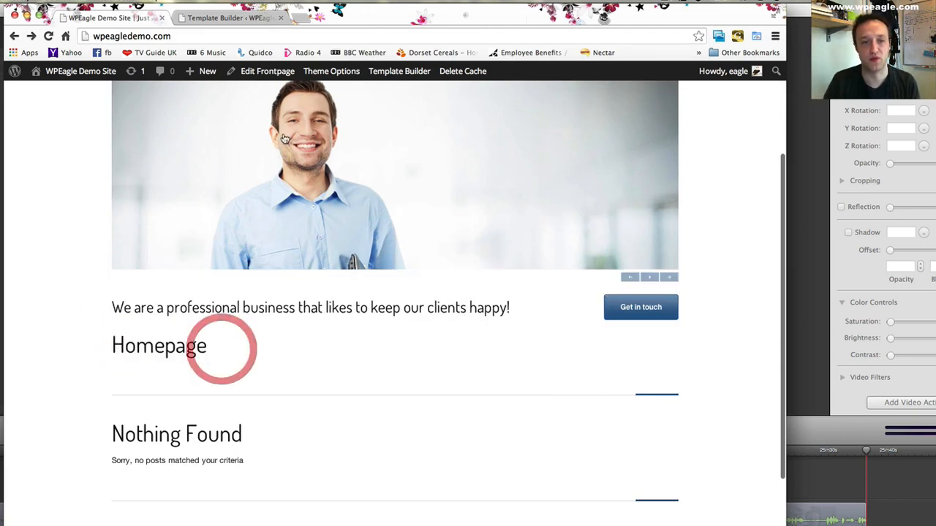
- Set Display Title to no for the Frontpage template's Post/Page Content element and save all changes
{"action": "left_click", "coordinate": [251, 20]}
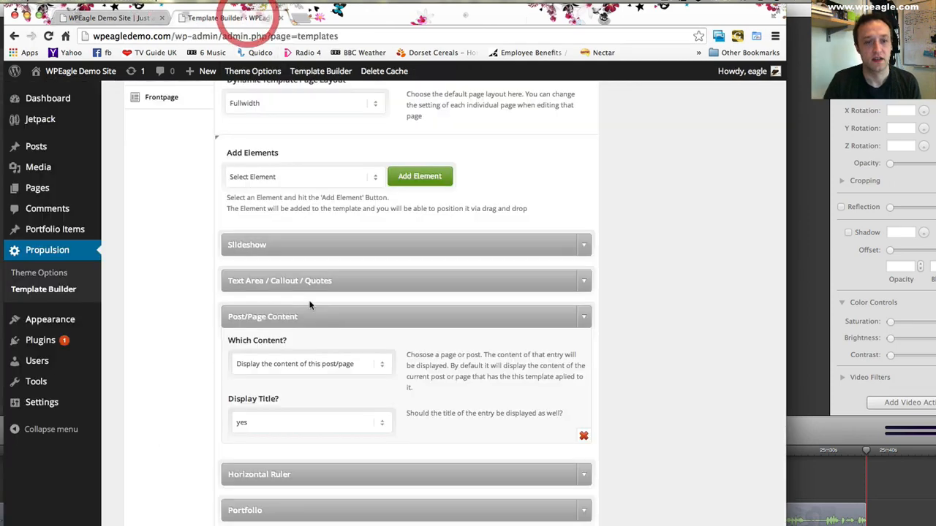
{"action": "left_click", "coordinate": [320, 427]}
{"action": "left_click", "coordinate": [316, 436]}
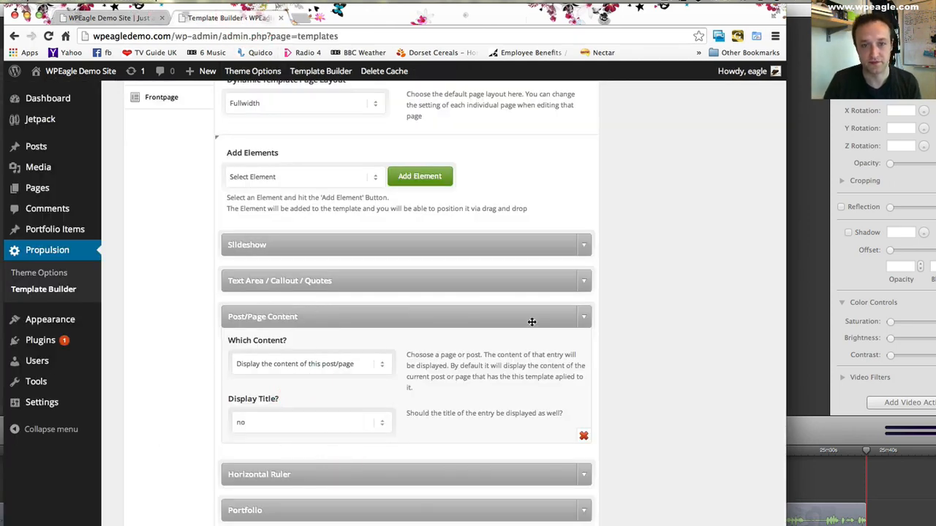
{"action": "scroll", "coordinate": [531, 321], "scroll_direction": "down", "scroll_amount": 5}
{"action": "left_click", "coordinate": [543, 501]}
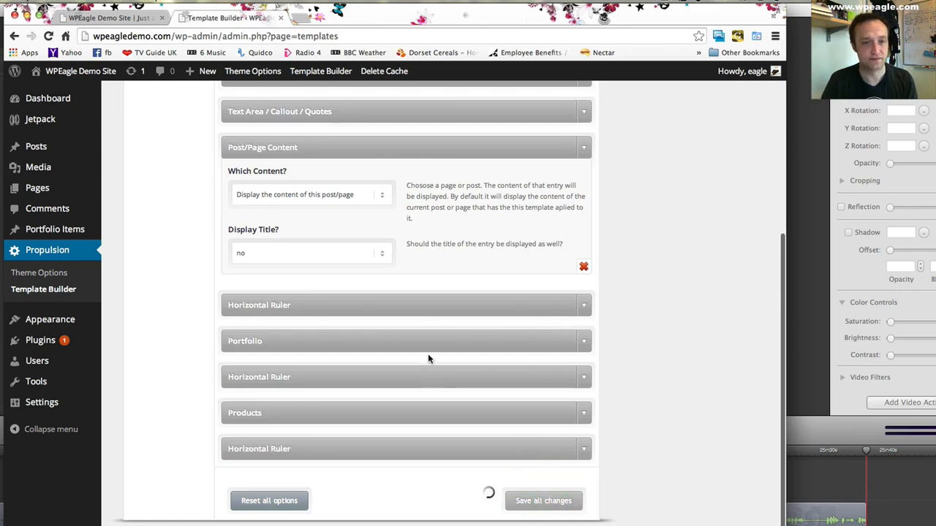
- Reload the live homepage and check the area between the callout and the portfolio section
{"action": "left_click", "coordinate": [106, 21]}
{"action": "left_click", "coordinate": [49, 36]}
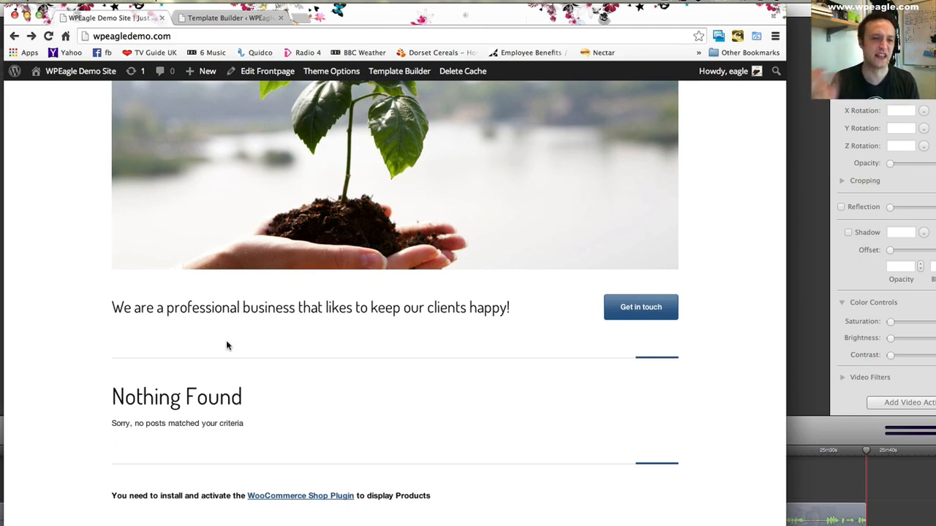
{"action": "mouse_move", "coordinate": [288, 196]}
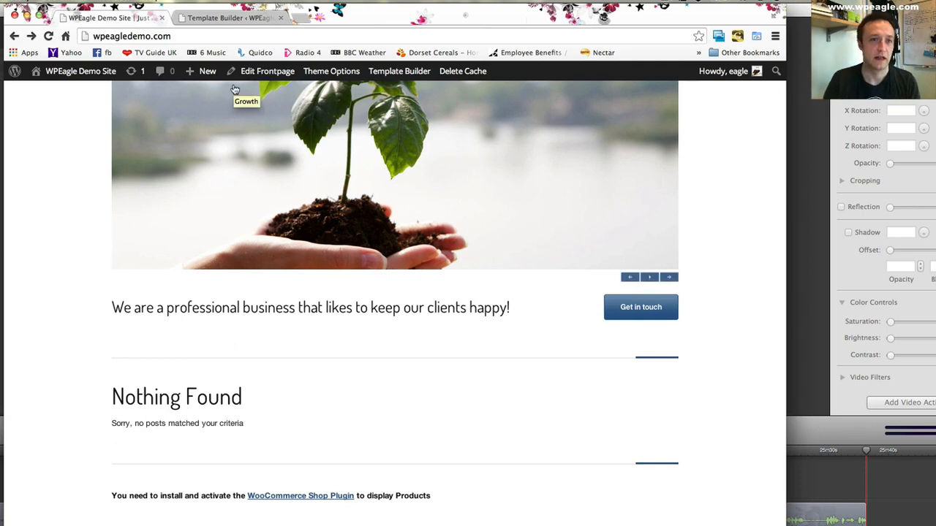
{"action": "scroll", "coordinate": [194, 109], "scroll_direction": "up", "scroll_amount": 3}
- Open the Homepage page for editing in the WordPress admin and place the cursor in its content area
{"action": "left_click", "coordinate": [241, 17]}
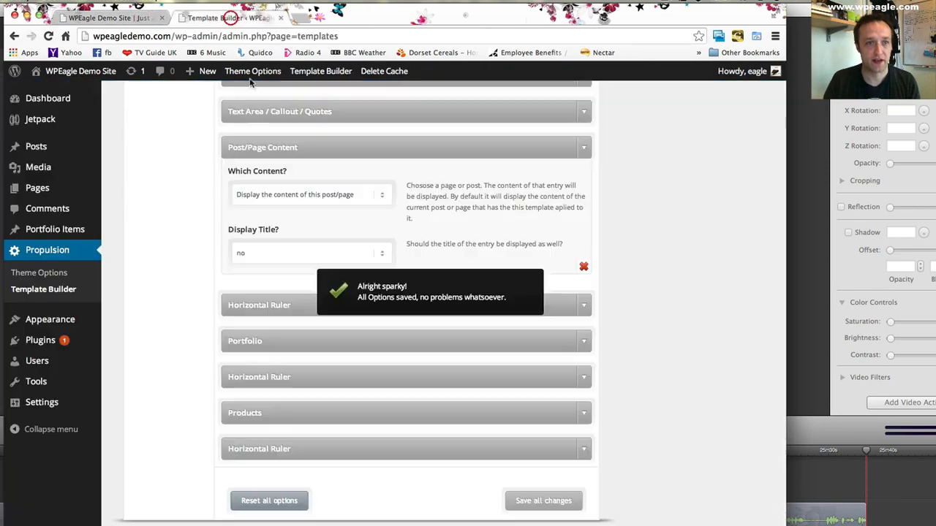
{"action": "mouse_move", "coordinate": [71, 185]}
{"action": "left_click", "coordinate": [134, 191]}
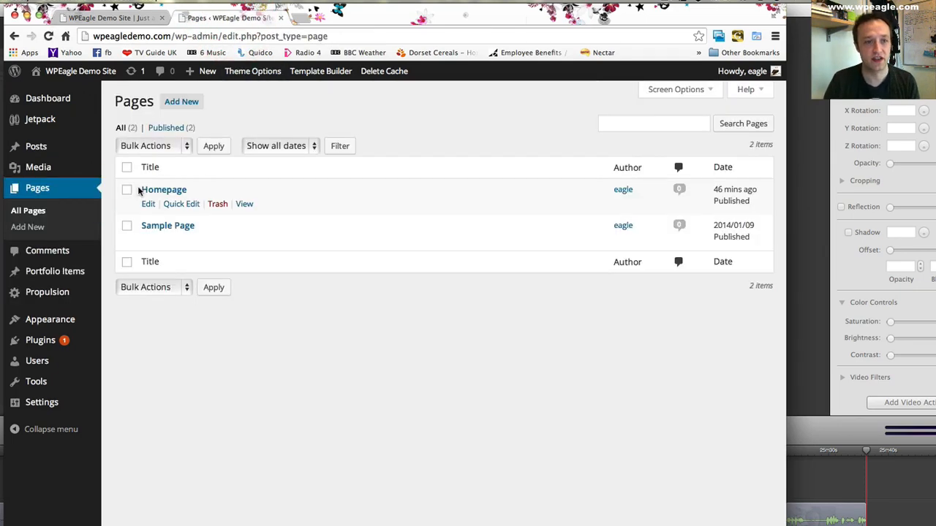
{"action": "left_click", "coordinate": [172, 191]}
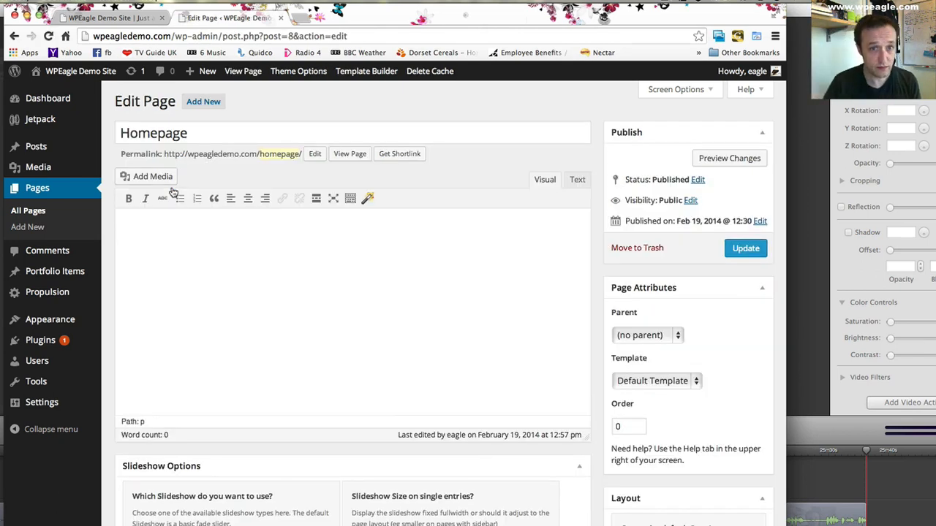
{"action": "left_click", "coordinate": [244, 272]}
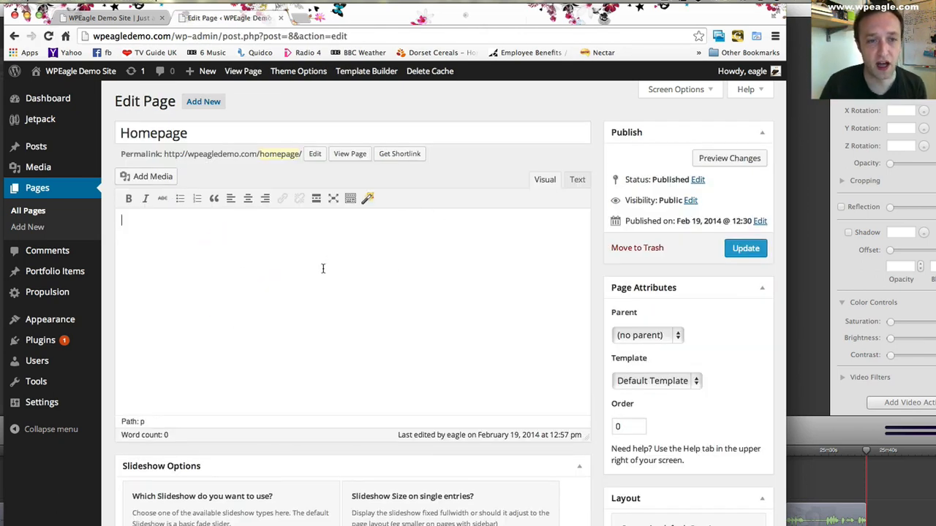
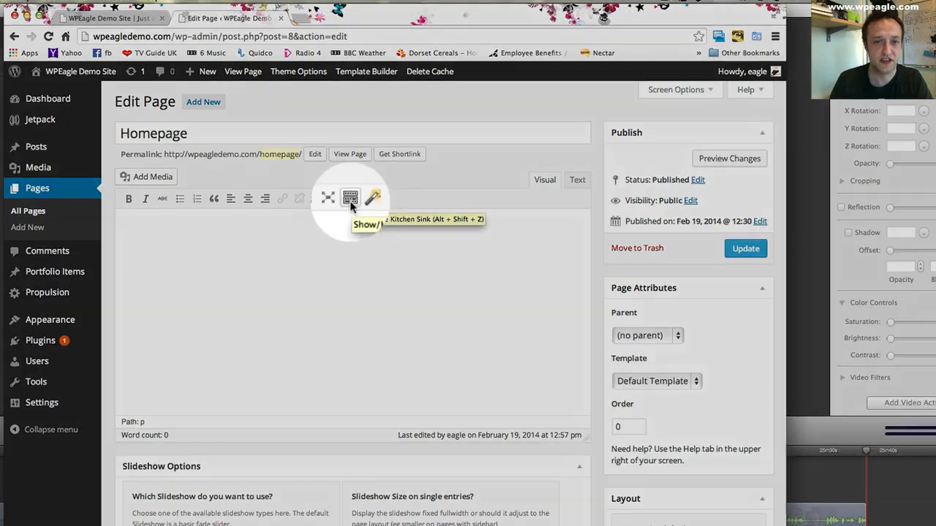
- Show the editor's extra formatting row and start a Column Layout shortcode with 3 columns
{"action": "left_click", "coordinate": [349, 200]}
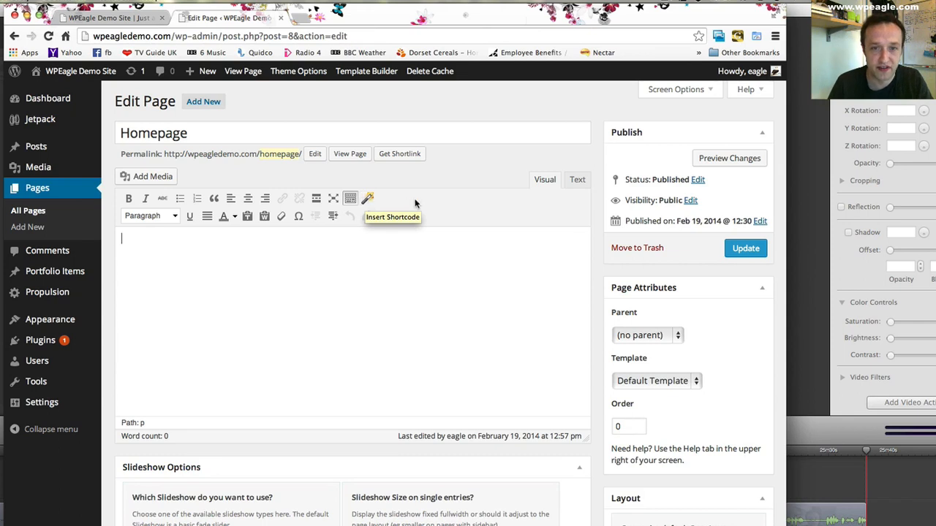
{"action": "left_click", "coordinate": [367, 202]}
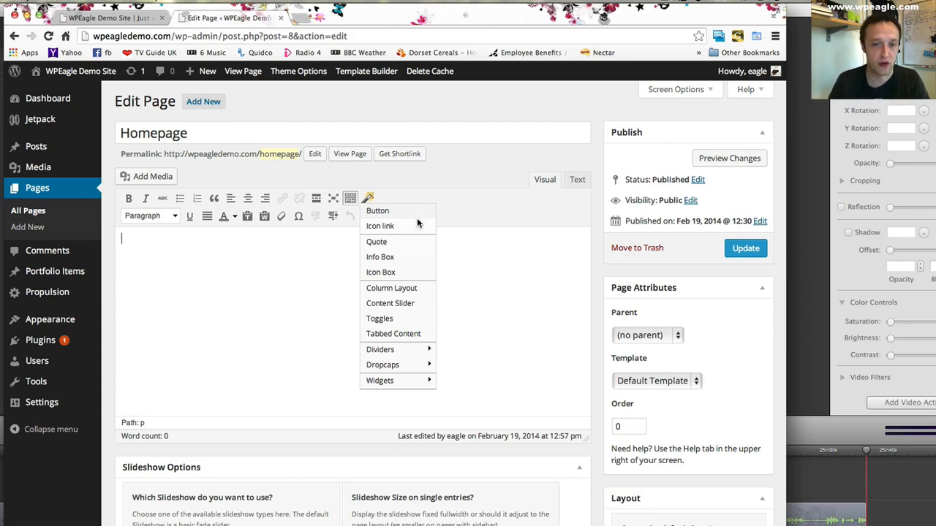
{"action": "left_click", "coordinate": [384, 290]}
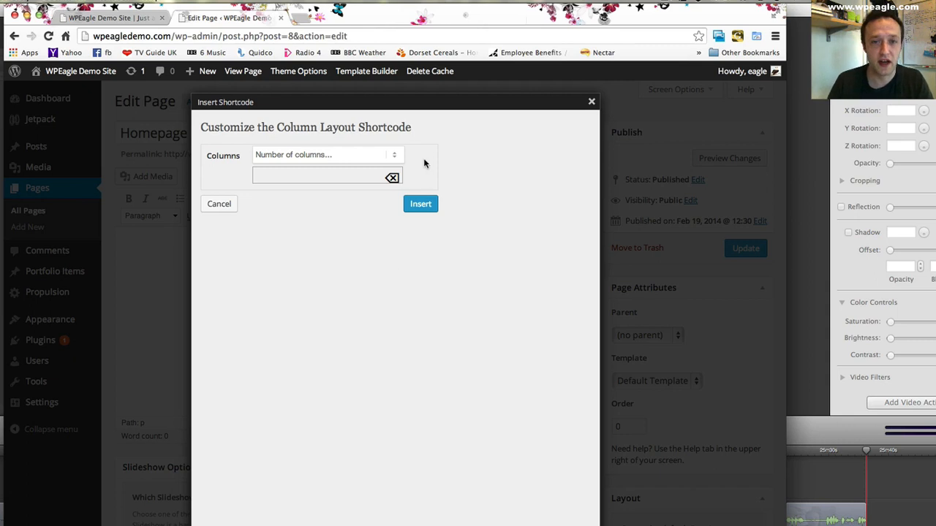
{"action": "left_click", "coordinate": [395, 156]}
{"action": "left_click", "coordinate": [341, 180]}
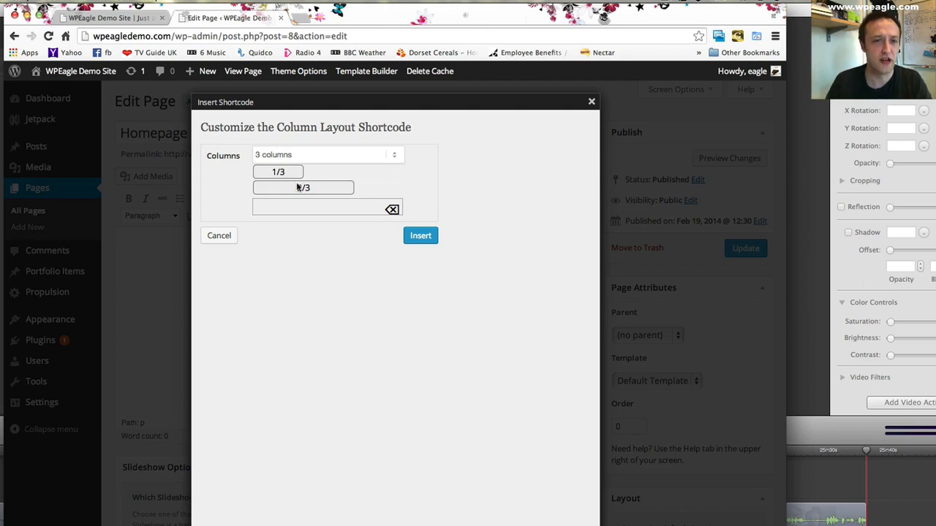
{"action": "left_click", "coordinate": [278, 173]}
{"action": "left_click", "coordinate": [279, 173]}
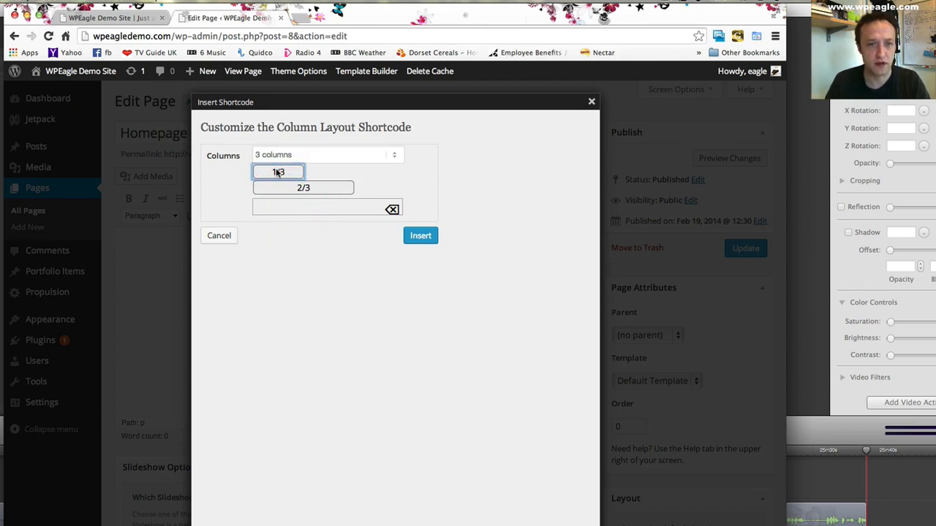
{"action": "left_click", "coordinate": [281, 172]}
{"action": "left_click", "coordinate": [278, 172]}
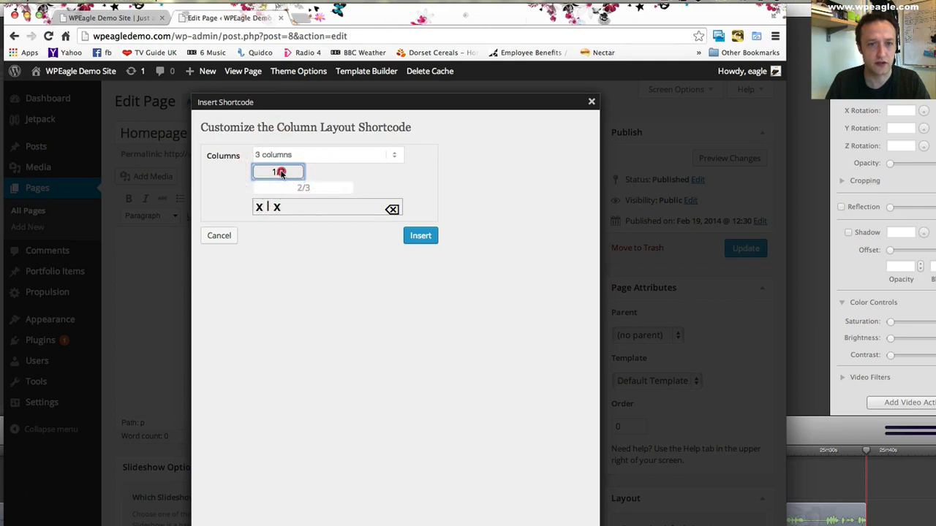
{"action": "left_click", "coordinate": [278, 173]}
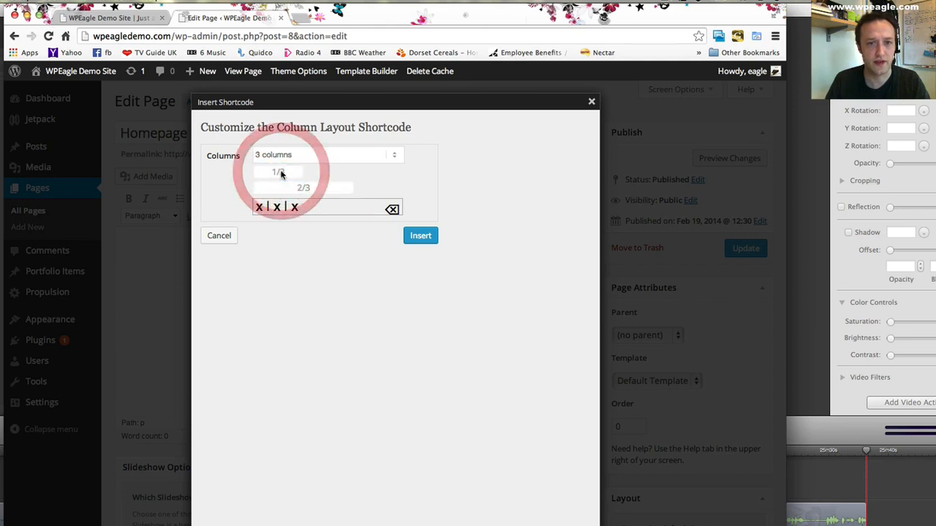
{"action": "left_click", "coordinate": [291, 207]}
{"action": "left_click", "coordinate": [392, 209]}
{"action": "left_click", "coordinate": [392, 209]}
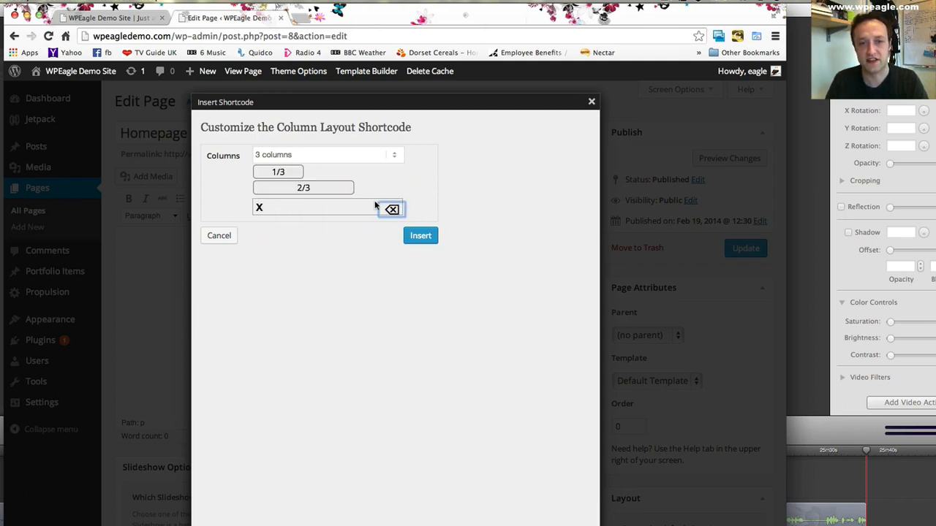
{"action": "left_click", "coordinate": [390, 210]}
- Fill the column layout with three 1/3 columns and insert the shortcode into the Homepage content
{"action": "left_click", "coordinate": [282, 172]}
{"action": "left_click", "coordinate": [310, 189]}
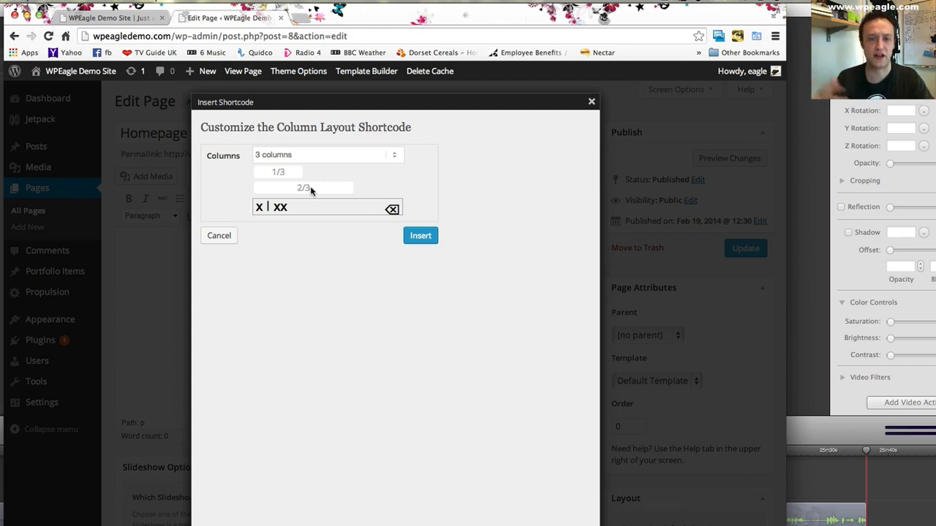
{"action": "left_click", "coordinate": [392, 210]}
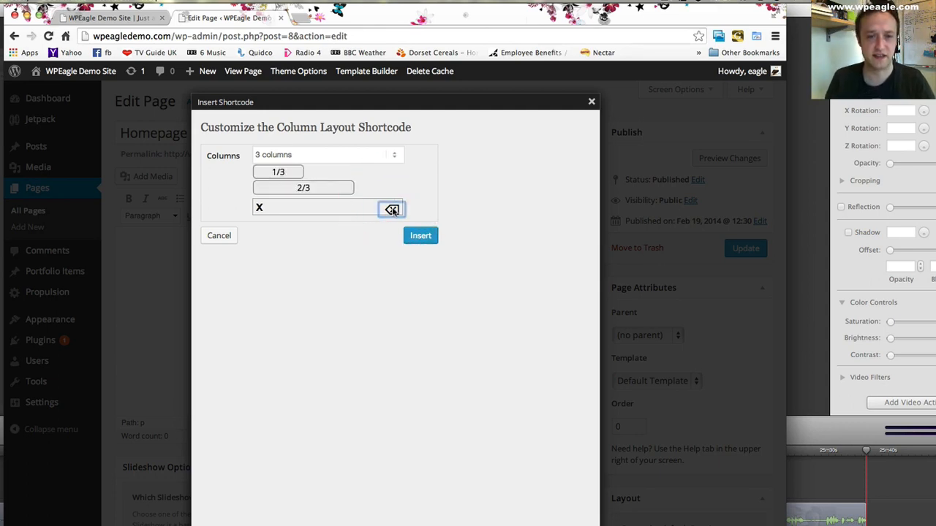
{"action": "left_click", "coordinate": [284, 171]}
{"action": "left_click", "coordinate": [283, 173]}
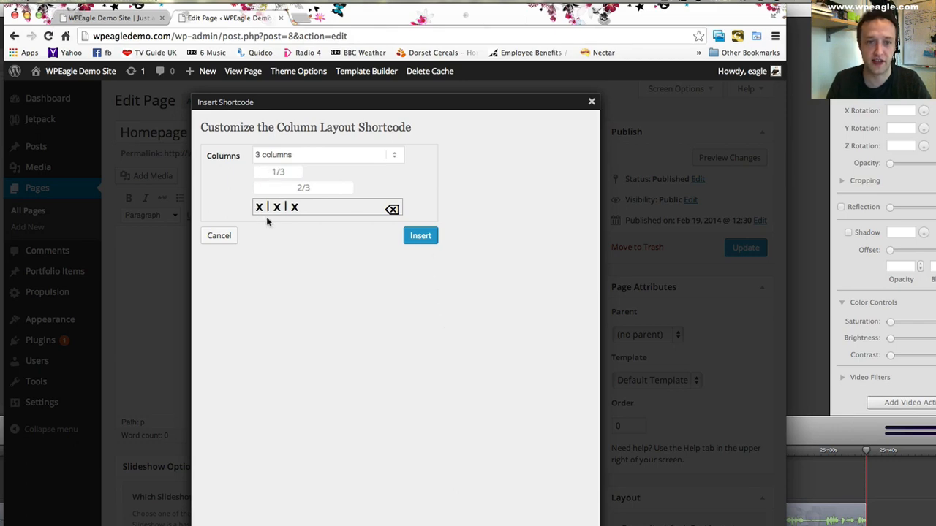
{"action": "left_click", "coordinate": [418, 234]}
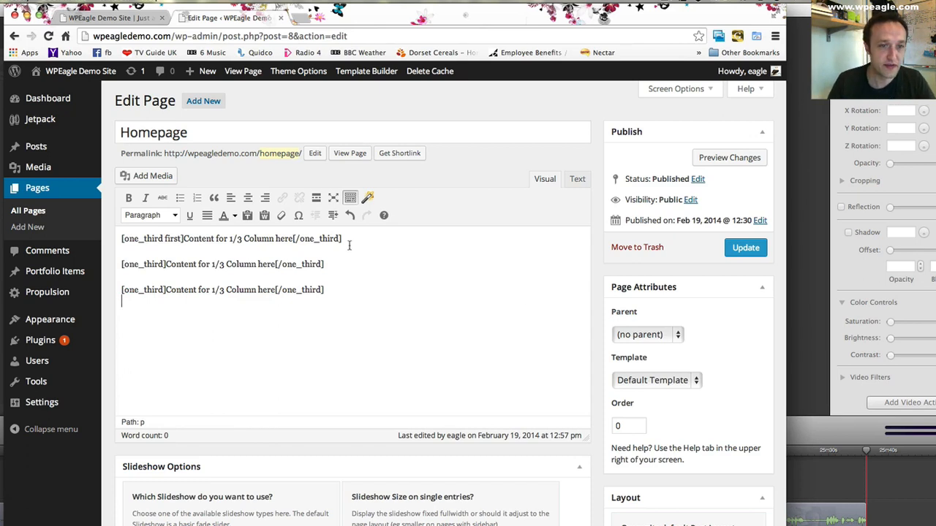
- Examine the opening and closing one_third tags and the placeholder text between them in the inserted columns
{"action": "left_click_drag", "start_coordinate": [121, 239], "coordinate": [185, 239]}
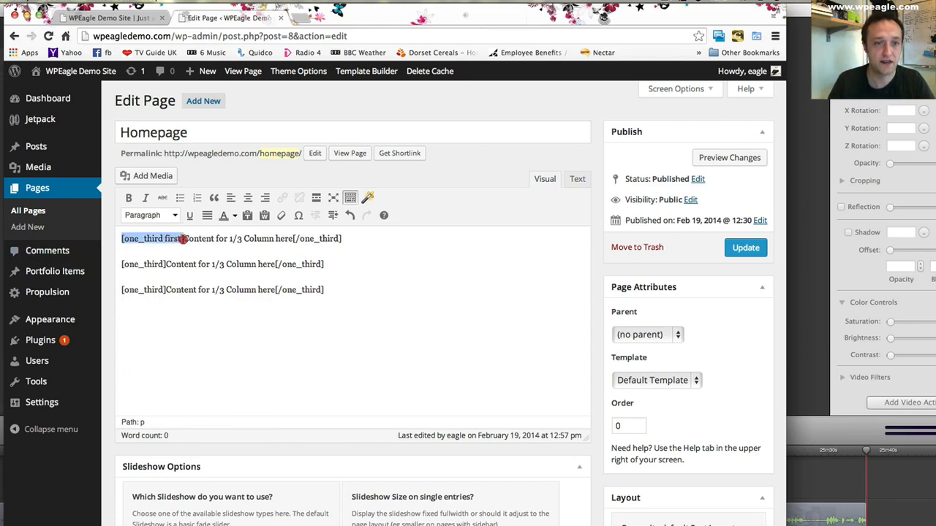
{"action": "left_click_drag", "start_coordinate": [376, 243], "coordinate": [305, 238]}
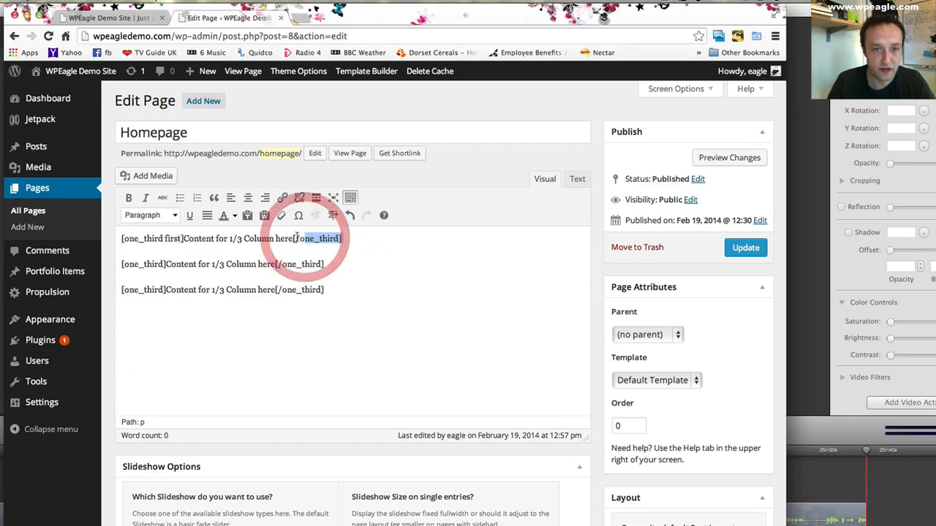
{"action": "left_click", "coordinate": [301, 238]}
{"action": "left_click", "coordinate": [357, 239]}
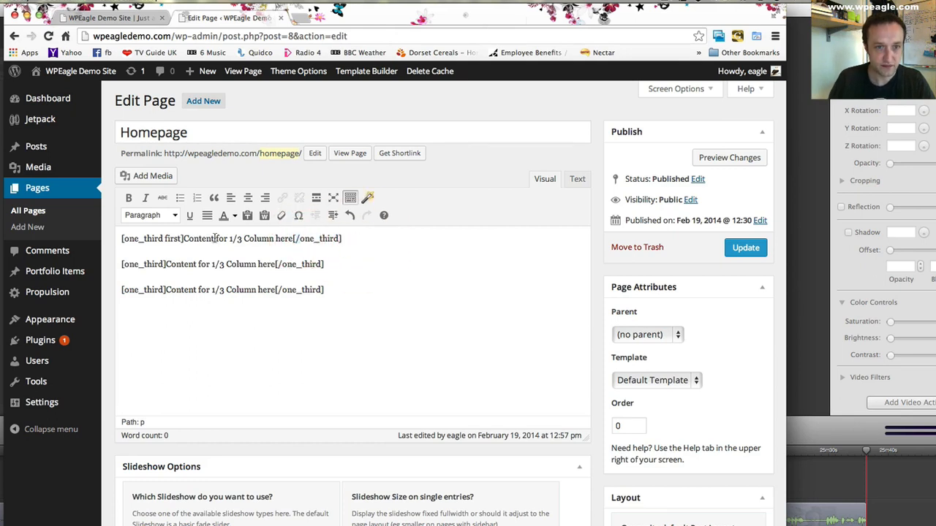
{"action": "left_click_drag", "start_coordinate": [183, 239], "coordinate": [293, 240]}
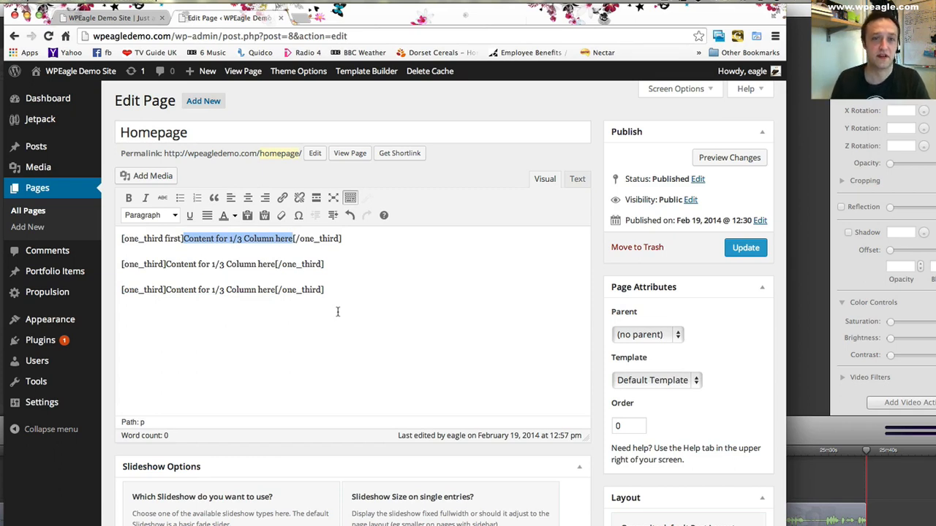
{"action": "left_click", "coordinate": [188, 264]}
{"action": "left_click", "coordinate": [211, 288]}
- Replace the first one_third column's placeholder with "1. Use us because we are really great at what we do!"
{"action": "left_click_drag", "start_coordinate": [293, 239], "coordinate": [183, 238]}
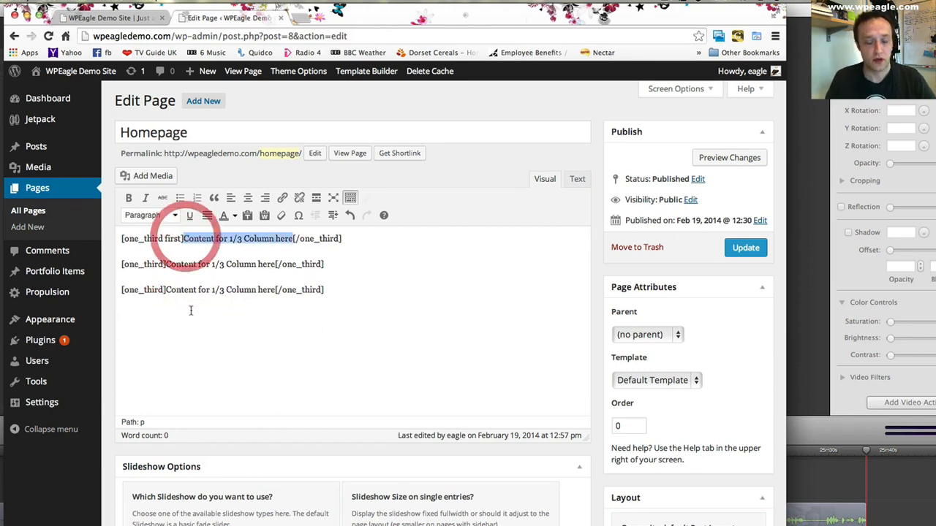
{"action": "key", "text": "BackSpace"}
{"action": "type", "text": "1."}
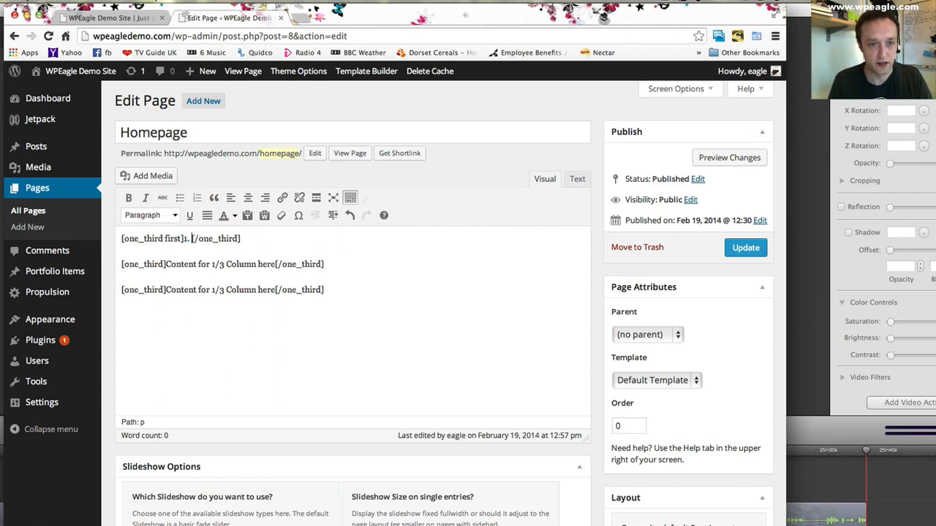
{"action": "type", "text": " Use u"}
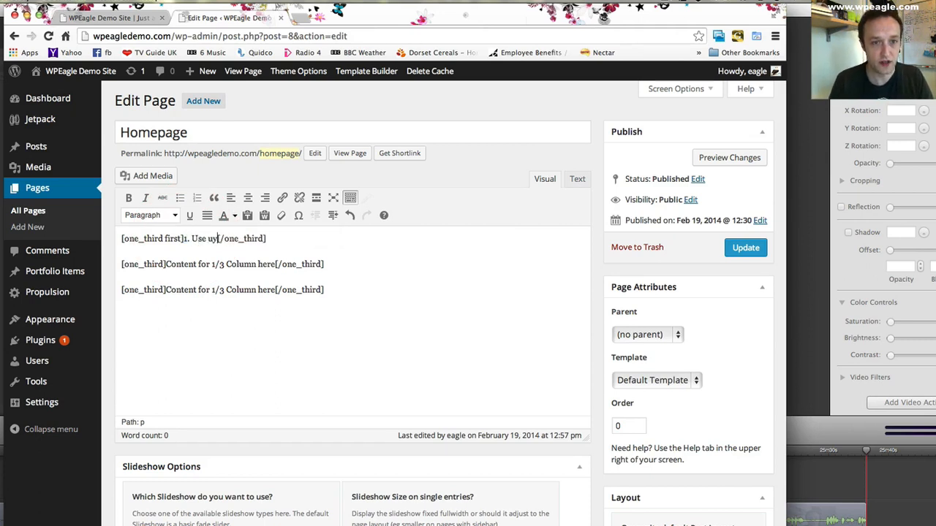
{"action": "type", "text": "s bec"}
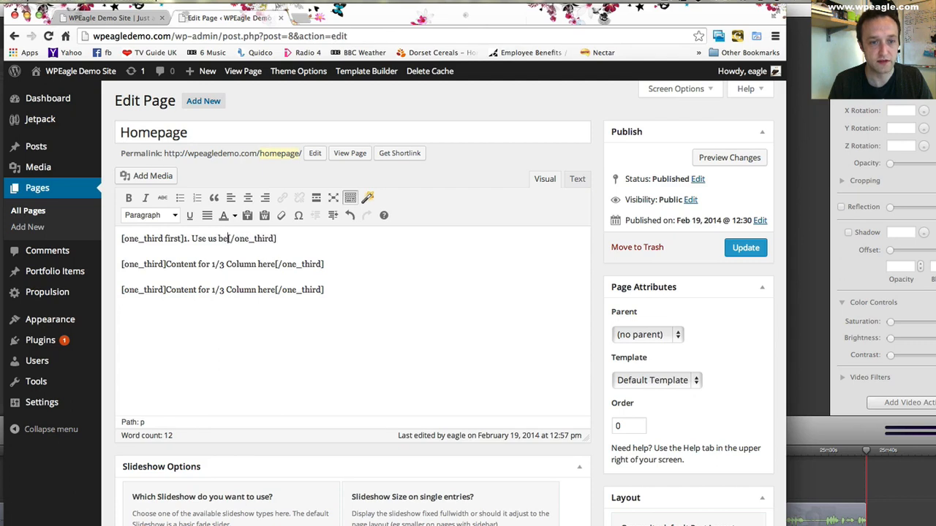
{"action": "type", "text": "ause we a"}
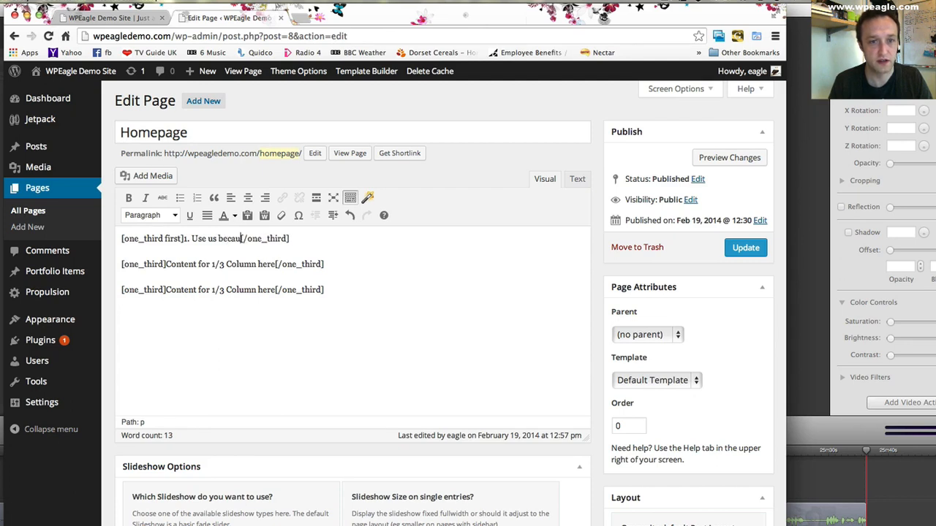
{"action": "type", "text": "re really great at"}
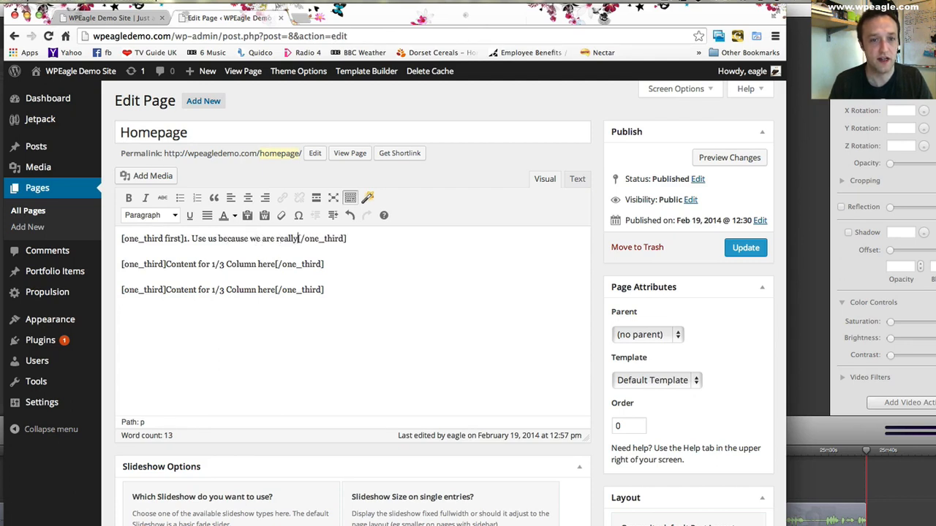
{"action": "type", "text": " what we do!"}
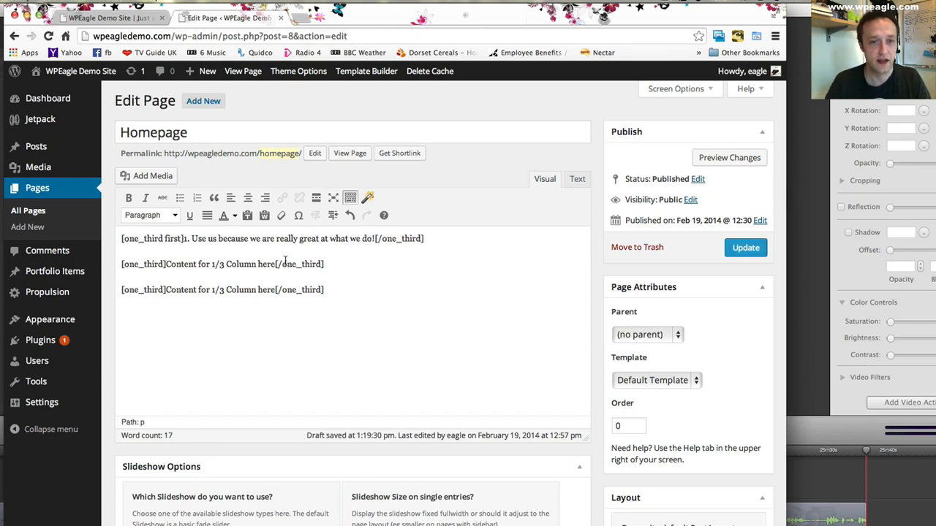
- Replace the second one_third column's placeholder with "2. We have 100% client satisfaction"
{"action": "left_click_drag", "start_coordinate": [275, 264], "coordinate": [167, 268]}
{"action": "type", "text": "2. "}
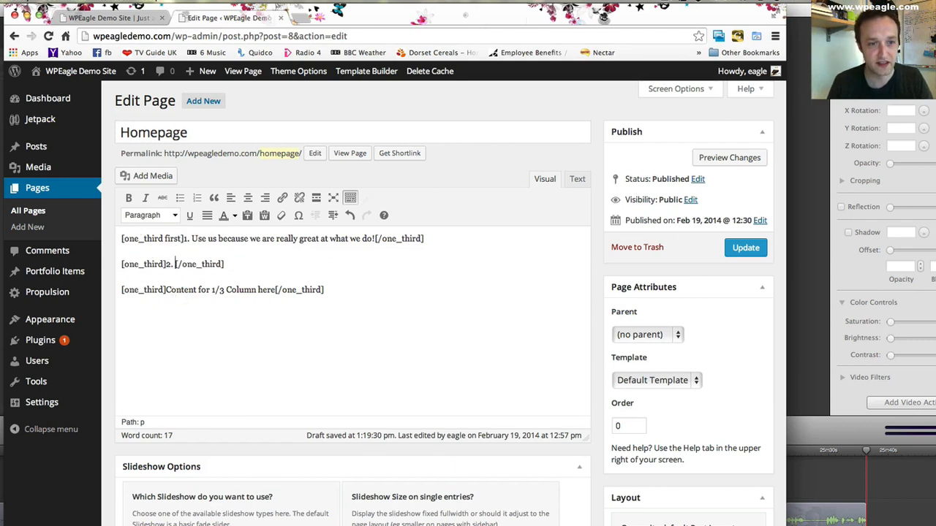
{"action": "type", "text": "WE have 100%"}
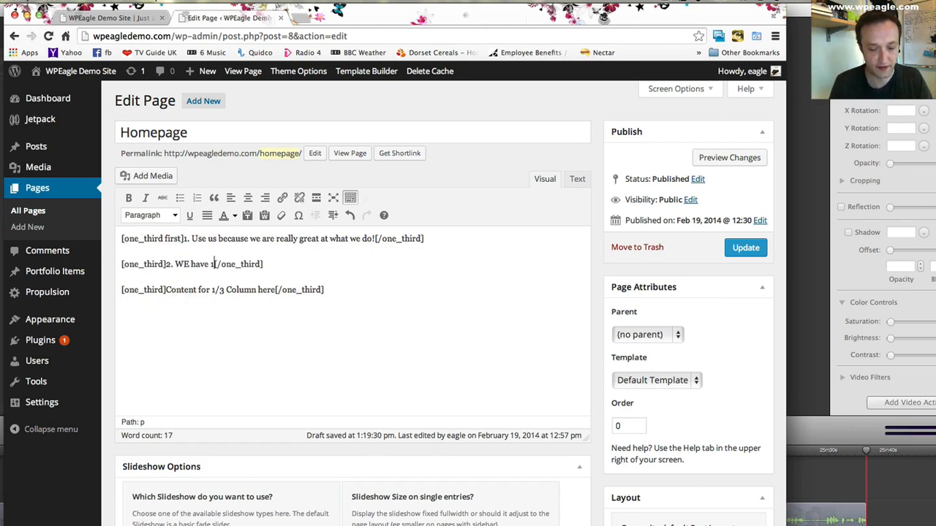
{"action": "key", "text": "BackSpace"}
{"action": "key", "text": "BackSpace"}
{"action": "key", "text": "BackSpace"}
{"action": "key", "text": "BackSpace"}
{"action": "key", "text": "BackSpace"}
{"action": "key", "text": "BackSpace"}
{"action": "key", "text": "BackSpace"}
{"action": "key", "text": "BackSpace"}
{"action": "key", "text": "BackSpace"}
{"action": "key", "text": "BackSpace"}
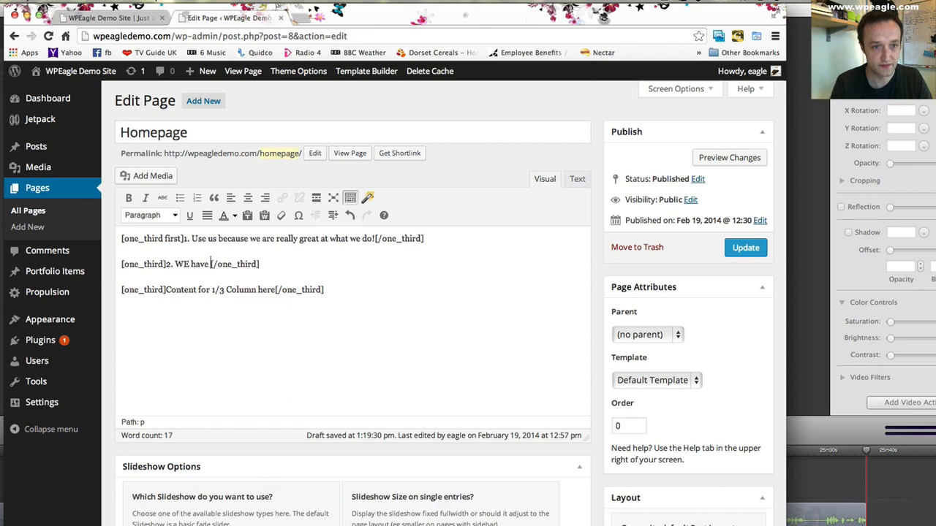
{"action": "key", "text": "BackSpace"}
{"action": "type", "text": "e have 100%"}
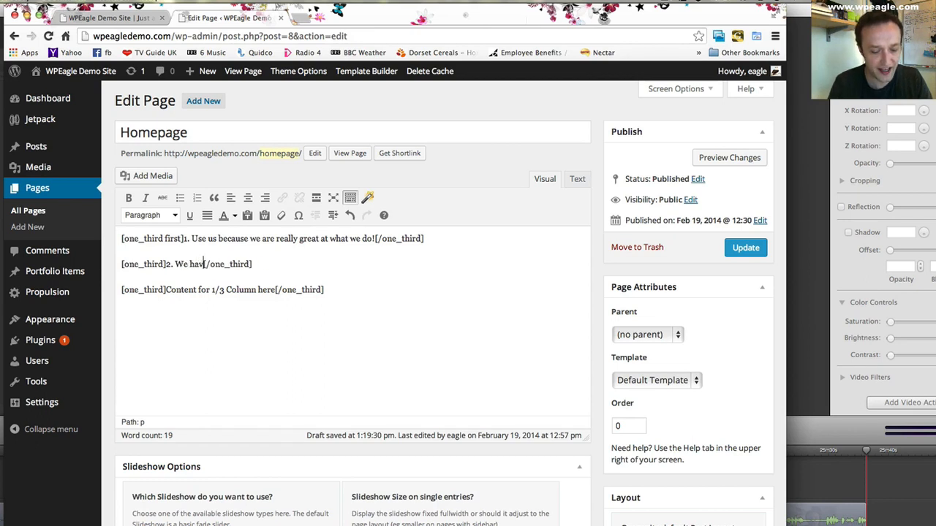
{"action": "type", "text": " client sati"}
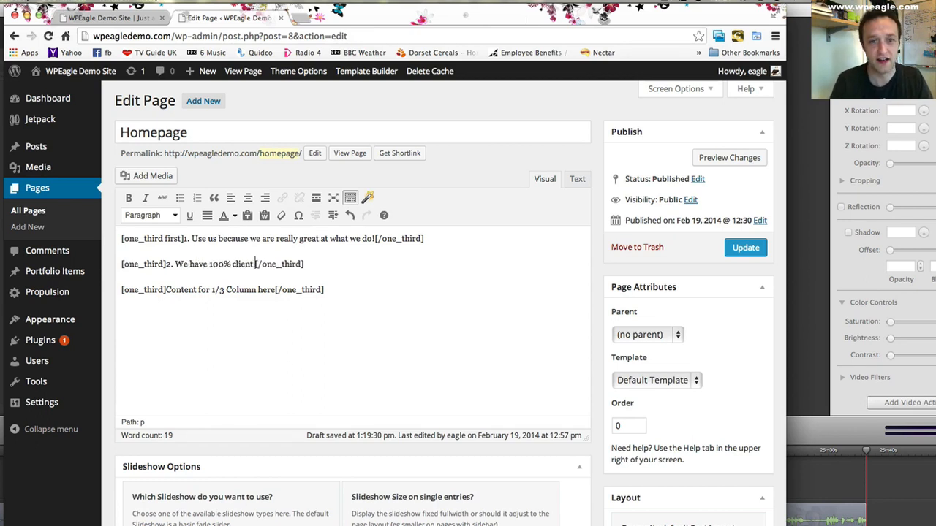
{"action": "type", "text": "sfactio"}
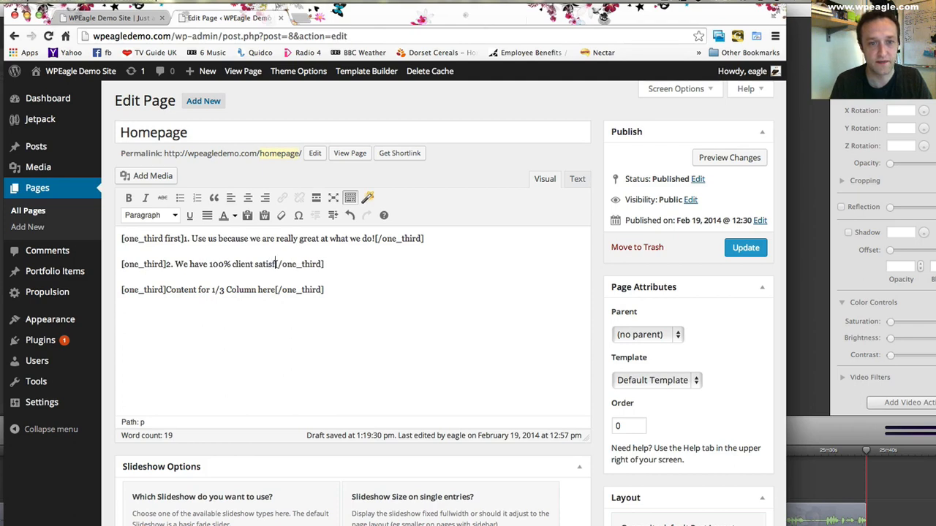
{"action": "type", "text": "n"}
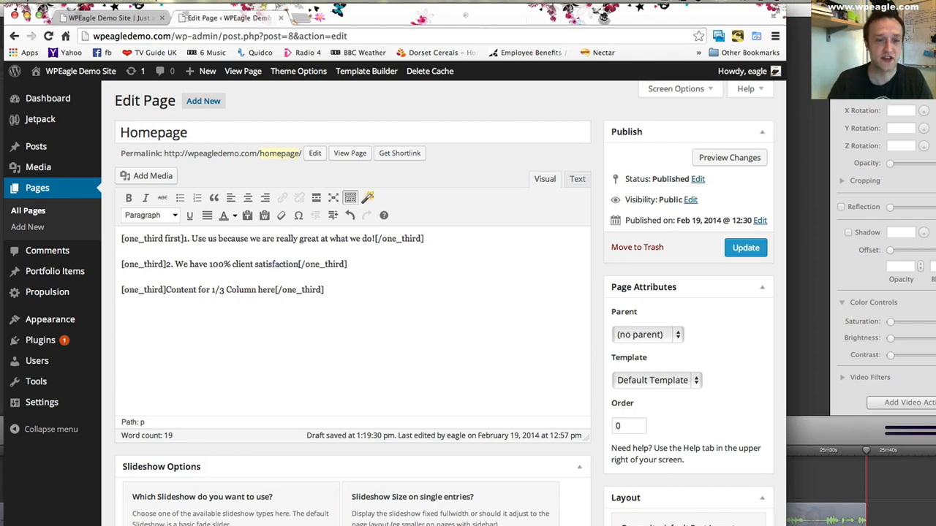
- Replace the third one_third column's placeholder with "3. We'll look after you for life"
{"action": "left_click_drag", "start_coordinate": [276, 291], "coordinate": [167, 294]}
{"action": "type", "text": "3. "}
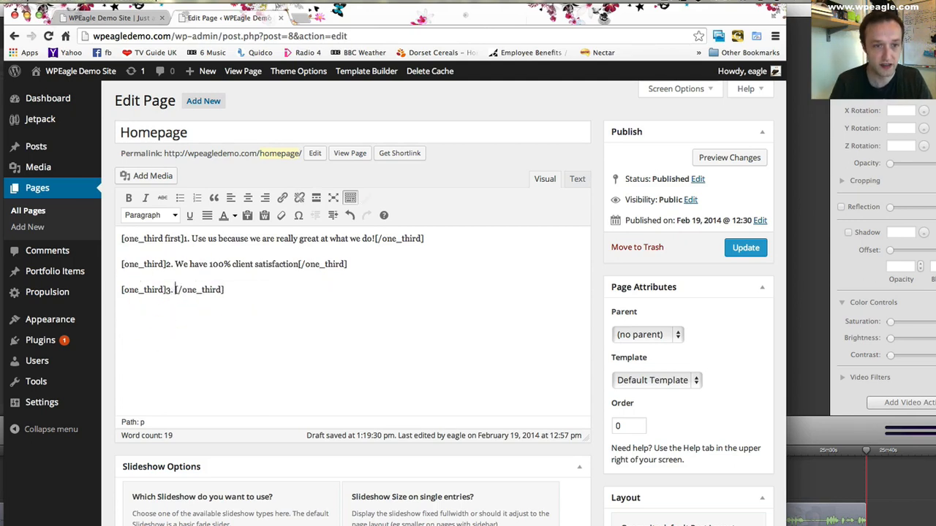
{"action": "type", "text": "We'll look at"}
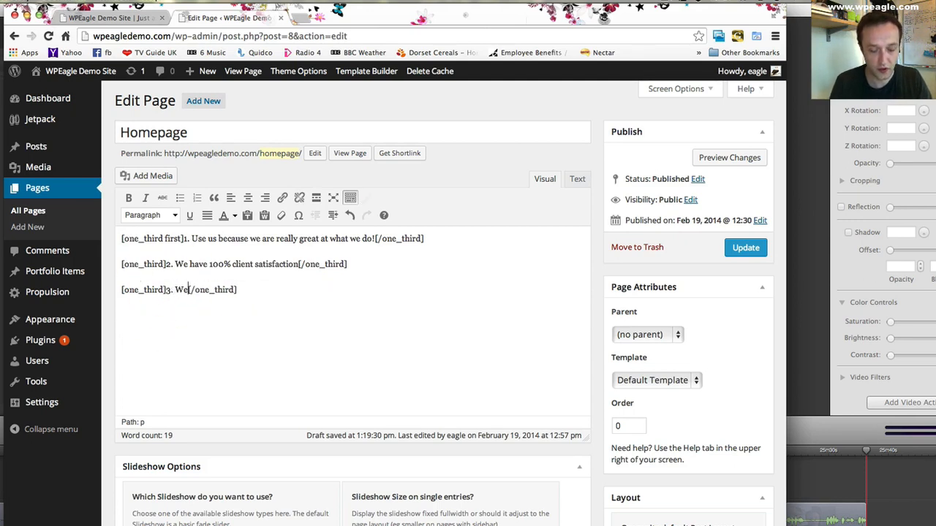
{"action": "type", "text": "ter you "}
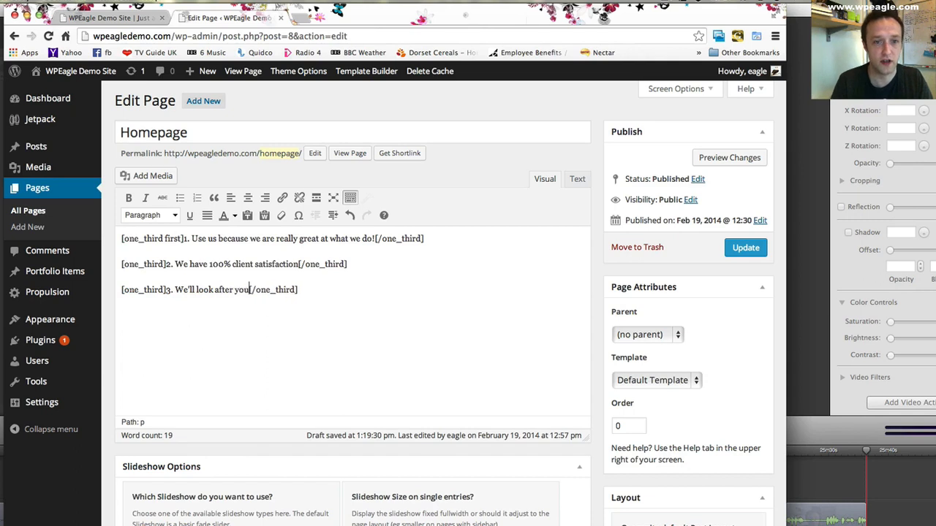
{"action": "type", "text": "for life"}
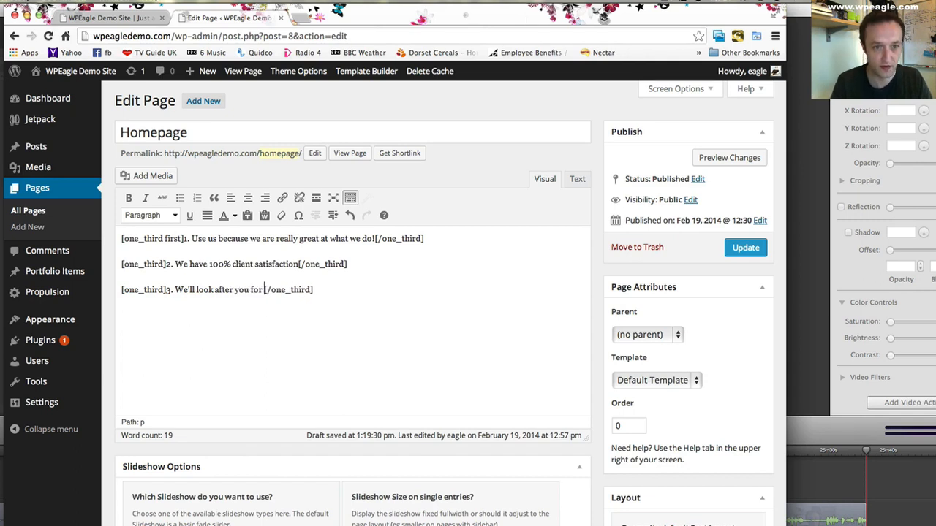
{"action": "type", "text": "."}
{"action": "key", "text": "BackSpace"}
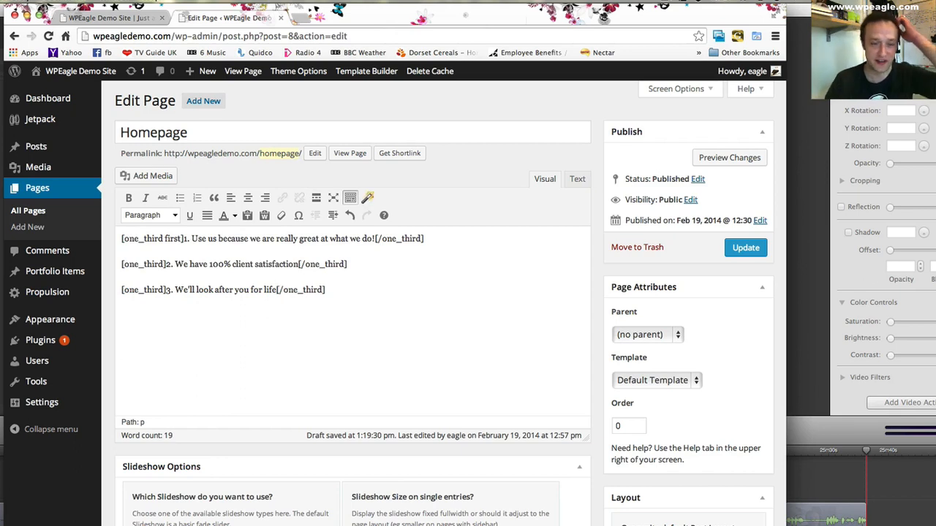
- Update the Homepage and reload the site's front page to check the three columns
{"action": "left_click", "coordinate": [746, 248]}
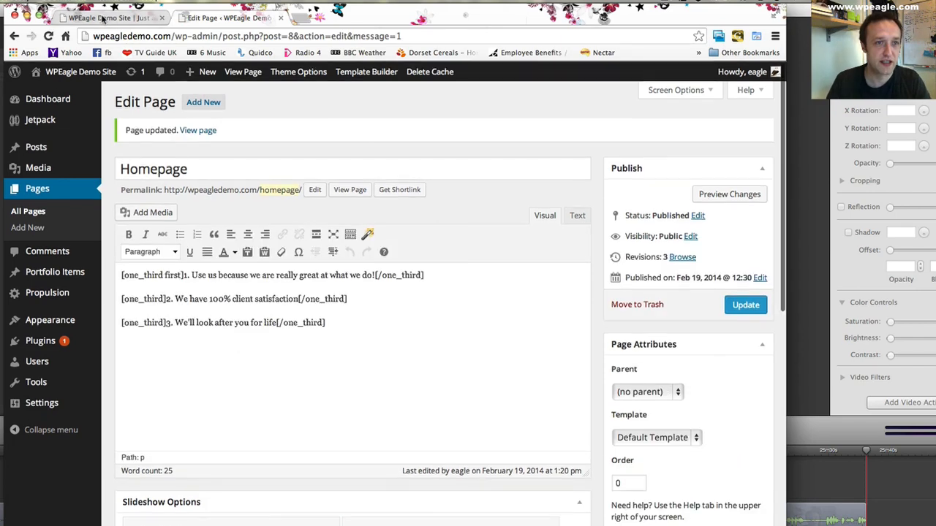
{"action": "left_click", "coordinate": [113, 20]}
{"action": "left_click", "coordinate": [47, 35]}
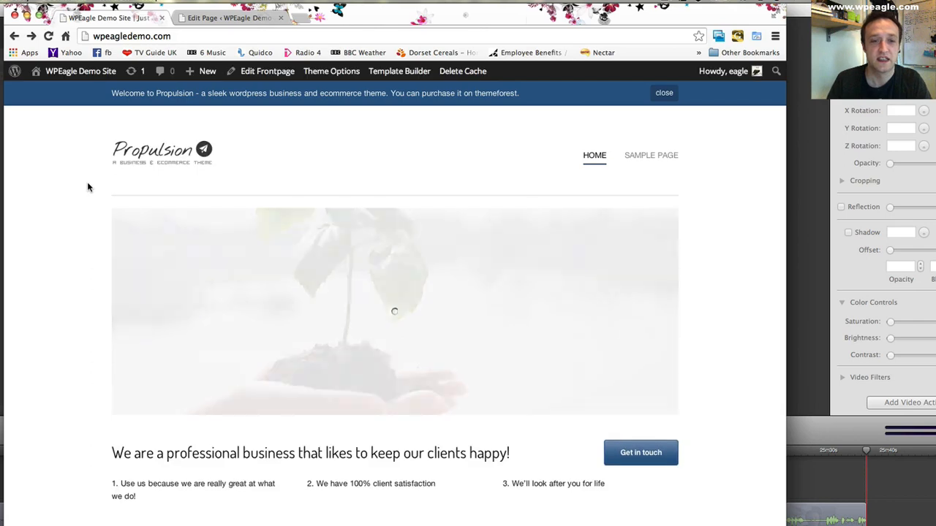
{"action": "scroll", "coordinate": [107, 186], "scroll_direction": "down", "scroll_amount": 2}
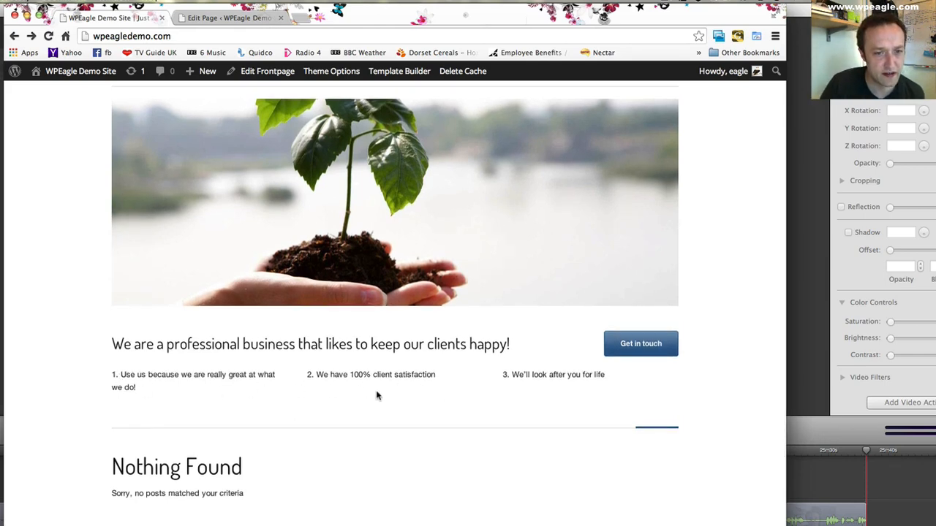
- Insert a Dropcap Style 2 (Colored Background) shortcode at the start of the first one_third column's text on the Homepage
{"action": "left_click", "coordinate": [238, 16]}
{"action": "left_click", "coordinate": [184, 275]}
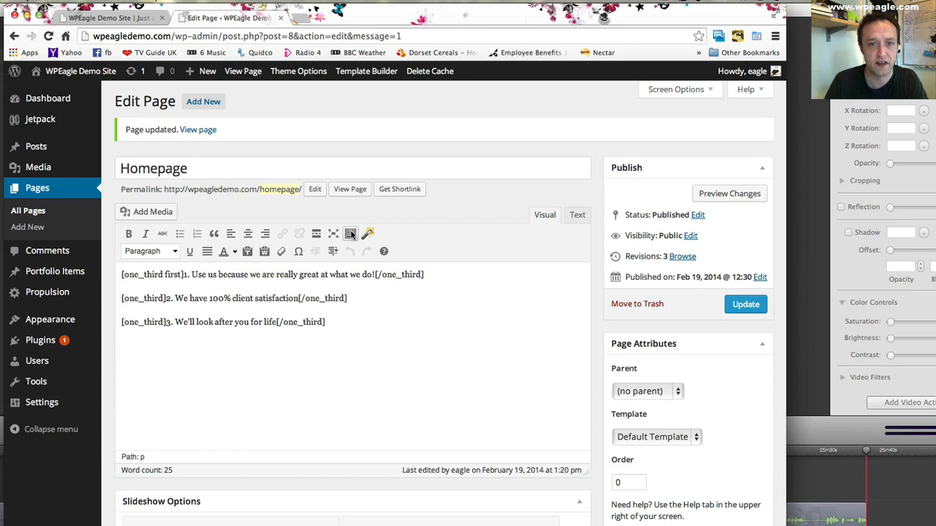
{"action": "left_click", "coordinate": [366, 234]}
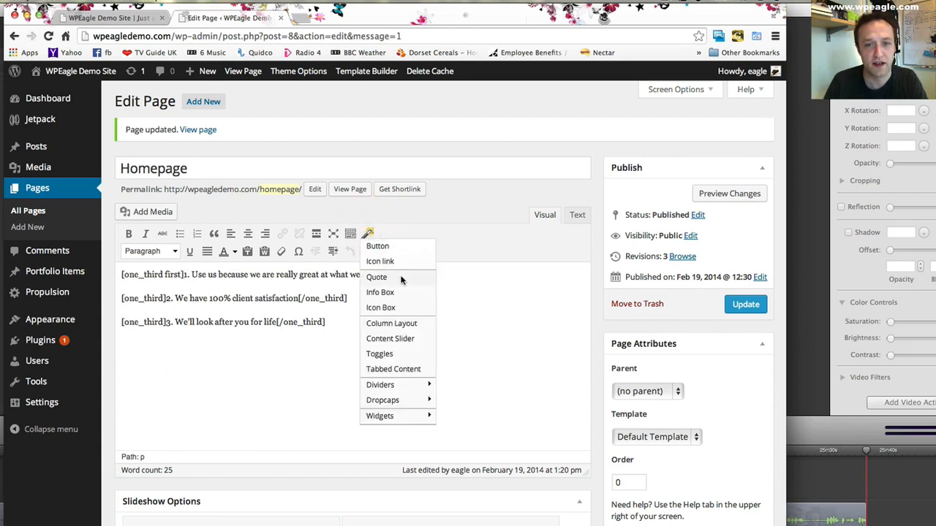
{"action": "mouse_move", "coordinate": [411, 403]}
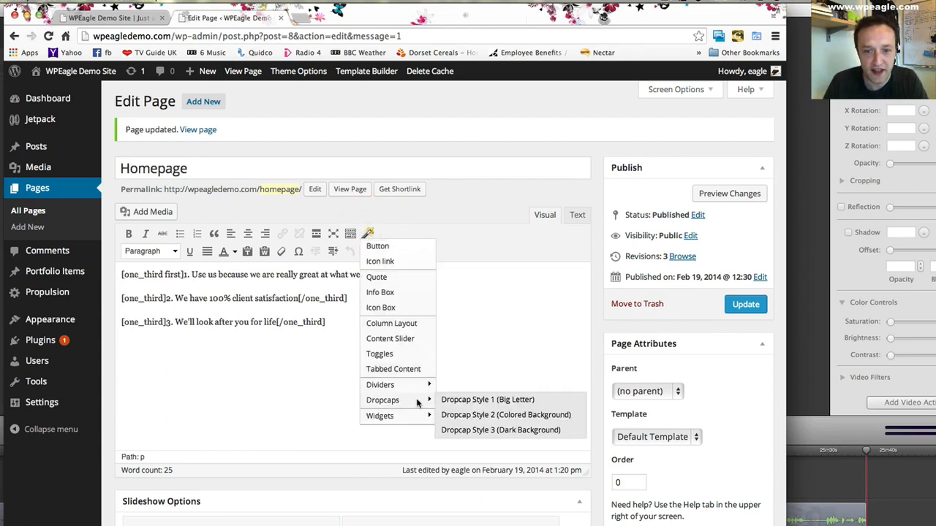
{"action": "left_click", "coordinate": [532, 416]}
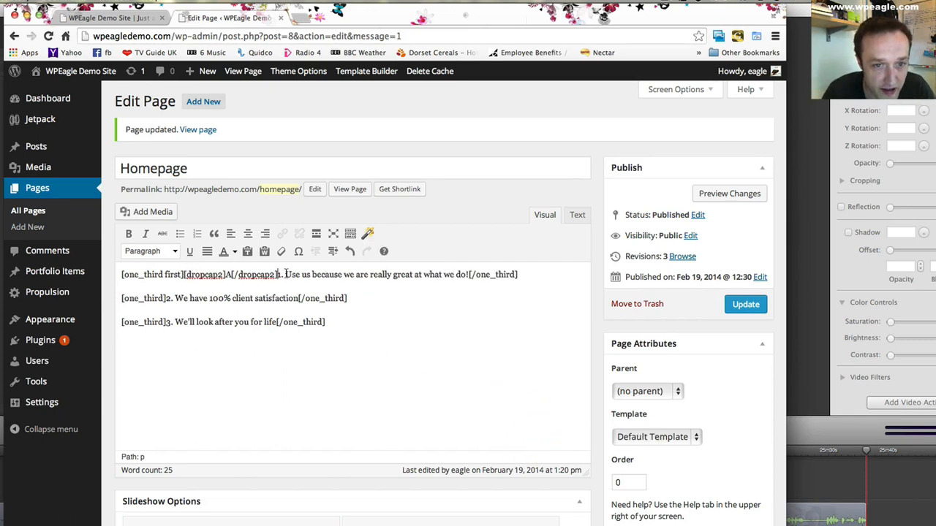
- Remove the loose "1." from the first column's sentence and make "1." the dropcap2 content instead of the placeholder letter
{"action": "left_click_drag", "start_coordinate": [278, 275], "coordinate": [284, 275]}
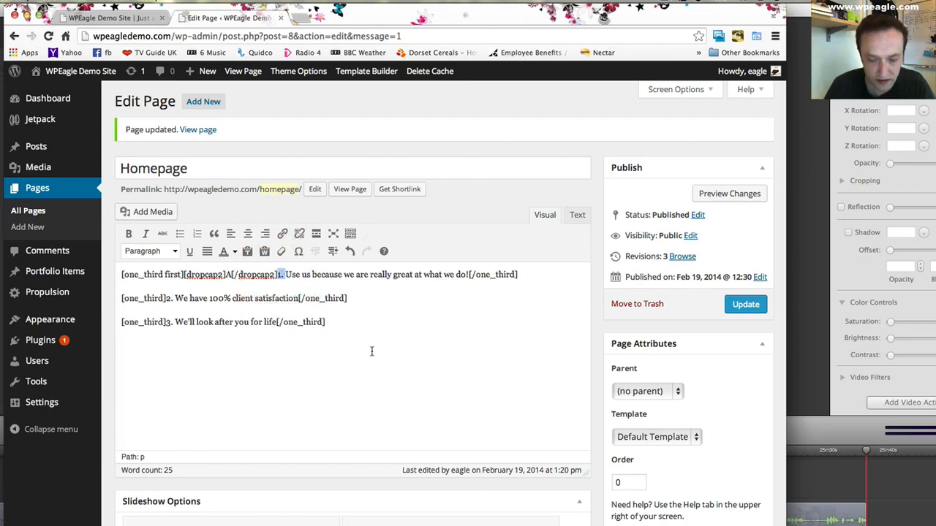
{"action": "key", "text": "BackSpace"}
{"action": "type", "text": "A"}
{"action": "key", "text": "BackSpace"}
{"action": "type", "text": "1."}
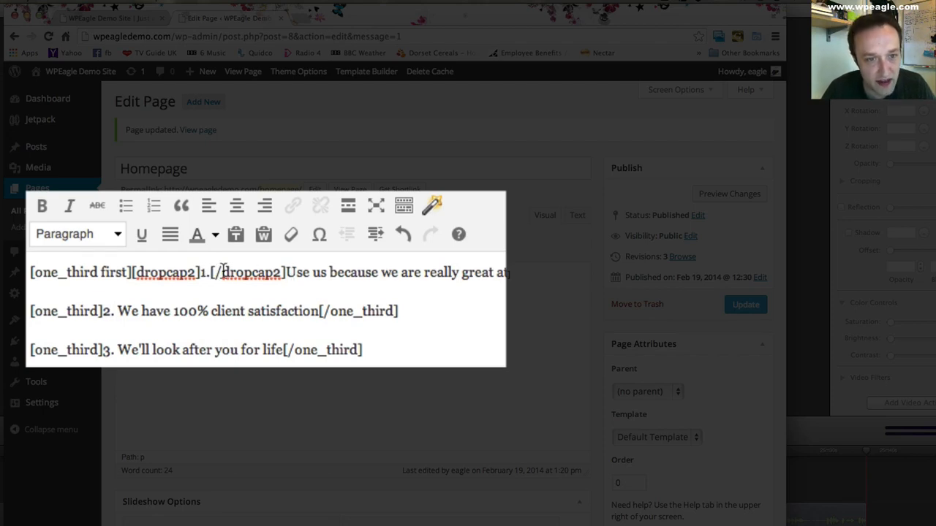
- Copy the first column's complete dropcap2 shortcode over the plain numbers "2." and "3." in the second and third columns
{"action": "left_click", "coordinate": [105, 311]}
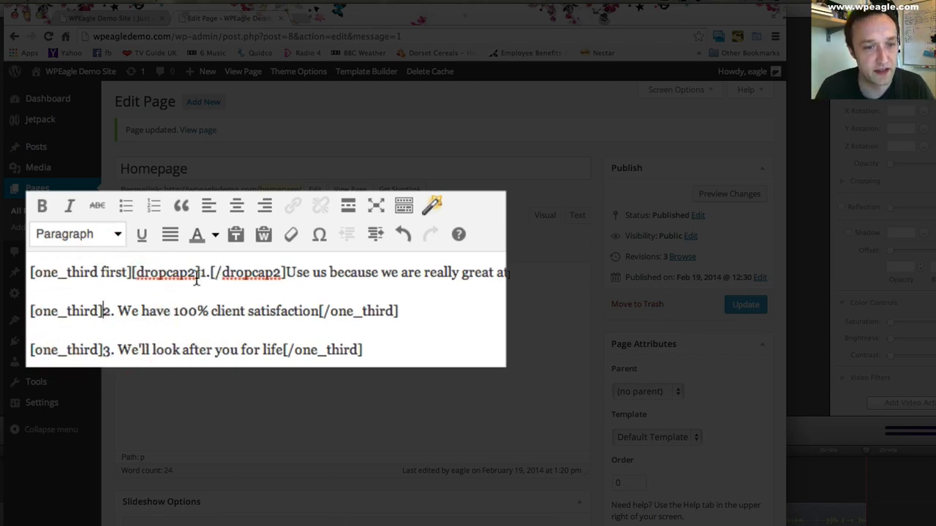
{"action": "double_click", "coordinate": [148, 269]}
{"action": "left_click", "coordinate": [198, 286]}
{"action": "left_click_drag", "start_coordinate": [286, 272], "coordinate": [132, 272]}
{"action": "key", "text": "ctrl+c"}
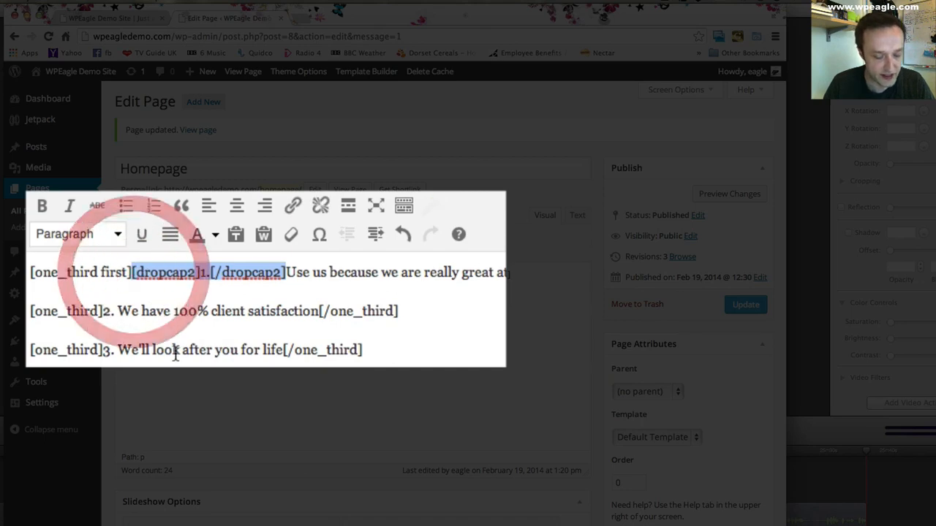
{"action": "left_click_drag", "start_coordinate": [113, 311], "coordinate": [101, 312]}
{"action": "key", "text": "ctrl+v"}
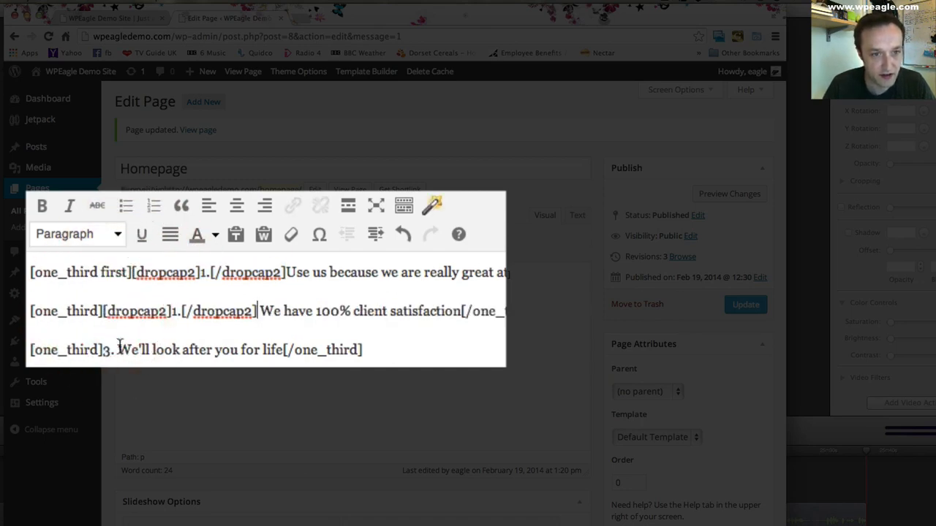
{"action": "left_click_drag", "start_coordinate": [115, 349], "coordinate": [99, 350]}
{"action": "key", "text": "ctrl+v"}
- Change the dropcap number to 2 in the second column and 3 in the third column
{"action": "left_click", "coordinate": [179, 311]}
{"action": "key", "text": "BackSpace"}
{"action": "type", "text": "2"}
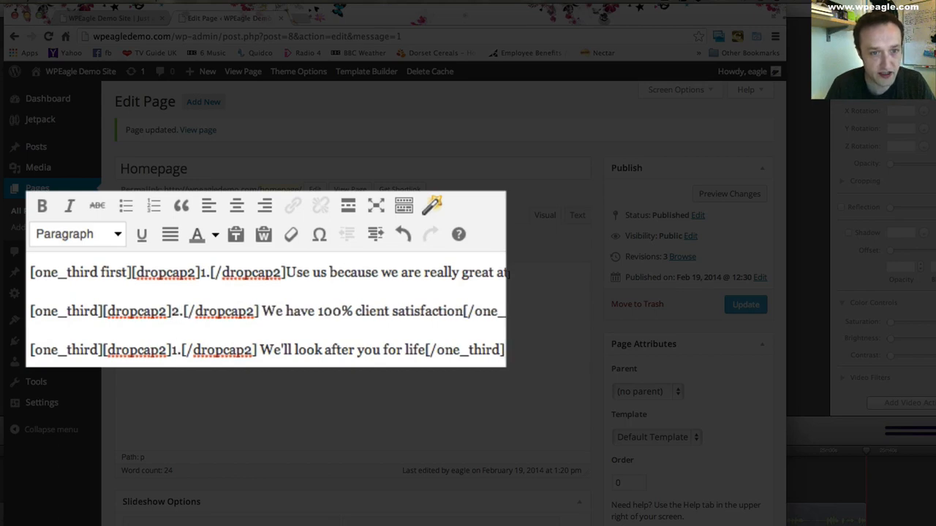
{"action": "left_click", "coordinate": [176, 350]}
{"action": "key", "text": "BackSpace"}
{"action": "type", "text": "3"}
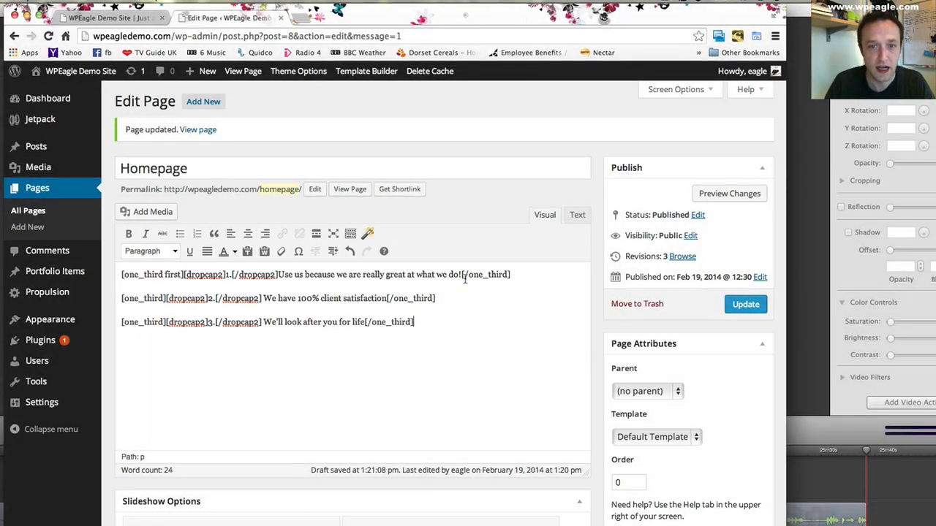
- Make the sentence after the dropcap bold in each of the three columns
{"action": "left_click_drag", "start_coordinate": [461, 274], "coordinate": [283, 283]}
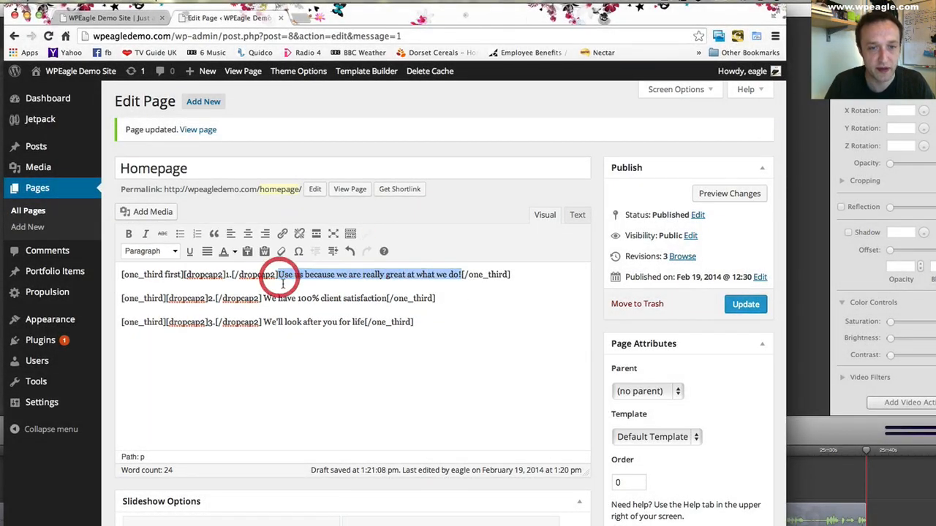
{"action": "left_click", "coordinate": [128, 233]}
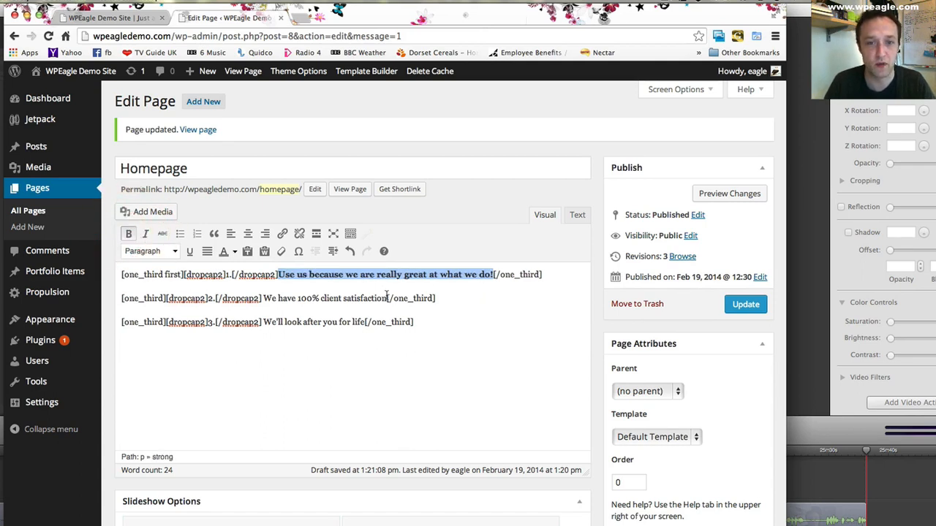
{"action": "left_click_drag", "start_coordinate": [388, 298], "coordinate": [264, 299]}
{"action": "left_click", "coordinate": [128, 233]}
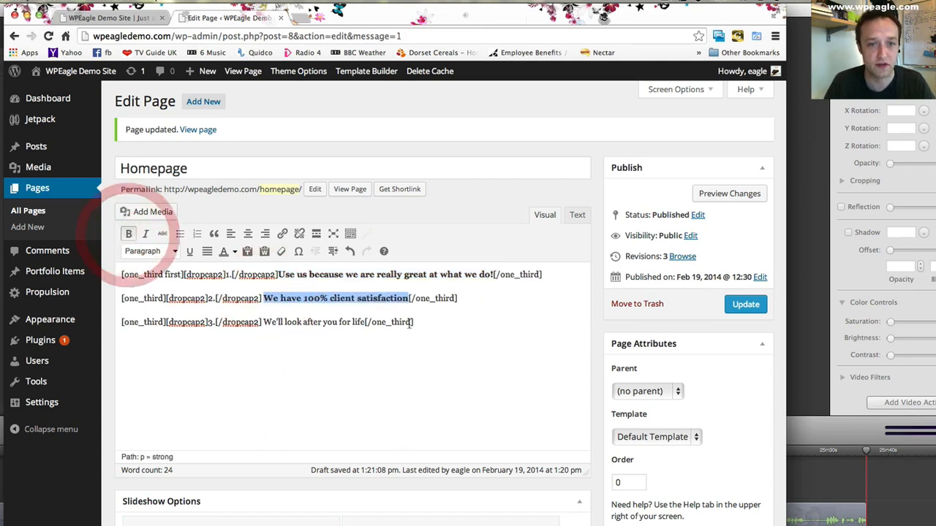
{"action": "left_click_drag", "start_coordinate": [364, 322], "coordinate": [262, 323]}
{"action": "left_click", "coordinate": [129, 234]}
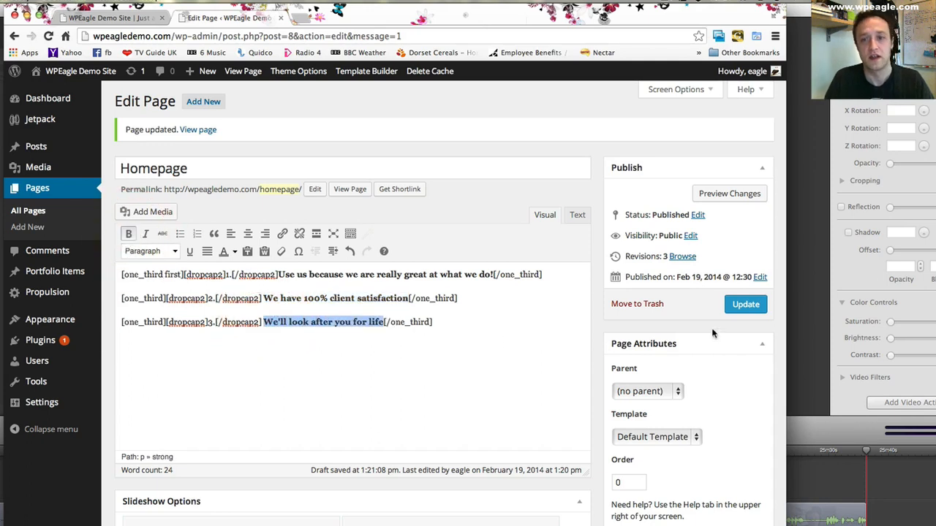
- Update the Homepage and reload the front page to check the numbered dropcaps and bold text
{"action": "left_click", "coordinate": [739, 305]}
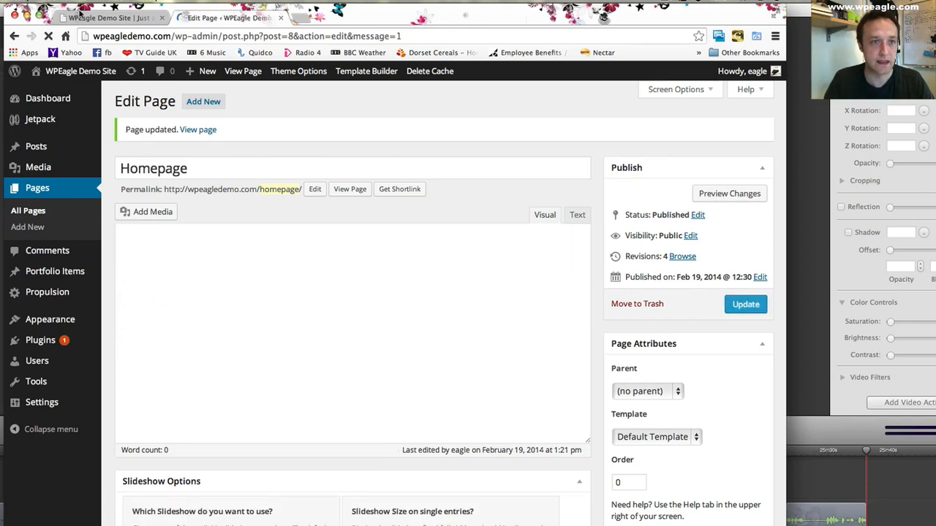
{"action": "left_click", "coordinate": [84, 17]}
{"action": "left_click", "coordinate": [48, 36]}
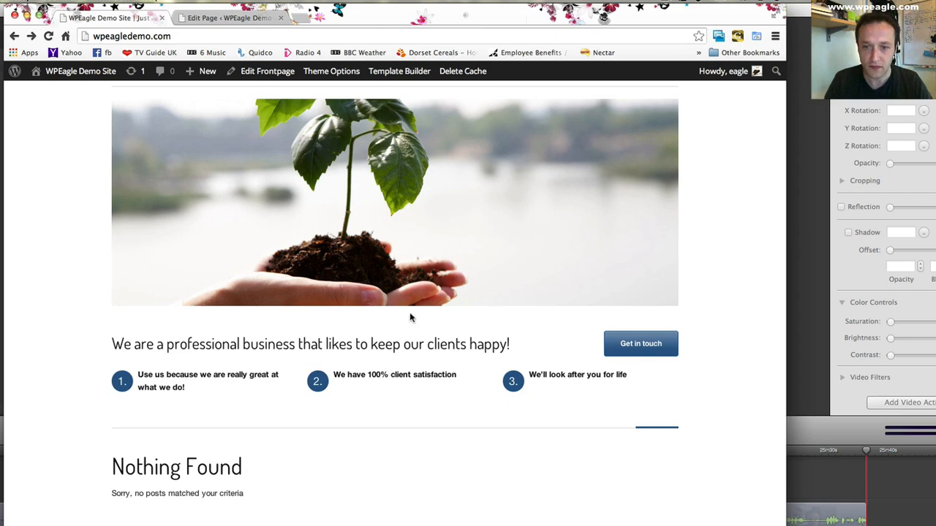
- Return to the WordPress admin and open the Frontpage template in the Propulsion Template Builder
{"action": "left_click", "coordinate": [219, 18]}
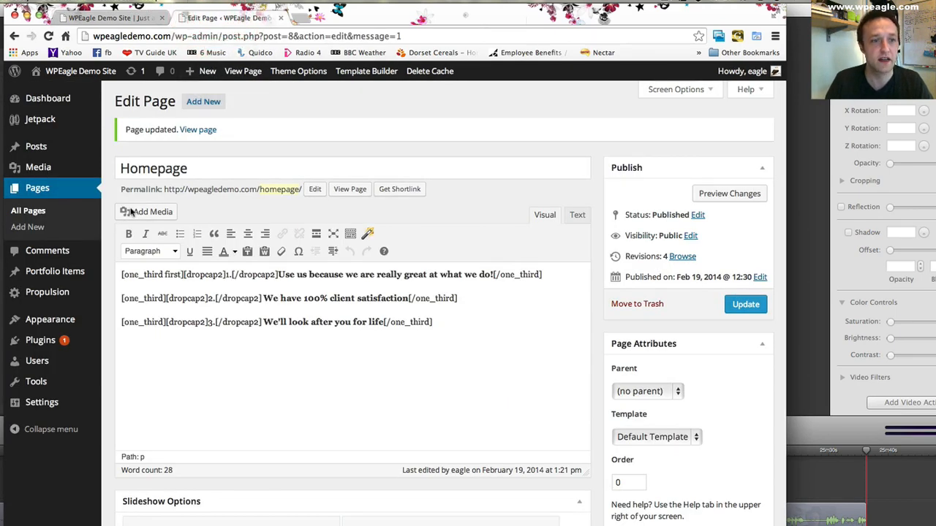
{"action": "mouse_move", "coordinate": [66, 277]}
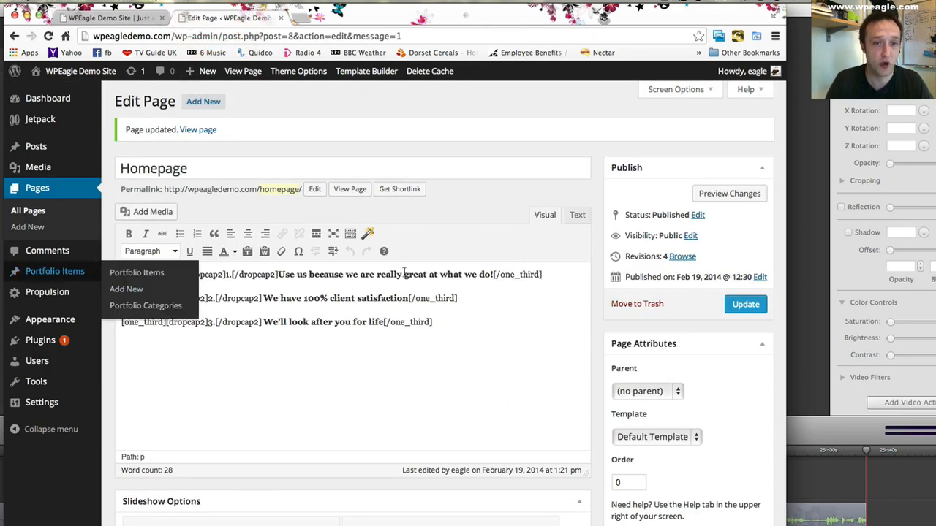
{"action": "scroll", "coordinate": [268, 313], "scroll_direction": "down", "scroll_amount": 5}
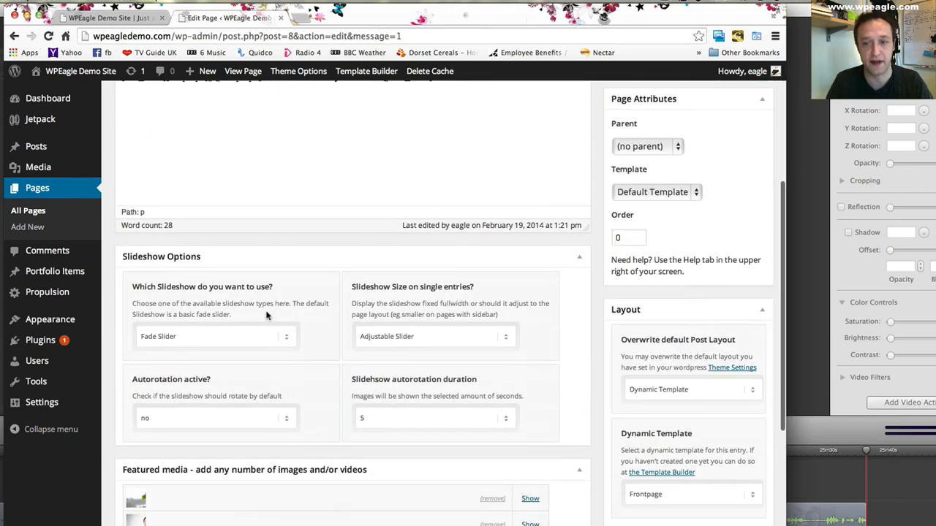
{"action": "scroll", "coordinate": [271, 314], "scroll_direction": "up", "scroll_amount": 5}
{"action": "mouse_move", "coordinate": [66, 292]}
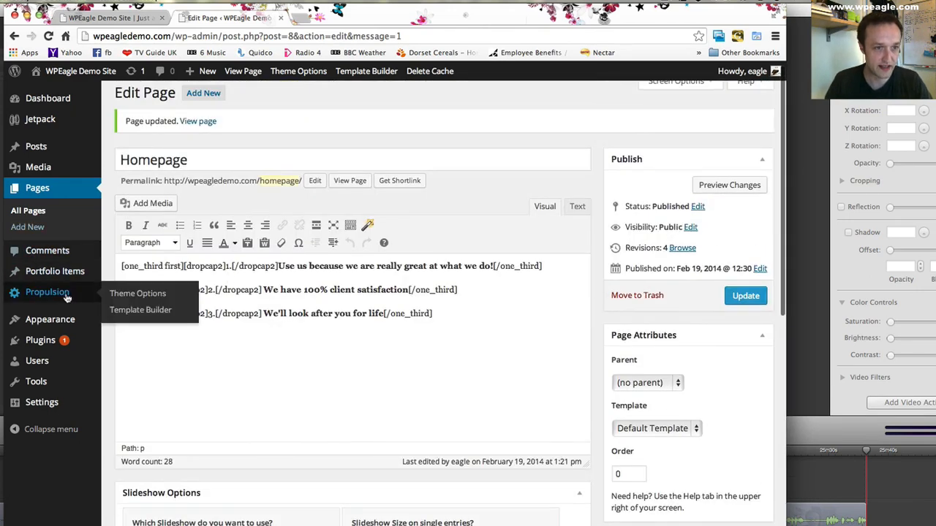
{"action": "left_click", "coordinate": [175, 315]}
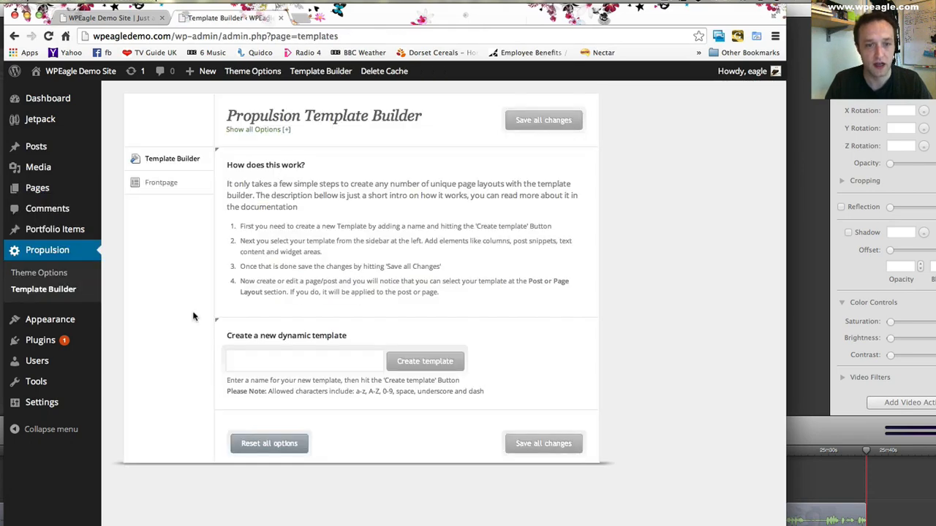
{"action": "left_click", "coordinate": [163, 182]}
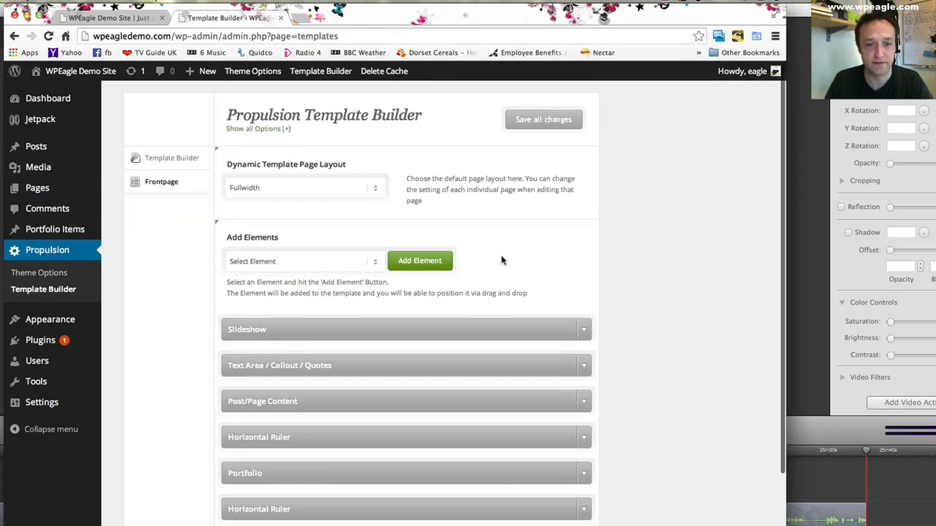
- Add a Horizontal Ruler element to the Frontpage template
{"action": "scroll", "coordinate": [485, 407], "scroll_direction": "down", "scroll_amount": 1}
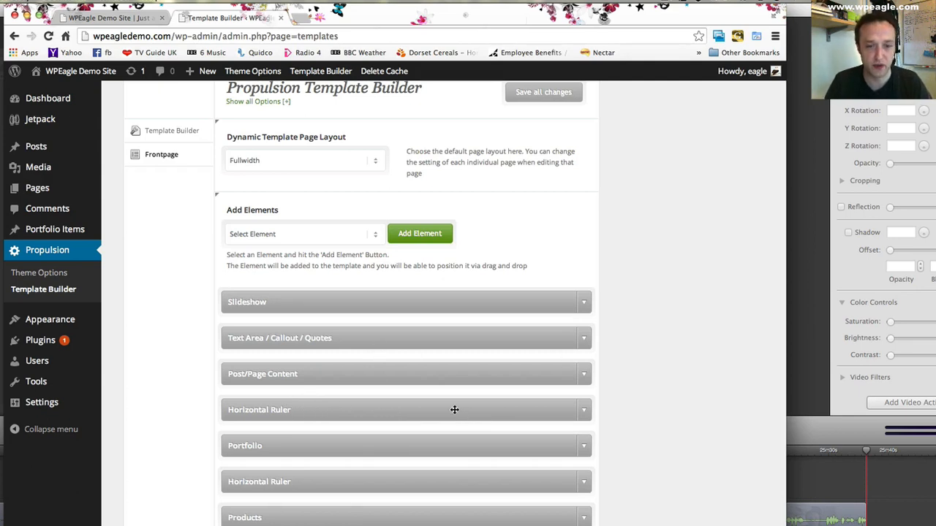
{"action": "left_click", "coordinate": [340, 236]}
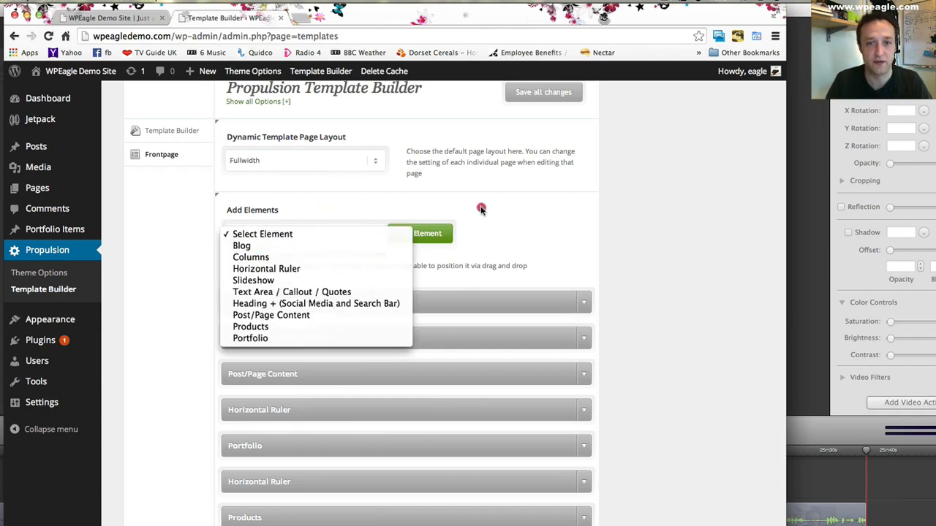
{"action": "left_click", "coordinate": [455, 209]}
{"action": "left_click", "coordinate": [283, 235]}
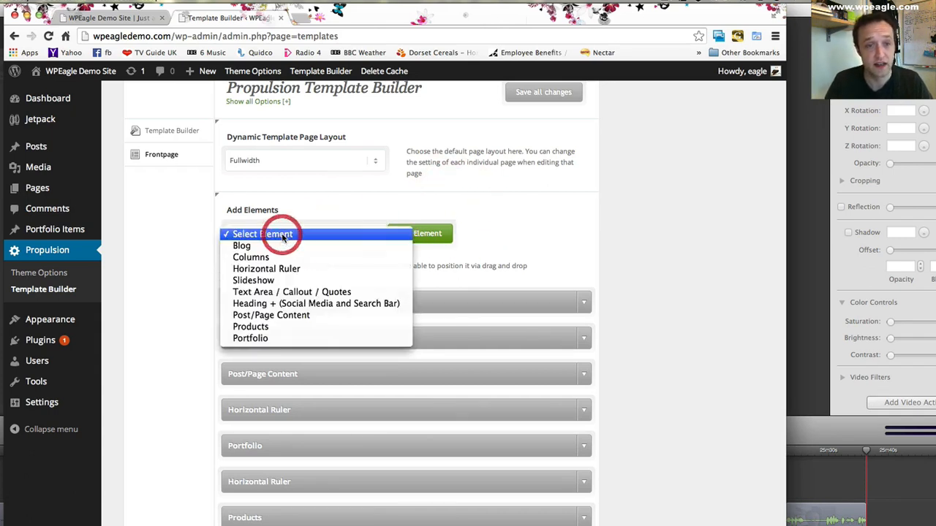
{"action": "left_click", "coordinate": [274, 266]}
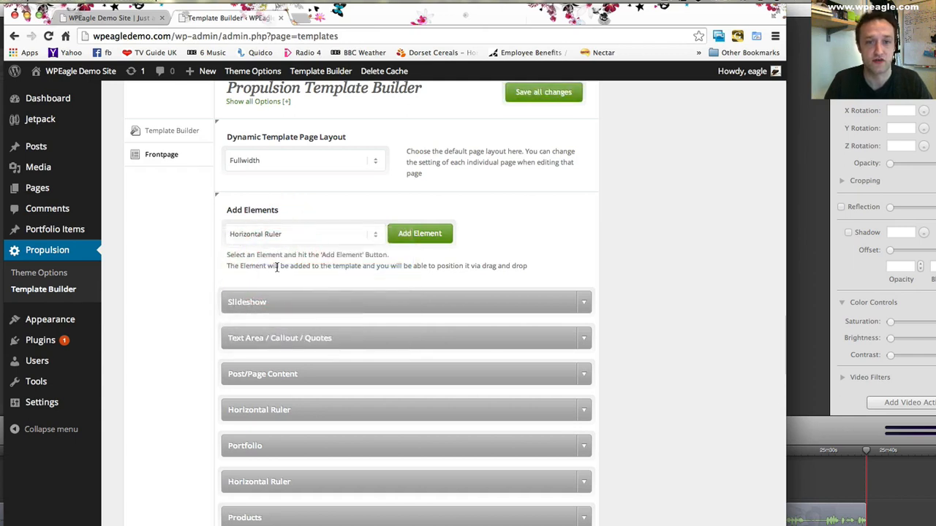
{"action": "left_click", "coordinate": [431, 239]}
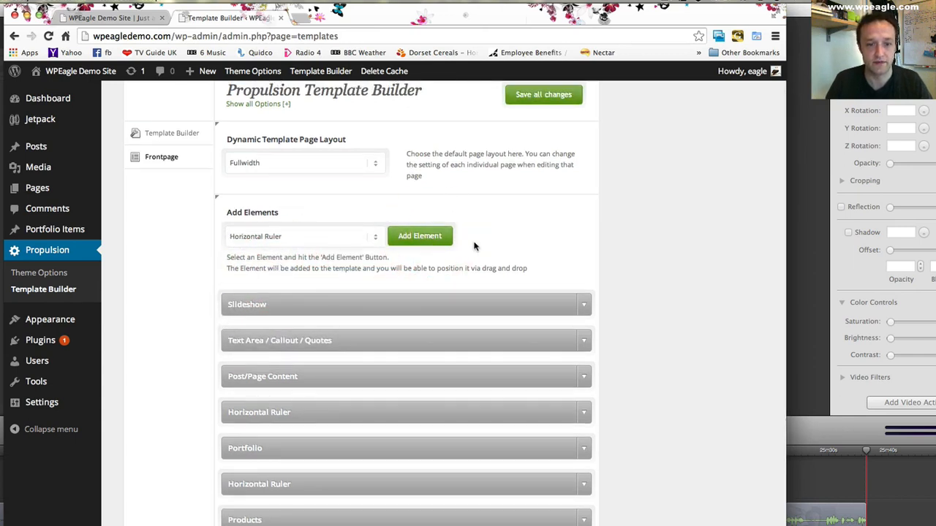
- Add another Horizontal Ruler and place the two new rulers directly before and after the Text Area / Callout / Quotes element
{"action": "scroll", "coordinate": [474, 246], "scroll_direction": "down", "scroll_amount": 3}
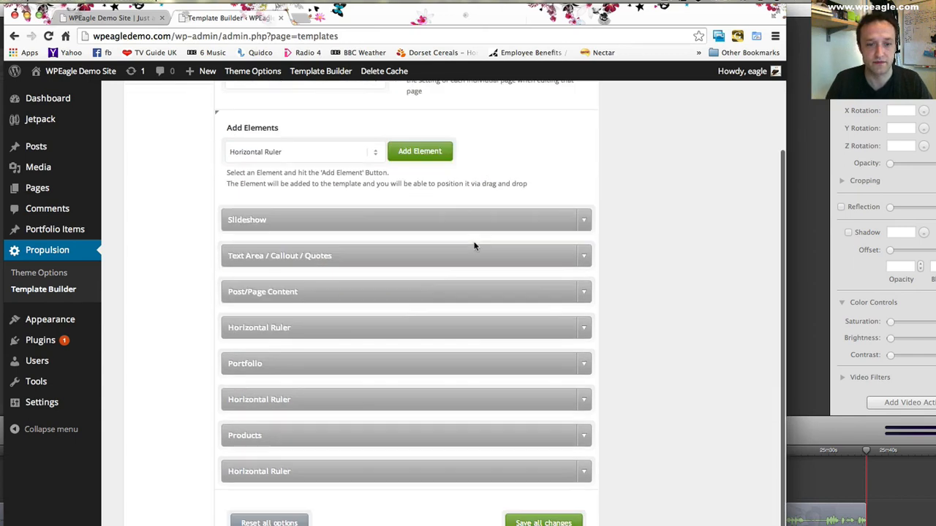
{"action": "left_click", "coordinate": [431, 155]}
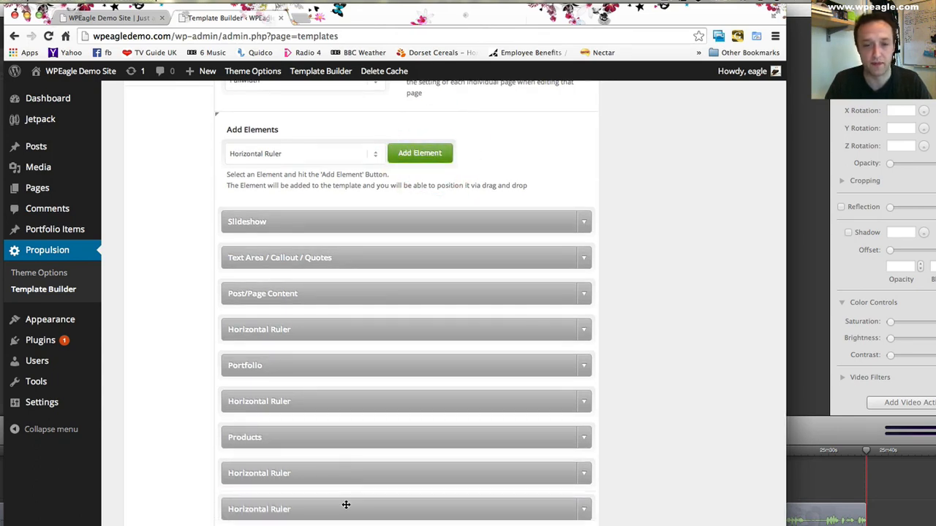
{"action": "left_click_drag", "start_coordinate": [348, 509], "coordinate": [351, 252]}
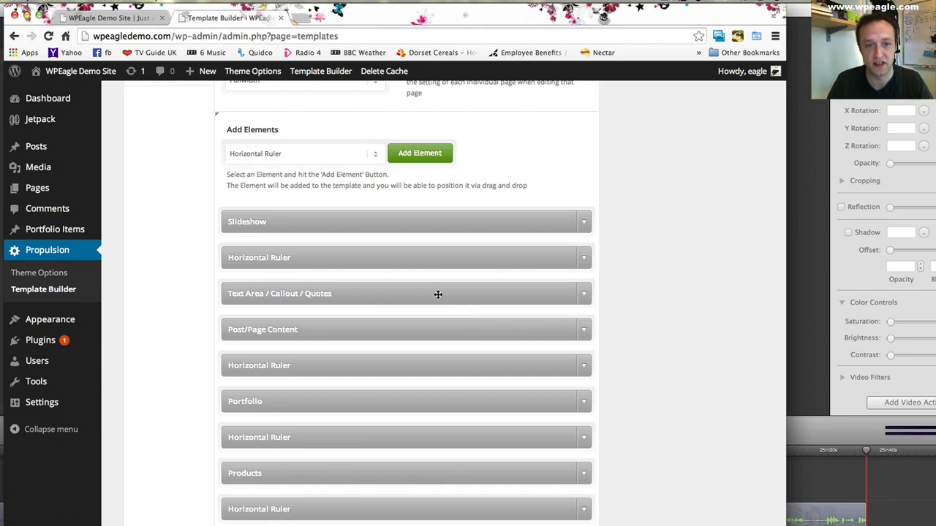
{"action": "left_click_drag", "start_coordinate": [288, 512], "coordinate": [292, 327]}
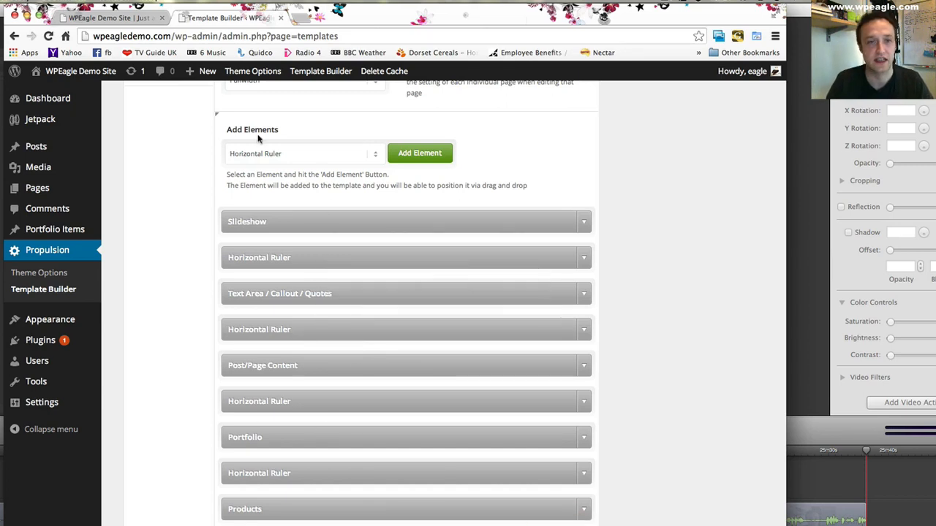
- Review the front page from the slideshow down to the Products section, checking the rulers around the callout and the numbered columns
{"action": "left_click", "coordinate": [91, 17]}
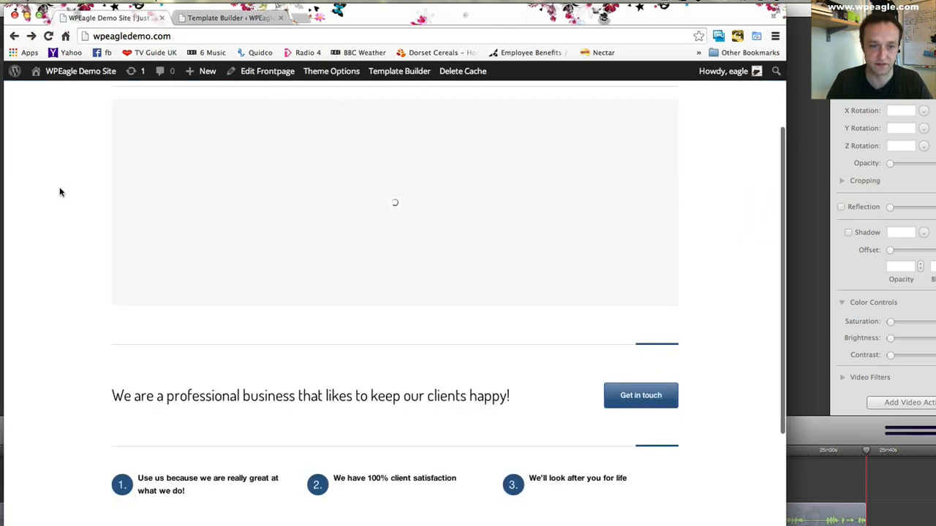
{"action": "scroll", "coordinate": [70, 197], "scroll_direction": "down", "scroll_amount": 2}
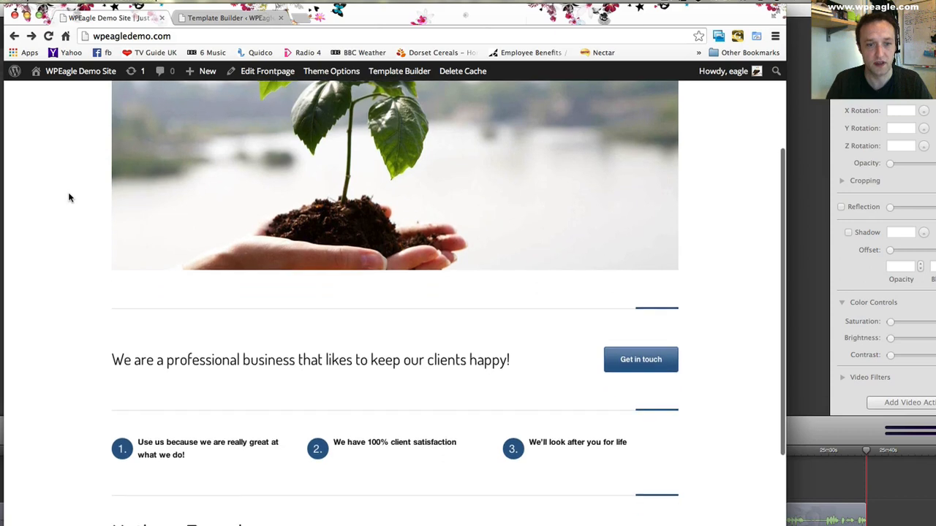
{"action": "scroll", "coordinate": [69, 197], "scroll_direction": "down", "scroll_amount": 1}
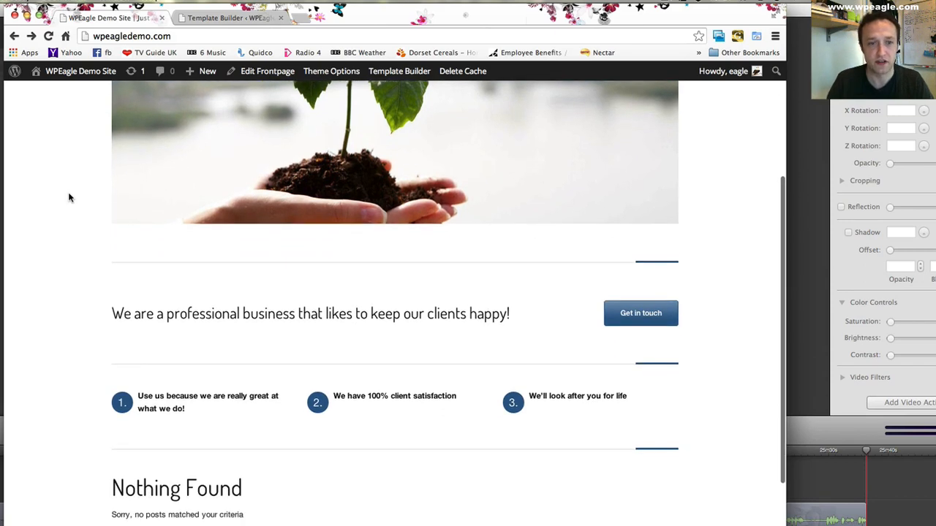
{"action": "scroll", "coordinate": [69, 198], "scroll_direction": "down", "scroll_amount": 1}
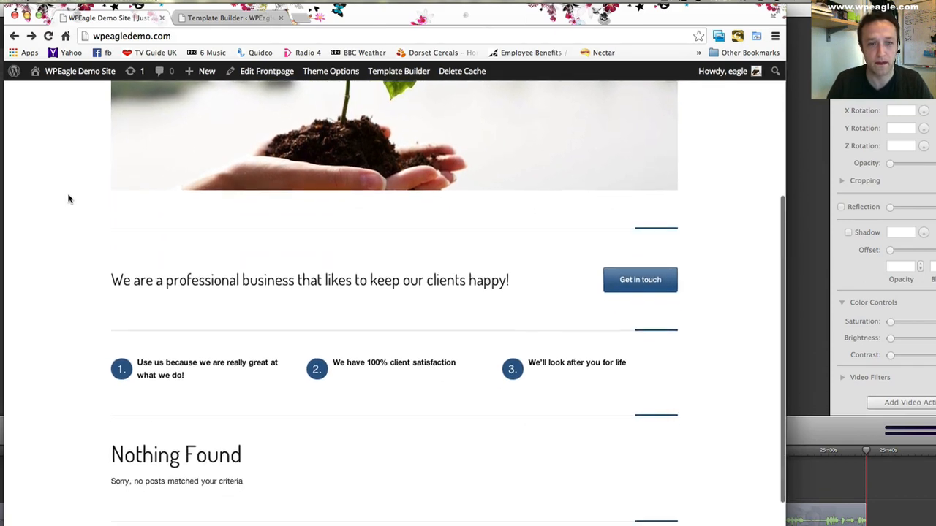
{"action": "scroll", "coordinate": [80, 212], "scroll_direction": "down", "scroll_amount": 2}
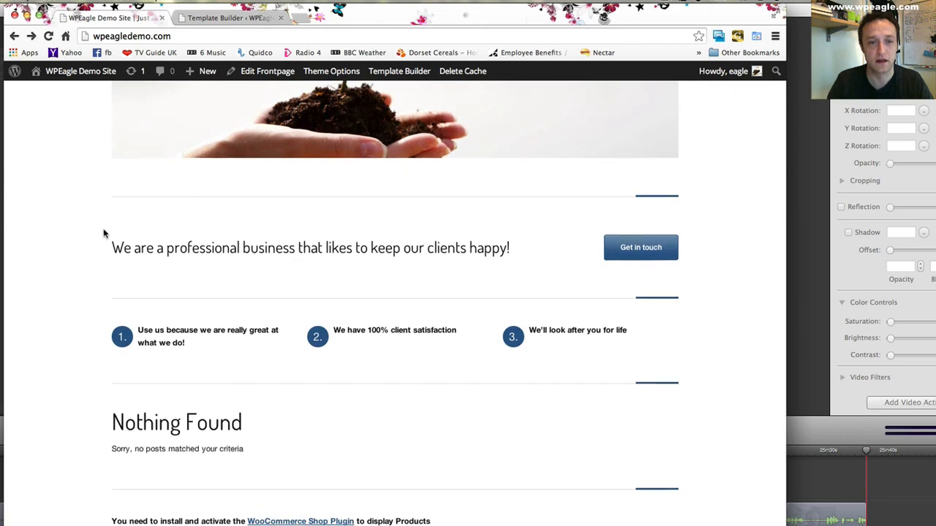
{"action": "scroll", "coordinate": [103, 233], "scroll_direction": "down", "scroll_amount": 1}
{"action": "scroll", "coordinate": [104, 232], "scroll_direction": "down", "scroll_amount": 1}
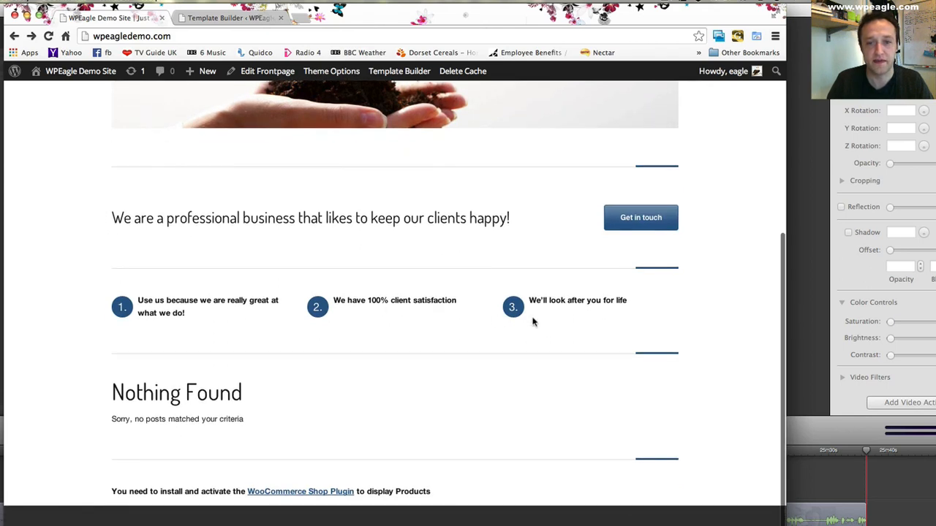
- Return to the WordPress admin and open the Homepage for editing from the list of pages
{"action": "left_click", "coordinate": [220, 19]}
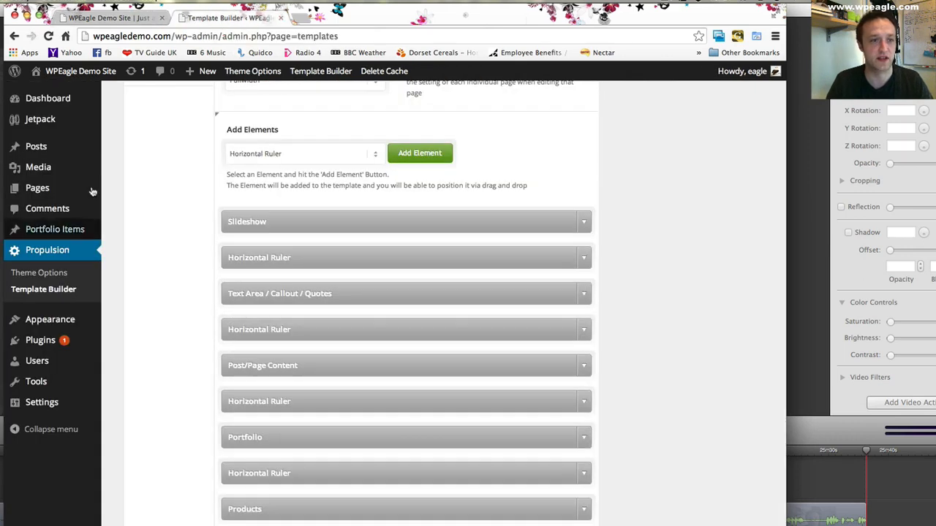
{"action": "mouse_move", "coordinate": [73, 188]}
{"action": "left_click", "coordinate": [130, 189]}
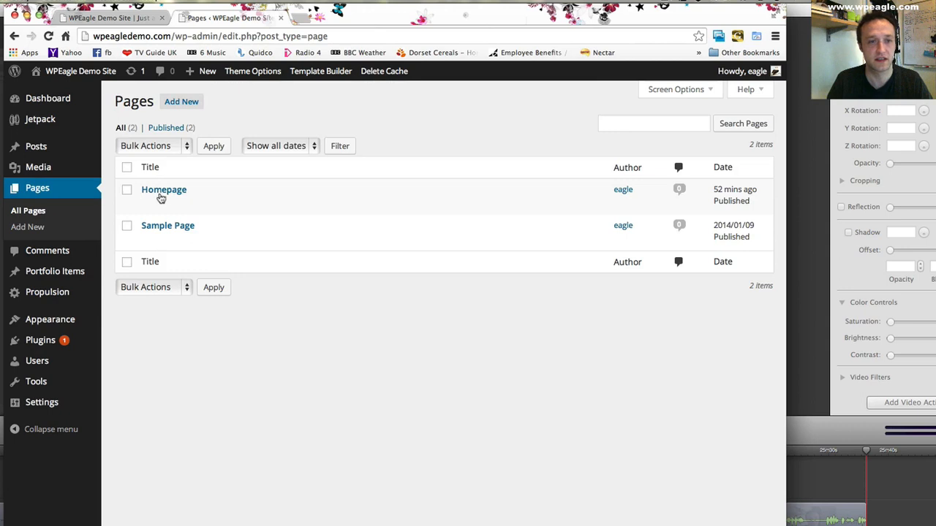
{"action": "left_click", "coordinate": [176, 191]}
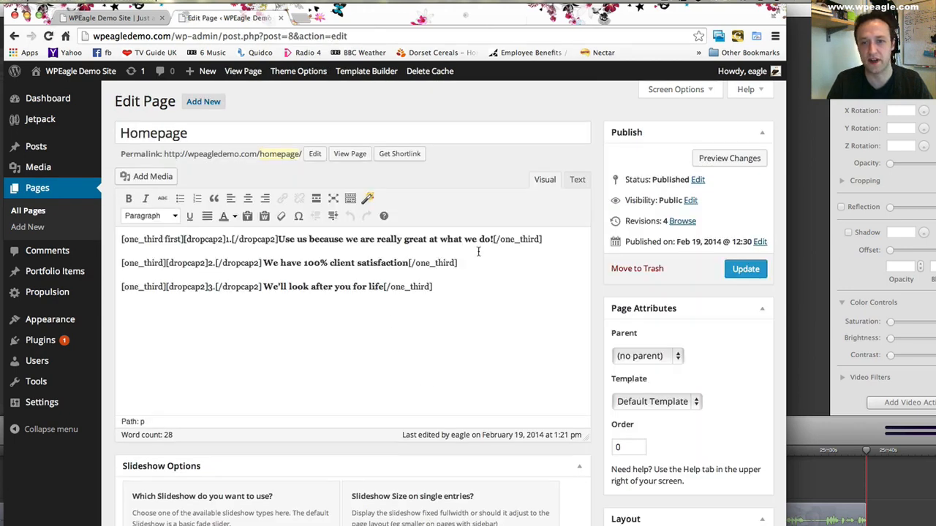
- Add a new line reading "Find out more" below the bold text of the first column, before its closing shortcode
{"action": "left_click", "coordinate": [494, 239]}
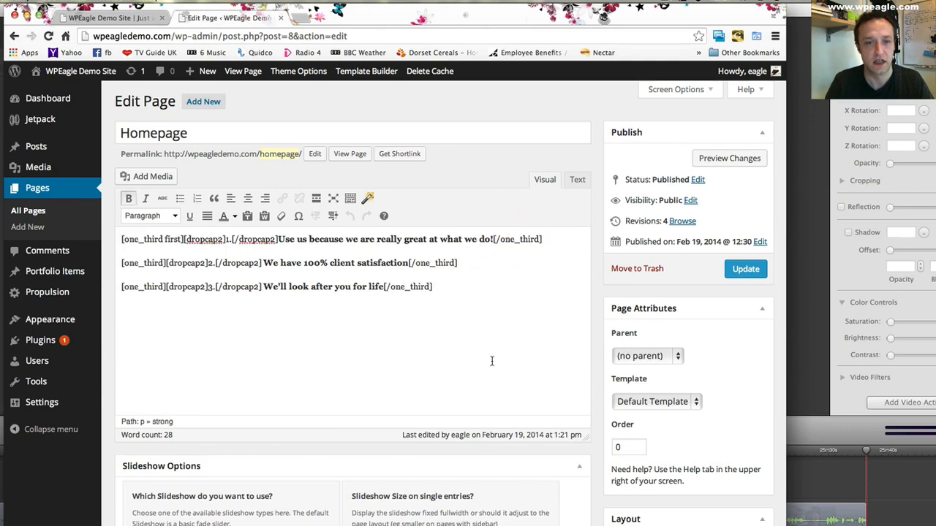
{"action": "key", "text": "Return"}
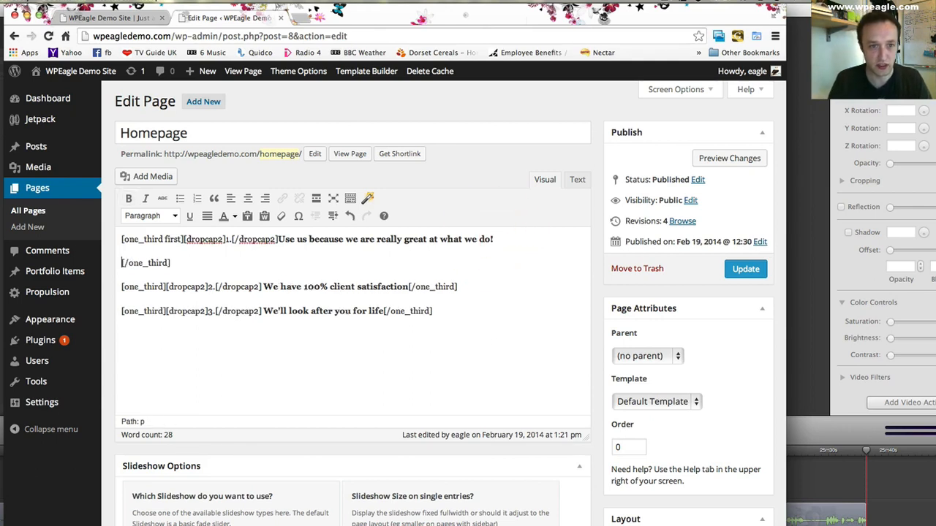
{"action": "type", "text": "Find "}
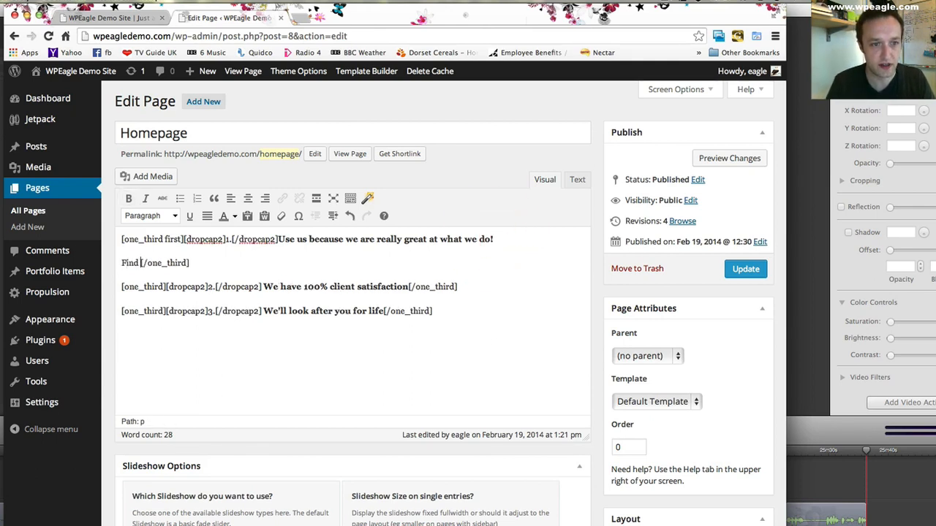
{"action": "type", "text": "out more"}
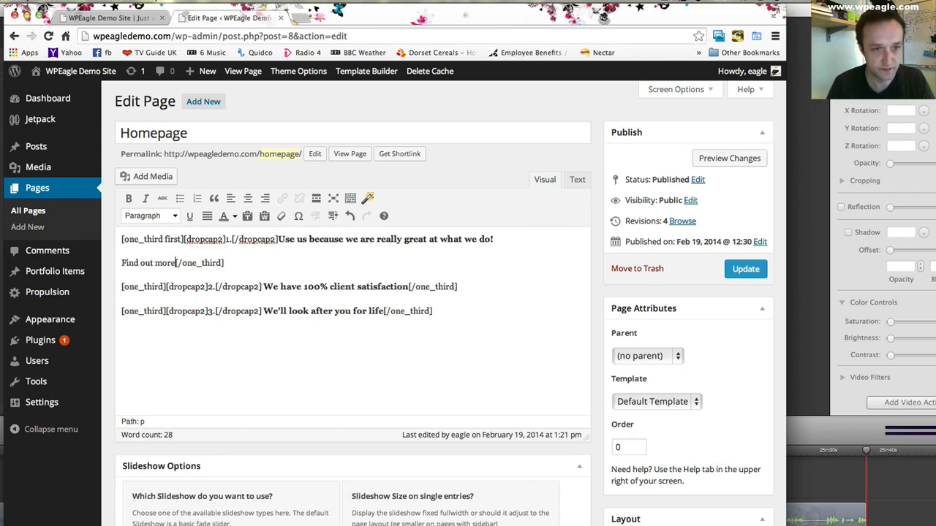
- Link the first column's "Find out more" text to the existing Sample Page
{"action": "left_click_drag", "start_coordinate": [176, 263], "coordinate": [117, 263]}
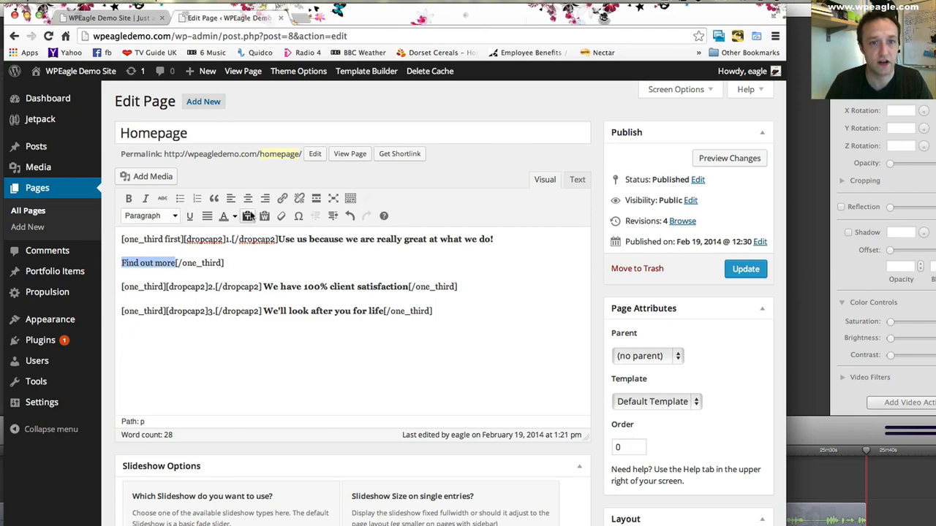
{"action": "left_click", "coordinate": [283, 199]}
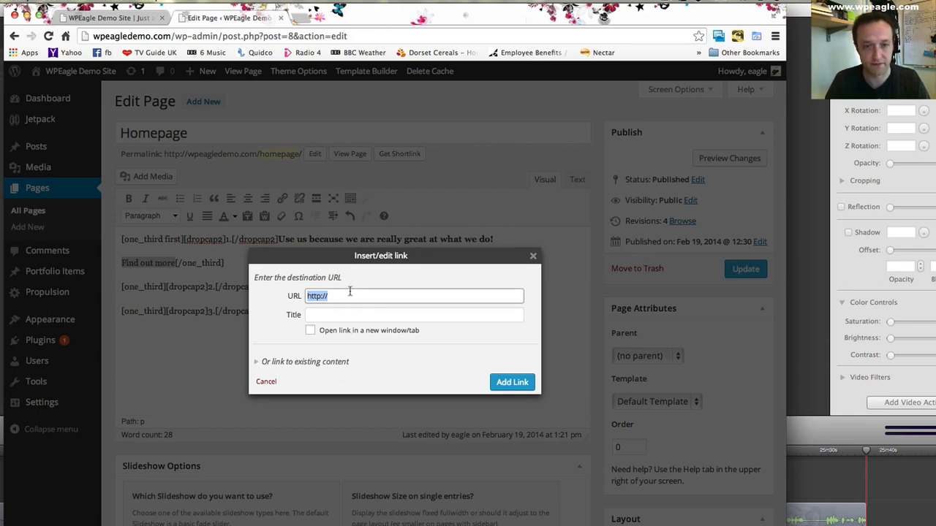
{"action": "left_click", "coordinate": [261, 362]}
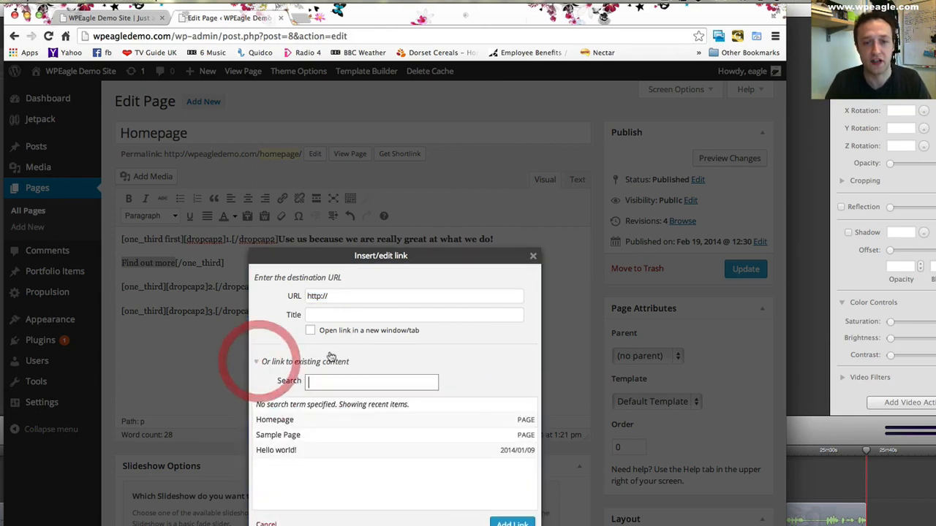
{"action": "left_click", "coordinate": [294, 436]}
{"action": "left_click", "coordinate": [508, 522]}
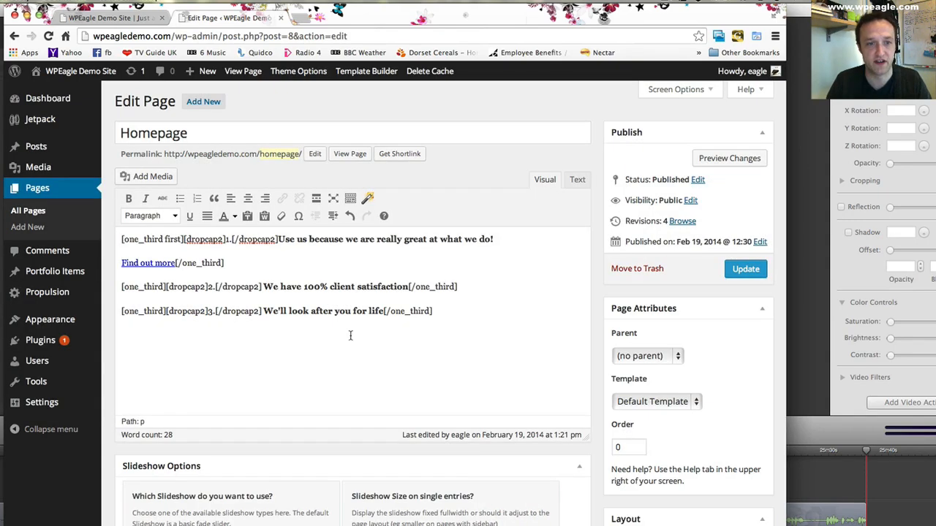
- Add a "Find out more" line below "We have 100% client satisfaction" in the second column and link it to the Sample Page
{"action": "left_click", "coordinate": [407, 285]}
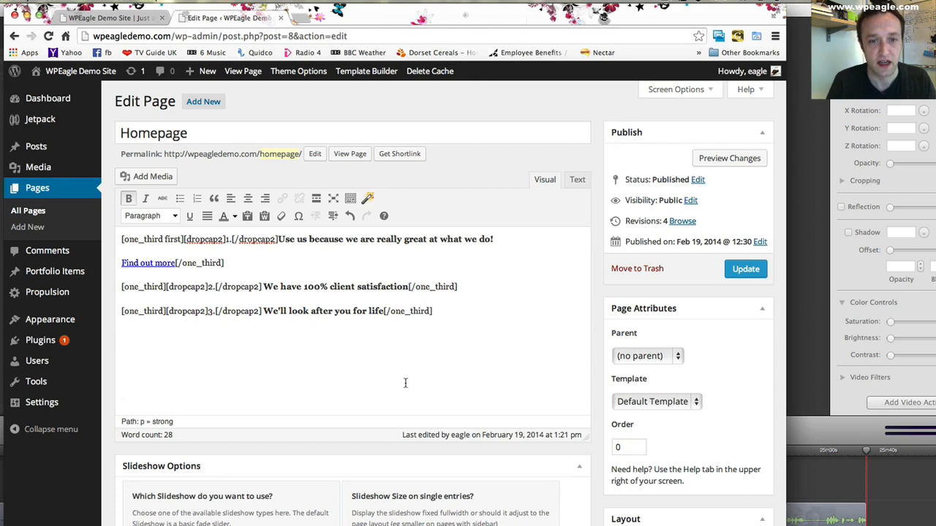
{"action": "key", "text": "Return"}
{"action": "type", "text": "Fin"}
{"action": "type", "text": "d out more[/one_third"}
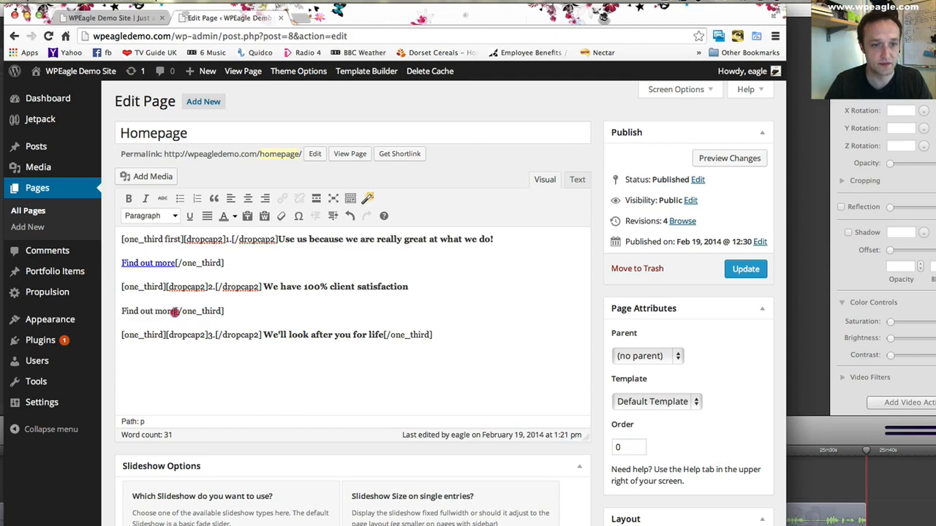
{"action": "left_click_drag", "start_coordinate": [176, 312], "coordinate": [122, 311]}
{"action": "left_click", "coordinate": [282, 198]}
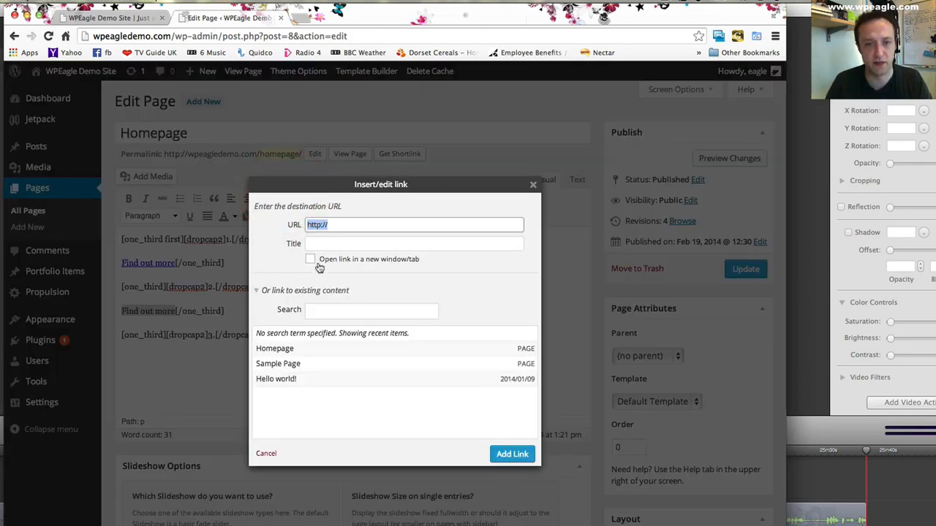
{"action": "left_click", "coordinate": [274, 363]}
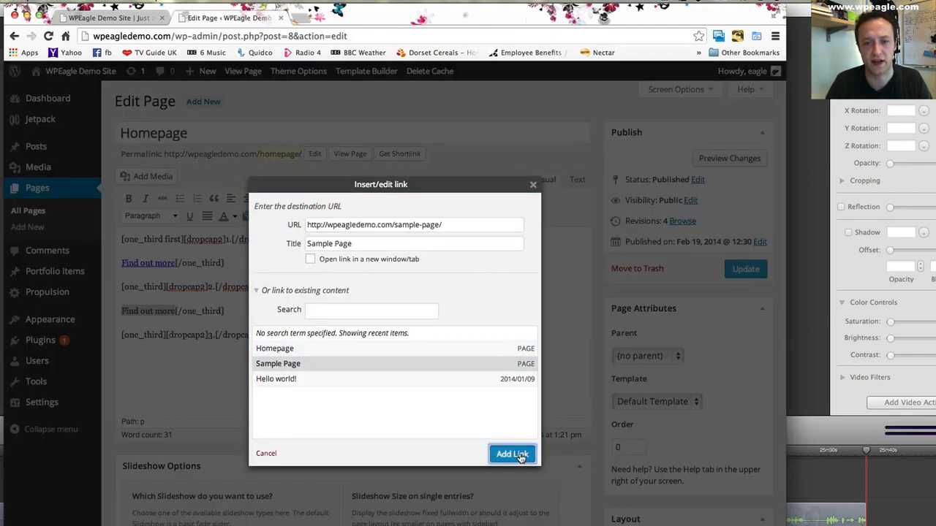
{"action": "left_click", "coordinate": [514, 454]}
- Add a non-bold "Find out more" line below "We'll look after you for life" in the third column and link it to the Sample Page
{"action": "left_click", "coordinate": [383, 335]}
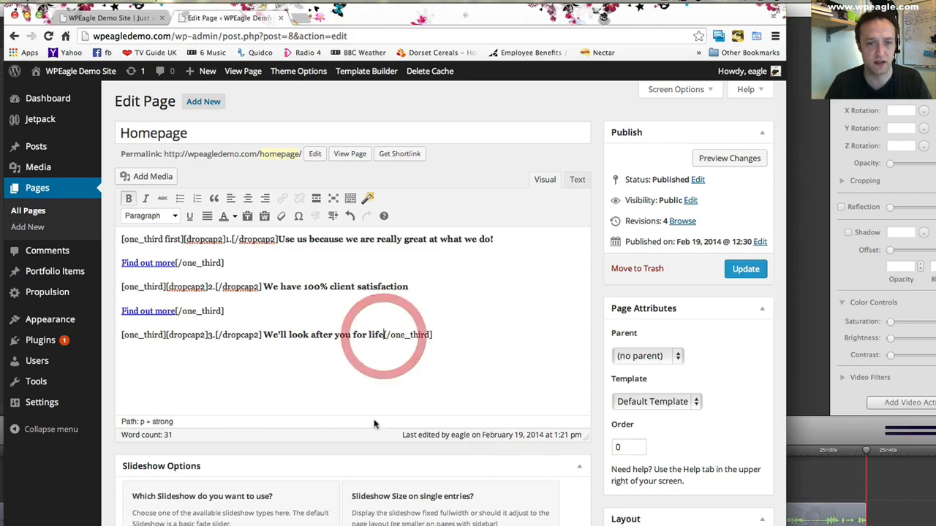
{"action": "key", "text": "Return"}
{"action": "key", "text": "ctrl+b"}
{"action": "type", "text": "Find out more[/one_third"}
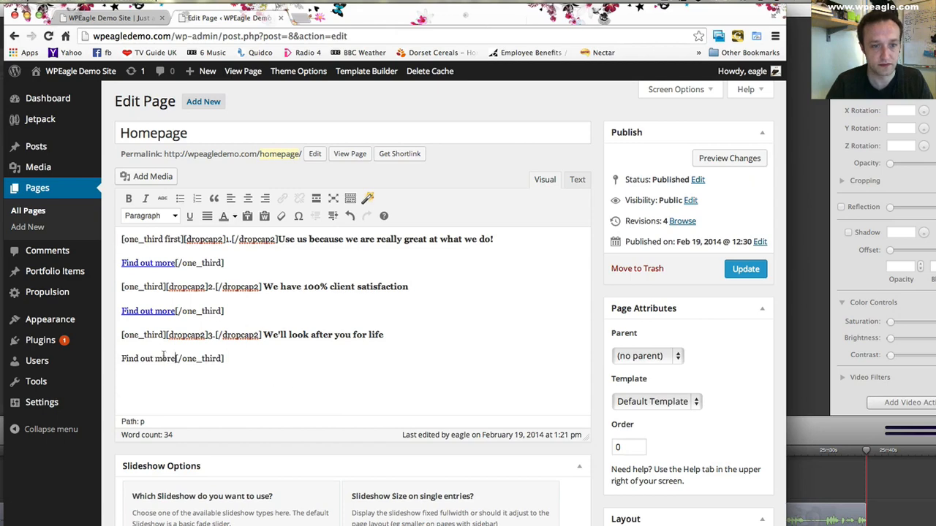
{"action": "left_click_drag", "start_coordinate": [176, 359], "coordinate": [121, 359]}
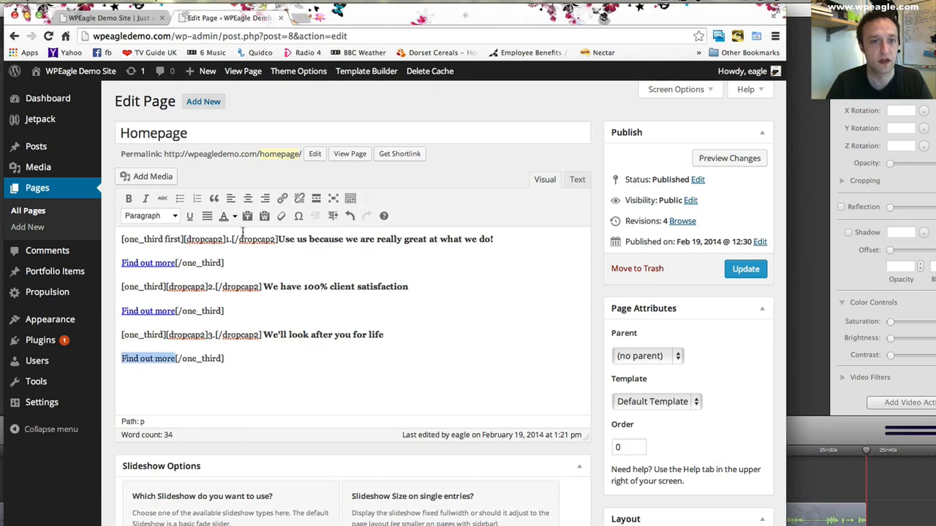
{"action": "left_click", "coordinate": [282, 198]}
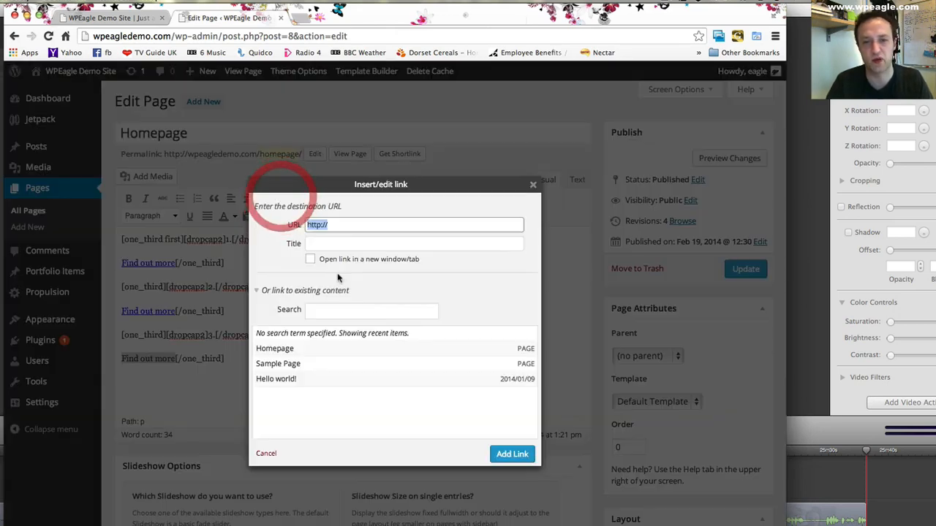
{"action": "left_click", "coordinate": [285, 366]}
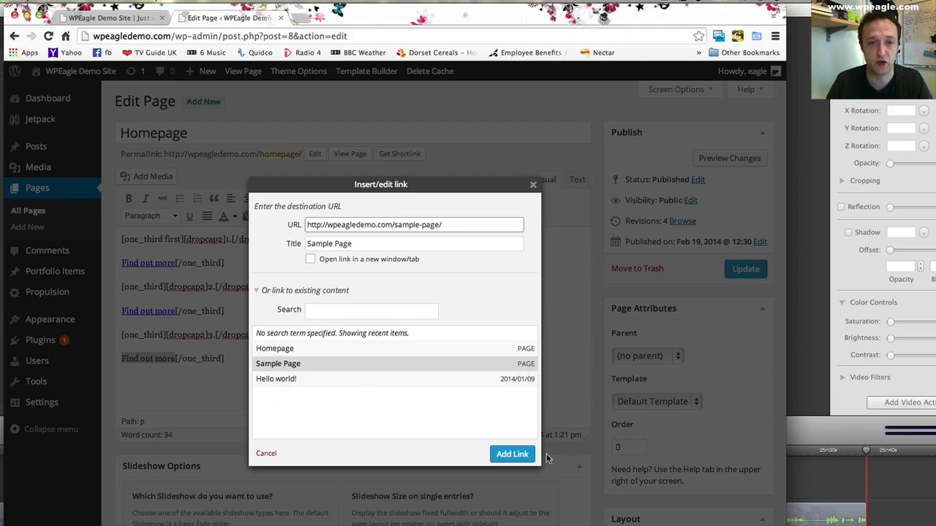
{"action": "left_click", "coordinate": [512, 454]}
- Update the Homepage and reload the front page to check the "Find out more" links in the three columns
{"action": "left_click", "coordinate": [742, 271]}
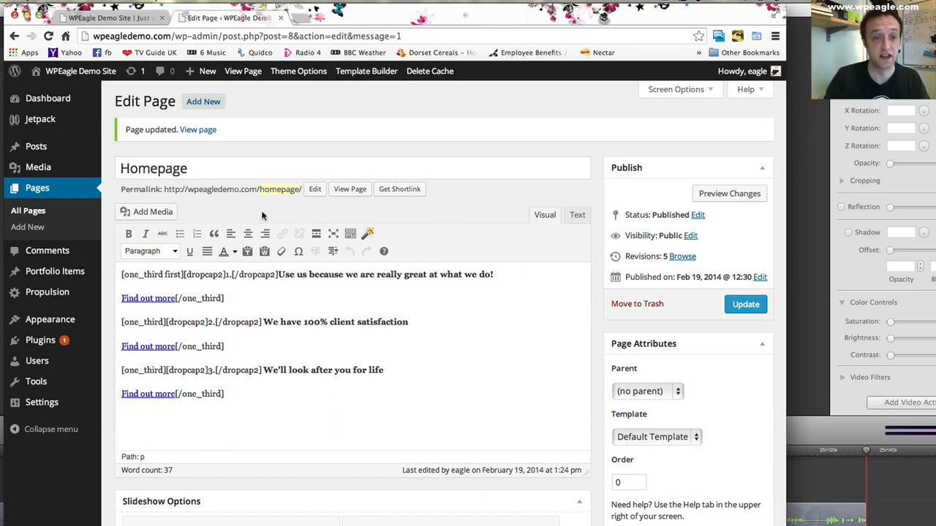
{"action": "left_click", "coordinate": [109, 17]}
{"action": "left_click", "coordinate": [48, 36]}
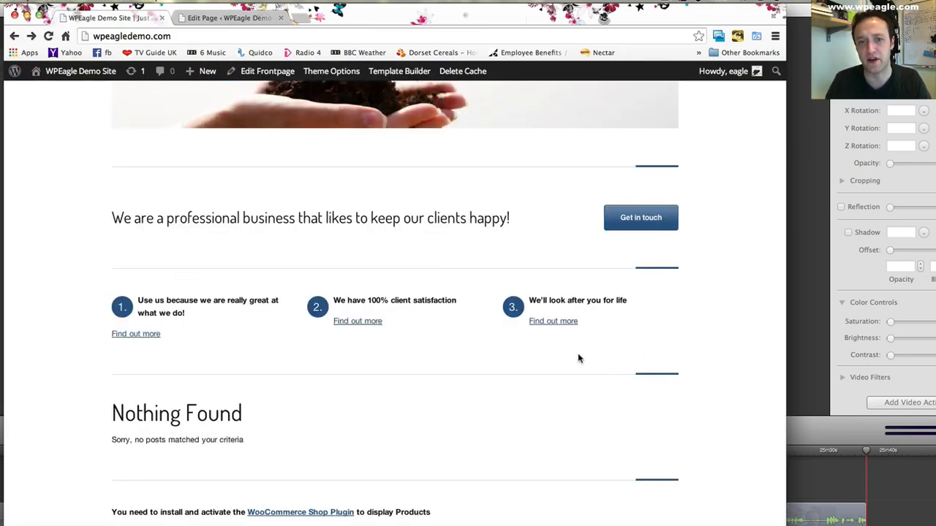
- In the Homepage editor, join the first two "Find out more" links to their bold lines, spacing the first and ending "satisfaction" with a full stop
{"action": "left_click", "coordinate": [224, 18]}
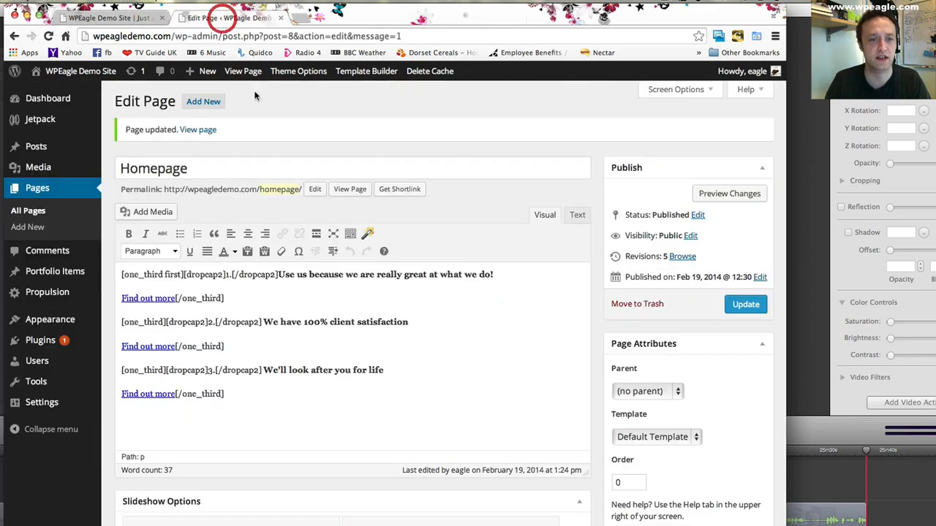
{"action": "left_click", "coordinate": [119, 298]}
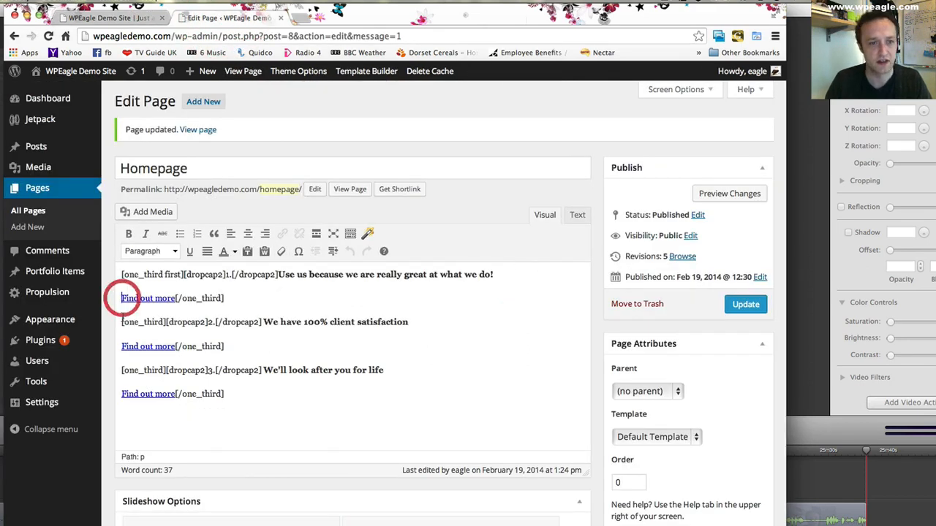
{"action": "key", "text": "BackSpace"}
{"action": "left_click", "coordinate": [121, 336]}
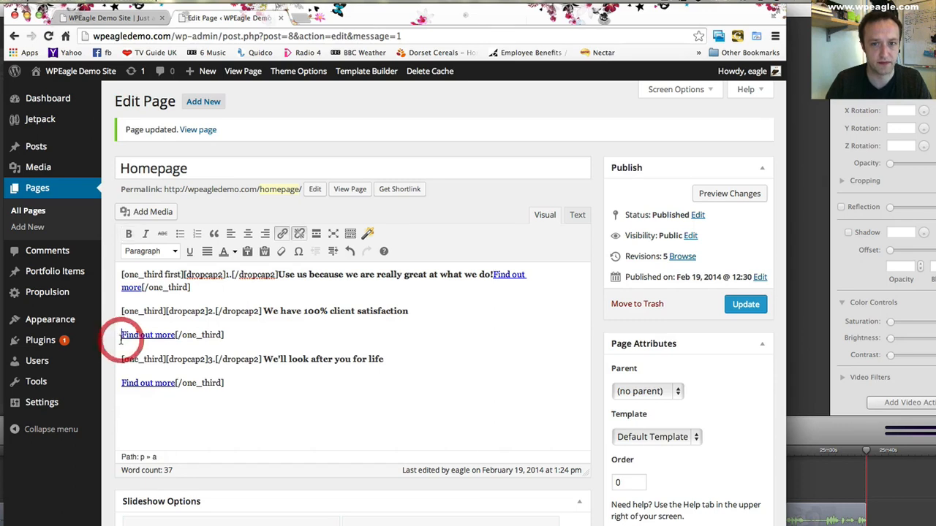
{"action": "key", "text": "BackSpace"}
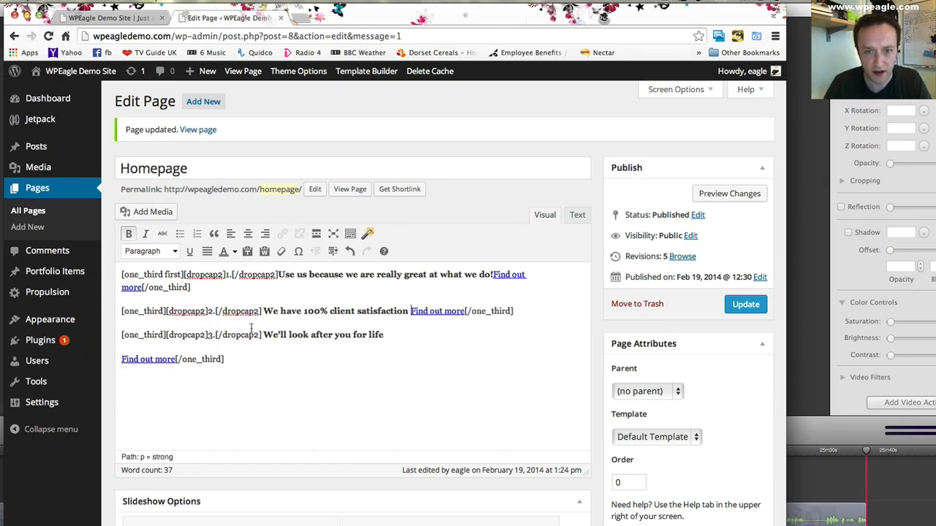
{"action": "type", "text": "."}
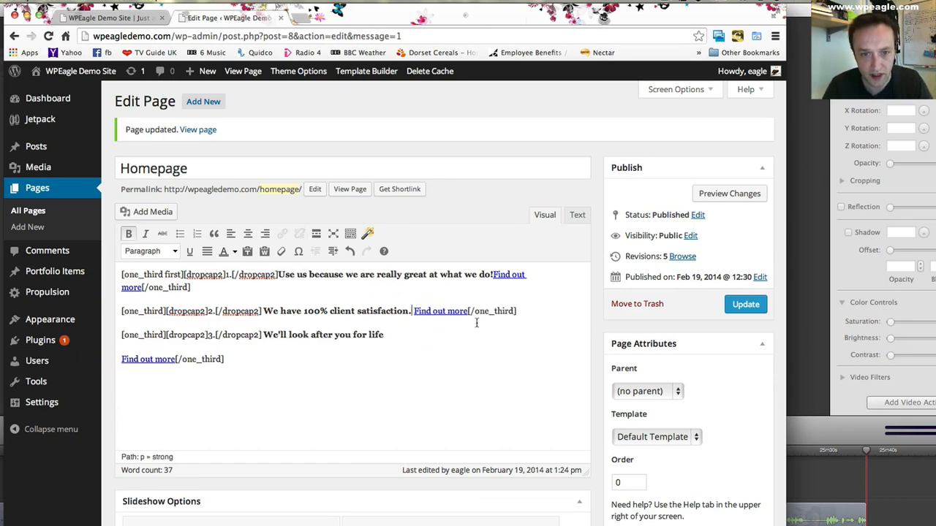
{"action": "left_click", "coordinate": [494, 275]}
- End "We'll look after you for life" with a full stop and bring the third "Find out more" link up onto that line
{"action": "left_click", "coordinate": [389, 336]}
{"action": "type", "text": "."}
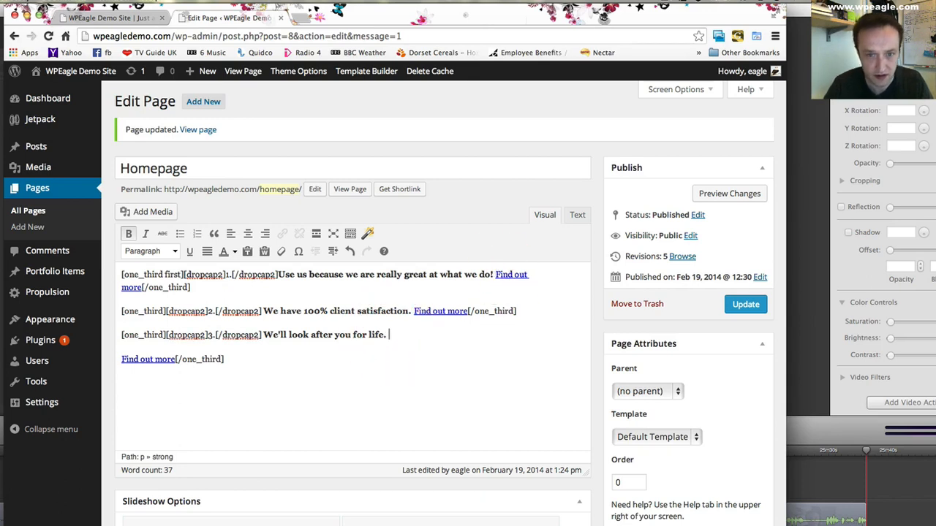
{"action": "left_click", "coordinate": [122, 359]}
{"action": "key", "text": "BackSpace"}
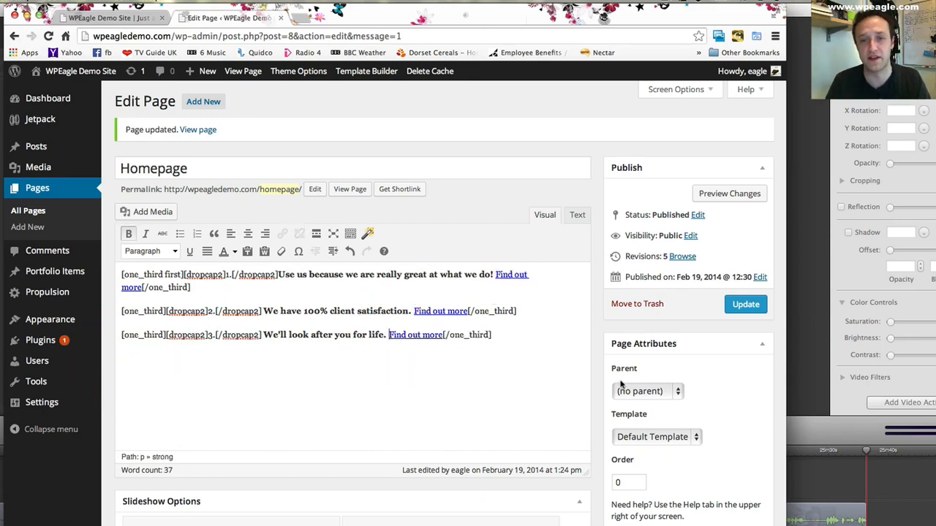
- Update the Homepage and reload the front page to check the links beside the bold lines
{"action": "left_click", "coordinate": [746, 304]}
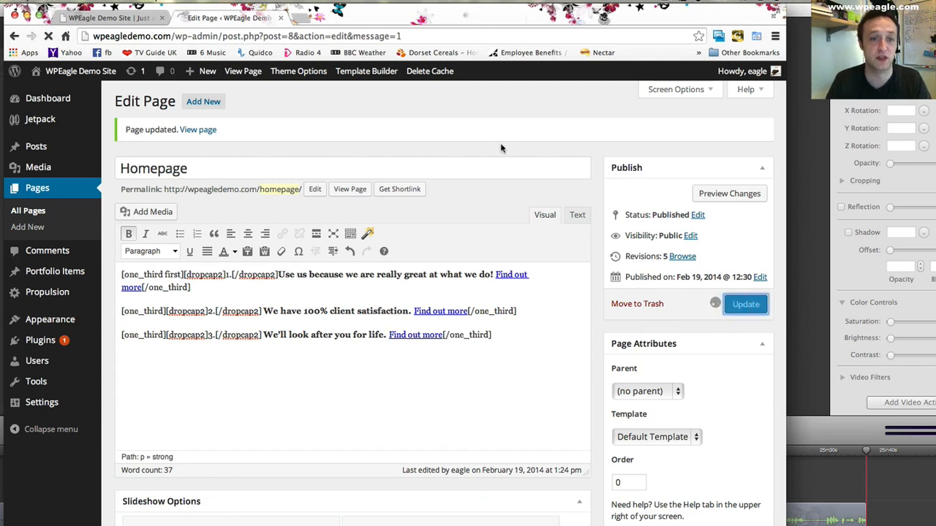
{"action": "left_click", "coordinate": [110, 18]}
{"action": "left_click", "coordinate": [48, 36]}
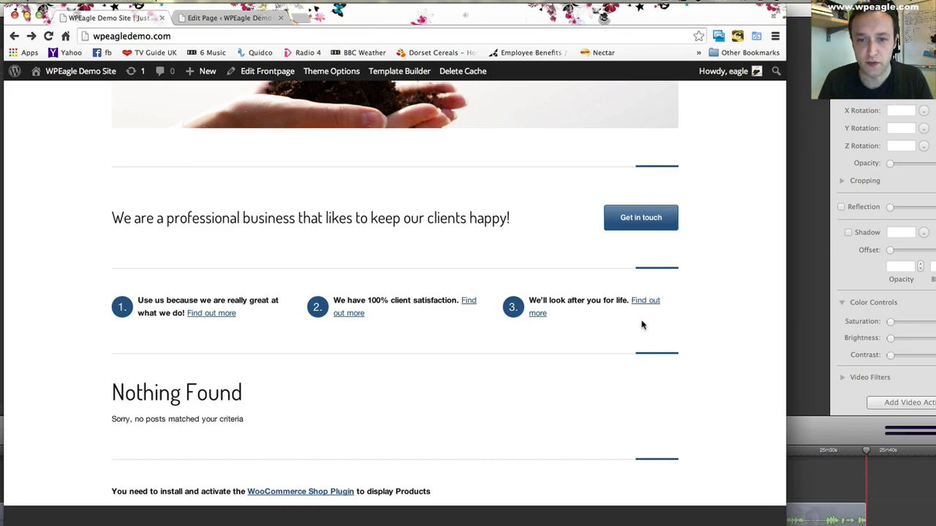
- In the Homepage editor, extend the second column's bold line to "We have 100% client satisfaction based on feedback", replacing its full stop
{"action": "left_click", "coordinate": [204, 21]}
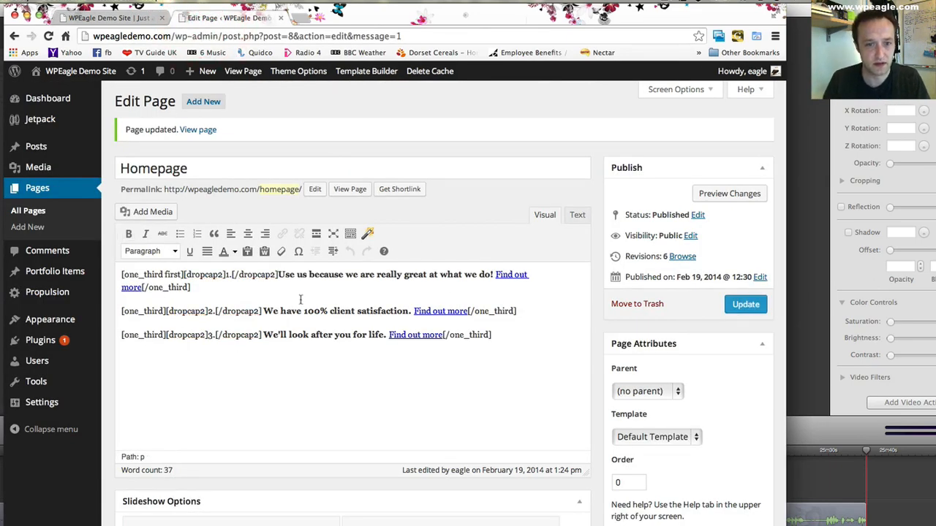
{"action": "left_click", "coordinate": [411, 311]}
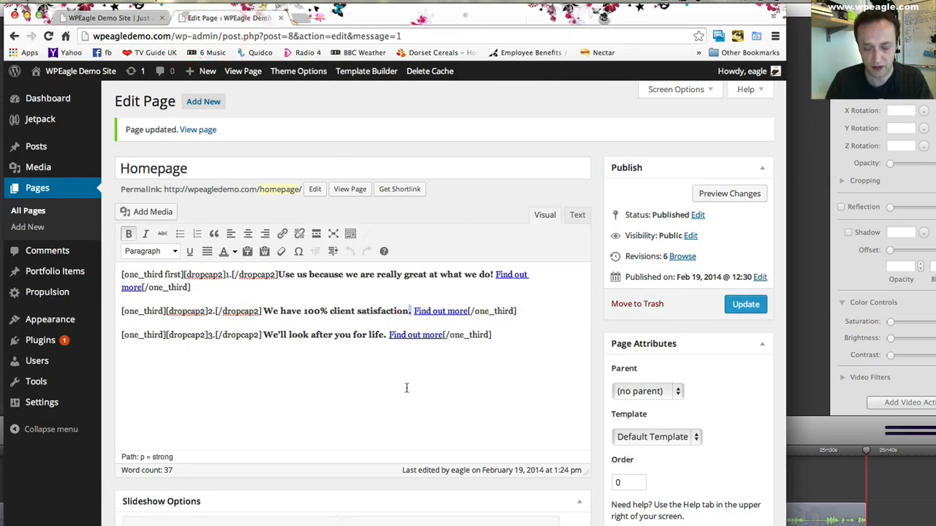
{"action": "key", "text": "BackSpace"}
{"action": "type", "text": "based on fee"}
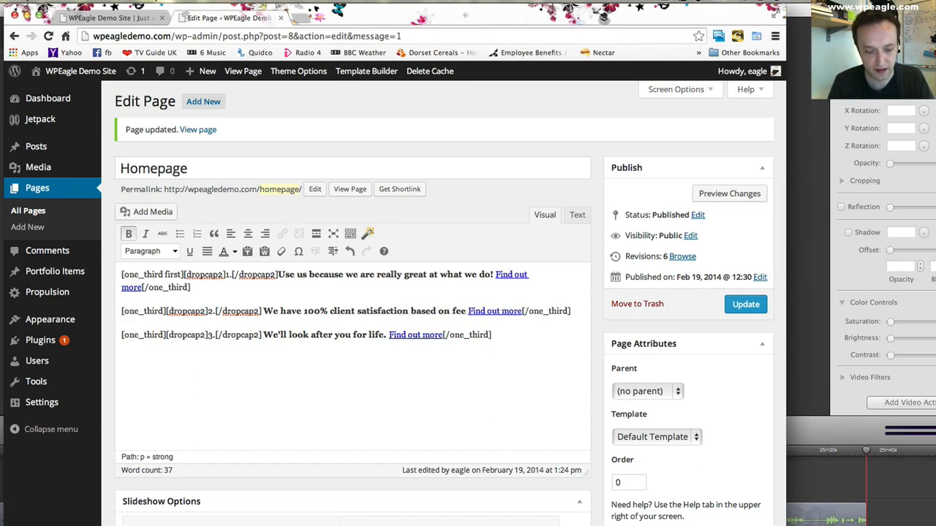
{"action": "type", "text": "dback"}
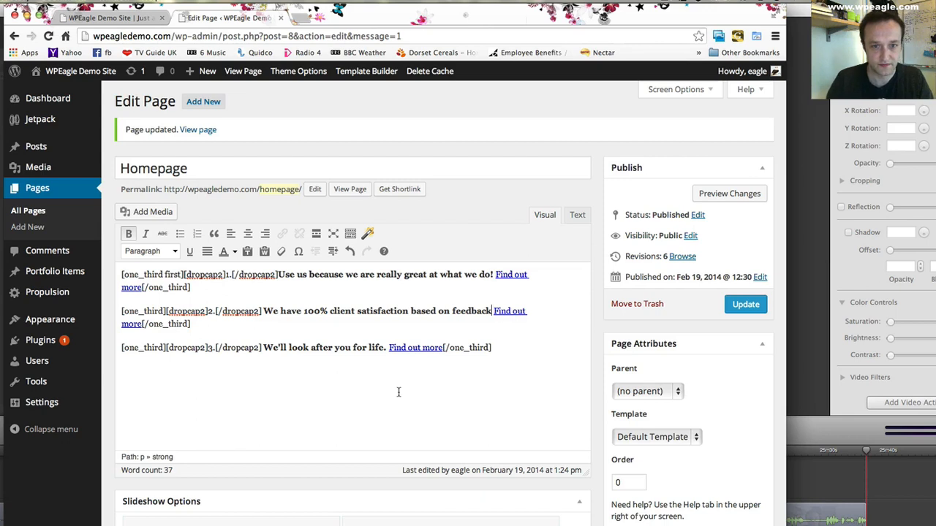
- Reword the third column's bold line to "We'll look after you for the life of your contract."
{"action": "left_click", "coordinate": [384, 348]}
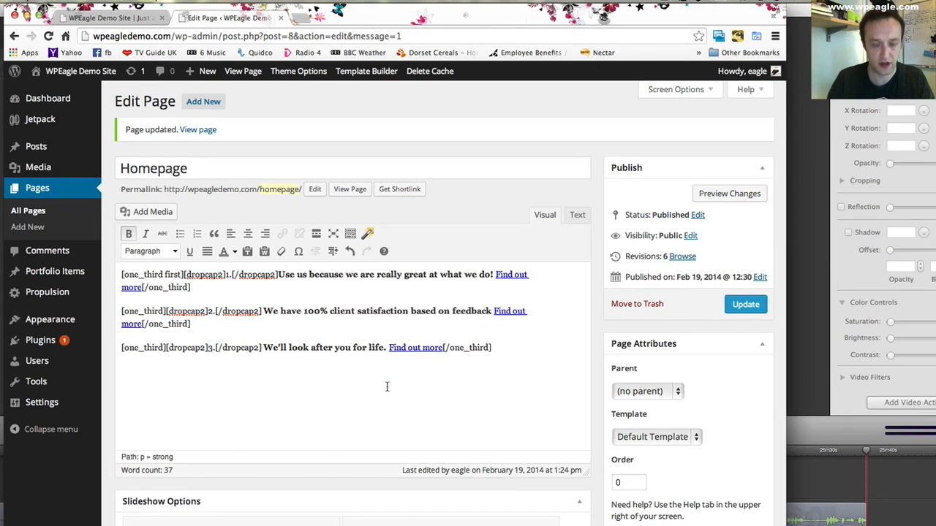
{"action": "key", "text": "End"}
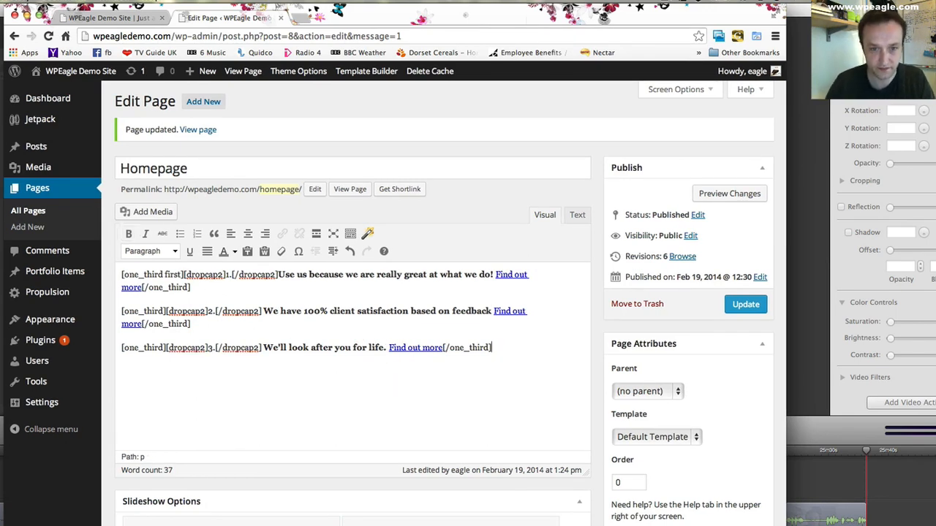
{"action": "left_click", "coordinate": [365, 347]}
{"action": "type", "text": "the"}
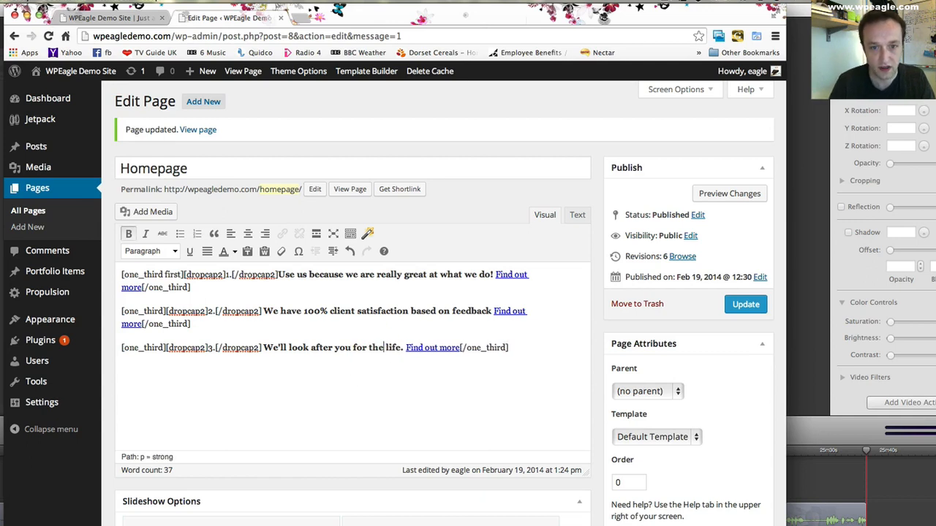
{"action": "left_click", "coordinate": [400, 348]}
{"action": "type", "text": "of your c"}
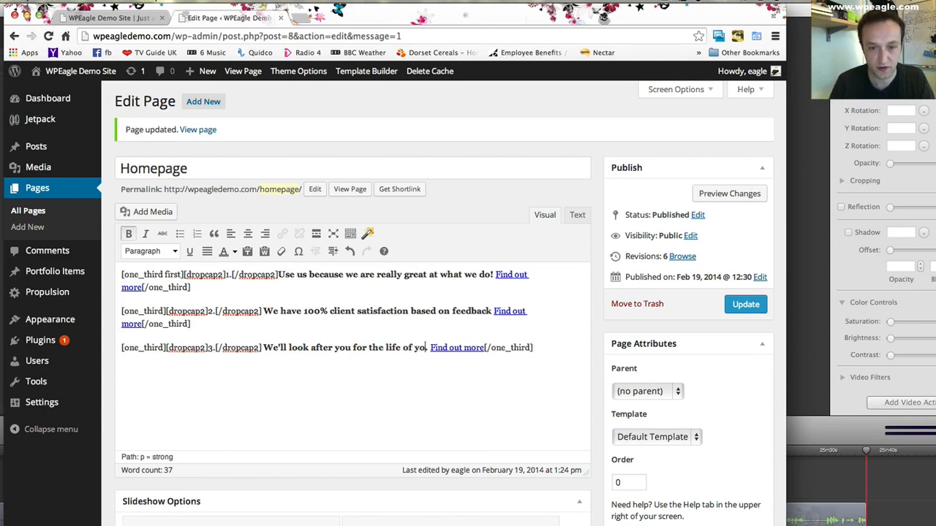
{"action": "type", "text": "ontract."}
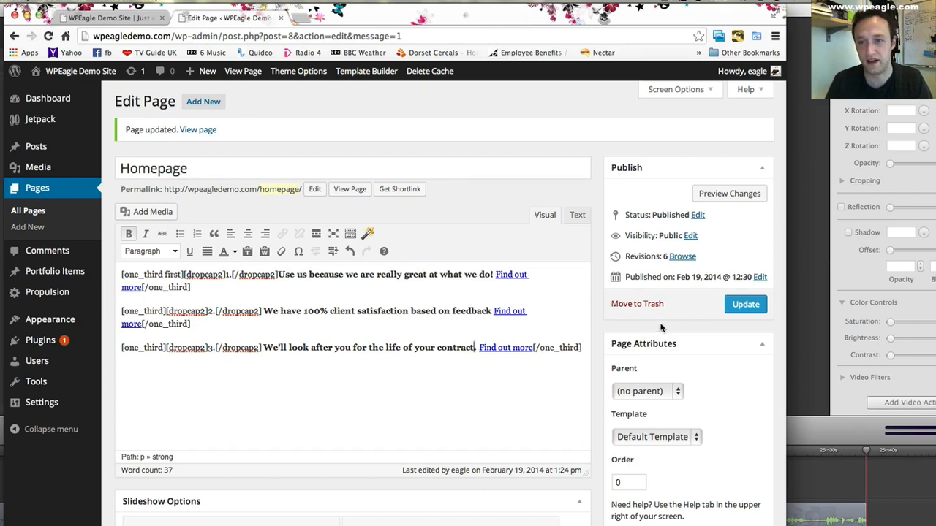
- Update the Homepage with the longer texts and reload the front page to check the three columns
{"action": "left_click", "coordinate": [747, 305]}
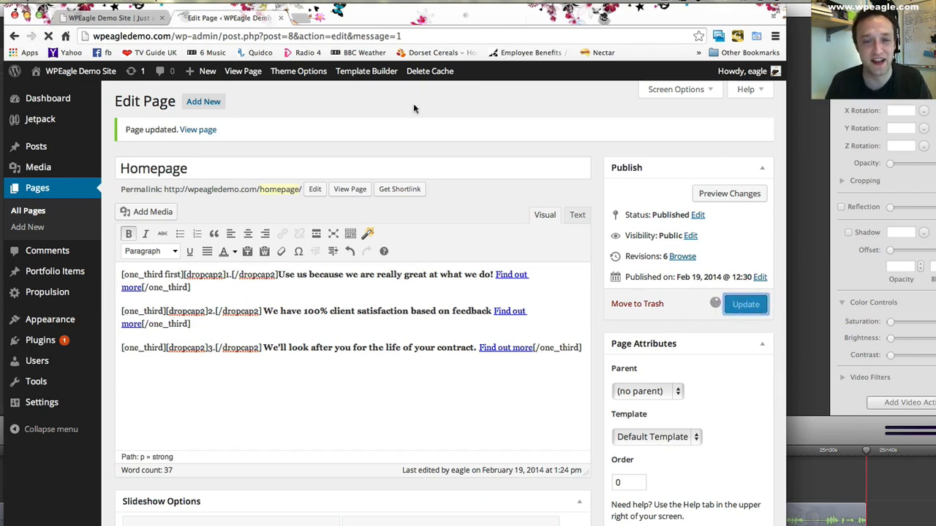
{"action": "left_click", "coordinate": [121, 20]}
{"action": "left_click", "coordinate": [49, 36]}
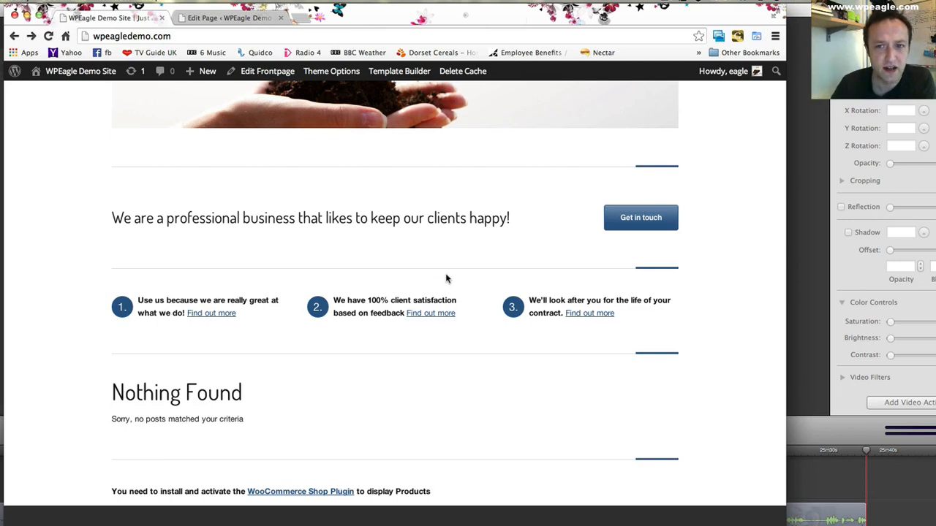
- Open the Frontpage template in the Propulsion Template Builder and compare its elements with the front page layout
{"action": "left_click", "coordinate": [219, 19]}
{"action": "scroll", "coordinate": [359, 238], "scroll_direction": "down", "scroll_amount": 2}
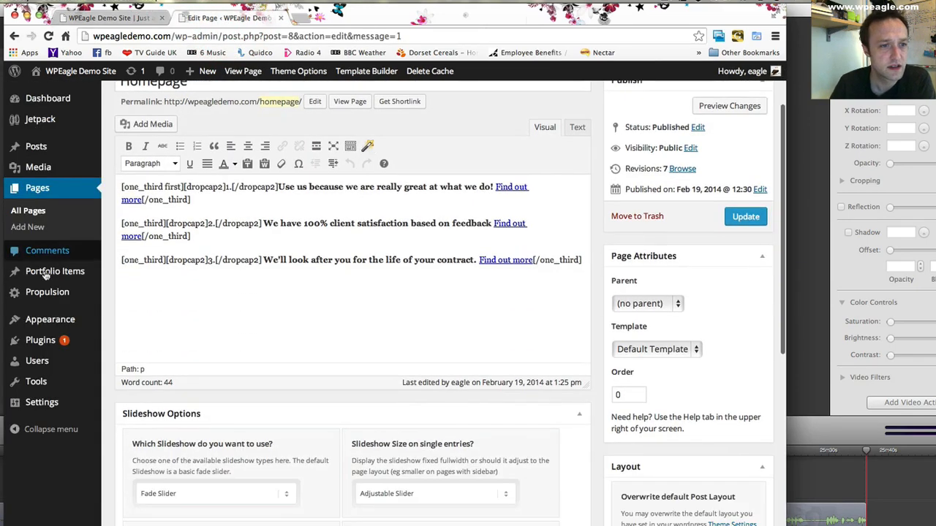
{"action": "left_click", "coordinate": [164, 313]}
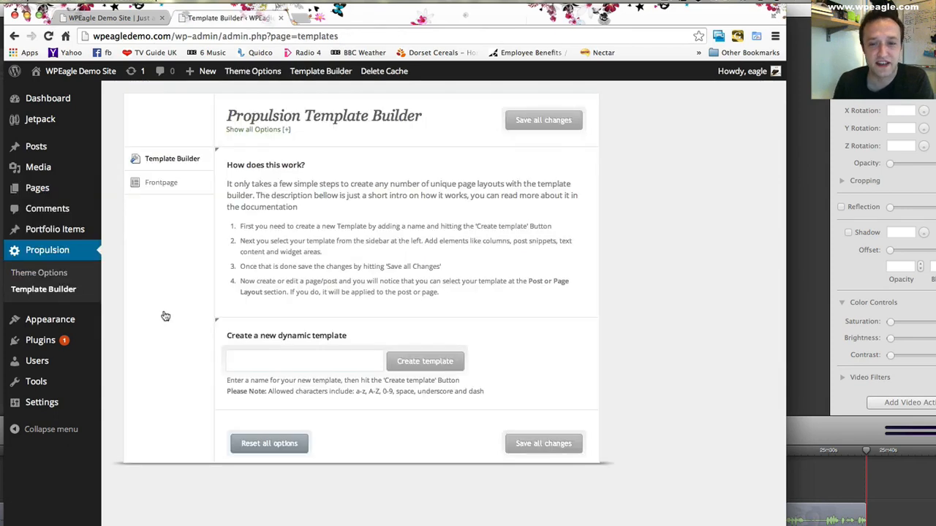
{"action": "left_click", "coordinate": [161, 183]}
{"action": "scroll", "coordinate": [483, 228], "scroll_direction": "down", "scroll_amount": 3}
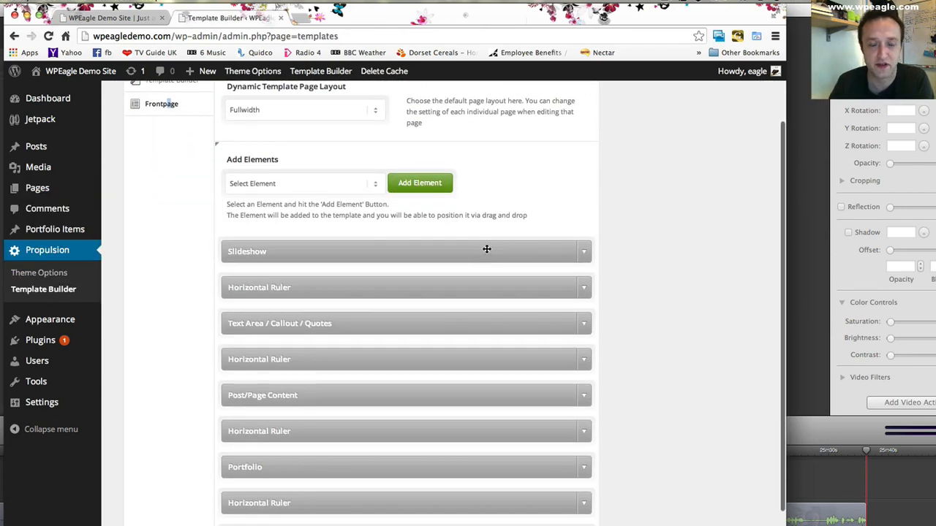
{"action": "left_click", "coordinate": [88, 17]}
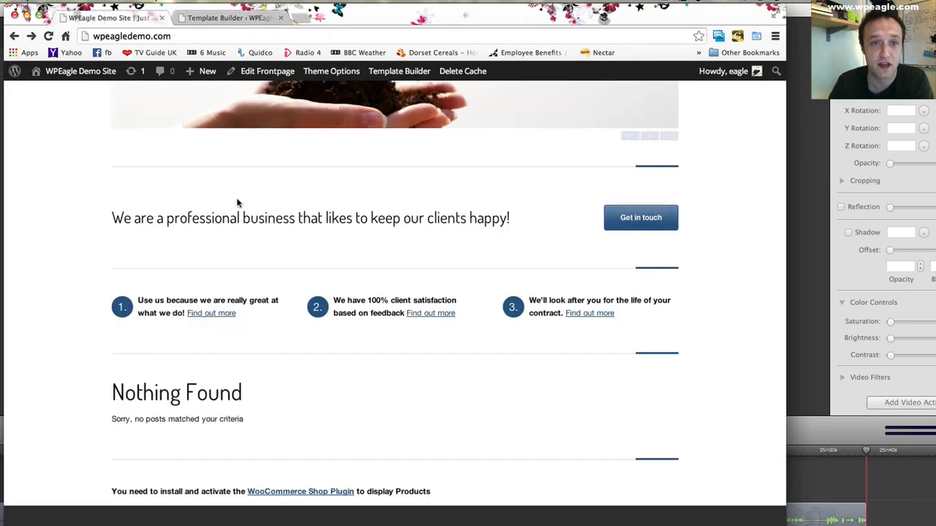
{"action": "scroll", "coordinate": [232, 201], "scroll_direction": "up", "scroll_amount": 2}
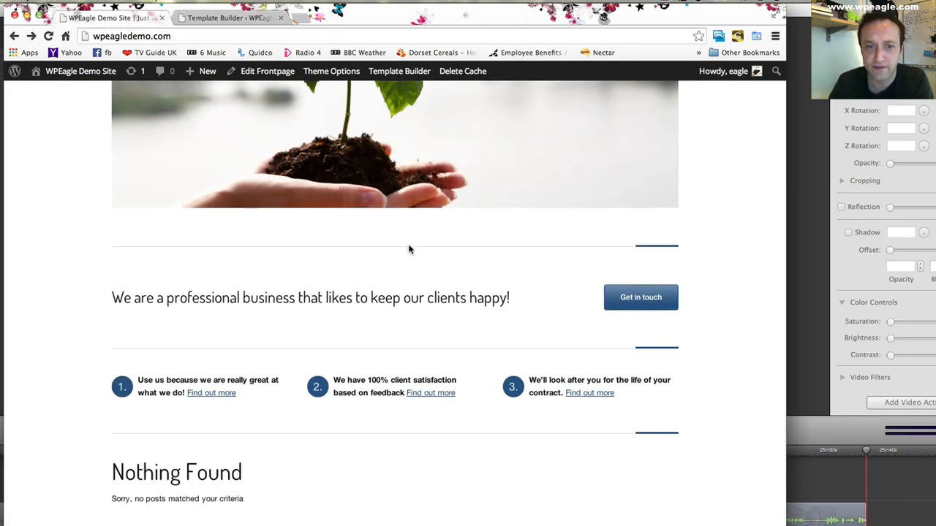
{"action": "scroll", "coordinate": [395, 292], "scroll_direction": "up", "scroll_amount": 1}
{"action": "mouse_move", "coordinate": [267, 71]}
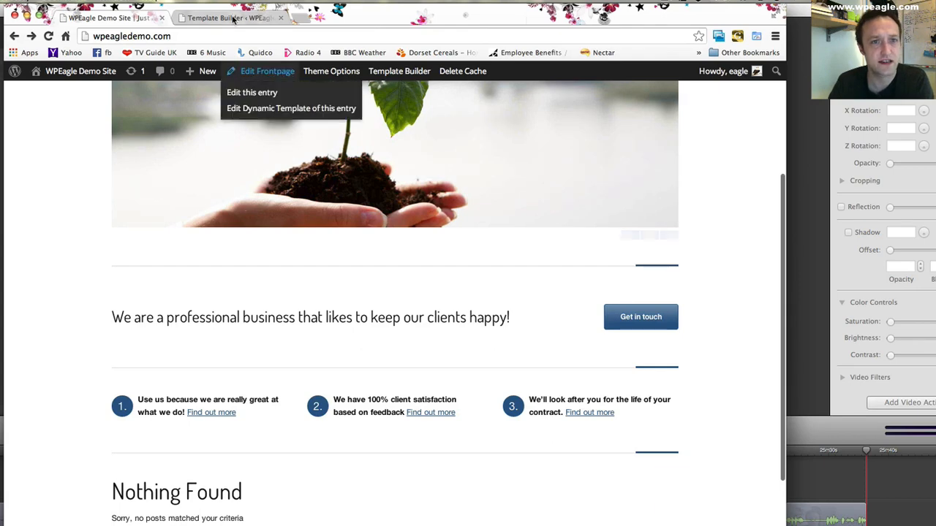
- Delete the Horizontal Ruler between the callout and Post/Page Content in the Frontpage template, and check the saved change on the reloaded front page
{"action": "left_click", "coordinate": [293, 111]}
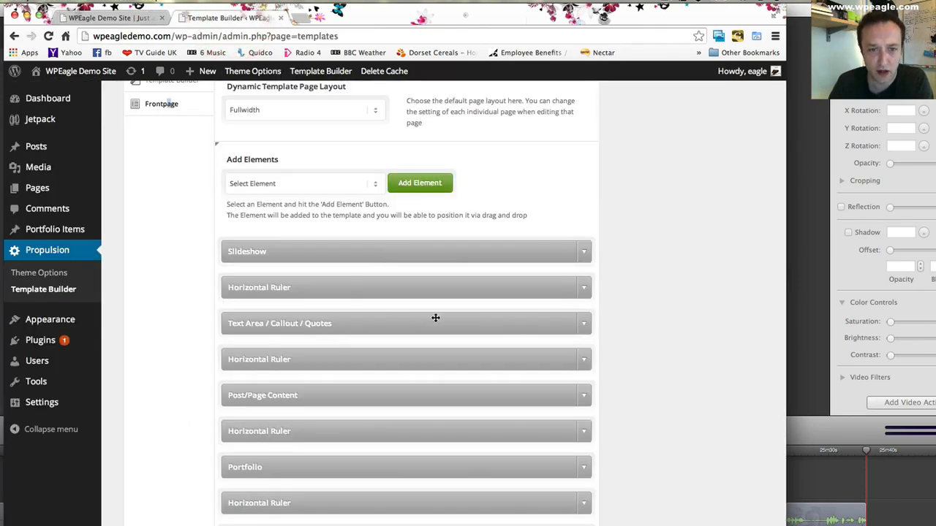
{"action": "left_click", "coordinate": [583, 359]}
{"action": "scroll", "coordinate": [583, 359], "scroll_direction": "down", "scroll_amount": 1}
{"action": "left_click", "coordinate": [583, 393]}
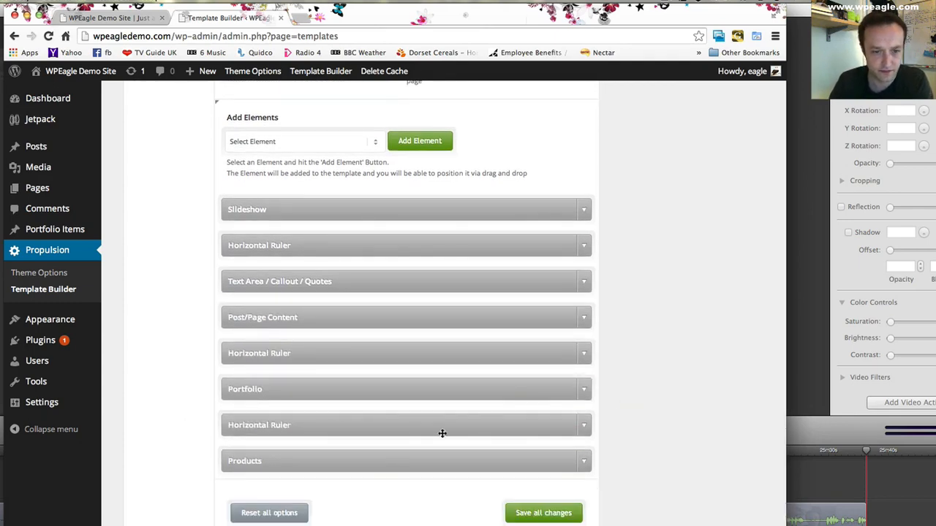
{"action": "left_click", "coordinate": [561, 517]}
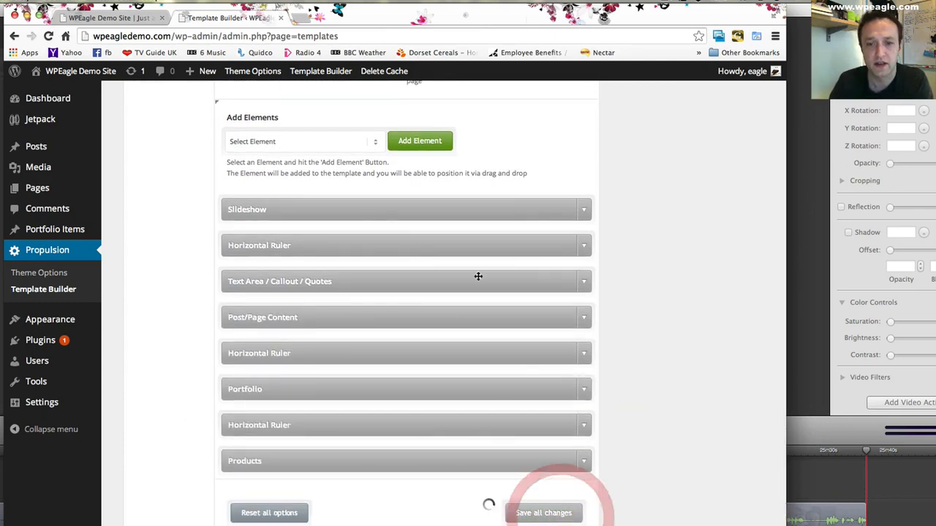
{"action": "left_click", "coordinate": [113, 16]}
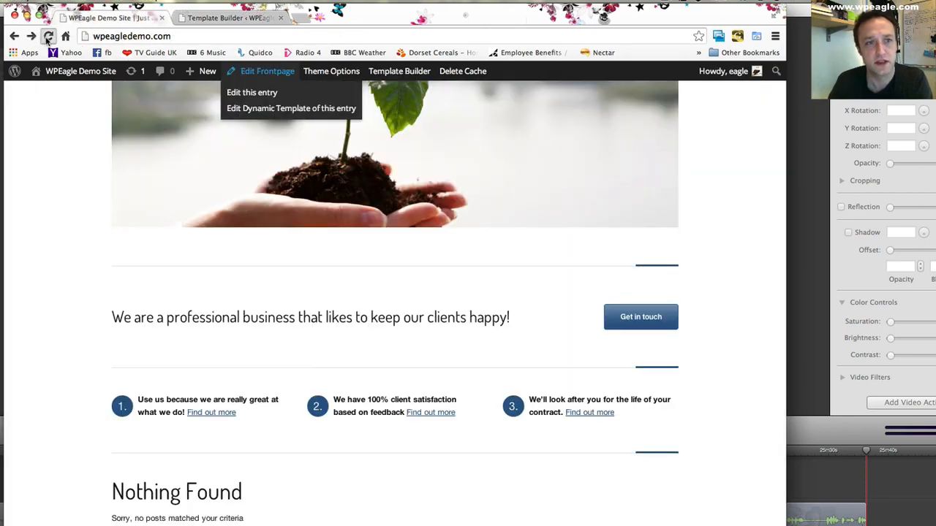
{"action": "left_click", "coordinate": [49, 36]}
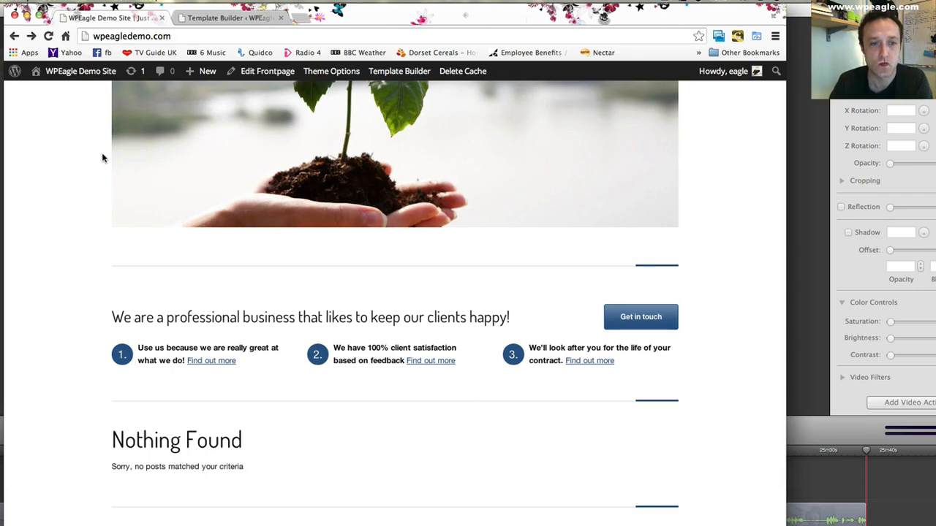
- Add a new Horizontal Ruler element to the Frontpage template and place it between the callout and Post/Page Content
{"action": "left_click", "coordinate": [227, 18]}
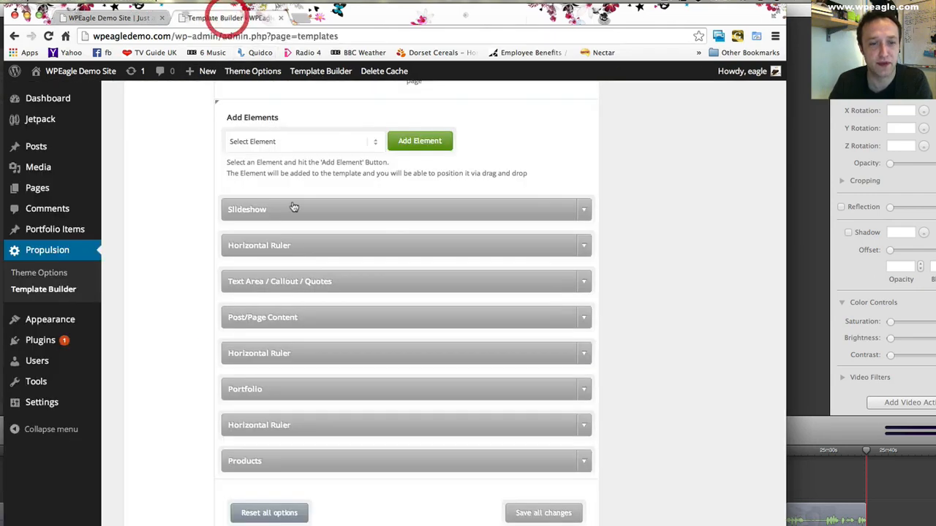
{"action": "left_click", "coordinate": [327, 143]}
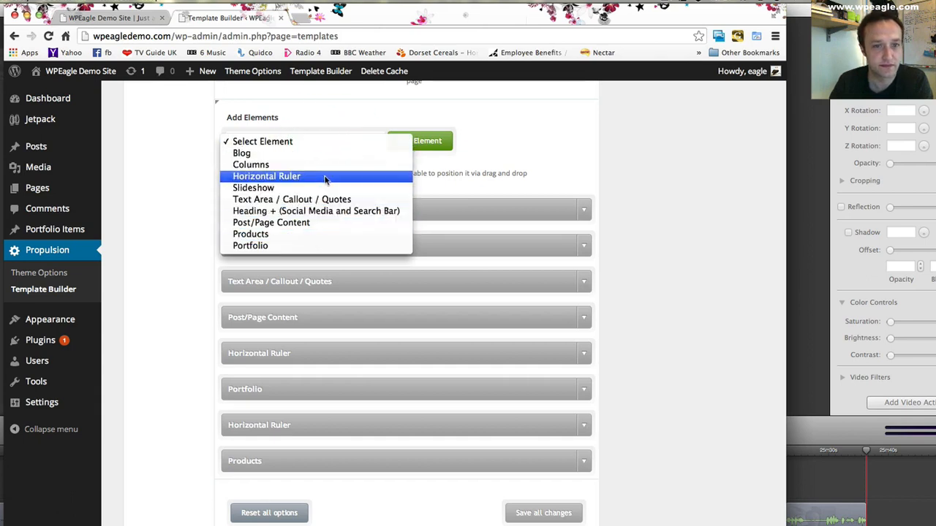
{"action": "left_click", "coordinate": [323, 177]}
{"action": "left_click", "coordinate": [424, 141]}
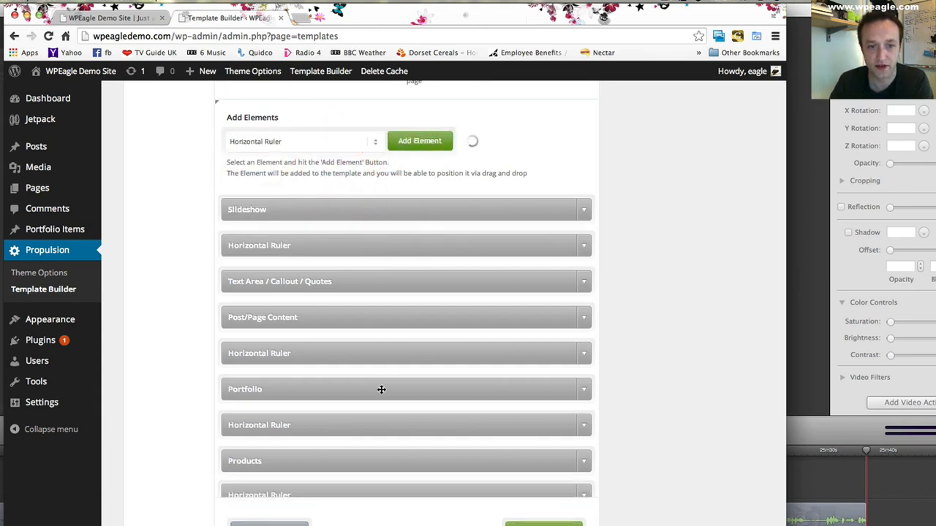
{"action": "left_click_drag", "start_coordinate": [357, 496], "coordinate": [359, 309]}
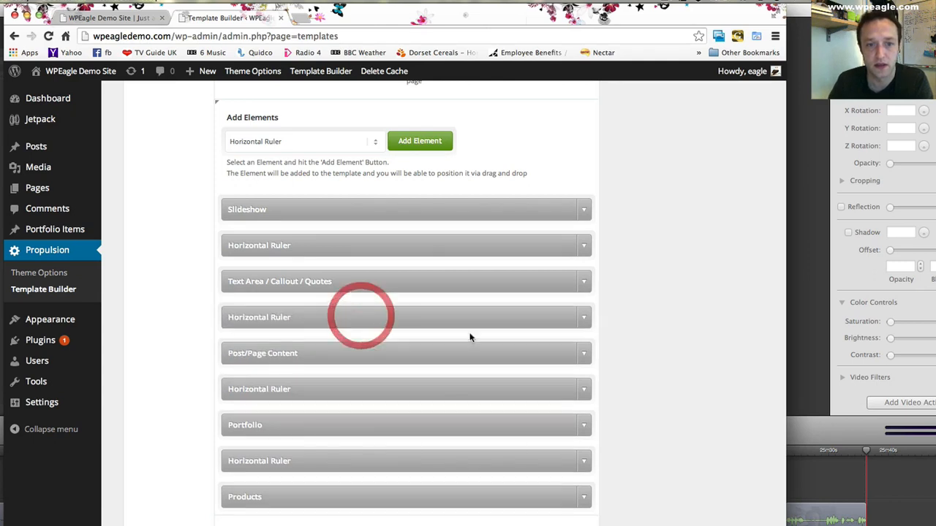
- Set the style of the new Horizontal Ruler below the callout to Single Line
{"action": "left_click", "coordinate": [583, 318]}
{"action": "left_click", "coordinate": [356, 365]}
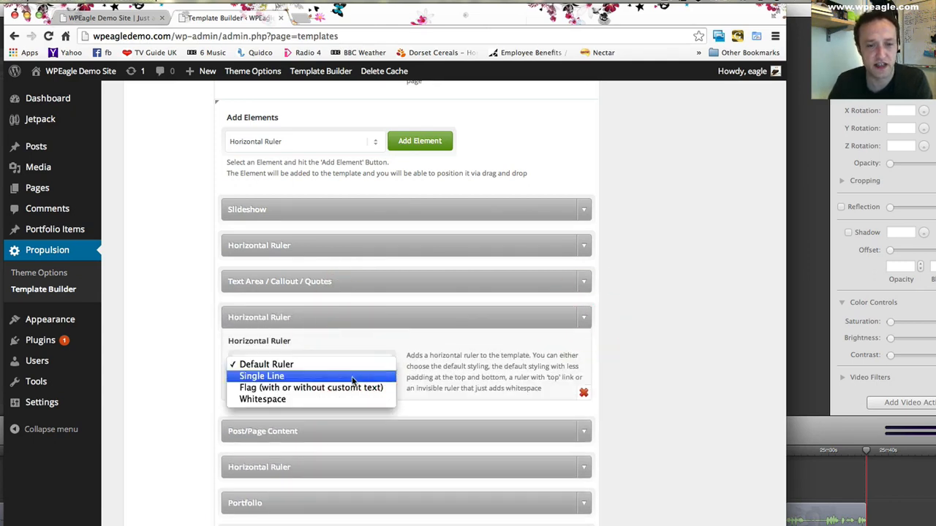
{"action": "left_click", "coordinate": [111, 22]}
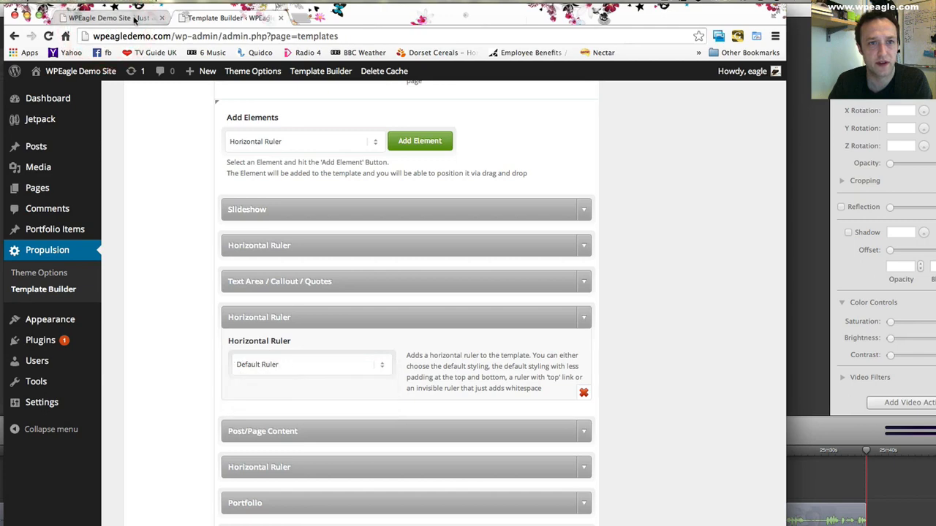
{"action": "left_click", "coordinate": [134, 18]}
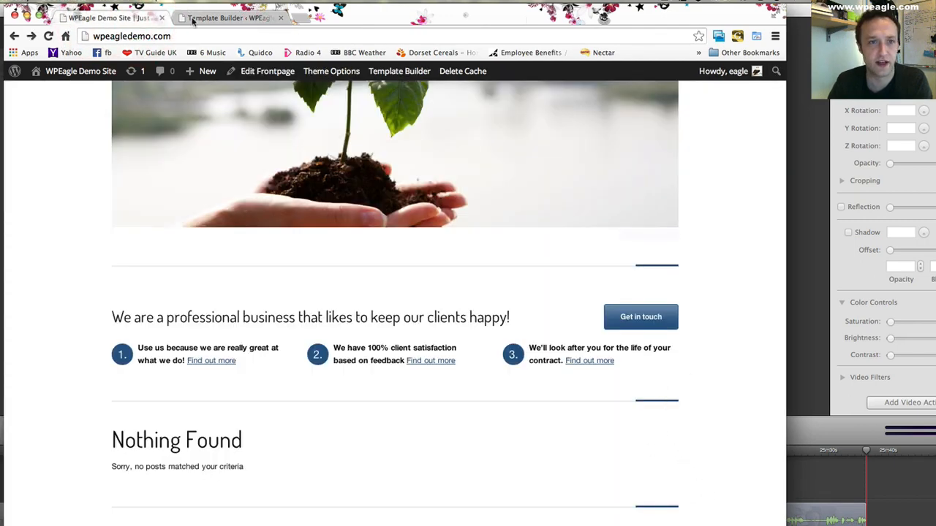
{"action": "left_click", "coordinate": [226, 22]}
{"action": "left_click", "coordinate": [336, 364]}
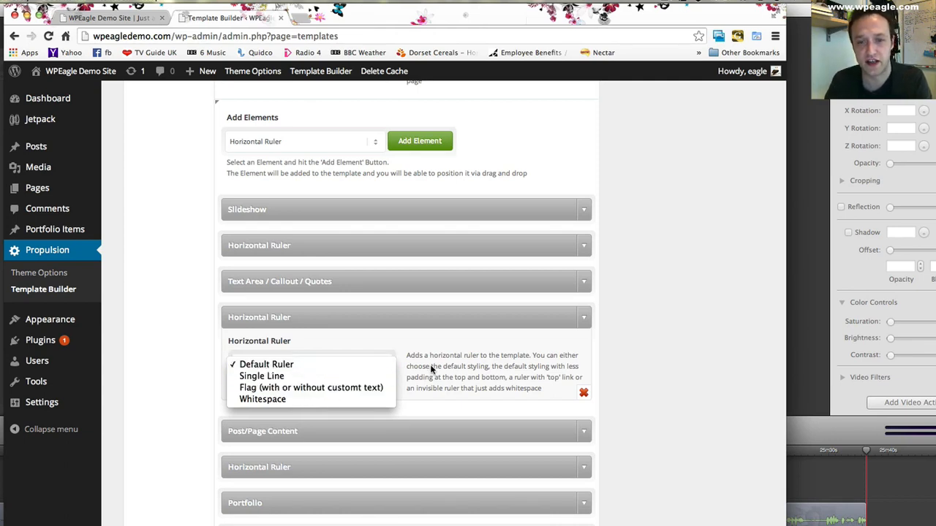
{"action": "left_click", "coordinate": [381, 376]}
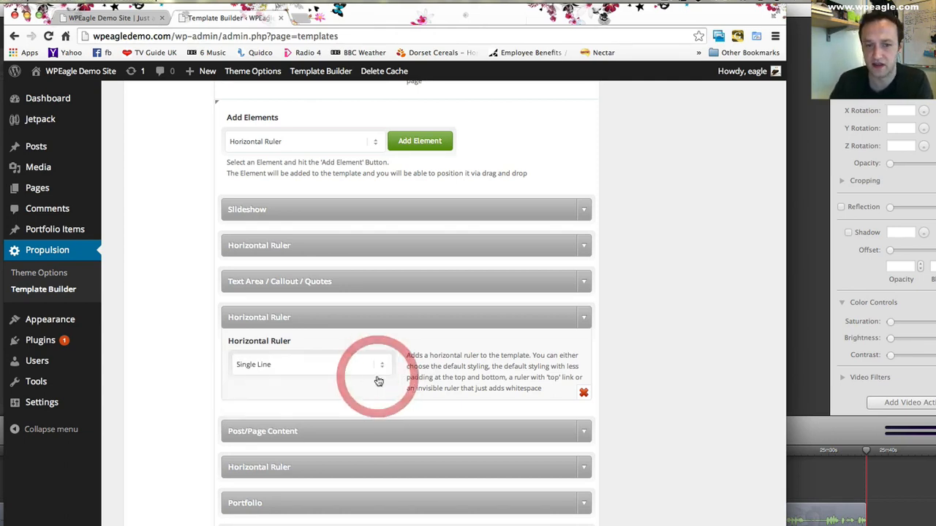
- Save the Frontpage template and reload the front page to check the ruler between the callout and columns
{"action": "scroll", "coordinate": [538, 472], "scroll_direction": "down", "scroll_amount": 3}
{"action": "left_click", "coordinate": [541, 500]}
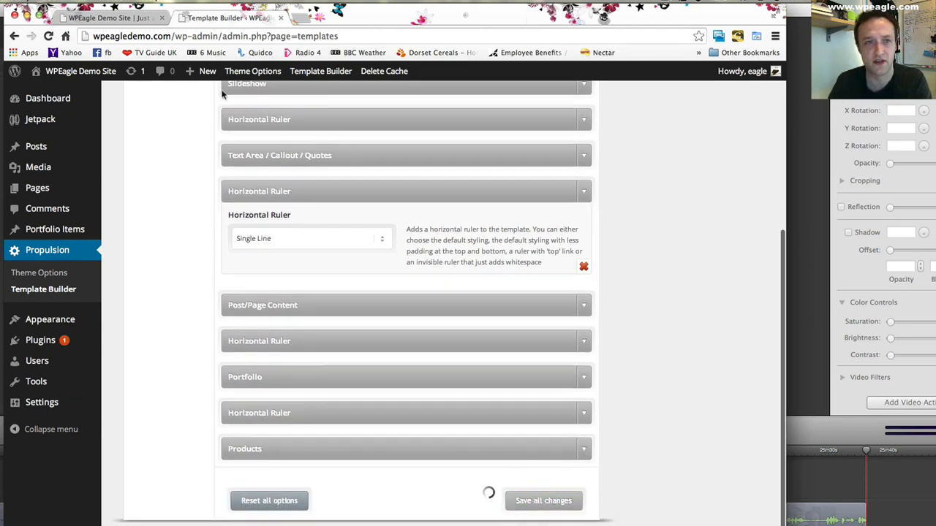
{"action": "left_click", "coordinate": [97, 18]}
{"action": "left_click", "coordinate": [49, 36]}
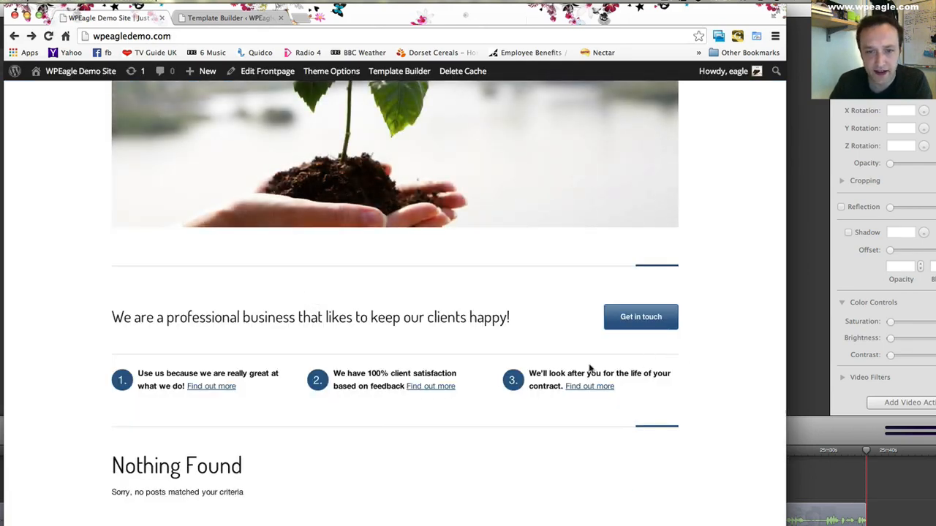
- Create a new portfolio item titled "Work for a major bank"
{"action": "scroll", "coordinate": [614, 390], "scroll_direction": "down", "scroll_amount": 2}
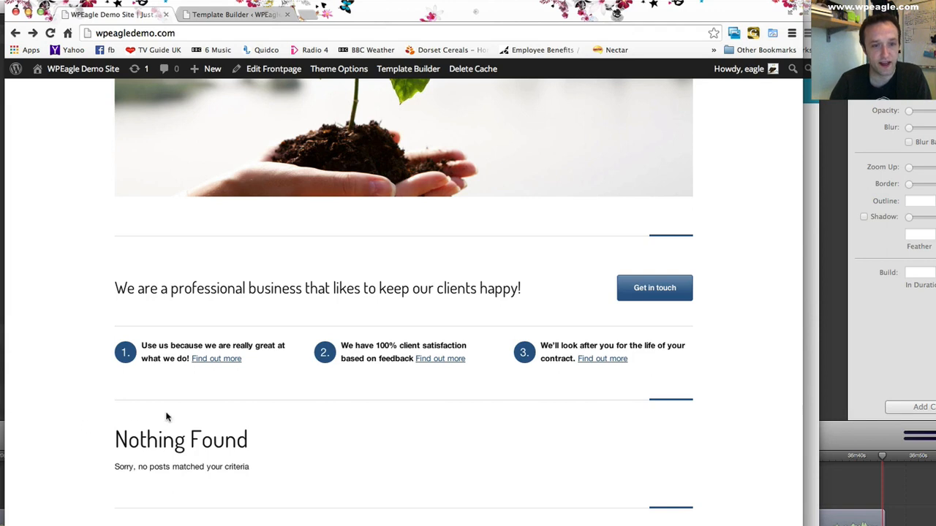
{"action": "left_click", "coordinate": [255, 14]}
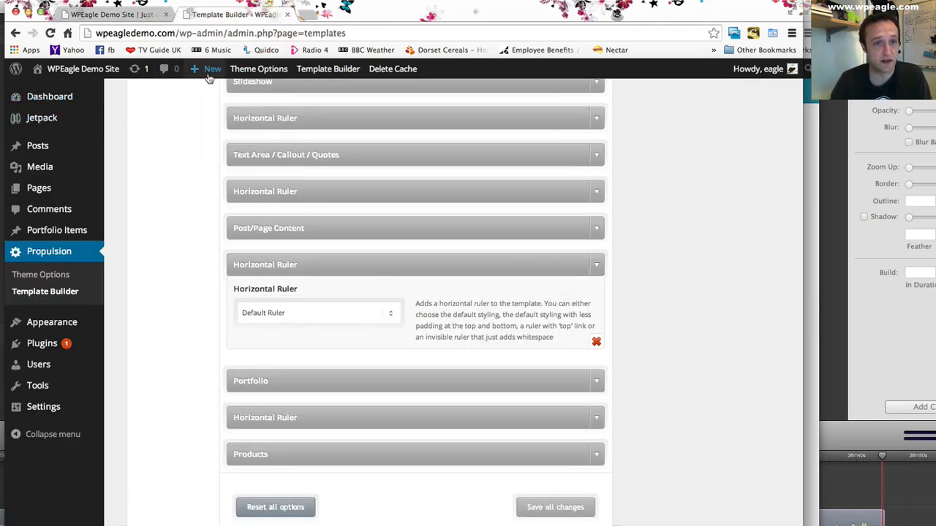
{"action": "mouse_move", "coordinate": [209, 77]}
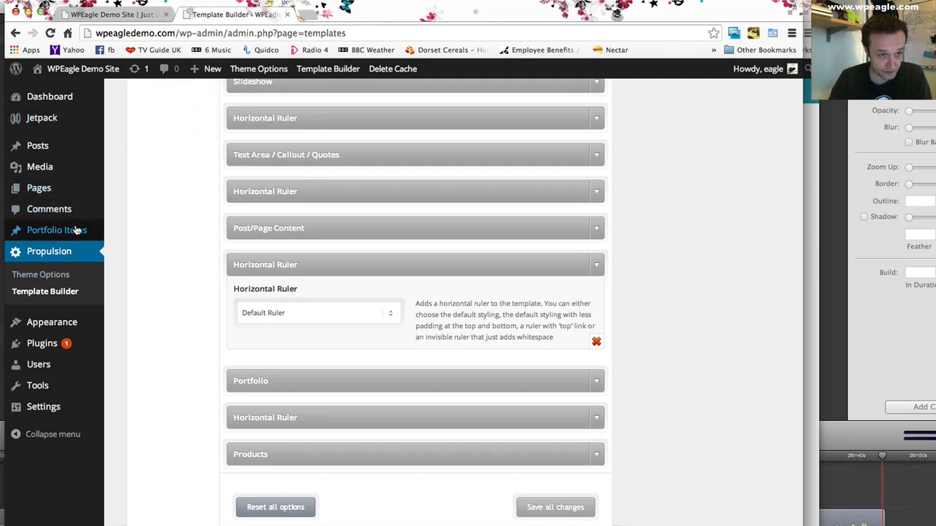
{"action": "mouse_move", "coordinate": [89, 232]}
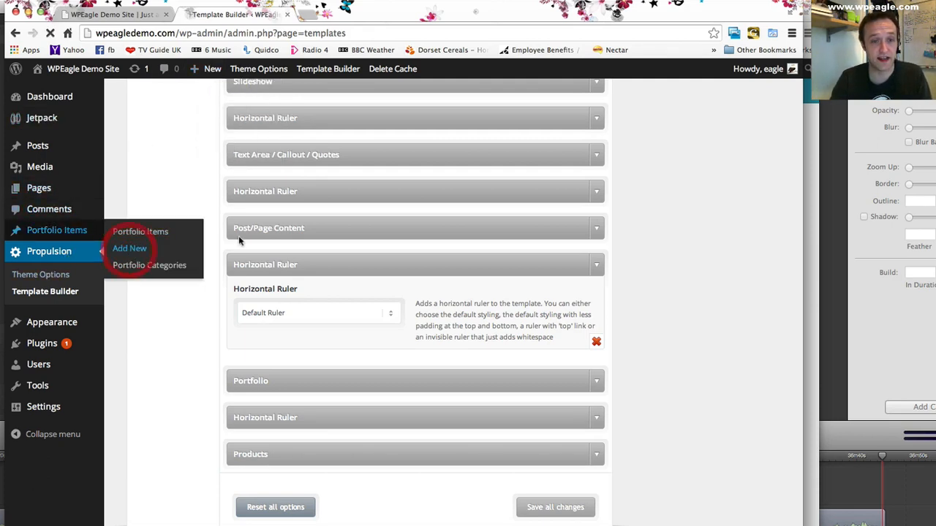
{"action": "left_click", "coordinate": [130, 248]}
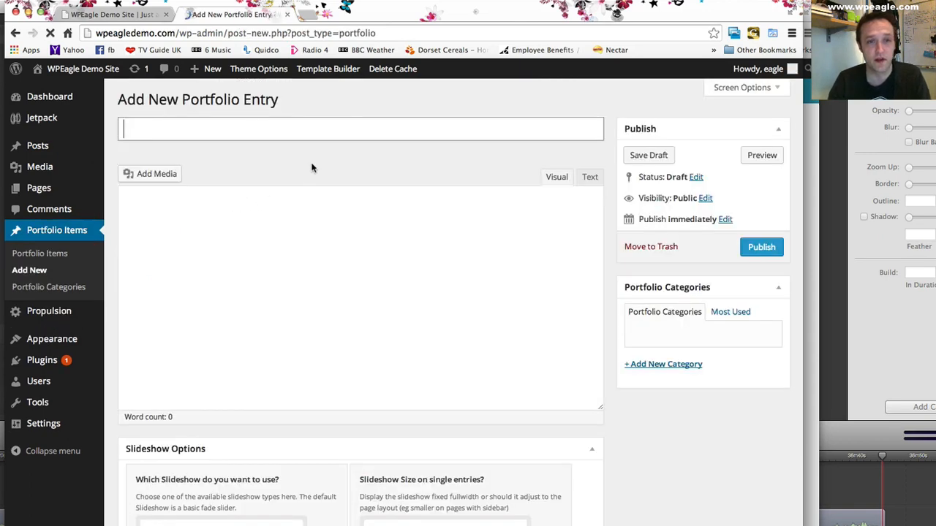
{"action": "key", "text": "shift"}
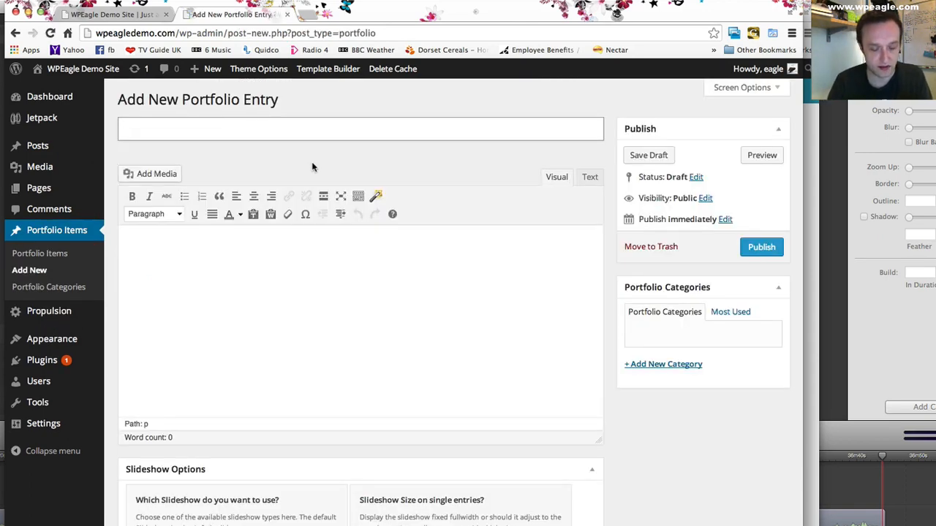
{"action": "type", "text": "Work for a major bank"}
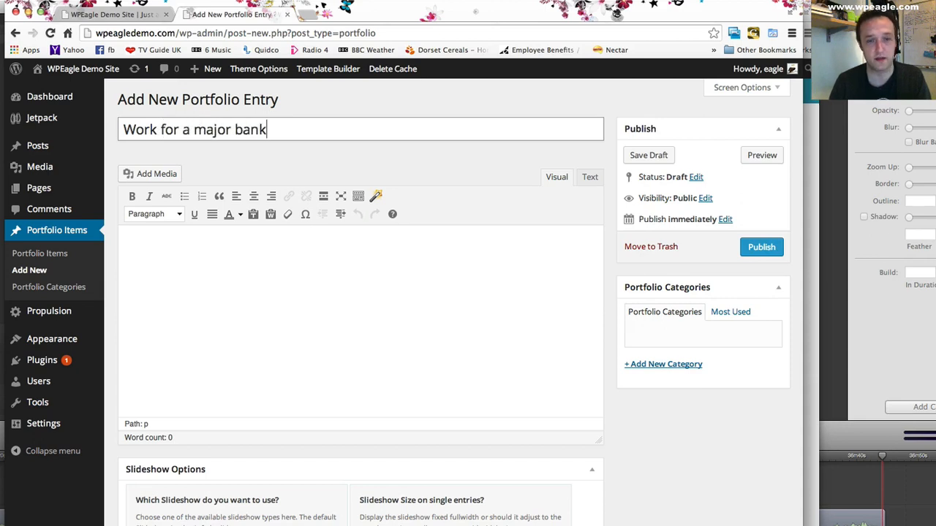
- Write "We made a great wordpress website for a bank." as the portfolio entry's content and add a new portfolio category "banking"
{"action": "key", "text": "Tab"}
{"action": "left_click", "coordinate": [286, 285]}
{"action": "scroll", "coordinate": [344, 251], "scroll_direction": "down", "scroll_amount": 2}
{"action": "scroll", "coordinate": [345, 250], "scroll_direction": "up", "scroll_amount": 2}
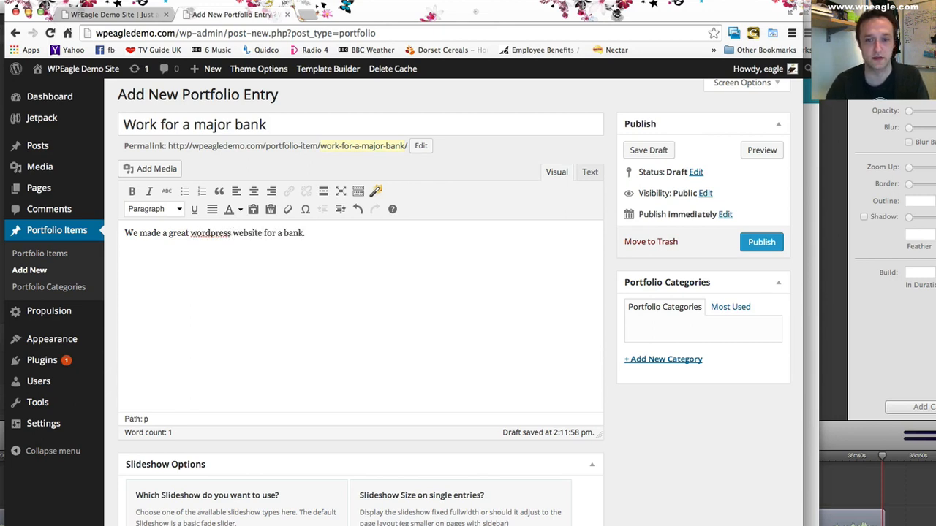
{"action": "left_click", "coordinate": [693, 359]}
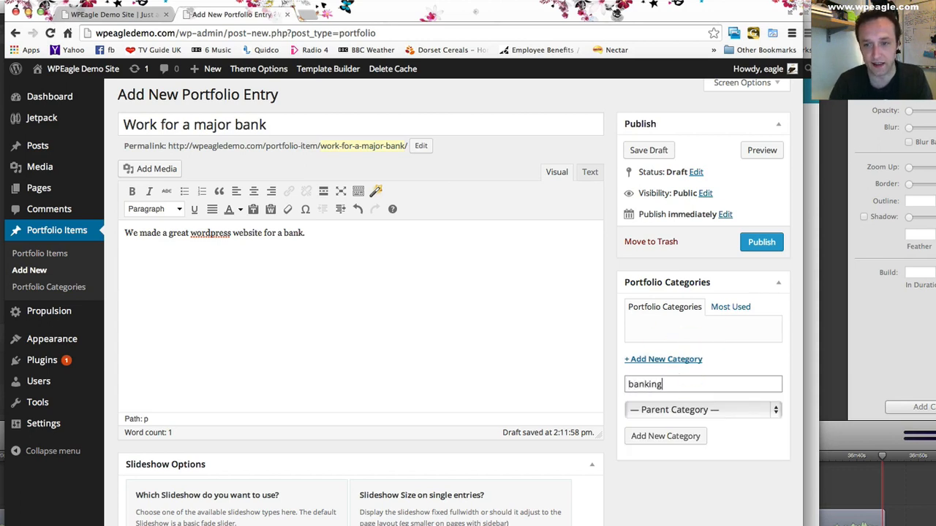
{"action": "left_click", "coordinate": [677, 436]}
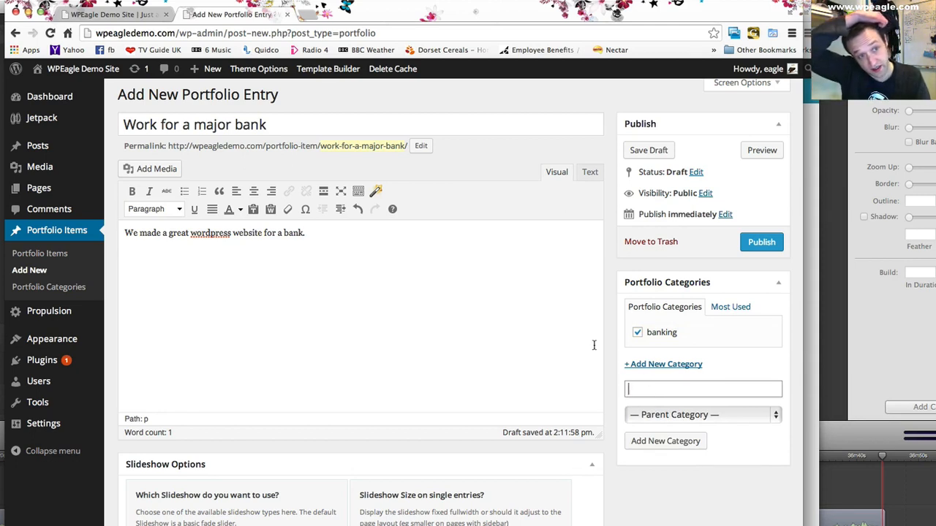
- Upload accoustic.png from the computer as a slideshow image for the bank portfolio entry's featured media
{"action": "scroll", "coordinate": [491, 290], "scroll_direction": "down", "scroll_amount": 3}
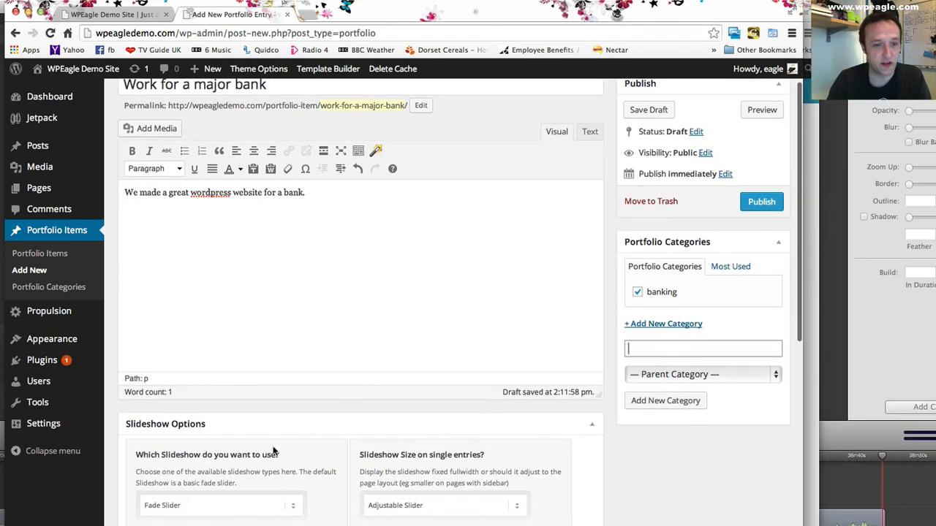
{"action": "scroll", "coordinate": [384, 409], "scroll_direction": "down", "scroll_amount": 3}
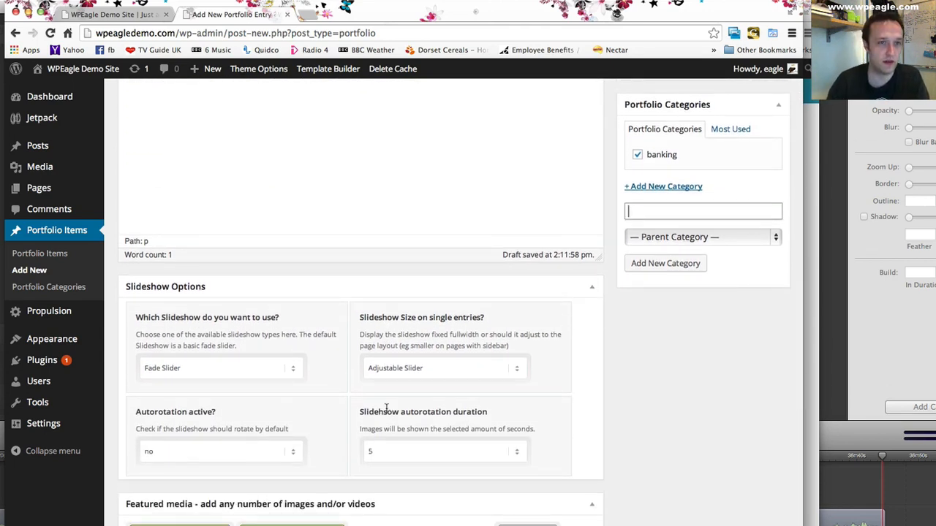
{"action": "scroll", "coordinate": [345, 368], "scroll_direction": "down", "scroll_amount": 3}
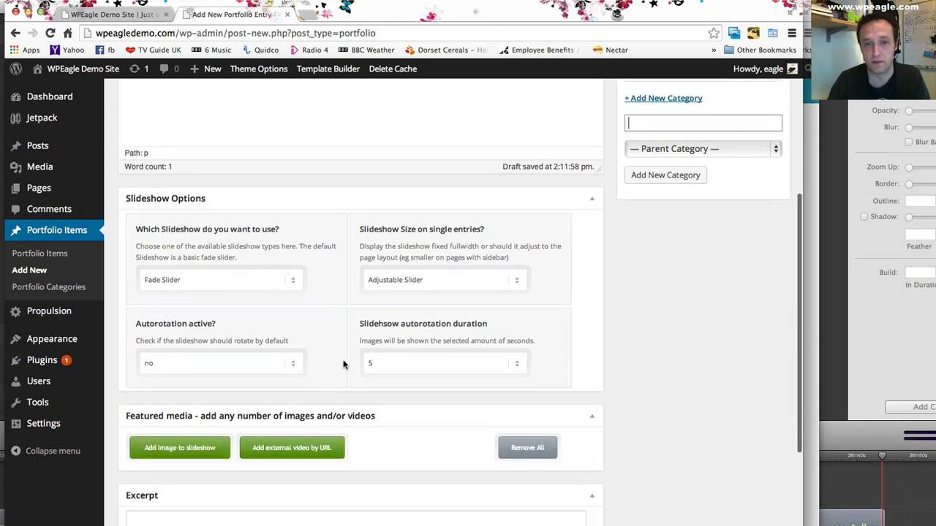
{"action": "left_click", "coordinate": [178, 447]}
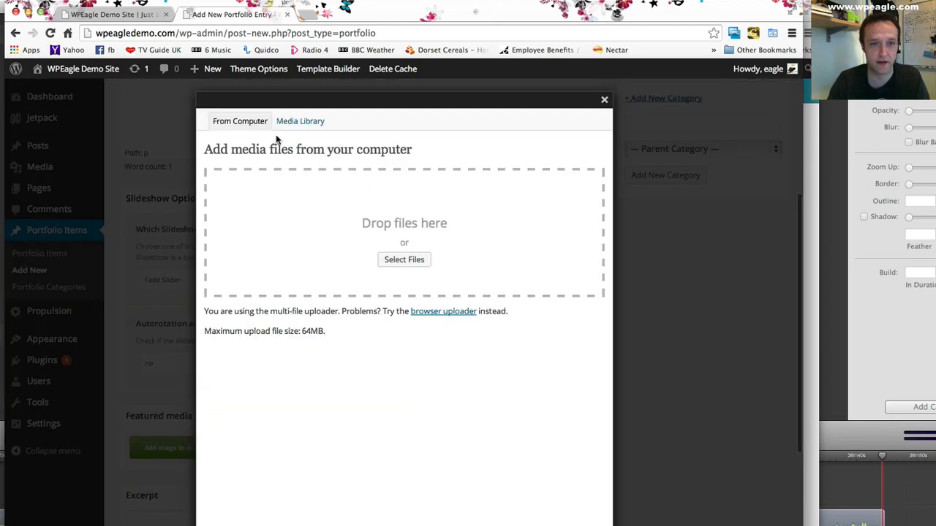
{"action": "left_click", "coordinate": [398, 260]}
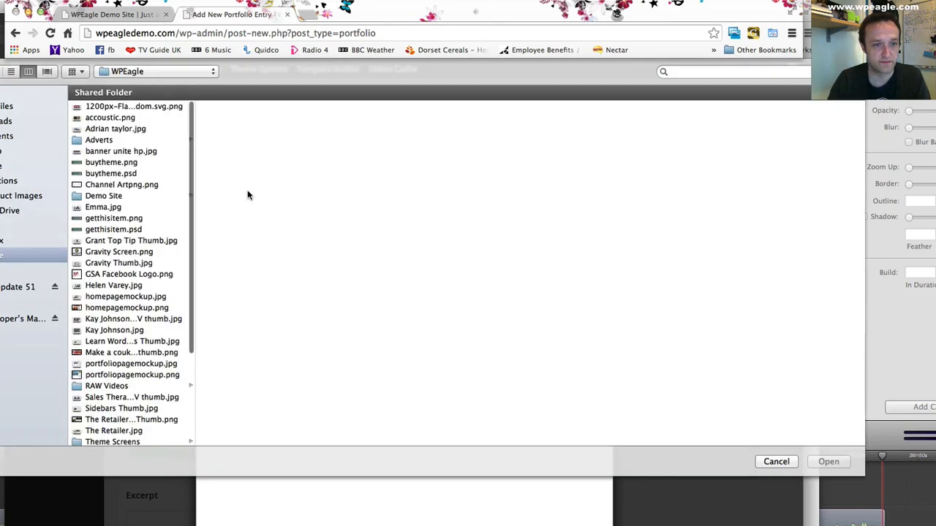
{"action": "left_click", "coordinate": [123, 117]}
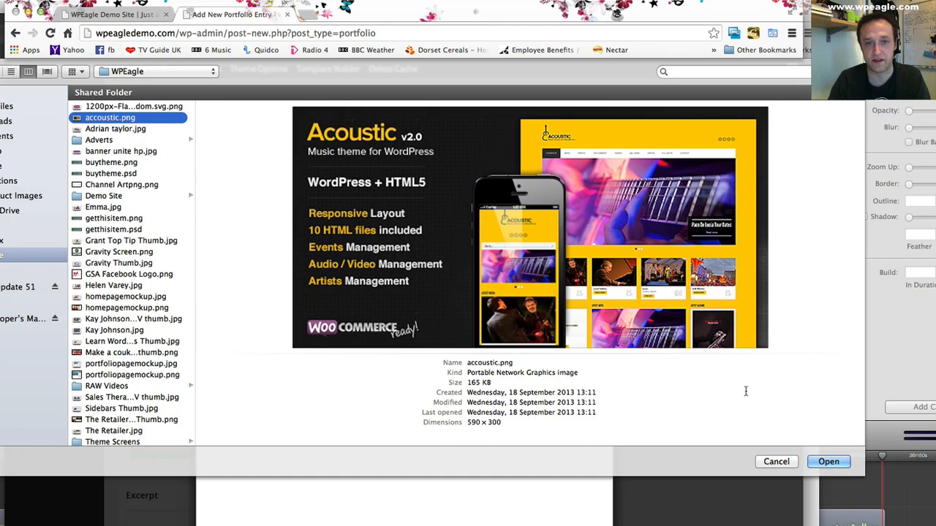
{"action": "left_click", "coordinate": [829, 462]}
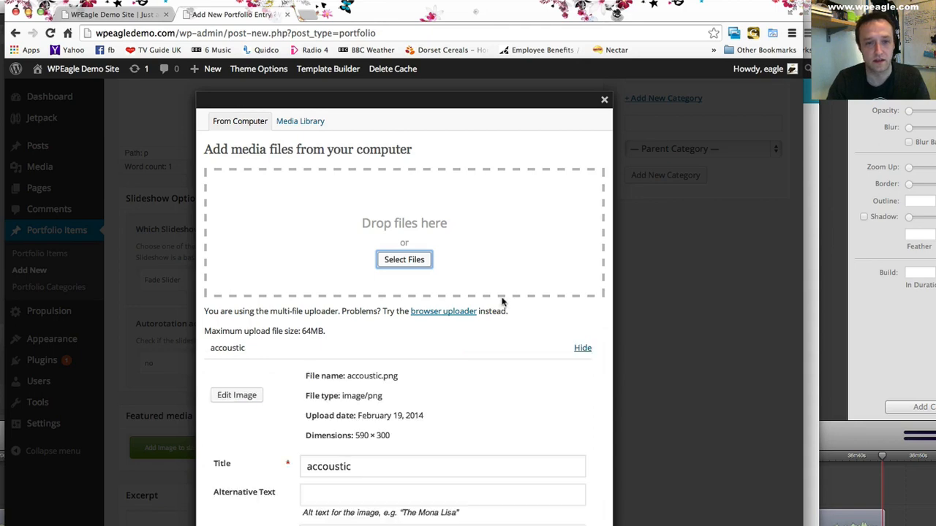
- Add the uploaded accoustic image to the entry's gallery at Medium size and close the media dialog
{"action": "scroll", "coordinate": [362, 326], "scroll_direction": "down", "scroll_amount": 3}
{"action": "scroll", "coordinate": [361, 326], "scroll_direction": "down", "scroll_amount": 2}
{"action": "left_click", "coordinate": [331, 518]}
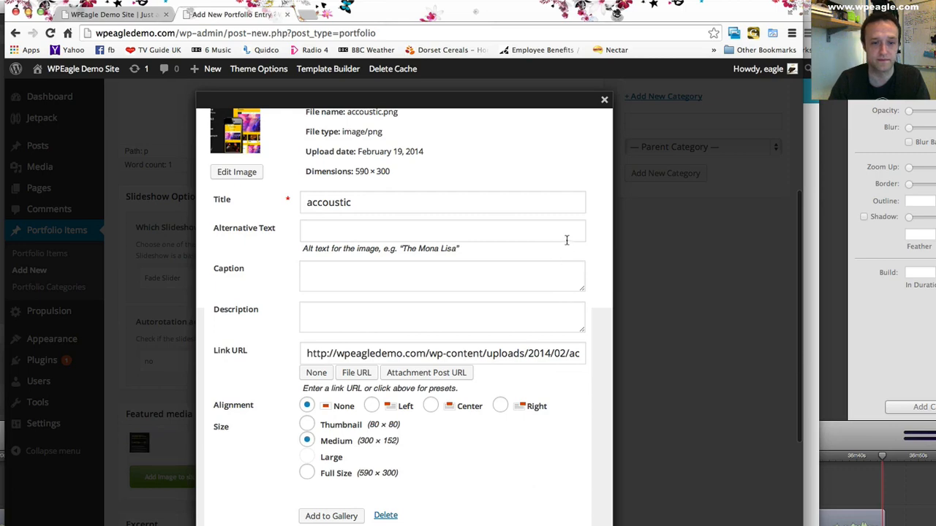
{"action": "left_click", "coordinate": [604, 98]}
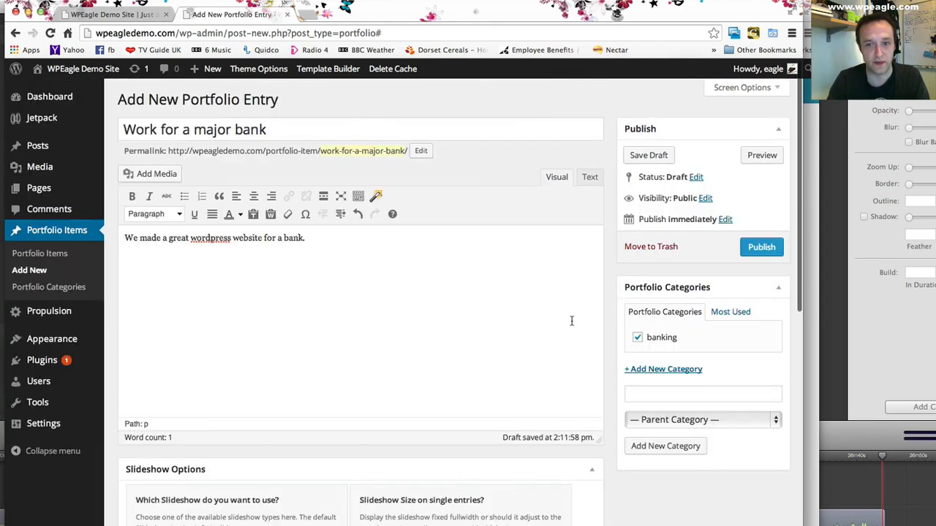
- Publish the bank portfolio entry and reload the front page to check the portfolio section below the columns
{"action": "left_click", "coordinate": [760, 247]}
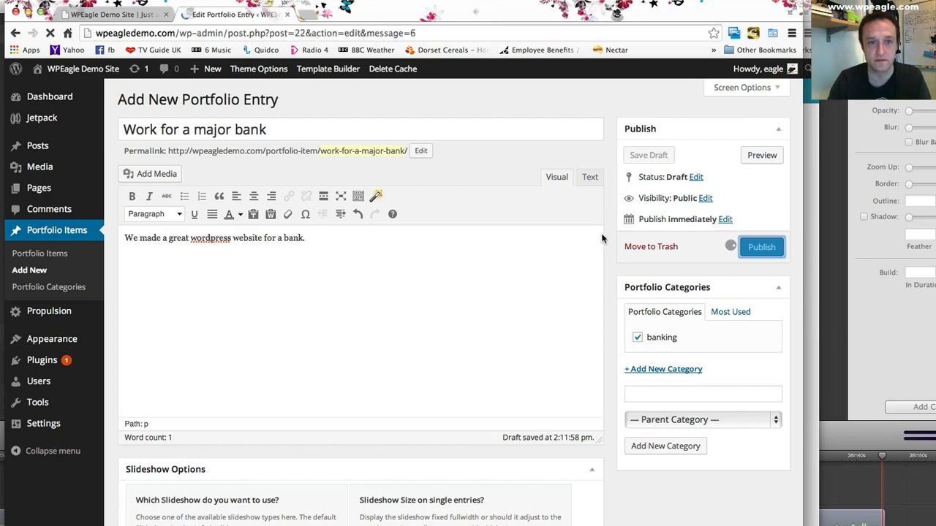
{"action": "left_click", "coordinate": [103, 15]}
{"action": "left_click", "coordinate": [50, 33]}
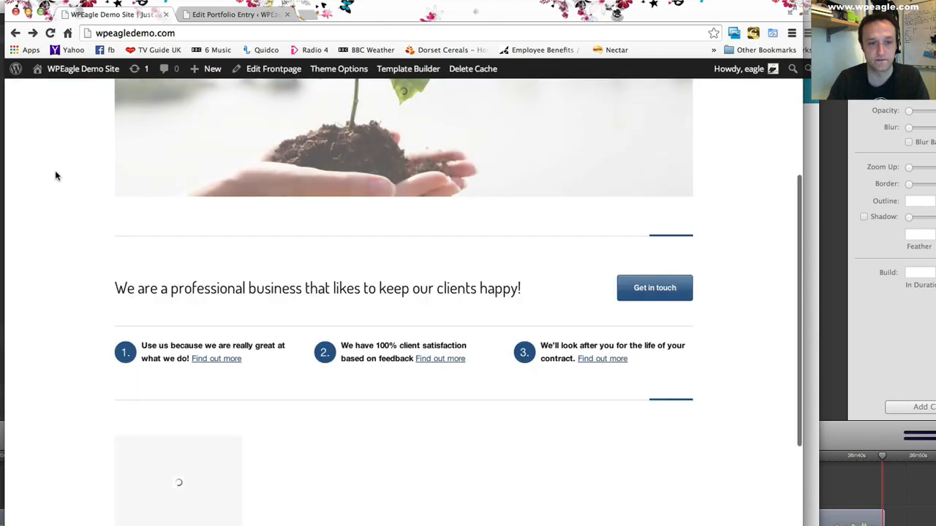
{"action": "scroll", "coordinate": [72, 173], "scroll_direction": "down", "scroll_amount": 3}
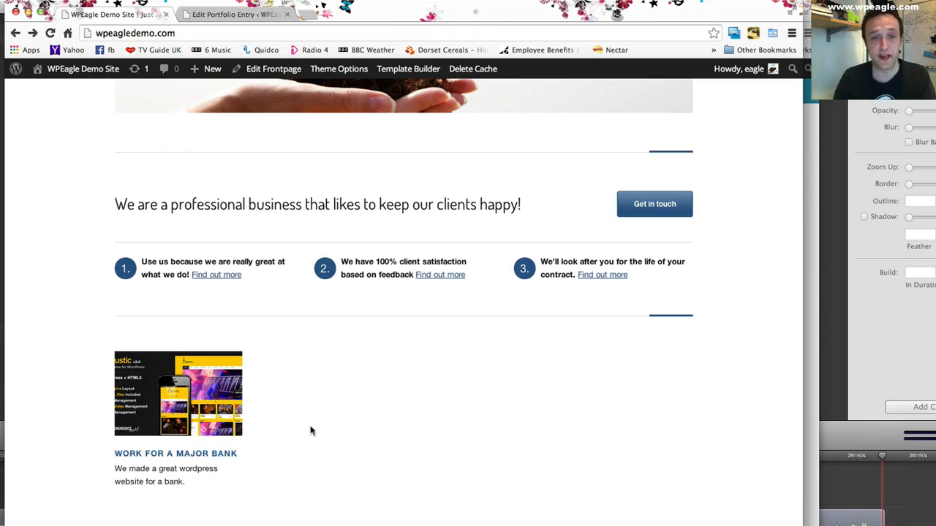
{"action": "scroll", "coordinate": [310, 430], "scroll_direction": "up", "scroll_amount": 1}
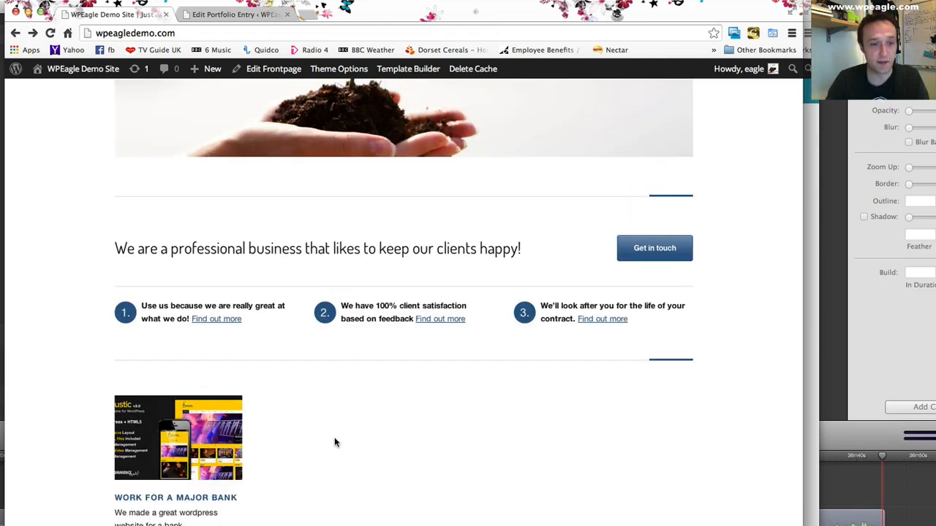
- Create another portfolio item titled "Website for a charity"
{"action": "left_click", "coordinate": [219, 17]}
{"action": "left_click", "coordinate": [274, 100]}
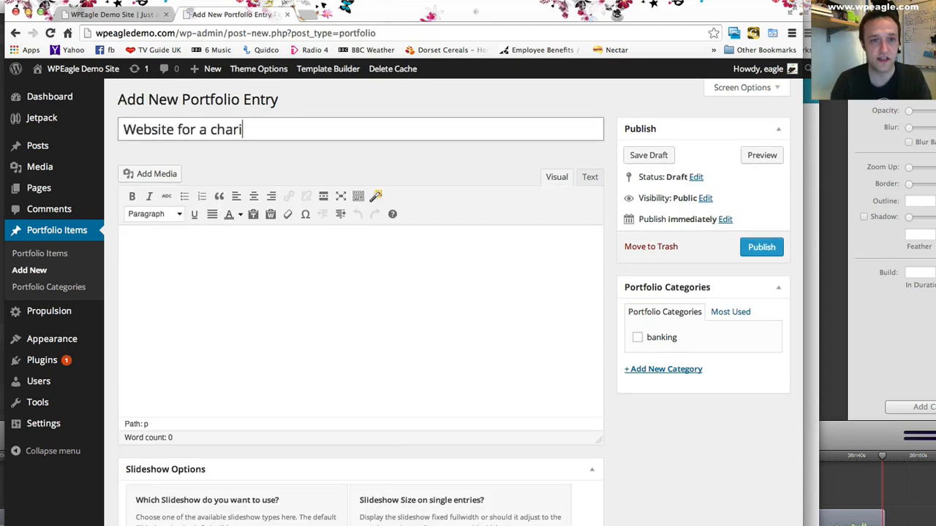
{"action": "left_click", "coordinate": [345, 285]}
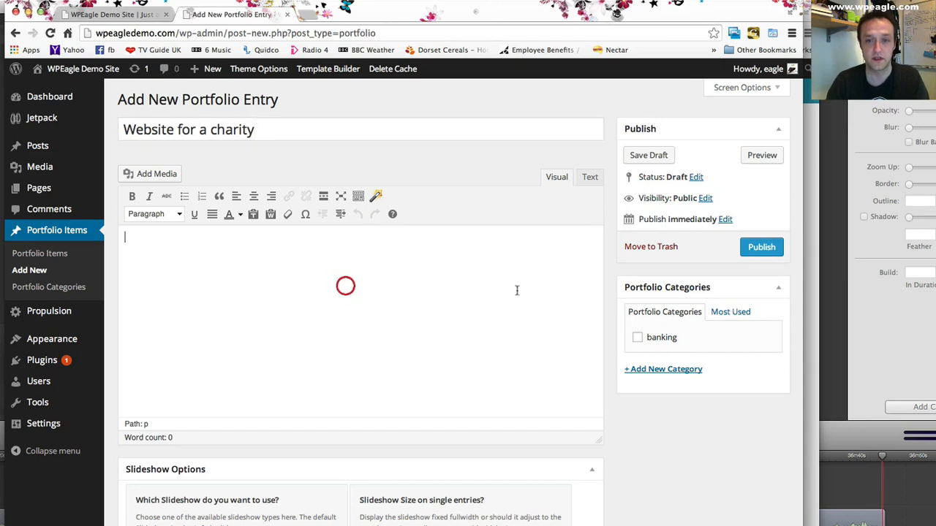
- Add a new portfolio category "charity" to the charity entry and fill its content with a line of random placeholder text
{"action": "left_click", "coordinate": [658, 370]}
{"action": "type", "text": "charity"}
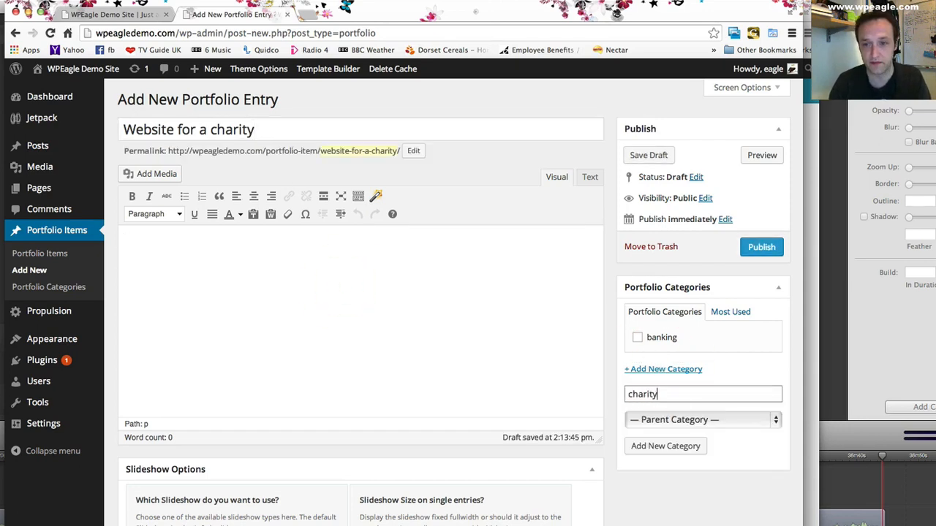
{"action": "left_click", "coordinate": [692, 446]}
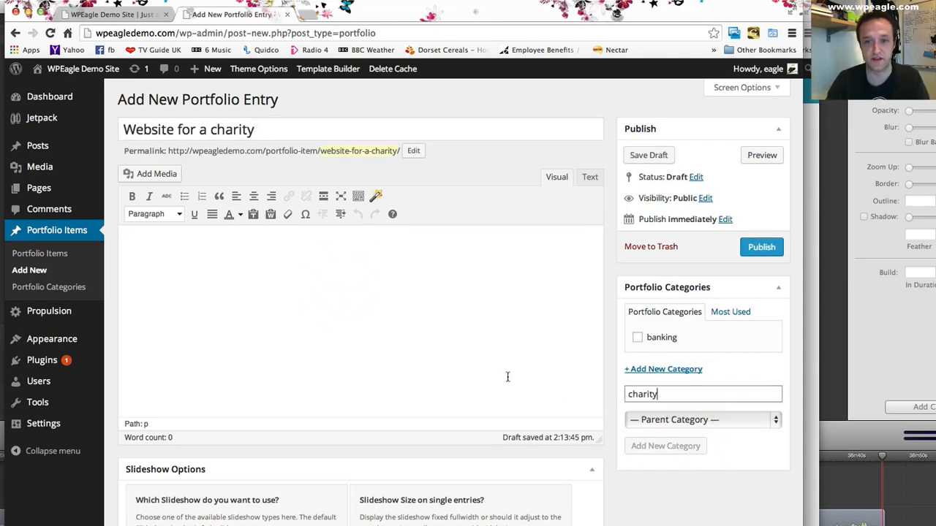
{"action": "left_click", "coordinate": [284, 286]}
{"action": "type", "text": "Giuysfhijshf oishijf hjosfhijos h fjjosh fjjsh fijshij fhjsfhjk sh fkjsfjk hsfhjkl s"}
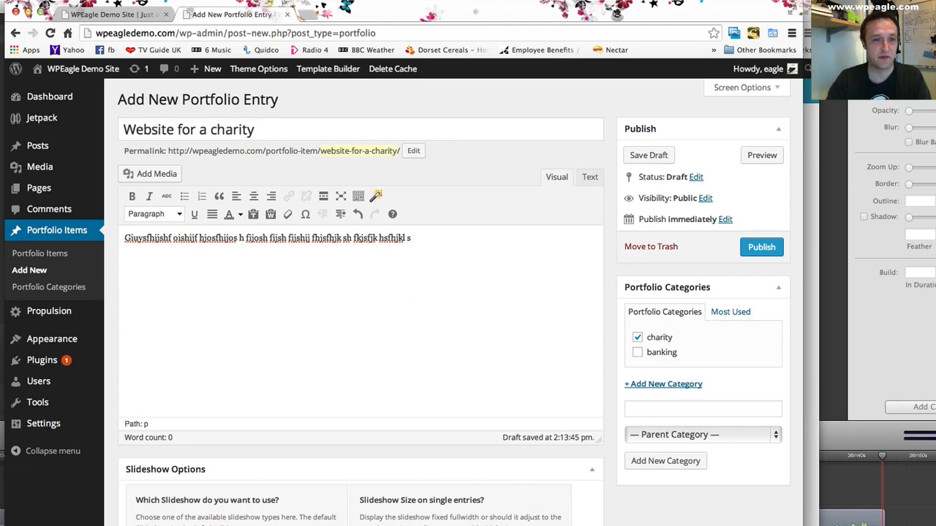
- Upload banner unite hp.jpg from the computer and add it to the charity entry's featured media gallery at Medium size
{"action": "scroll", "coordinate": [166, 366], "scroll_direction": "down", "scroll_amount": 5}
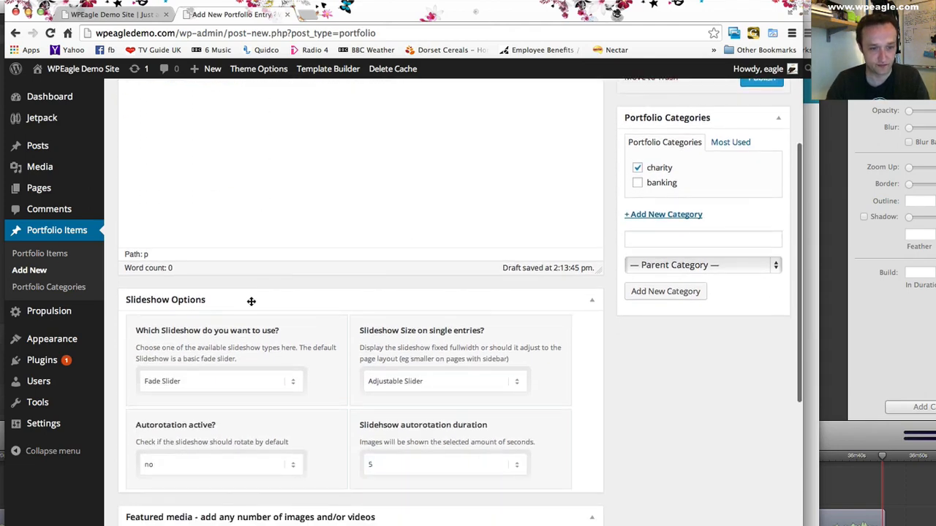
{"action": "scroll", "coordinate": [250, 301], "scroll_direction": "down", "scroll_amount": 7}
{"action": "left_click", "coordinate": [215, 298]}
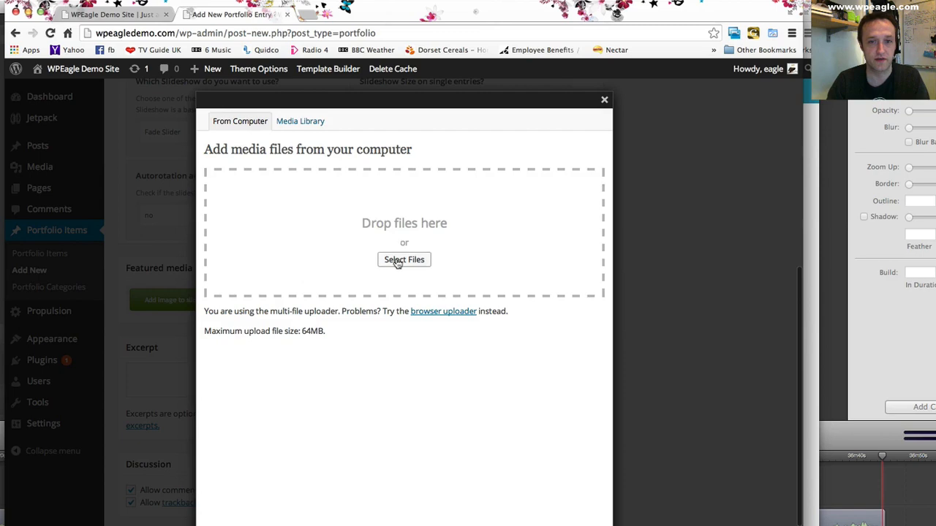
{"action": "left_click", "coordinate": [398, 258]}
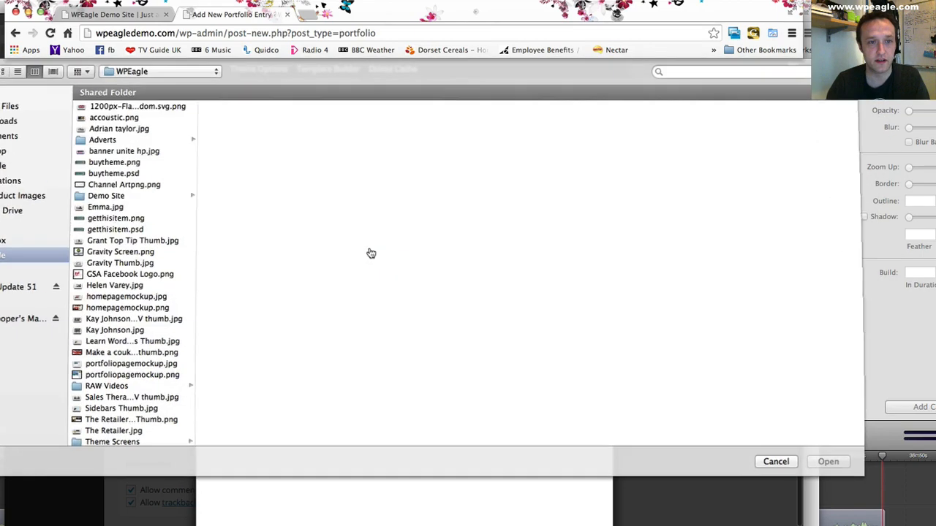
{"action": "left_click", "coordinate": [139, 151]}
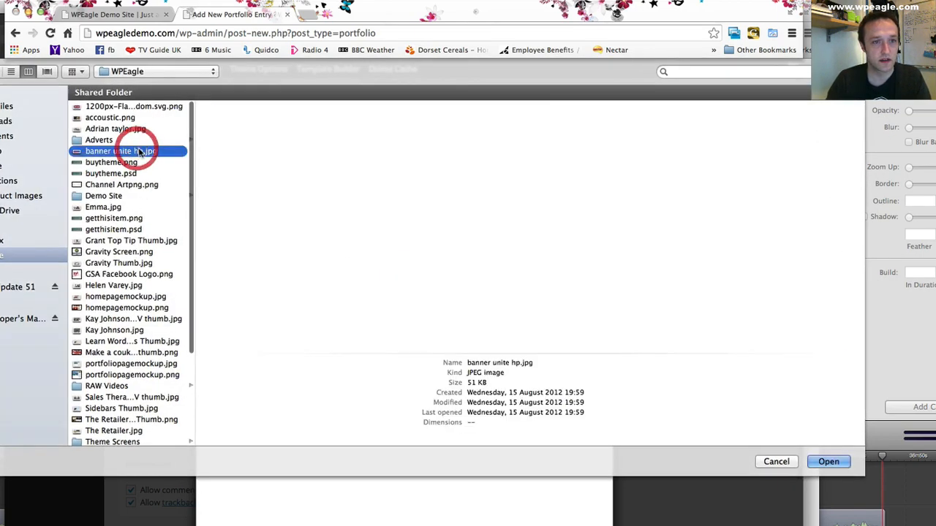
{"action": "left_click", "coordinate": [828, 461]}
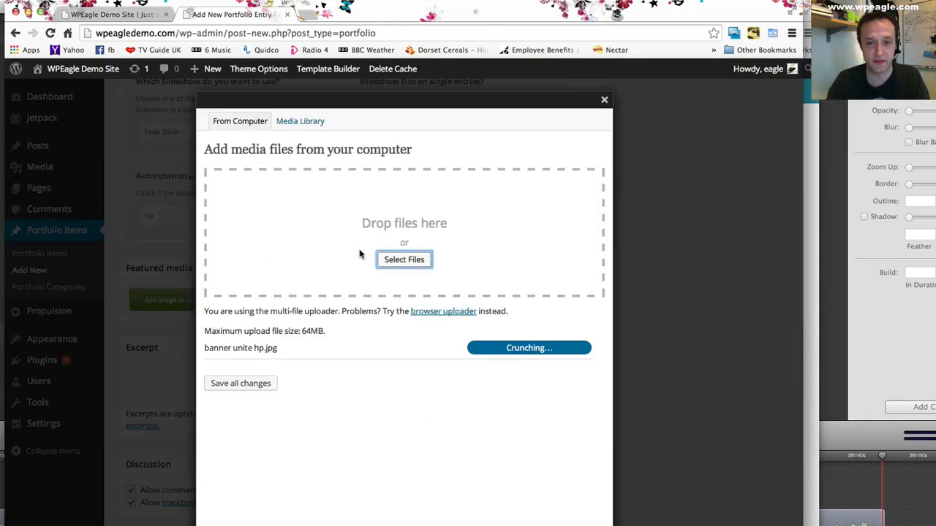
{"action": "scroll", "coordinate": [374, 299], "scroll_direction": "down", "scroll_amount": 5}
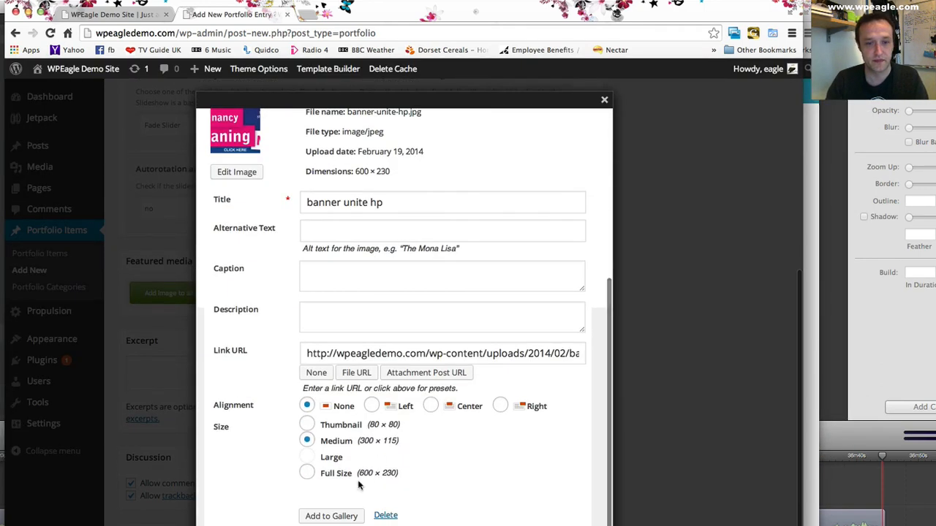
{"action": "left_click", "coordinate": [332, 516]}
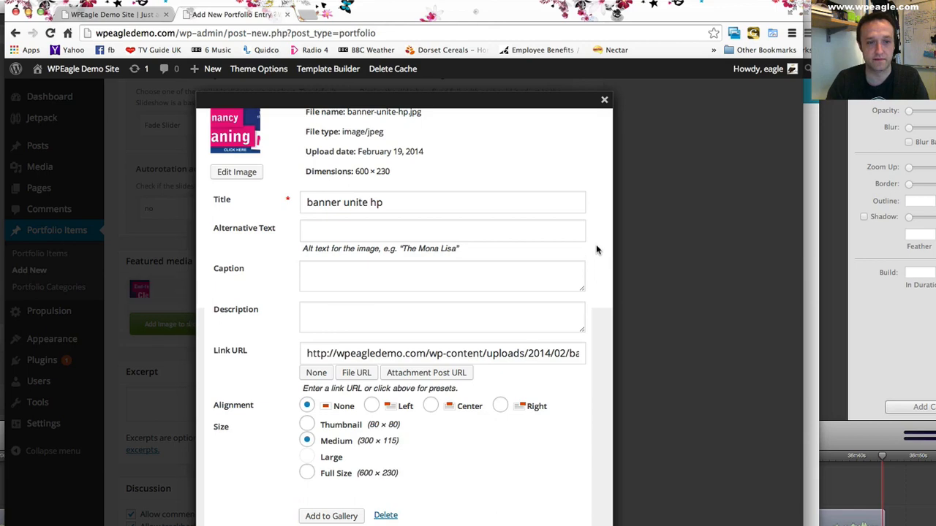
- Close the media uploader and publish the "Website for a charity" portfolio entry
{"action": "left_click", "coordinate": [604, 99]}
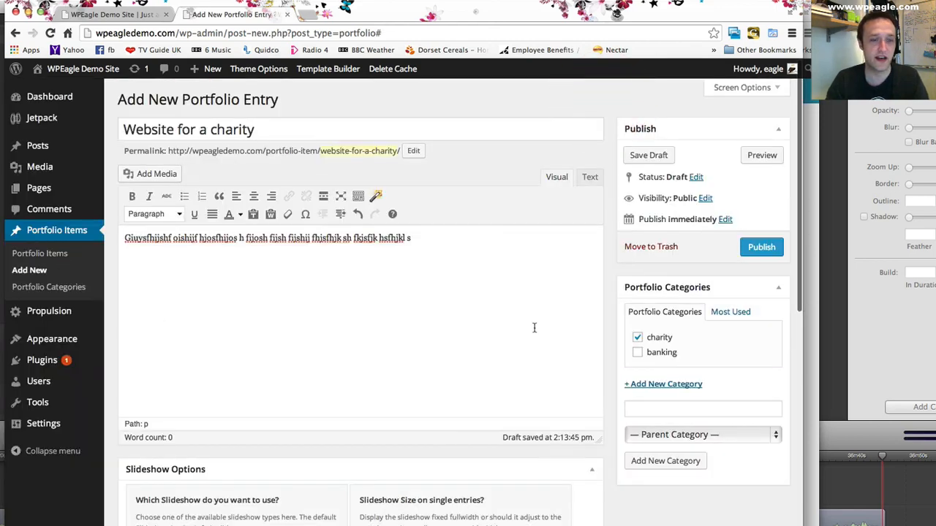
{"action": "scroll", "coordinate": [532, 329], "scroll_direction": "down", "scroll_amount": 3}
{"action": "scroll", "coordinate": [532, 329], "scroll_direction": "down", "scroll_amount": 2}
{"action": "scroll", "coordinate": [468, 271], "scroll_direction": "up", "scroll_amount": 4}
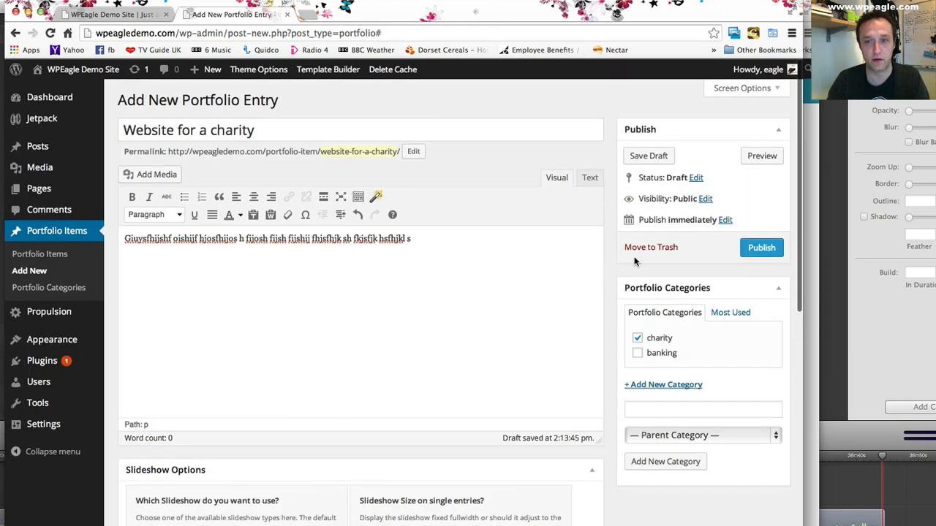
{"action": "left_click", "coordinate": [749, 247]}
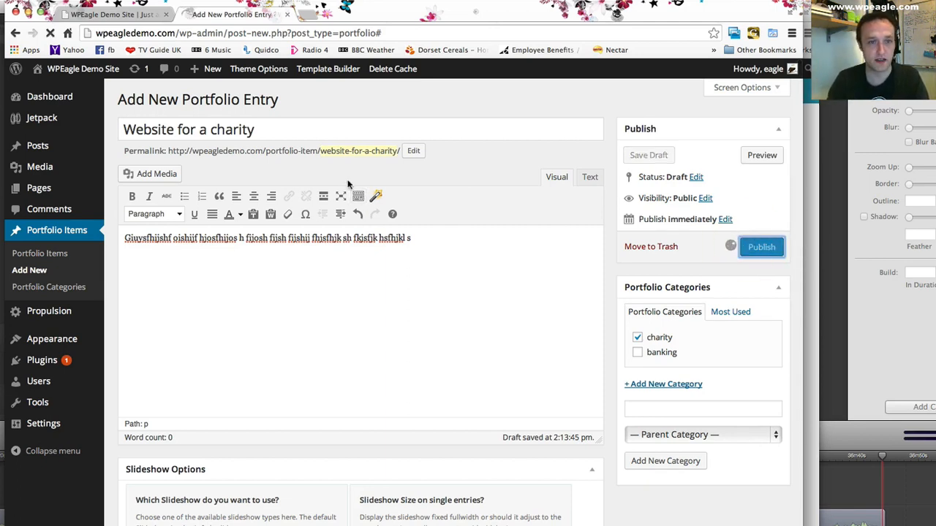
- Reload the site's front page and check how the charity and bank items appear in the portfolio section
{"action": "left_click", "coordinate": [110, 13]}
{"action": "left_click", "coordinate": [50, 33]}
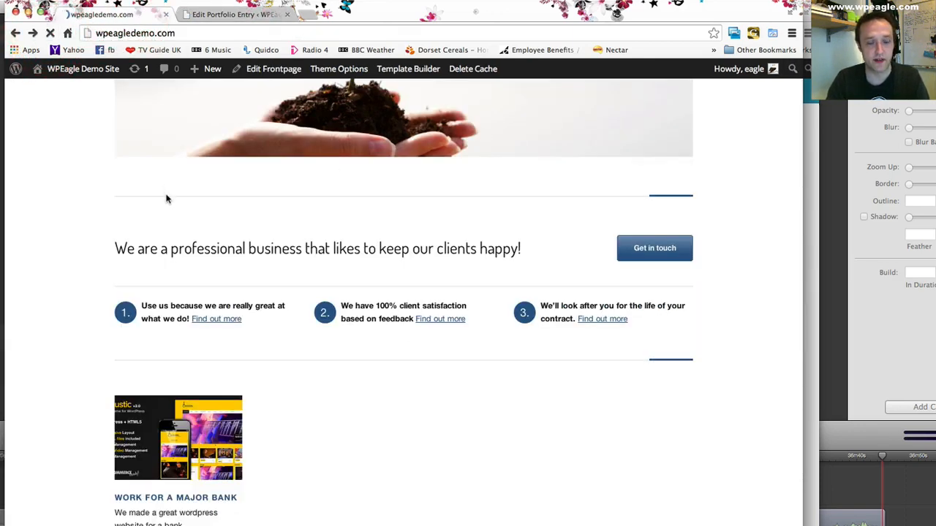
{"action": "scroll", "coordinate": [173, 198], "scroll_direction": "down", "scroll_amount": 3}
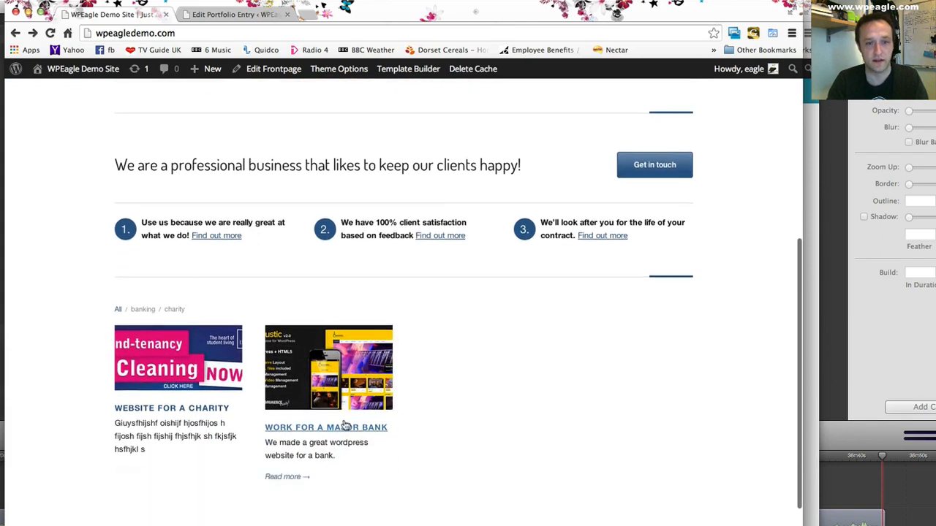
{"action": "scroll", "coordinate": [475, 328], "scroll_direction": "down", "scroll_amount": 1}
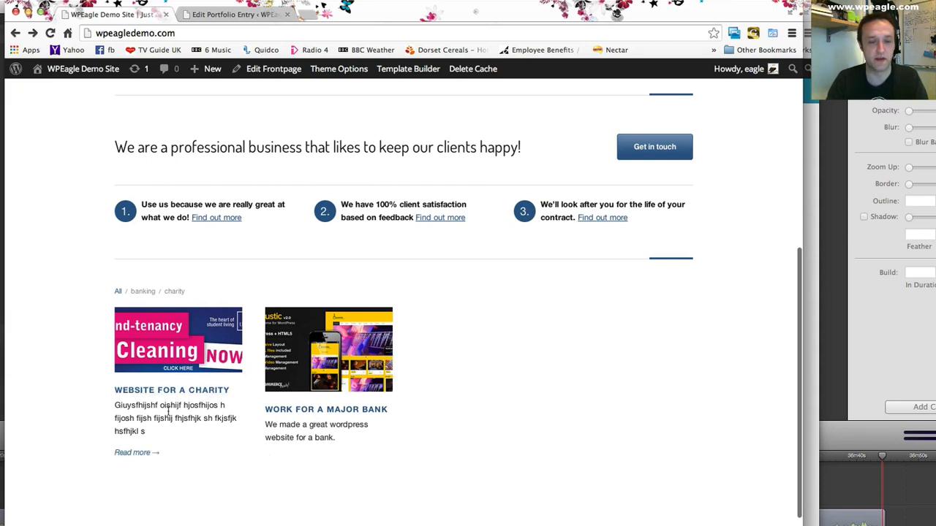
- Return to the charity entry's editor and remove the banner image from its featured media
{"action": "left_click", "coordinate": [234, 13]}
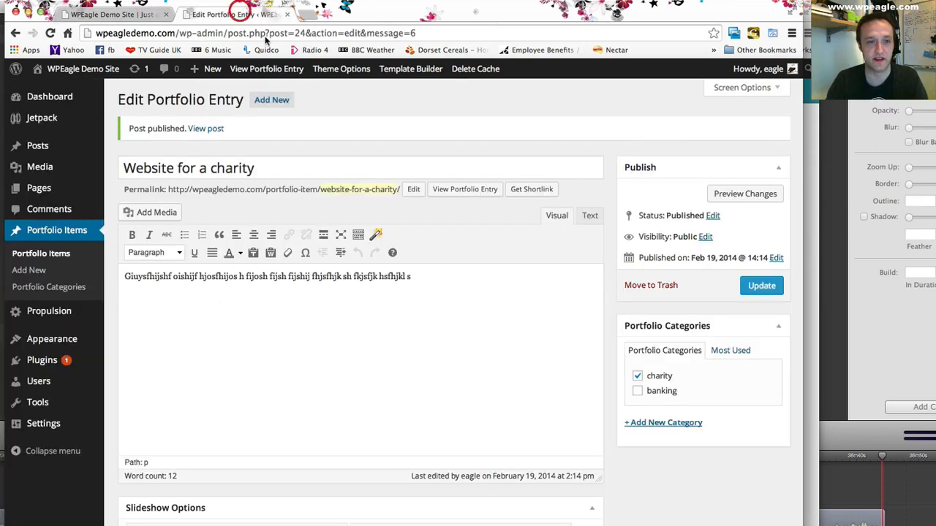
{"action": "scroll", "coordinate": [353, 187], "scroll_direction": "down", "scroll_amount": 5}
{"action": "scroll", "coordinate": [354, 187], "scroll_direction": "down", "scroll_amount": 3}
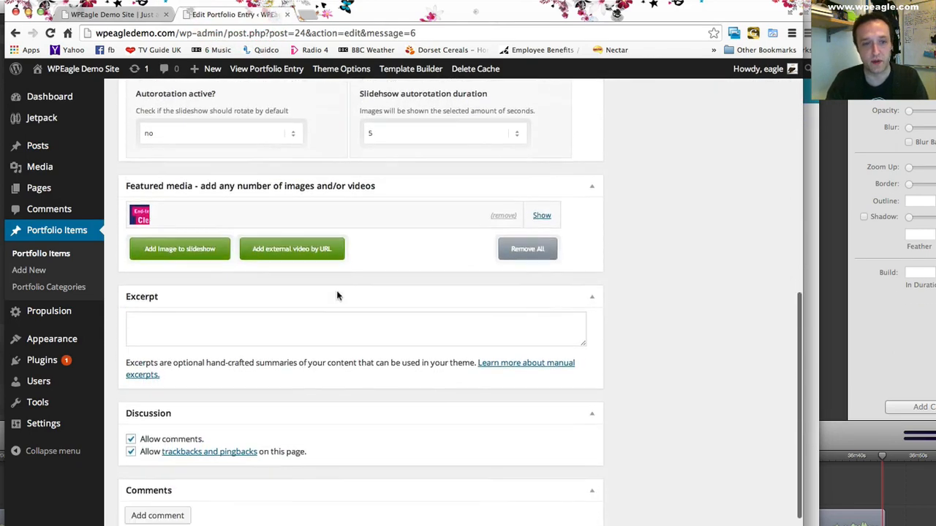
{"action": "left_click", "coordinate": [503, 206]}
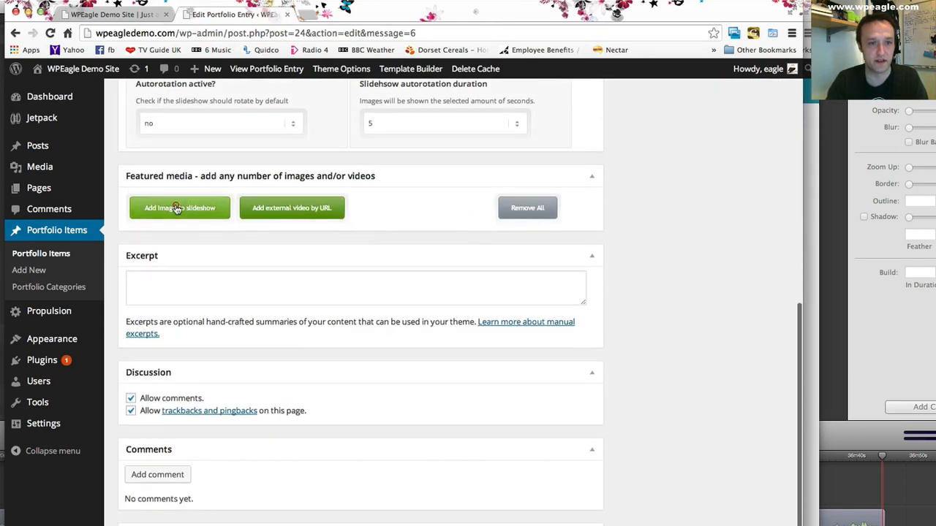
- Upload The Retailer.jpg from the computer as a slideshow image for the charity entry
{"action": "left_click", "coordinate": [175, 214]}
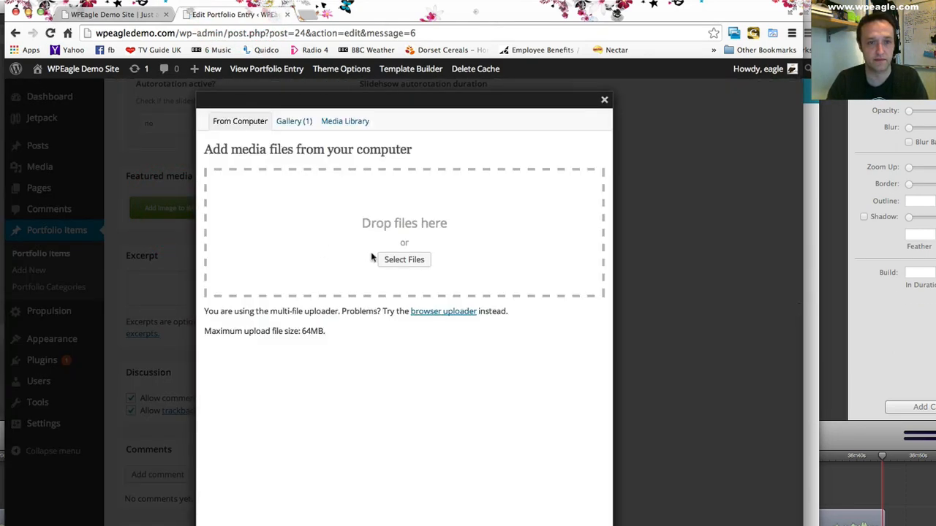
{"action": "left_click", "coordinate": [391, 261]}
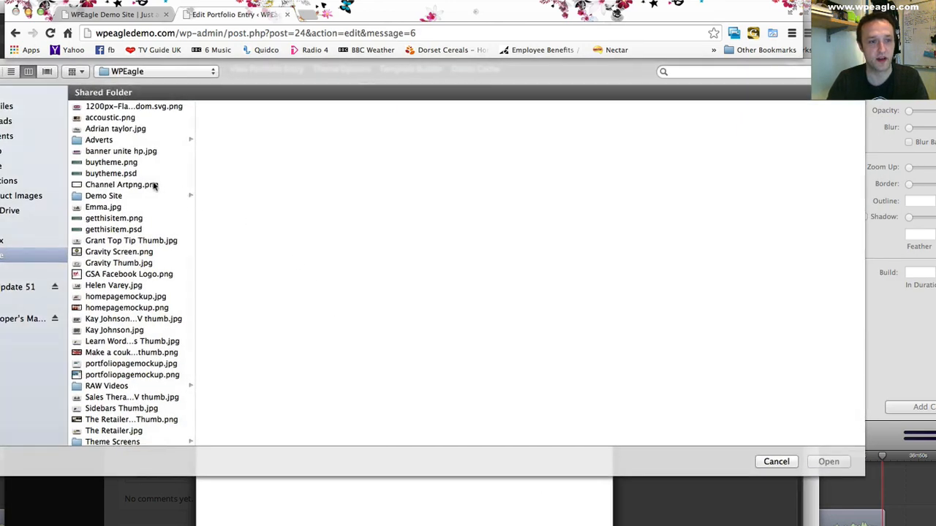
{"action": "left_click", "coordinate": [121, 286]}
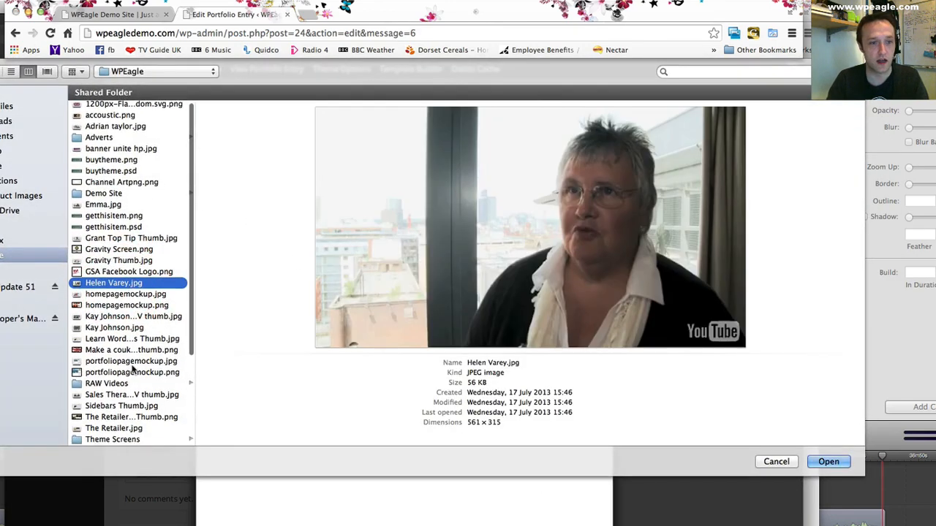
{"action": "left_click", "coordinate": [114, 330]}
{"action": "scroll", "coordinate": [125, 330], "scroll_direction": "down", "scroll_amount": 1}
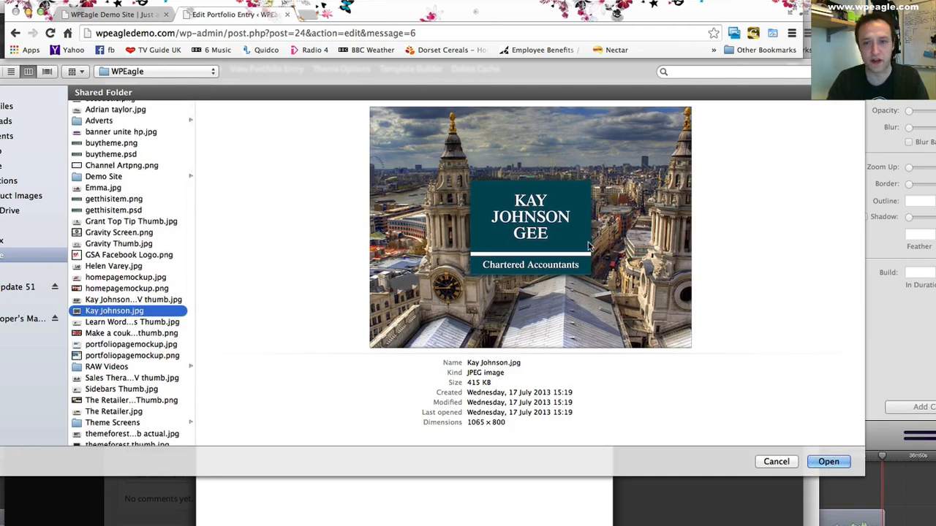
{"action": "left_click", "coordinate": [121, 412]}
{"action": "left_click", "coordinate": [829, 462]}
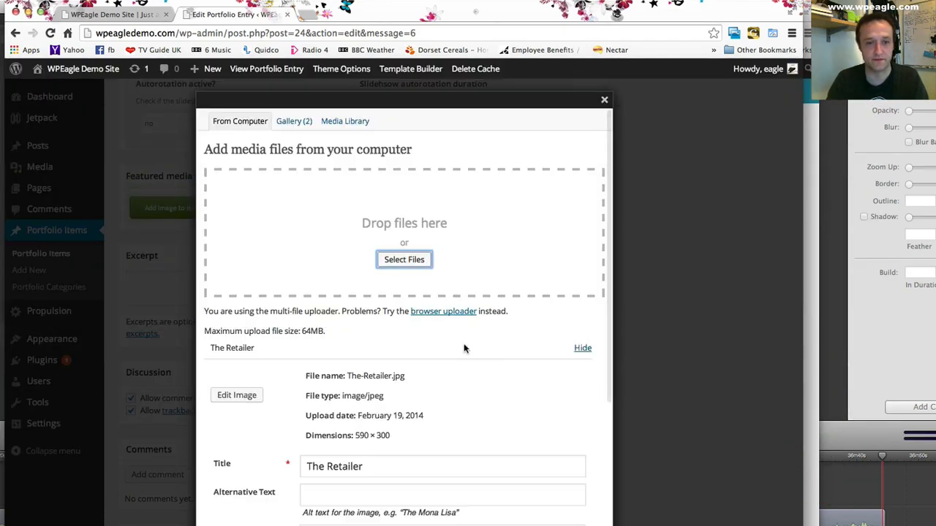
- Add The Retailer image to the charity entry's gallery, keep only one copy in its featured media, and update the entry
{"action": "scroll", "coordinate": [438, 365], "scroll_direction": "down", "scroll_amount": 5}
{"action": "left_click", "coordinate": [331, 516]}
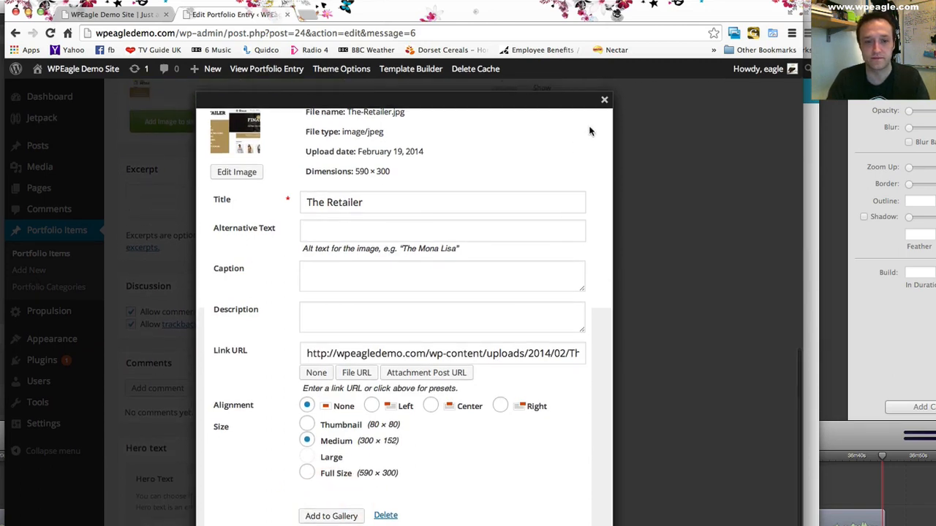
{"action": "left_click", "coordinate": [331, 516]}
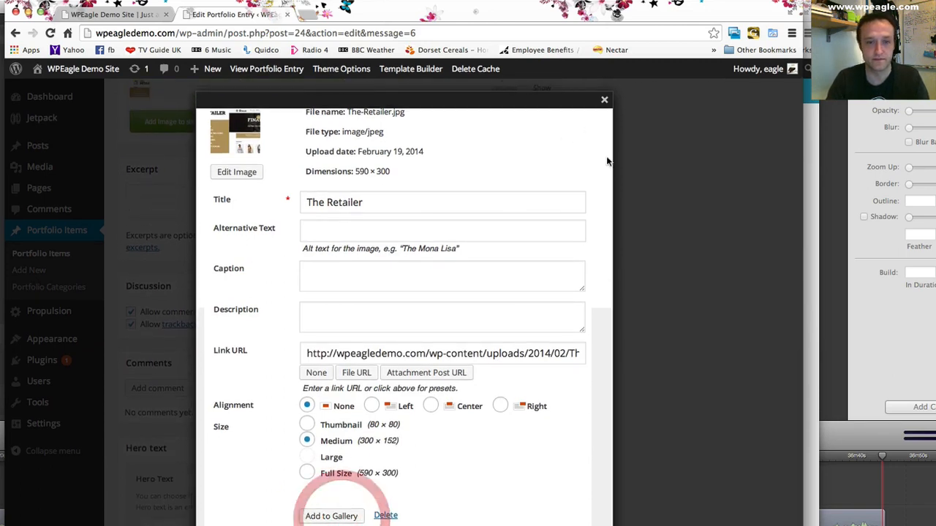
{"action": "left_click", "coordinate": [605, 100]}
{"action": "scroll", "coordinate": [409, 198], "scroll_direction": "down", "scroll_amount": 10}
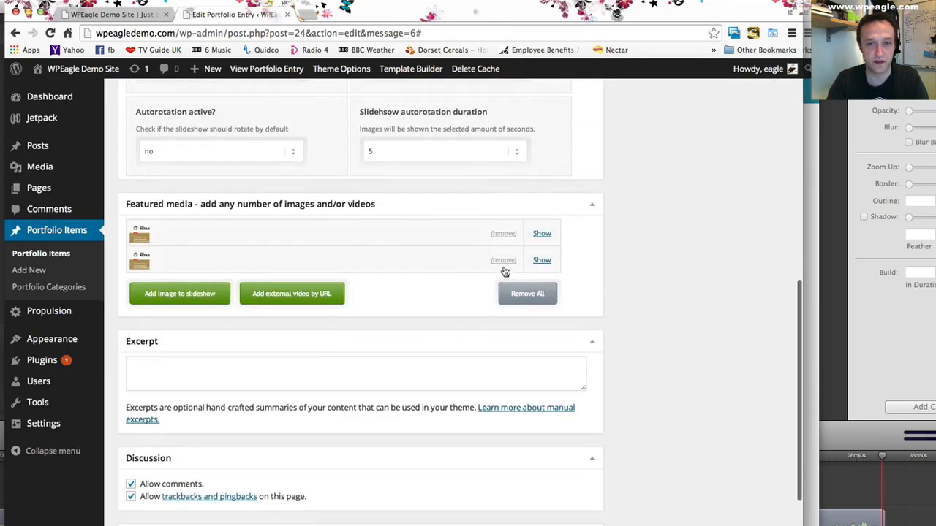
{"action": "left_click", "coordinate": [503, 261]}
{"action": "scroll", "coordinate": [781, 278], "scroll_direction": "up", "scroll_amount": 10}
{"action": "left_click", "coordinate": [761, 285]}
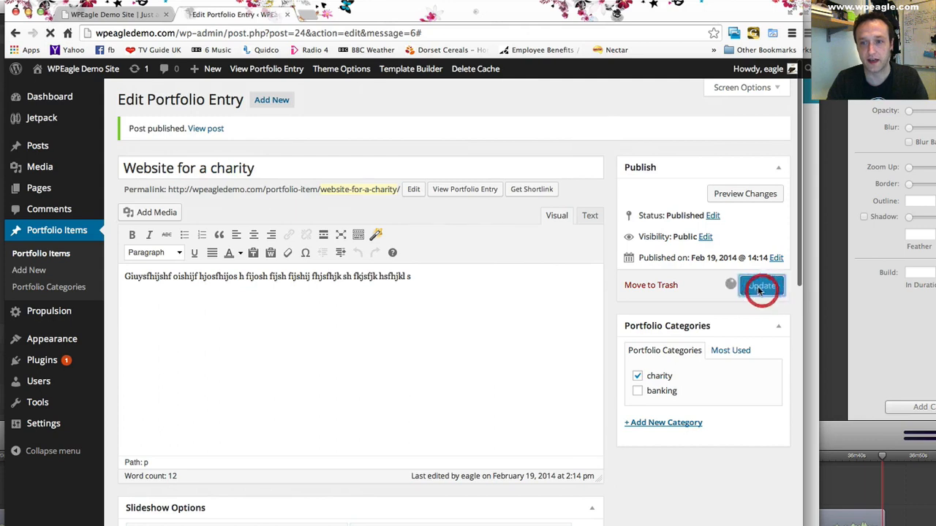
- Reload the front page and check the charity item's new image in the portfolio section
{"action": "left_click", "coordinate": [108, 14]}
{"action": "left_click", "coordinate": [49, 32]}
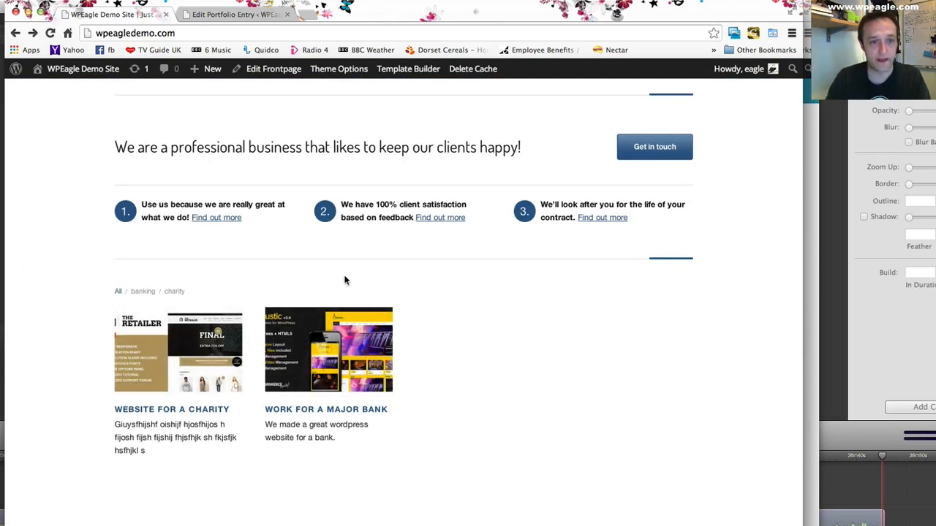
{"action": "scroll", "coordinate": [335, 282], "scroll_direction": "down", "scroll_amount": 1}
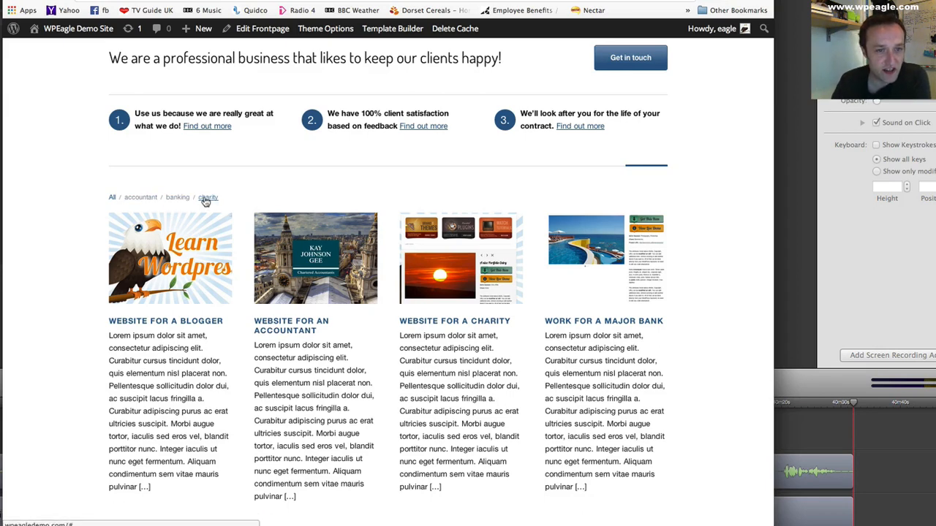
- Filter the front page portfolio by accountant, banking and charity, and show all items again
{"action": "left_click", "coordinate": [138, 202]}
{"action": "left_click", "coordinate": [176, 199]}
{"action": "left_click", "coordinate": [209, 199]}
{"action": "left_click", "coordinate": [112, 197]}
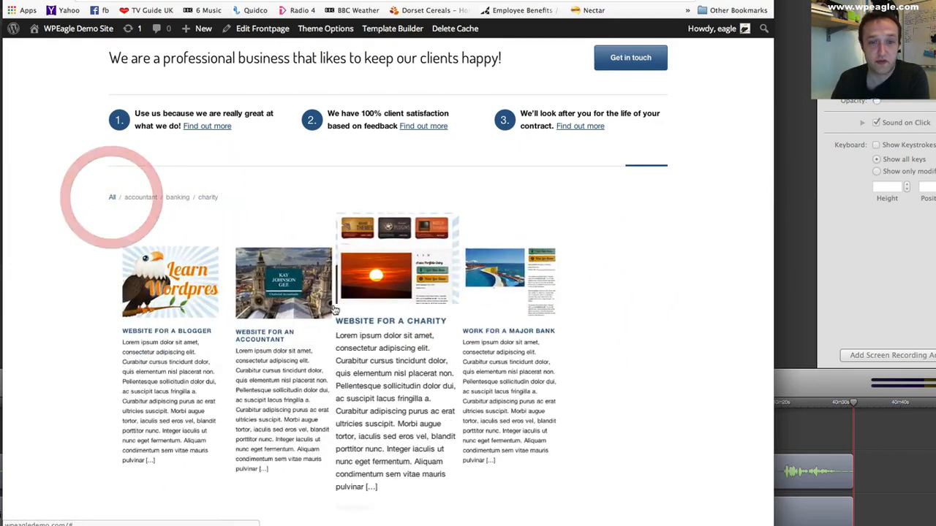
{"action": "scroll", "coordinate": [334, 307], "scroll_direction": "down", "scroll_amount": 3}
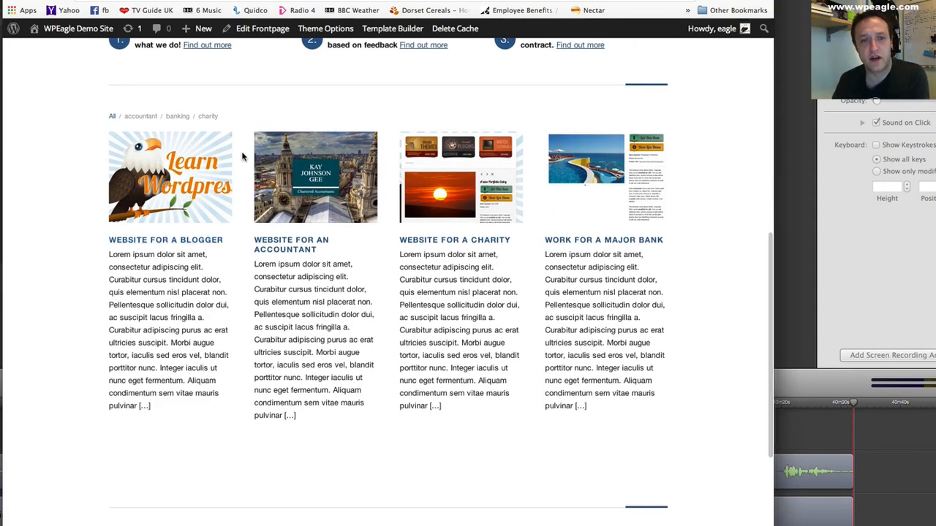
{"action": "scroll", "coordinate": [244, 156], "scroll_direction": "up", "scroll_amount": 1}
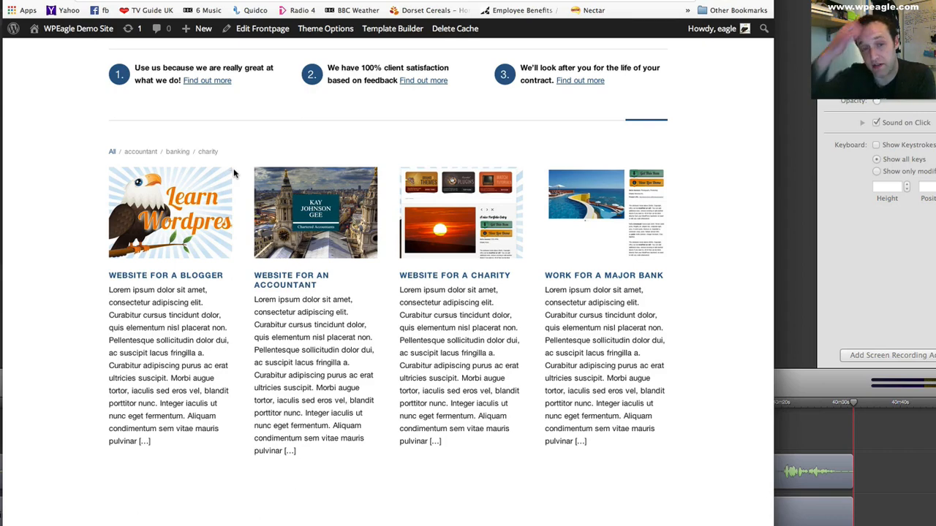
- Open the "Website for a blogger" portfolio item from the front page and look through its single entry page
{"action": "left_click", "coordinate": [197, 212]}
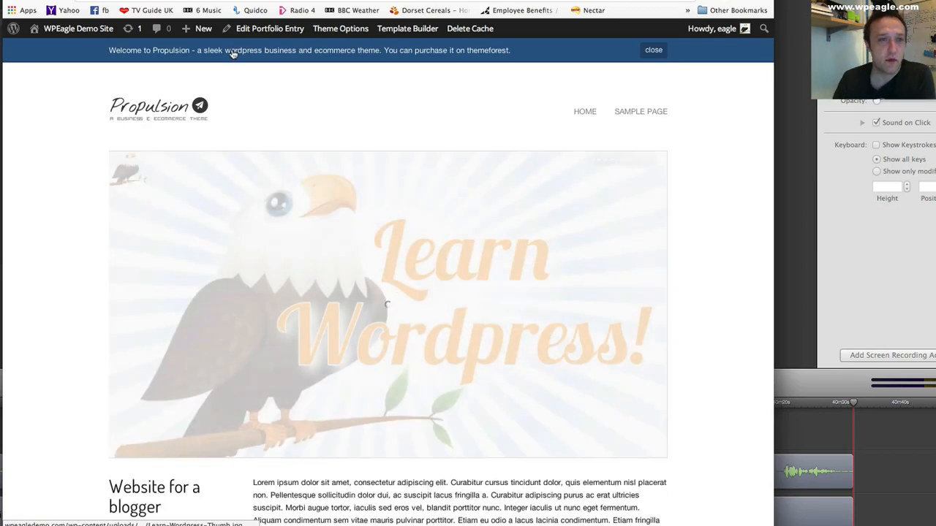
{"action": "mouse_move", "coordinate": [201, 28]}
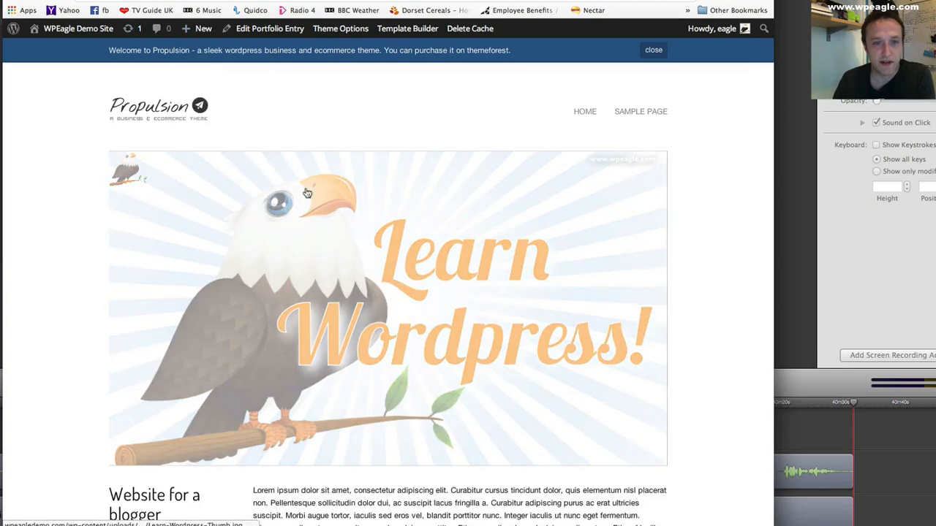
{"action": "scroll", "coordinate": [379, 133], "scroll_direction": "down", "scroll_amount": 5}
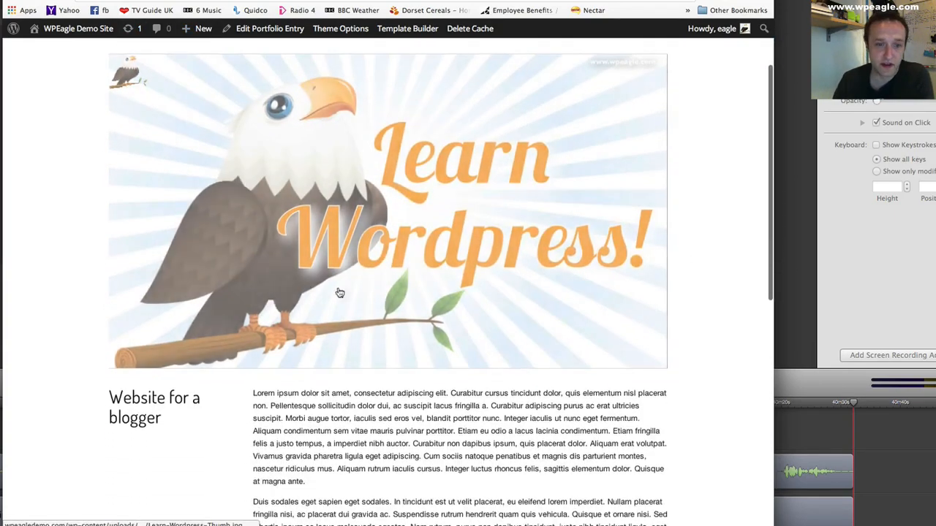
{"action": "scroll", "coordinate": [398, 327], "scroll_direction": "down", "scroll_amount": 10}
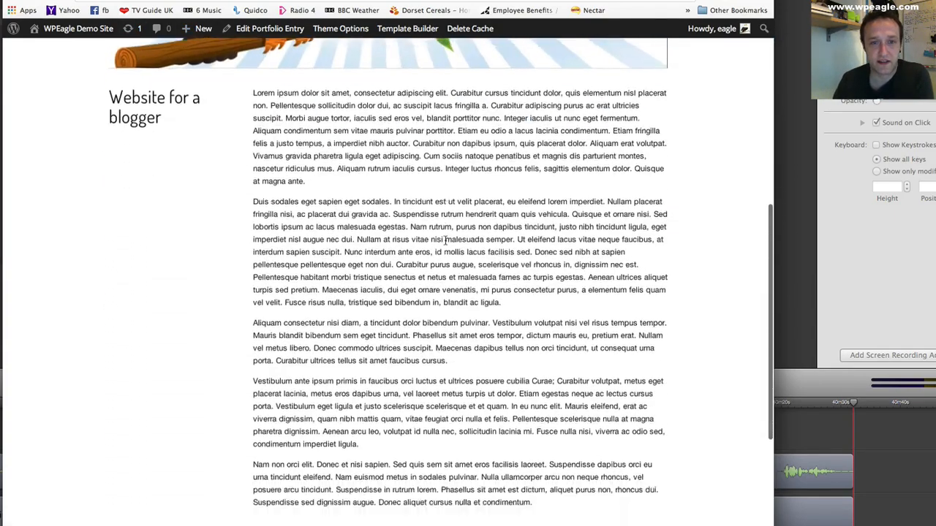
{"action": "scroll", "coordinate": [439, 239], "scroll_direction": "up", "scroll_amount": 15}
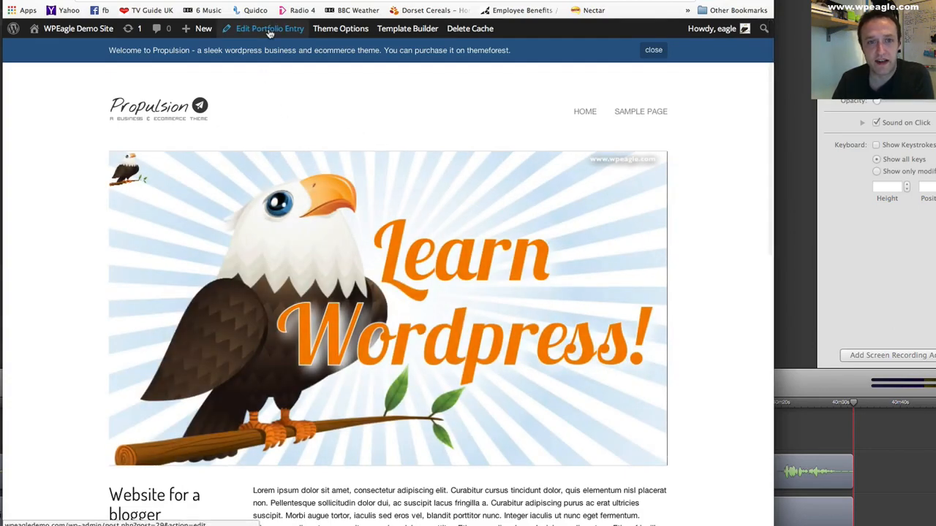
- Open the blogger portfolio entry for editing and set its excerpt to "We made a fantastic website for an online blogger."
{"action": "left_click", "coordinate": [269, 29]}
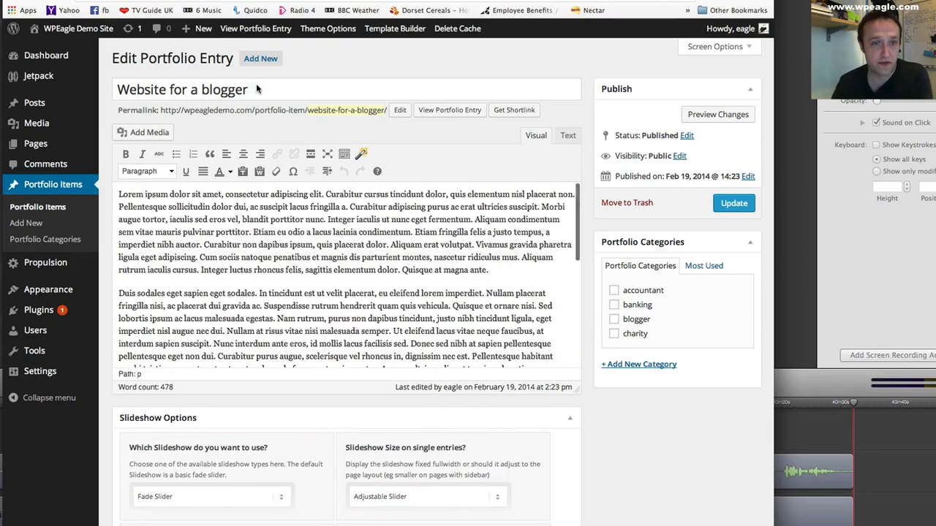
{"action": "scroll", "coordinate": [317, 111], "scroll_direction": "down", "scroll_amount": 8}
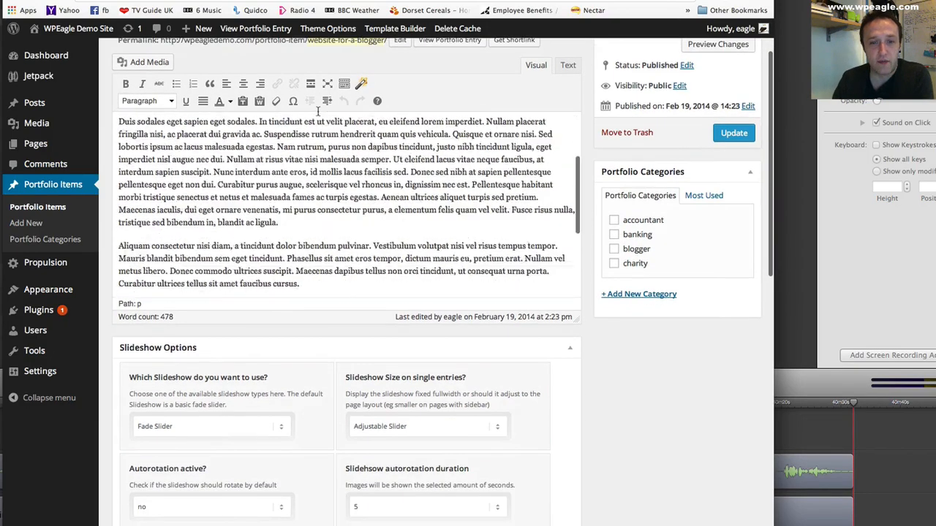
{"action": "scroll", "coordinate": [317, 110], "scroll_direction": "down", "scroll_amount": 5}
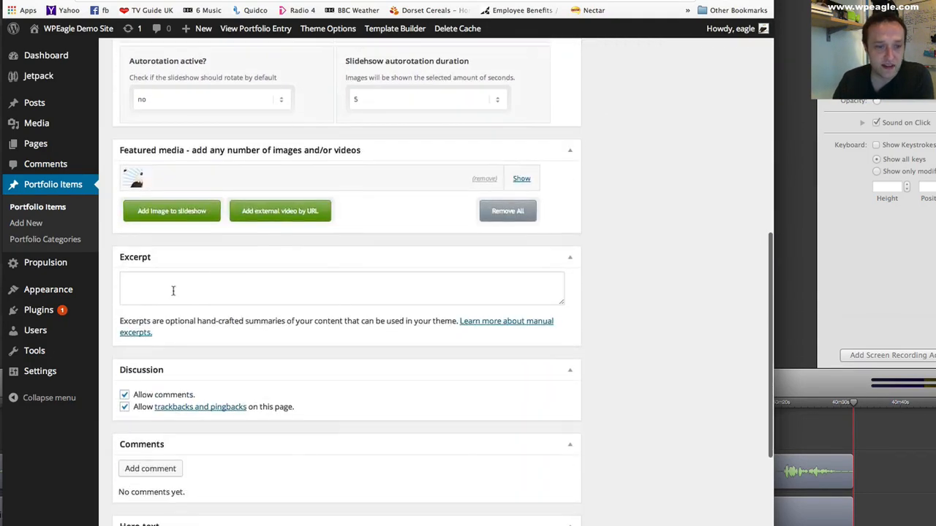
{"action": "scroll", "coordinate": [251, 286], "scroll_direction": "up", "scroll_amount": 15}
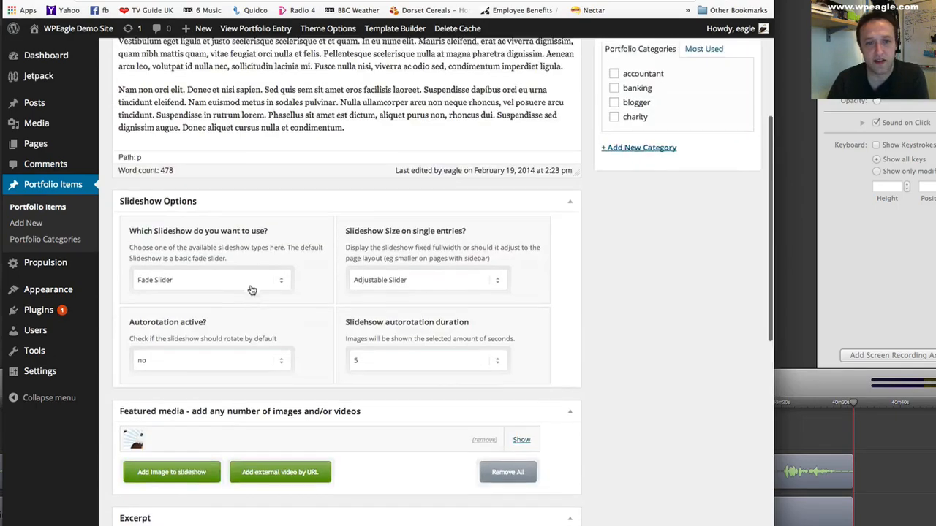
{"action": "scroll", "coordinate": [299, 245], "scroll_direction": "up", "scroll_amount": 4}
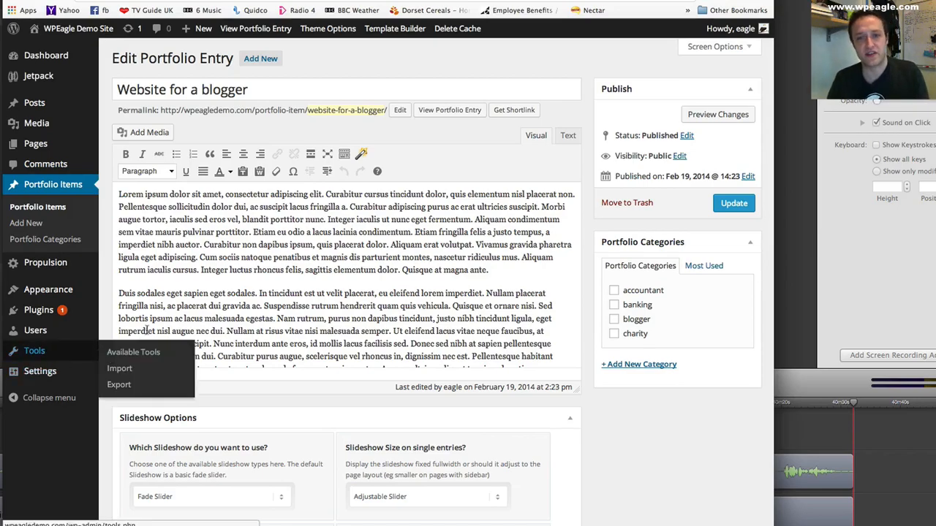
{"action": "scroll", "coordinate": [208, 323], "scroll_direction": "down", "scroll_amount": 10}
{"action": "scroll", "coordinate": [208, 323], "scroll_direction": "down", "scroll_amount": 3}
{"action": "scroll", "coordinate": [280, 295], "scroll_direction": "up", "scroll_amount": 8}
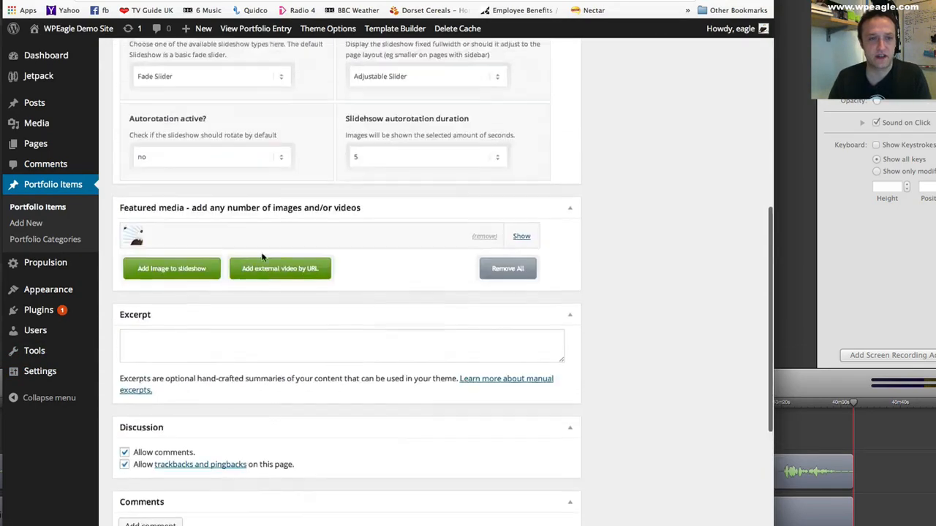
{"action": "scroll", "coordinate": [261, 252], "scroll_direction": "up", "scroll_amount": 3}
{"action": "scroll", "coordinate": [286, 143], "scroll_direction": "down", "scroll_amount": 10}
{"action": "left_click", "coordinate": [195, 183]}
{"action": "type", "text": "We made a fan"}
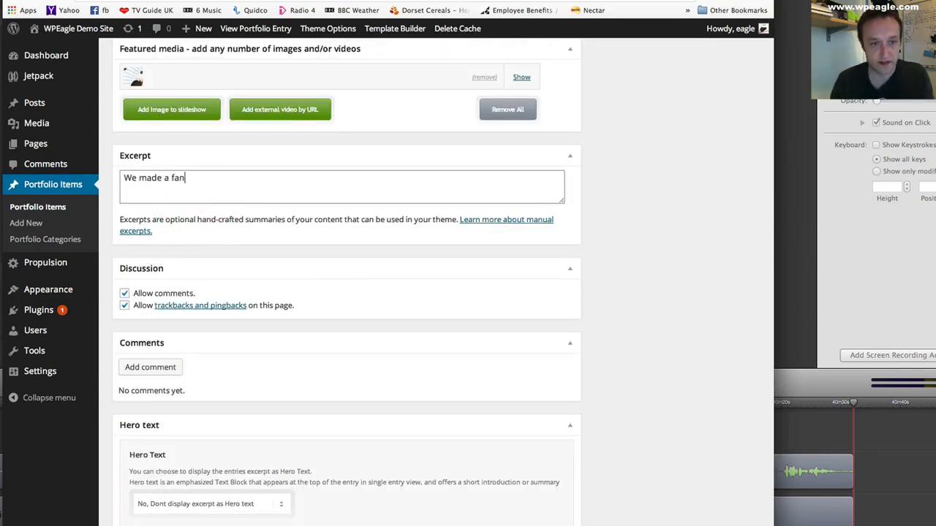
{"action": "type", "text": "tastic websit"}
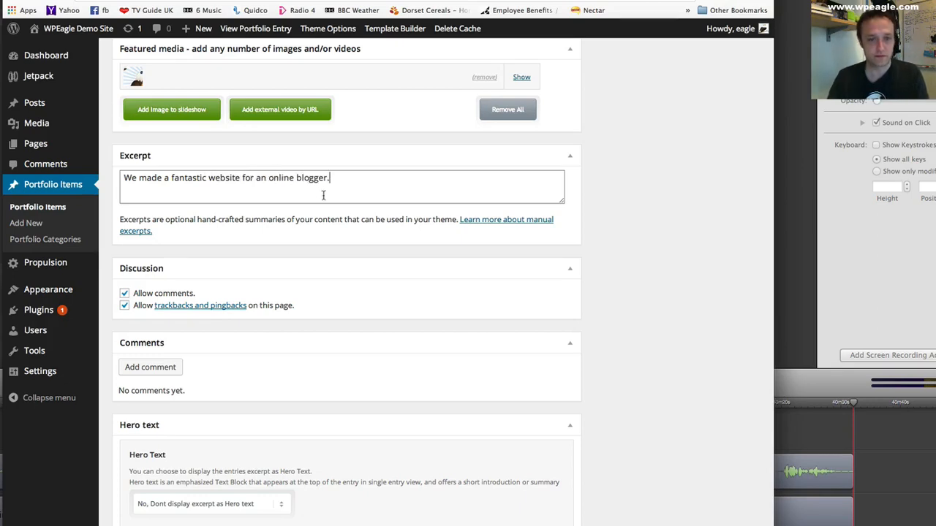
{"action": "type", "text": "e for an online blogger."}
- Finish the blogger entry's excerpt with "for an online blogger.", assign the blogger category, and update the entry
{"action": "scroll", "coordinate": [343, 208], "scroll_direction": "up", "scroll_amount": 10}
{"action": "scroll", "coordinate": [675, 135], "scroll_direction": "up", "scroll_amount": 2}
{"action": "left_click", "coordinate": [612, 250]}
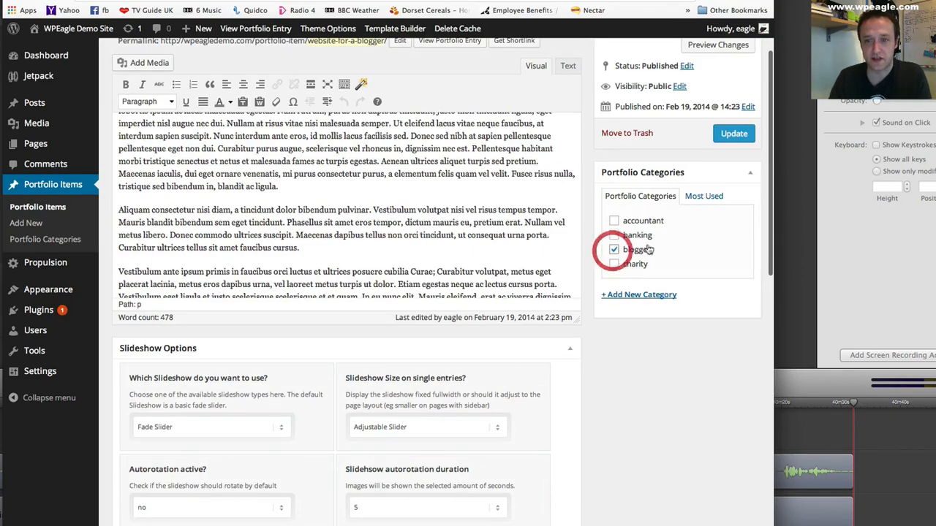
{"action": "left_click", "coordinate": [734, 134]}
{"action": "scroll", "coordinate": [466, 129], "scroll_direction": "up", "scroll_amount": 5}
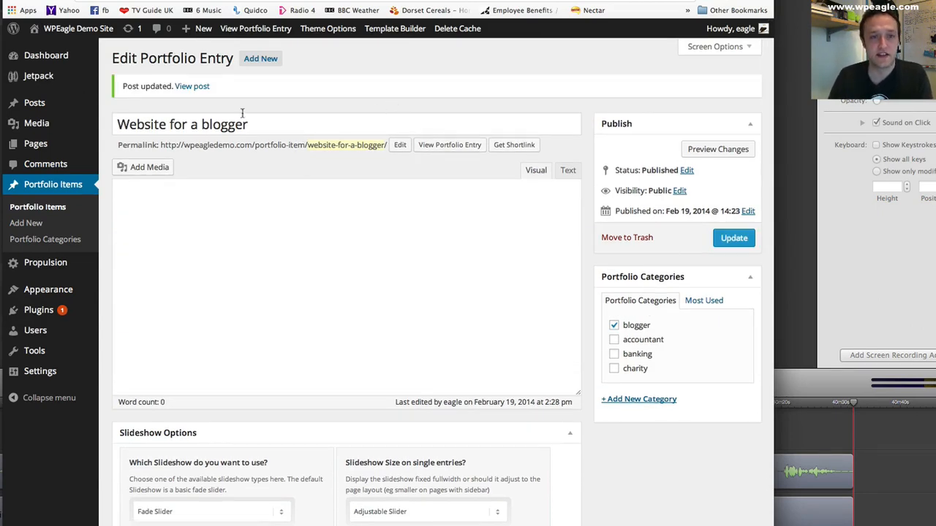
- View the updated blogger portfolio entry on the site and look over its single entry page
{"action": "left_click", "coordinate": [193, 85]}
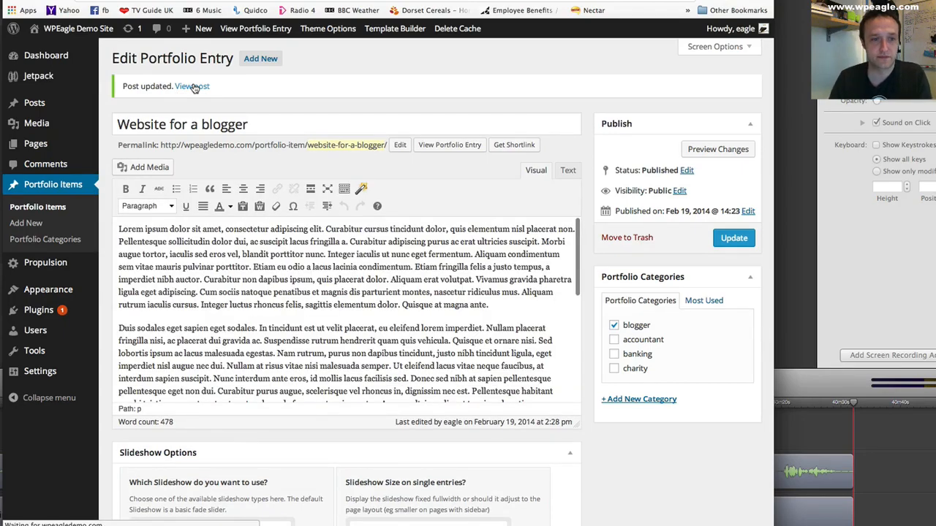
{"action": "scroll", "coordinate": [631, 204], "scroll_direction": "down", "scroll_amount": 6}
{"action": "scroll", "coordinate": [418, 183], "scroll_direction": "up", "scroll_amount": 6}
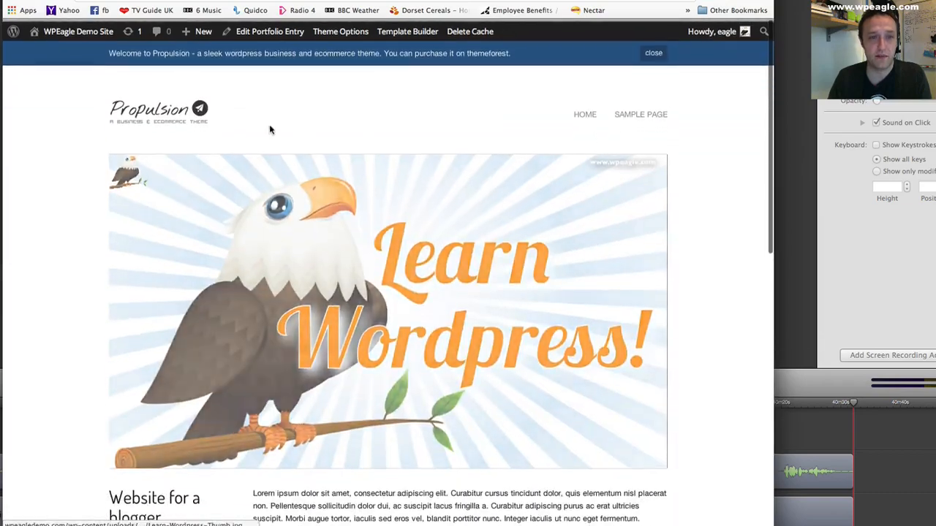
- Return to the front page and check the blogger item's excerpt against the other portfolio items
{"action": "left_click", "coordinate": [186, 116]}
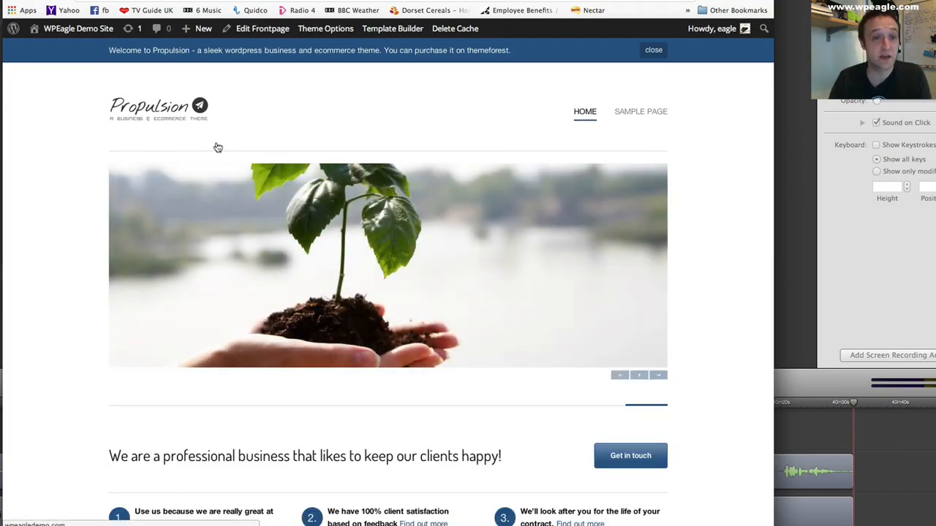
{"action": "scroll", "coordinate": [280, 136], "scroll_direction": "down", "scroll_amount": 5}
{"action": "scroll", "coordinate": [281, 133], "scroll_direction": "down", "scroll_amount": 2}
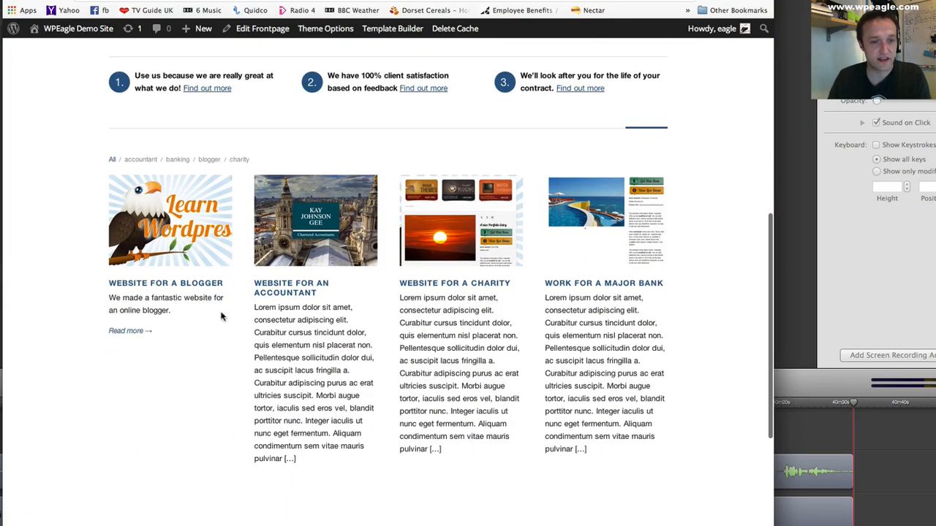
{"action": "scroll", "coordinate": [297, 331], "scroll_direction": "up", "scroll_amount": 1}
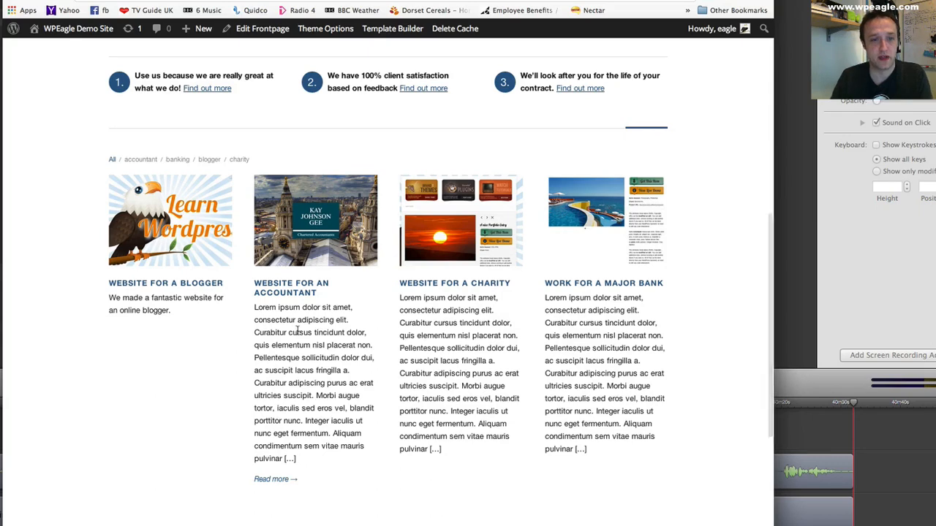
{"action": "scroll", "coordinate": [344, 330], "scroll_direction": "up", "scroll_amount": 2}
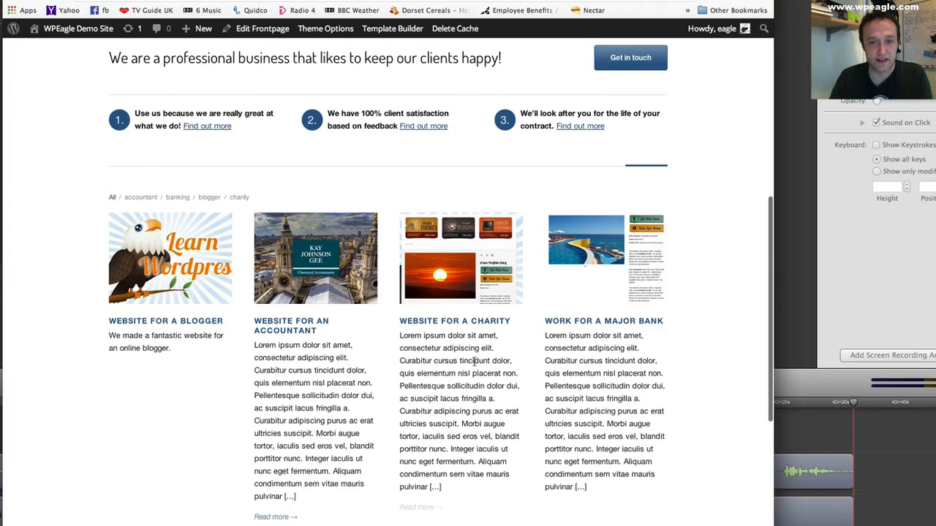
- Open the "Website for an accountant" portfolio entry for editing, set its excerpt to "We made a website for an accountant", and update it
{"action": "left_click", "coordinate": [307, 275]}
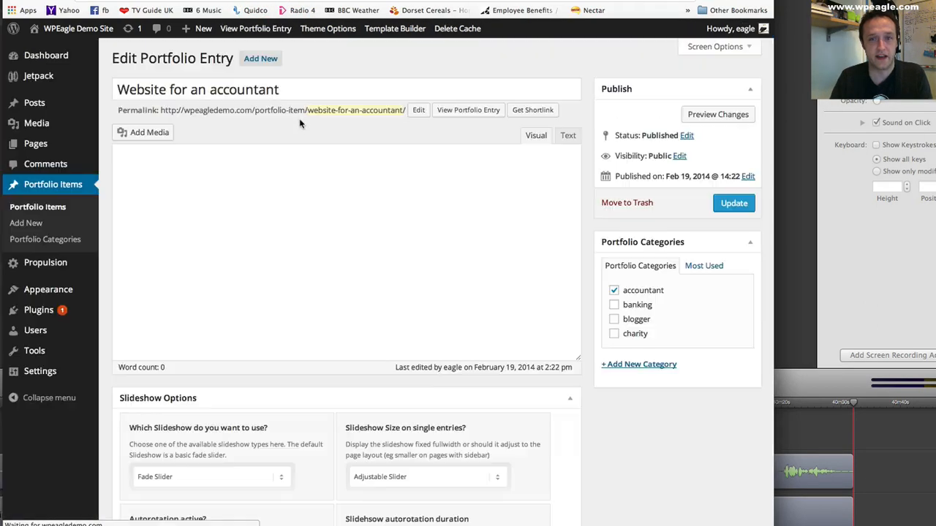
{"action": "scroll", "coordinate": [400, 330], "scroll_direction": "down", "scroll_amount": 3}
{"action": "scroll", "coordinate": [401, 330], "scroll_direction": "down", "scroll_amount": 10}
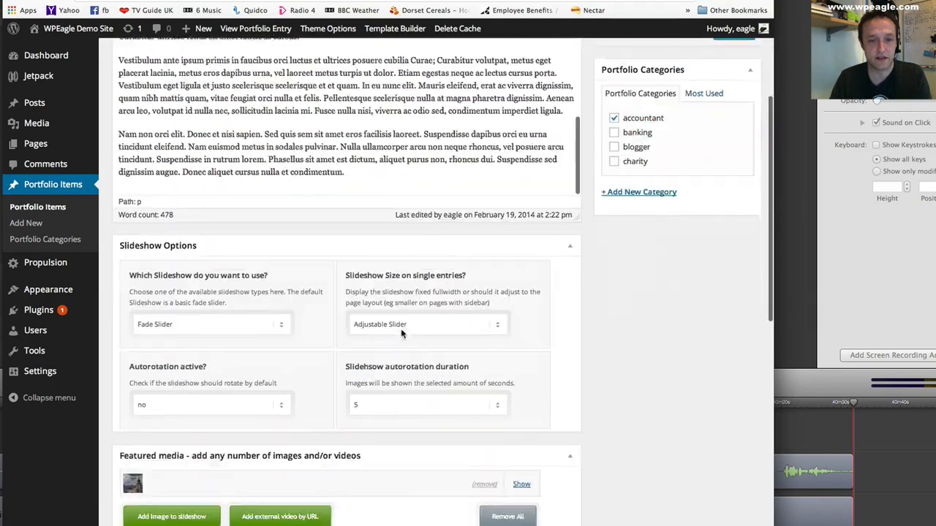
{"action": "left_click", "coordinate": [253, 393]}
{"action": "type", "text": "We"}
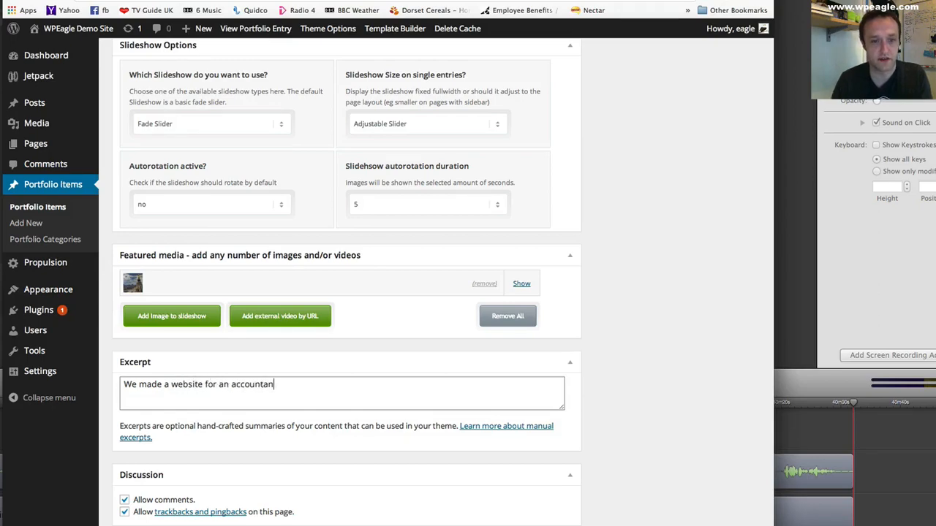
{"action": "scroll", "coordinate": [289, 369], "scroll_direction": "up", "scroll_amount": 10}
{"action": "scroll", "coordinate": [614, 271], "scroll_direction": "down", "scroll_amount": 15}
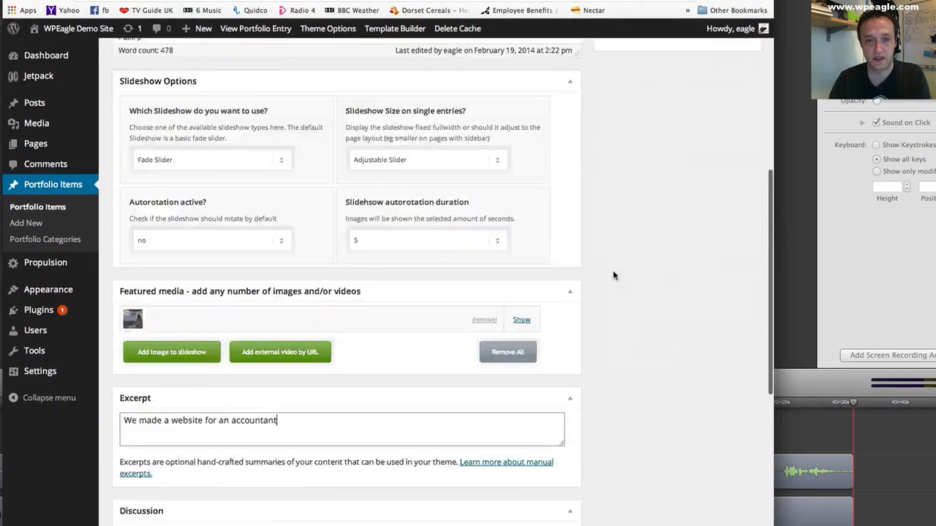
{"action": "left_click", "coordinate": [336, 134]}
{"action": "key", "text": "super+a"}
{"action": "scroll", "coordinate": [622, 129], "scroll_direction": "up", "scroll_amount": 10}
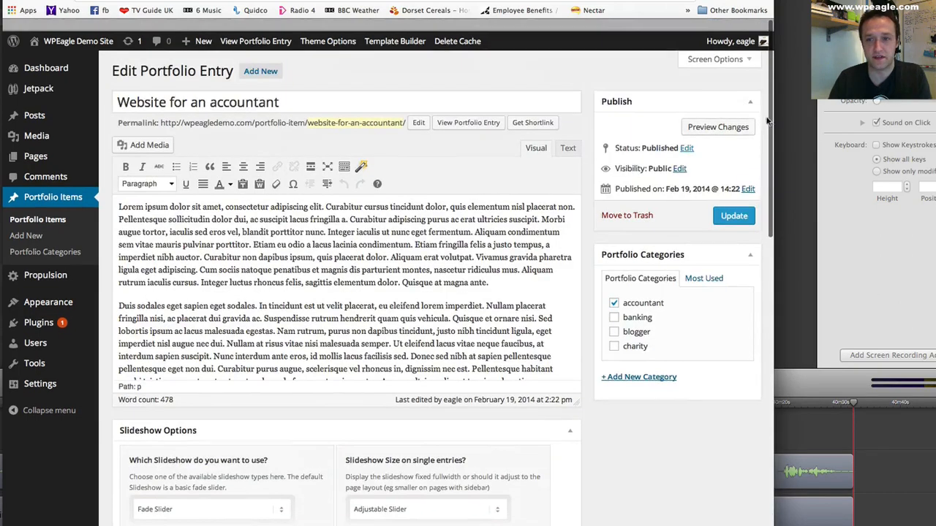
{"action": "left_click", "coordinate": [725, 202]}
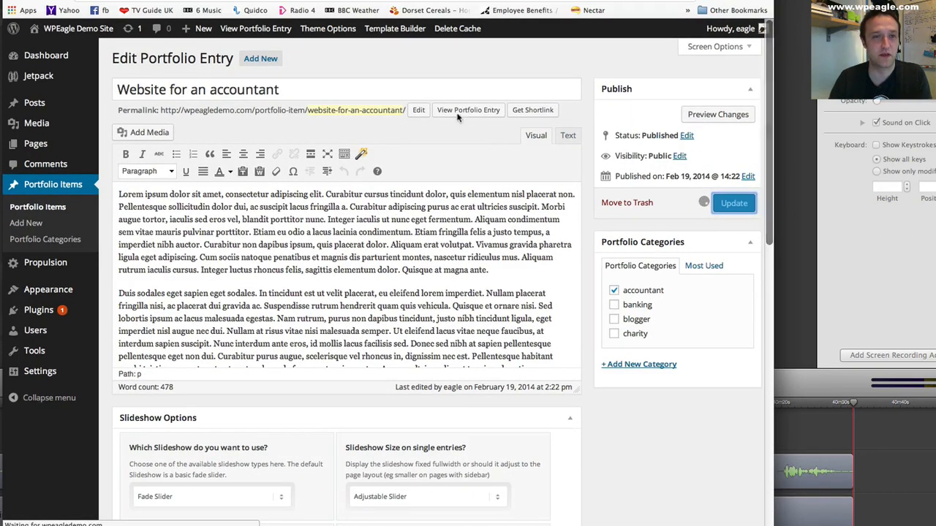
- Visit the front page from the admin area and check the accountant item's excerpt in the portfolio section
{"action": "mouse_move", "coordinate": [94, 33]}
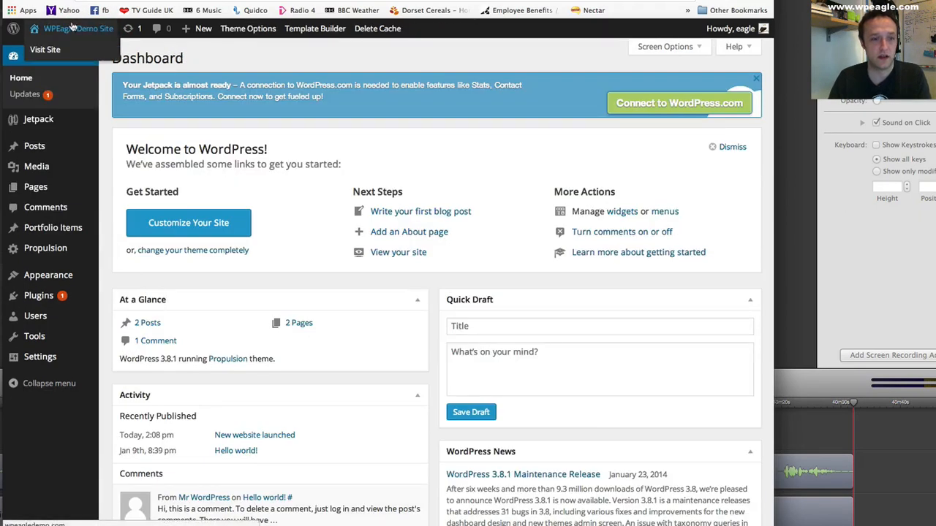
{"action": "left_click", "coordinate": [72, 27]}
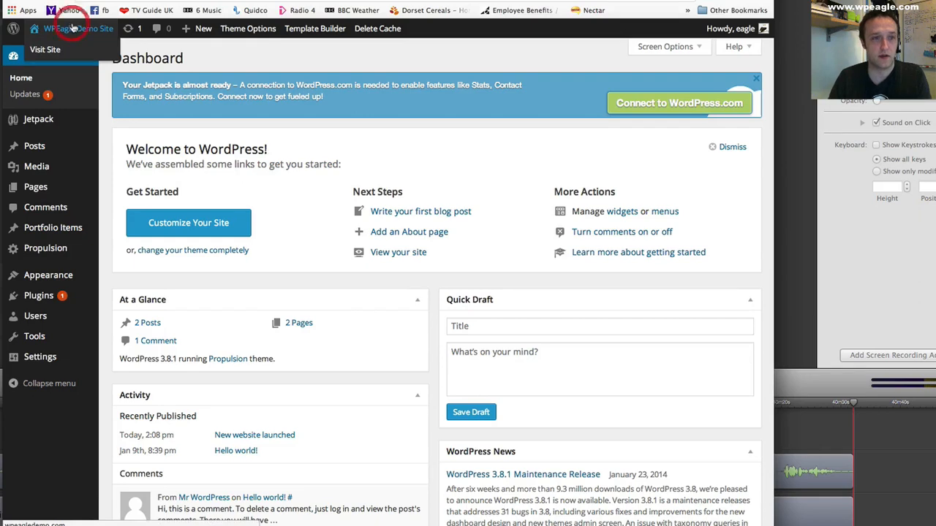
{"action": "scroll", "coordinate": [233, 113], "scroll_direction": "down", "scroll_amount": 10}
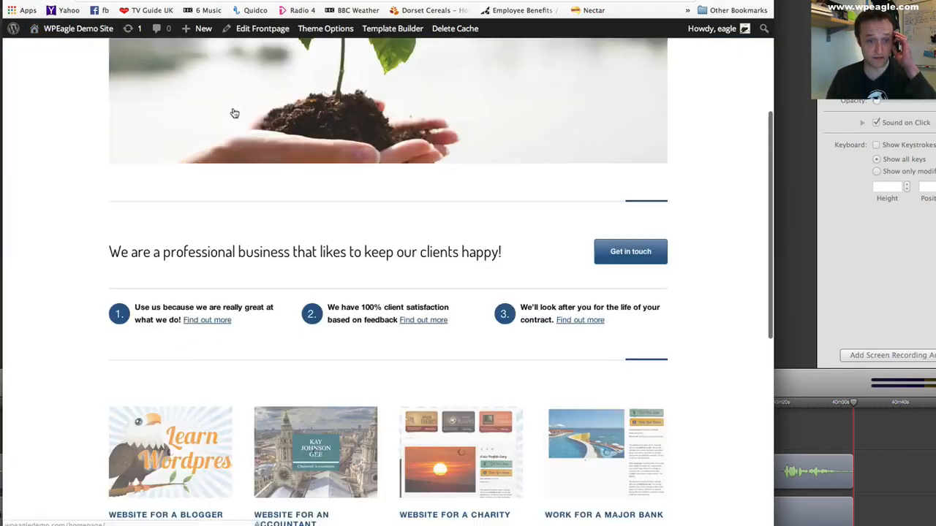
{"action": "scroll", "coordinate": [308, 173], "scroll_direction": "up", "scroll_amount": 3}
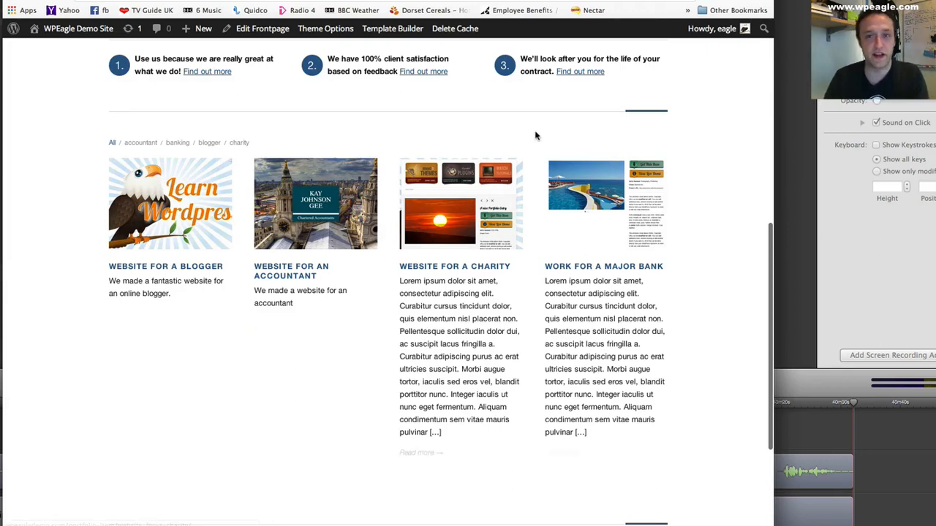
{"action": "left_click", "coordinate": [662, 0]}
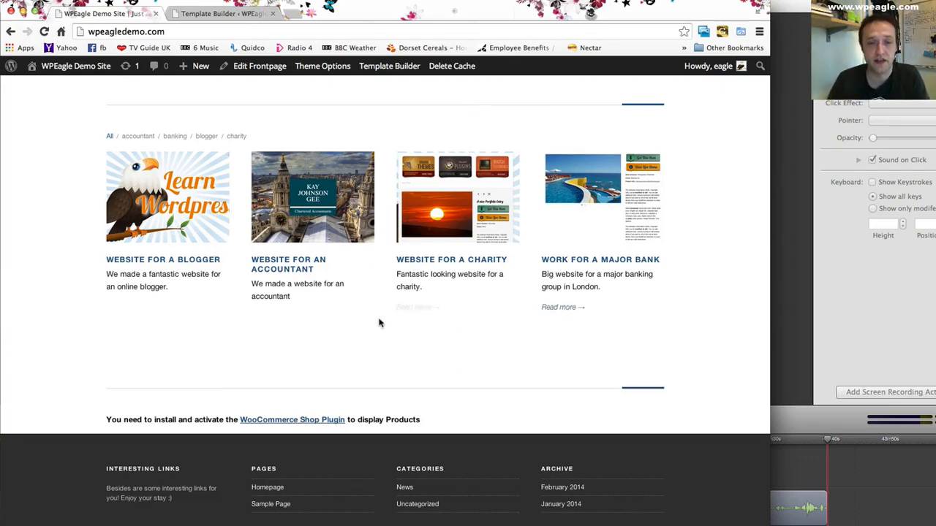
- Review the whole front page layout, from the header and slideshow down through the numbered columns and portfolio section
{"action": "scroll", "coordinate": [380, 328], "scroll_direction": "up", "scroll_amount": 10}
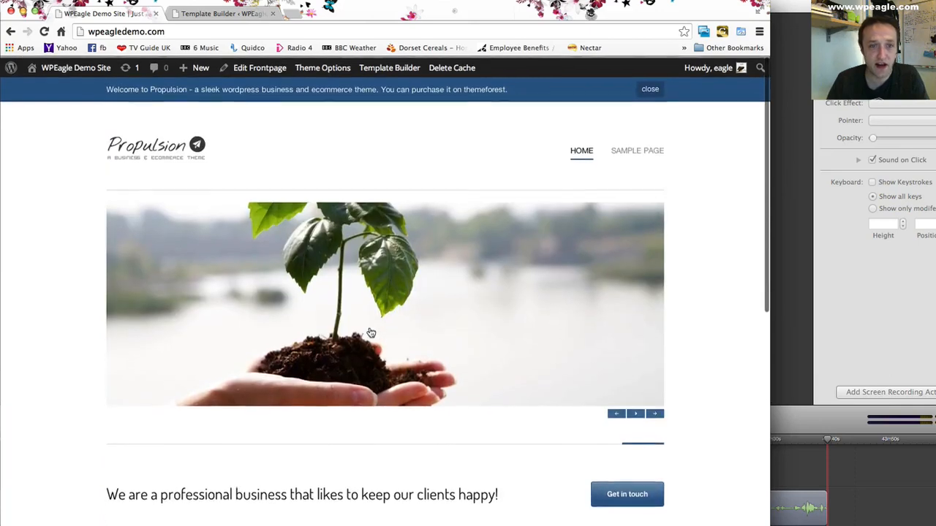
{"action": "scroll", "coordinate": [442, 249], "scroll_direction": "down", "scroll_amount": 3}
{"action": "scroll", "coordinate": [444, 250], "scroll_direction": "down", "scroll_amount": 3}
{"action": "scroll", "coordinate": [446, 250], "scroll_direction": "up", "scroll_amount": 5}
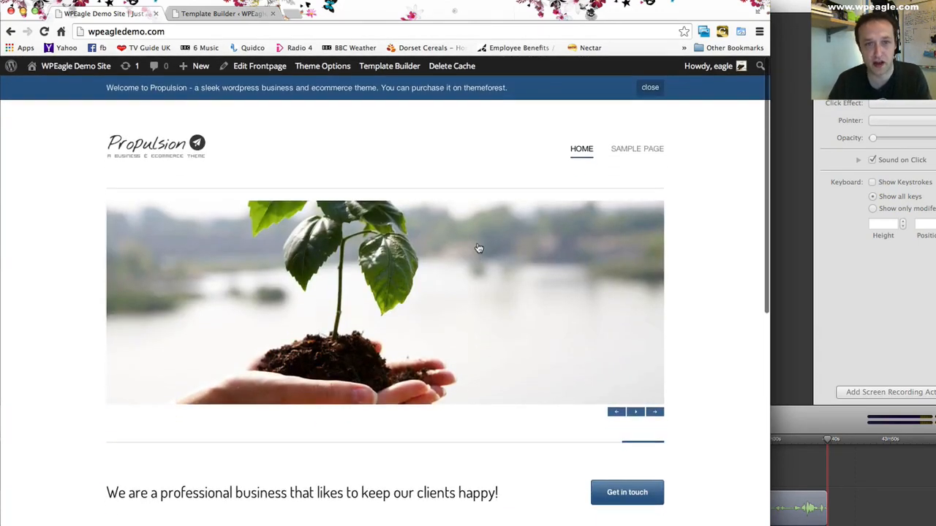
{"action": "scroll", "coordinate": [362, 474], "scroll_direction": "down", "scroll_amount": 2}
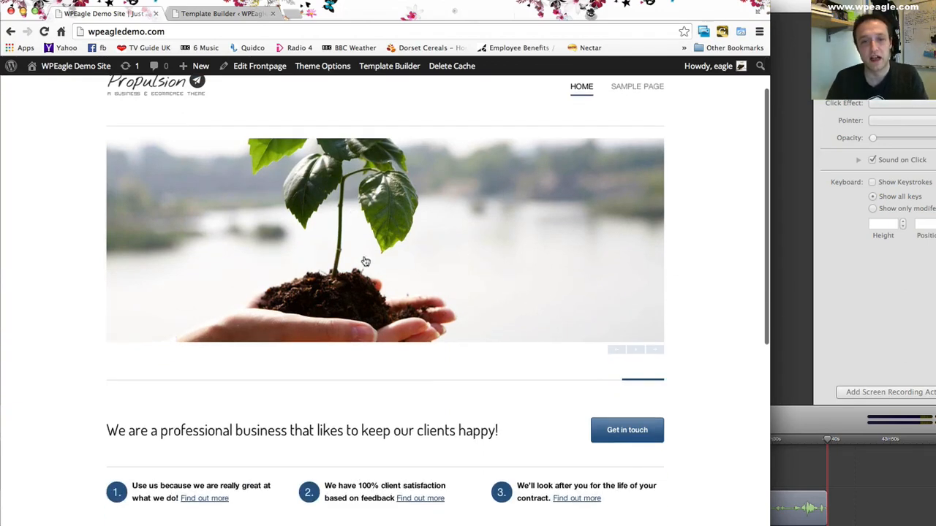
{"action": "scroll", "coordinate": [387, 474], "scroll_direction": "down", "scroll_amount": 1}
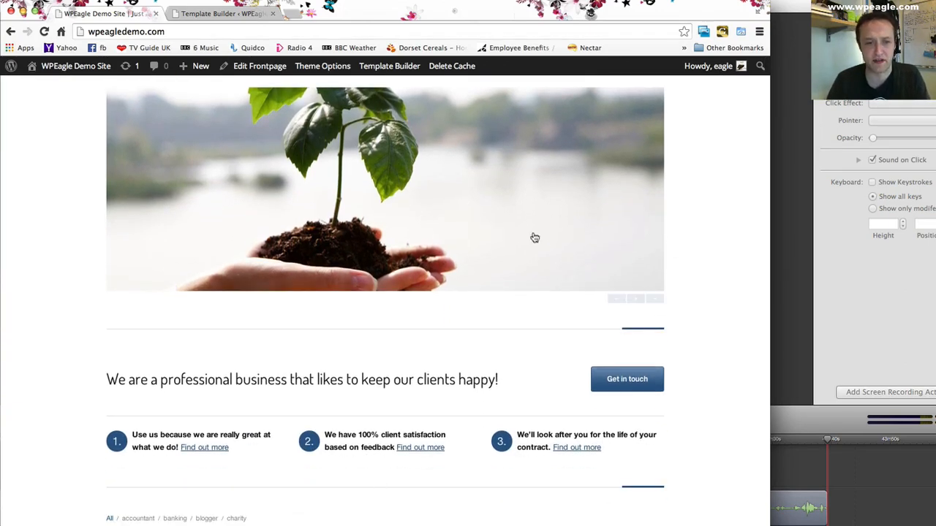
{"action": "scroll", "coordinate": [478, 437], "scroll_direction": "up", "scroll_amount": 3}
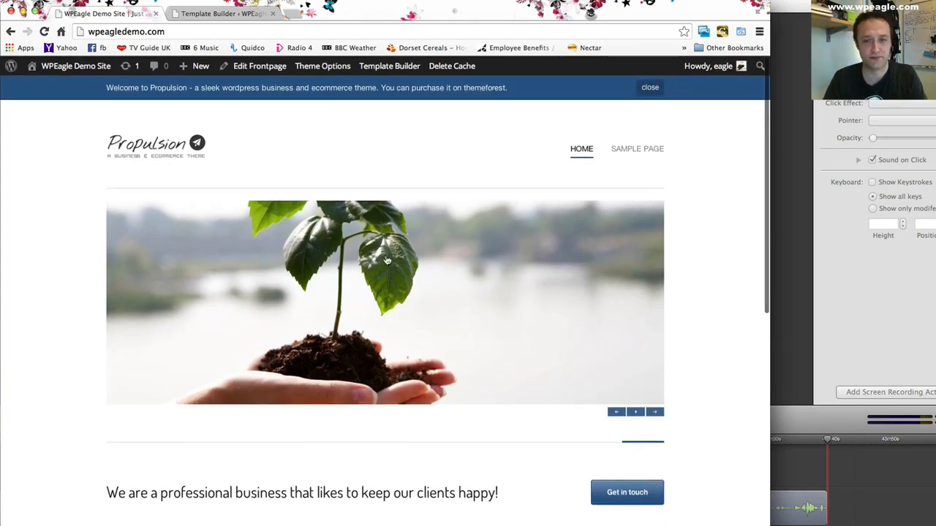
{"action": "scroll", "coordinate": [387, 340], "scroll_direction": "down", "scroll_amount": 1}
{"action": "scroll", "coordinate": [366, 288], "scroll_direction": "up", "scroll_amount": 1}
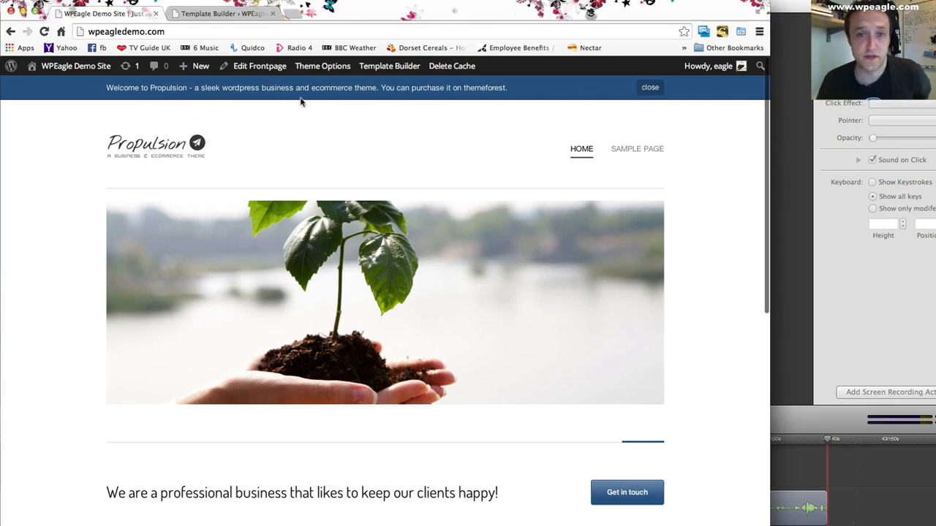
- Close the "Welcome to Propulsion" message bar above the front page header
{"action": "left_click", "coordinate": [650, 89]}
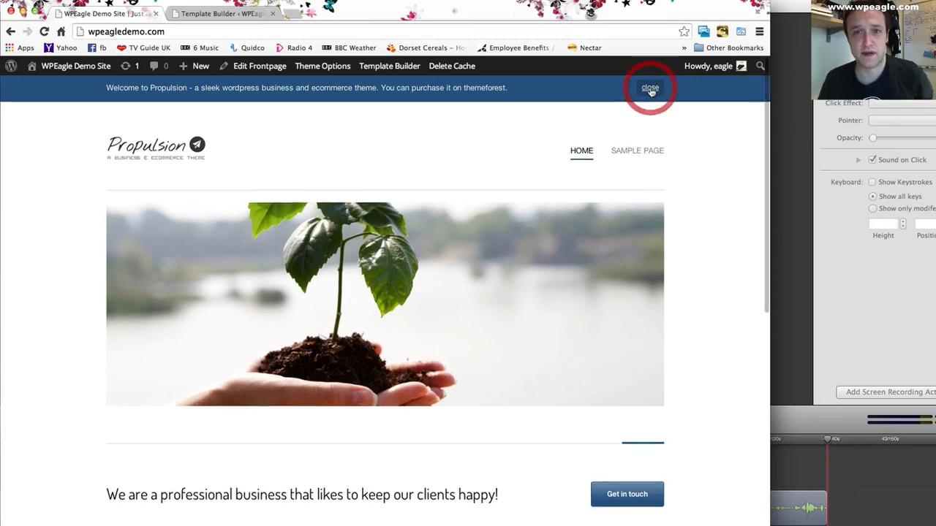
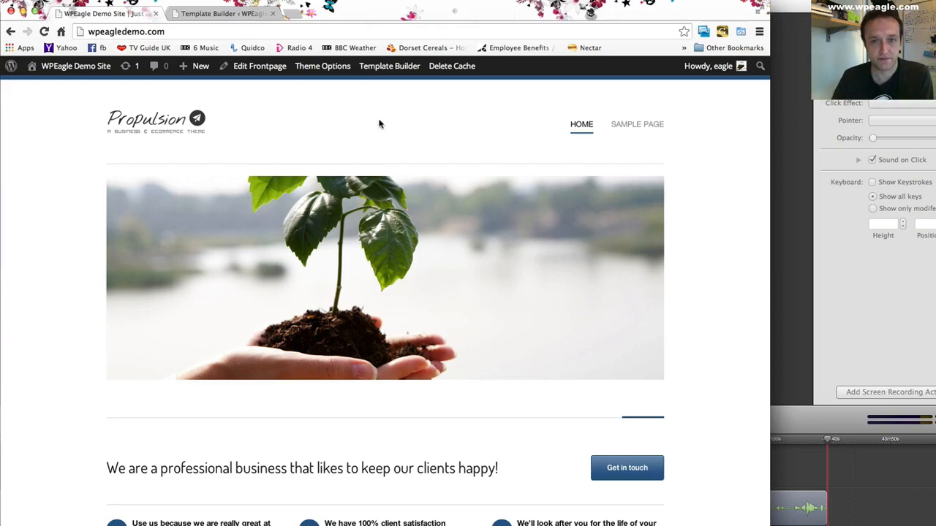
- In the Propulsion theme options, set the top banner message to "Welcome to WPEagle Demo site. WE make great video tutorials!" and save all changes
{"action": "left_click", "coordinate": [244, 13]}
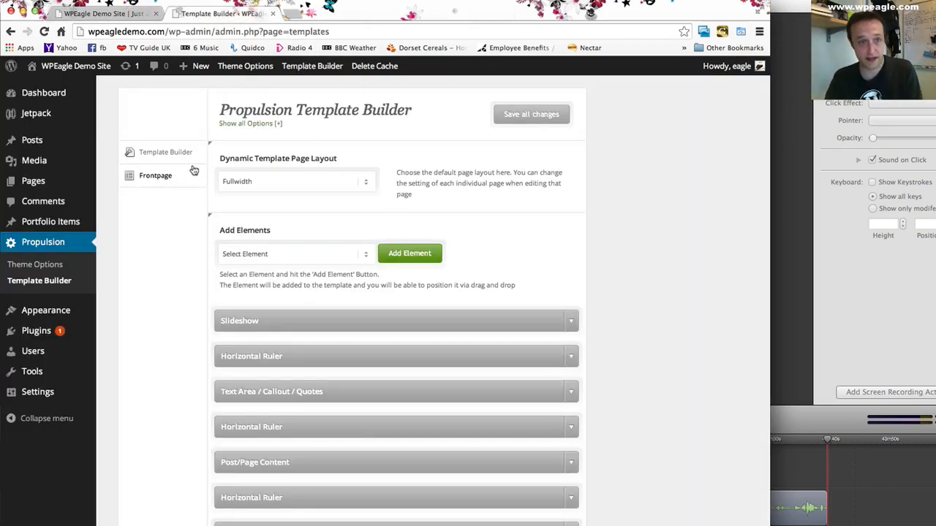
{"action": "left_click", "coordinate": [62, 267]}
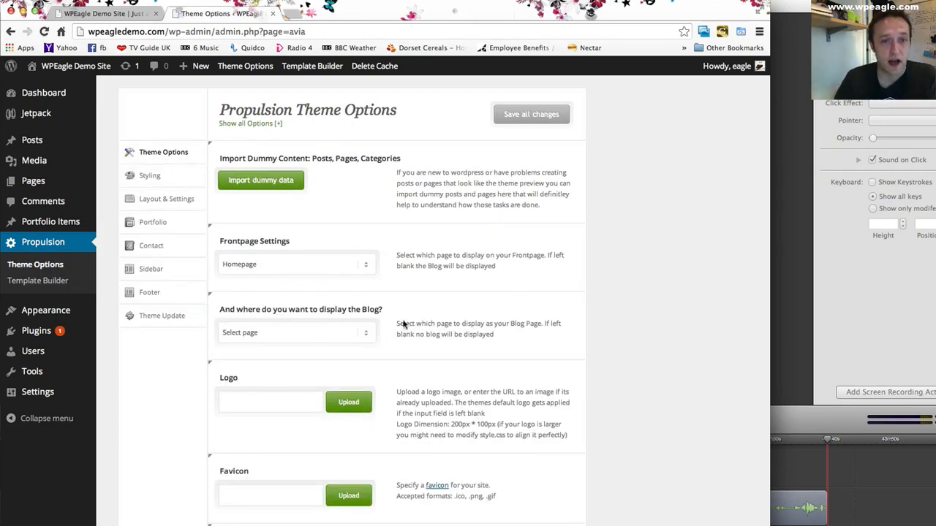
{"action": "scroll", "coordinate": [397, 257], "scroll_direction": "down", "scroll_amount": 3}
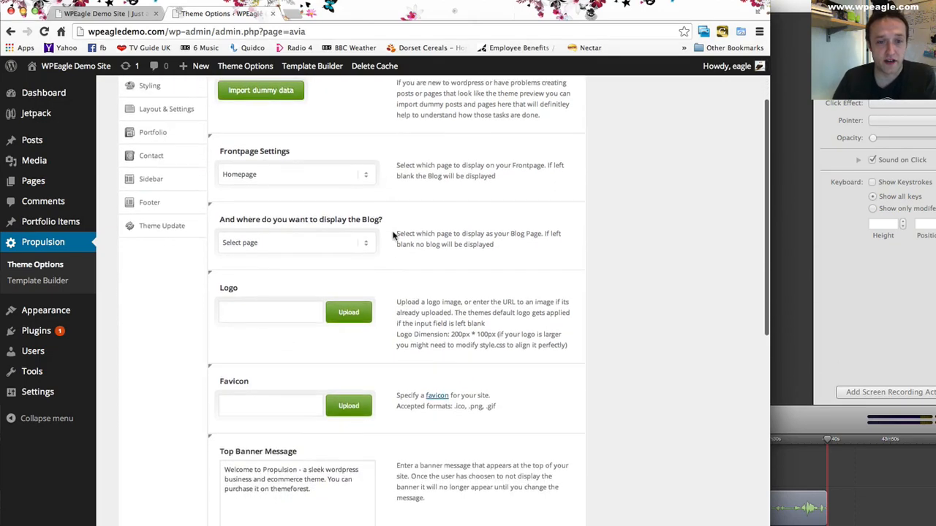
{"action": "scroll", "coordinate": [424, 234], "scroll_direction": "down", "scroll_amount": 2}
{"action": "scroll", "coordinate": [421, 168], "scroll_direction": "up", "scroll_amount": 5}
{"action": "scroll", "coordinate": [409, 219], "scroll_direction": "down", "scroll_amount": 5}
{"action": "scroll", "coordinate": [397, 258], "scroll_direction": "down", "scroll_amount": 1}
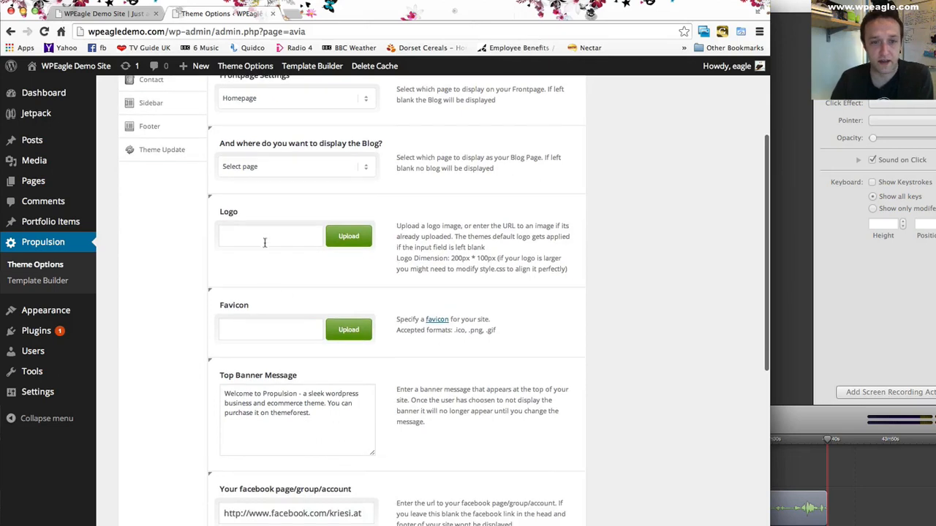
{"action": "scroll", "coordinate": [289, 288], "scroll_direction": "down", "scroll_amount": 1}
{"action": "left_click", "coordinate": [277, 369]}
{"action": "left_click_drag", "start_coordinate": [329, 393], "coordinate": [158, 346]}
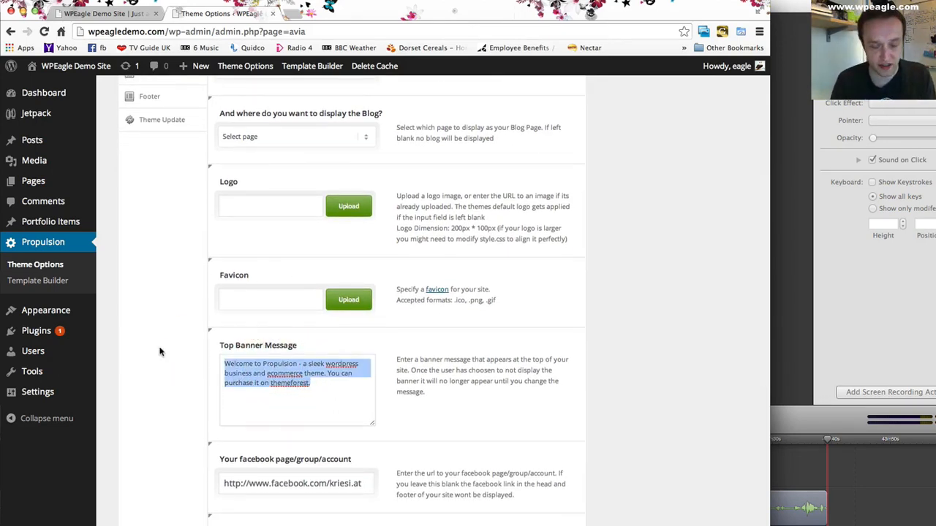
{"action": "type", "text": "Welcome to WPEagle Demo site. WE"}
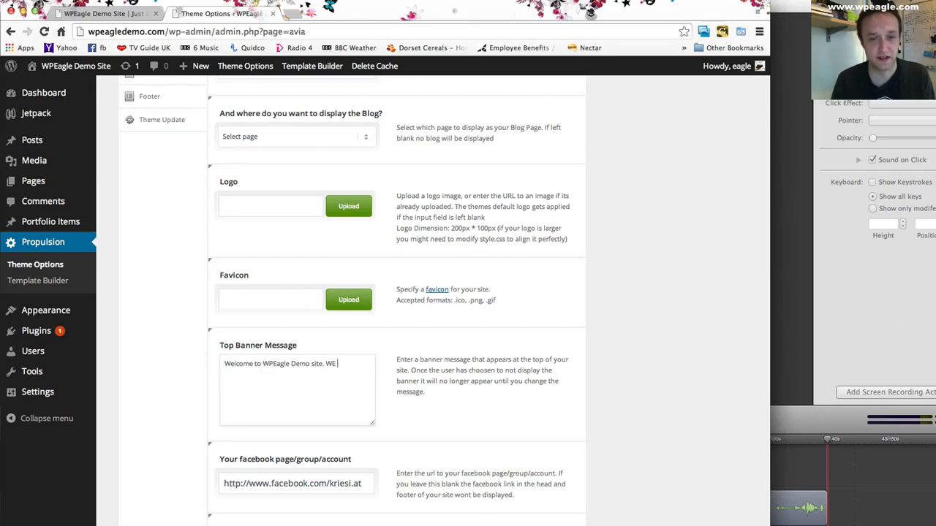
{"action": "type", "text": "eat video tutorials!"}
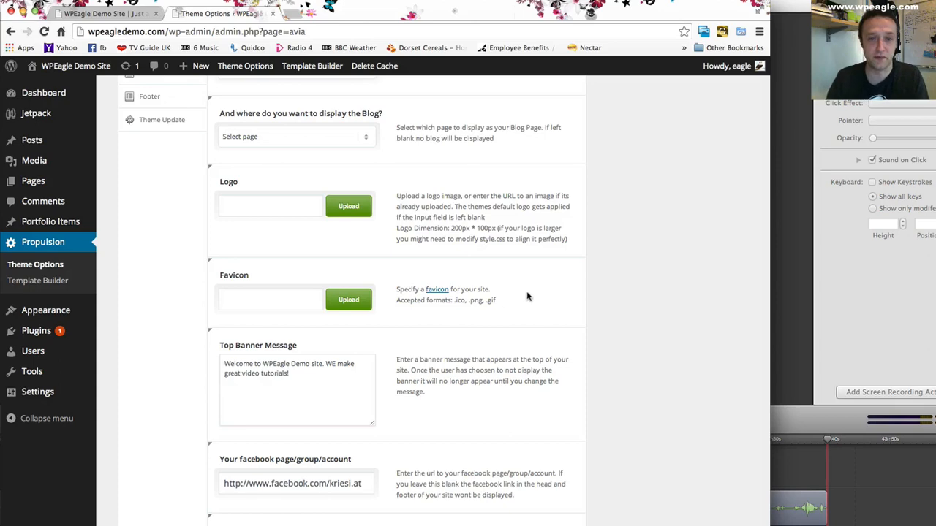
{"action": "scroll", "coordinate": [526, 297], "scroll_direction": "down", "scroll_amount": 10}
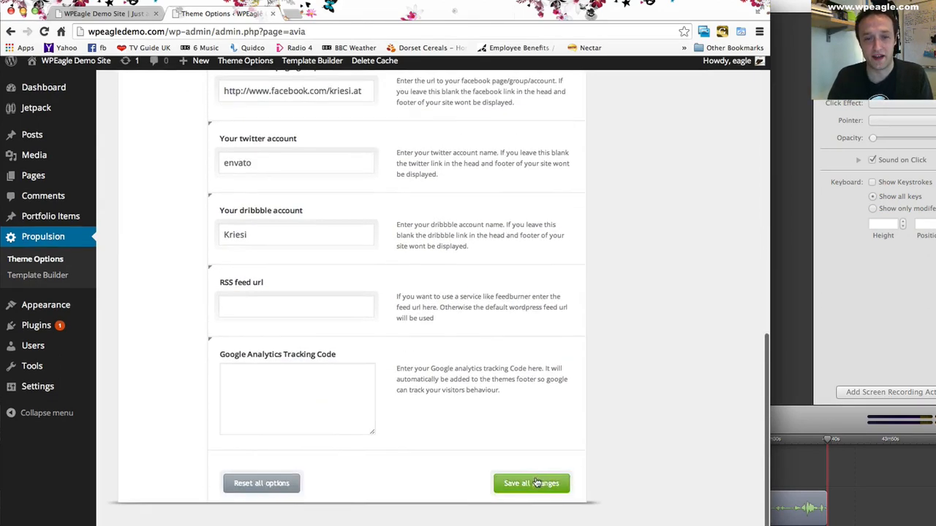
{"action": "left_click", "coordinate": [537, 485]}
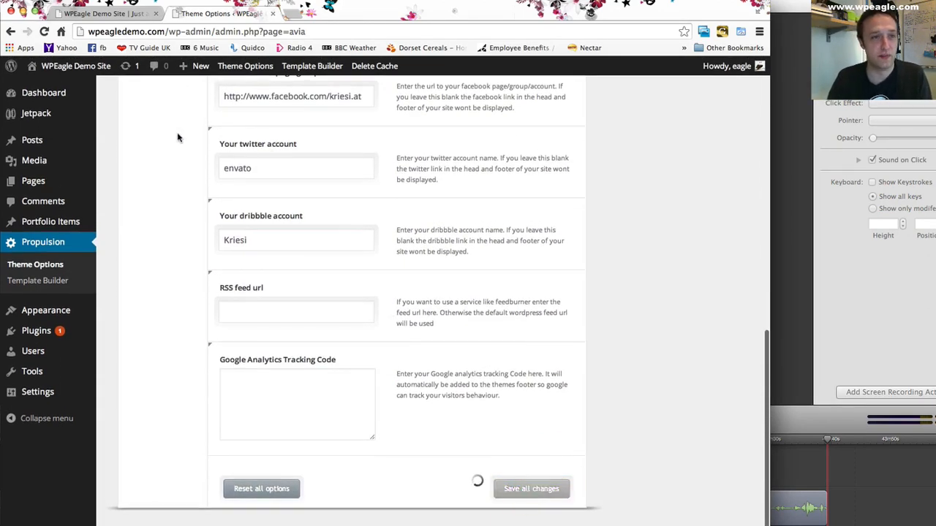
- Reload the front page and check the banner message above the header
{"action": "left_click", "coordinate": [106, 13]}
{"action": "left_click", "coordinate": [43, 31]}
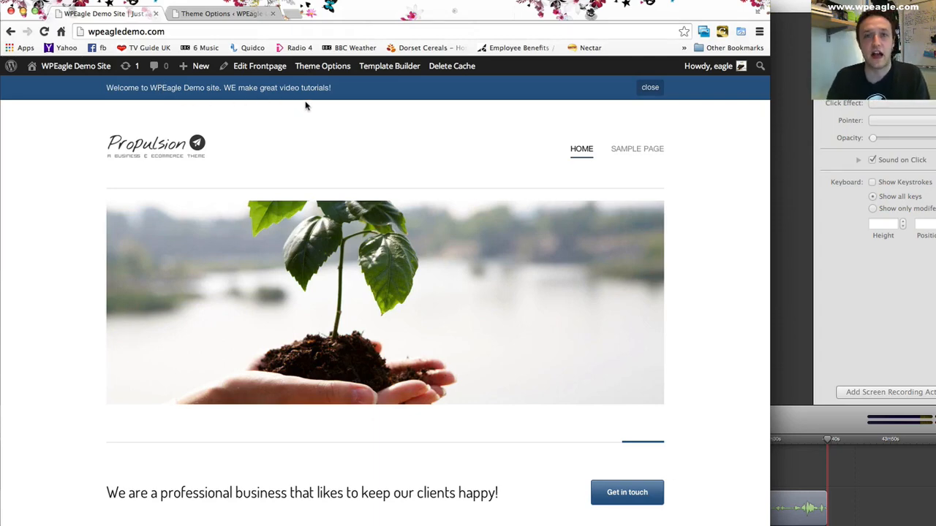
{"action": "scroll", "coordinate": [273, 117], "scroll_direction": "down", "scroll_amount": 1}
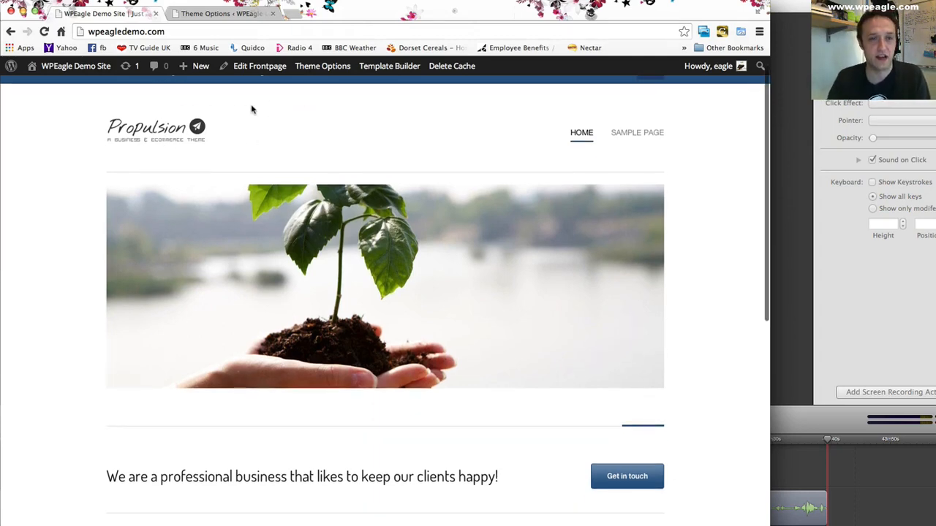
- From the theme options' Logo setting, upload logo.png from the WPEagle folder on the shared drive
{"action": "left_click", "coordinate": [205, 12]}
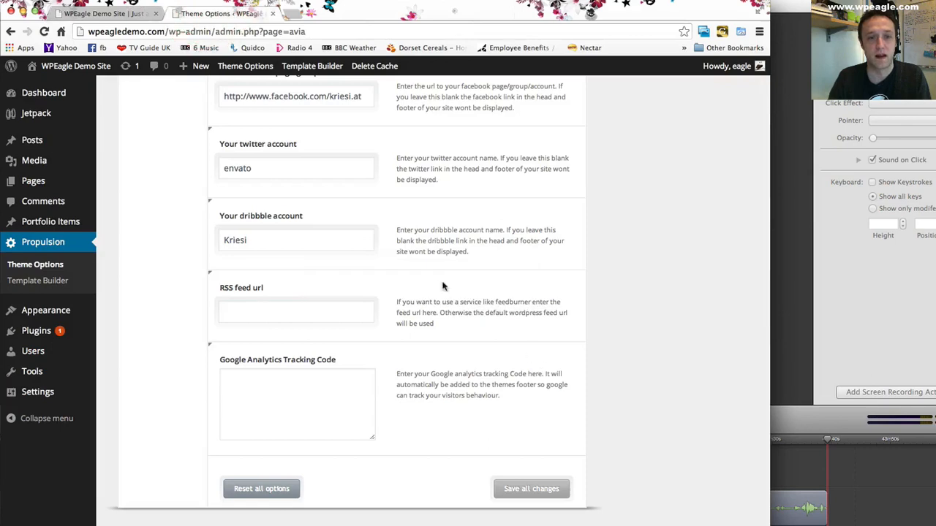
{"action": "scroll", "coordinate": [437, 284], "scroll_direction": "up", "scroll_amount": 10}
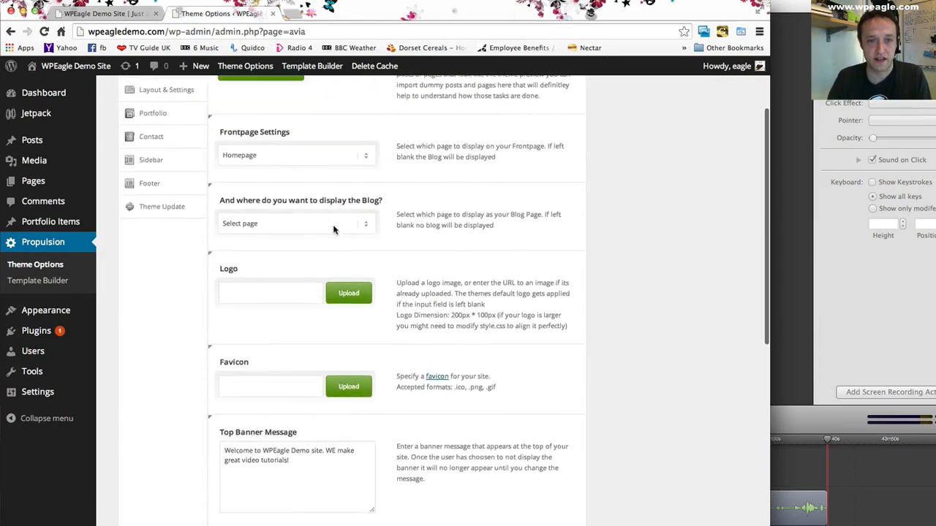
{"action": "left_click", "coordinate": [349, 343]}
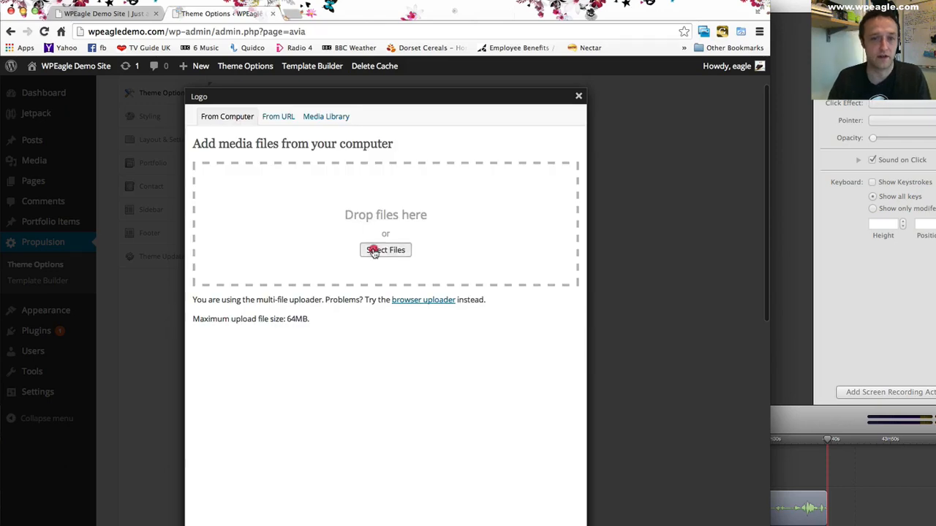
{"action": "left_click", "coordinate": [373, 249]}
{"action": "scroll", "coordinate": [99, 169], "scroll_direction": "down", "scroll_amount": 5}
{"action": "scroll", "coordinate": [102, 174], "scroll_direction": "down", "scroll_amount": 3}
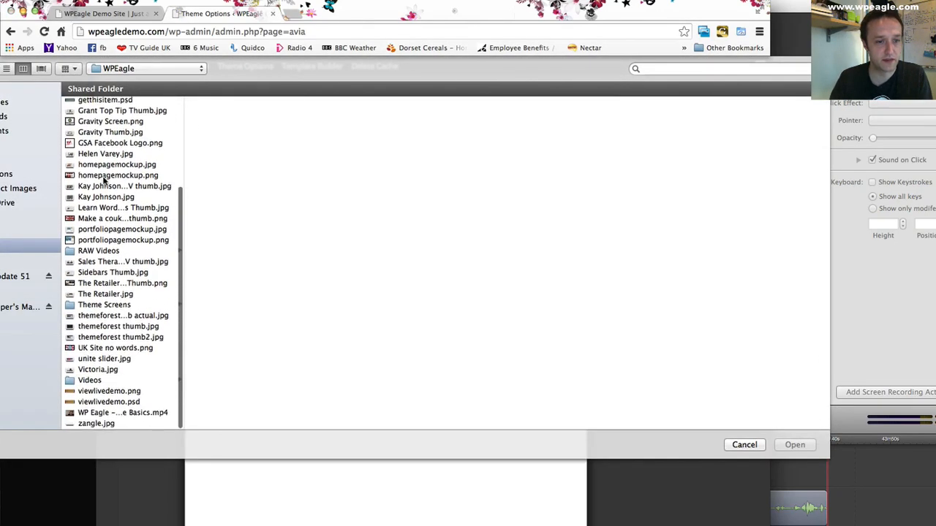
{"action": "scroll", "coordinate": [126, 407], "scroll_direction": "up", "scroll_amount": 6}
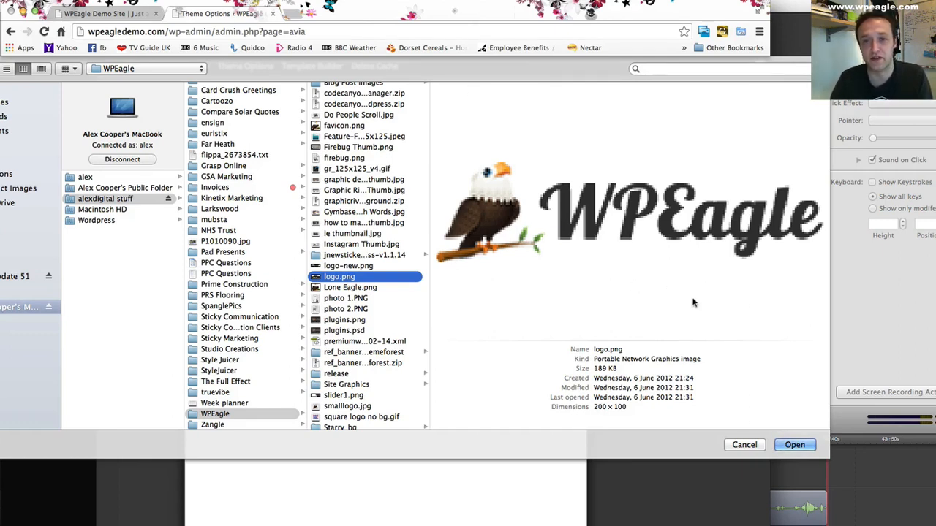
{"action": "left_click", "coordinate": [795, 445]}
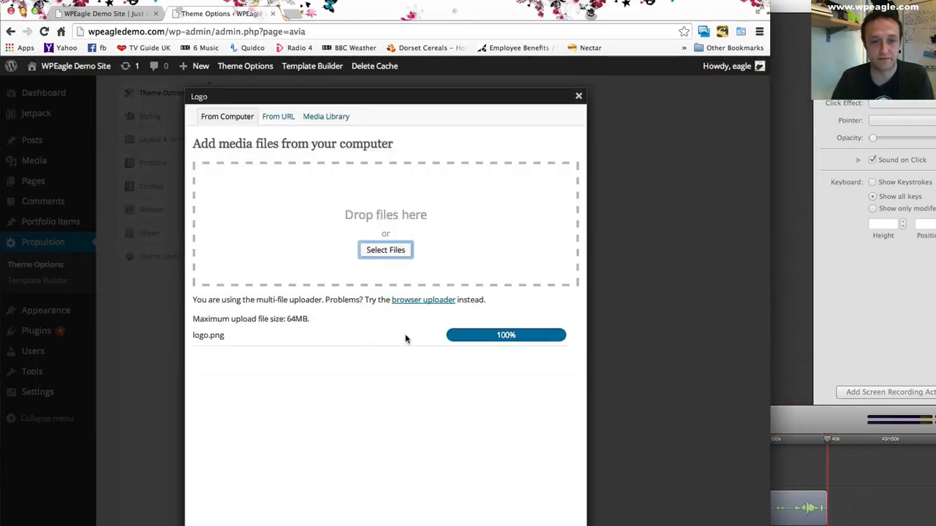
- Use the uploaded image as the site logo at full size and save all theme options
{"action": "scroll", "coordinate": [394, 347], "scroll_direction": "down", "scroll_amount": 5}
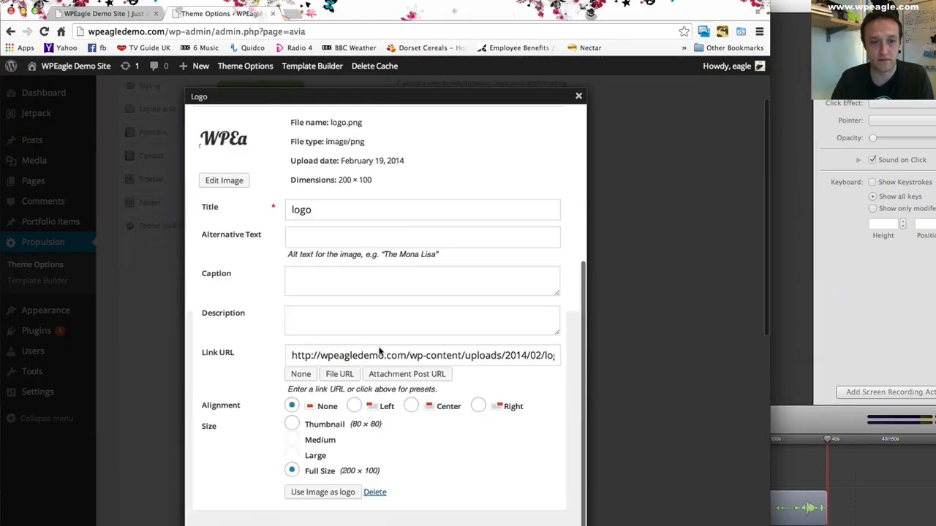
{"action": "left_click", "coordinate": [343, 493]}
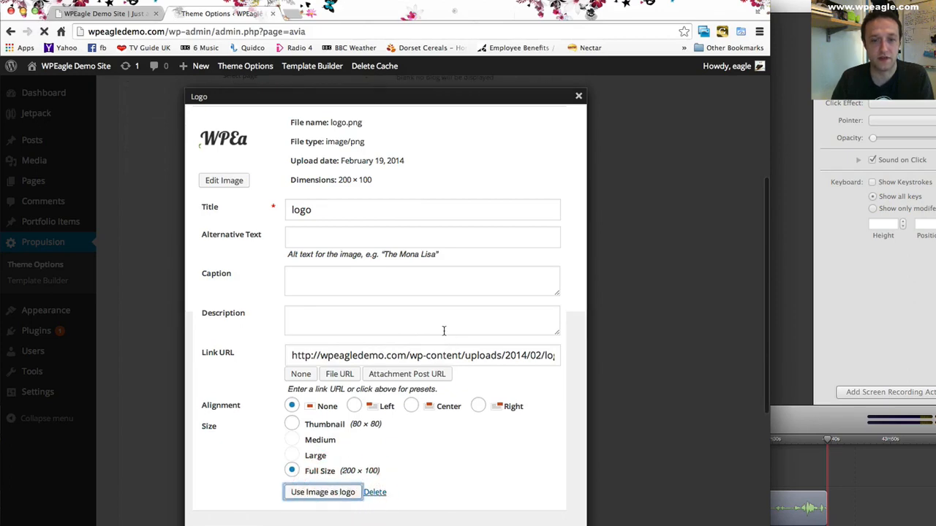
{"action": "scroll", "coordinate": [432, 288], "scroll_direction": "up", "scroll_amount": 5}
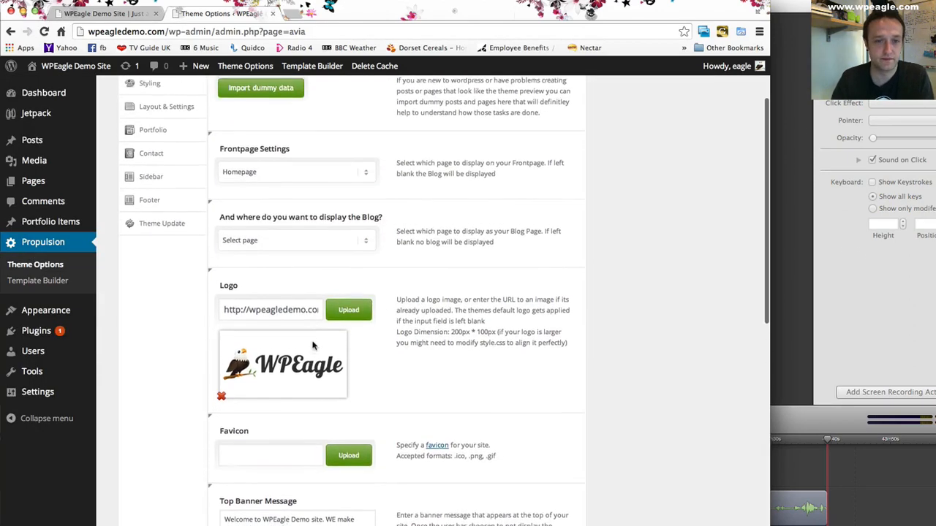
{"action": "left_click", "coordinate": [557, 114]}
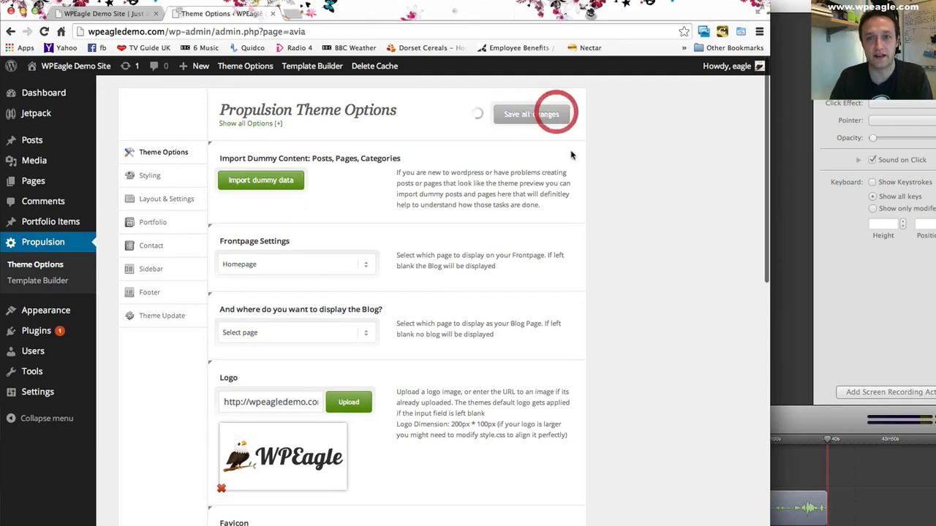
- Reload the front page, check the header logo, and flip the slideshow to its previous slide
{"action": "left_click", "coordinate": [110, 13]}
{"action": "left_click", "coordinate": [44, 32]}
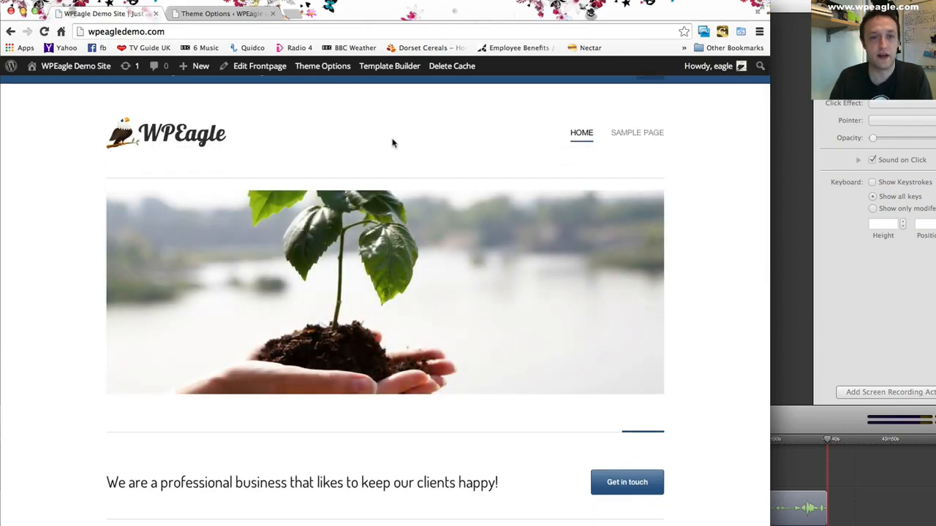
{"action": "scroll", "coordinate": [390, 142], "scroll_direction": "down", "scroll_amount": 2}
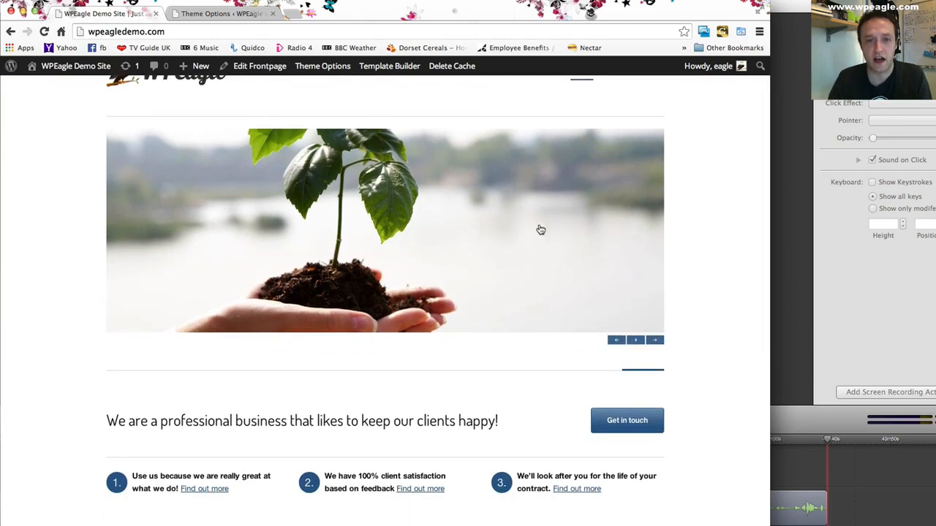
{"action": "left_click", "coordinate": [616, 340]}
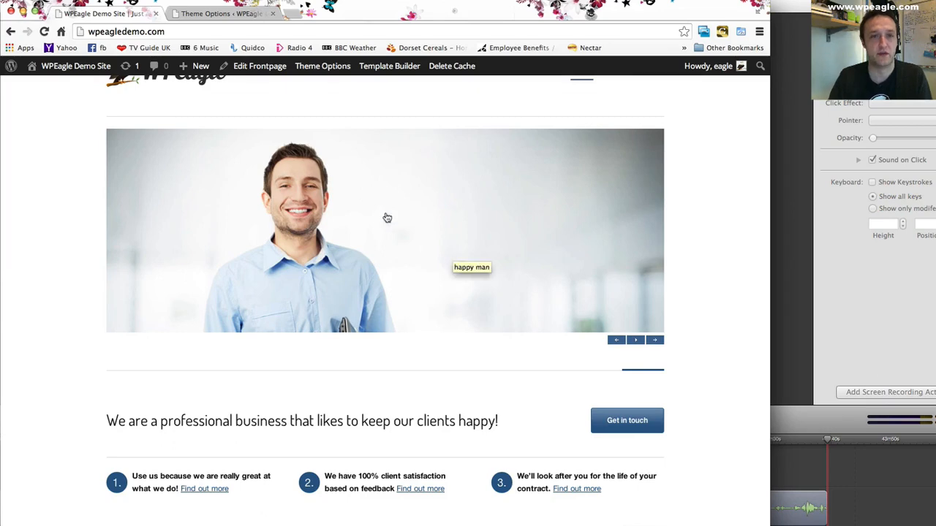
{"action": "scroll", "coordinate": [306, 183], "scroll_direction": "up", "scroll_amount": 2}
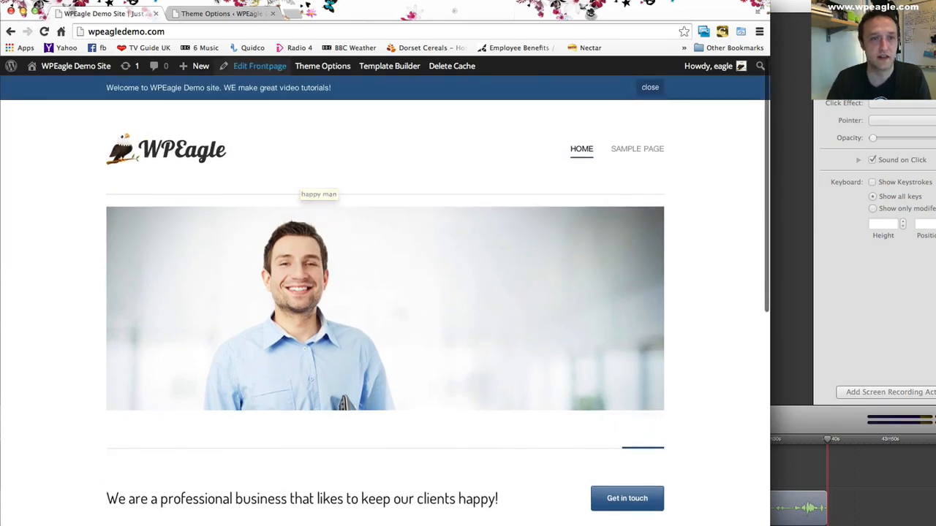
- Return to the theme options tab and open the Homepage entry from the list of all pages for editing
{"action": "left_click", "coordinate": [215, 13]}
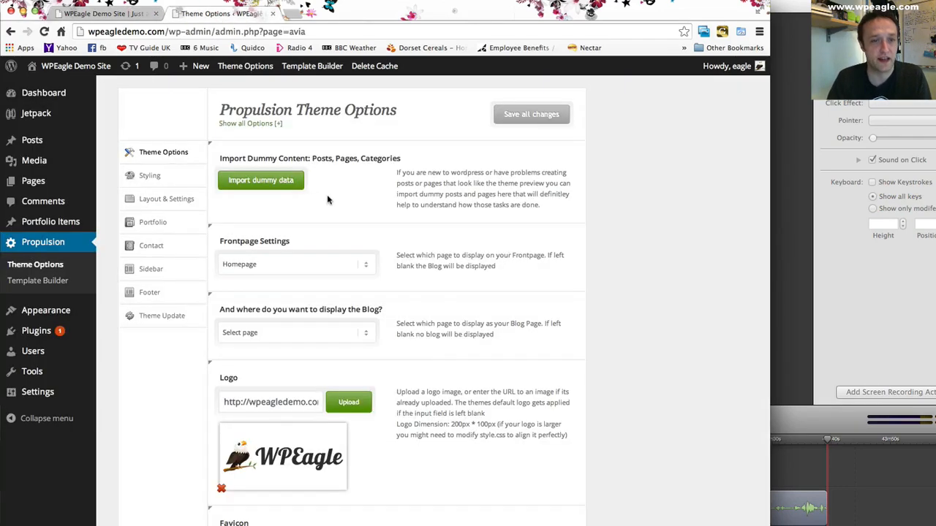
{"action": "scroll", "coordinate": [192, 197], "scroll_direction": "down", "scroll_amount": 1}
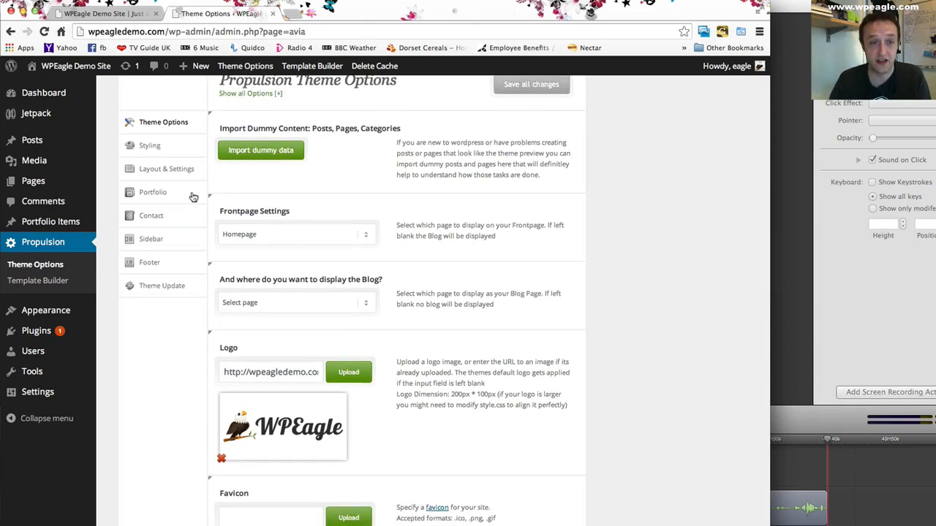
{"action": "mouse_move", "coordinate": [78, 182]}
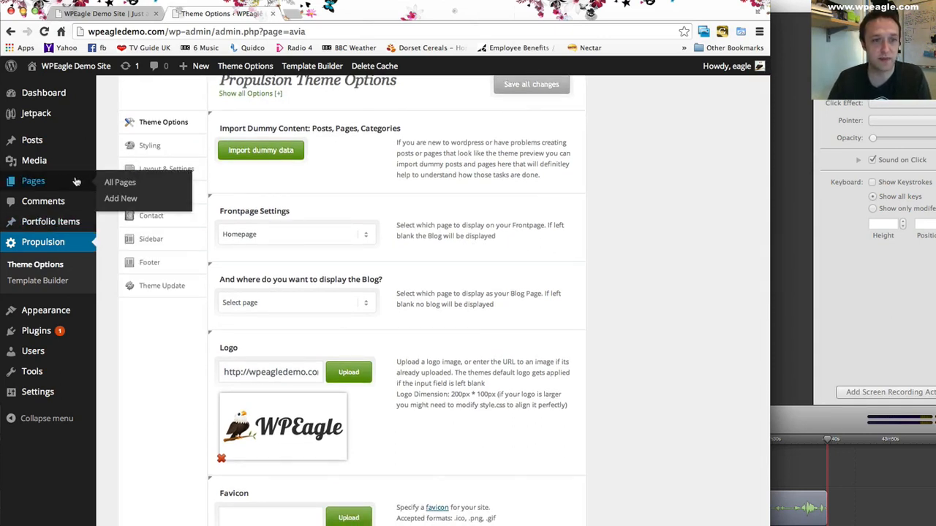
{"action": "left_click", "coordinate": [141, 186]}
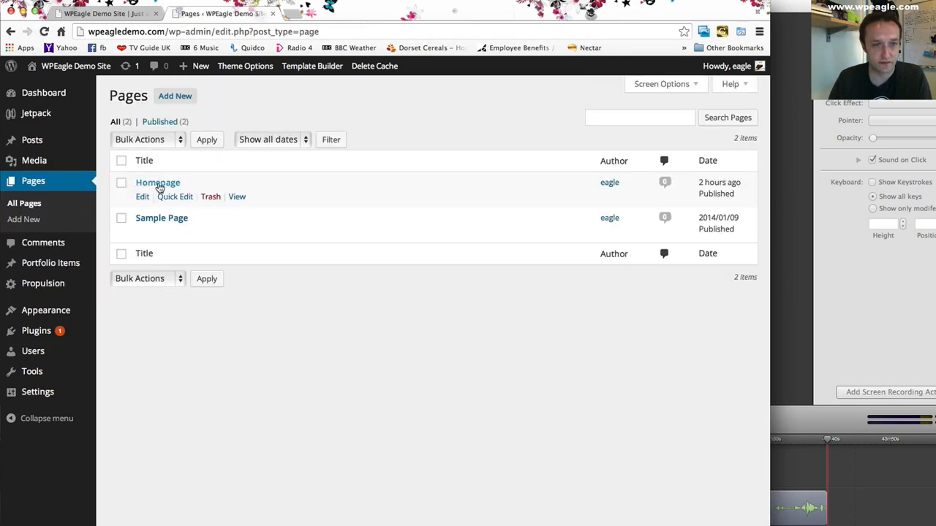
{"action": "left_click", "coordinate": [162, 185]}
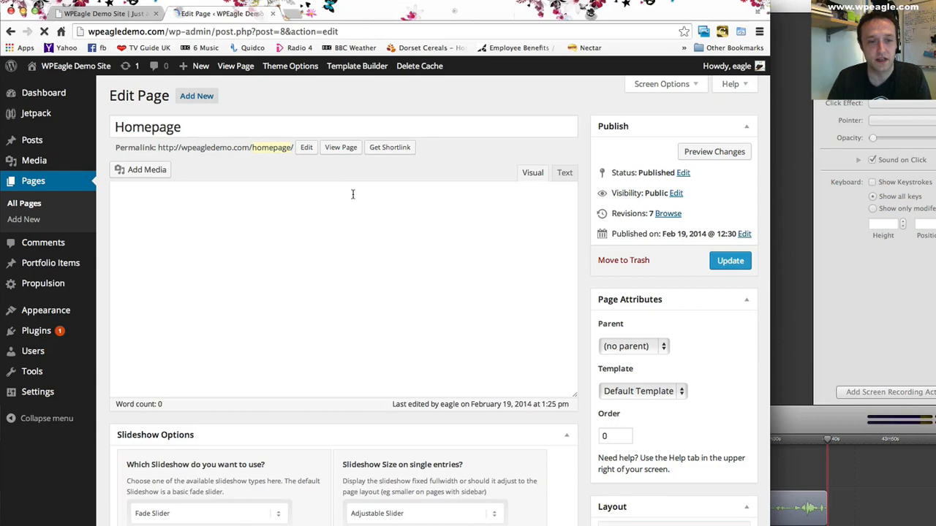
- Move the smiling man image above the plant image in the Homepage's featured media list
{"action": "scroll", "coordinate": [343, 215], "scroll_direction": "down", "scroll_amount": 5}
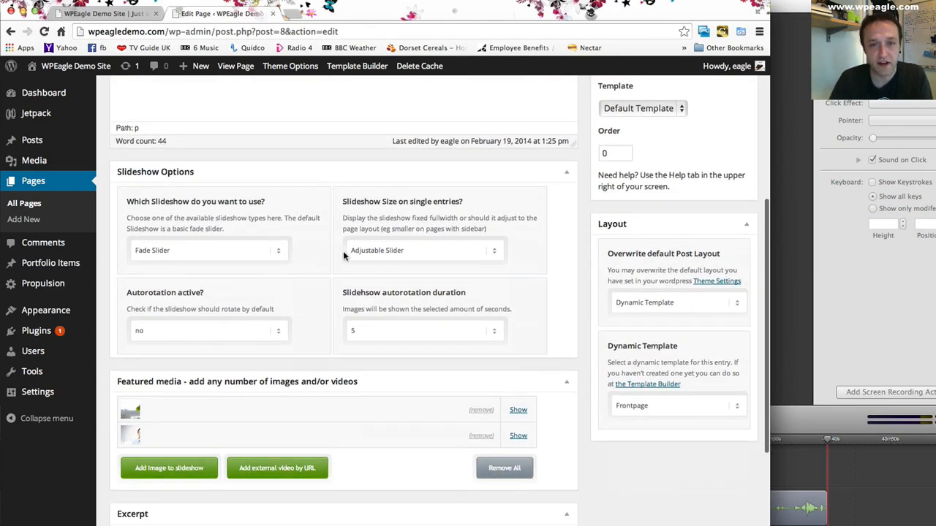
{"action": "scroll", "coordinate": [286, 296], "scroll_direction": "down", "scroll_amount": 2}
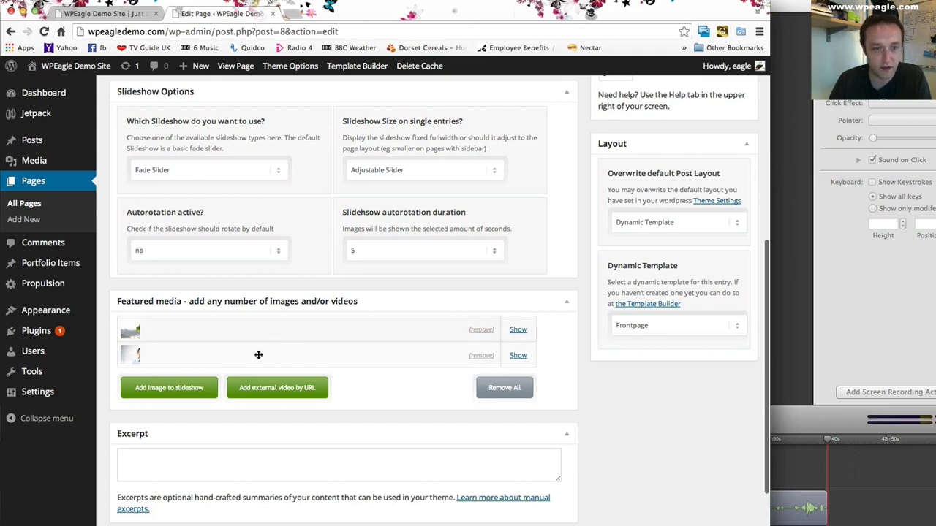
{"action": "left_click_drag", "start_coordinate": [240, 354], "coordinate": [236, 324]}
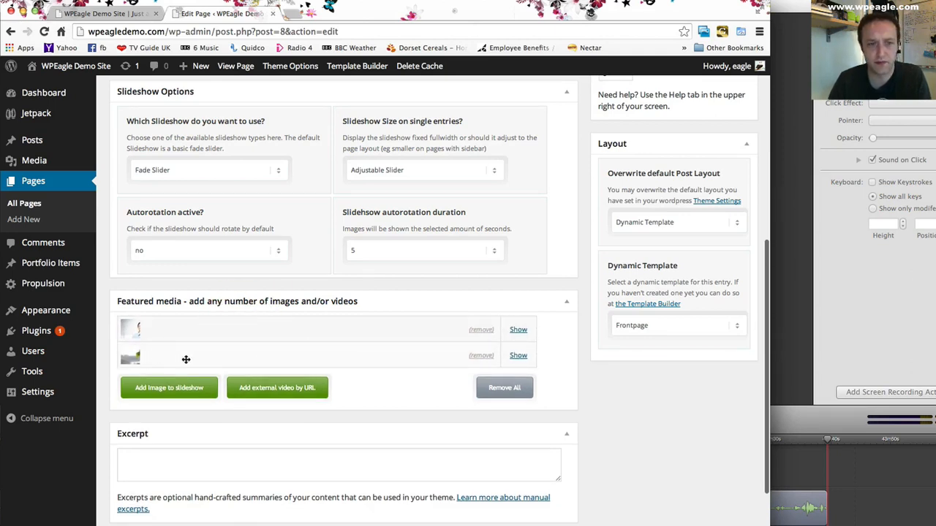
- Expand the smiling man slide in the featured media and set its caption title to "Welcome to the Demo"
{"action": "left_click", "coordinate": [518, 331]}
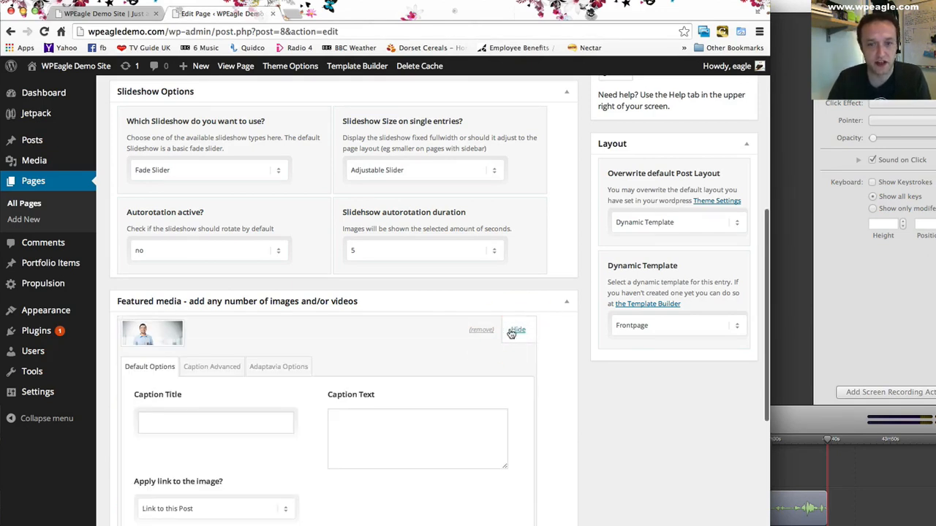
{"action": "scroll", "coordinate": [387, 337], "scroll_direction": "down", "scroll_amount": 3}
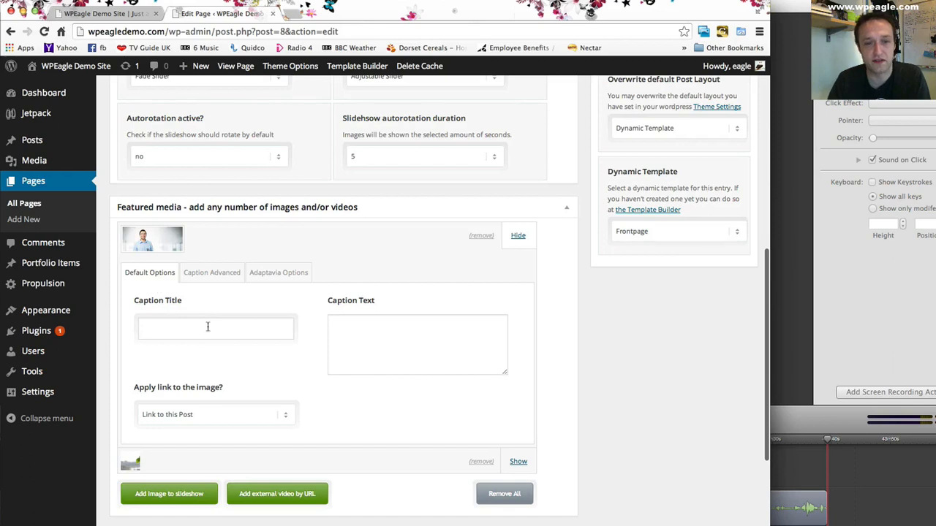
{"action": "left_click", "coordinate": [207, 327]}
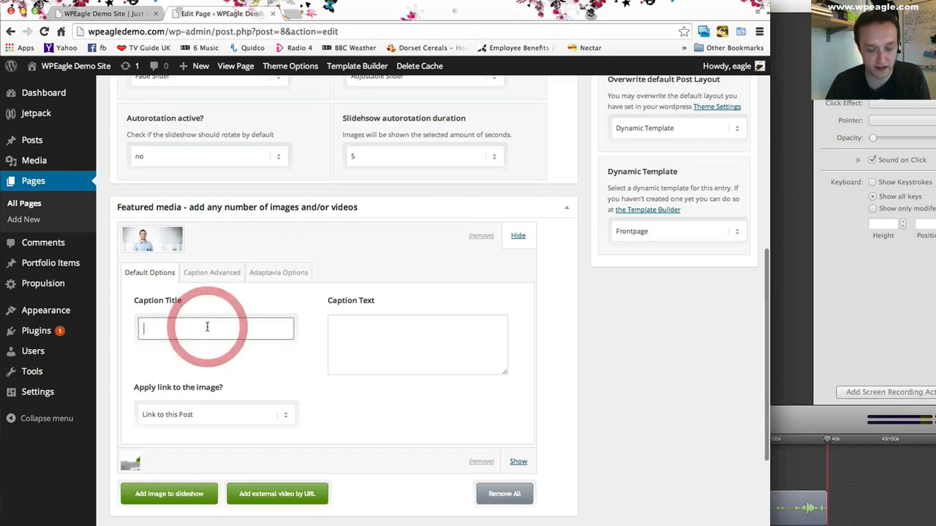
{"action": "type", "text": "Welcome to the Demo"}
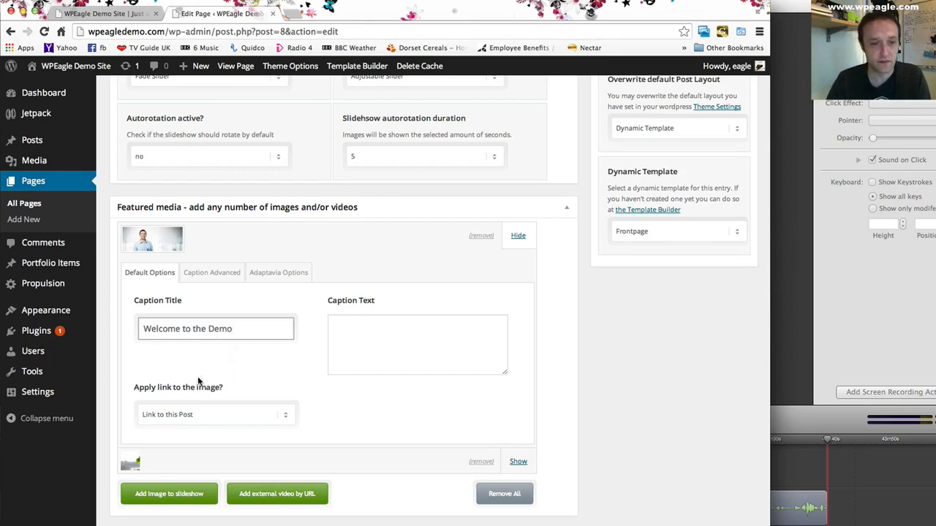
- Set the smiling man slide's image link option to Link to Page
{"action": "left_click", "coordinate": [212, 415]}
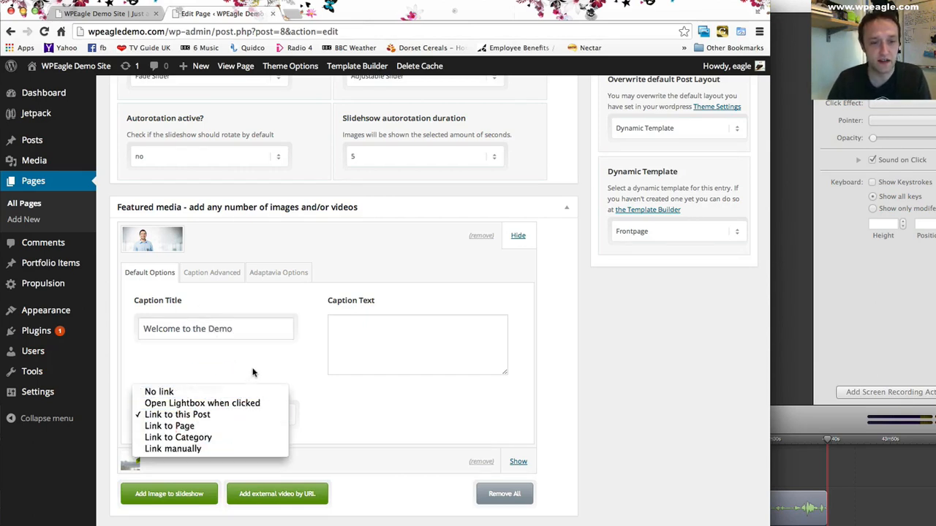
{"action": "left_click", "coordinate": [251, 373]}
{"action": "scroll", "coordinate": [236, 239], "scroll_direction": "down", "scroll_amount": 1}
{"action": "left_click", "coordinate": [225, 403]}
{"action": "left_click", "coordinate": [226, 411]}
{"action": "left_click", "coordinate": [249, 400]}
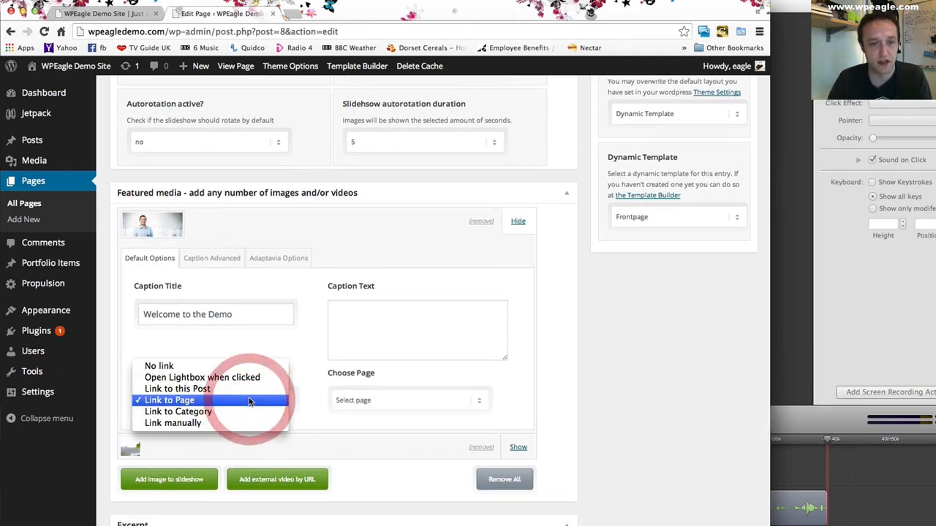
{"action": "left_click", "coordinate": [264, 350]}
- Choose Sample Page as the smiling man slide's target and enter the caption text "This is the Wordpress Eagle demo website."
{"action": "left_click", "coordinate": [365, 400]}
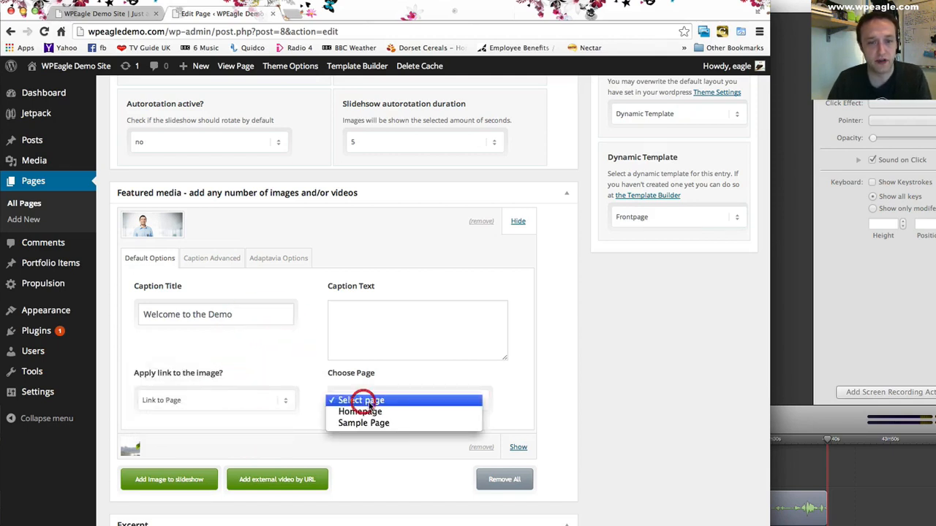
{"action": "left_click", "coordinate": [254, 358]}
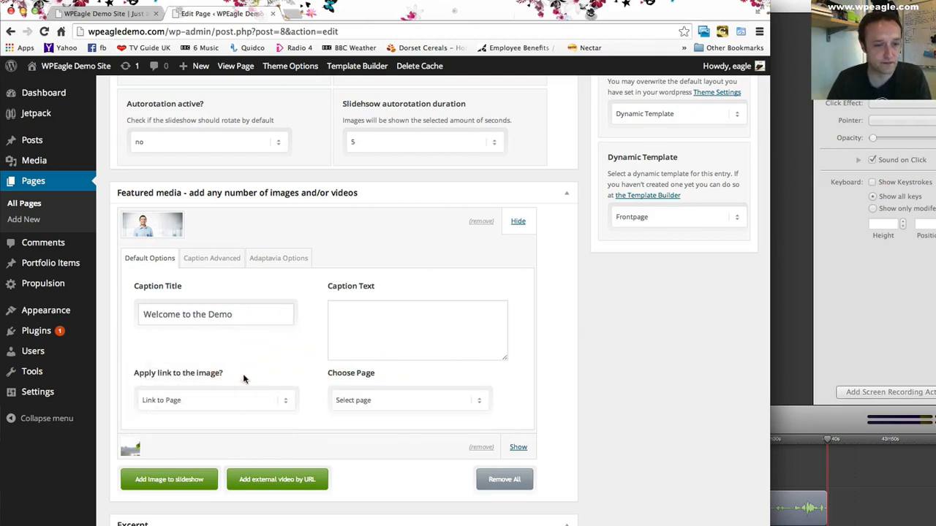
{"action": "scroll", "coordinate": [321, 375], "scroll_direction": "down", "scroll_amount": 1}
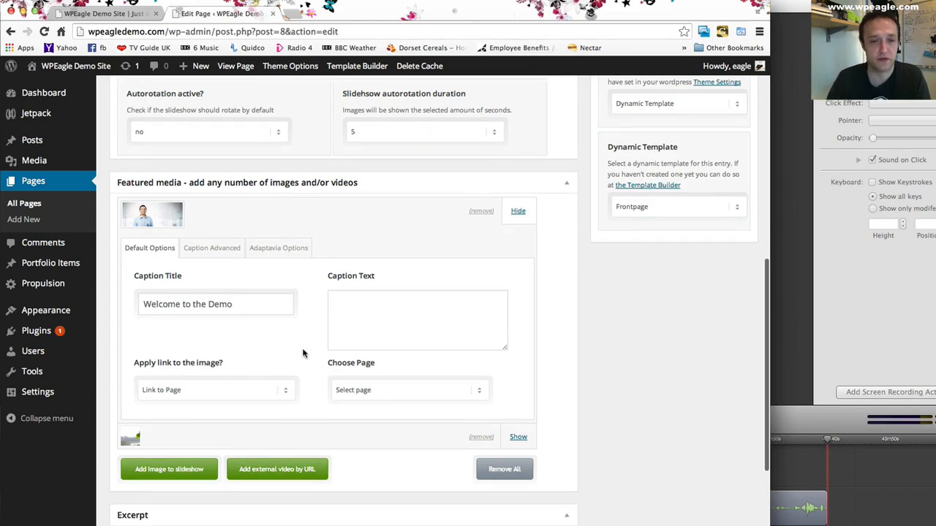
{"action": "scroll", "coordinate": [273, 347], "scroll_direction": "down", "scroll_amount": 1}
{"action": "left_click", "coordinate": [253, 386]}
{"action": "left_click", "coordinate": [251, 387]}
{"action": "left_click", "coordinate": [430, 387]}
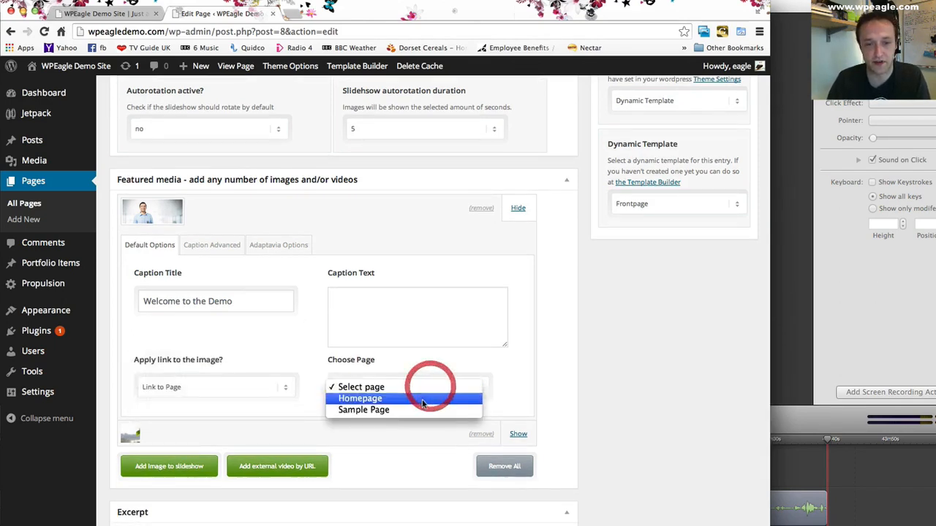
{"action": "left_click", "coordinate": [424, 410]}
{"action": "left_click", "coordinate": [407, 312]}
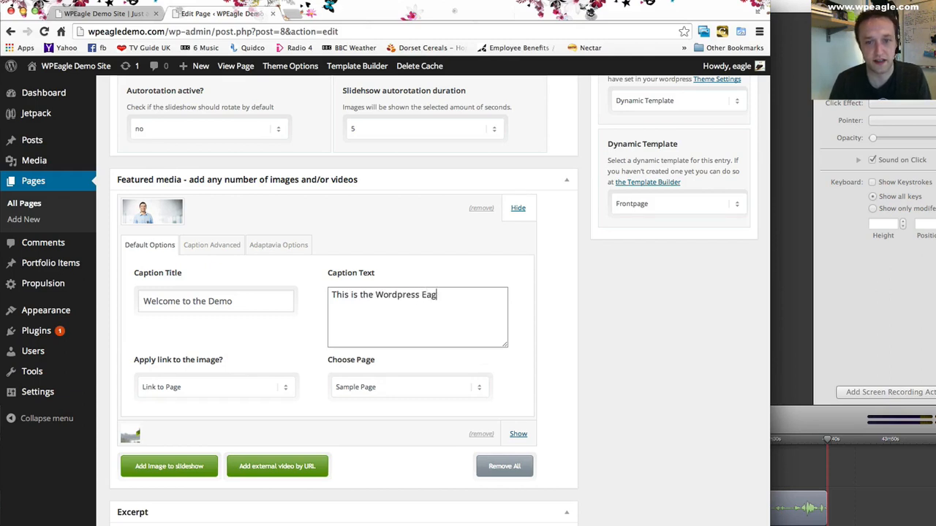
{"action": "type", "text": "."}
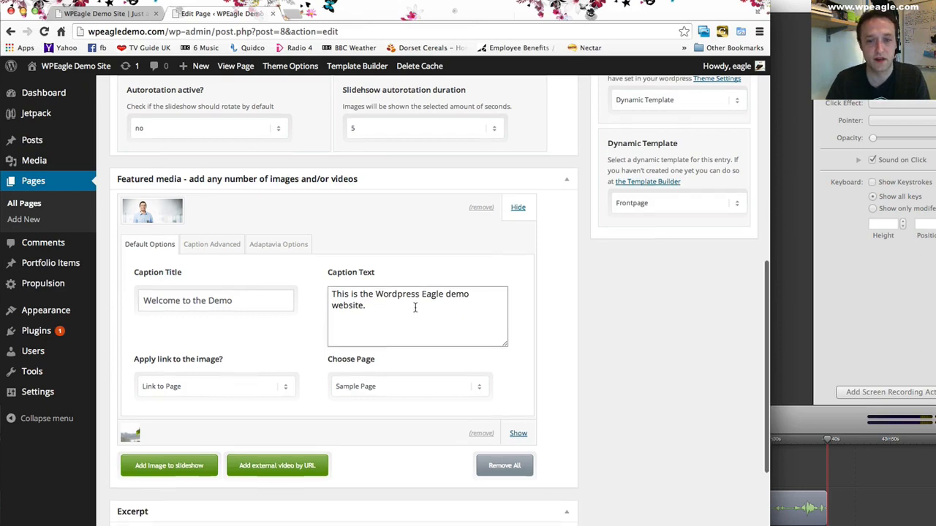
- Expand the plant slide and set its caption title to "We build and grow plants!"
{"action": "scroll", "coordinate": [417, 366], "scroll_direction": "down", "scroll_amount": 1}
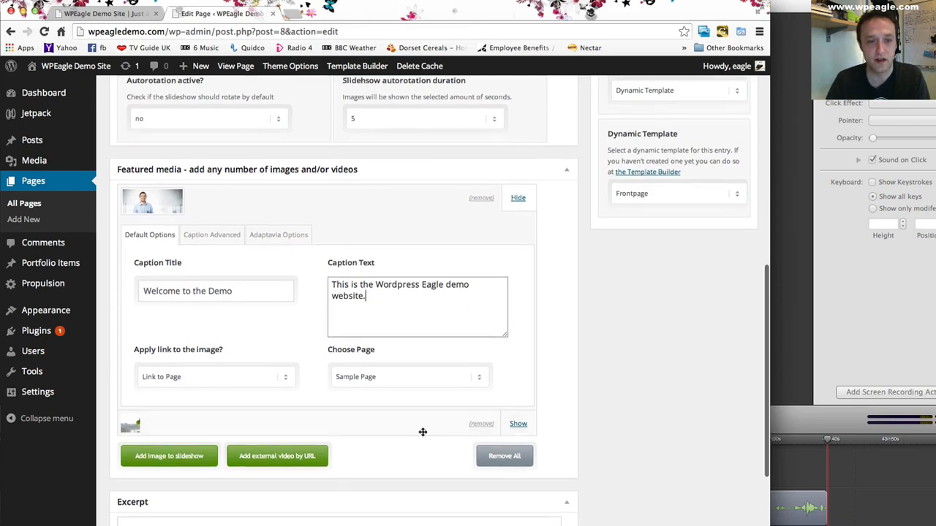
{"action": "left_click", "coordinate": [519, 424]}
{"action": "scroll", "coordinate": [512, 387], "scroll_direction": "down", "scroll_amount": 5}
{"action": "left_click", "coordinate": [220, 359]}
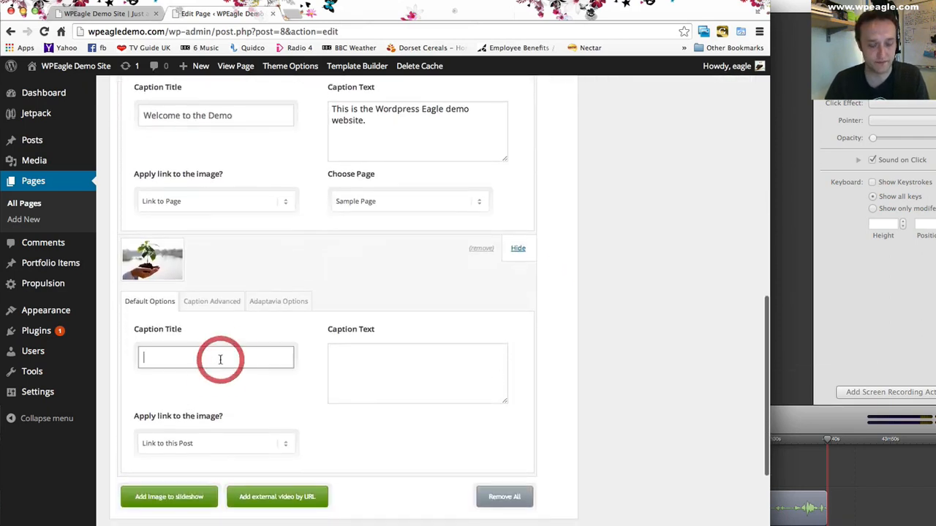
- Set the plant slide to No link and enter the caption text "Green, green, things that grow."
{"action": "left_click", "coordinate": [282, 450]}
{"action": "left_click", "coordinate": [231, 422]}
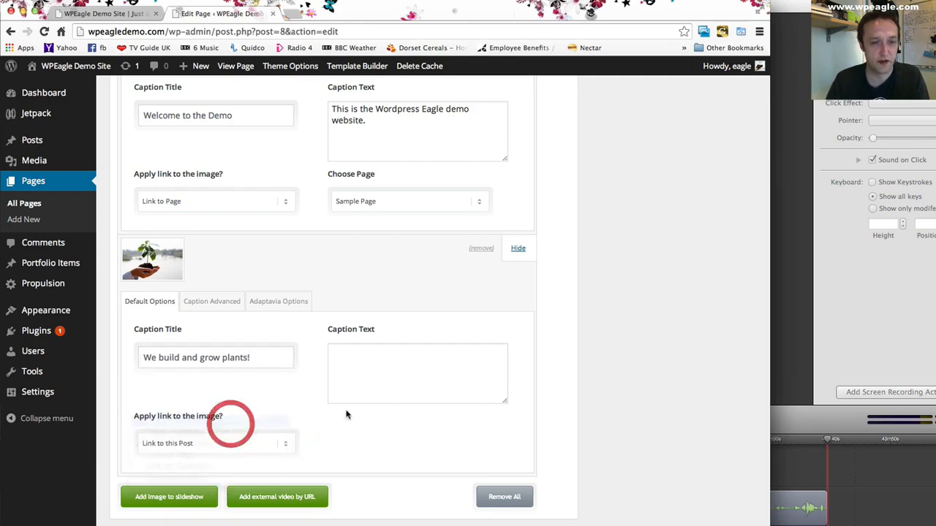
{"action": "left_click", "coordinate": [382, 366]}
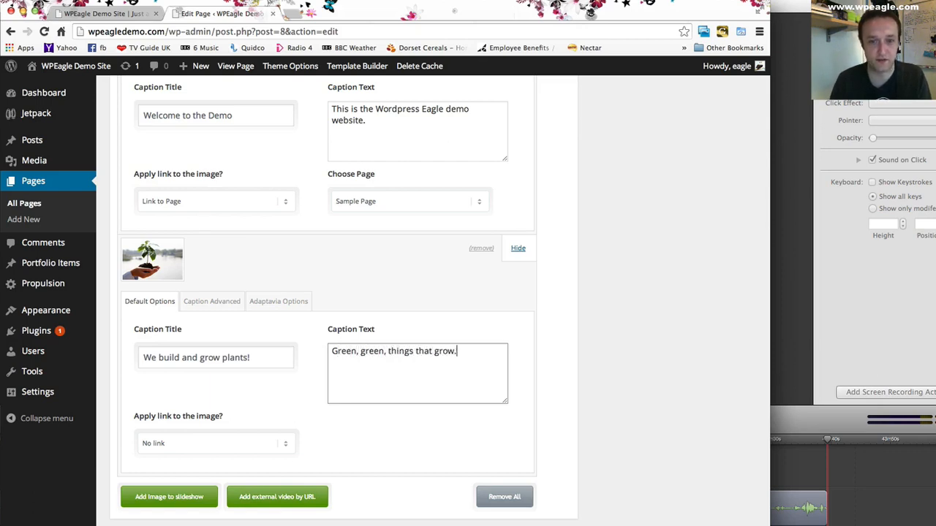
- Update the Homepage with the new slide captions and link settings
{"action": "scroll", "coordinate": [454, 354], "scroll_direction": "up", "scroll_amount": 3}
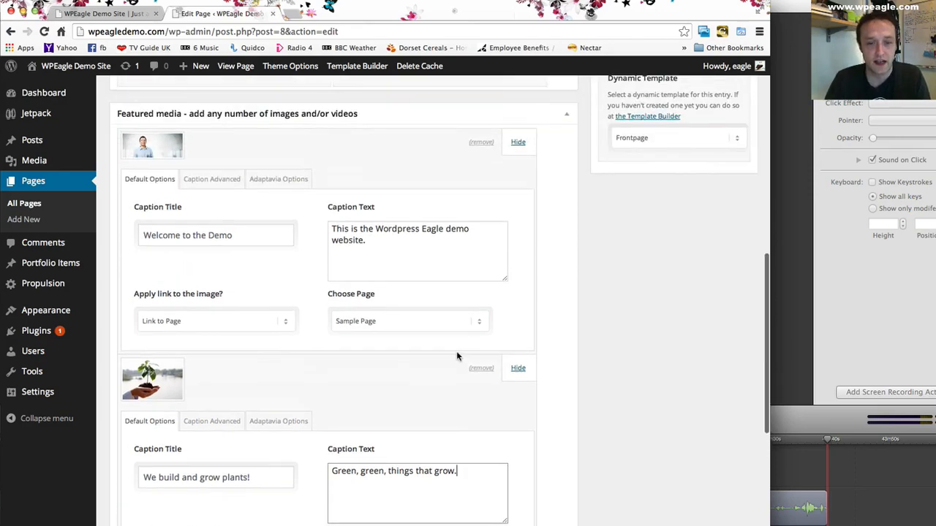
{"action": "scroll", "coordinate": [457, 351], "scroll_direction": "down", "scroll_amount": 5}
{"action": "scroll", "coordinate": [438, 368], "scroll_direction": "up", "scroll_amount": 15}
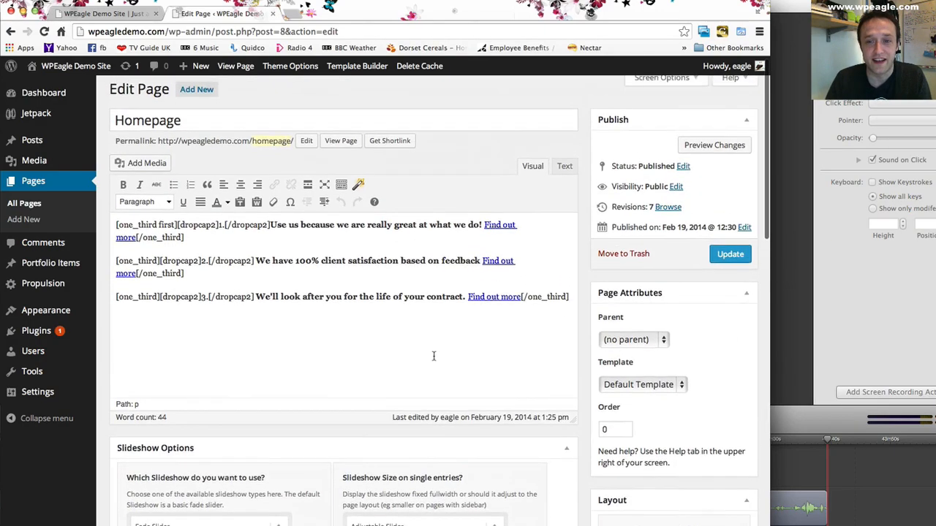
{"action": "left_click", "coordinate": [730, 263]}
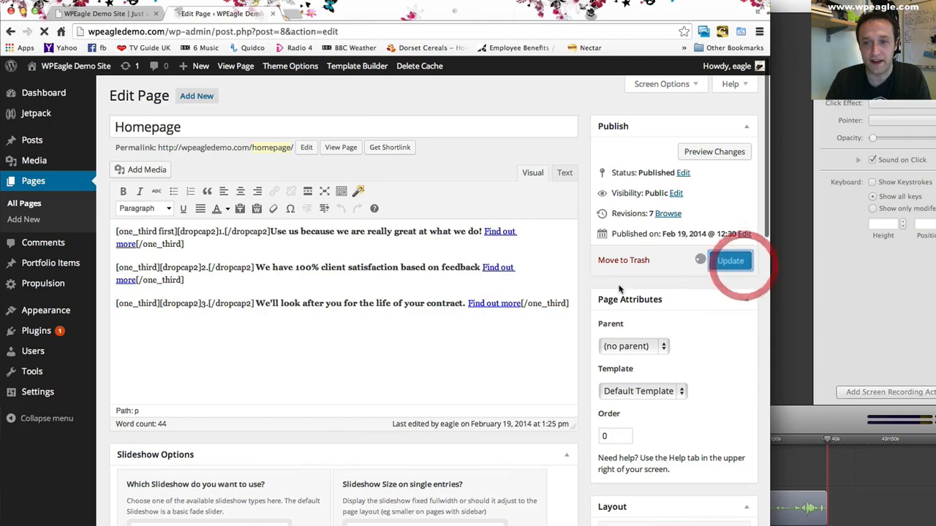
{"action": "scroll", "coordinate": [427, 300], "scroll_direction": "down", "scroll_amount": 12}
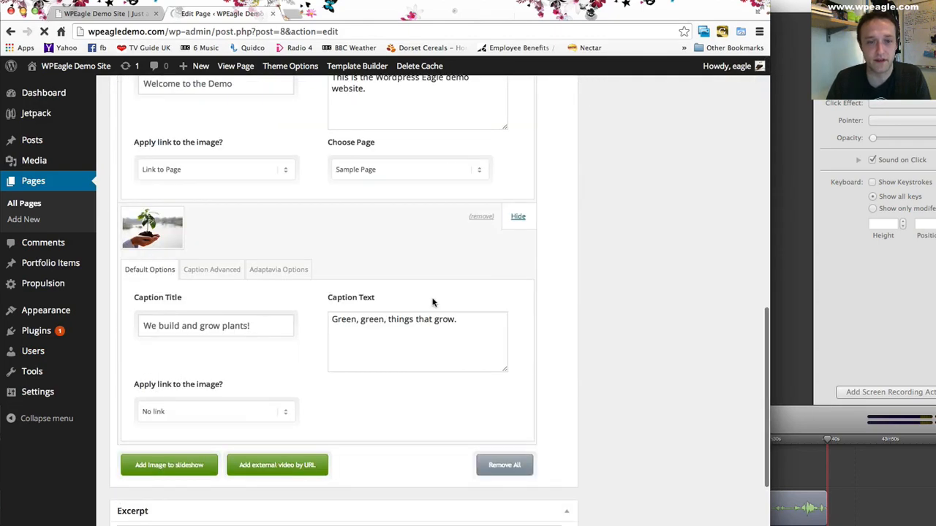
{"action": "scroll", "coordinate": [431, 300], "scroll_direction": "up", "scroll_amount": 10}
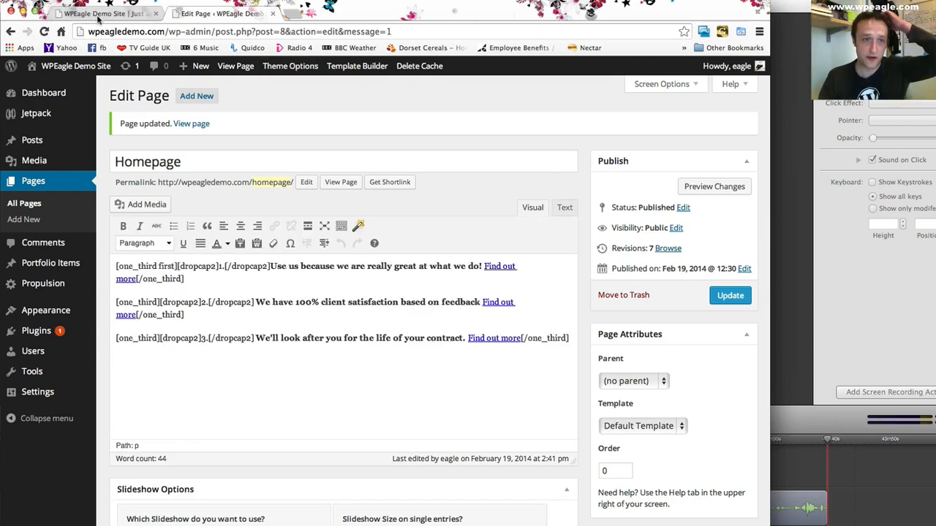
- Reload the front page and advance the slideshow to check the captions on both slides
{"action": "left_click", "coordinate": [97, 16]}
{"action": "left_click", "coordinate": [44, 31]}
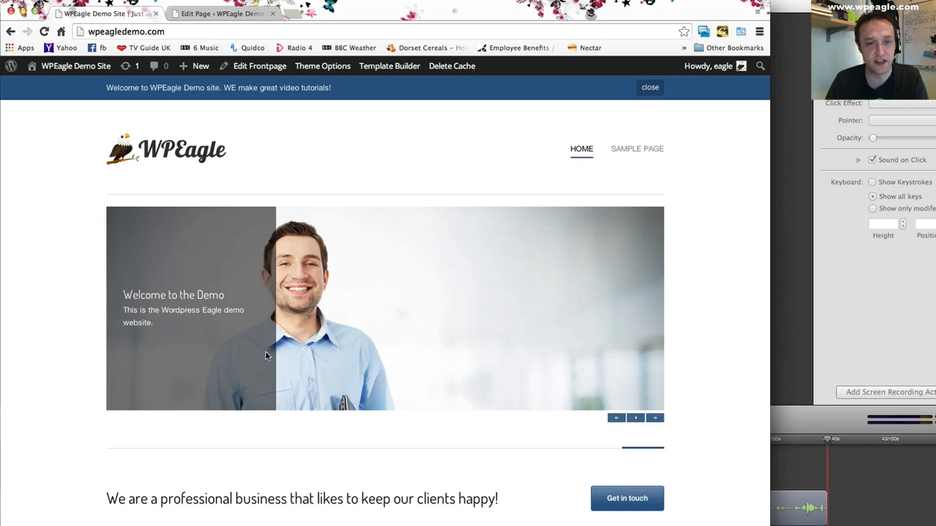
{"action": "left_click", "coordinate": [654, 418]}
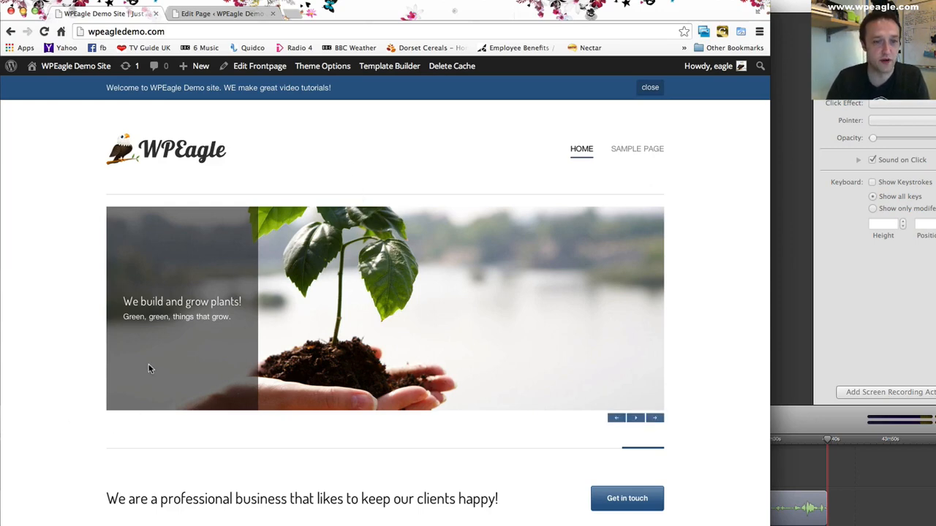
- Return to the Homepage editor and review the available slideshow types in the slideshow options
{"action": "left_click", "coordinate": [228, 13]}
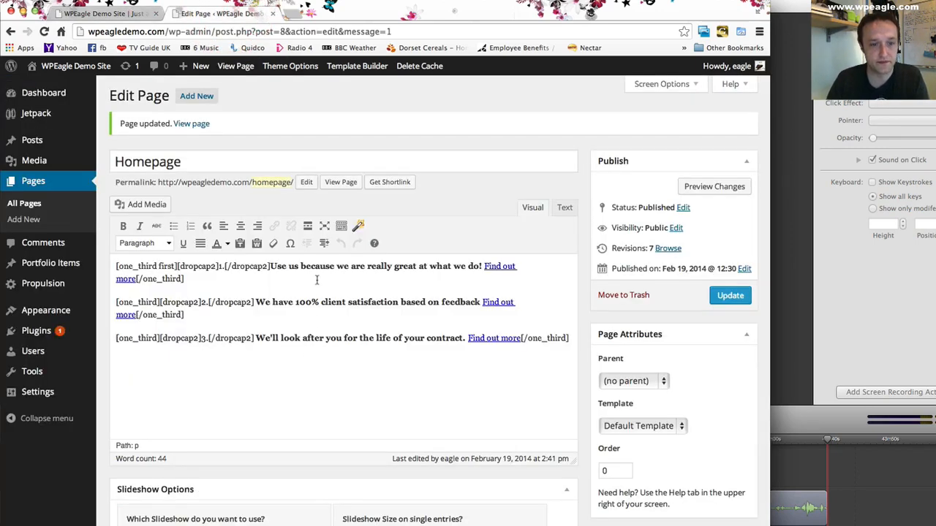
{"action": "scroll", "coordinate": [312, 329], "scroll_direction": "down", "scroll_amount": 3}
{"action": "scroll", "coordinate": [317, 280], "scroll_direction": "down", "scroll_amount": 5}
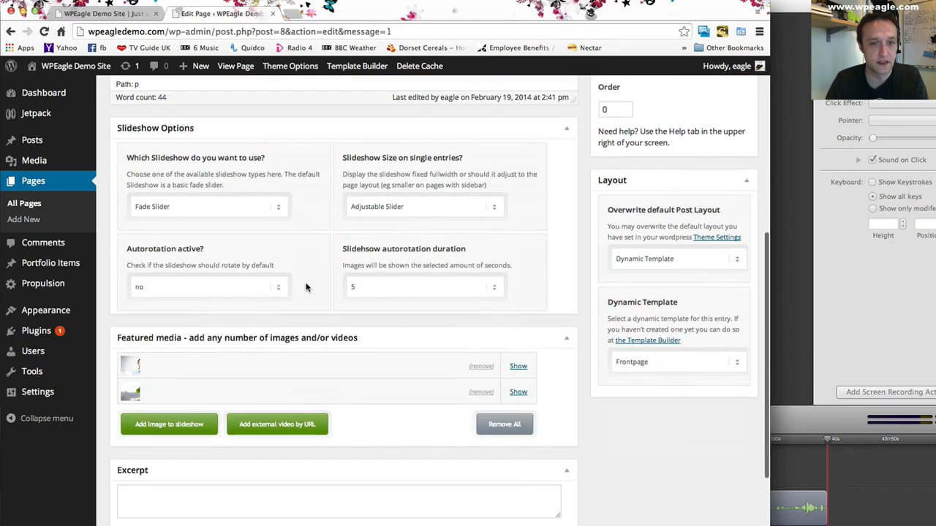
{"action": "left_click", "coordinate": [245, 207]}
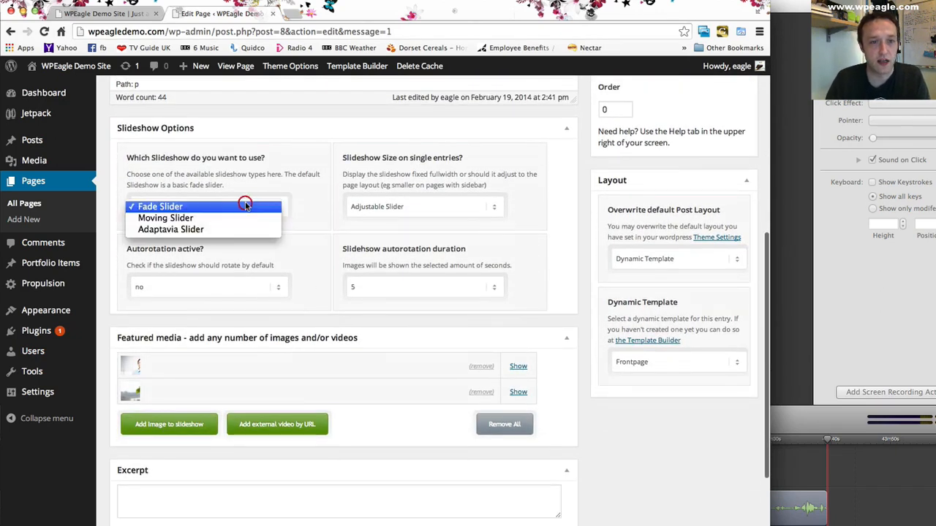
{"action": "left_click", "coordinate": [263, 170]}
- Switch to the front page and flip through the slideshow to check its current transition
{"action": "left_click", "coordinate": [81, 14]}
{"action": "left_click", "coordinate": [654, 417]}
{"action": "left_click", "coordinate": [654, 417]}
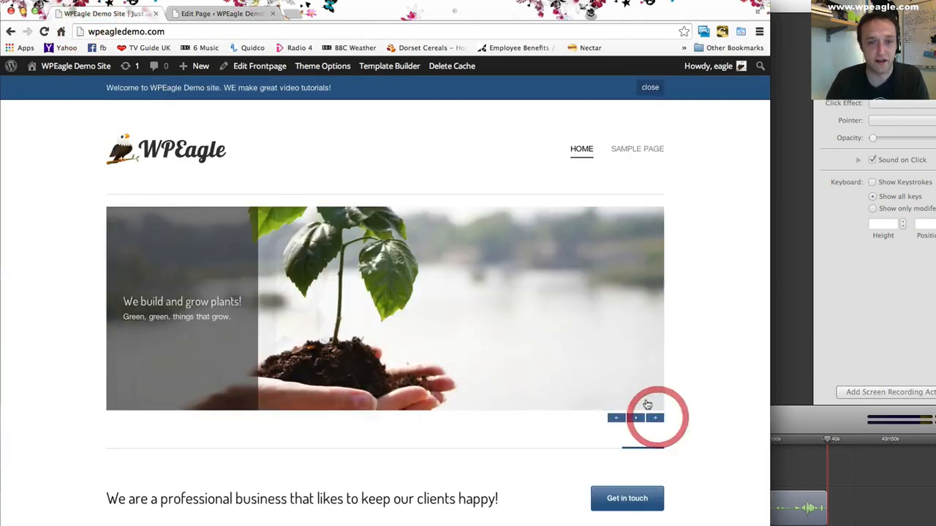
- Return to the Homepage editor and change the slideshow type to Moving Slider
{"action": "left_click", "coordinate": [208, 14]}
{"action": "left_click", "coordinate": [224, 205]}
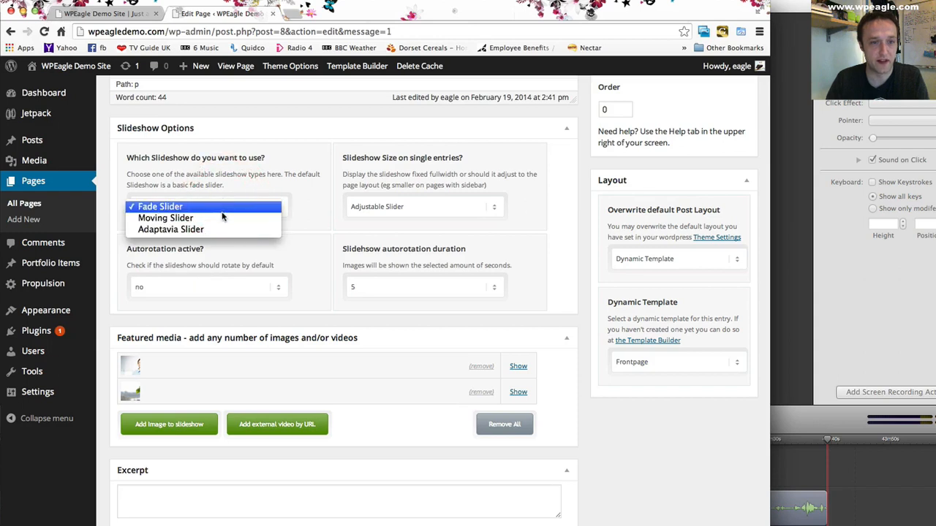
{"action": "left_click", "coordinate": [252, 217]}
- Activate autorotation for the Homepage slideshow and keep the rotation duration at 5 seconds
{"action": "scroll", "coordinate": [320, 167], "scroll_direction": "down", "scroll_amount": 3}
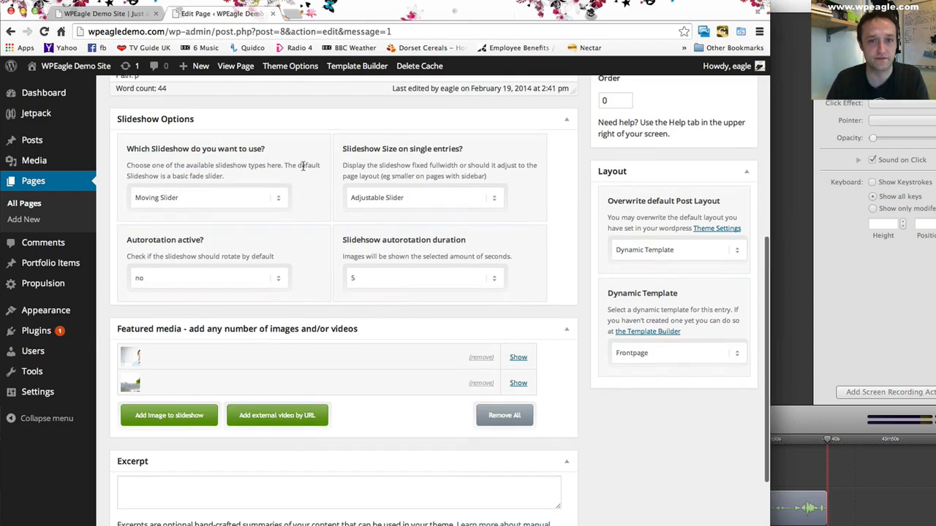
{"action": "scroll", "coordinate": [297, 189], "scroll_direction": "down", "scroll_amount": 3}
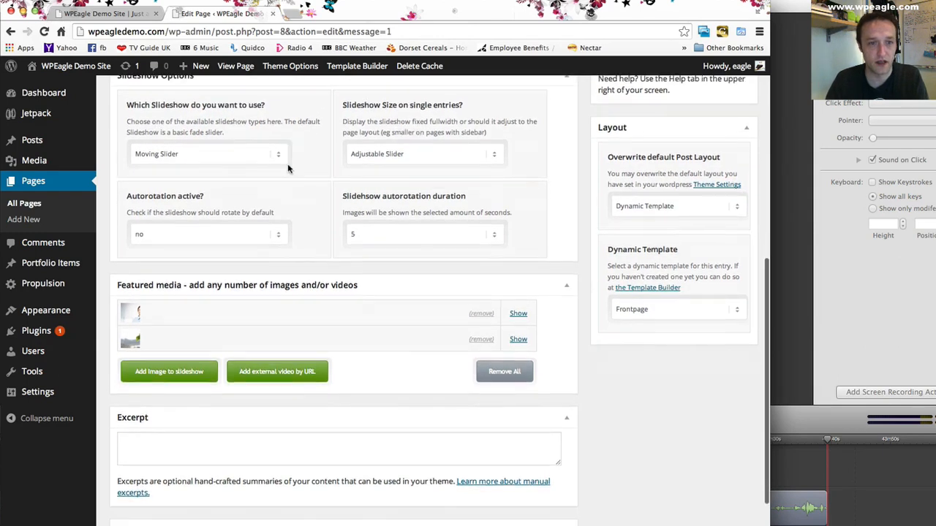
{"action": "left_click", "coordinate": [423, 205]}
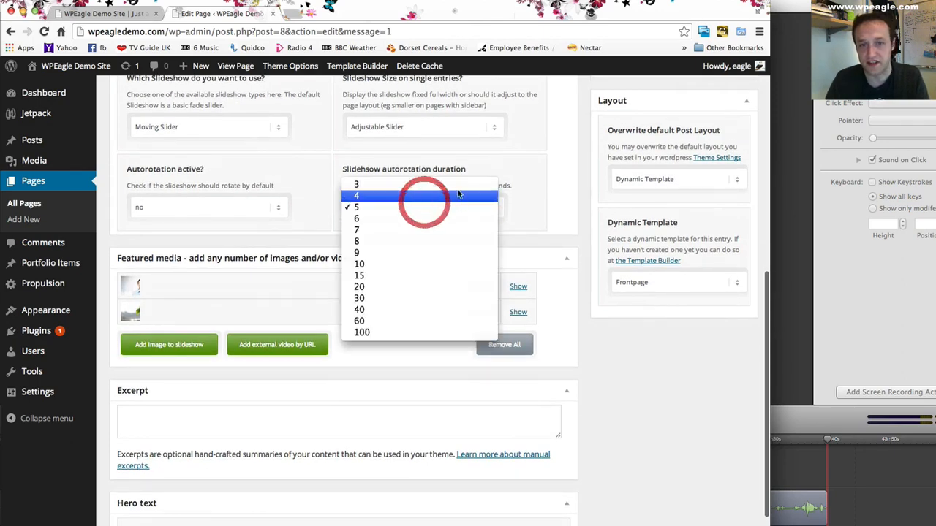
{"action": "left_click", "coordinate": [472, 206]}
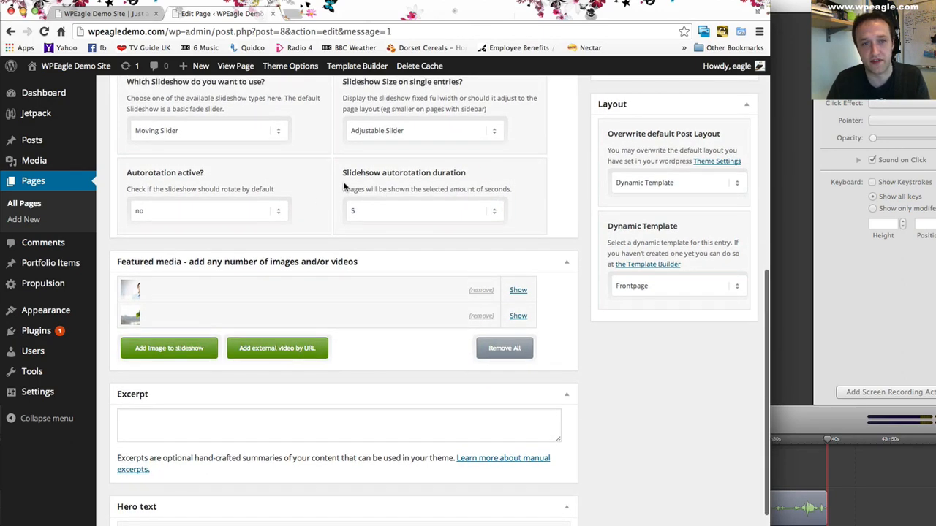
{"action": "scroll", "coordinate": [343, 184], "scroll_direction": "up", "scroll_amount": 2}
{"action": "left_click", "coordinate": [241, 247]}
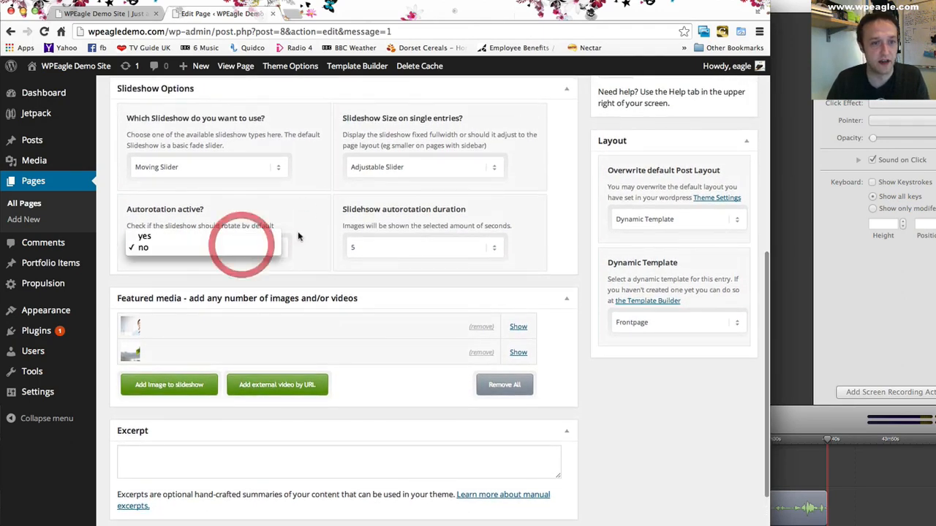
{"action": "left_click", "coordinate": [254, 237]}
{"action": "scroll", "coordinate": [322, 215], "scroll_direction": "down", "scroll_amount": 1}
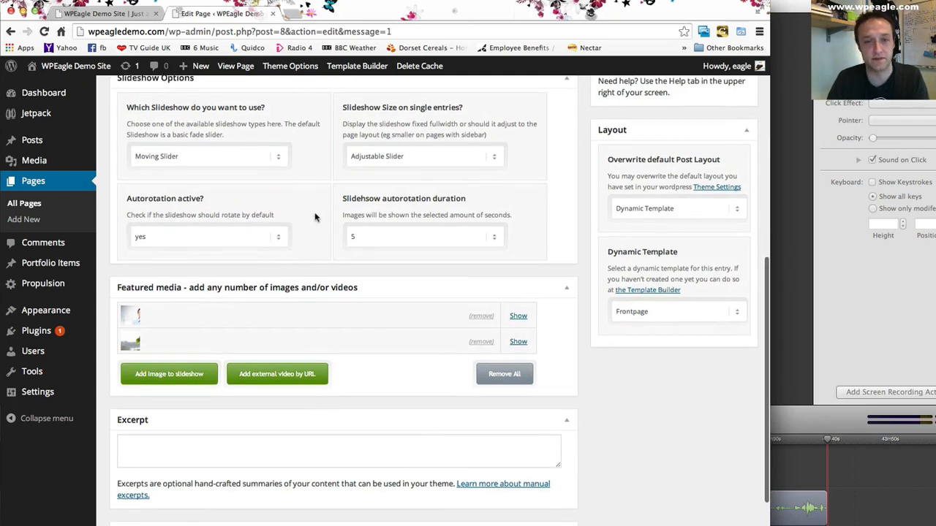
{"action": "scroll", "coordinate": [322, 217], "scroll_direction": "down", "scroll_amount": 2}
{"action": "scroll", "coordinate": [403, 149], "scroll_direction": "up", "scroll_amount": 5}
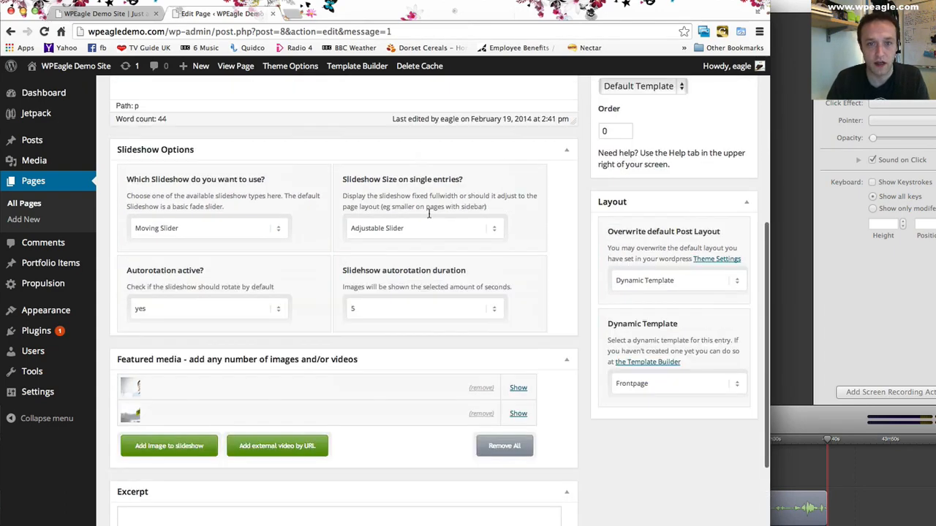
- Review the slideshow size choices for single entries and keep Adjustable Slider
{"action": "left_click", "coordinate": [387, 228]}
{"action": "left_click", "coordinate": [465, 196]}
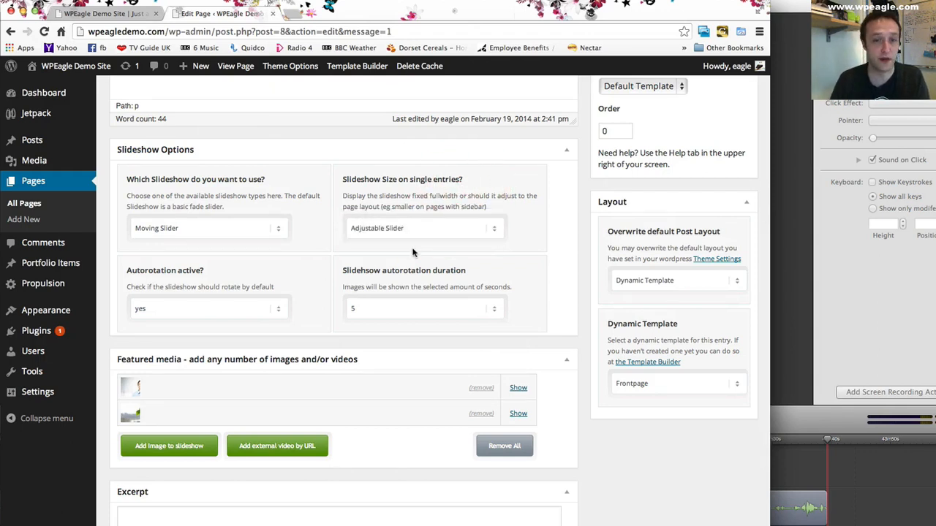
{"action": "left_click", "coordinate": [413, 236]}
{"action": "left_click", "coordinate": [438, 191]}
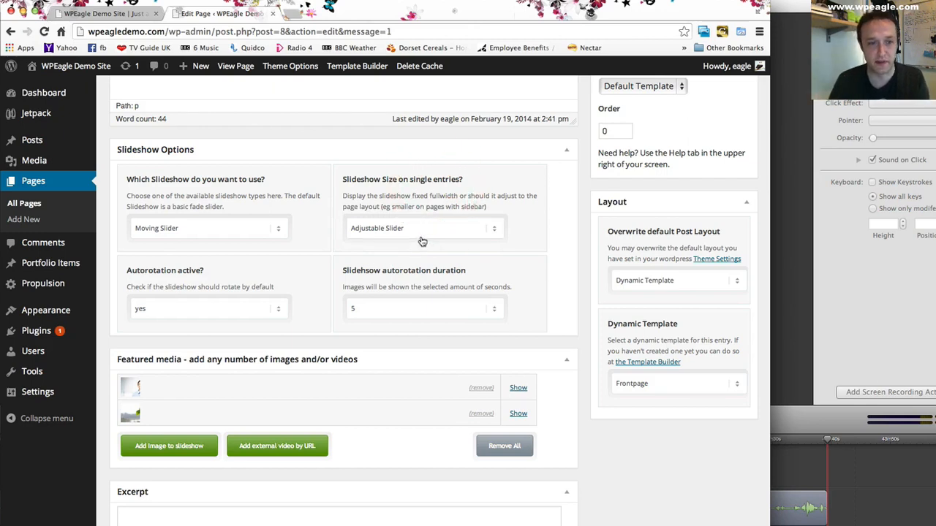
{"action": "left_click", "coordinate": [422, 239]}
{"action": "left_click", "coordinate": [403, 189]}
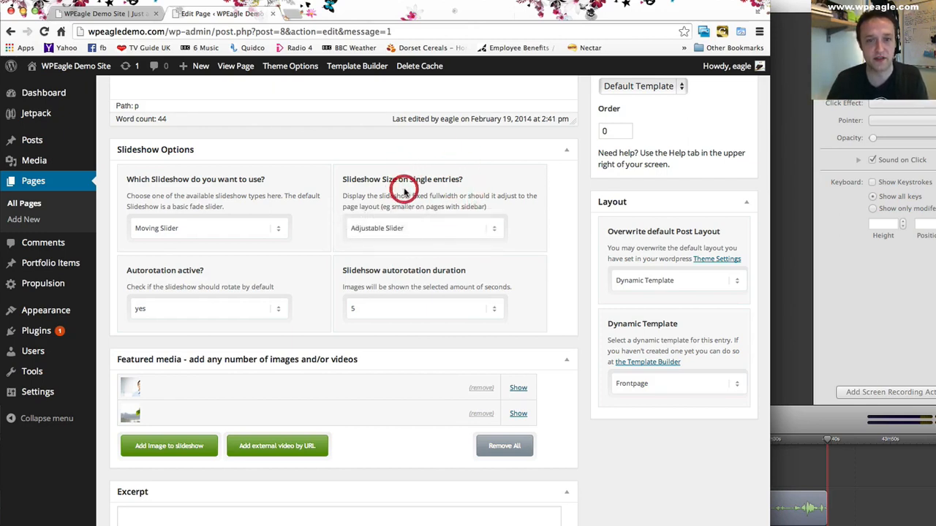
- Expand the first featured slide's advanced caption settings and set its caption position to right without frame
{"action": "scroll", "coordinate": [408, 192], "scroll_direction": "down", "scroll_amount": 2}
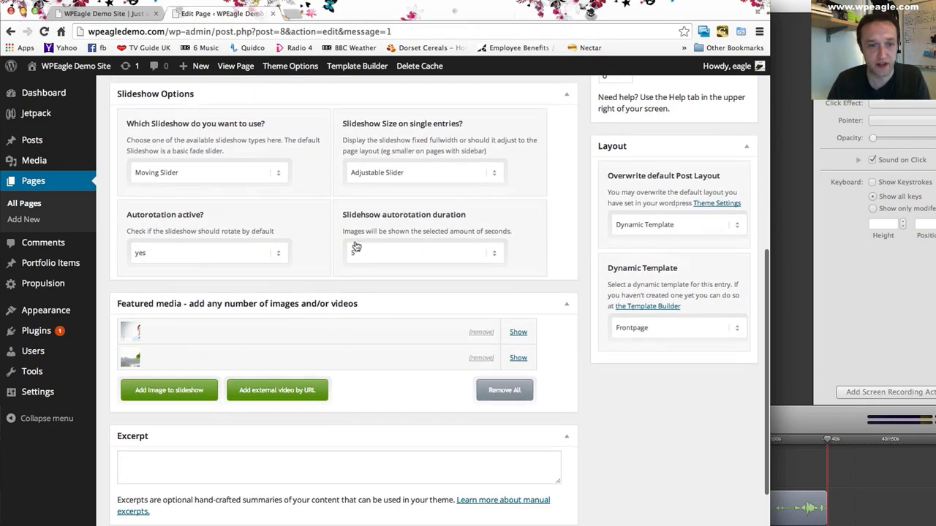
{"action": "scroll", "coordinate": [364, 231], "scroll_direction": "down", "scroll_amount": 2}
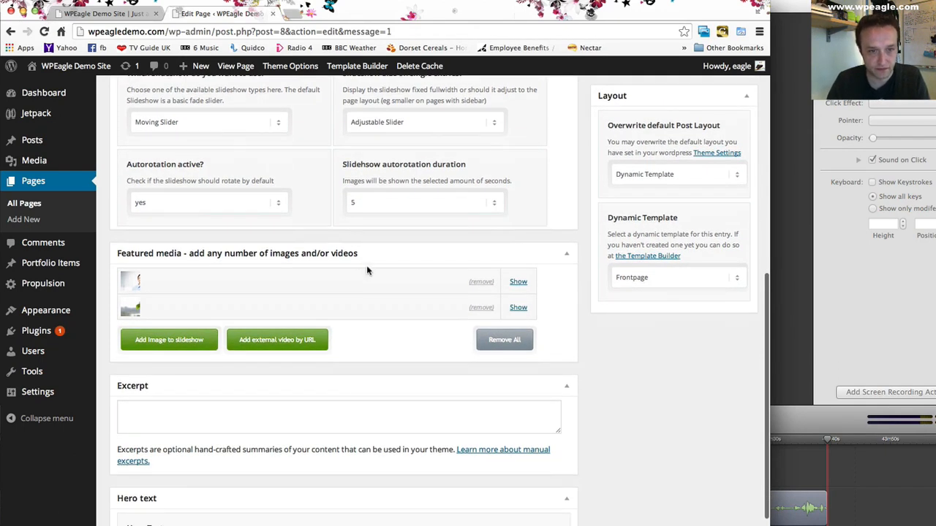
{"action": "scroll", "coordinate": [370, 272], "scroll_direction": "down", "scroll_amount": 1}
{"action": "left_click", "coordinate": [518, 254]}
{"action": "scroll", "coordinate": [366, 286], "scroll_direction": "down", "scroll_amount": 1}
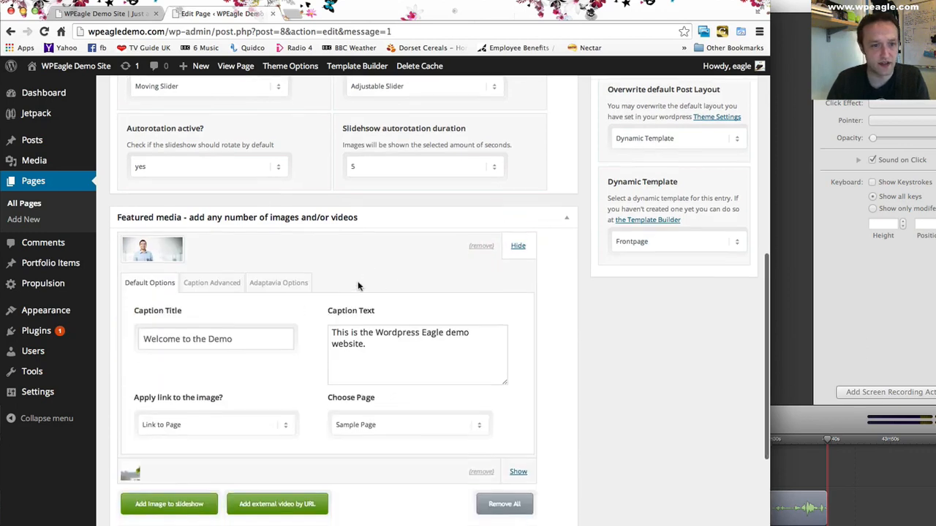
{"action": "left_click", "coordinate": [223, 281]}
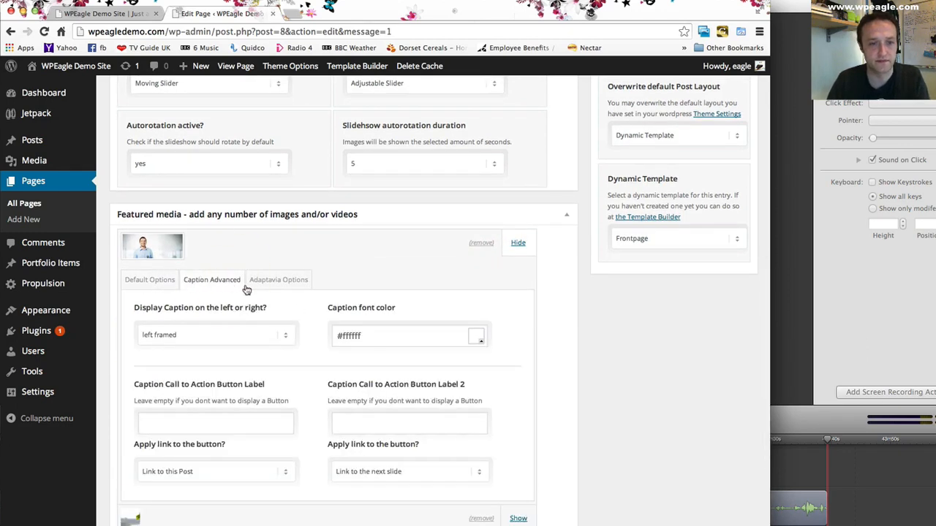
{"action": "scroll", "coordinate": [256, 322], "scroll_direction": "down", "scroll_amount": 1}
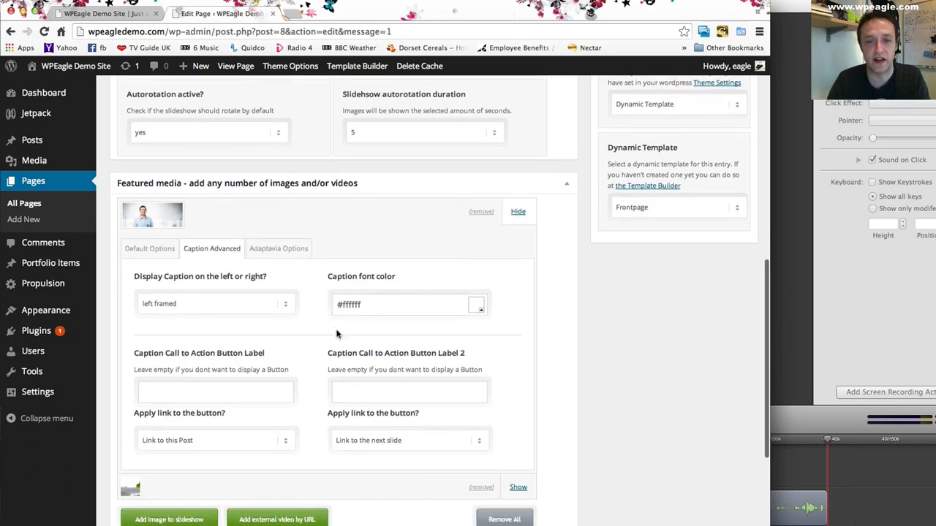
{"action": "left_click", "coordinate": [288, 304]}
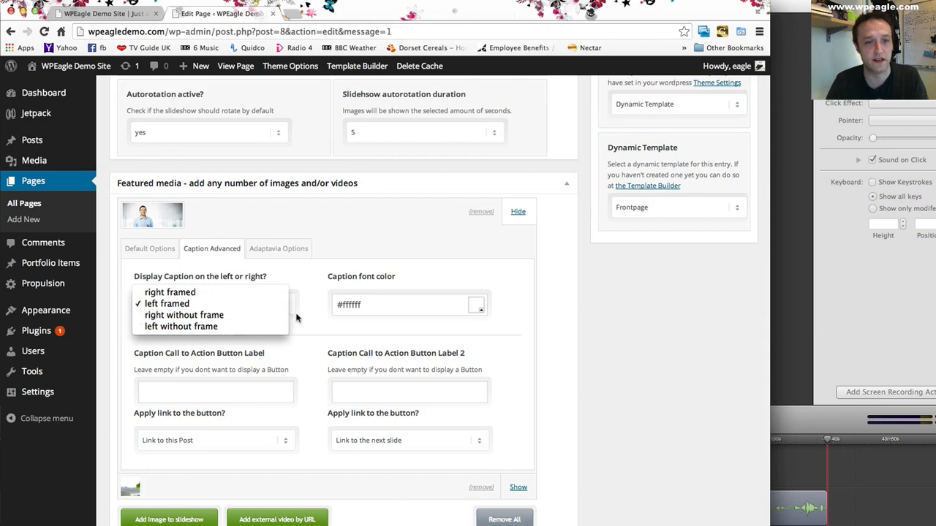
{"action": "left_click", "coordinate": [243, 316]}
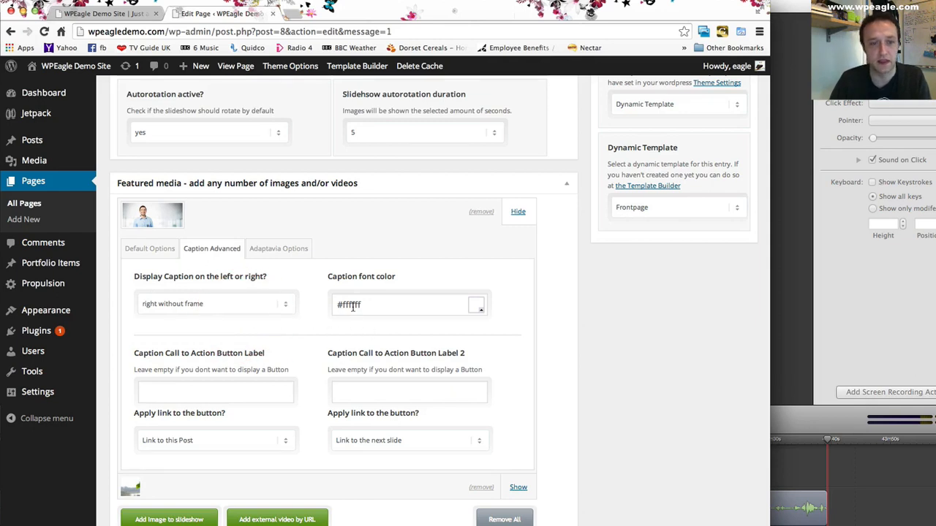
- Label the first slide's two call to action buttons "Find Out More" and "Contact us"
{"action": "scroll", "coordinate": [351, 307], "scroll_direction": "down", "scroll_amount": 1}
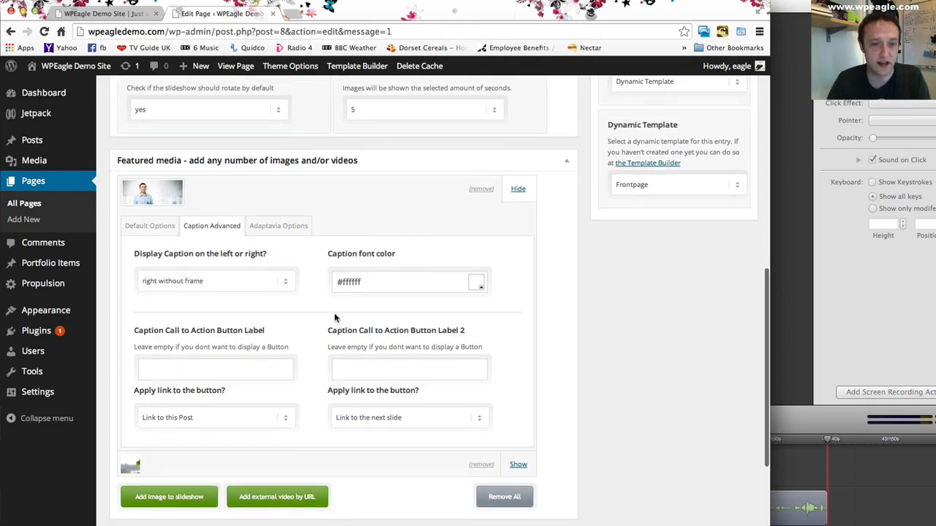
{"action": "scroll", "coordinate": [332, 322], "scroll_direction": "down", "scroll_amount": 1}
{"action": "scroll", "coordinate": [329, 305], "scroll_direction": "down", "scroll_amount": 1}
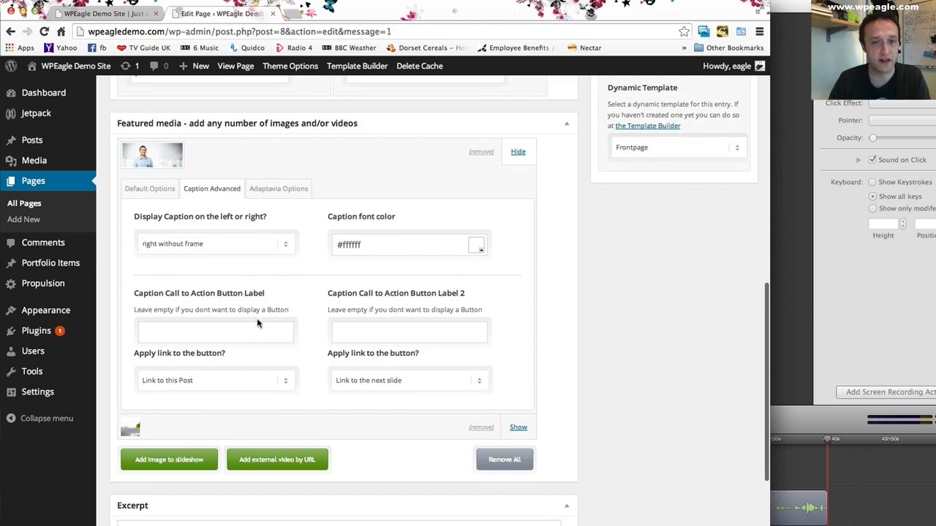
{"action": "left_click", "coordinate": [221, 331]}
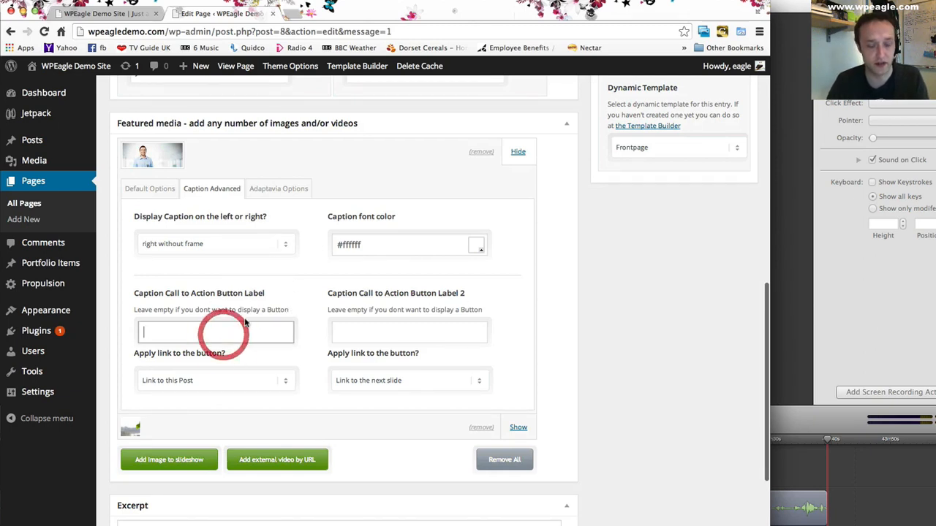
{"action": "type", "text": "Find Out More"}
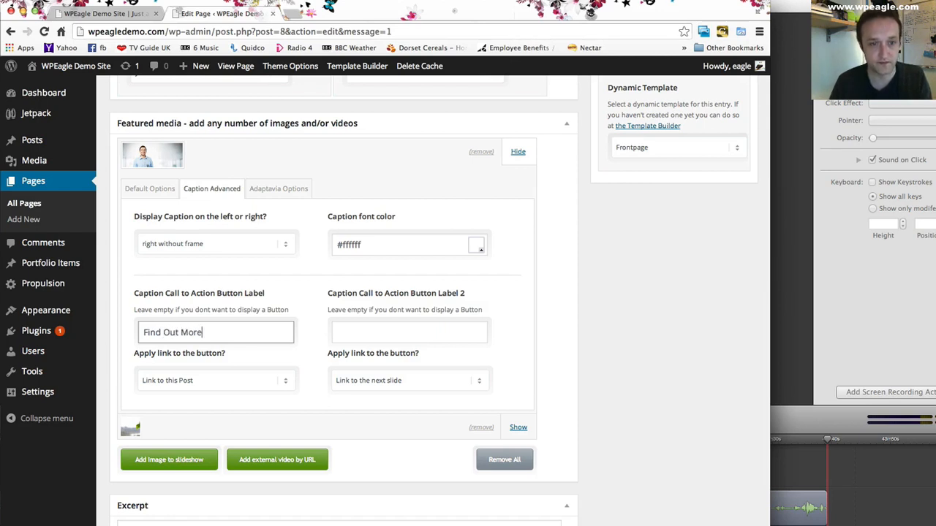
{"action": "key", "text": "Tab"}
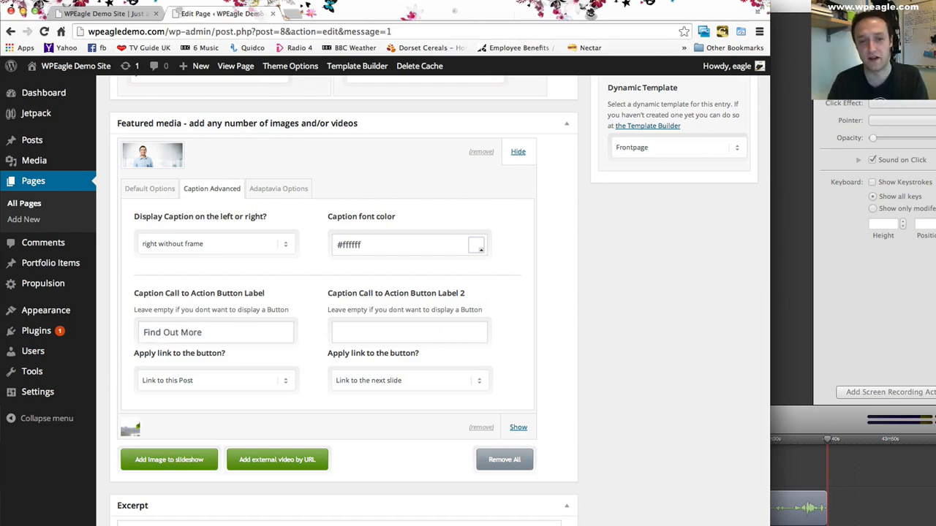
{"action": "left_click", "coordinate": [359, 334]}
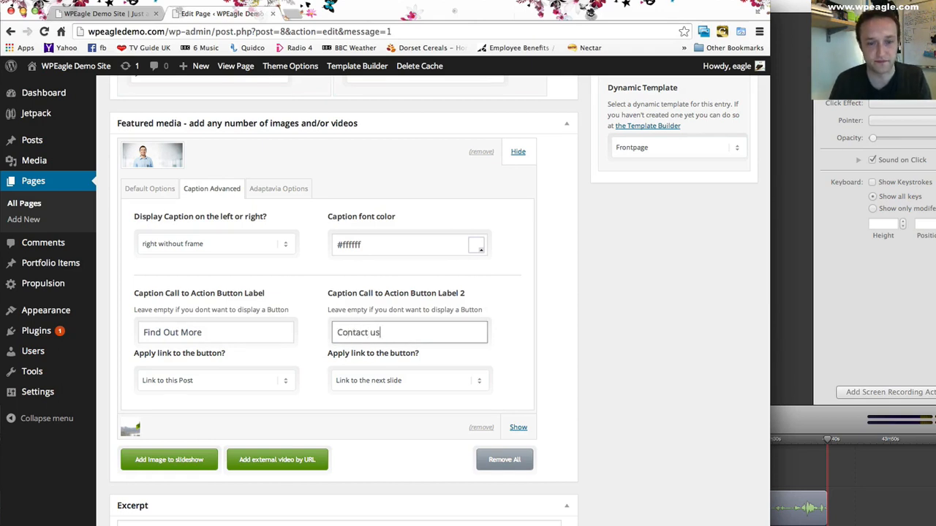
{"action": "scroll", "coordinate": [407, 337], "scroll_direction": "down", "scroll_amount": 1}
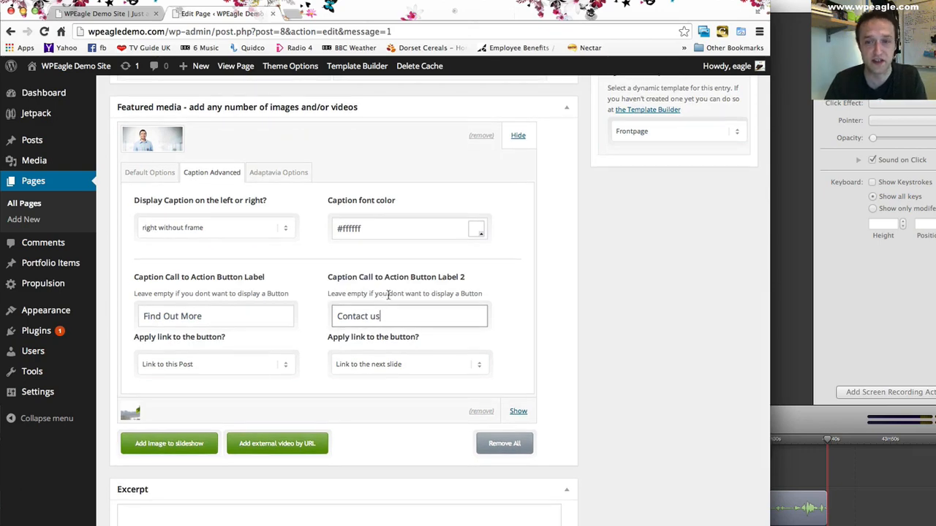
{"action": "scroll", "coordinate": [393, 293], "scroll_direction": "down", "scroll_amount": 1}
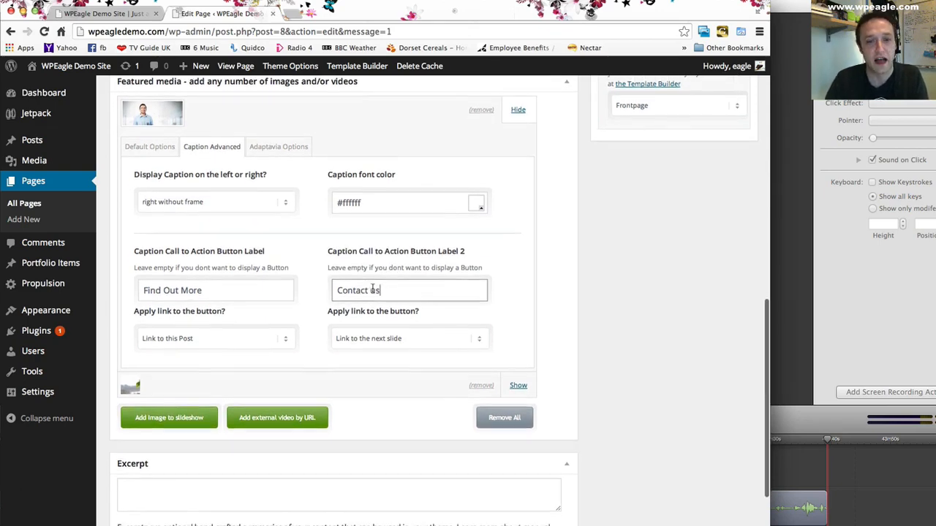
{"action": "scroll", "coordinate": [489, 321], "scroll_direction": "up", "scroll_amount": 5}
{"action": "scroll", "coordinate": [504, 328], "scroll_direction": "down", "scroll_amount": 5}
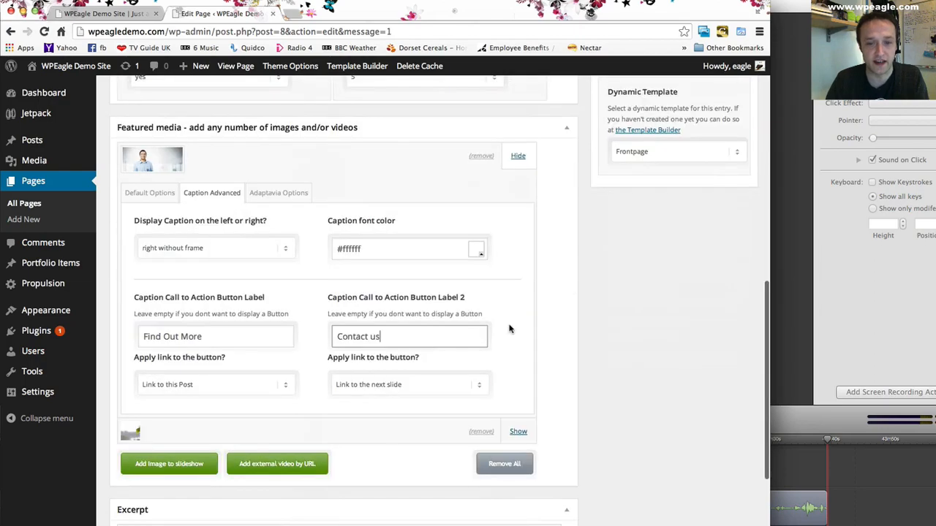
- Update the Homepage to save the first slide's caption position and button labels
{"action": "scroll", "coordinate": [514, 329], "scroll_direction": "up", "scroll_amount": 5}
{"action": "scroll", "coordinate": [514, 329], "scroll_direction": "up", "scroll_amount": 5}
{"action": "left_click", "coordinate": [724, 296]}
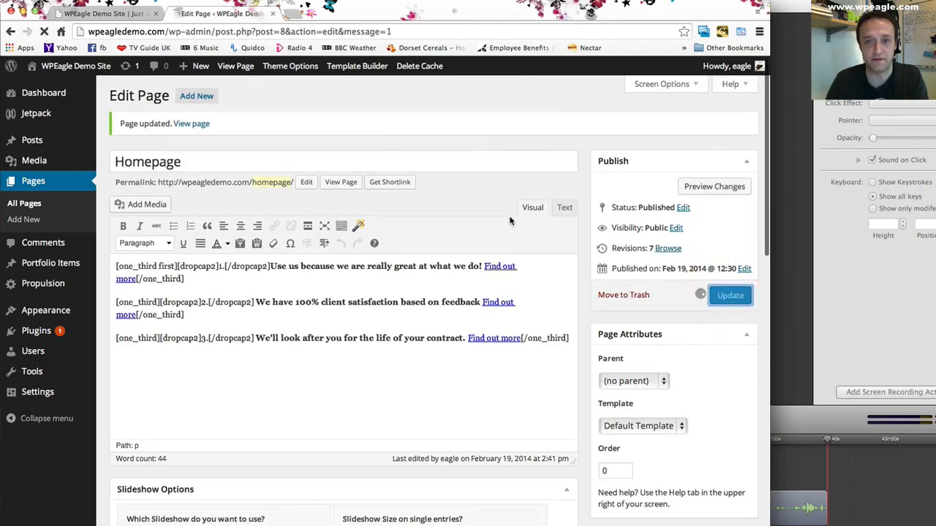
- Reload the front page and go back to the first slide to check its caption and buttons
{"action": "left_click", "coordinate": [97, 15]}
{"action": "left_click", "coordinate": [44, 32]}
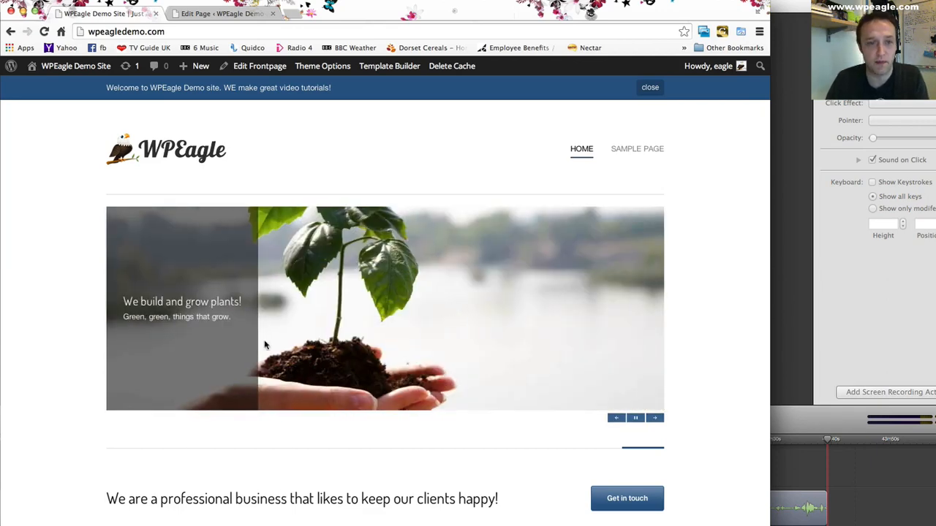
{"action": "left_click", "coordinate": [618, 418]}
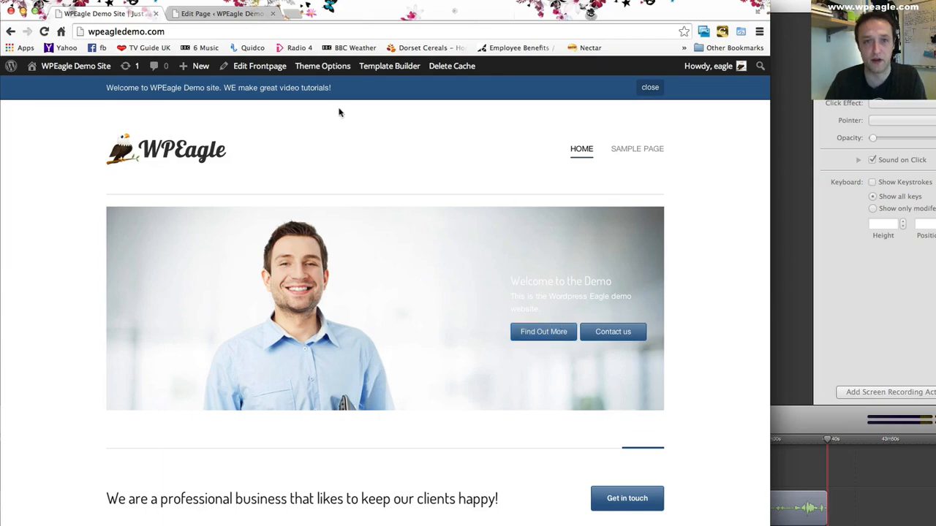
- Return to the Homepage editor, change the first slide's caption font color to dark blue, and update the page
{"action": "left_click", "coordinate": [210, 20]}
{"action": "scroll", "coordinate": [341, 232], "scroll_direction": "down", "scroll_amount": 10}
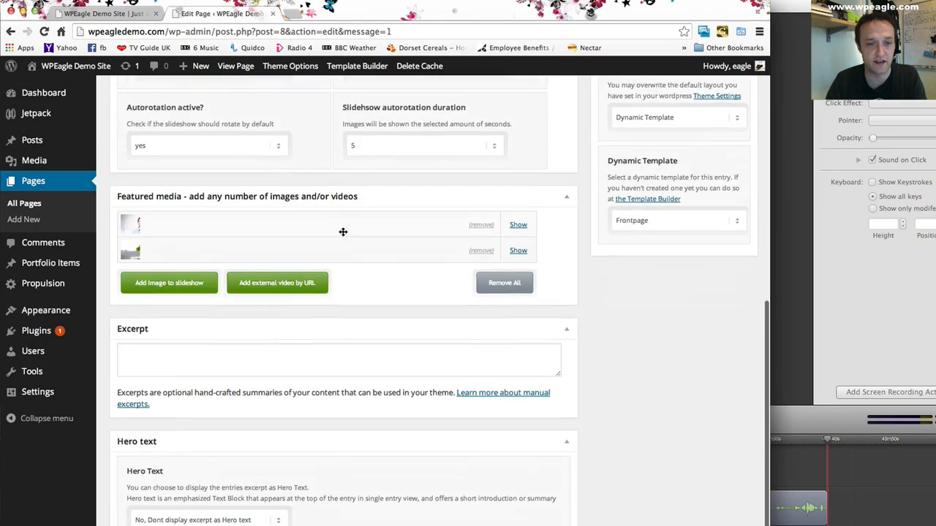
{"action": "left_click", "coordinate": [518, 209]}
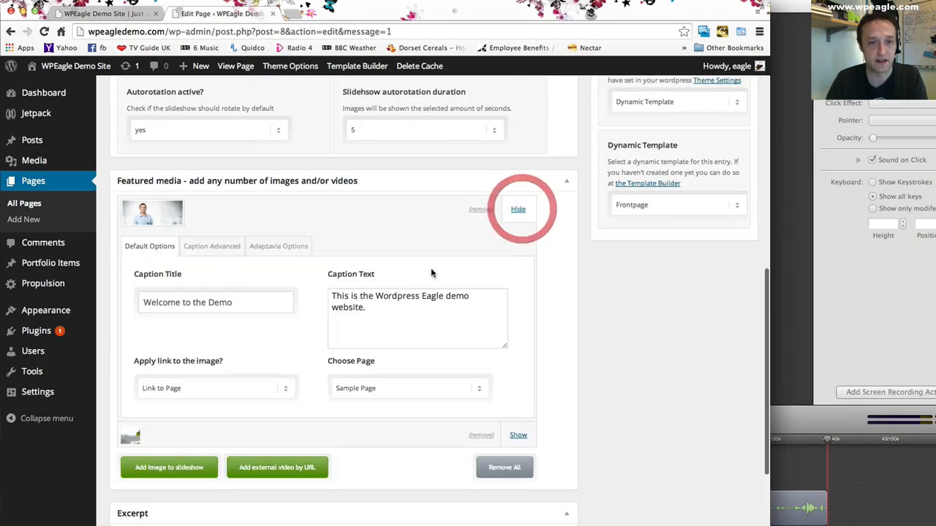
{"action": "left_click", "coordinate": [205, 250]}
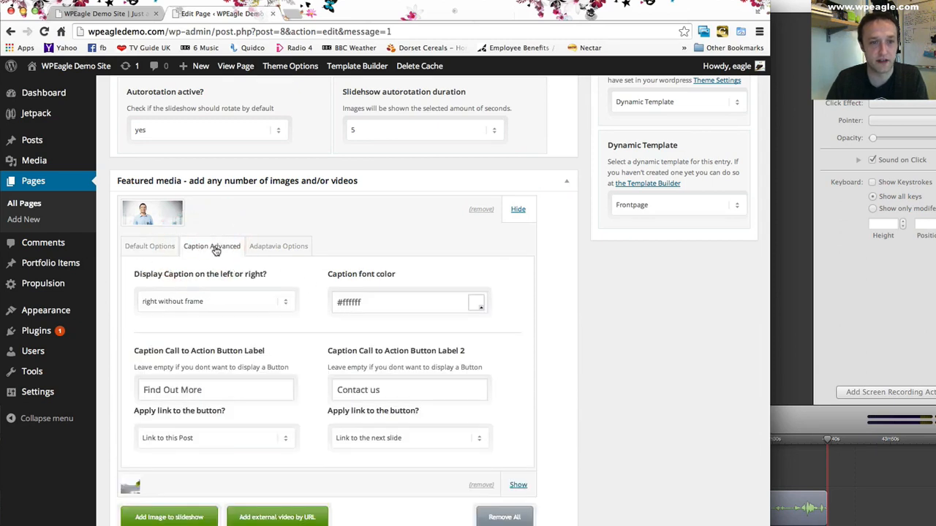
{"action": "left_click", "coordinate": [476, 306]}
{"action": "left_click_drag", "start_coordinate": [443, 354], "coordinate": [425, 343]}
{"action": "left_click", "coordinate": [585, 327]}
{"action": "scroll", "coordinate": [590, 304], "scroll_direction": "up", "scroll_amount": 10}
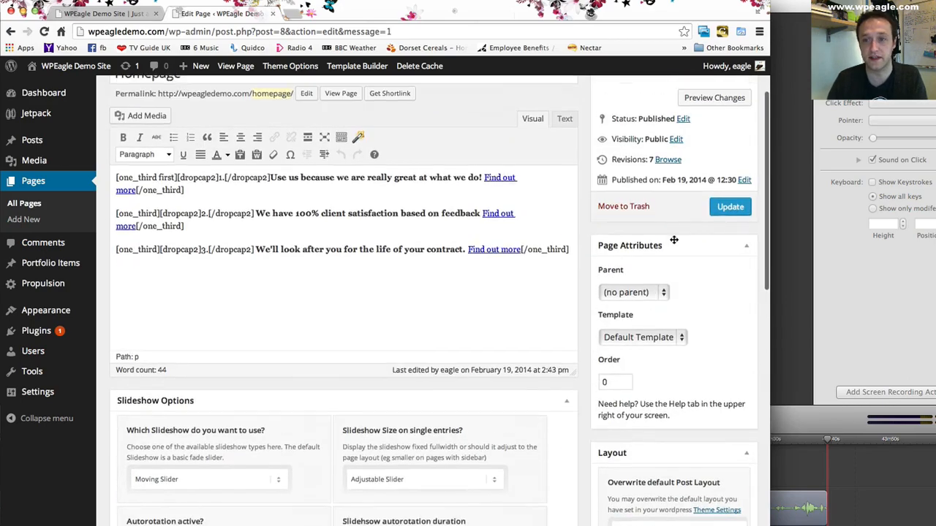
{"action": "left_click", "coordinate": [729, 218]}
- Reload the front page and review the rotating slideshow's caption color and the content sections below it
{"action": "mouse_move", "coordinate": [194, 67]}
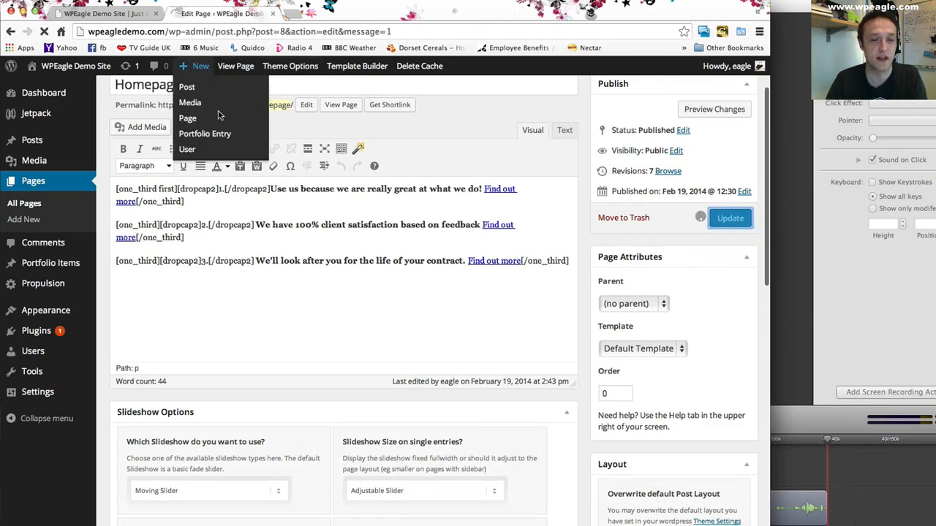
{"action": "scroll", "coordinate": [219, 106], "scroll_direction": "down", "scroll_amount": 4}
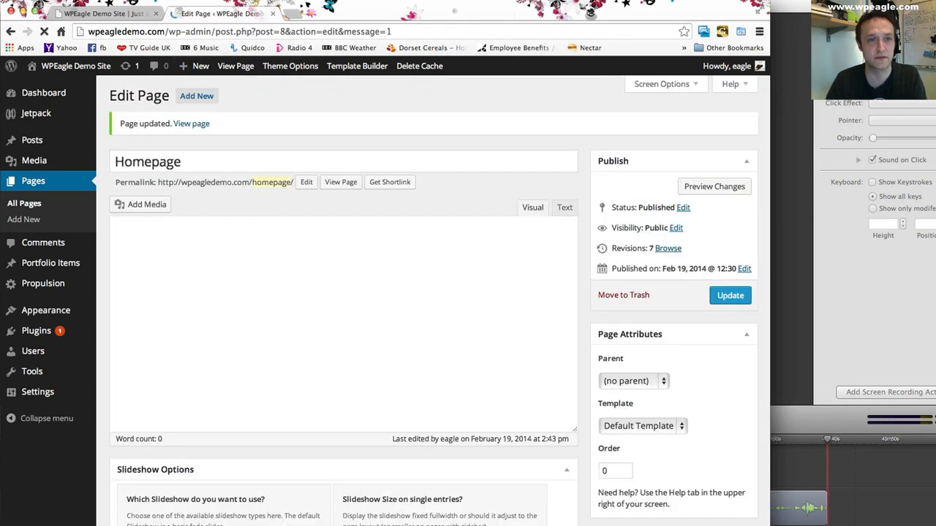
{"action": "left_click", "coordinate": [77, 13]}
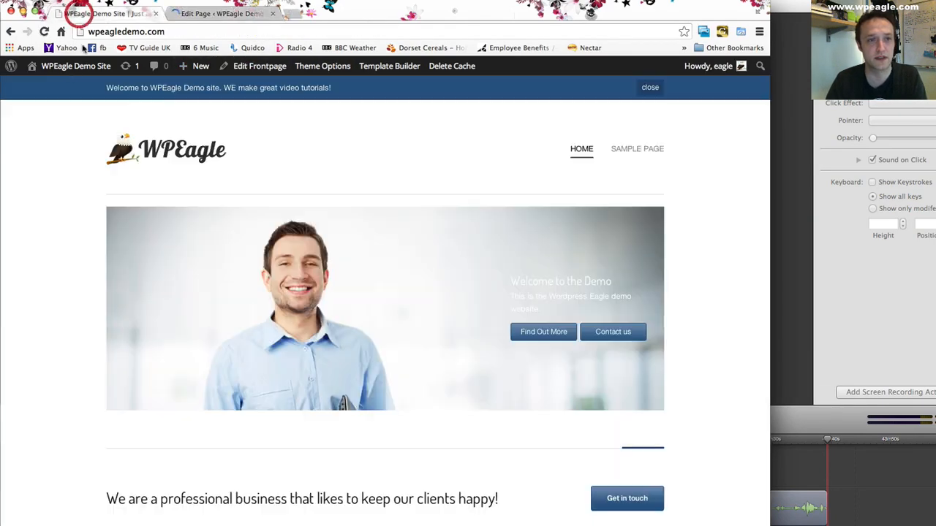
{"action": "left_click", "coordinate": [43, 31]}
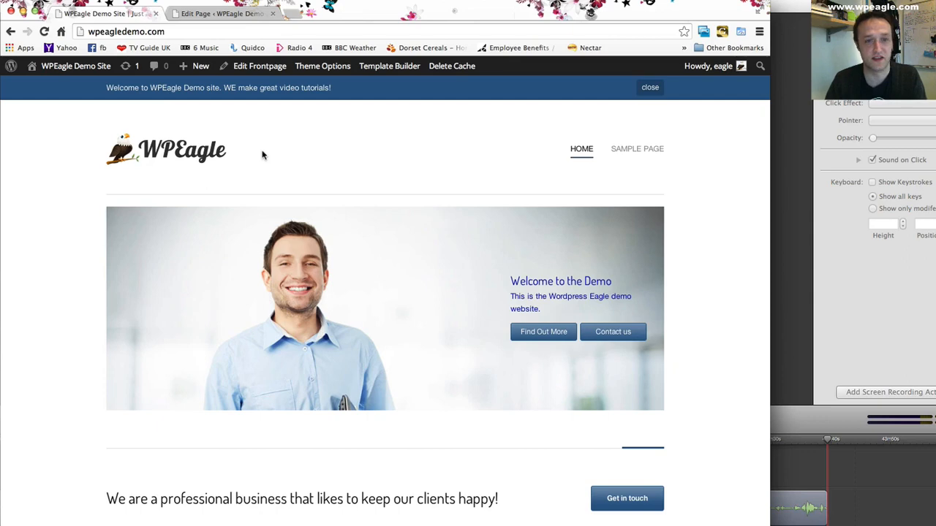
{"action": "scroll", "coordinate": [432, 234], "scroll_direction": "down", "scroll_amount": 1}
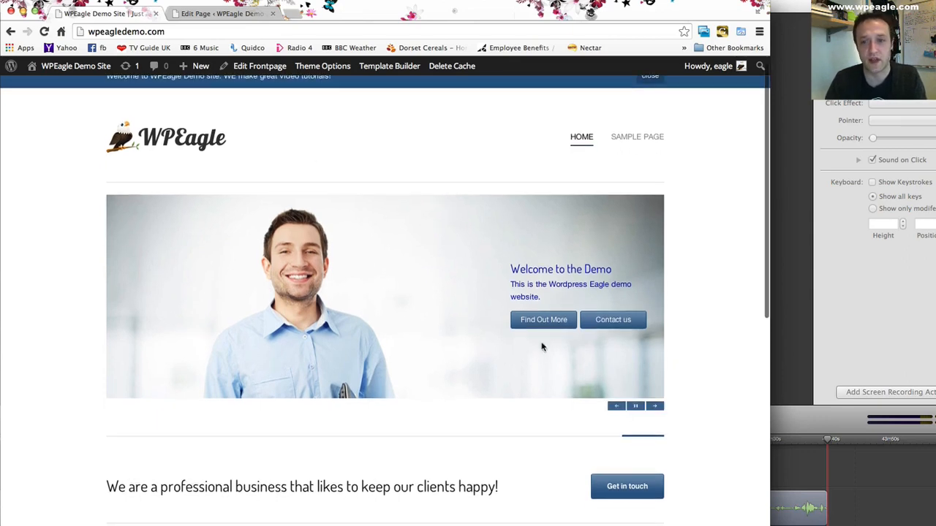
{"action": "scroll", "coordinate": [487, 212], "scroll_direction": "down", "scroll_amount": 3}
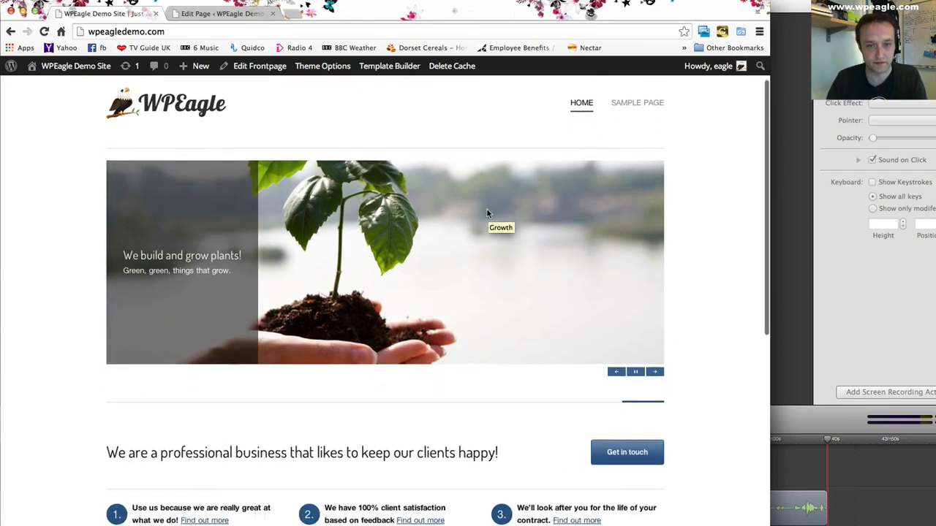
{"action": "scroll", "coordinate": [487, 212], "scroll_direction": "down", "scroll_amount": 1}
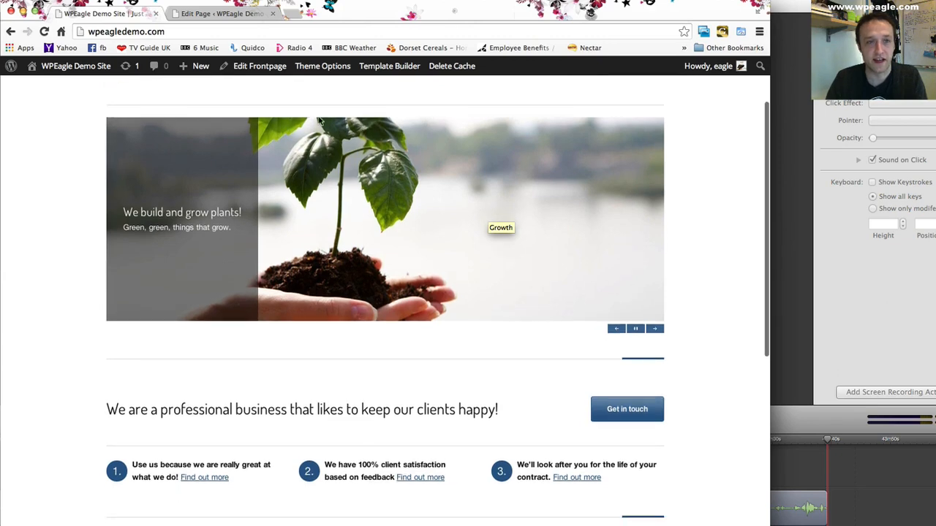
{"action": "scroll", "coordinate": [314, 193], "scroll_direction": "down", "scroll_amount": 3}
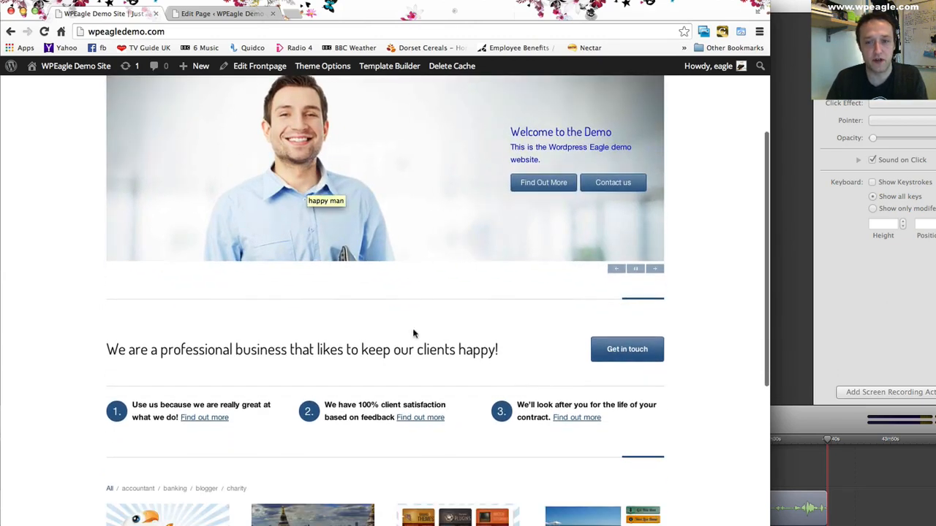
{"action": "scroll", "coordinate": [417, 275], "scroll_direction": "up", "scroll_amount": 7}
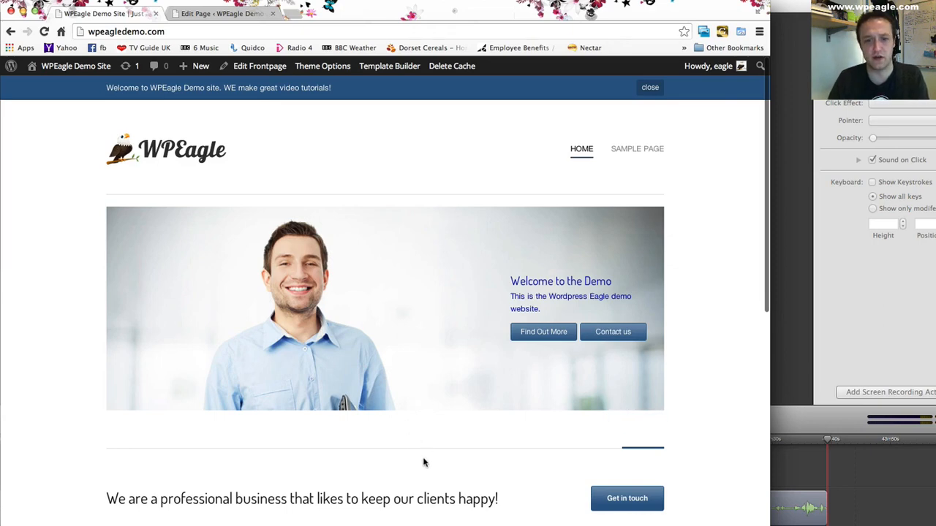
{"action": "scroll", "coordinate": [397, 471], "scroll_direction": "down", "scroll_amount": 2}
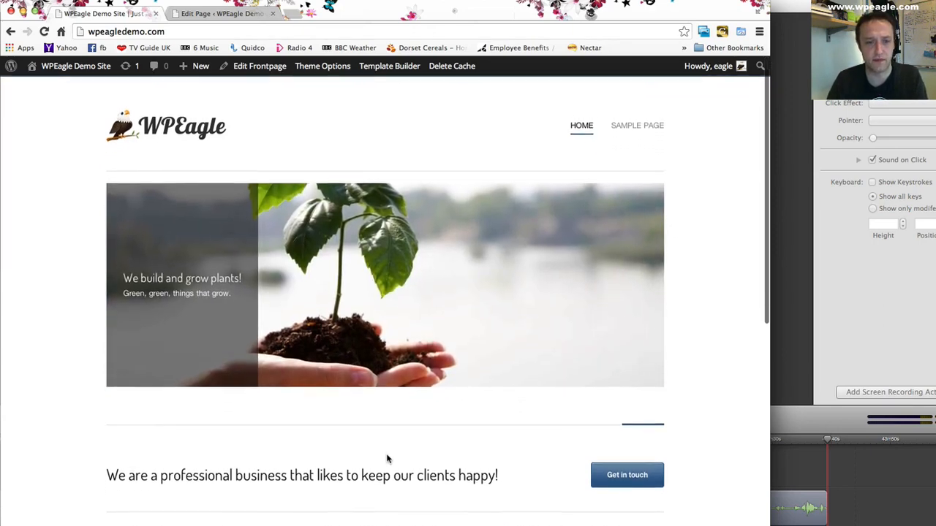
- Look over the front page's callout, numbered columns, portfolio and products sections beneath the slideshow
{"action": "scroll", "coordinate": [423, 391], "scroll_direction": "down", "scroll_amount": 5}
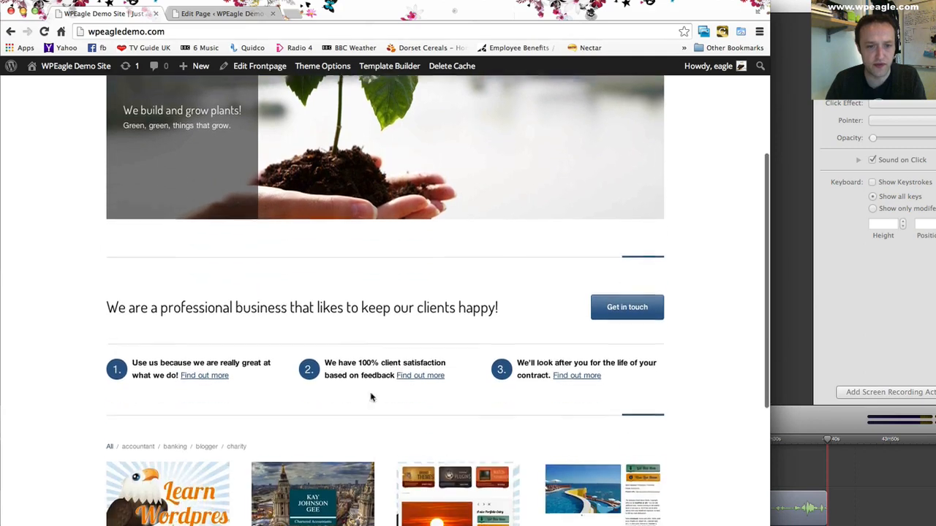
{"action": "scroll", "coordinate": [351, 336], "scroll_direction": "down", "scroll_amount": 3}
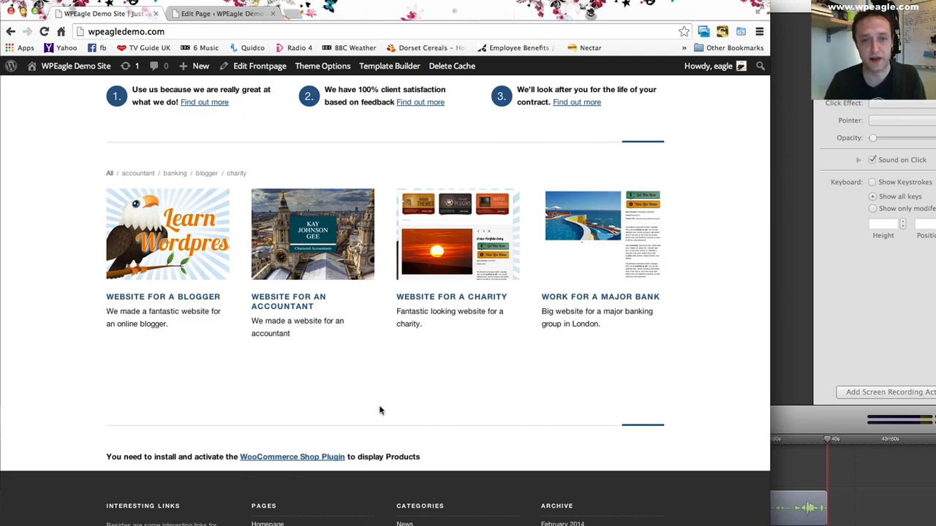
{"action": "scroll", "coordinate": [372, 417], "scroll_direction": "up", "scroll_amount": 10}
{"action": "mouse_move", "coordinate": [353, 70]}
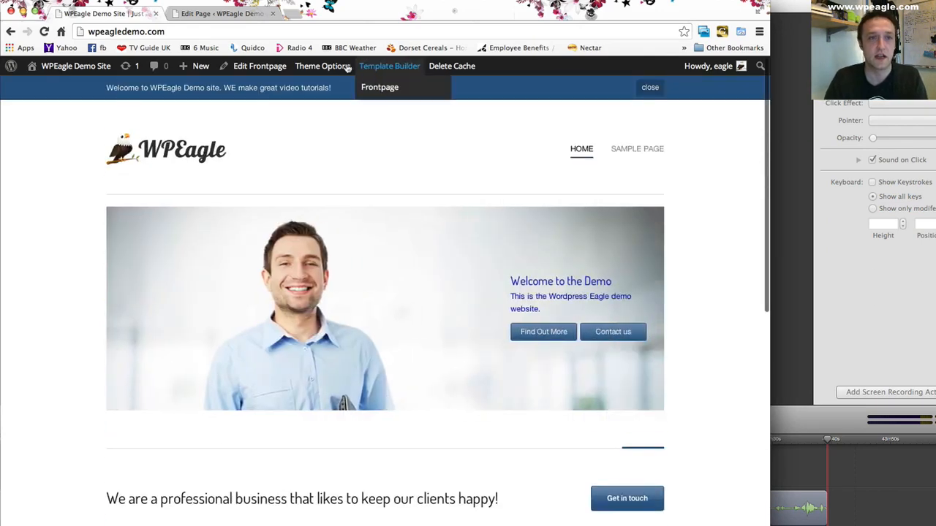
- Go to the Propulsion Template Builder and open the Frontpage template's list of elements
{"action": "left_click", "coordinate": [226, 13]}
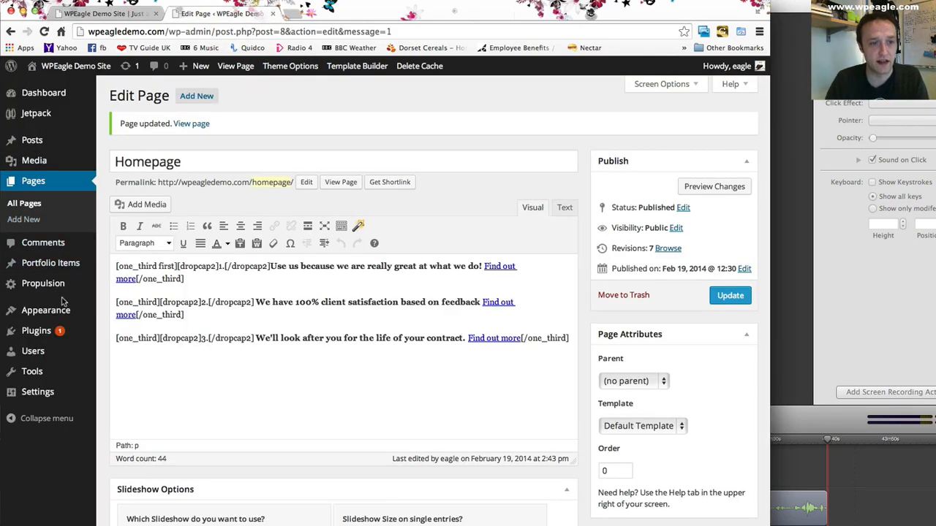
{"action": "mouse_move", "coordinate": [65, 290]}
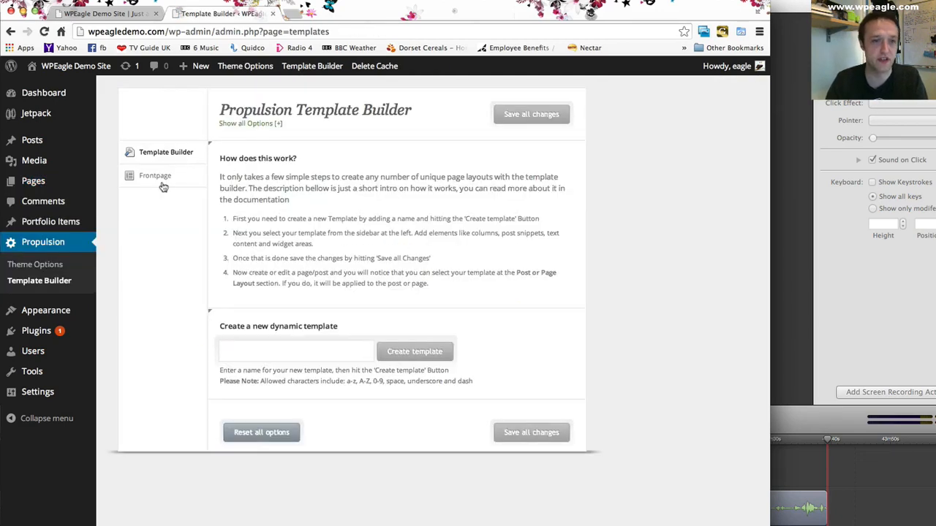
{"action": "left_click", "coordinate": [161, 183]}
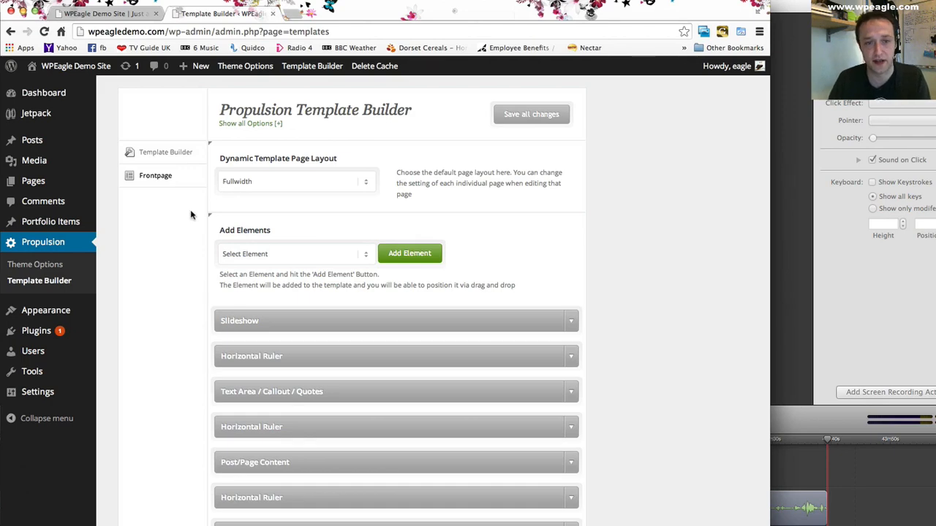
{"action": "scroll", "coordinate": [190, 214], "scroll_direction": "down", "scroll_amount": 3}
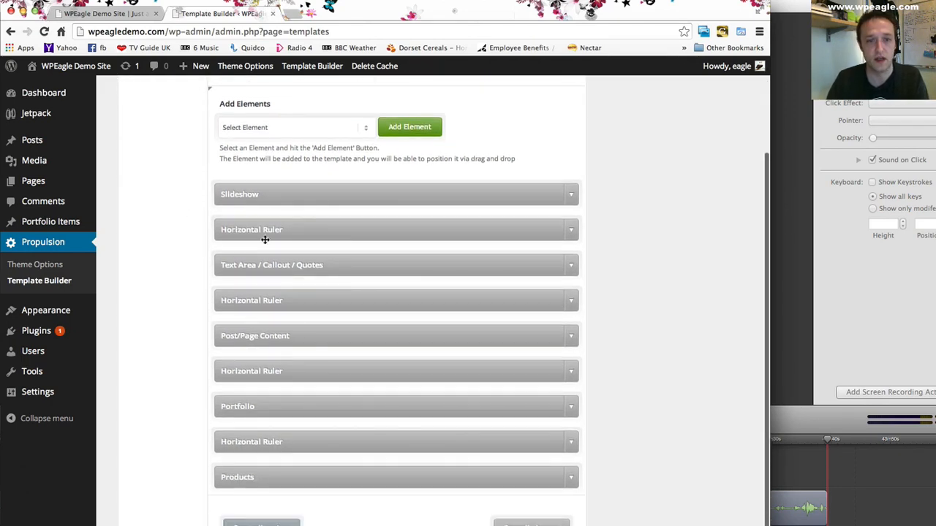
- Compare the live front page's slideshow, callout, numbered columns and portfolio with the Frontpage template's element order
{"action": "left_click", "coordinate": [85, 11]}
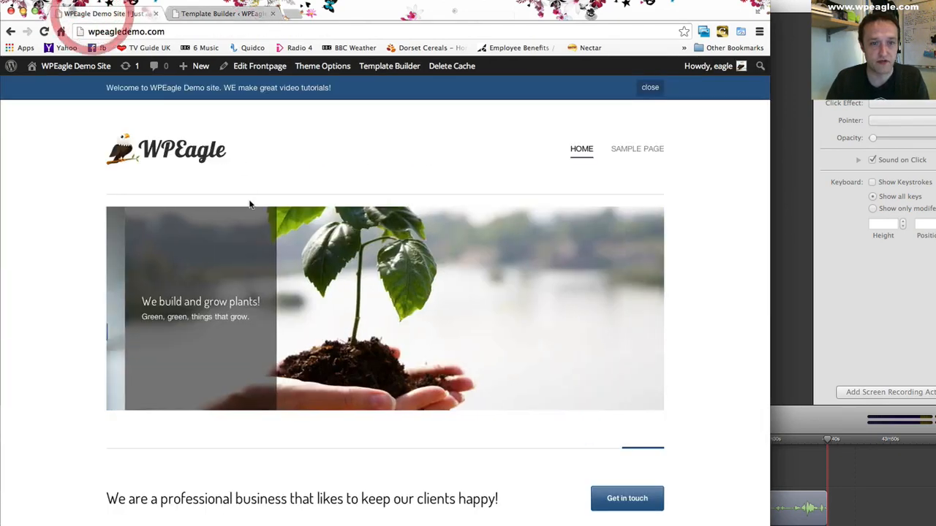
{"action": "scroll", "coordinate": [307, 492], "scroll_direction": "down", "scroll_amount": 2}
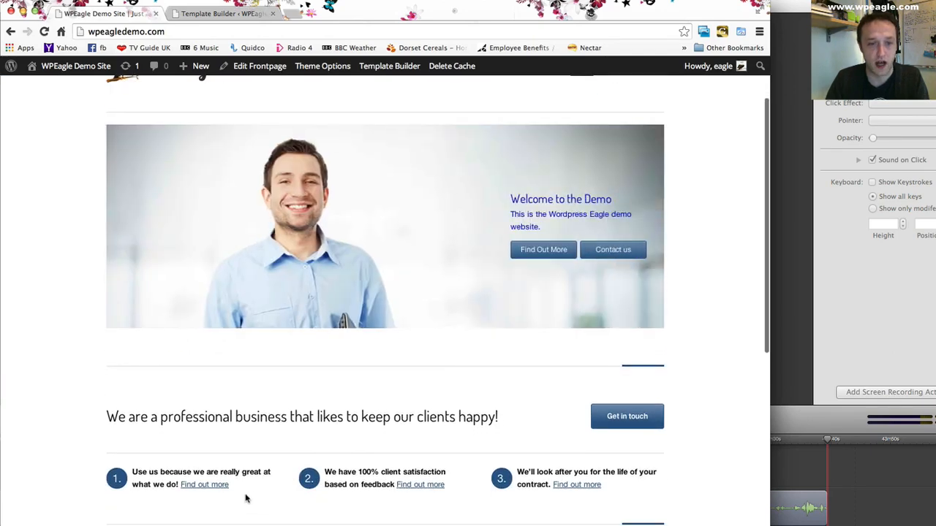
{"action": "scroll", "coordinate": [271, 359], "scroll_direction": "down", "scroll_amount": 5}
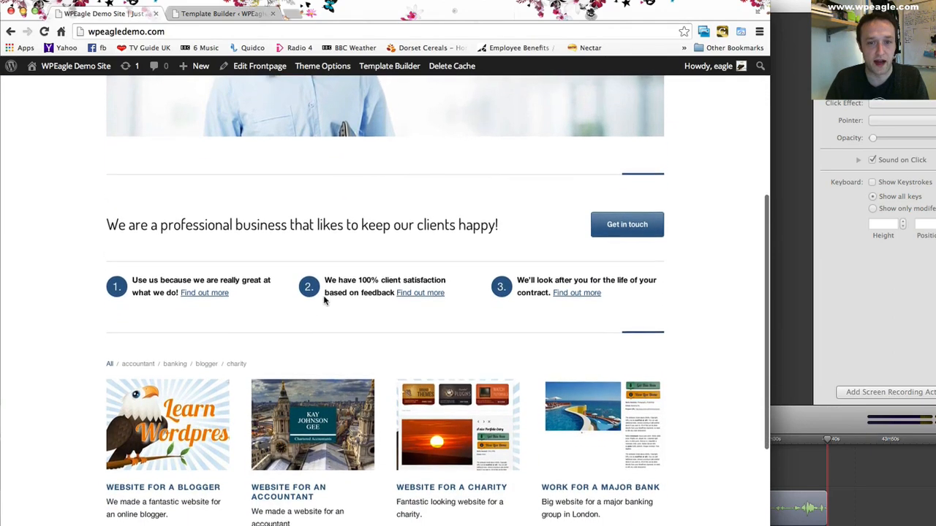
{"action": "scroll", "coordinate": [325, 300], "scroll_direction": "up", "scroll_amount": 4}
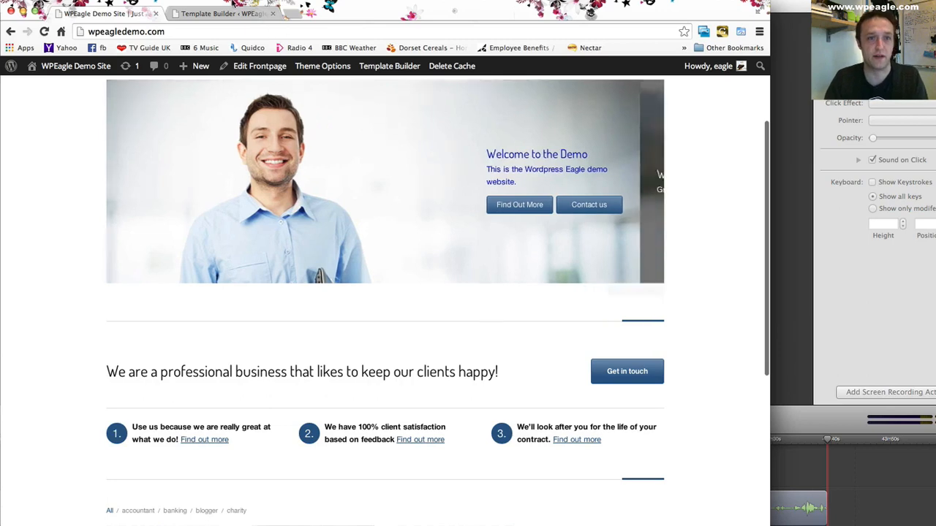
{"action": "left_click", "coordinate": [221, 13]}
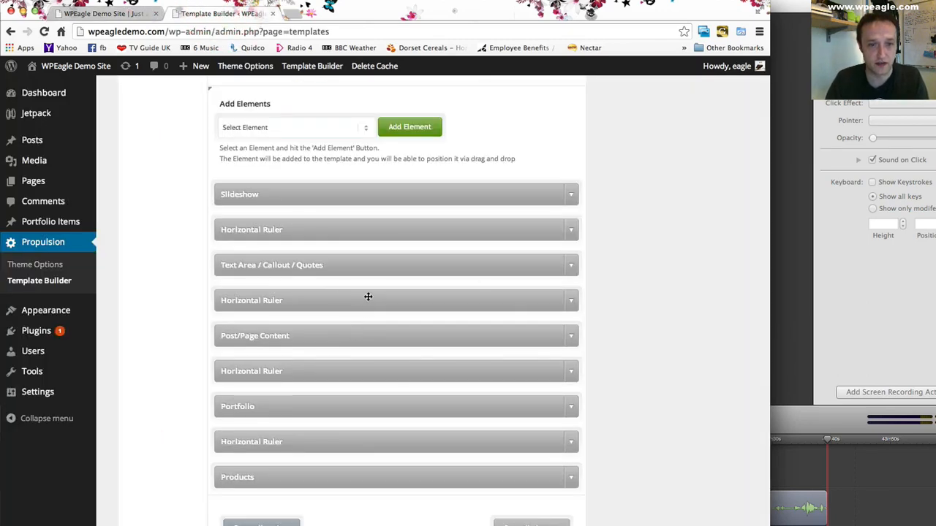
- Check the Text Area / Callout / Quotes element's settings, collapse it, and move it between the last Horizontal Ruler and Products
{"action": "left_click", "coordinate": [574, 265]}
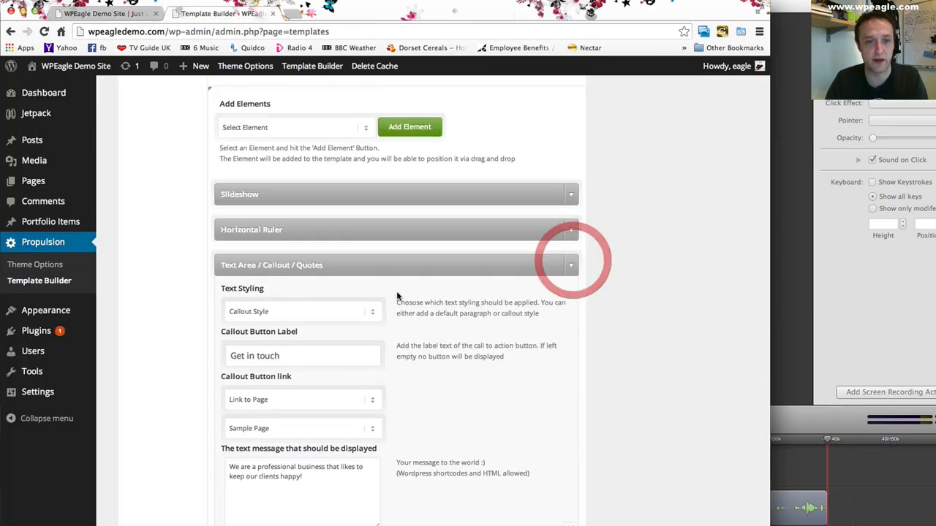
{"action": "scroll", "coordinate": [402, 293], "scroll_direction": "down", "scroll_amount": 2}
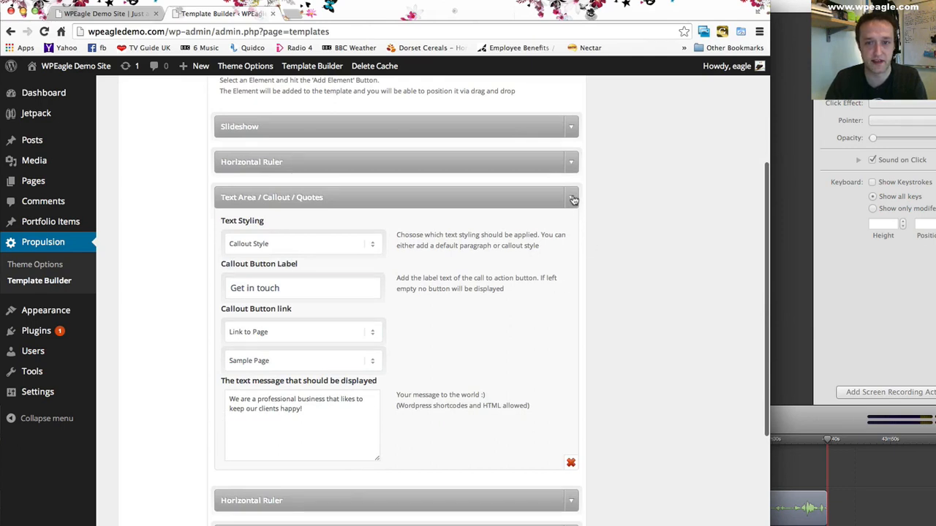
{"action": "left_click", "coordinate": [574, 199]}
{"action": "left_click_drag", "start_coordinate": [372, 225], "coordinate": [369, 393]}
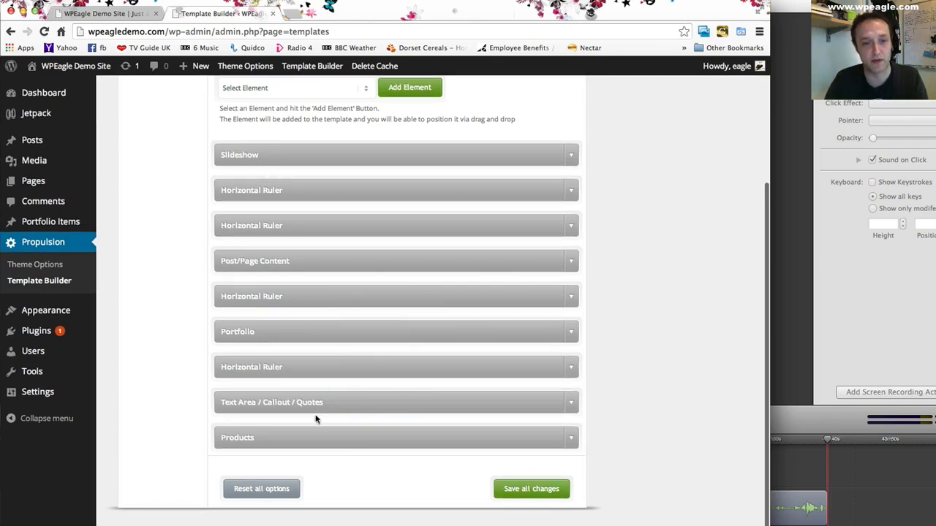
- Expand the Products element and delete it from the Frontpage template
{"action": "left_click", "coordinate": [569, 438]}
{"action": "scroll", "coordinate": [522, 431], "scroll_direction": "down", "scroll_amount": 5}
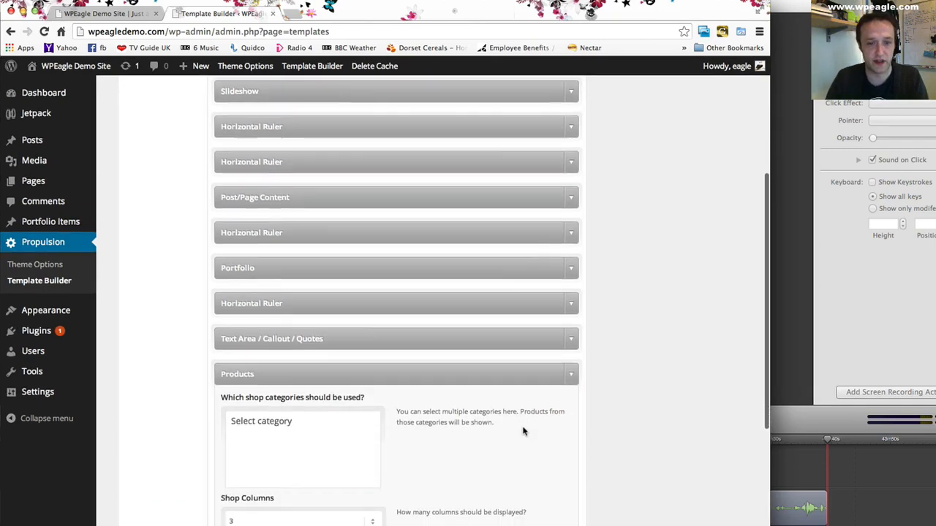
{"action": "left_click", "coordinate": [570, 522]}
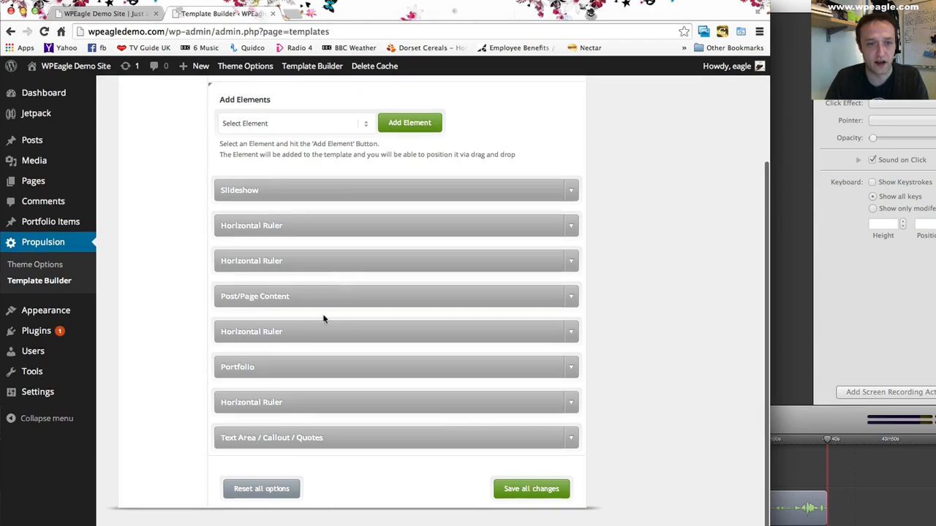
- Check the divider lines on the front page and delete the default Horizontal Ruler directly below the Slideshow element
{"action": "left_click", "coordinate": [93, 15]}
{"action": "scroll", "coordinate": [342, 225], "scroll_direction": "down", "scroll_amount": 1}
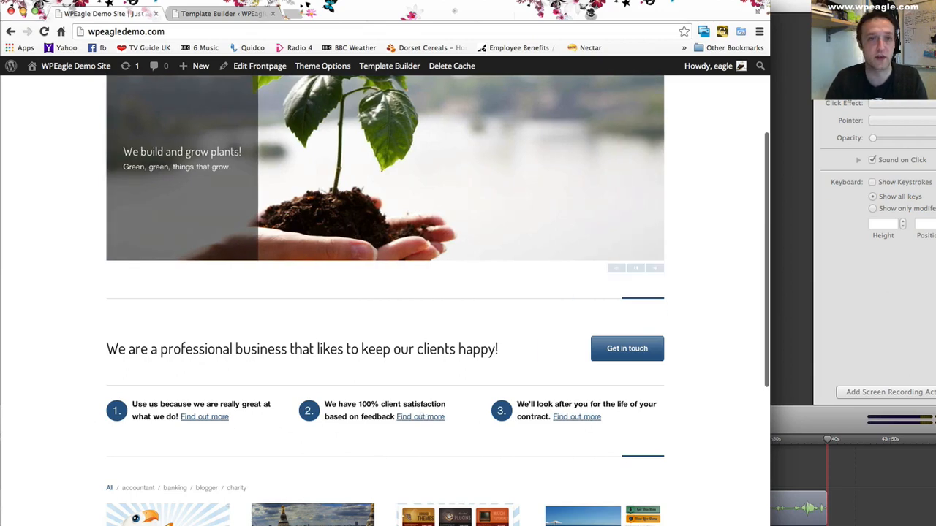
{"action": "left_click", "coordinate": [219, 13]}
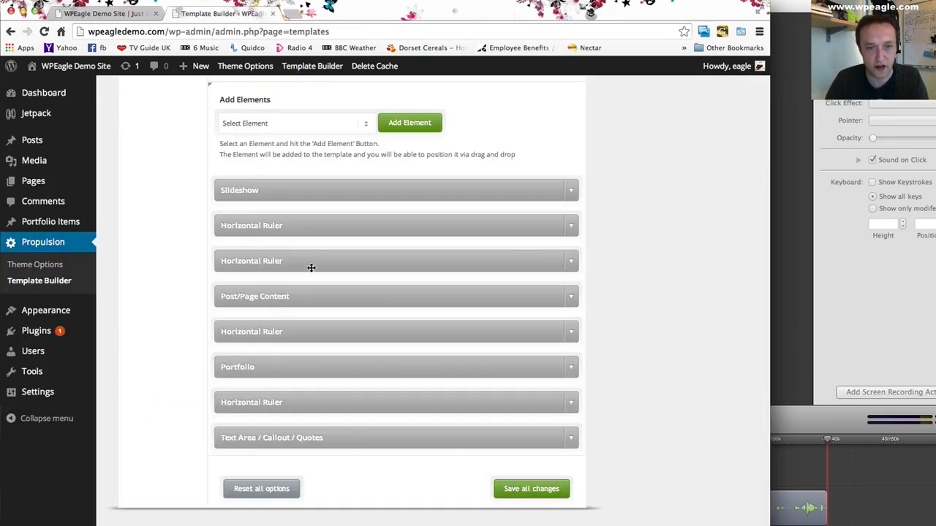
{"action": "left_click", "coordinate": [572, 229]}
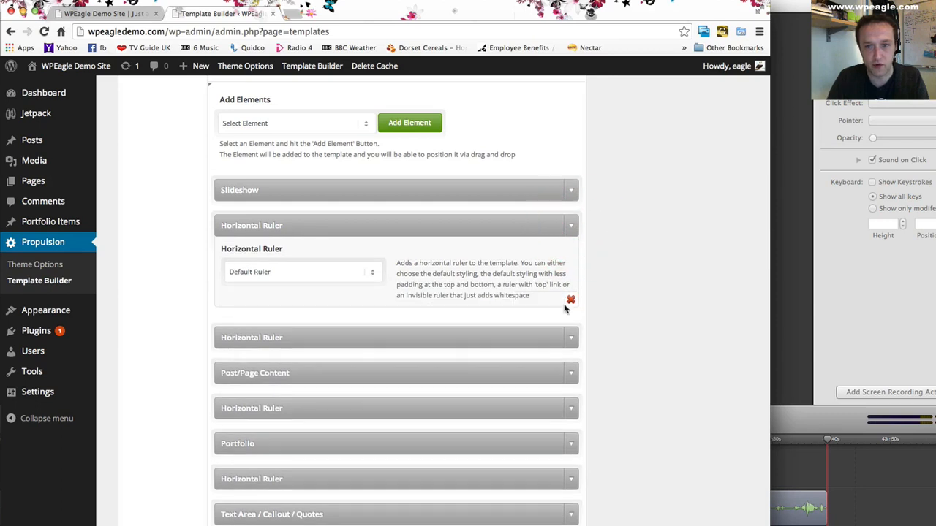
{"action": "left_click", "coordinate": [564, 300]}
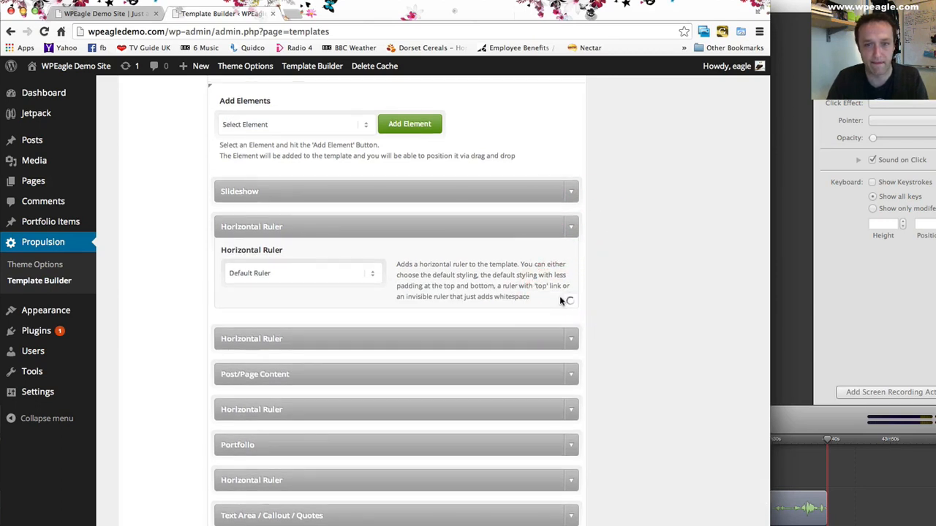
- Move the Single Line Horizontal Ruler below Post/Page Content, delete it, and save the template changes
{"action": "left_click_drag", "start_coordinate": [344, 299], "coordinate": [365, 297]}
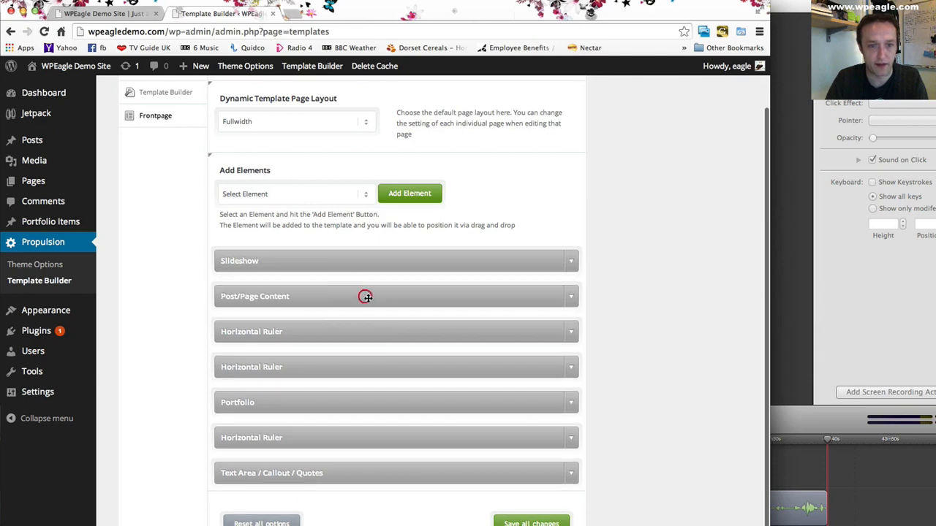
{"action": "left_click", "coordinate": [571, 333]}
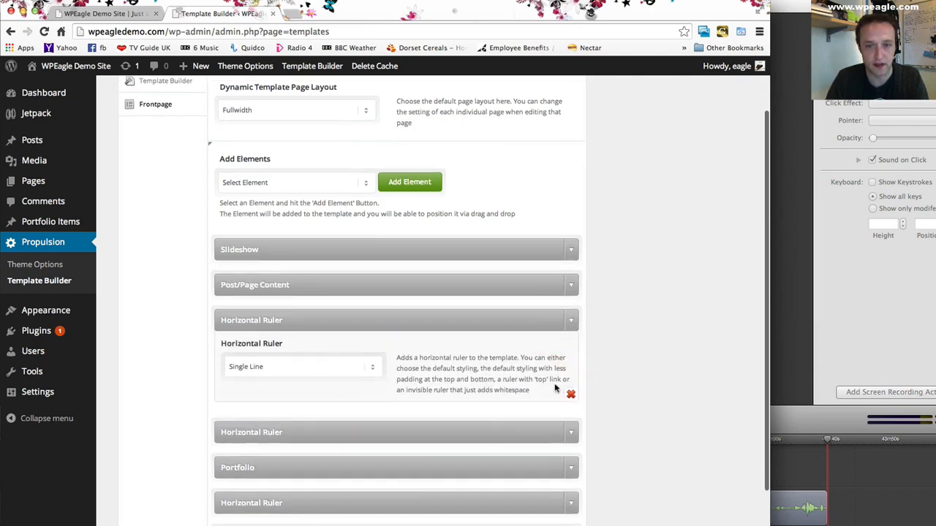
{"action": "left_click", "coordinate": [572, 395]}
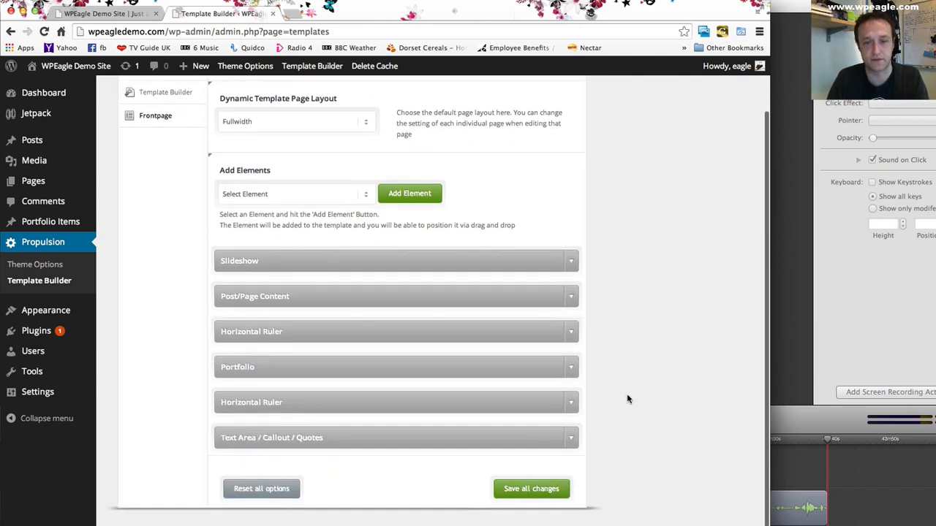
{"action": "left_click", "coordinate": [522, 500]}
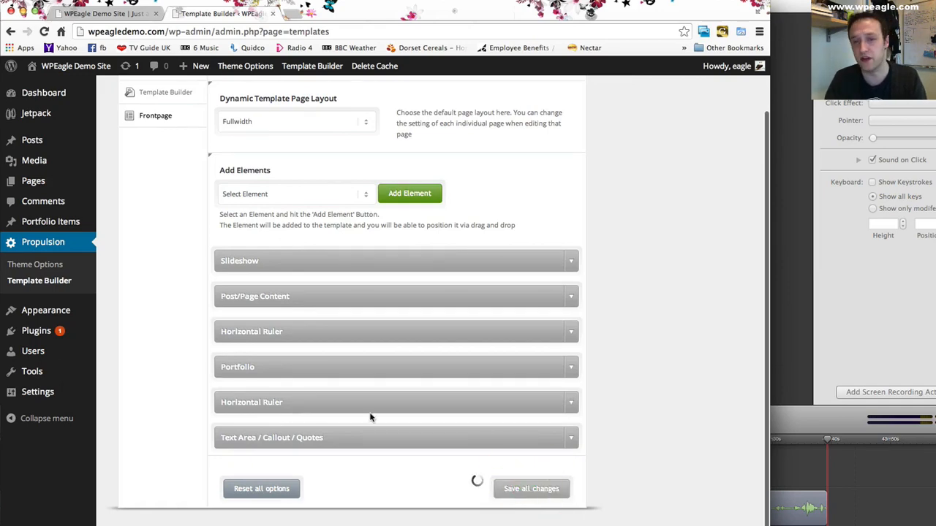
- Reload the front page and review the new layout from the slideshow down to the callout and footer
{"action": "left_click", "coordinate": [109, 14]}
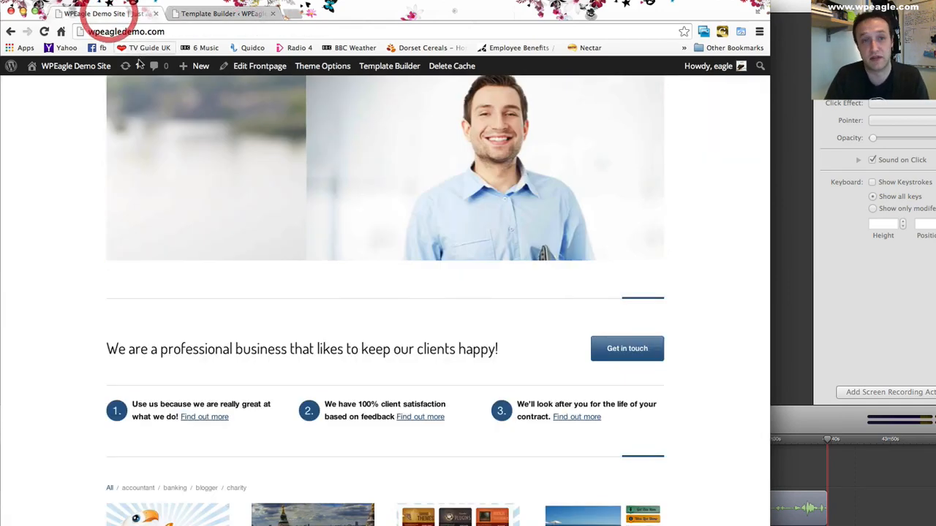
{"action": "left_click", "coordinate": [43, 32]}
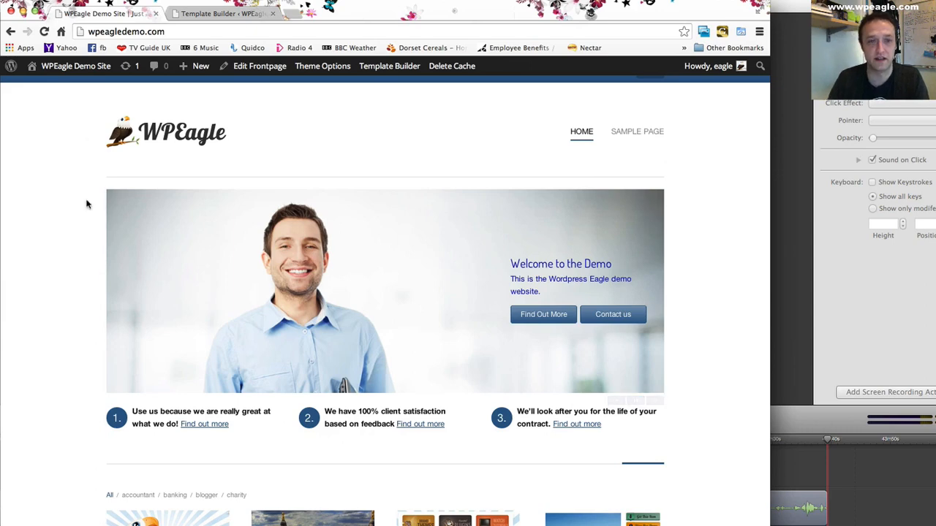
{"action": "scroll", "coordinate": [86, 204], "scroll_direction": "down", "scroll_amount": 4}
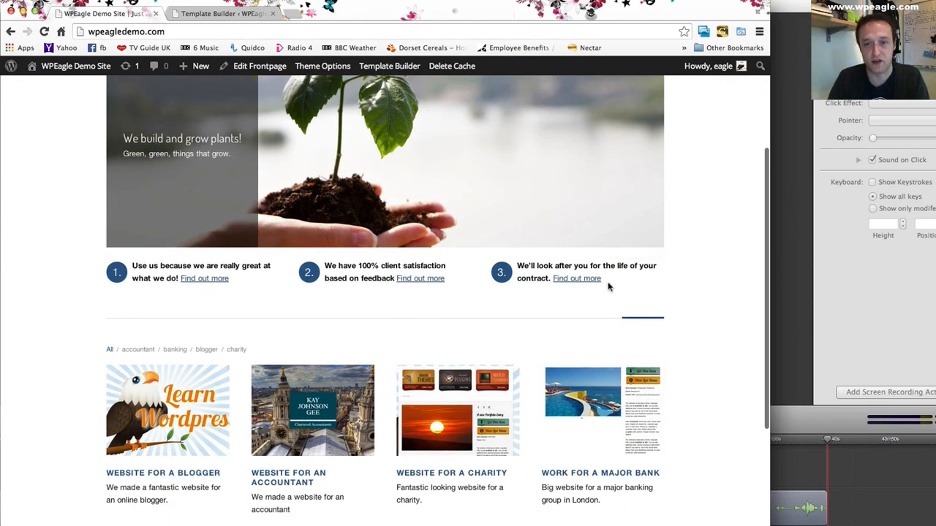
{"action": "scroll", "coordinate": [570, 292], "scroll_direction": "down", "scroll_amount": 2}
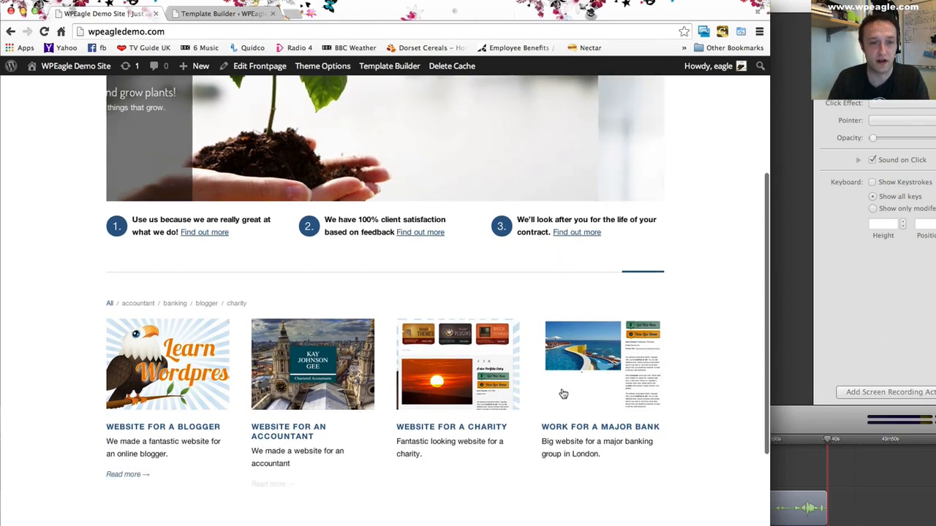
{"action": "scroll", "coordinate": [667, 395], "scroll_direction": "down", "scroll_amount": 3}
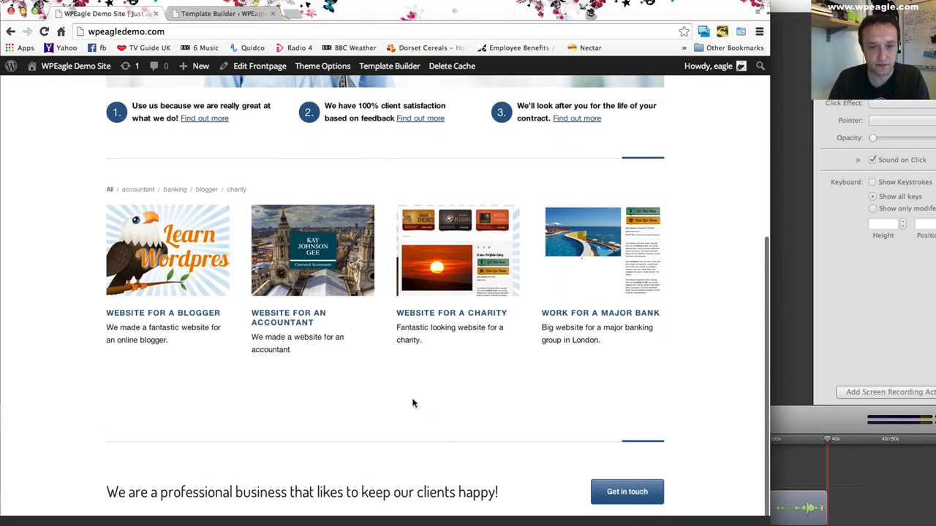
{"action": "scroll", "coordinate": [382, 390], "scroll_direction": "down", "scroll_amount": 1}
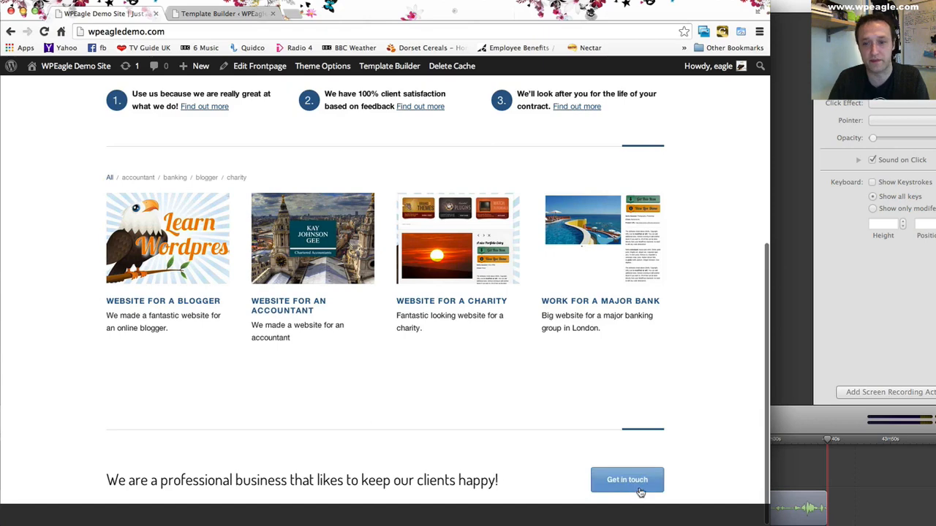
{"action": "scroll", "coordinate": [505, 450], "scroll_direction": "down", "scroll_amount": 1}
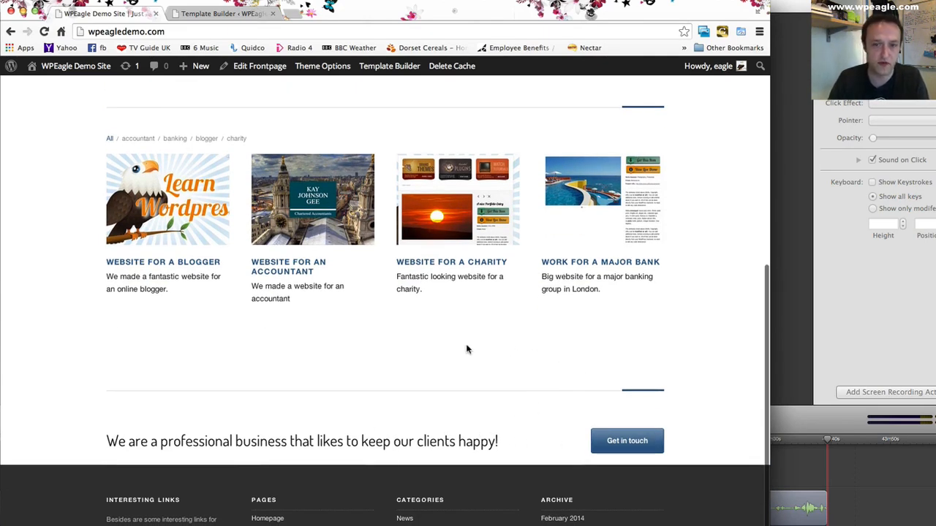
- Move the Text Area / Callout / Quotes element directly below Portfolio, above the last Horizontal Ruler, and save all changes
{"action": "left_click", "coordinate": [219, 13]}
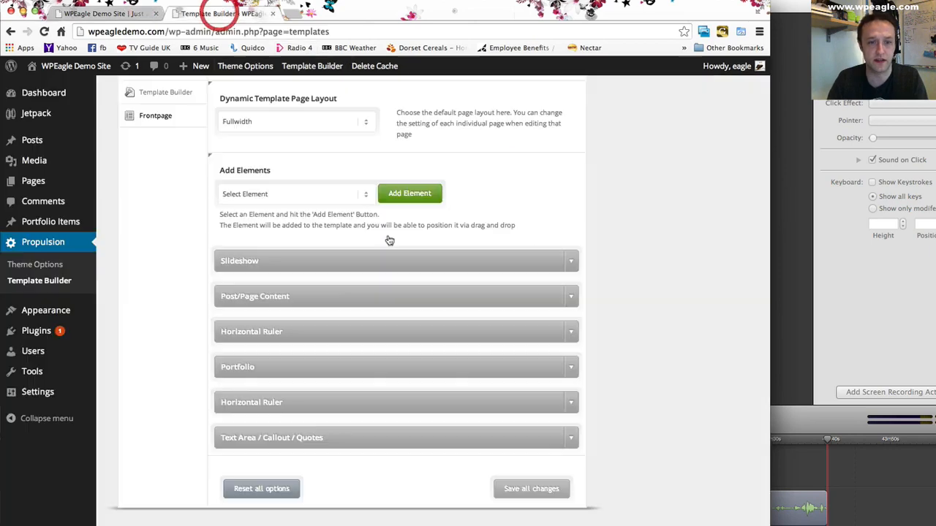
{"action": "mouse_move", "coordinate": [371, 442]}
{"action": "left_mouse_down"}
{"action": "mouse_move", "coordinate": [378, 414]}
{"action": "mouse_move", "coordinate": [368, 437]}
{"action": "left_mouse_up"}
{"action": "left_click", "coordinate": [539, 519]}
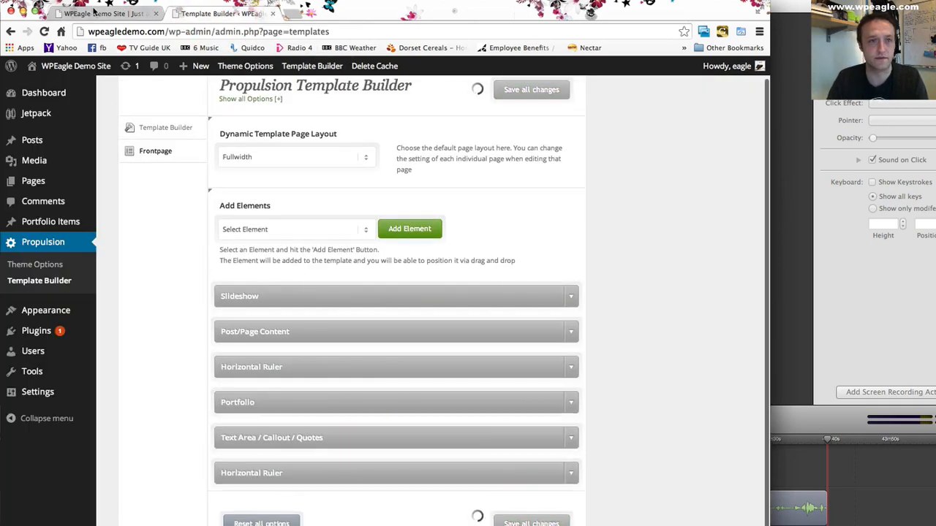
- Reload the front page and review the order of the portfolio, callout and divider lines
{"action": "left_click", "coordinate": [95, 13]}
{"action": "left_click", "coordinate": [44, 32]}
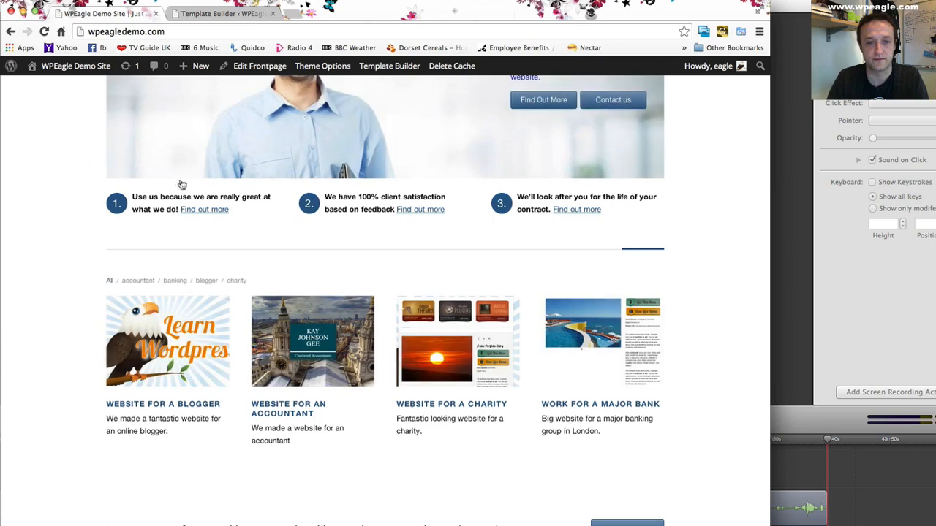
{"action": "scroll", "coordinate": [175, 182], "scroll_direction": "down", "scroll_amount": 3}
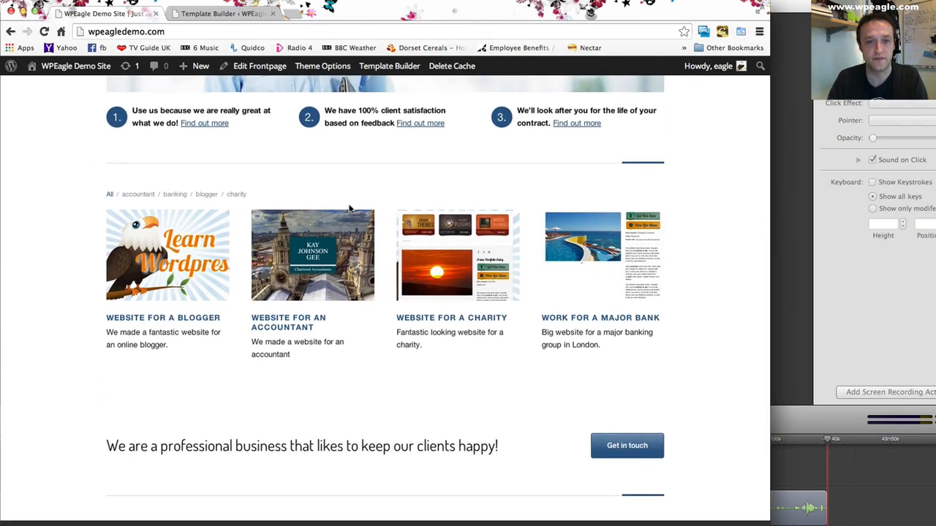
{"action": "scroll", "coordinate": [348, 209], "scroll_direction": "up", "scroll_amount": 2}
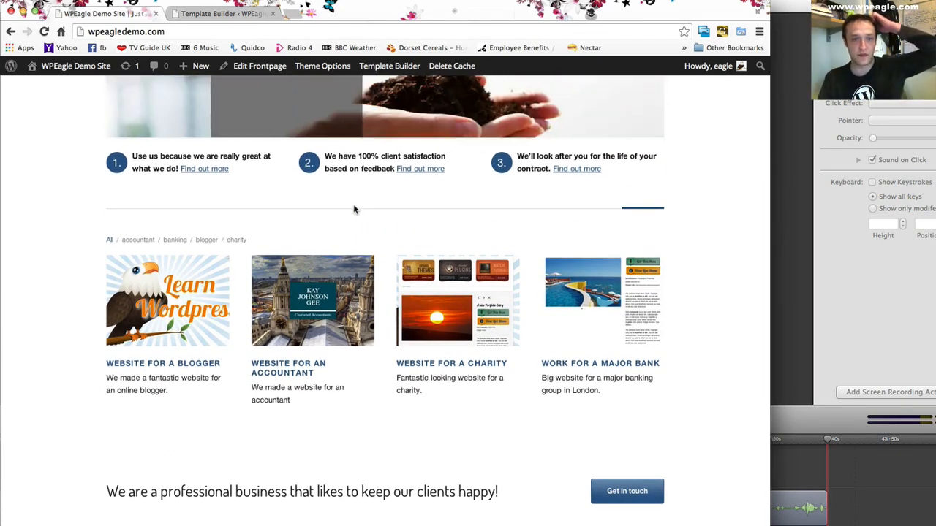
- Add a new Horizontal Ruler element to the Frontpage template, place it between Portfolio and Text Area / Callout / Quotes, and save all changes
{"action": "mouse_move", "coordinate": [260, 66]}
{"action": "left_click", "coordinate": [270, 97]}
{"action": "left_click", "coordinate": [314, 229]}
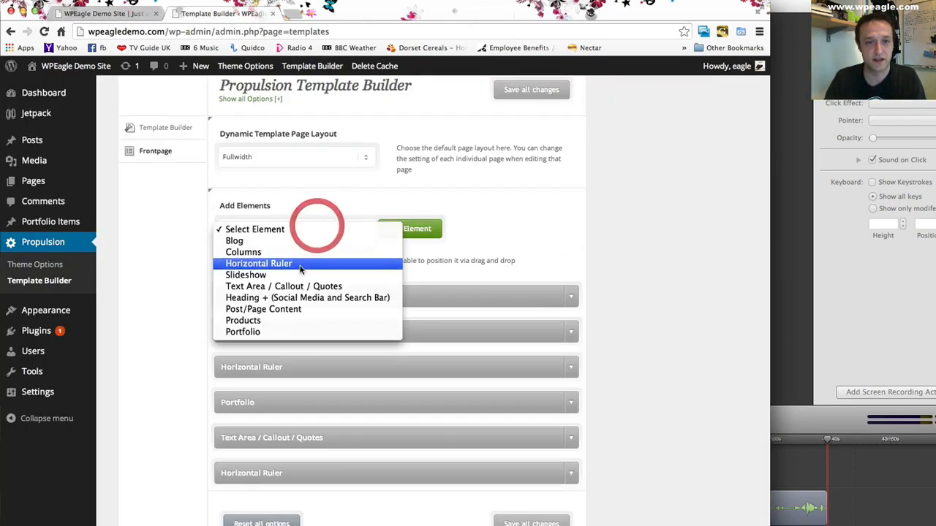
{"action": "left_click", "coordinate": [337, 265]}
{"action": "left_click", "coordinate": [412, 227]}
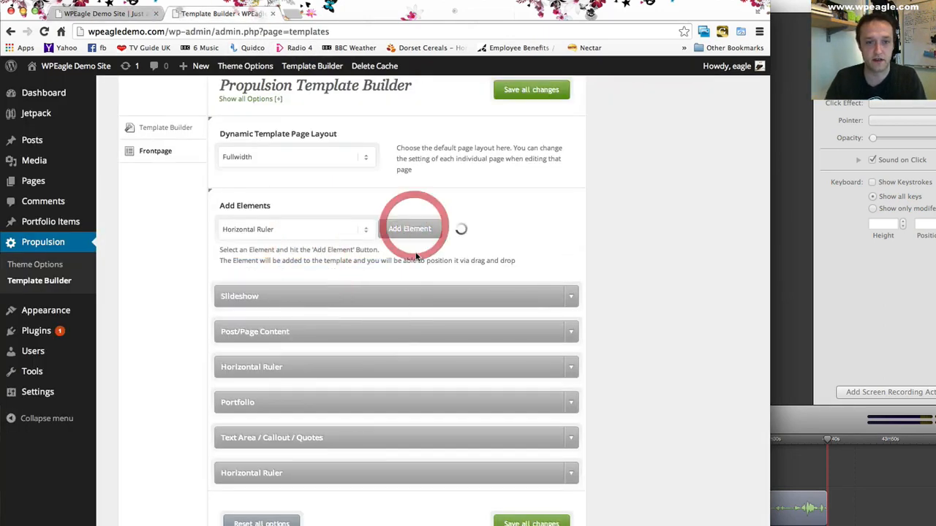
{"action": "scroll", "coordinate": [411, 312], "scroll_direction": "down", "scroll_amount": 1}
{"action": "left_click_drag", "start_coordinate": [364, 485], "coordinate": [365, 414]}
{"action": "left_click", "coordinate": [537, 523]}
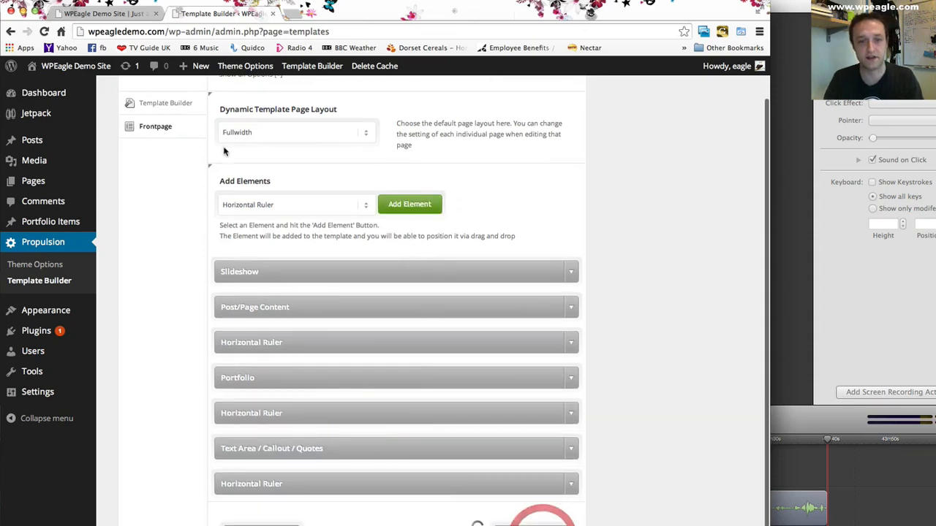
- Reload the front page and check the divider between the portfolio items and the callout
{"action": "left_click", "coordinate": [112, 15]}
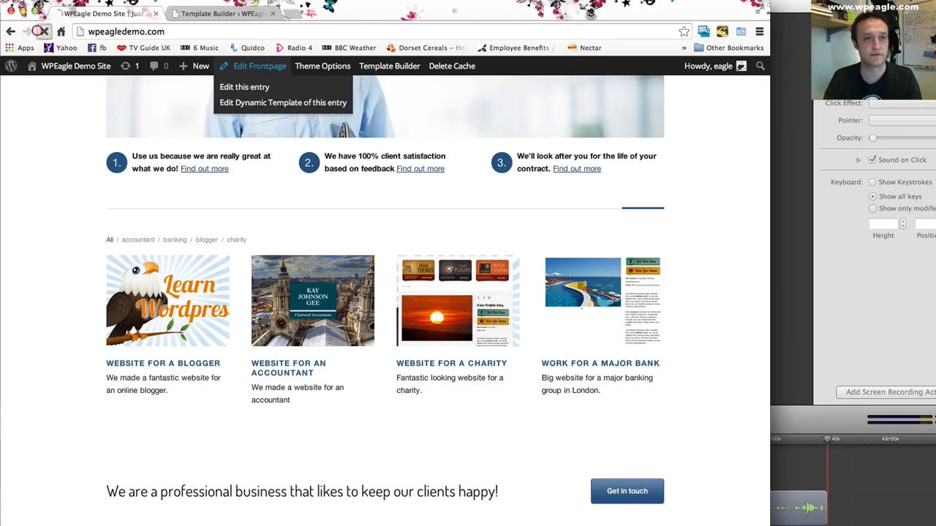
{"action": "left_click", "coordinate": [44, 32]}
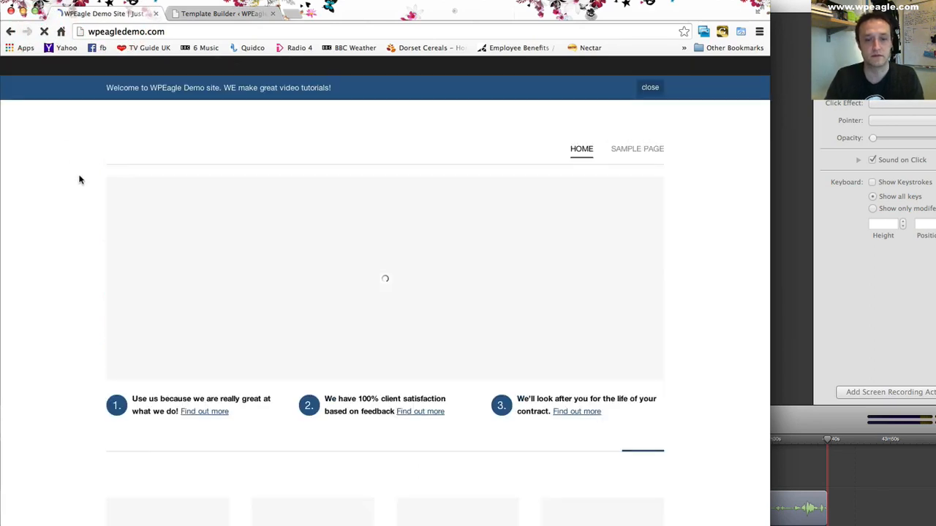
{"action": "scroll", "coordinate": [81, 180], "scroll_direction": "down", "scroll_amount": 2}
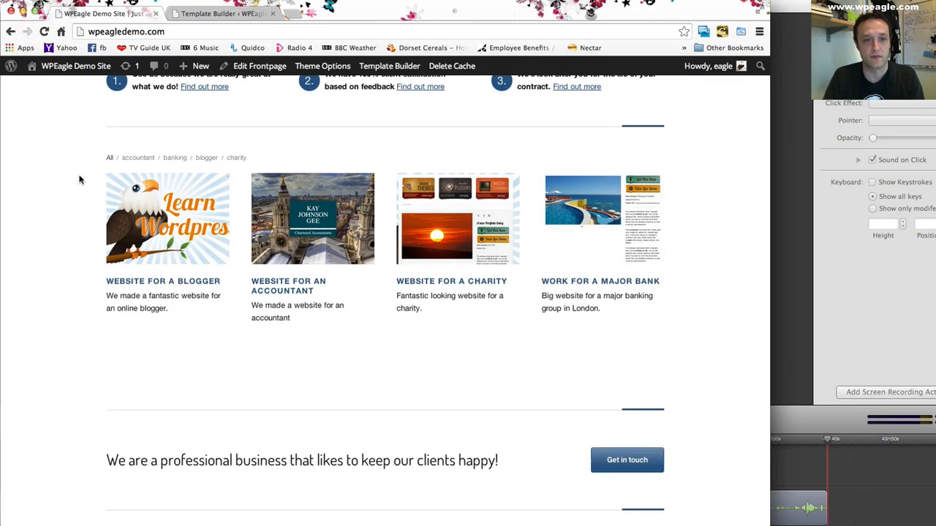
{"action": "scroll", "coordinate": [80, 180], "scroll_direction": "up", "scroll_amount": 1}
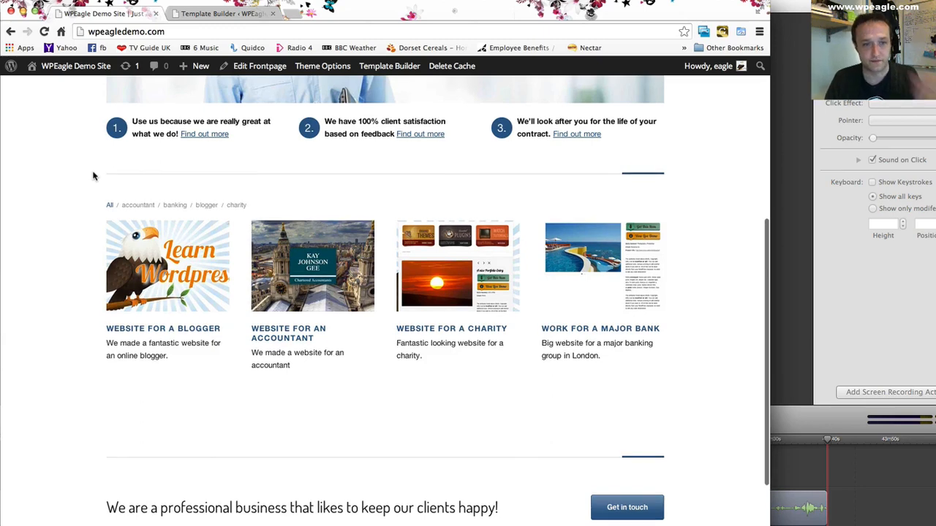
- Open the Portfolio element's settings in the Frontpage template and set Portfolio Columns to 2
{"action": "left_click", "coordinate": [219, 14]}
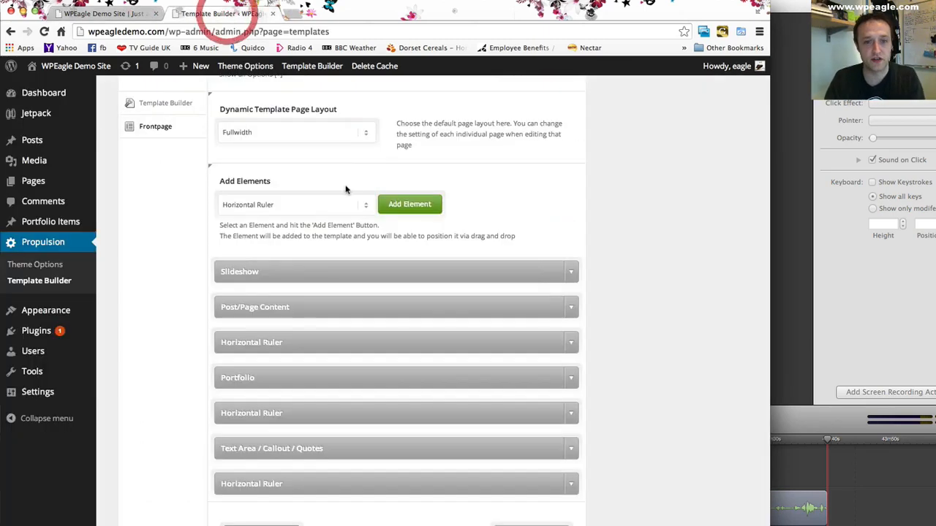
{"action": "scroll", "coordinate": [350, 189], "scroll_direction": "down", "scroll_amount": 2}
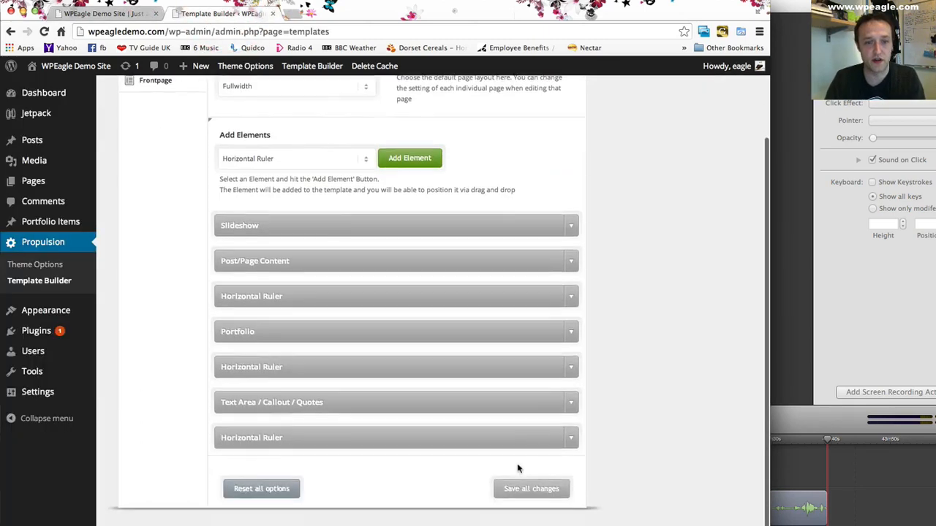
{"action": "left_click", "coordinate": [574, 334]}
{"action": "scroll", "coordinate": [581, 338], "scroll_direction": "down", "scroll_amount": 2}
{"action": "scroll", "coordinate": [305, 246], "scroll_direction": "down", "scroll_amount": 2}
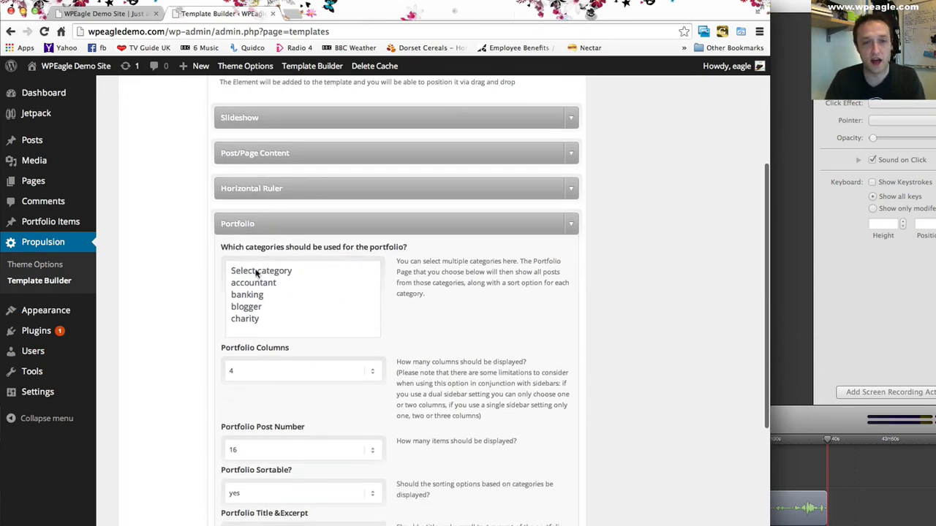
{"action": "scroll", "coordinate": [333, 311], "scroll_direction": "down", "scroll_amount": 2}
{"action": "left_click", "coordinate": [278, 335]}
{"action": "left_click", "coordinate": [324, 310]}
- Review the Portfolio element's post number, sorting, title and excerpt, and pagination options, and save all changes
{"action": "scroll", "coordinate": [407, 307], "scroll_direction": "down", "scroll_amount": 2}
{"action": "scroll", "coordinate": [420, 310], "scroll_direction": "down", "scroll_amount": 3}
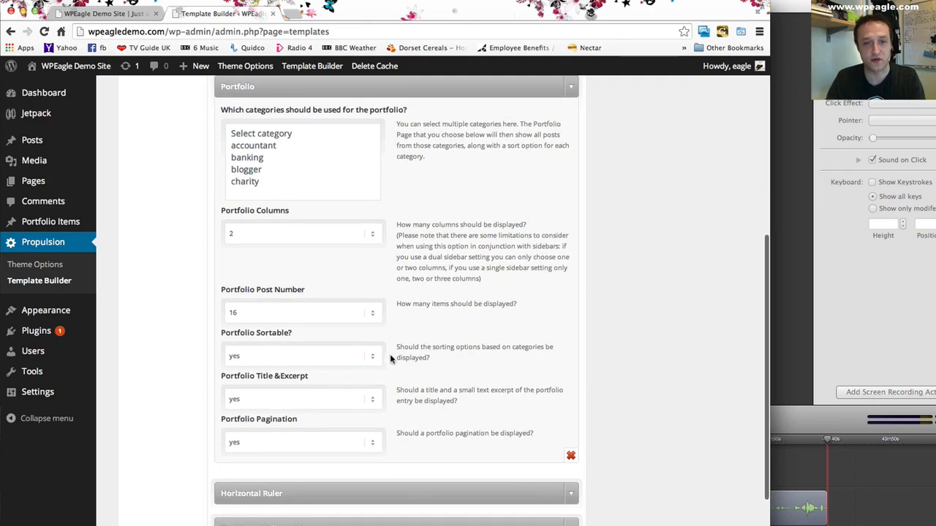
{"action": "scroll", "coordinate": [410, 349], "scroll_direction": "down", "scroll_amount": 1}
{"action": "scroll", "coordinate": [422, 331], "scroll_direction": "down", "scroll_amount": 1}
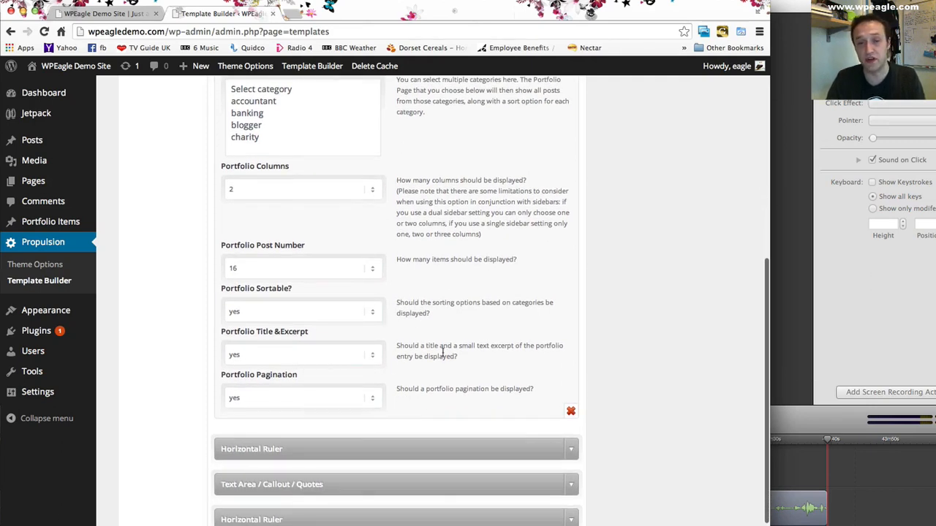
{"action": "scroll", "coordinate": [432, 355], "scroll_direction": "down", "scroll_amount": 1}
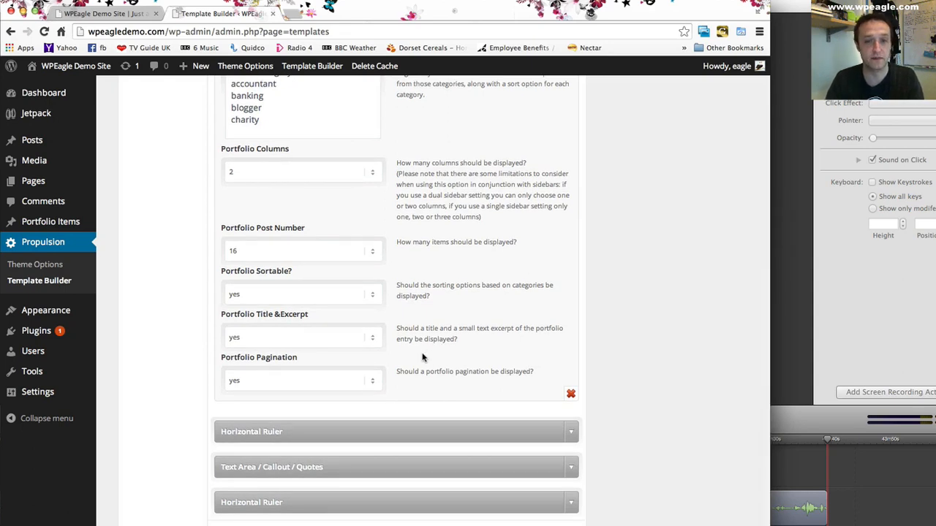
{"action": "scroll", "coordinate": [427, 285], "scroll_direction": "down", "scroll_amount": 2}
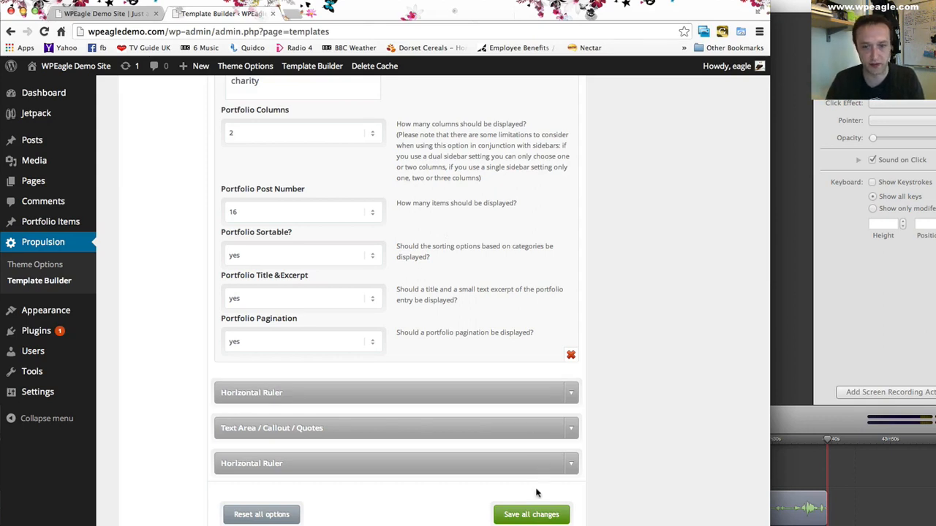
{"action": "left_click", "coordinate": [532, 513]}
- Review the two-column portfolio on the reloaded front page
{"action": "left_click", "coordinate": [46, 67]}
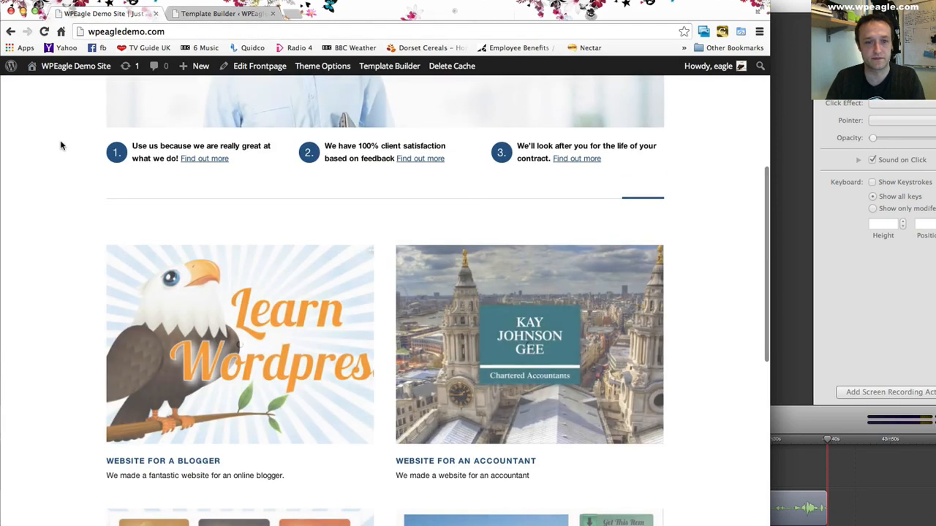
{"action": "scroll", "coordinate": [60, 145], "scroll_direction": "down", "scroll_amount": 5}
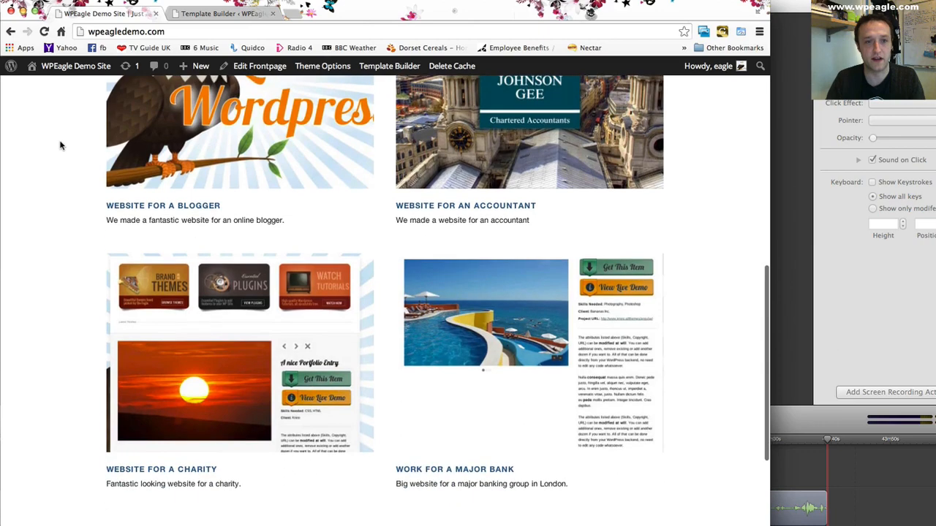
{"action": "scroll", "coordinate": [61, 145], "scroll_direction": "up", "scroll_amount": 10}
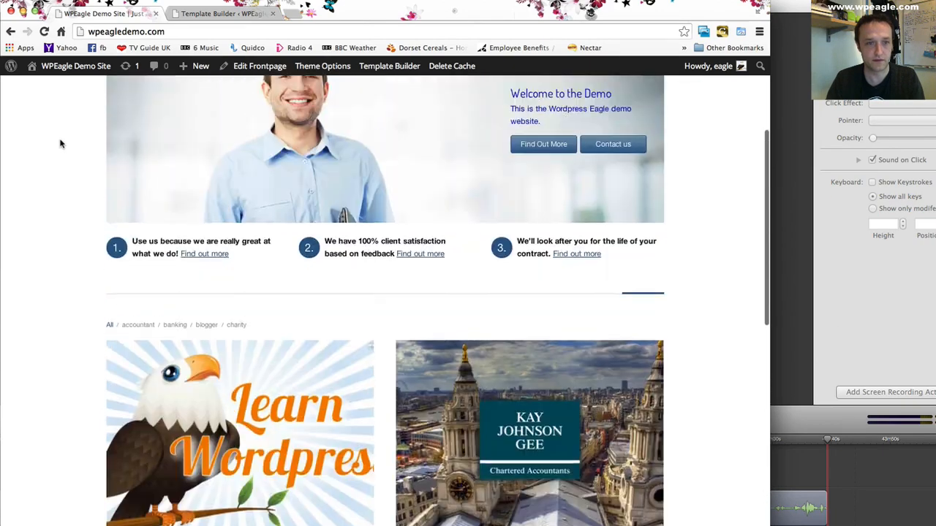
{"action": "scroll", "coordinate": [61, 144], "scroll_direction": "down", "scroll_amount": 9}
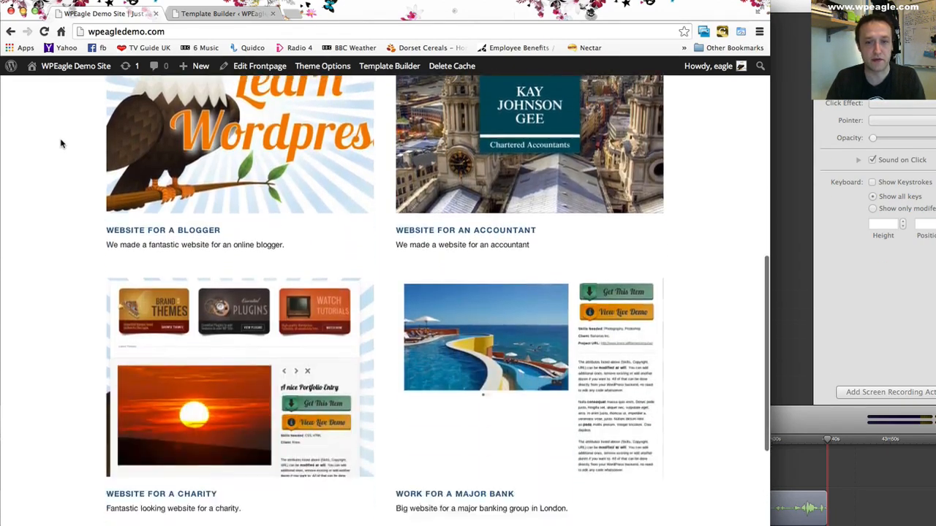
{"action": "scroll", "coordinate": [61, 143], "scroll_direction": "up", "scroll_amount": 6}
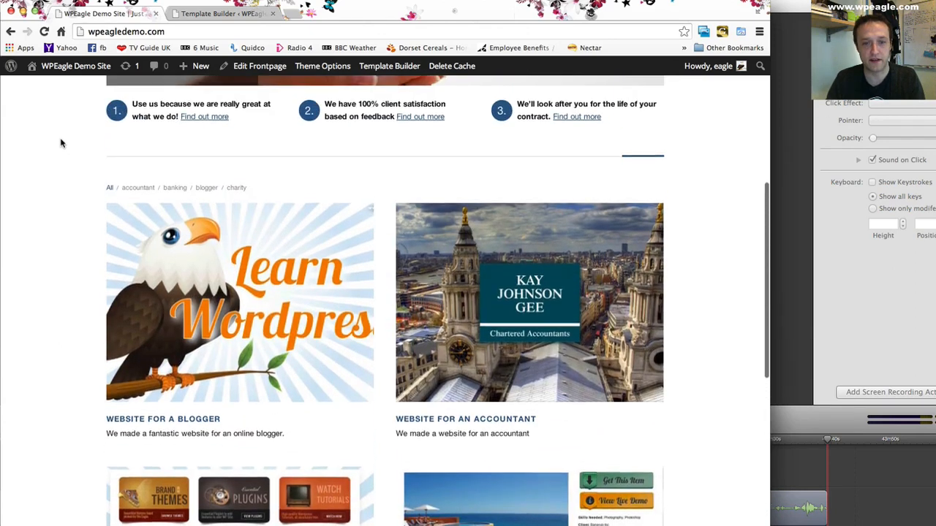
- Set the Portfolio element's Portfolio Columns to 4 and save all template changes
{"action": "left_click", "coordinate": [223, 14]}
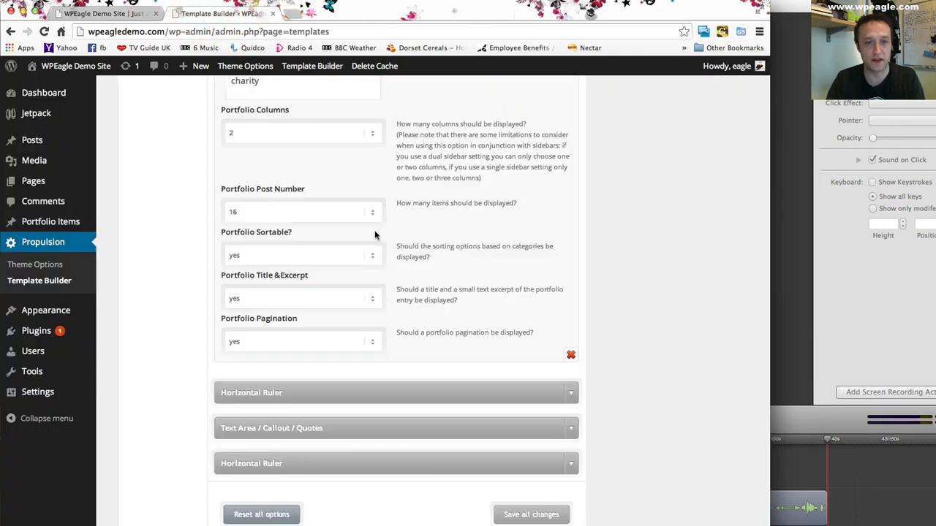
{"action": "left_click", "coordinate": [337, 132]}
{"action": "left_click", "coordinate": [328, 145]}
{"action": "left_click", "coordinate": [327, 129]}
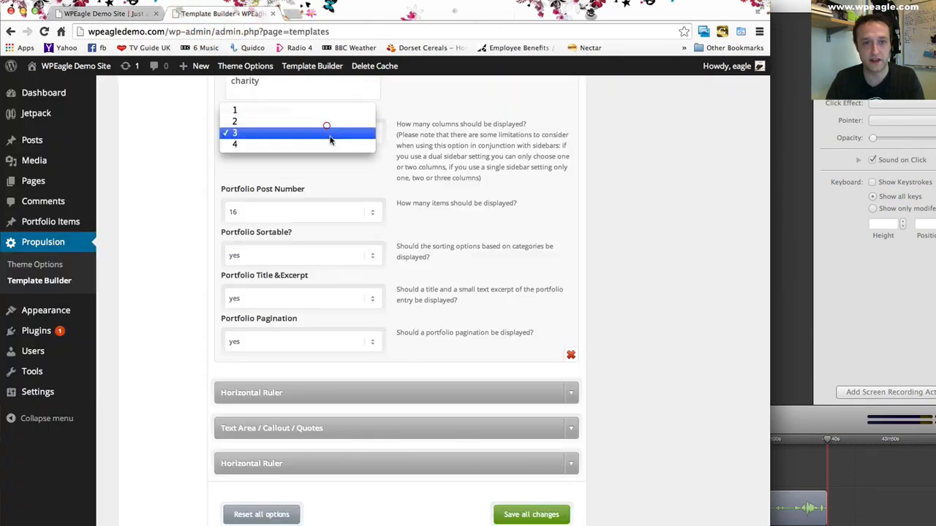
{"action": "left_click", "coordinate": [545, 512]}
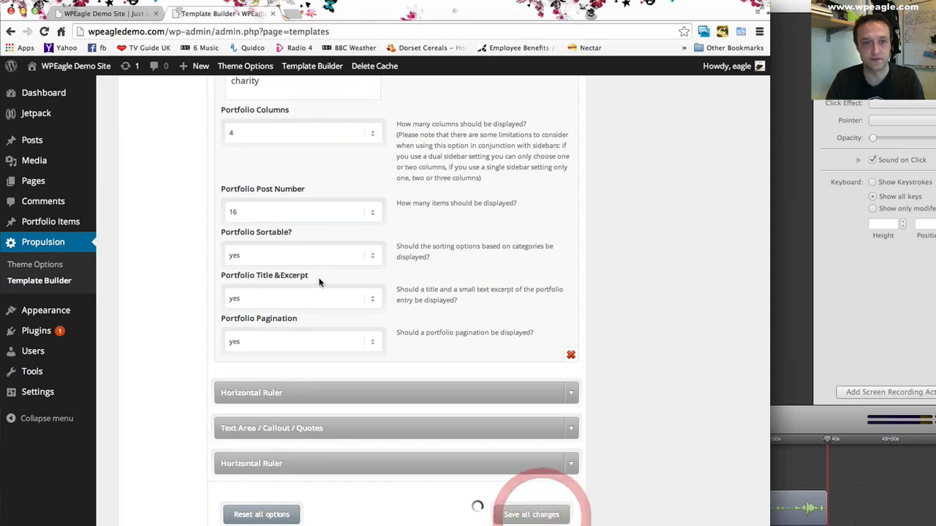
- Reload the front page and review the finished layout from the header and slideshow down to the callout and footer
{"action": "left_click", "coordinate": [113, 14]}
{"action": "key", "text": "super+r"}
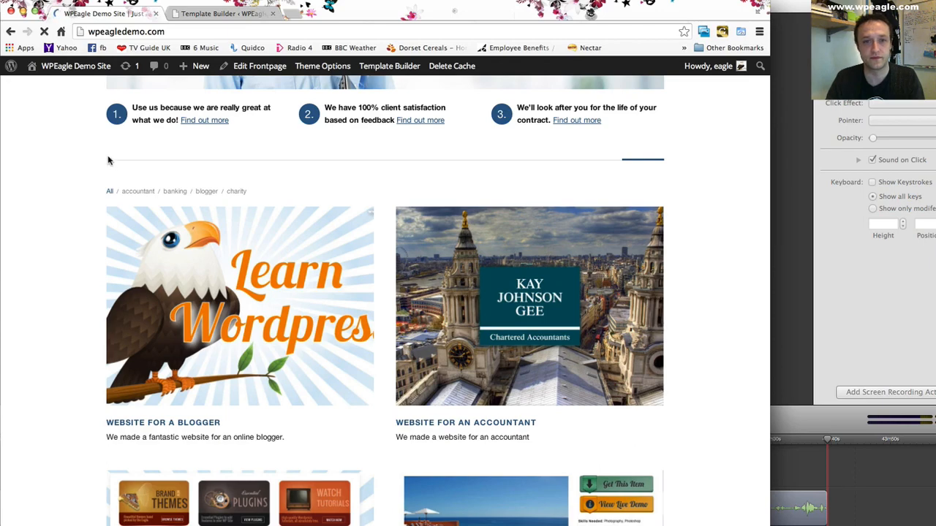
{"action": "scroll", "coordinate": [109, 160], "scroll_direction": "down", "scroll_amount": 1}
{"action": "scroll", "coordinate": [109, 160], "scroll_direction": "up", "scroll_amount": 5}
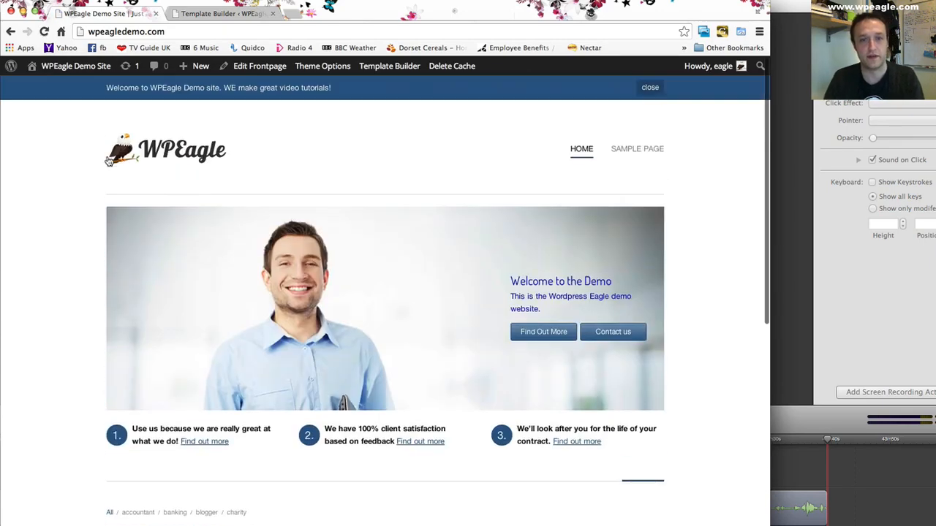
{"action": "scroll", "coordinate": [567, 182], "scroll_direction": "down", "scroll_amount": 10}
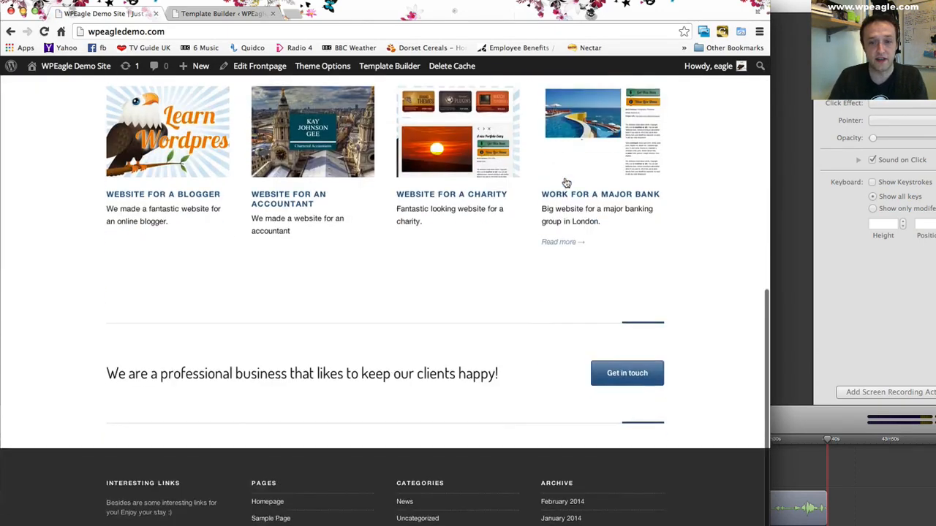
{"action": "scroll", "coordinate": [566, 182], "scroll_direction": "up", "scroll_amount": 10}
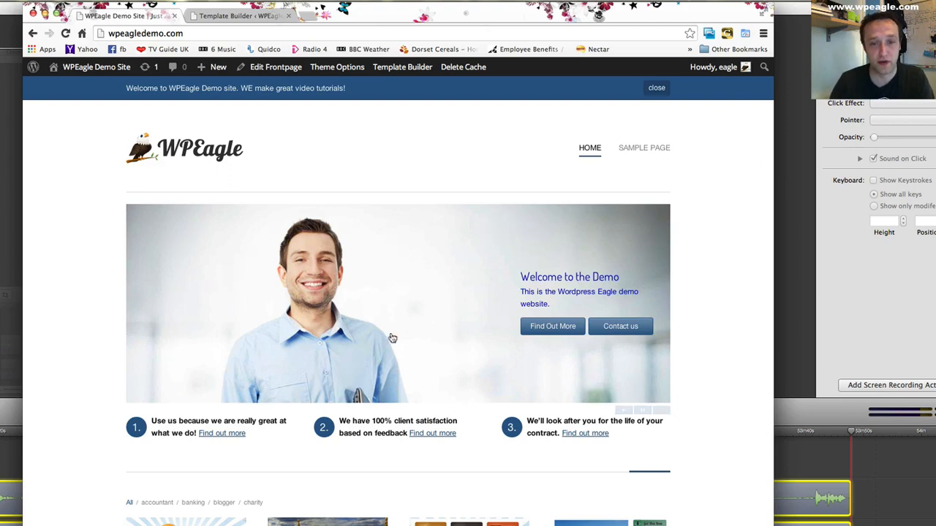
{"action": "scroll", "coordinate": [385, 345], "scroll_direction": "down", "scroll_amount": 3}
{"action": "scroll", "coordinate": [418, 376], "scroll_direction": "up", "scroll_amount": 3}
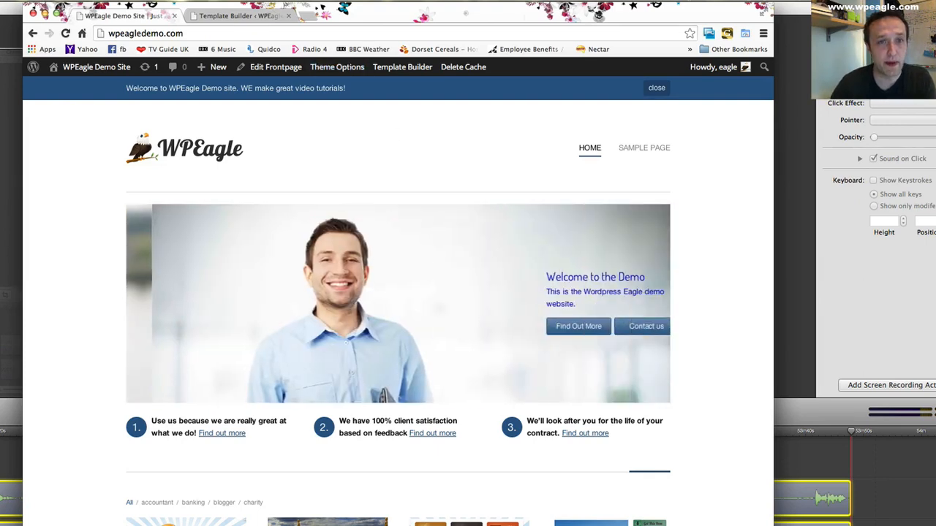
- Create a new page titled "About us" with the default template and publish it
{"action": "left_click", "coordinate": [235, 15]}
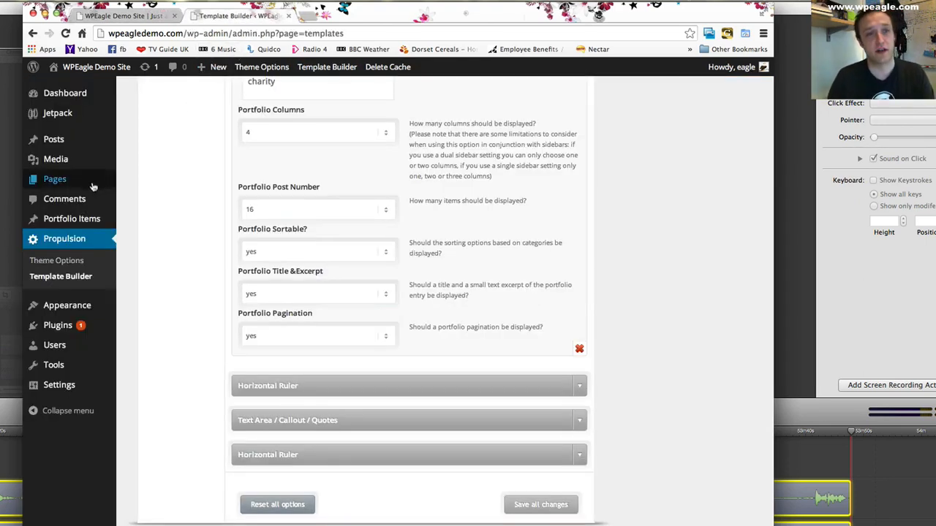
{"action": "mouse_move", "coordinate": [94, 186]}
{"action": "left_click", "coordinate": [155, 198]}
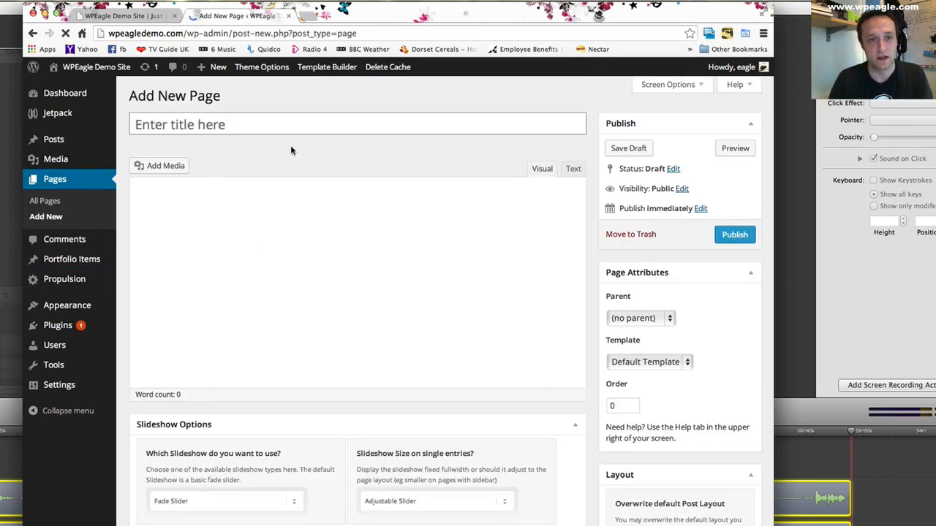
{"action": "left_click", "coordinate": [265, 123]}
{"action": "type", "text": "About us"}
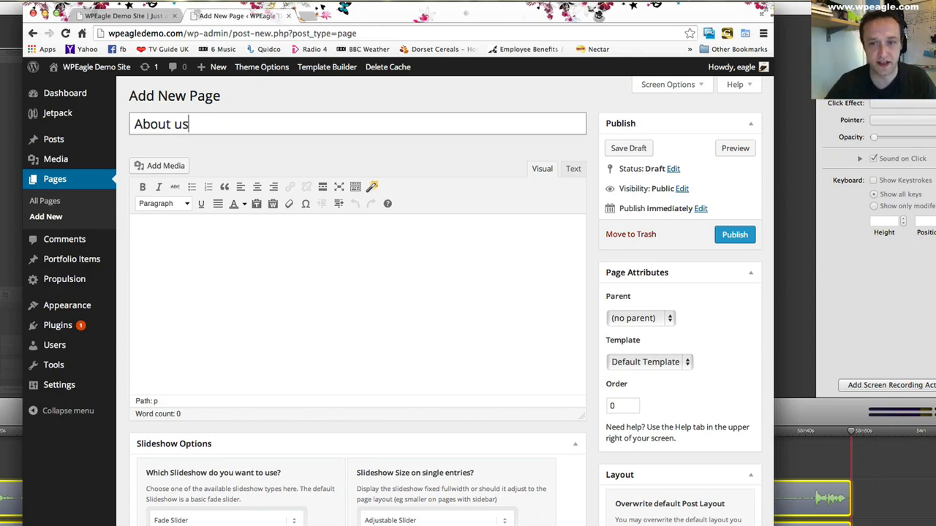
{"action": "scroll", "coordinate": [458, 150], "scroll_direction": "down", "scroll_amount": 2}
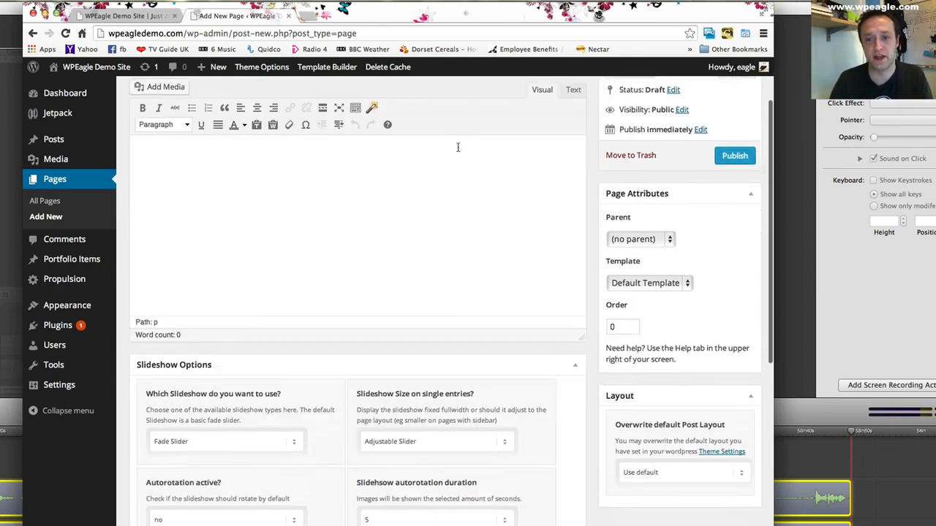
{"action": "scroll", "coordinate": [688, 206], "scroll_direction": "up", "scroll_amount": 2}
{"action": "left_click", "coordinate": [735, 233]}
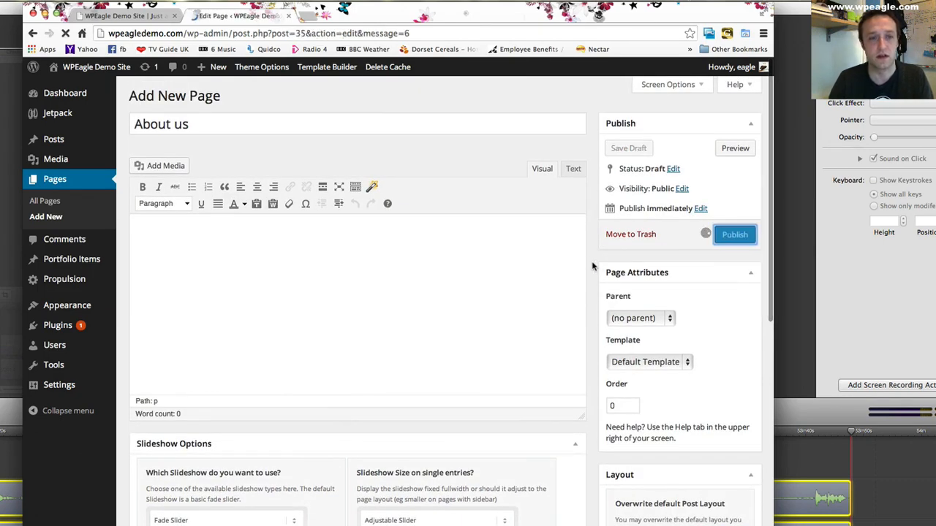
- Create a new page titled "Our Work" with the default template and publish it
{"action": "left_click", "coordinate": [218, 98]}
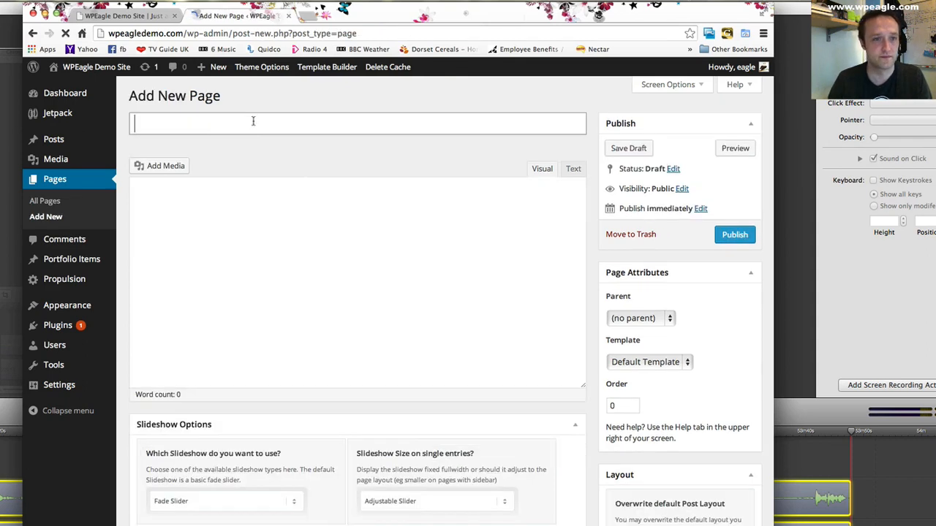
{"action": "type", "text": "Our Work"}
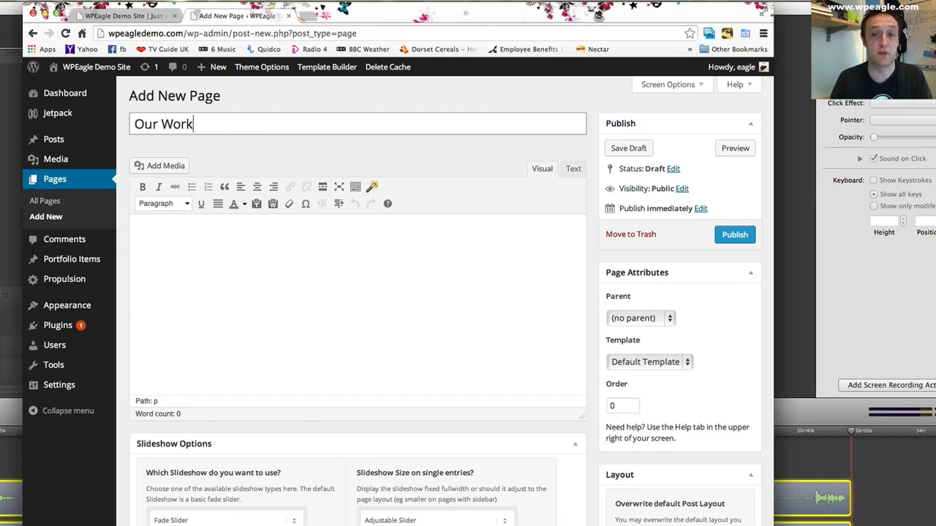
{"action": "scroll", "coordinate": [512, 263], "scroll_direction": "down", "scroll_amount": 1}
{"action": "left_click", "coordinate": [669, 333]}
{"action": "left_click", "coordinate": [668, 333]}
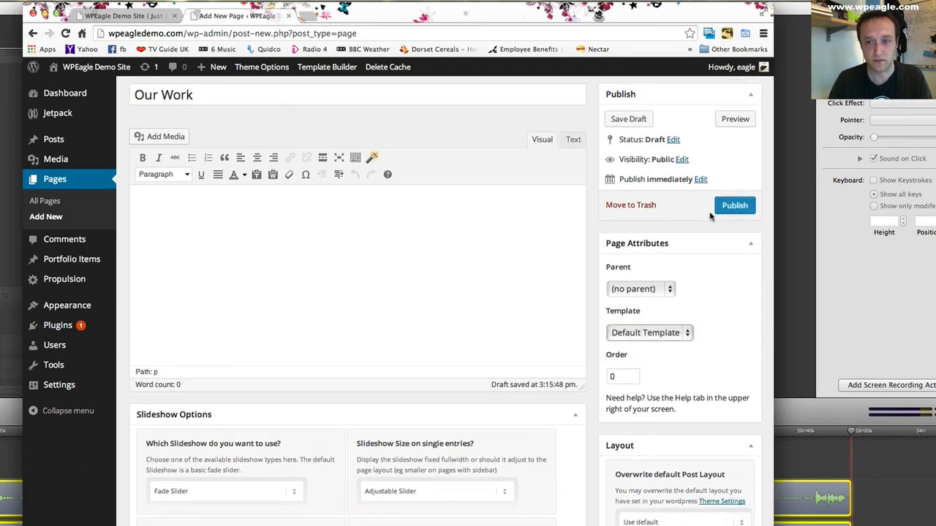
{"action": "left_click", "coordinate": [733, 207]}
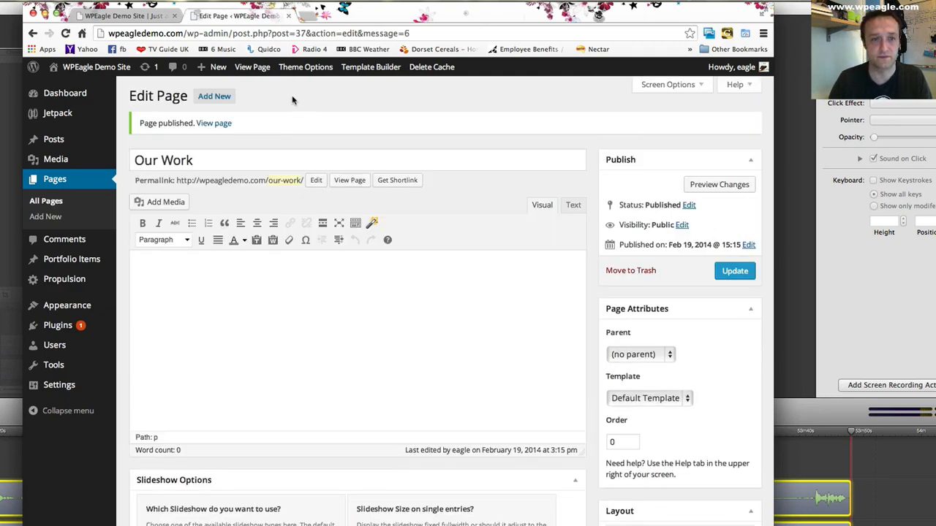
{"action": "left_click", "coordinate": [224, 161]}
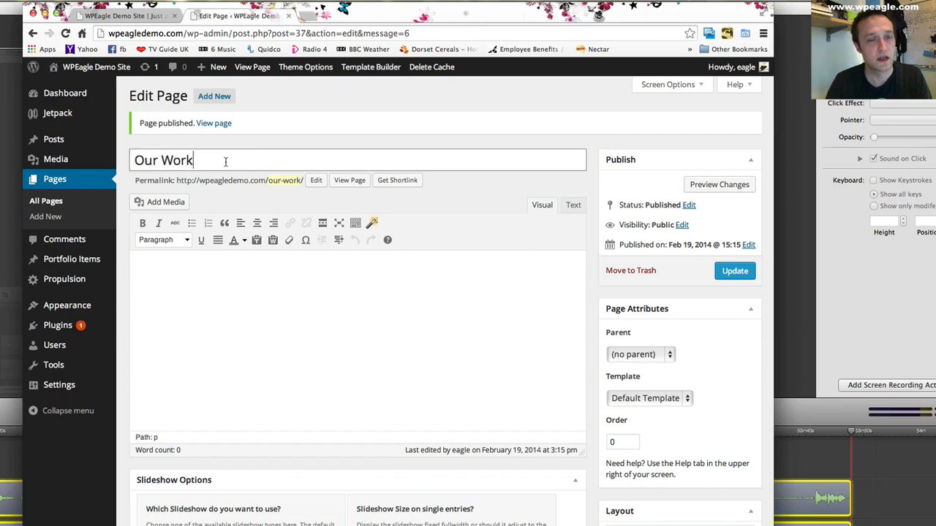
- Create a new page titled "Contact us" and publish it
{"action": "left_click", "coordinate": [213, 98]}
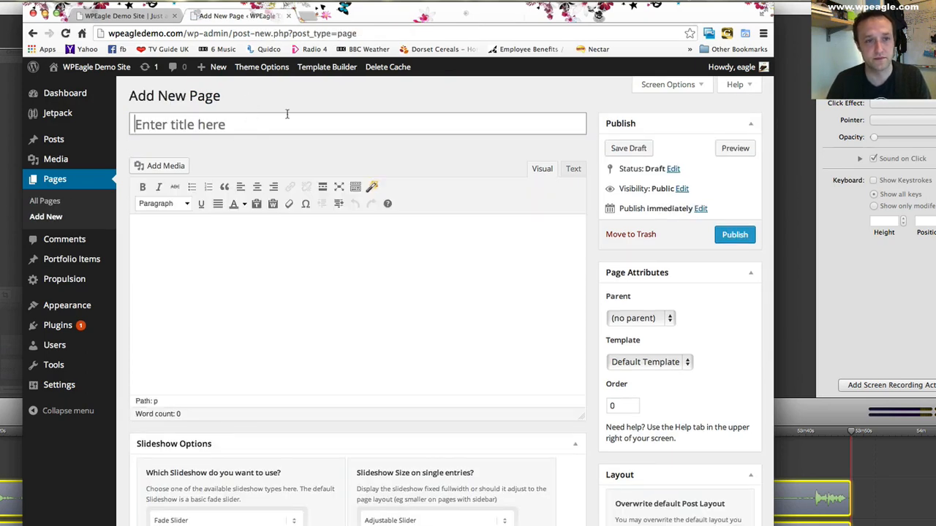
{"action": "type", "text": "Contact us"}
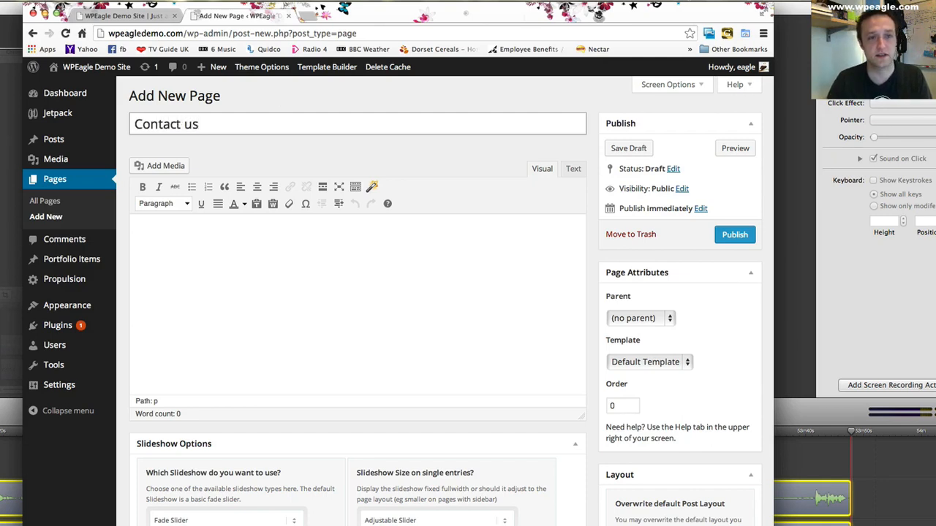
{"action": "left_click", "coordinate": [735, 234]}
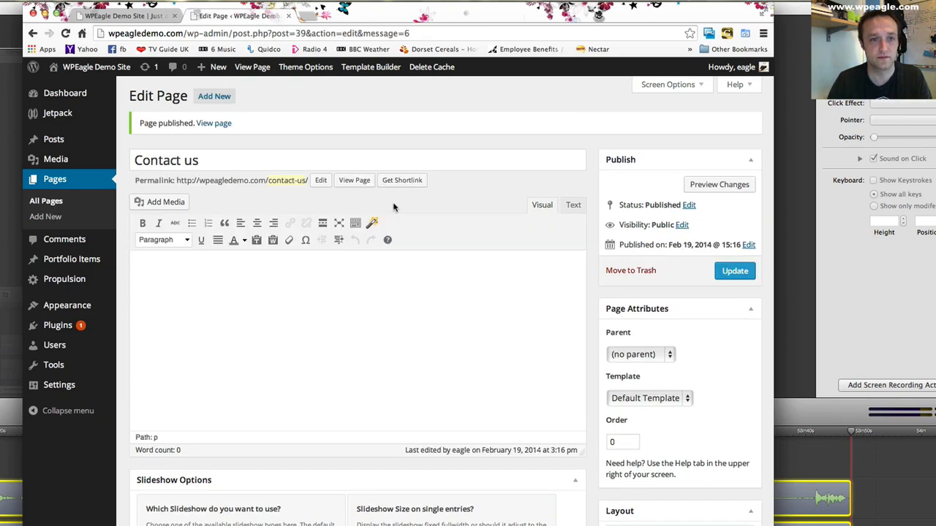
- Create a new page titled "Our Services" and publish it
{"action": "left_click", "coordinate": [219, 99]}
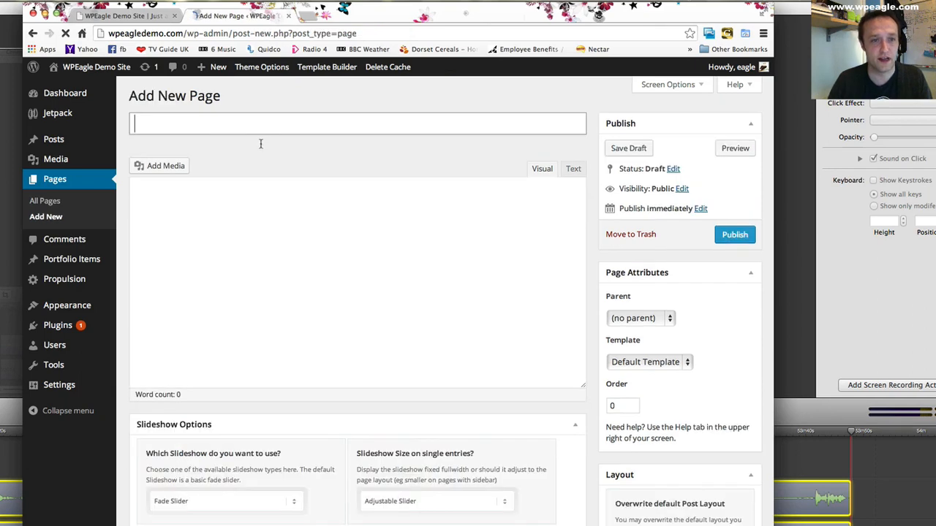
{"action": "type", "text": "Our Services"}
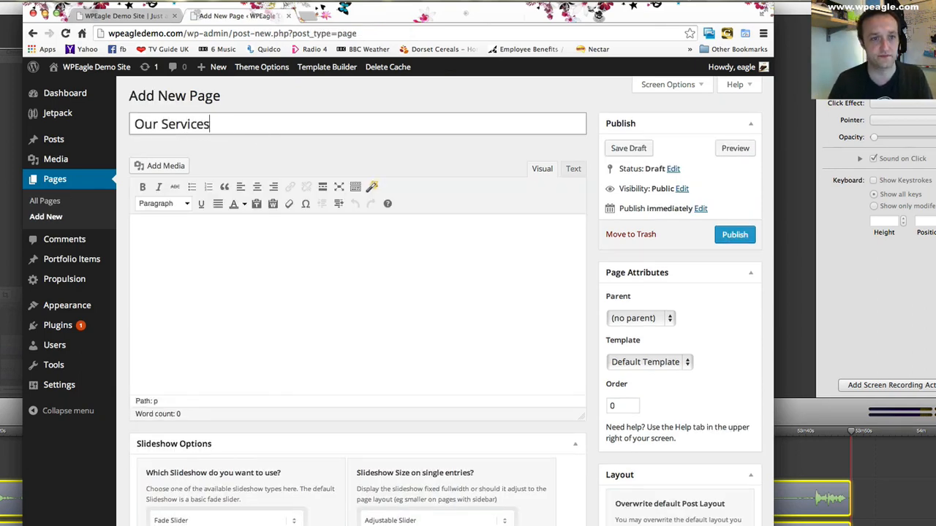
{"action": "left_click", "coordinate": [730, 232]}
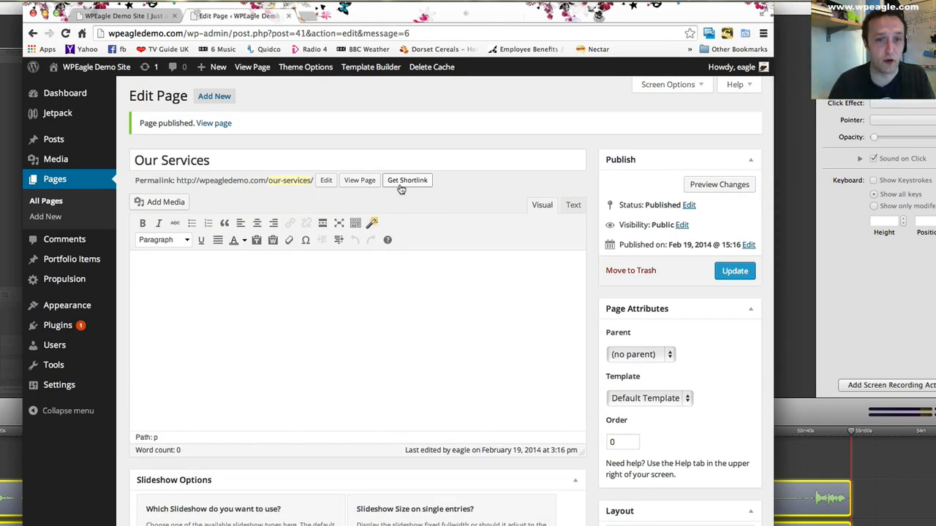
- Create a new page titled "Blog" and publish it
{"action": "left_click", "coordinate": [212, 100]}
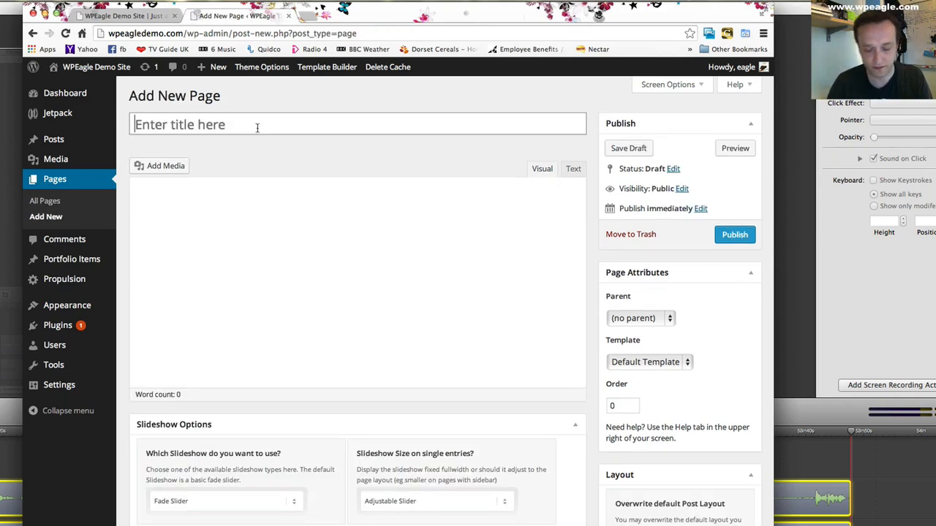
{"action": "type", "text": "Blog"}
{"action": "left_click", "coordinate": [735, 234]}
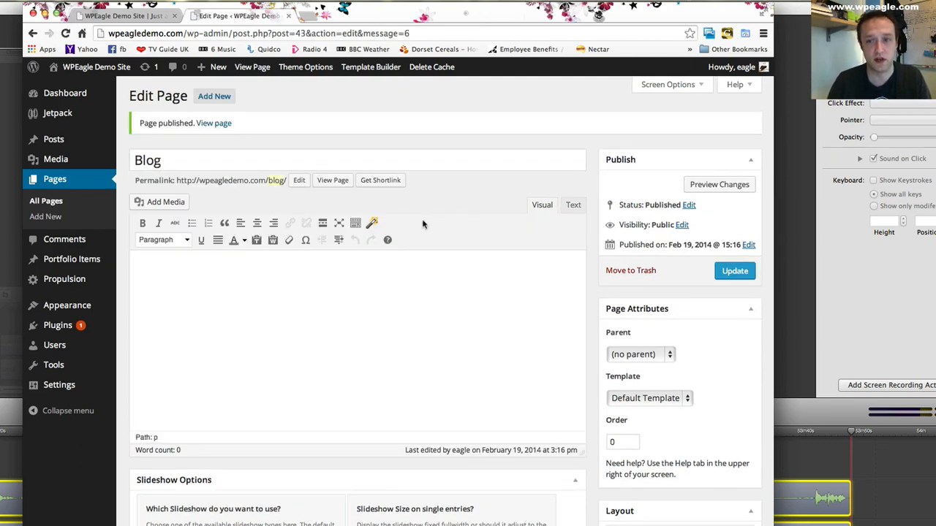
{"action": "scroll", "coordinate": [147, 217], "scroll_direction": "down", "scroll_amount": 2}
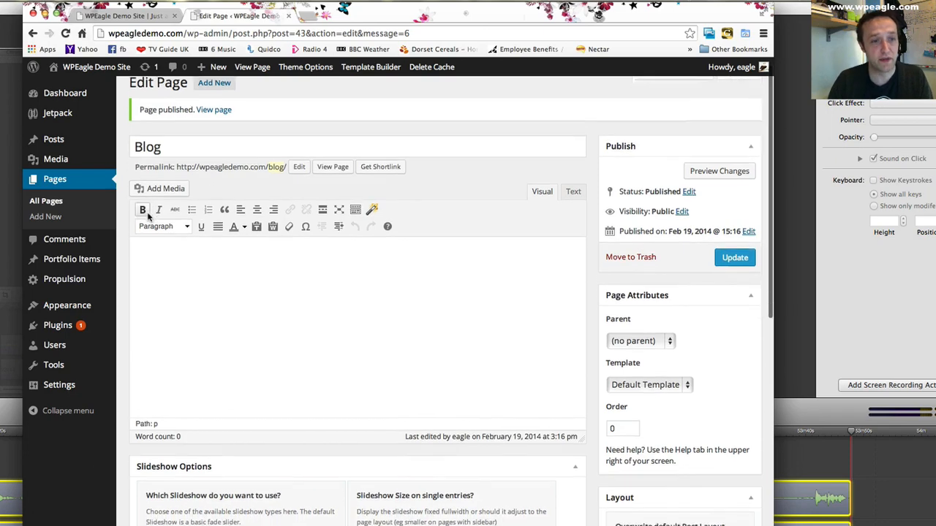
{"action": "scroll", "coordinate": [155, 212], "scroll_direction": "up", "scroll_amount": 2}
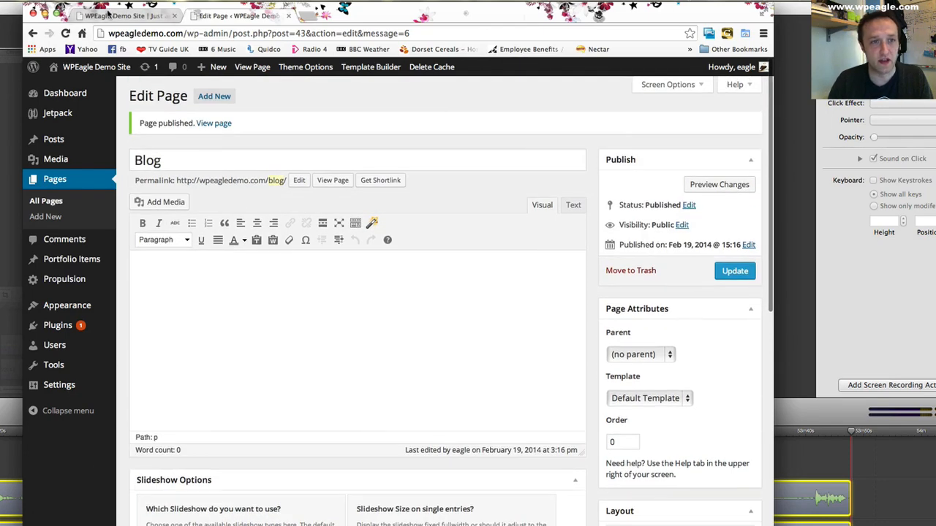
- Check the navigation links in the header of the site's front page
{"action": "left_click", "coordinate": [121, 15]}
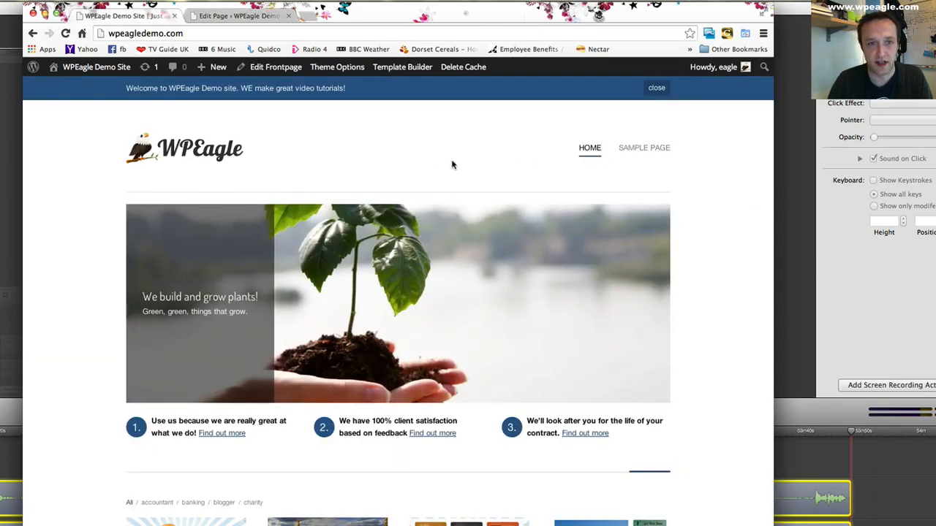
{"action": "scroll", "coordinate": [602, 168], "scroll_direction": "down", "scroll_amount": 3}
{"action": "scroll", "coordinate": [460, 156], "scroll_direction": "up", "scroll_amount": 3}
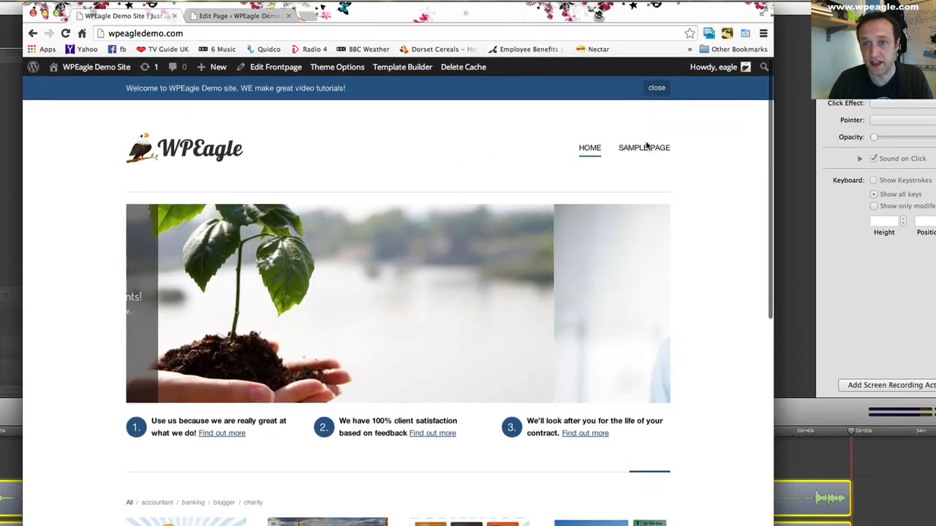
- Create a new navigation menu named "Main Menu" in the site's appearance settings
{"action": "left_click", "coordinate": [235, 15]}
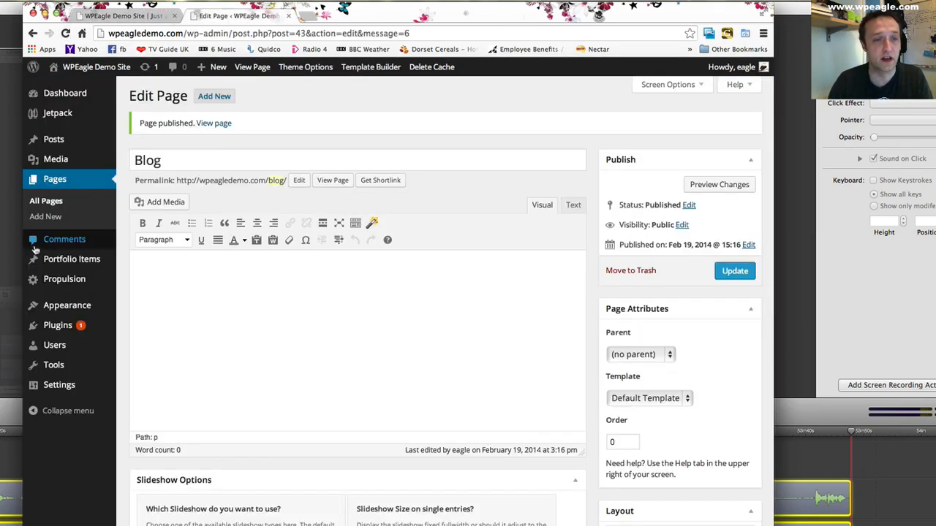
{"action": "mouse_move", "coordinate": [76, 313]}
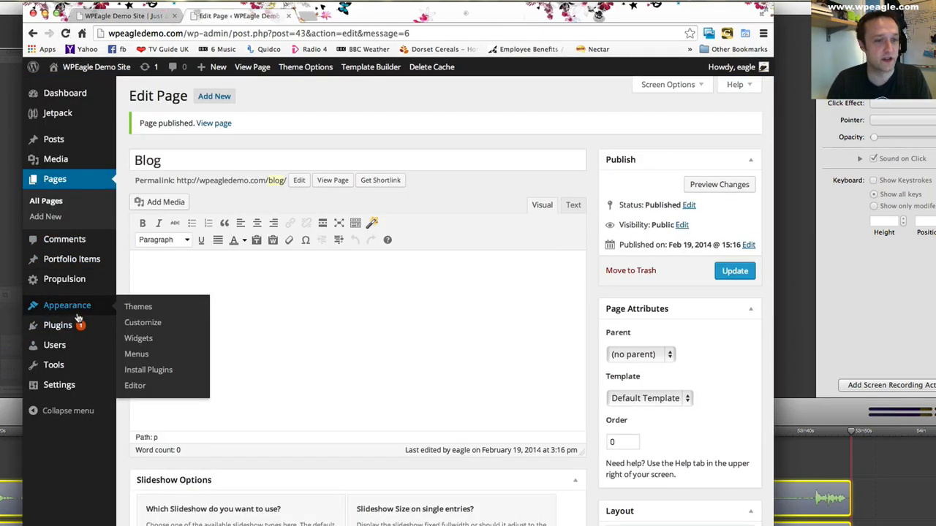
{"action": "left_click", "coordinate": [138, 353]}
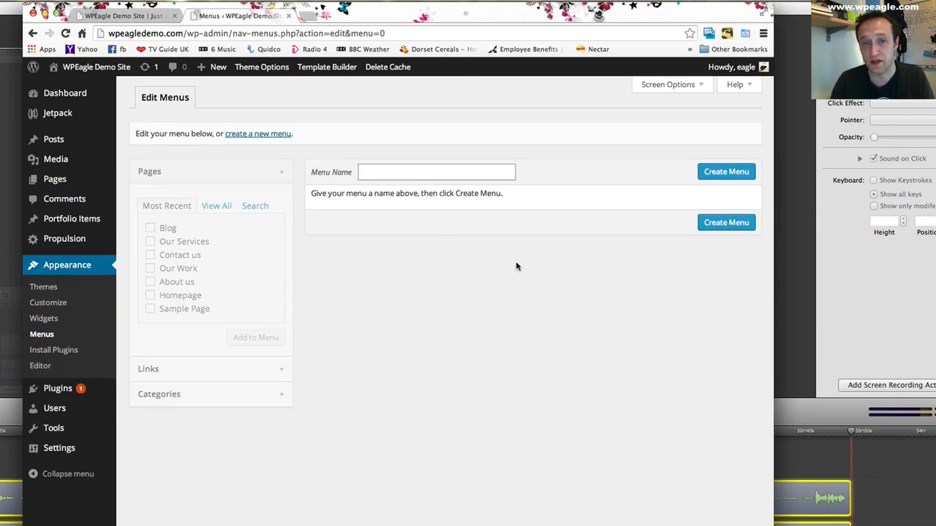
{"action": "type", "text": "Main"}
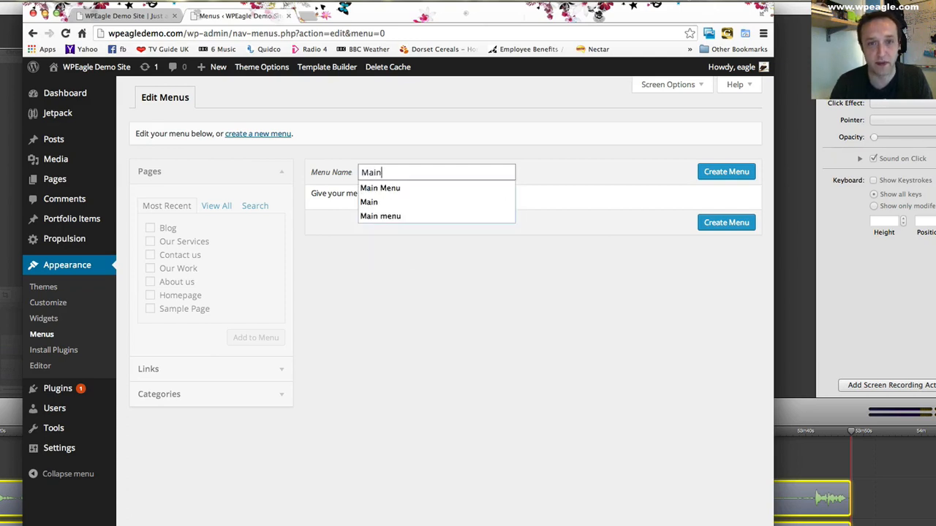
{"action": "type", "text": " Menu"}
{"action": "left_click", "coordinate": [727, 174]}
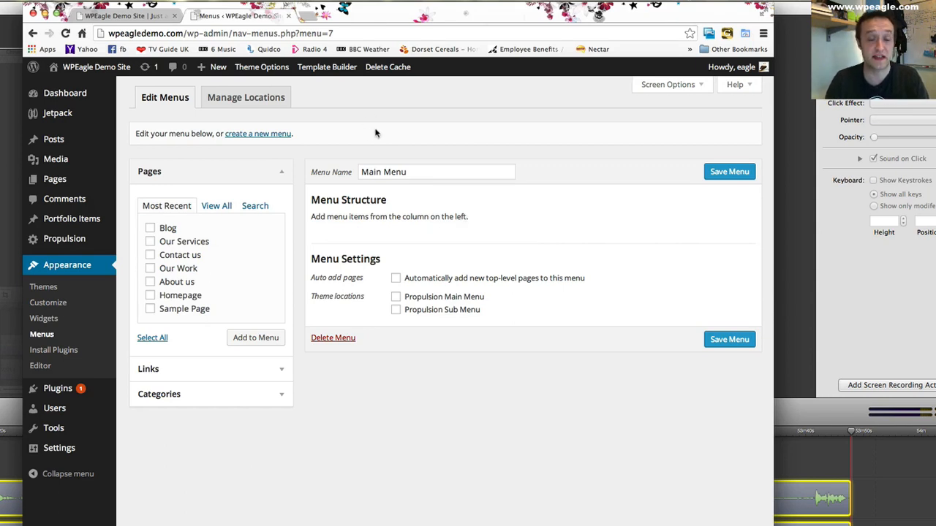
- Compare with the front page's navigation and assign Main Menu to the Propulsion Main Menu theme location
{"action": "left_click", "coordinate": [141, 16]}
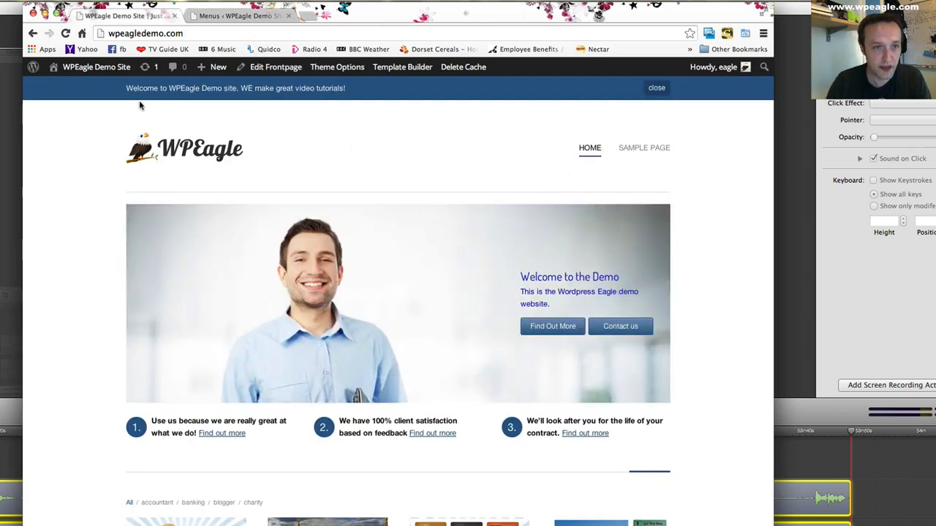
{"action": "left_click", "coordinate": [247, 17]}
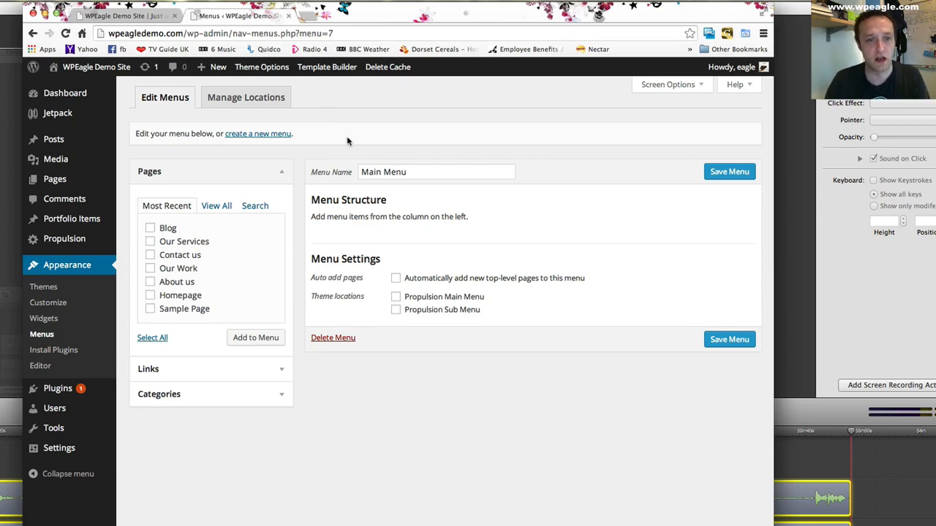
{"action": "left_click", "coordinate": [395, 297]}
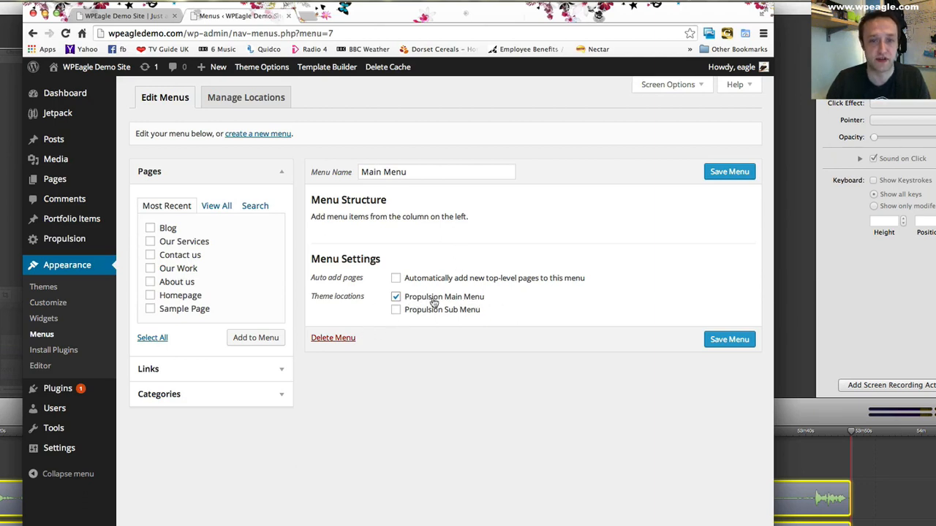
- Add the Homepage, About us, Our Work, Contact us, Our Services and Blog pages to Main Menu
{"action": "left_click", "coordinate": [150, 297]}
{"action": "left_click", "coordinate": [150, 282]}
{"action": "left_click", "coordinate": [150, 268]}
{"action": "left_click", "coordinate": [150, 256]}
{"action": "left_click", "coordinate": [150, 242]}
{"action": "left_click", "coordinate": [150, 228]}
{"action": "left_click", "coordinate": [265, 338]}
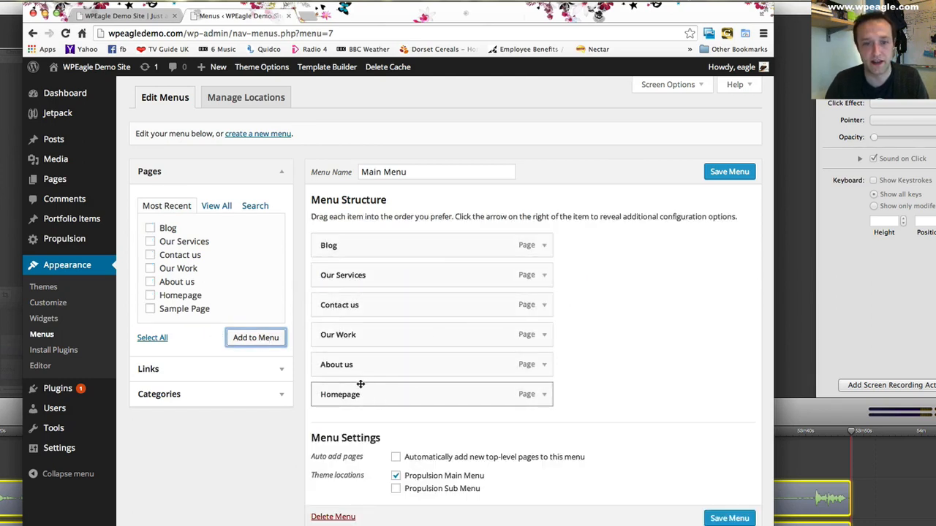
- Reorder the menu items as Homepage, Our Services, Our Work, About us, Blog and Contact us
{"action": "left_click_drag", "start_coordinate": [422, 394], "coordinate": [423, 243]}
{"action": "left_click_drag", "start_coordinate": [411, 275], "coordinate": [407, 388]}
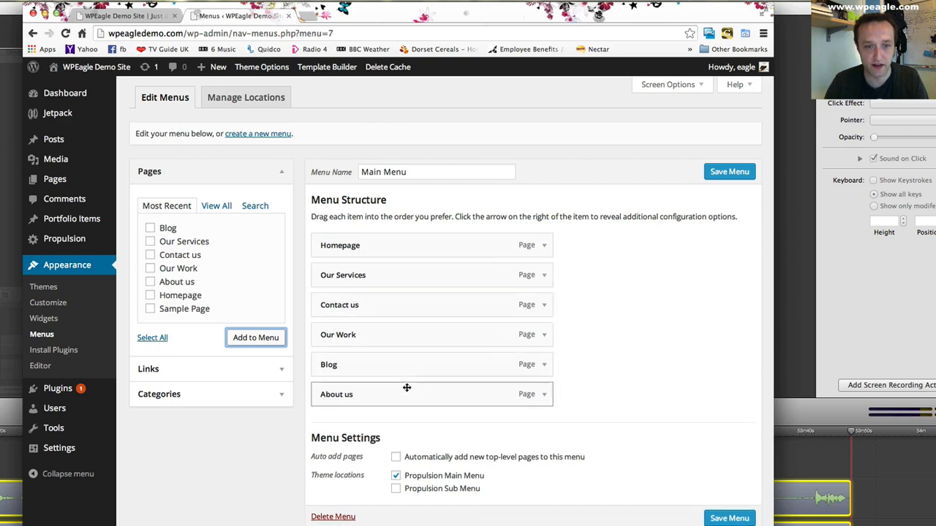
{"action": "left_click_drag", "start_coordinate": [397, 303], "coordinate": [391, 334]}
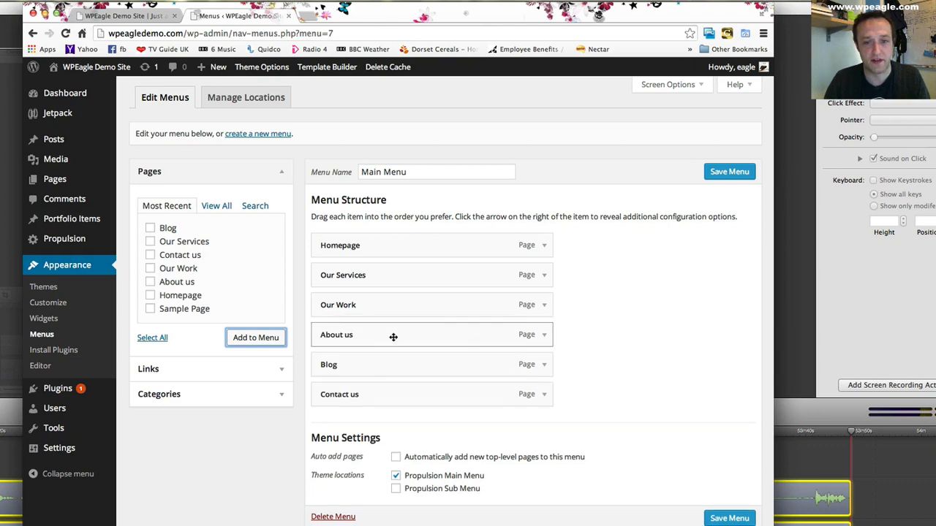
- Change the Homepage menu item's navigation label to "Home" and save the menu
{"action": "left_click", "coordinate": [544, 247]}
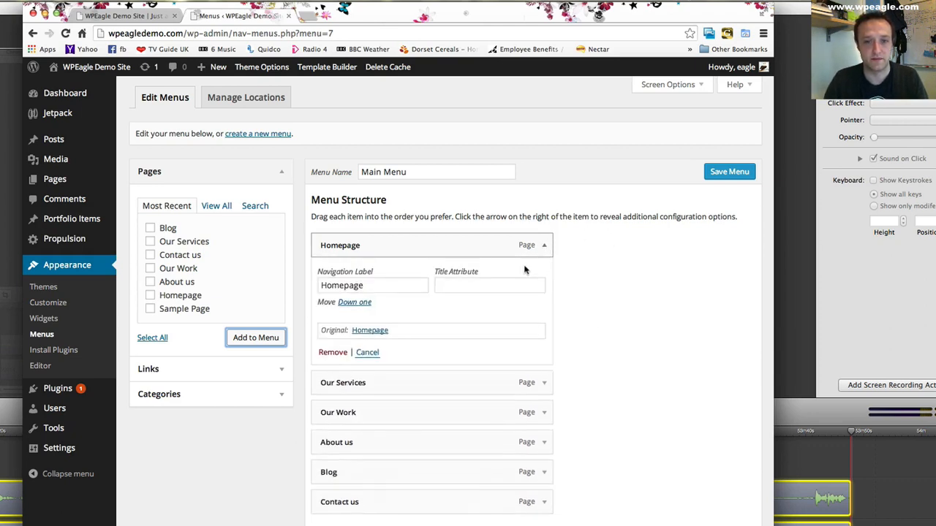
{"action": "left_click", "coordinate": [407, 285]}
{"action": "key", "text": "BackSpace"}
{"action": "key", "text": "BackSpace"}
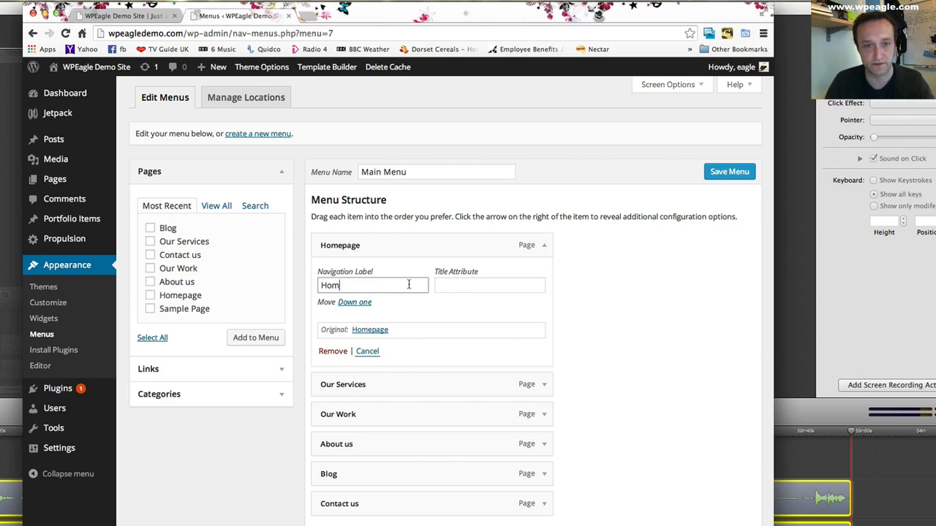
{"action": "left_click", "coordinate": [641, 282]}
{"action": "left_click", "coordinate": [712, 173]}
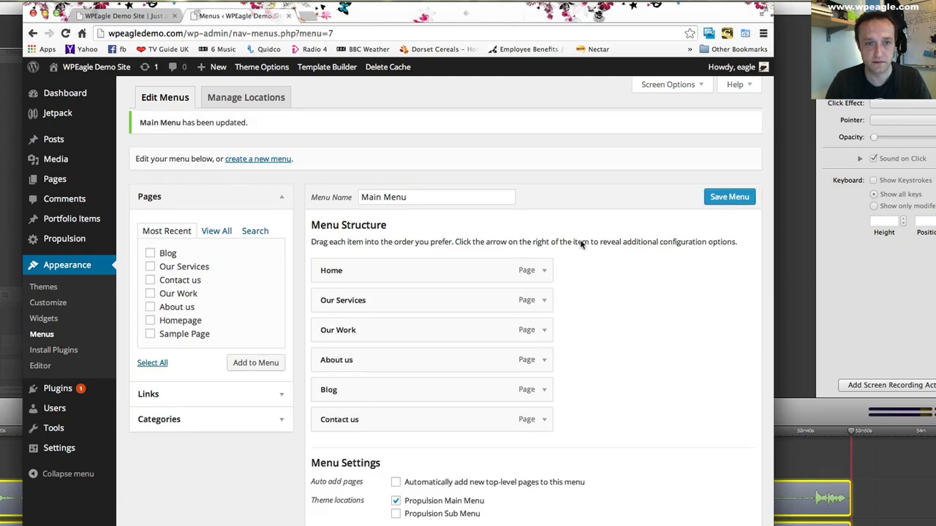
- Reload the front page to check its header navigation, and return to the Main Menu structure
{"action": "left_click", "coordinate": [128, 10]}
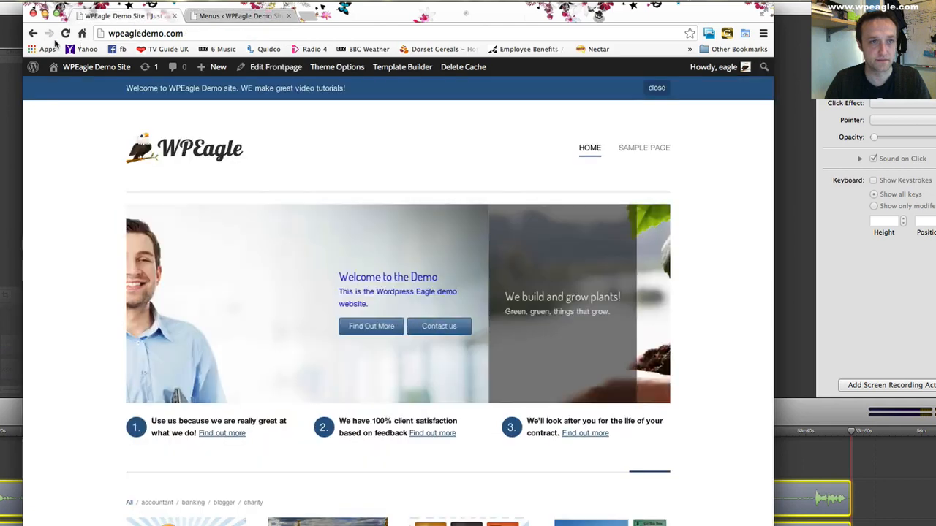
{"action": "left_click", "coordinate": [65, 32]}
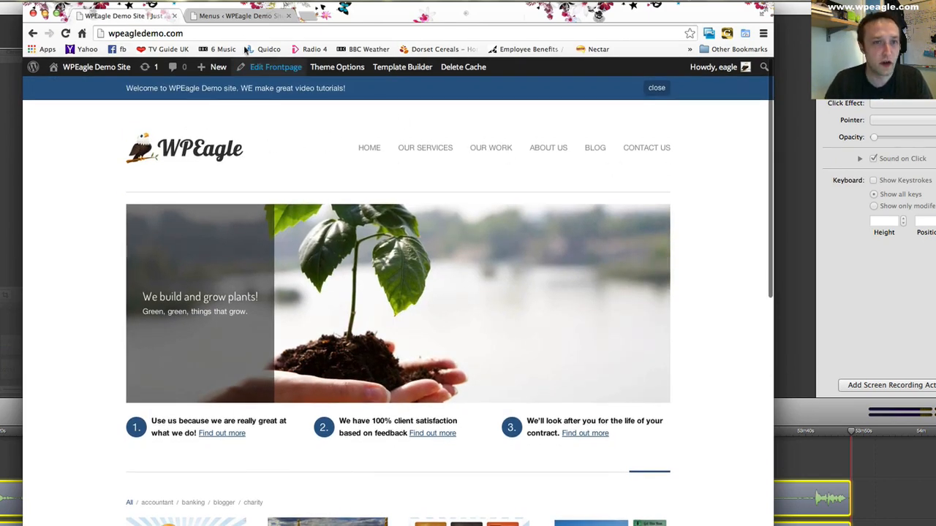
{"action": "left_click", "coordinate": [241, 16]}
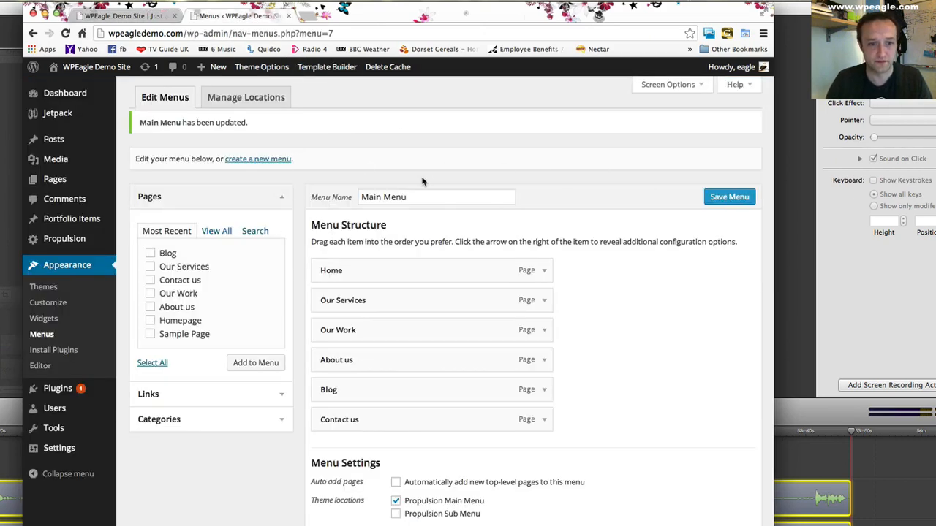
{"action": "scroll", "coordinate": [422, 181], "scroll_direction": "down", "scroll_amount": 1}
{"action": "scroll", "coordinate": [426, 182], "scroll_direction": "up", "scroll_amount": 1}
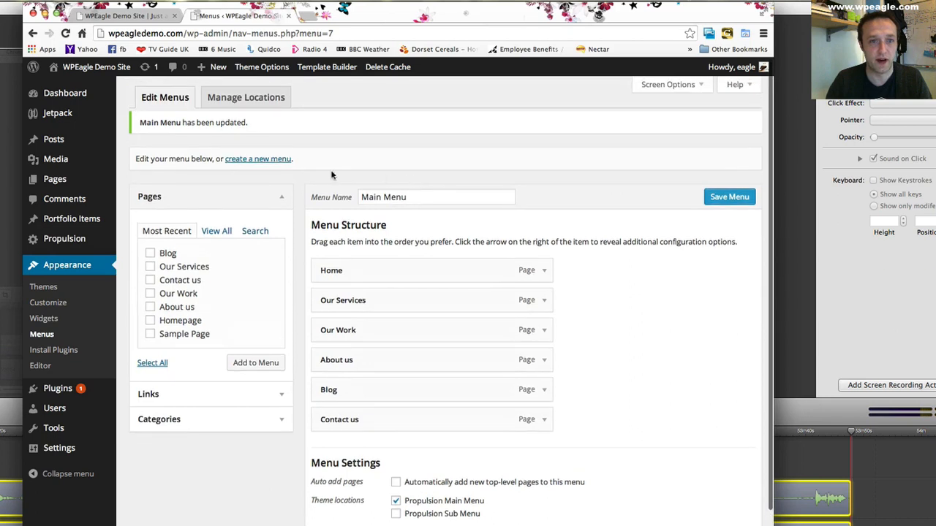
- Create a new menu named "Top Menu"
{"action": "left_click", "coordinate": [276, 161]}
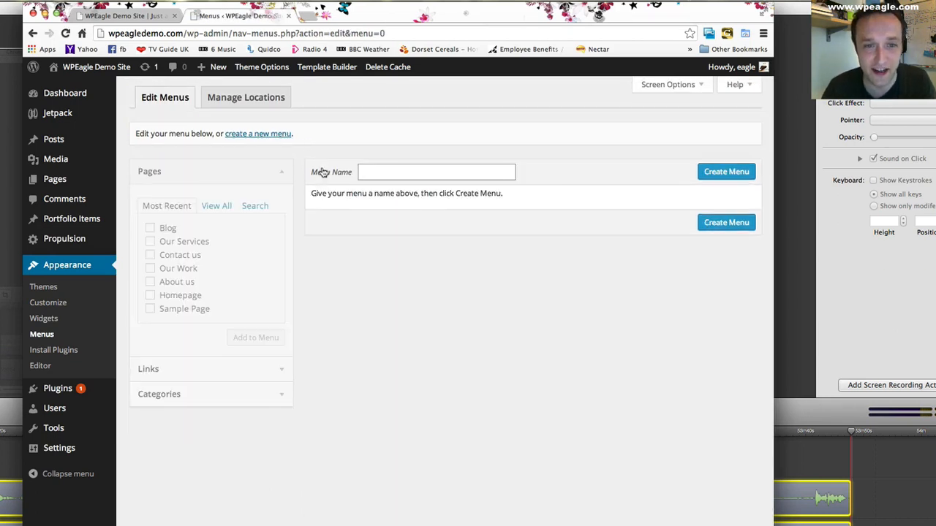
{"action": "left_click", "coordinate": [482, 178]}
{"action": "type", "text": "Top Menu"}
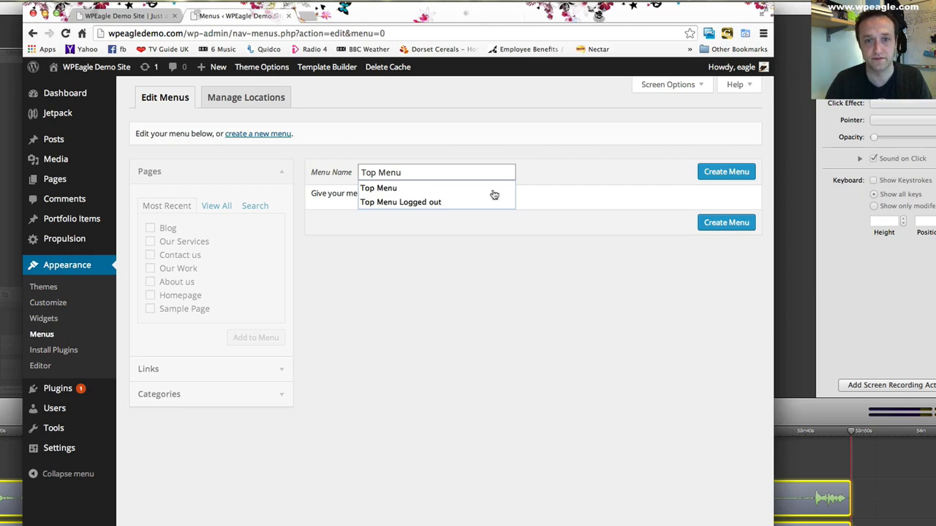
{"action": "left_click", "coordinate": [494, 192]}
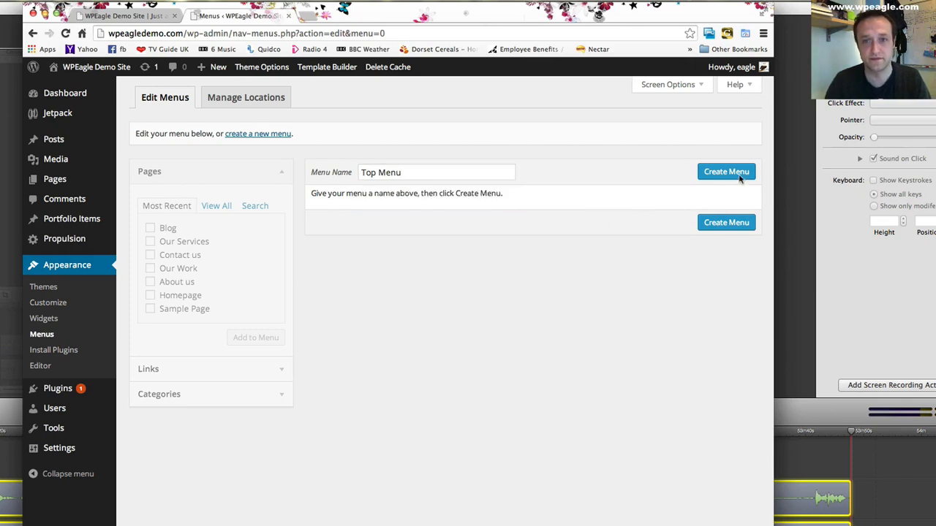
{"action": "left_click", "coordinate": [727, 172]}
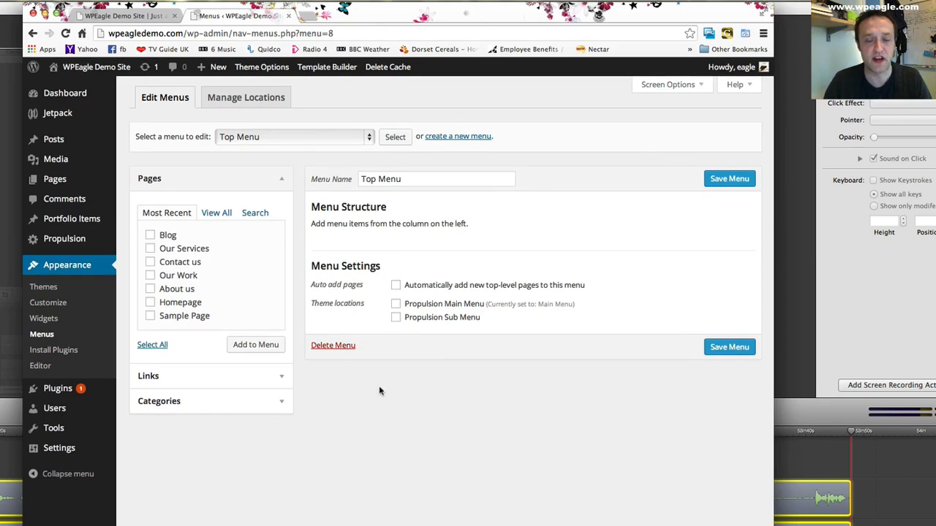
{"action": "left_click", "coordinate": [282, 380]}
{"action": "left_click", "coordinate": [252, 243]}
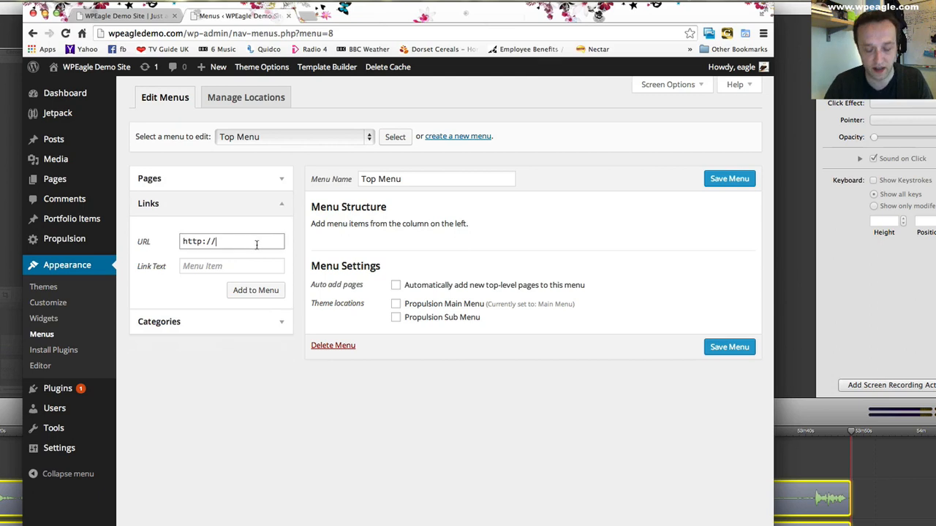
{"action": "type", "text": "www.wpeagle.com"}
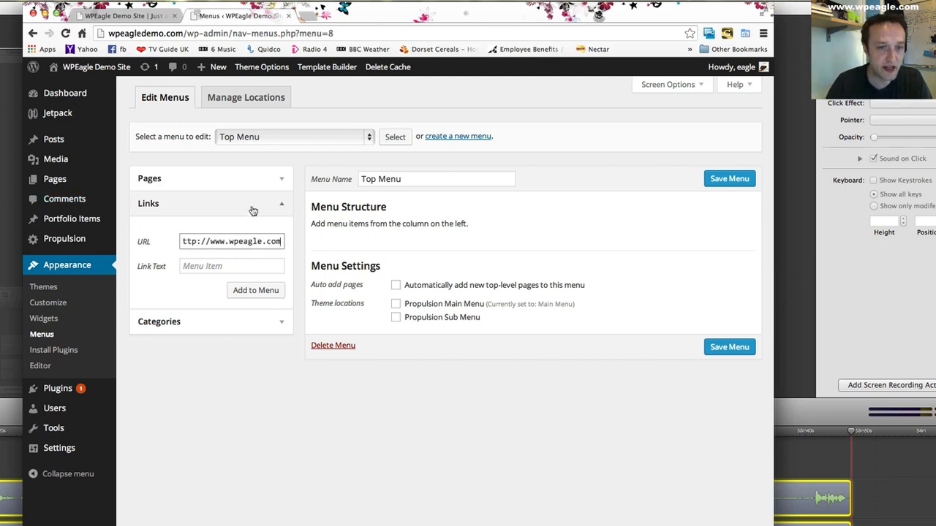
{"action": "left_click", "coordinate": [230, 261]}
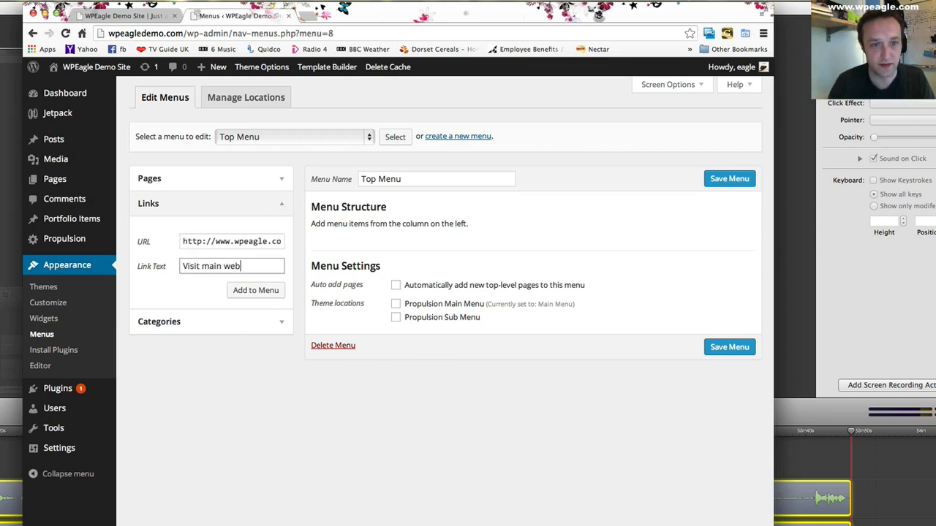
{"action": "left_click", "coordinate": [268, 295]}
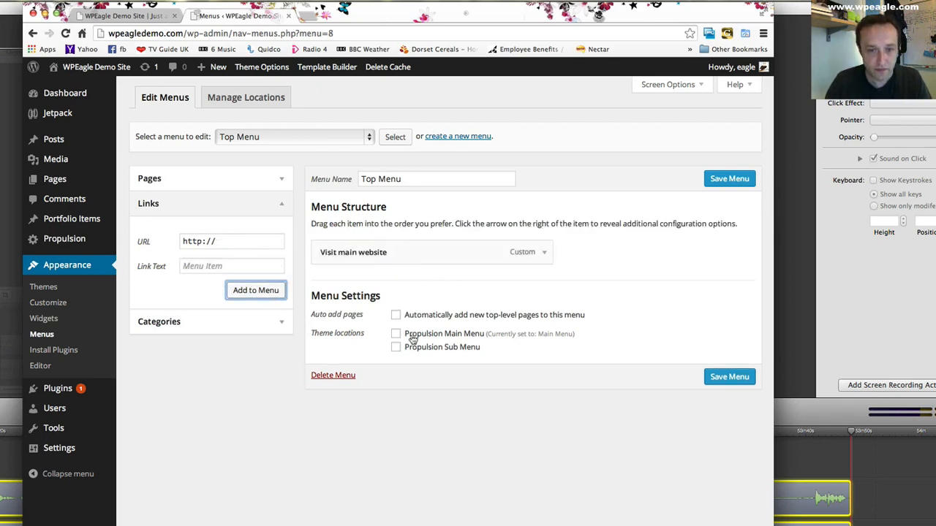
{"action": "left_click", "coordinate": [396, 349]}
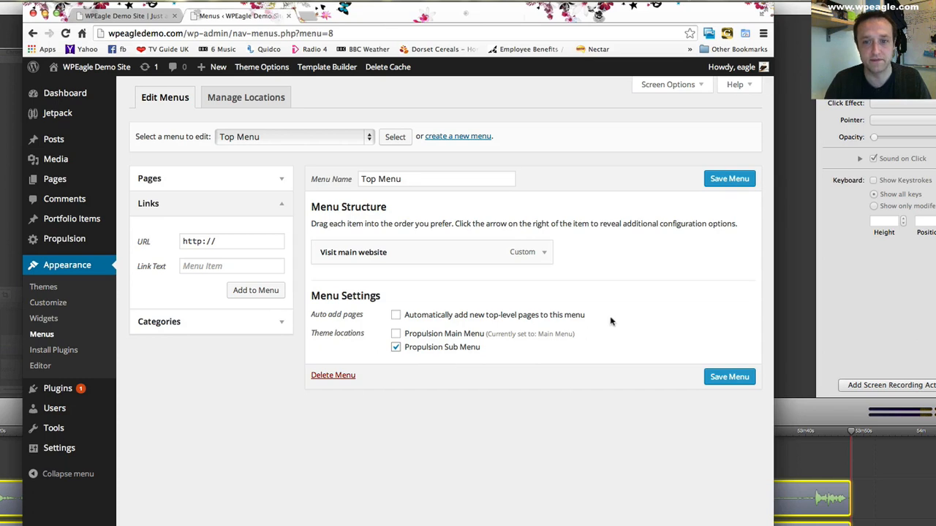
{"action": "left_click", "coordinate": [730, 184]}
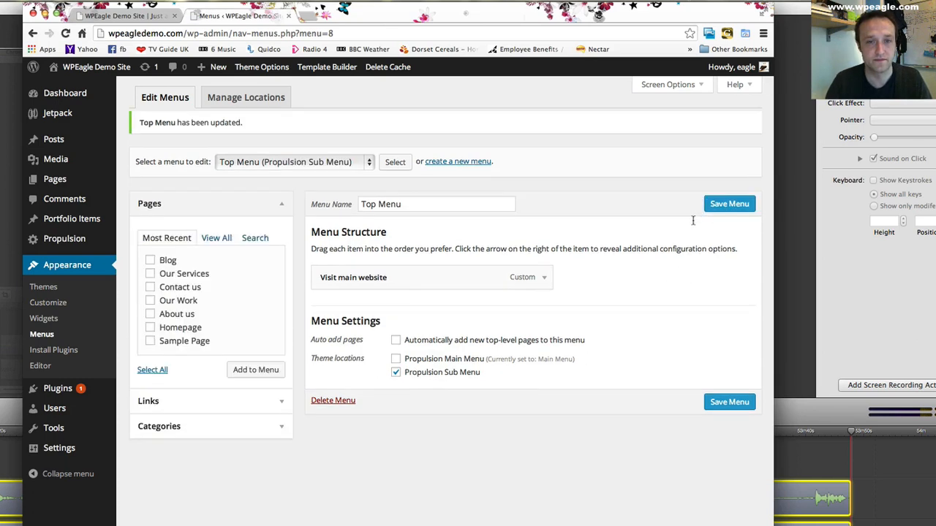
- Reload the site's front page and dismiss the welcome message bar to check the sub menu link above the header
{"action": "left_click", "coordinate": [125, 15]}
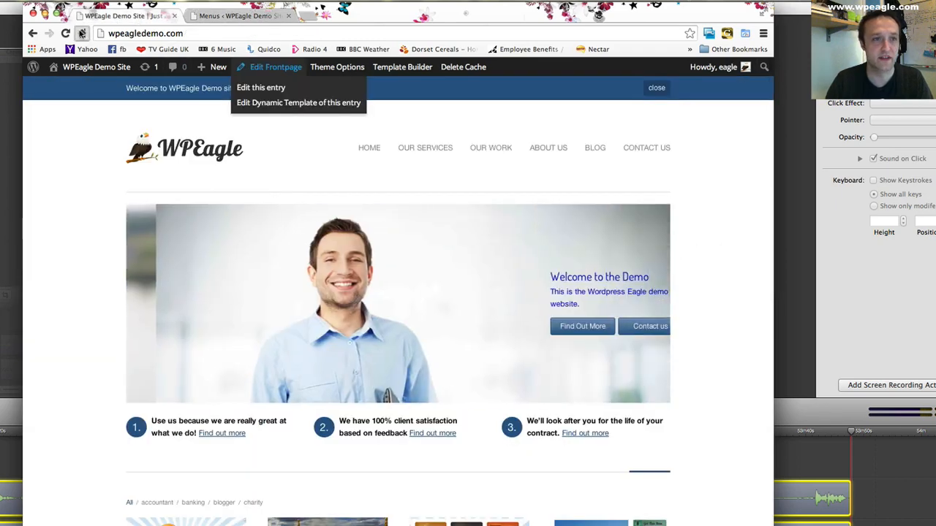
{"action": "left_click", "coordinate": [66, 34]}
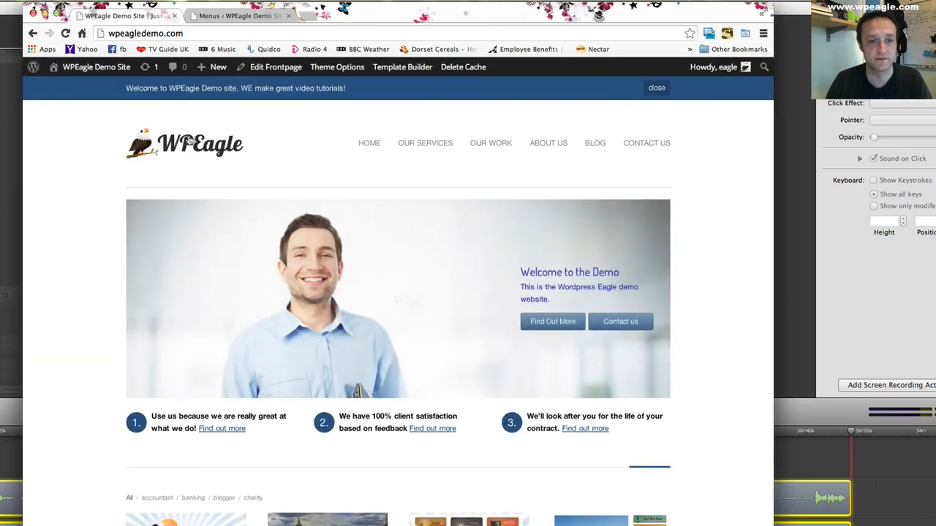
{"action": "left_click", "coordinate": [656, 89]}
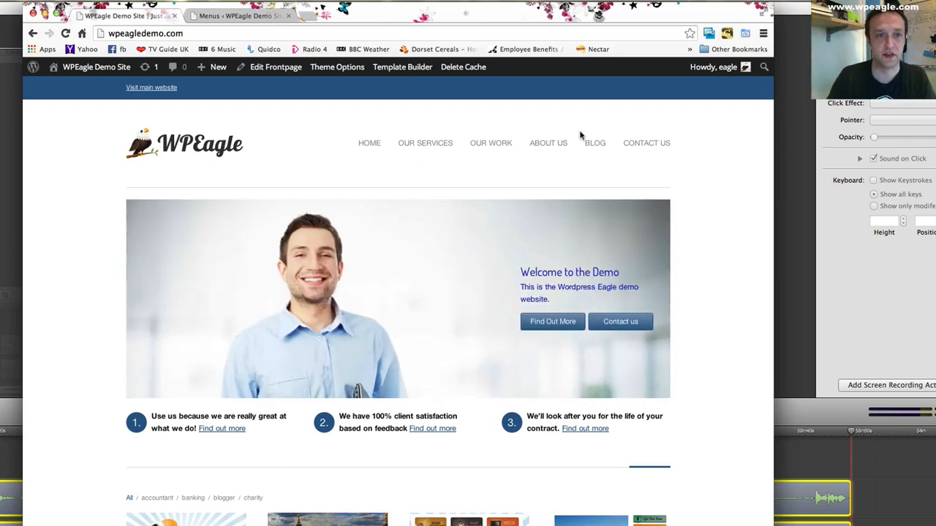
{"action": "scroll", "coordinate": [349, 121], "scroll_direction": "down", "scroll_amount": 2}
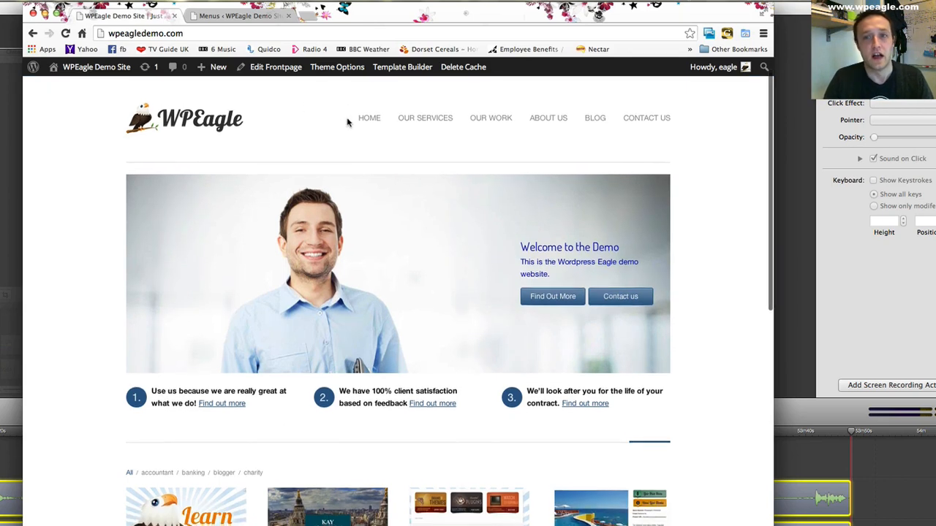
{"action": "scroll", "coordinate": [349, 122], "scroll_direction": "up", "scroll_amount": 2}
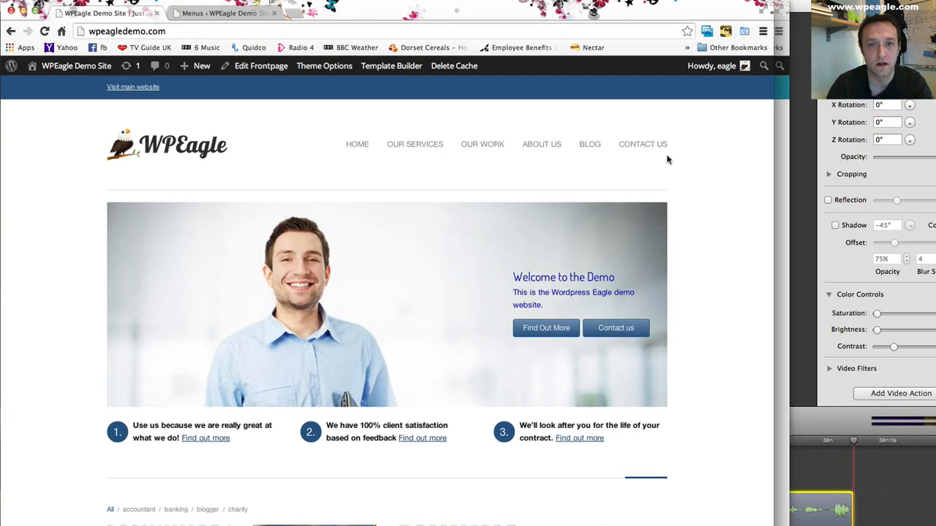
- View the Our Services page on the live site and examine its content area and sidebar
{"action": "left_click", "coordinate": [416, 145]}
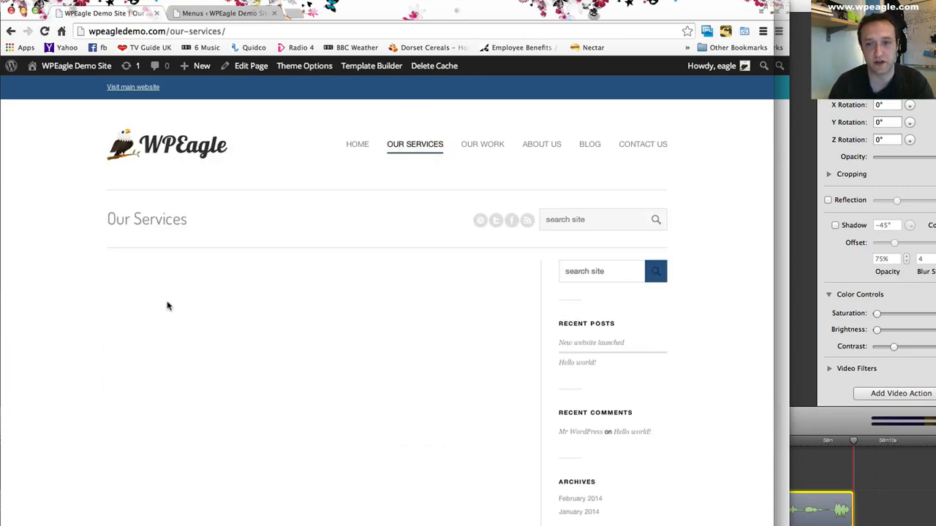
{"action": "scroll", "coordinate": [315, 303], "scroll_direction": "down", "scroll_amount": 5}
{"action": "scroll", "coordinate": [316, 304], "scroll_direction": "up", "scroll_amount": 5}
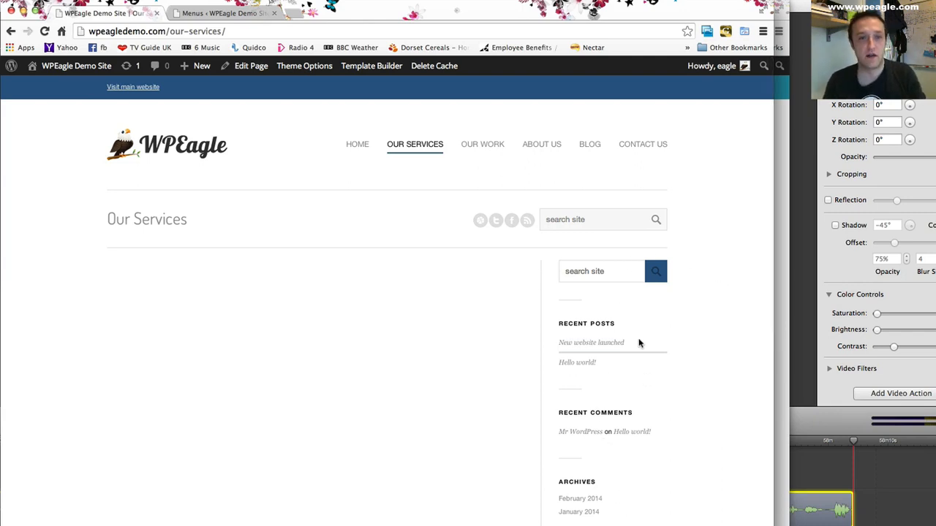
{"action": "scroll", "coordinate": [633, 308], "scroll_direction": "down", "scroll_amount": 1}
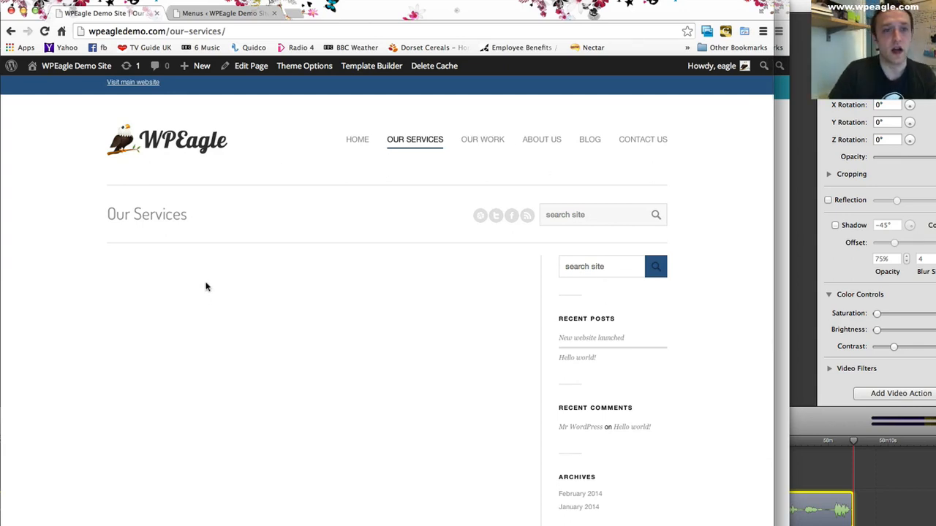
{"action": "scroll", "coordinate": [395, 290], "scroll_direction": "down", "scroll_amount": 5}
{"action": "scroll", "coordinate": [395, 290], "scroll_direction": "up", "scroll_amount": 5}
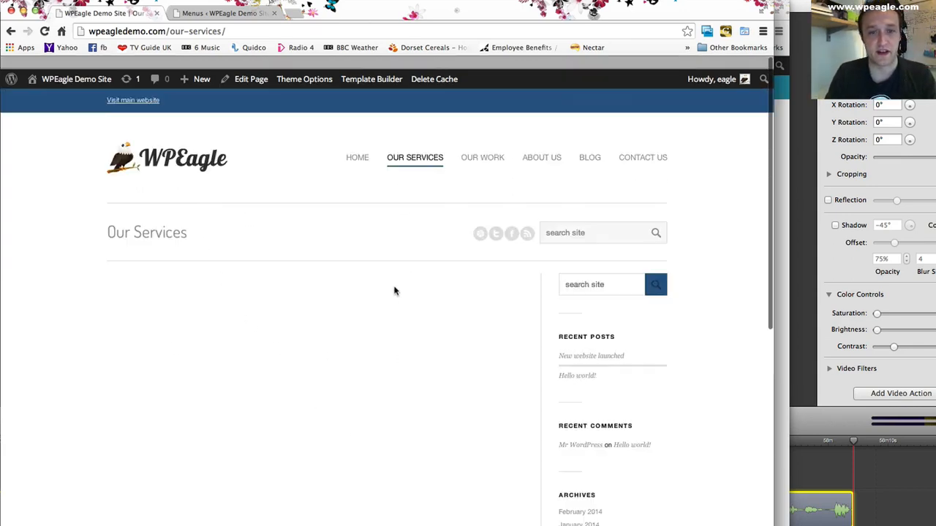
- Open the Our Services page for editing in the WordPress admin
{"action": "left_click", "coordinate": [219, 13]}
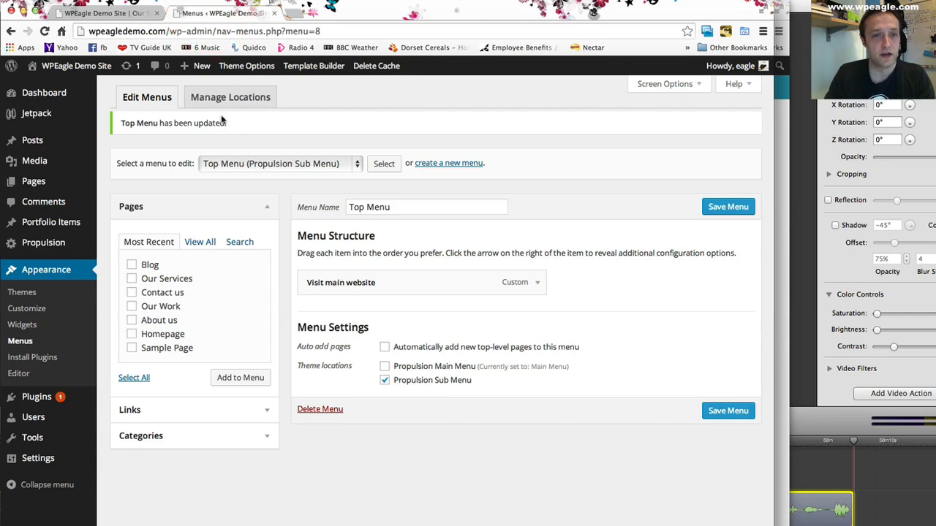
{"action": "left_click", "coordinate": [102, 13]}
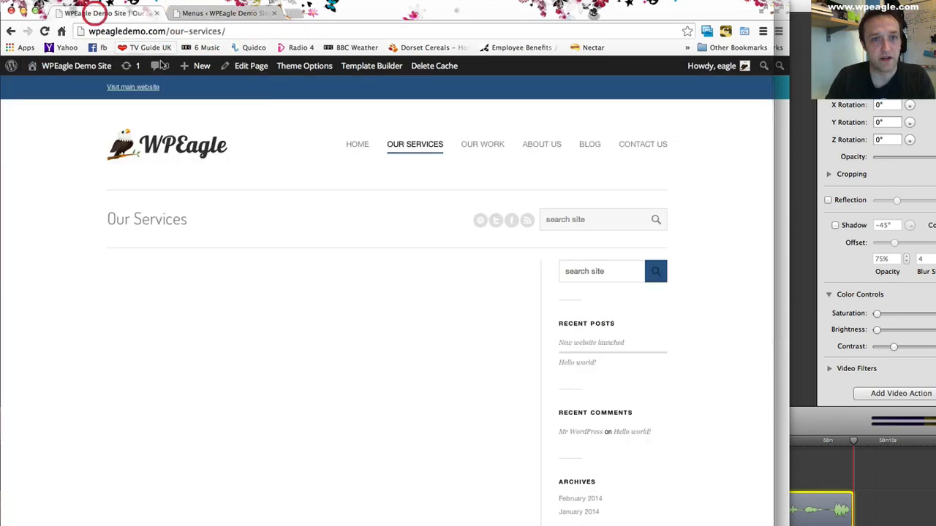
{"action": "left_click", "coordinate": [224, 13]}
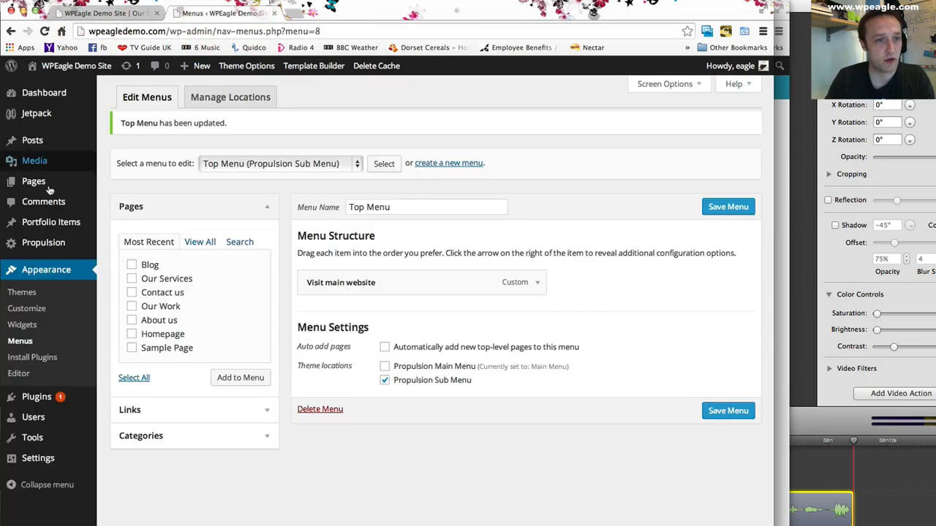
{"action": "mouse_move", "coordinate": [44, 182]}
{"action": "left_click", "coordinate": [130, 184]}
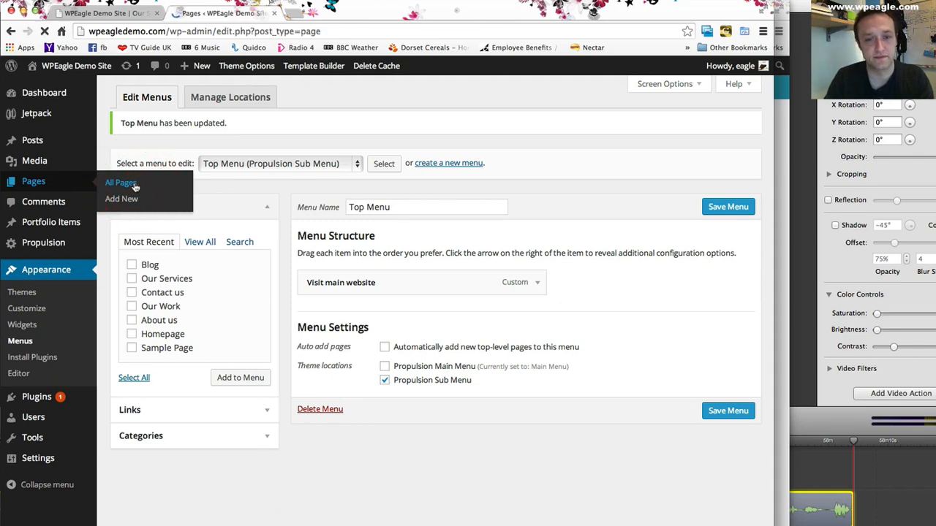
{"action": "left_click", "coordinate": [150, 327]}
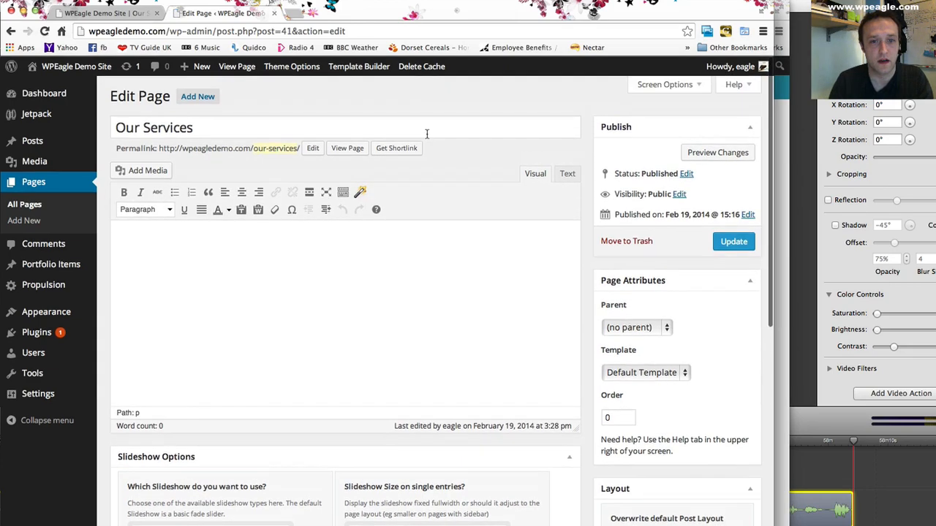
- Add the "happy man" image from the Media Library to the Our Services page's featured media slideshow
{"action": "scroll", "coordinate": [428, 135], "scroll_direction": "down", "scroll_amount": 5}
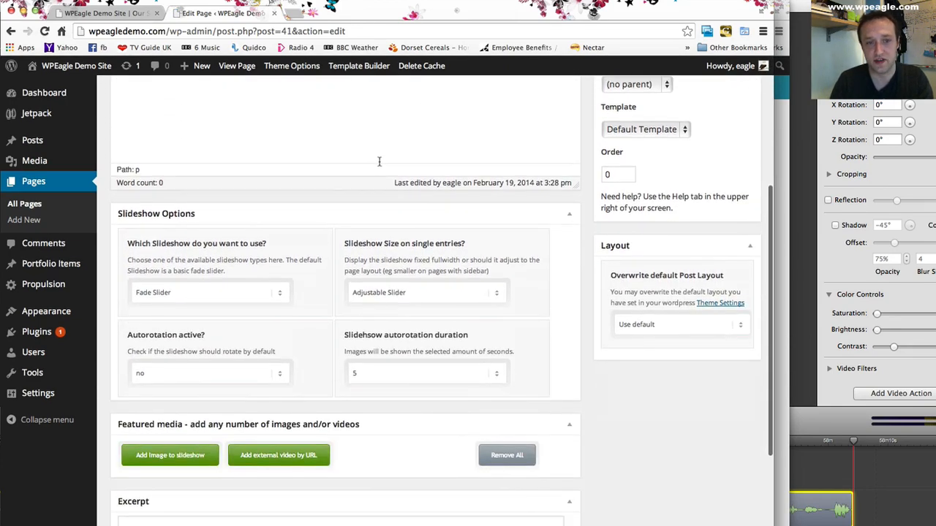
{"action": "scroll", "coordinate": [345, 198], "scroll_direction": "down", "scroll_amount": 2}
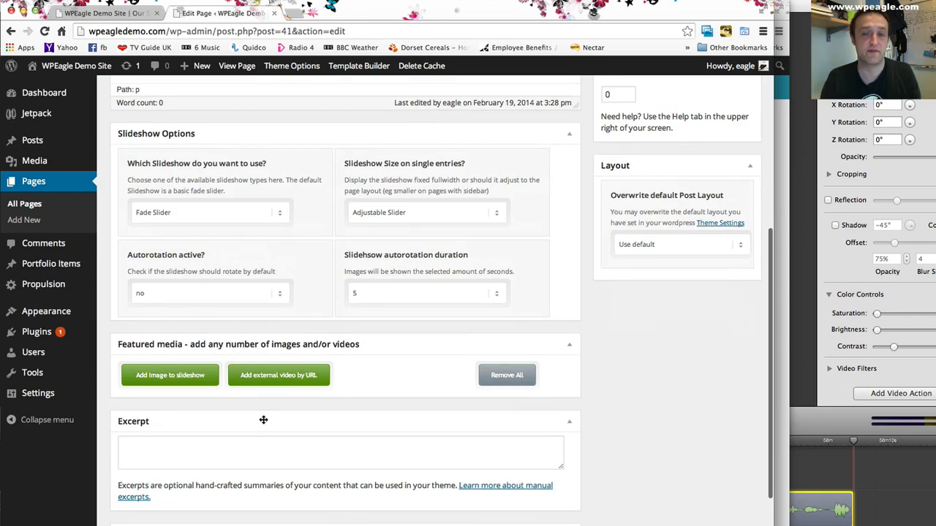
{"action": "left_click", "coordinate": [155, 376]}
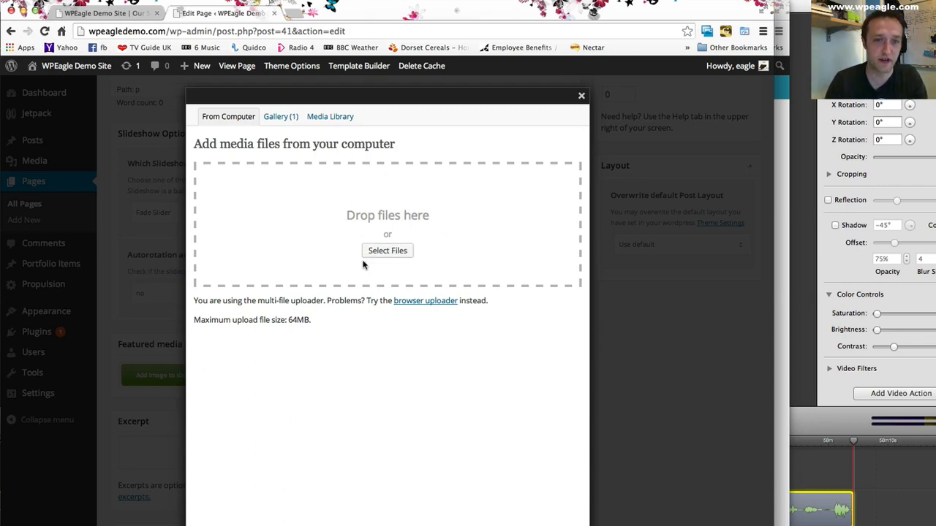
{"action": "left_click", "coordinate": [388, 251]}
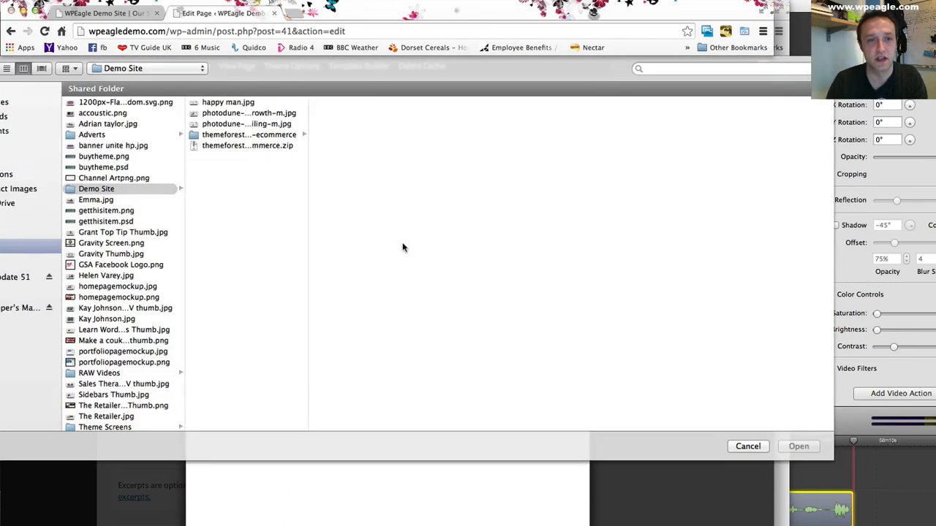
{"action": "left_click", "coordinate": [748, 447]}
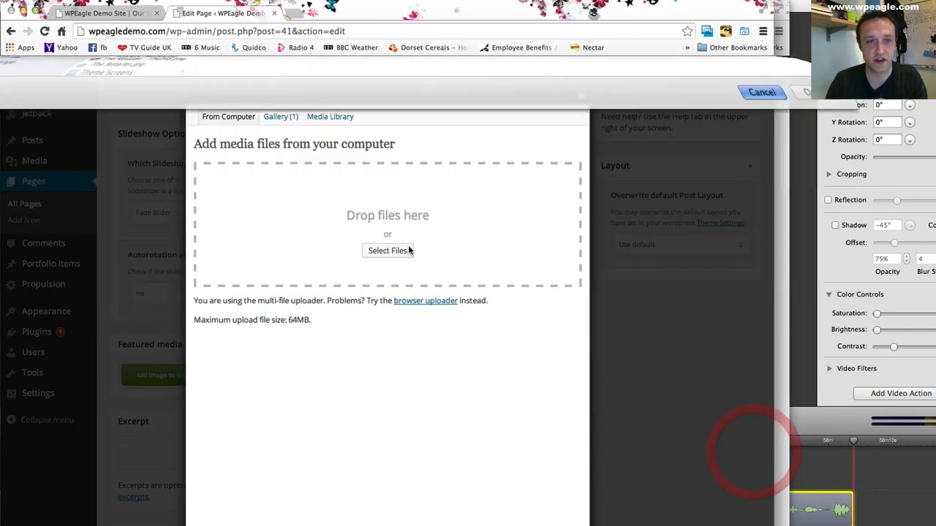
{"action": "left_click", "coordinate": [286, 117]}
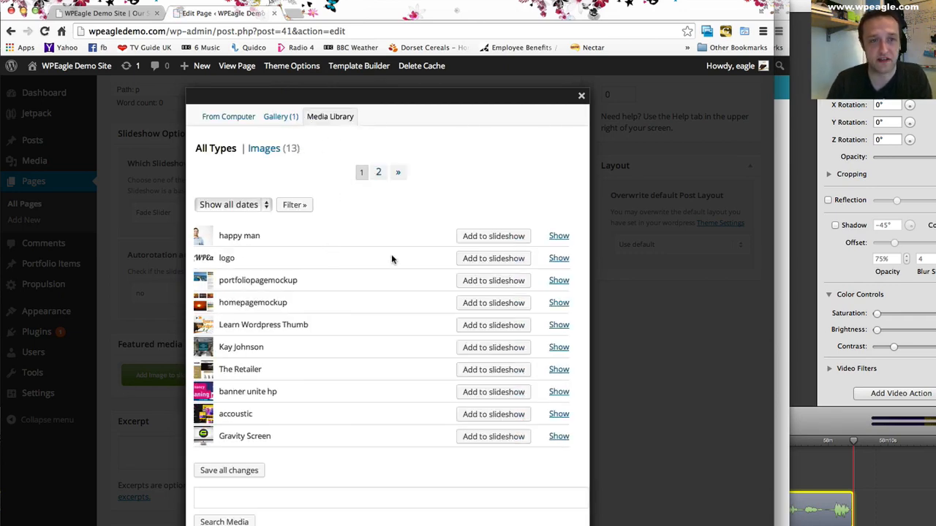
{"action": "scroll", "coordinate": [319, 245], "scroll_direction": "down", "scroll_amount": 3}
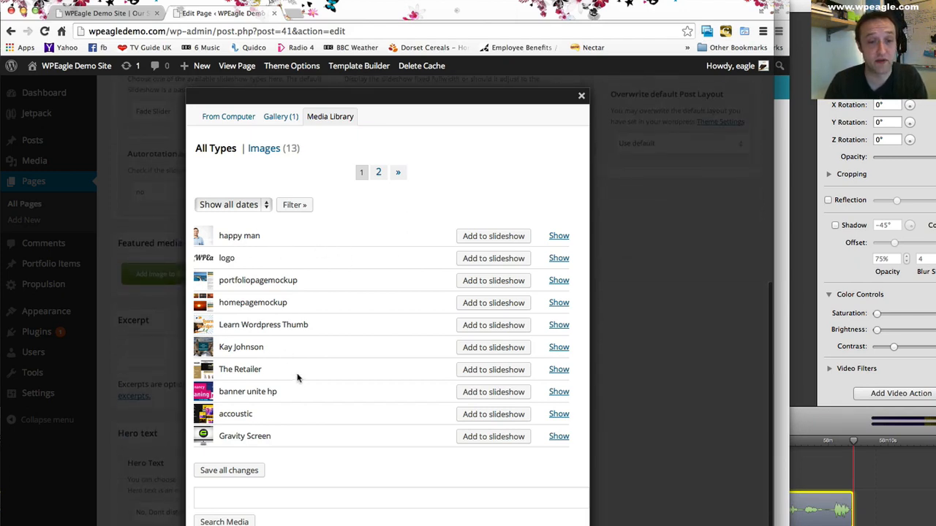
{"action": "left_click", "coordinate": [497, 237]}
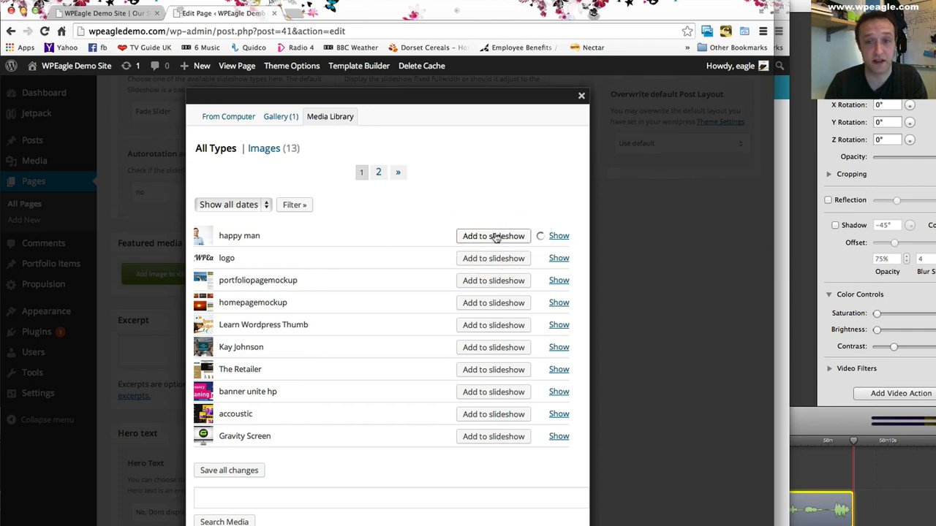
{"action": "left_click", "coordinate": [582, 96]}
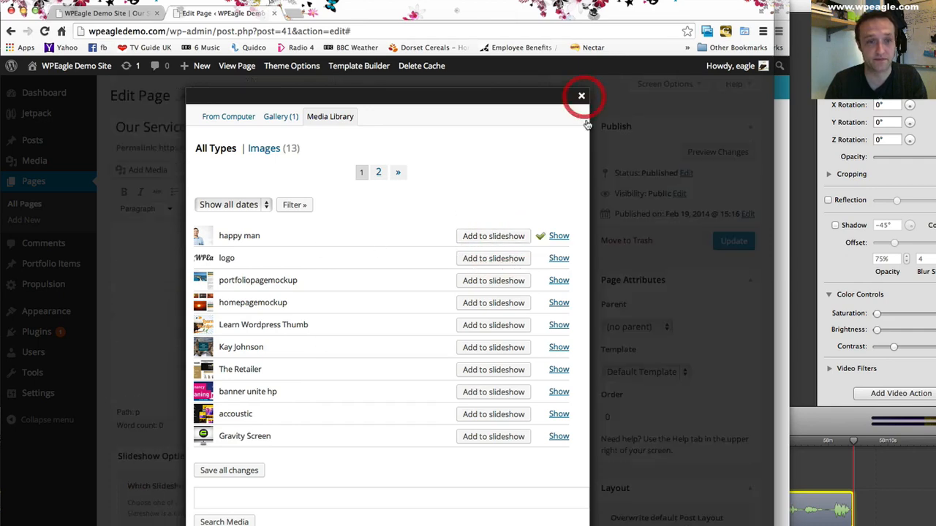
{"action": "scroll", "coordinate": [365, 241], "scroll_direction": "down", "scroll_amount": 10}
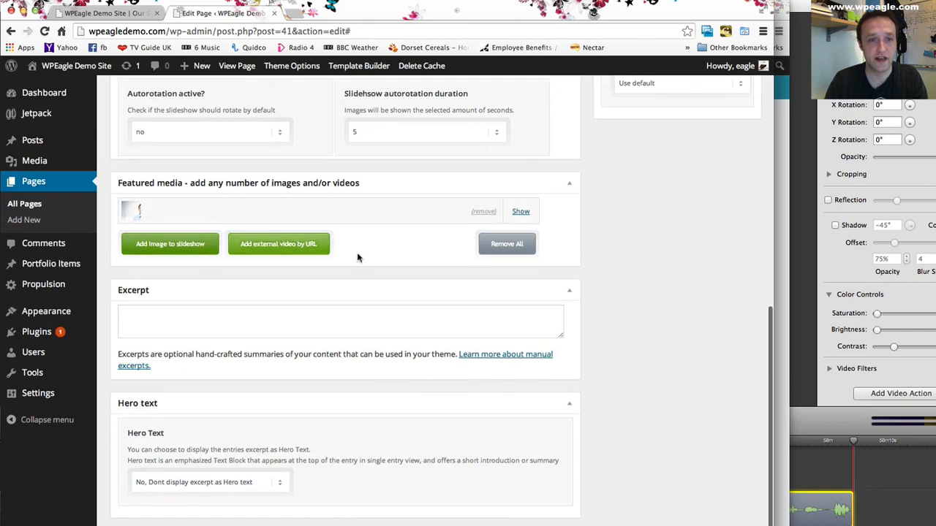
{"action": "scroll", "coordinate": [439, 263], "scroll_direction": "up", "scroll_amount": 10}
{"action": "scroll", "coordinate": [537, 267], "scroll_direction": "down", "scroll_amount": 10}
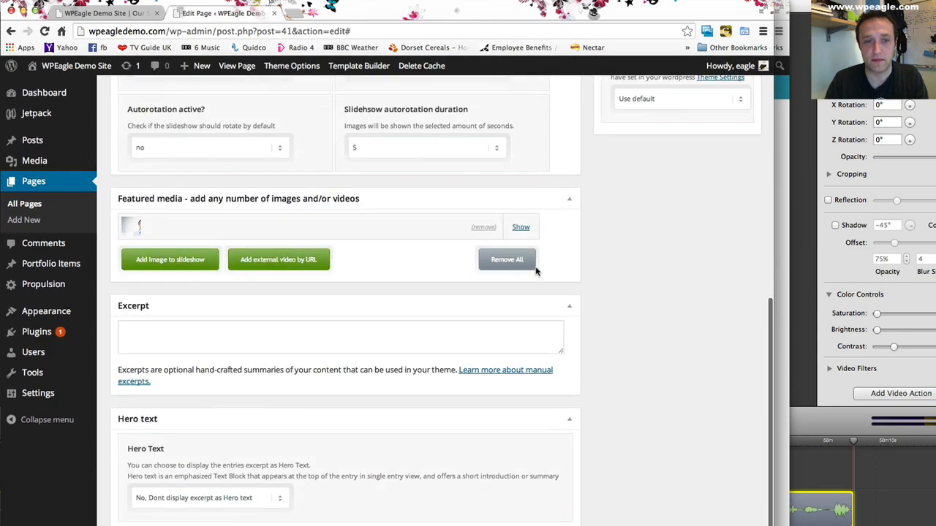
{"action": "scroll", "coordinate": [667, 165], "scroll_direction": "up", "scroll_amount": 10}
{"action": "left_click", "coordinate": [356, 275]}
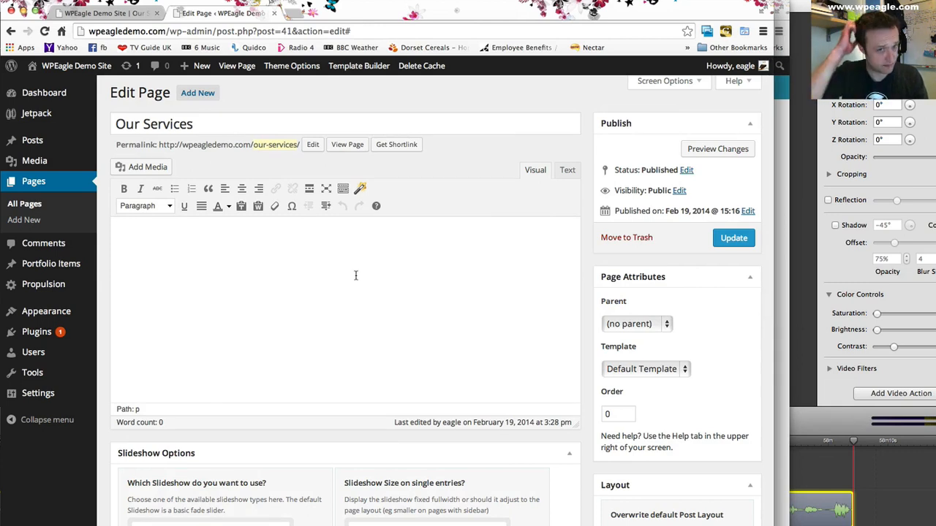
{"action": "type", "text": "We make a website for an interested"}
{"action": "key", "text": "ctrl+z"}
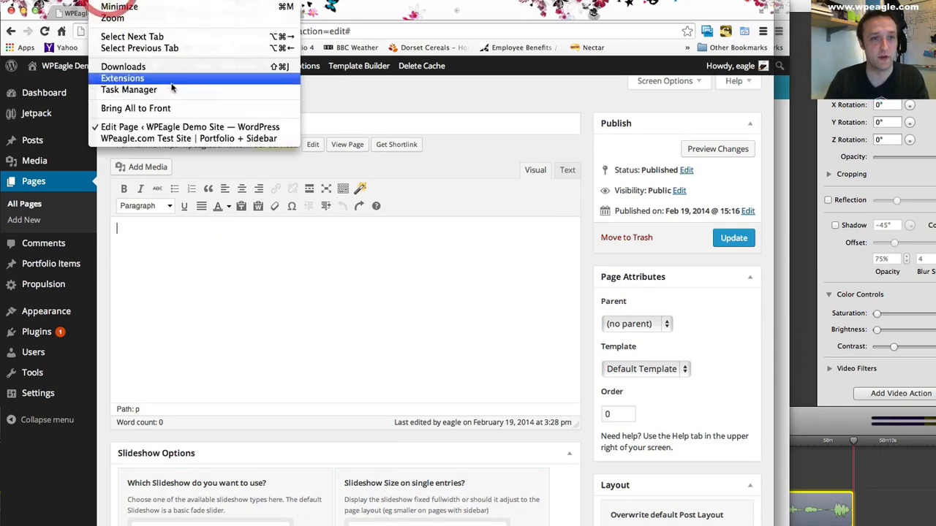
- Copy the generated Lorem Ipsum paragraphs from lipsum.com and paste them into the Our Services page's content
{"action": "left_click", "coordinate": [177, 138]}
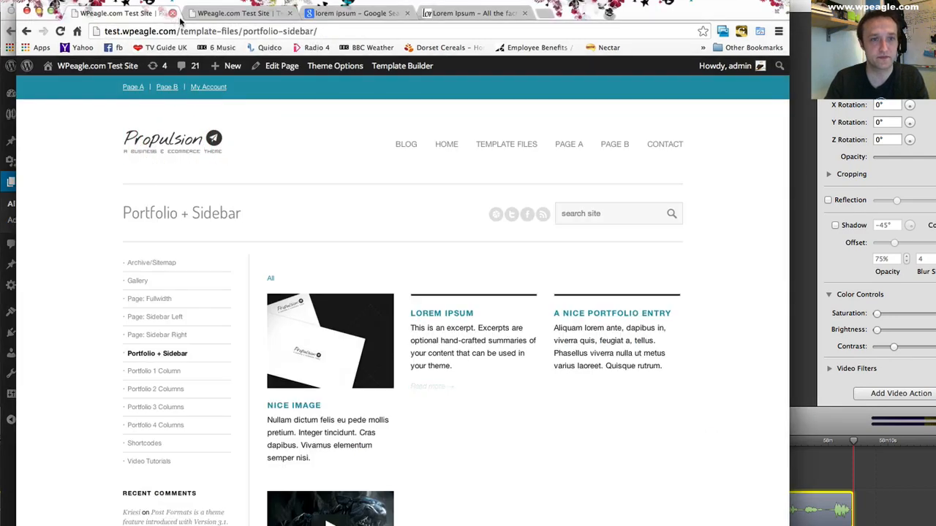
{"action": "left_click", "coordinate": [459, 14]}
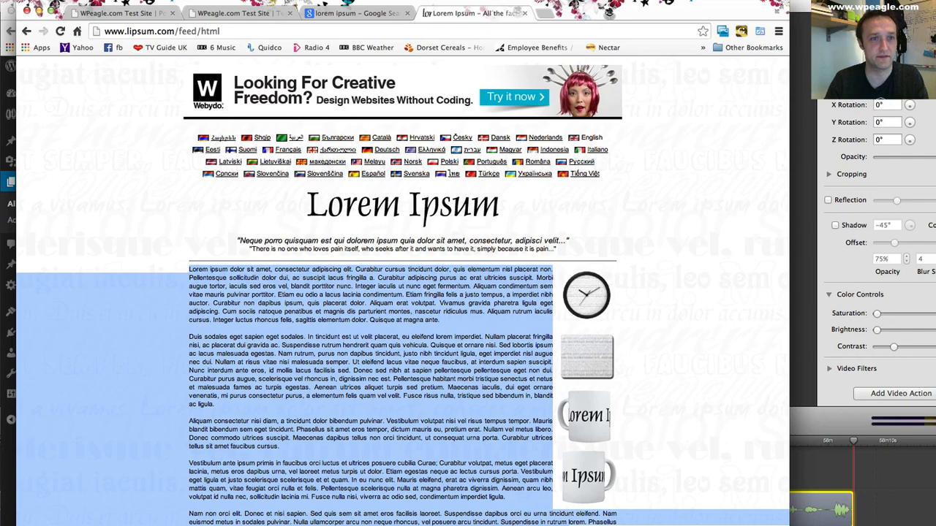
{"action": "left_click_drag", "start_coordinate": [111, 3], "coordinate": [192, 518]}
{"action": "left_click", "coordinate": [246, 284]}
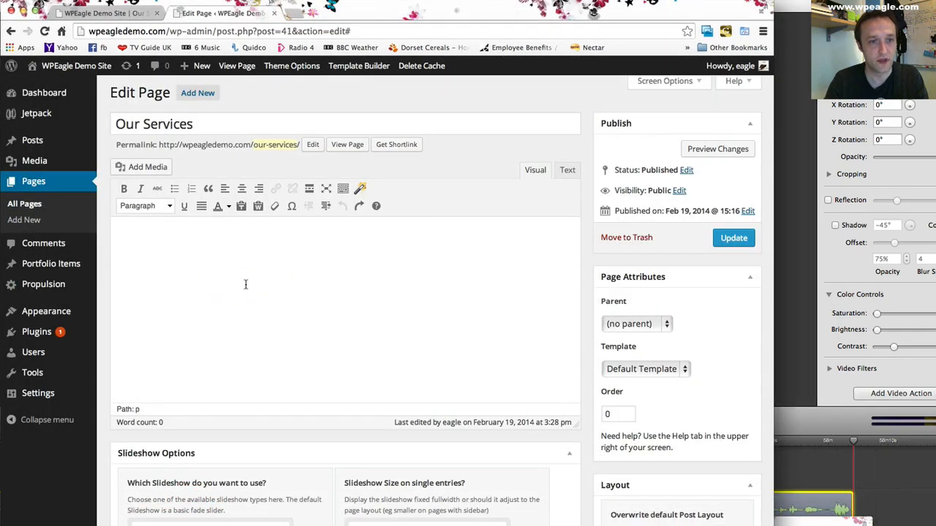
{"action": "key", "text": "super+v"}
{"action": "scroll", "coordinate": [294, 281], "scroll_direction": "up", "scroll_amount": 5}
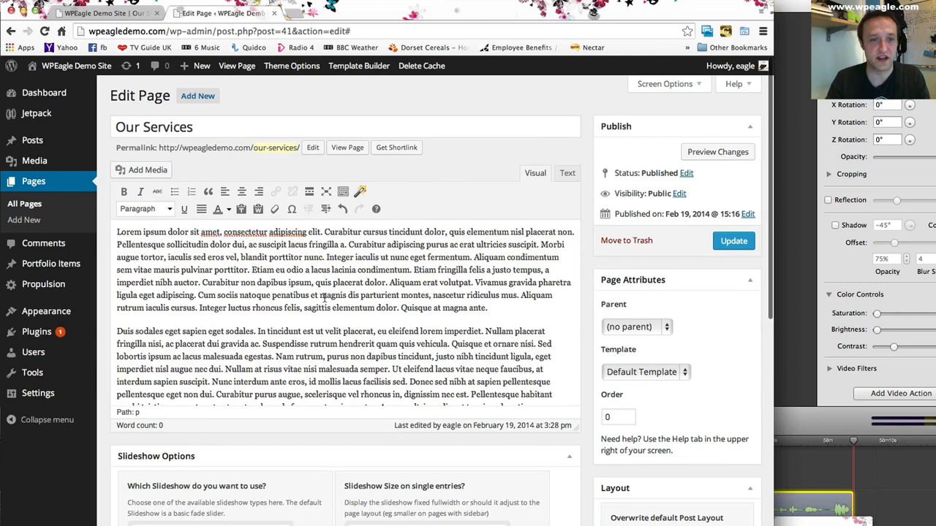
- Insert the Gravity Screen image before the second paragraph at Medium size (300 × 242), aligned left and with no link
{"action": "left_click", "coordinate": [115, 330]}
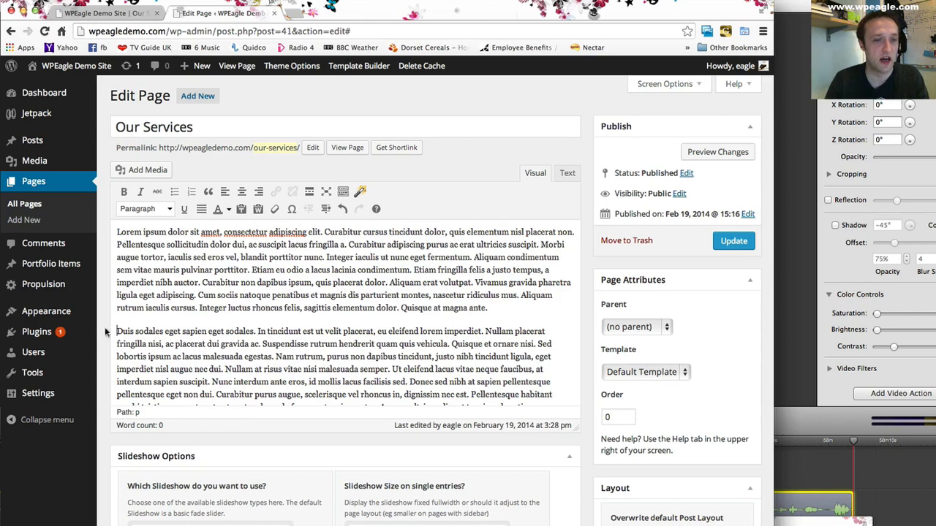
{"action": "left_click", "coordinate": [148, 169]}
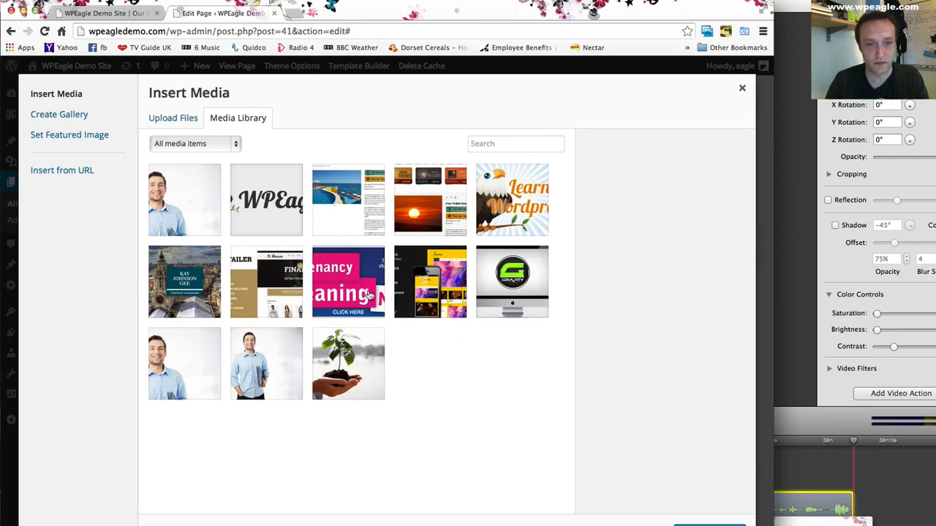
{"action": "left_click", "coordinate": [516, 287]}
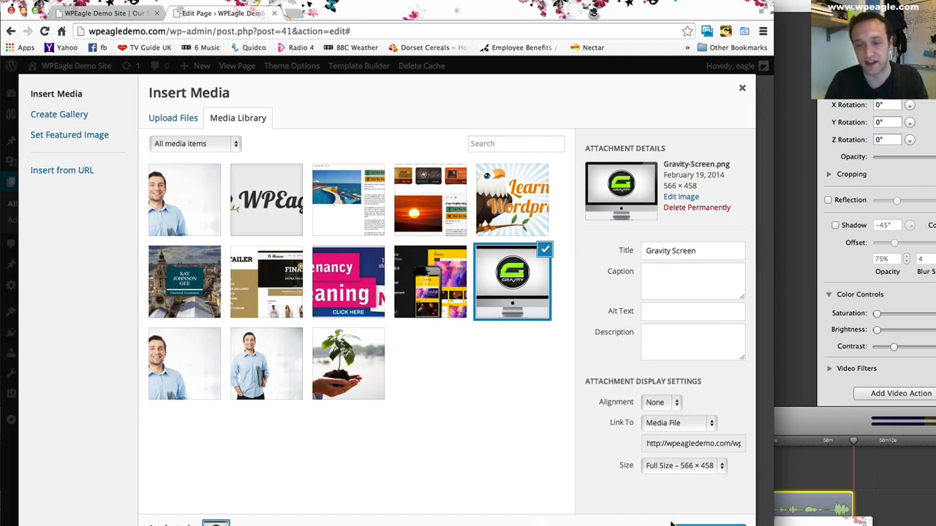
{"action": "left_click", "coordinate": [687, 469]}
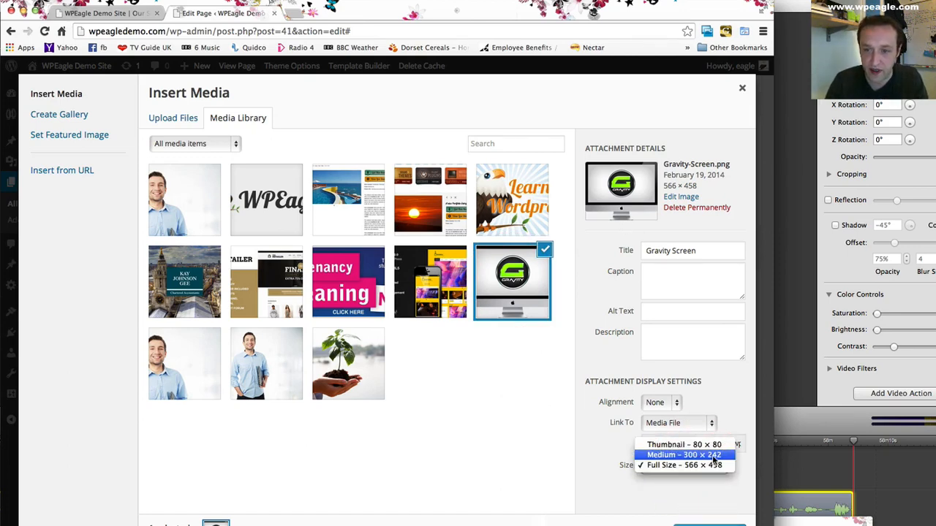
{"action": "left_click", "coordinate": [711, 454]}
{"action": "left_click", "coordinate": [666, 402]}
{"action": "left_click", "coordinate": [658, 370]}
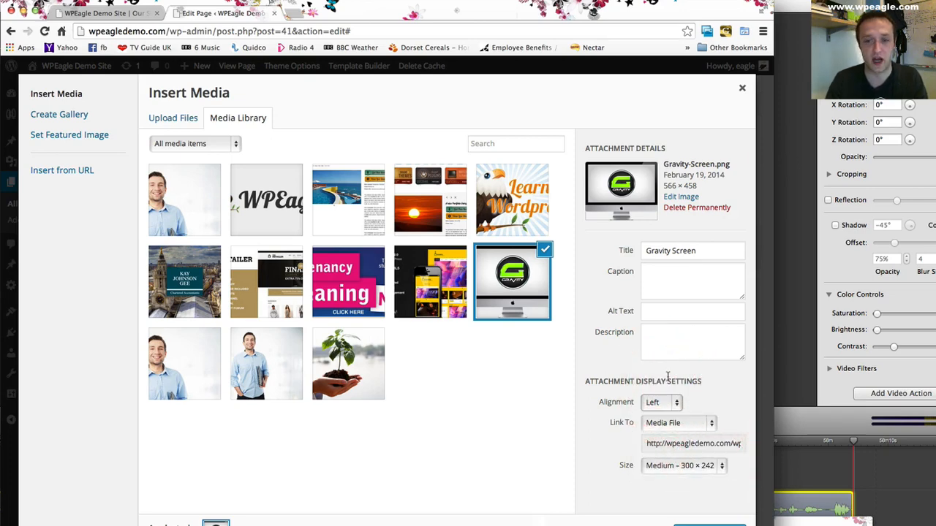
{"action": "left_click", "coordinate": [663, 403]}
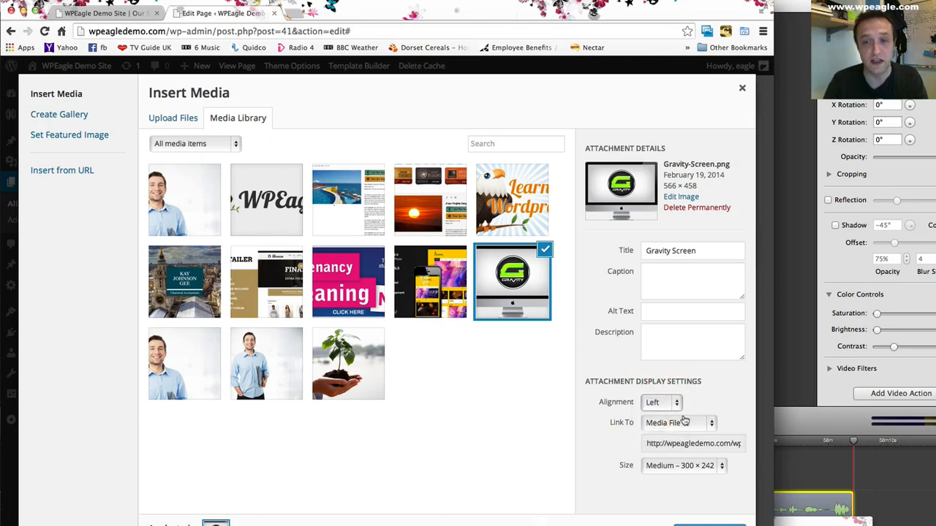
{"action": "left_click", "coordinate": [679, 424]}
{"action": "left_click", "coordinate": [677, 454]}
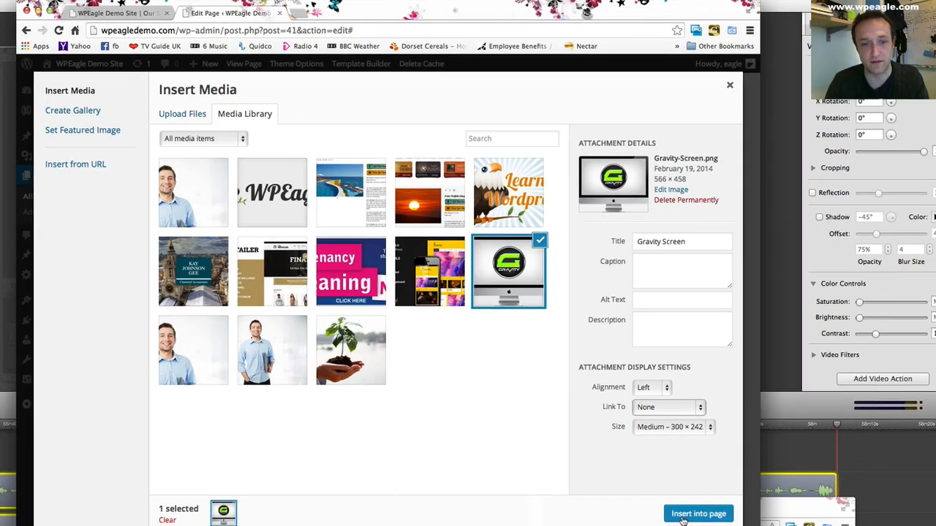
{"action": "left_click", "coordinate": [682, 515]}
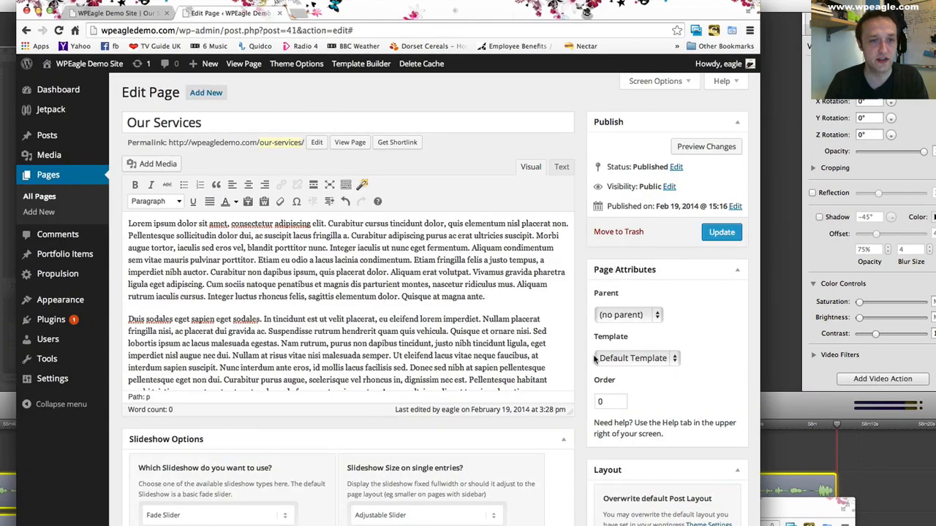
- Update the Our Services page, and reload its live version to check the slideshow image, text and inserted image
{"action": "left_click", "coordinate": [722, 234]}
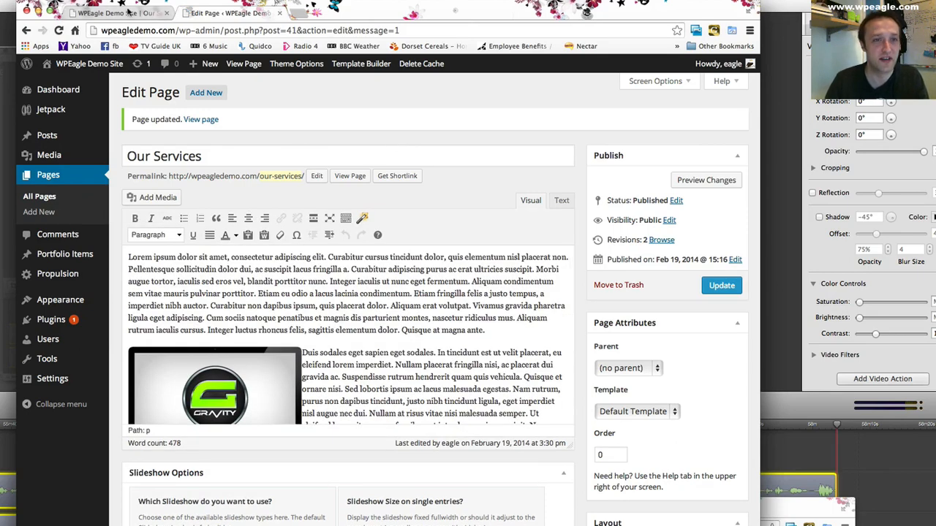
{"action": "scroll", "coordinate": [277, 293], "scroll_direction": "down", "scroll_amount": 2}
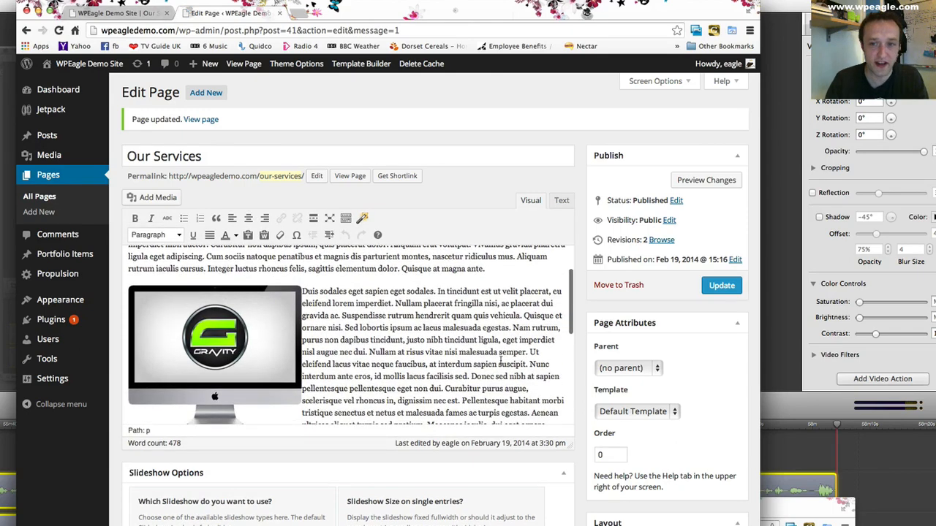
{"action": "left_click", "coordinate": [121, 13]}
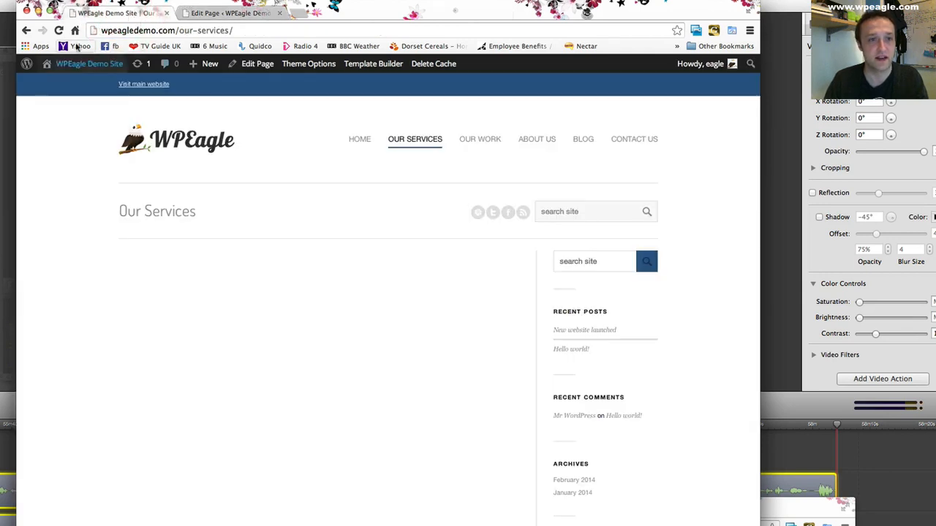
{"action": "left_click", "coordinate": [59, 31]}
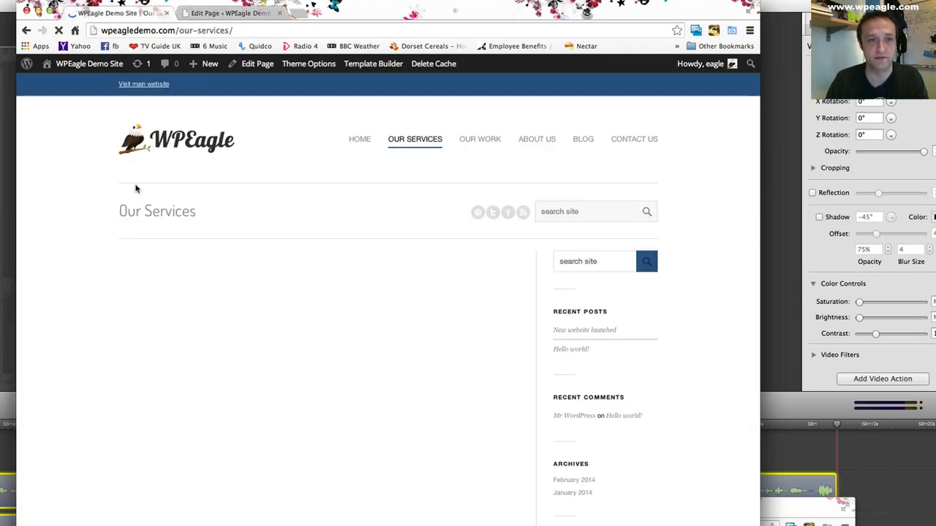
{"action": "scroll", "coordinate": [232, 177], "scroll_direction": "down", "scroll_amount": 1}
{"action": "scroll", "coordinate": [310, 278], "scroll_direction": "down", "scroll_amount": 5}
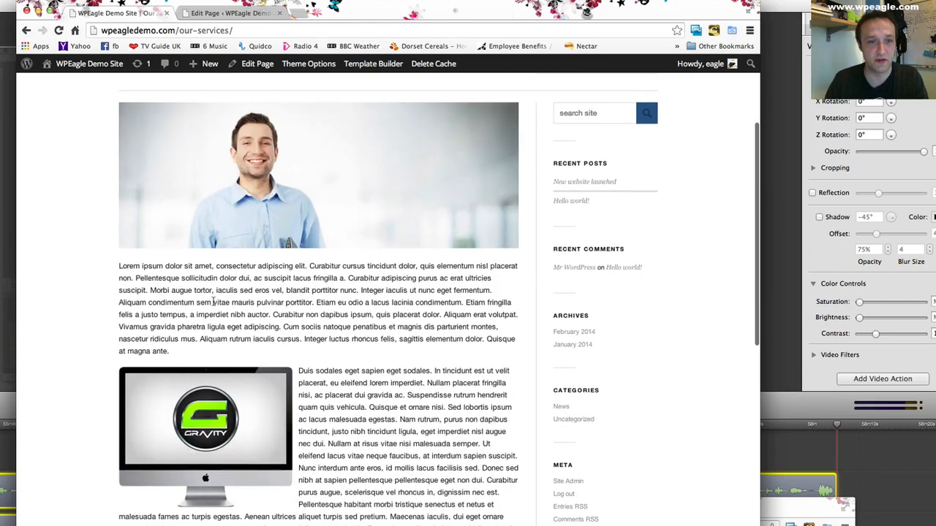
{"action": "scroll", "coordinate": [315, 320], "scroll_direction": "down", "scroll_amount": 5}
{"action": "scroll", "coordinate": [350, 319], "scroll_direction": "up", "scroll_amount": 10}
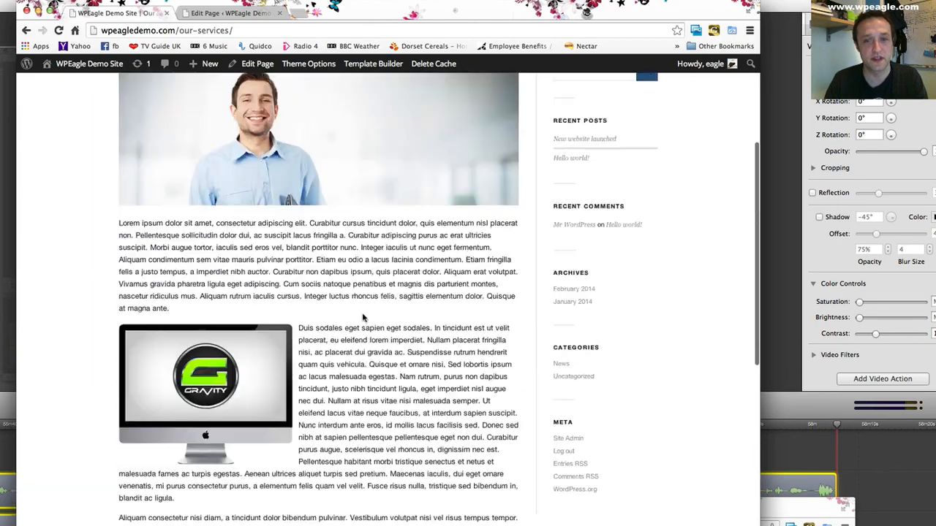
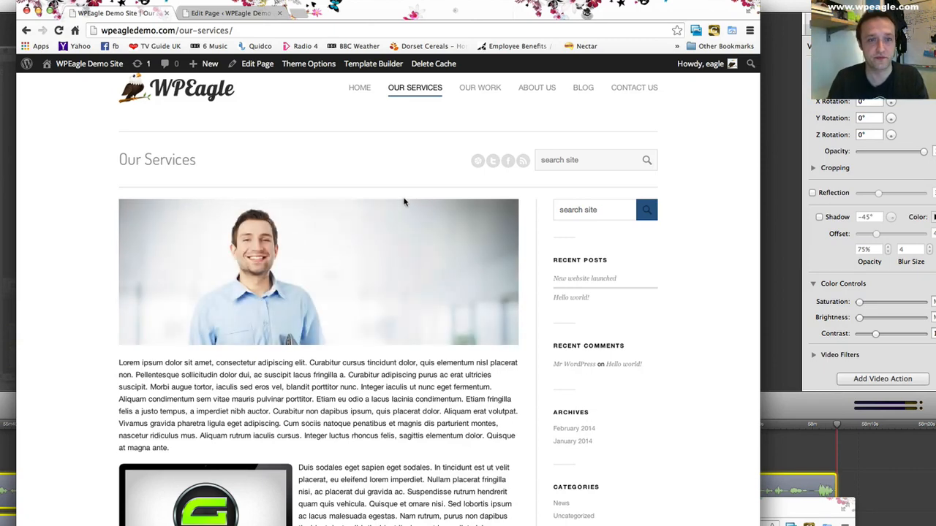
- Leave the live Our Services page and open the Our Work page for editing from the list of all pages
{"action": "scroll", "coordinate": [406, 203], "scroll_direction": "up", "scroll_amount": 2}
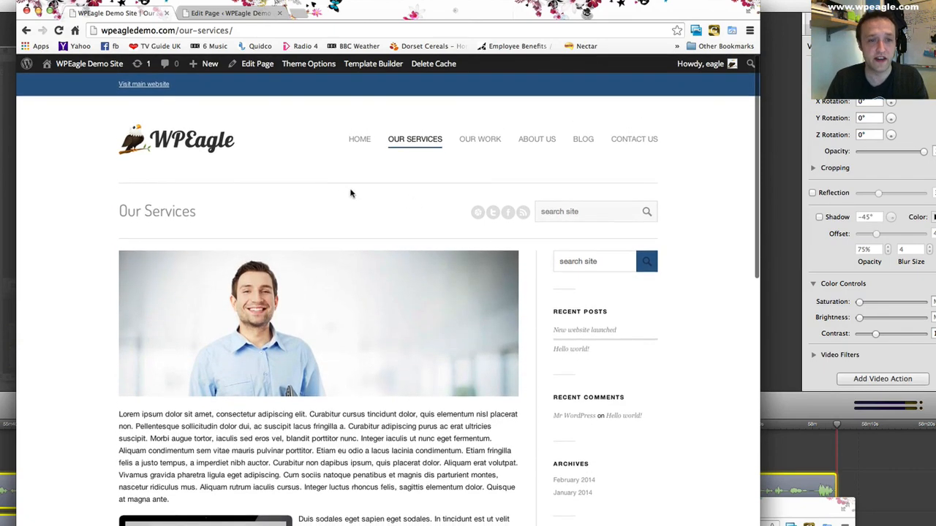
{"action": "left_click", "coordinate": [249, 12]}
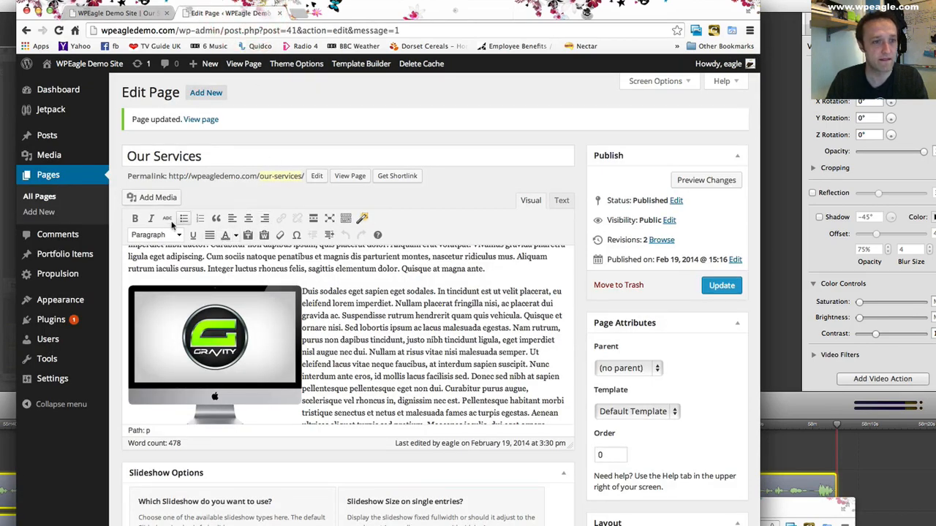
{"action": "left_click", "coordinate": [78, 200]}
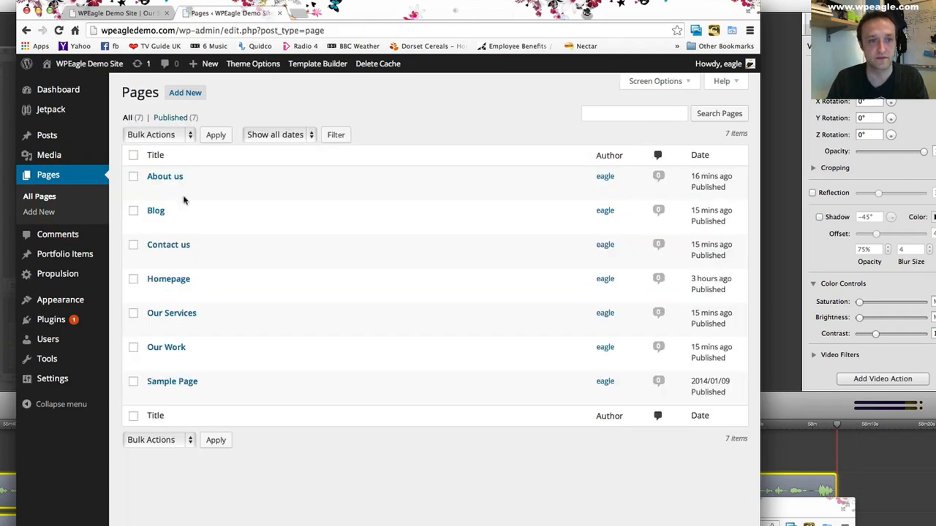
{"action": "left_click", "coordinate": [164, 349]}
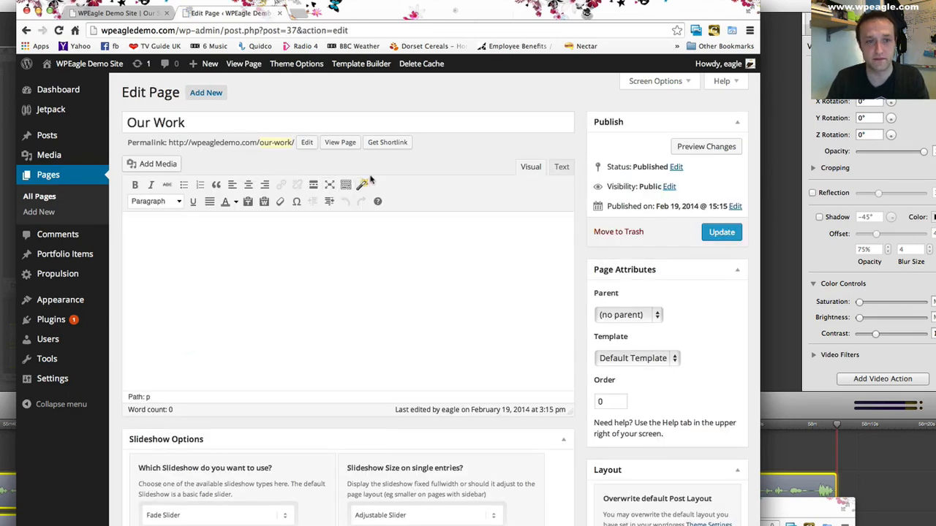
{"action": "left_click", "coordinate": [317, 247]}
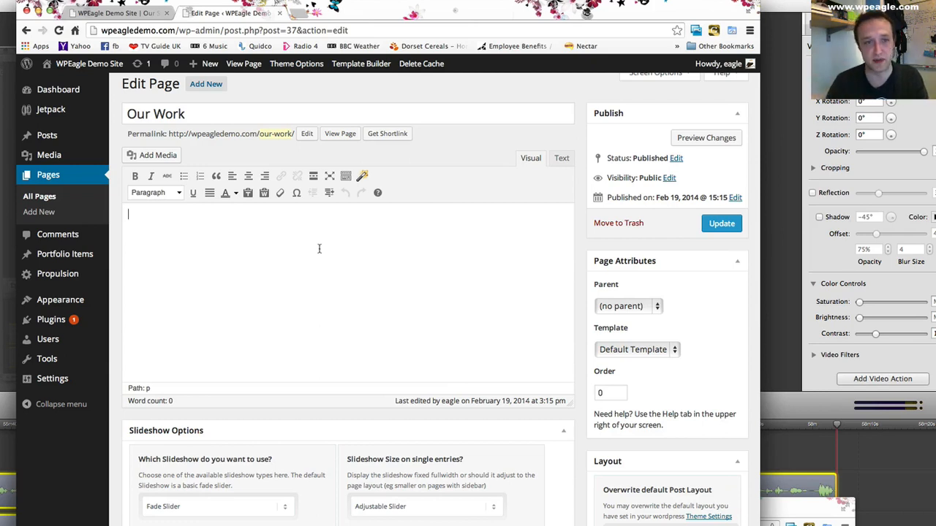
{"action": "scroll", "coordinate": [439, 219], "scroll_direction": "down", "scroll_amount": 5}
{"action": "scroll", "coordinate": [429, 225], "scroll_direction": "up", "scroll_amount": 6}
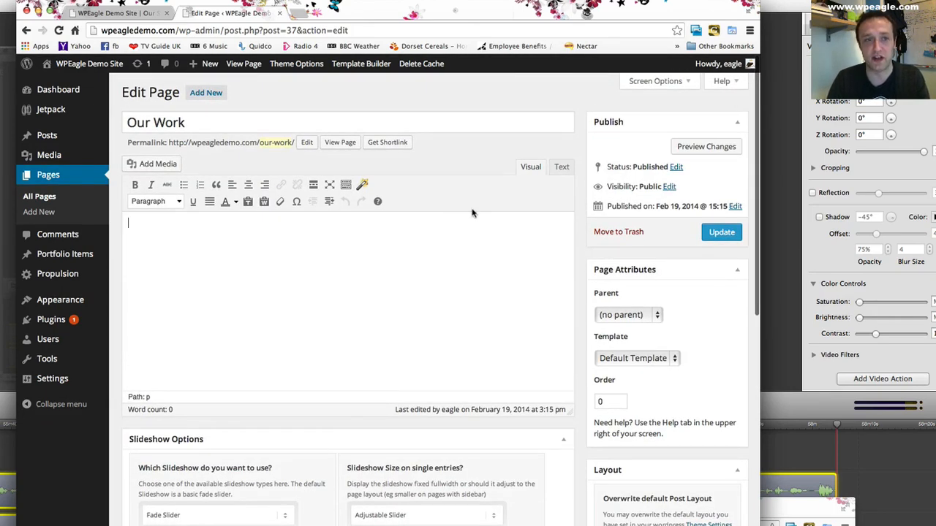
- Set the Our Work page's layout override to Dynamic Template and go from there to the Template Builder
{"action": "scroll", "coordinate": [366, 220], "scroll_direction": "down", "scroll_amount": 3}
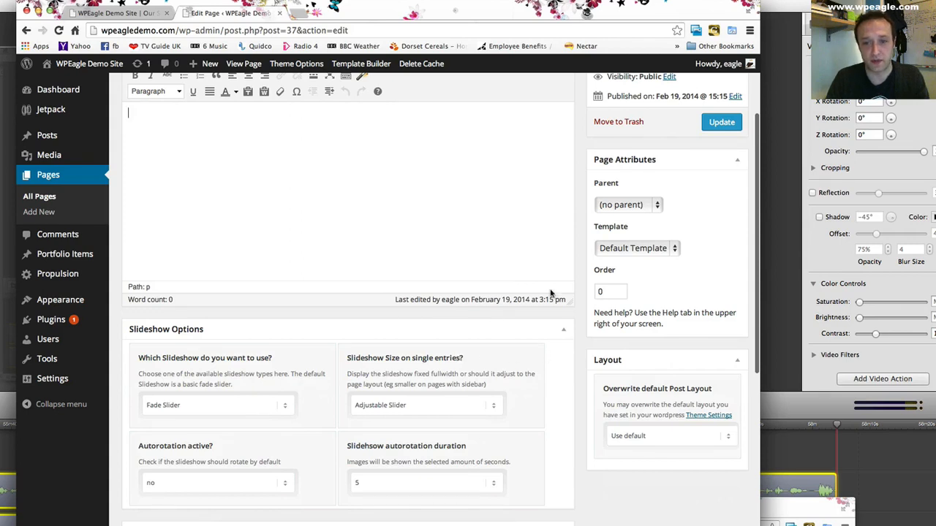
{"action": "left_click", "coordinate": [654, 436]}
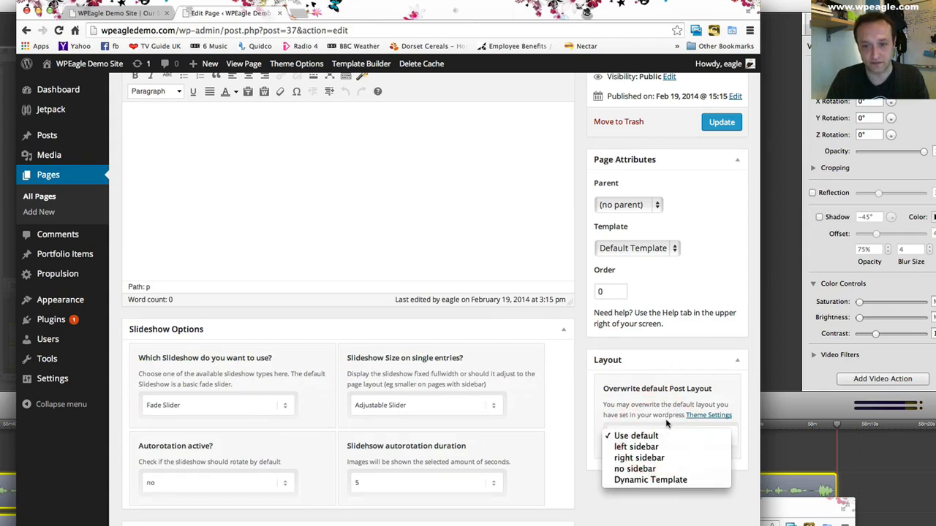
{"action": "left_click", "coordinate": [665, 480]}
{"action": "scroll", "coordinate": [692, 485], "scroll_direction": "down", "scroll_amount": 2}
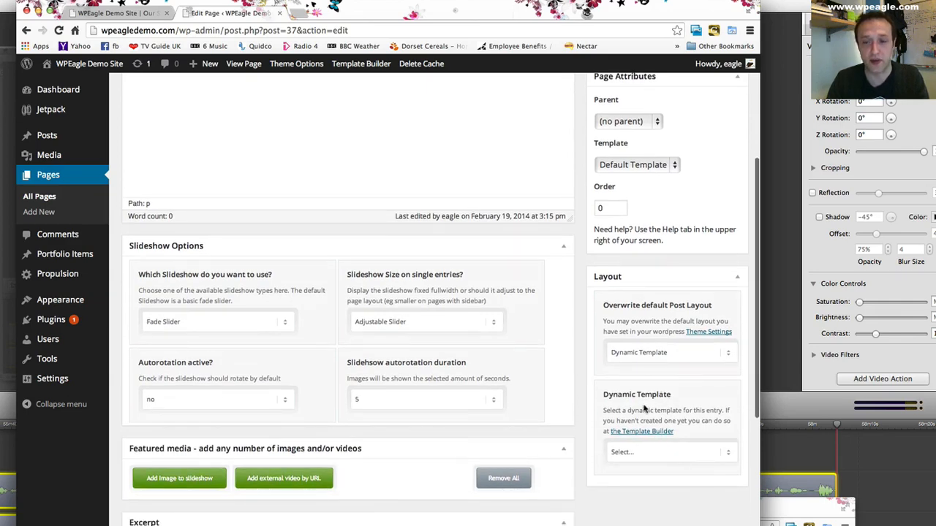
{"action": "left_click", "coordinate": [630, 433]}
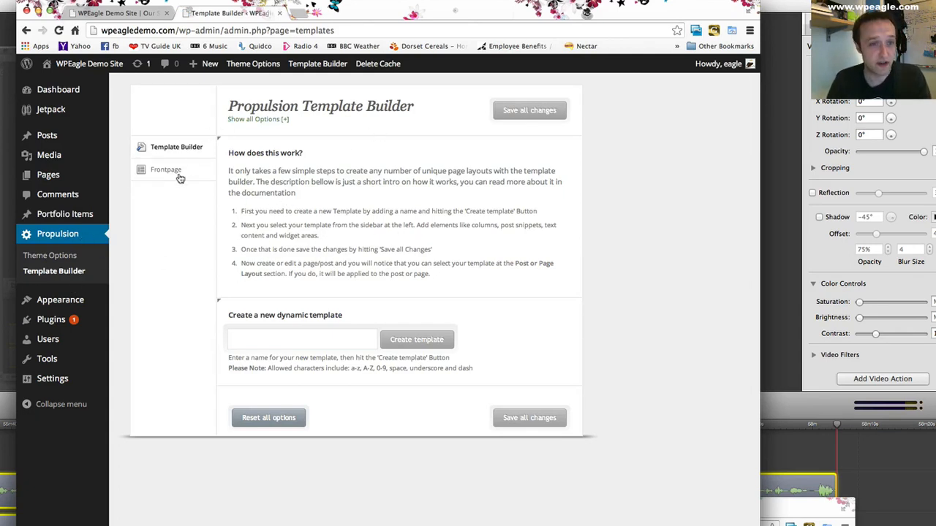
- Create a new dynamic template named "Our Work"
{"action": "left_click", "coordinate": [307, 337]}
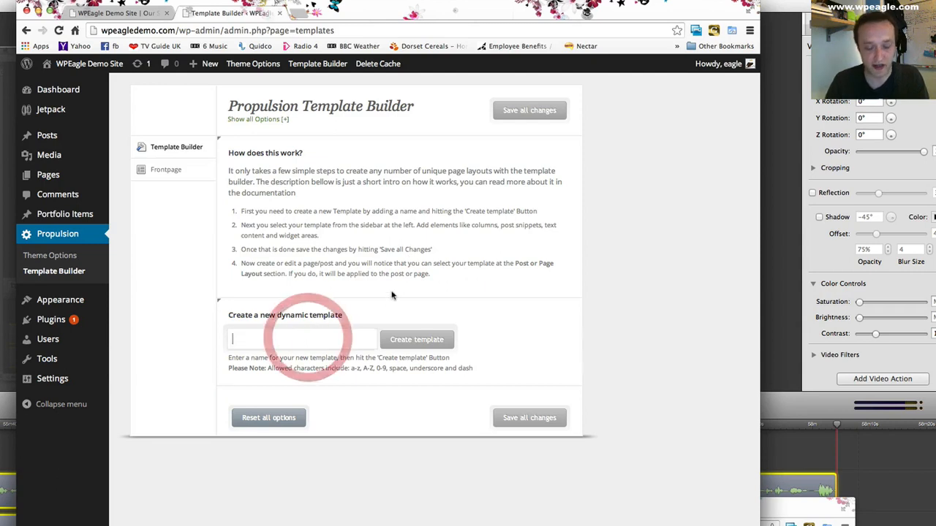
{"action": "type", "text": "Our Work"}
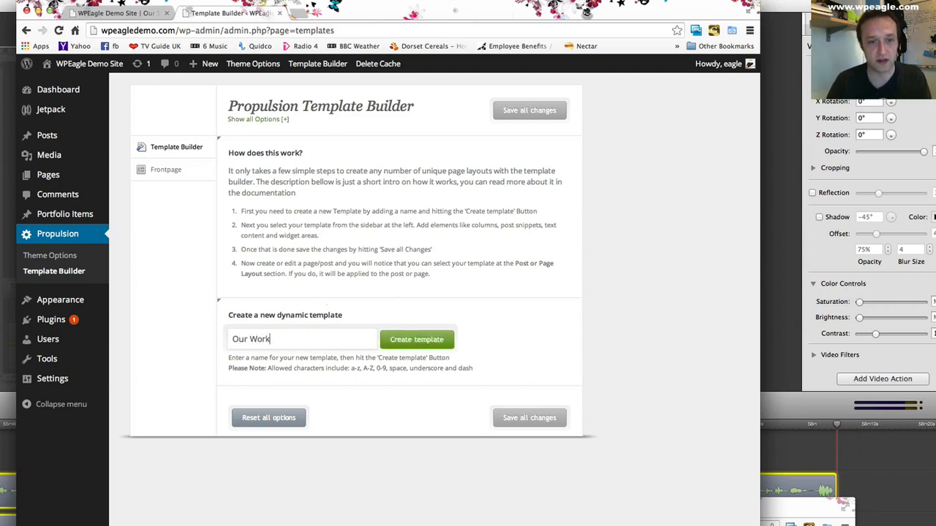
{"action": "left_click", "coordinate": [438, 340]}
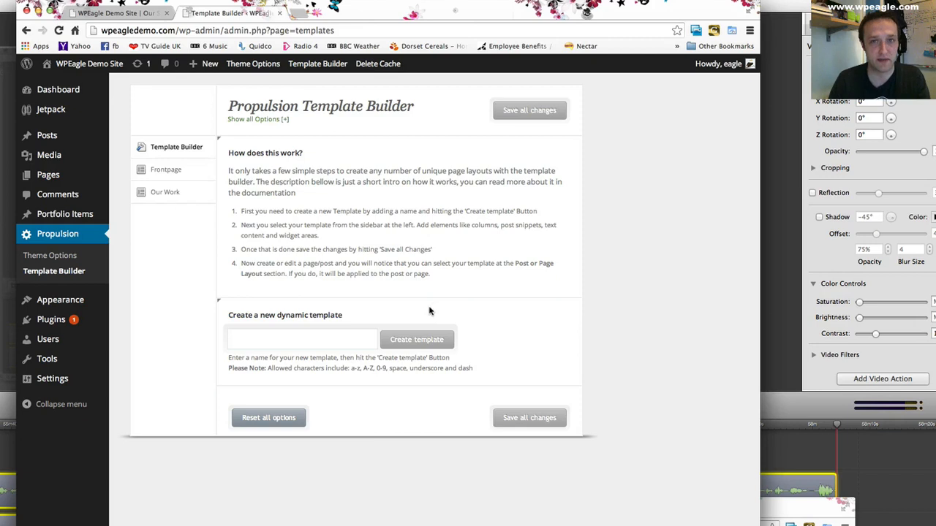
- Add a Portfolio element to the Our Work dynamic template
{"action": "left_click", "coordinate": [167, 192]}
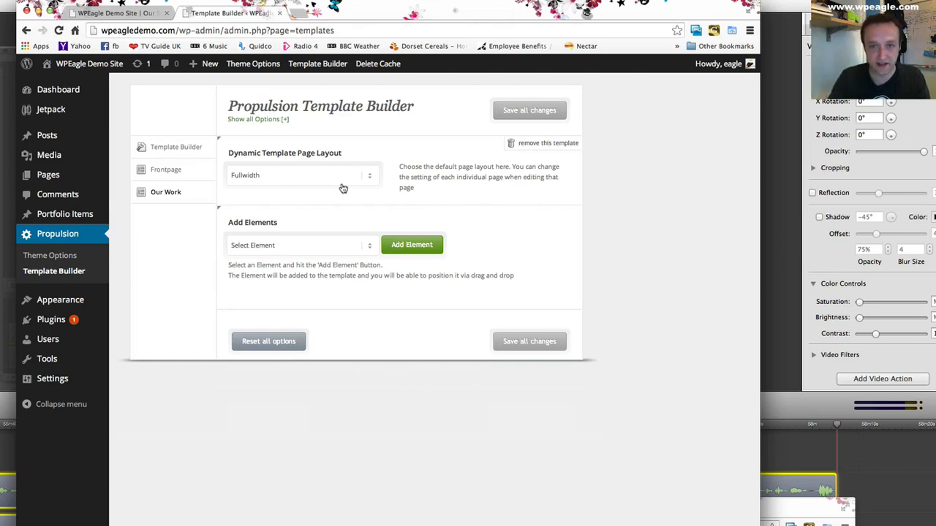
{"action": "left_click", "coordinate": [301, 244]}
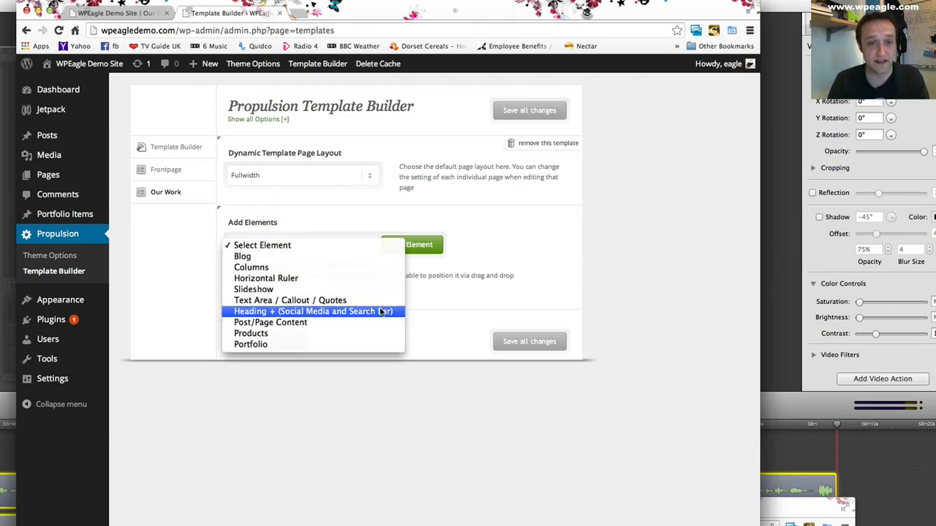
{"action": "left_click", "coordinate": [308, 345]}
{"action": "left_click", "coordinate": [431, 246]}
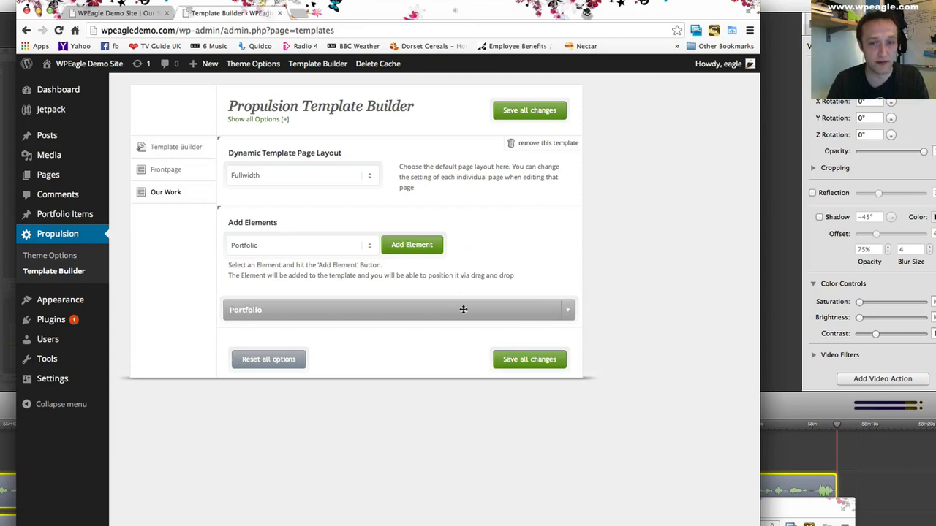
- Set the Portfolio element to 3 columns and save all changes to the template
{"action": "left_click", "coordinate": [570, 313]}
{"action": "scroll", "coordinate": [389, 416], "scroll_direction": "down", "scroll_amount": 3}
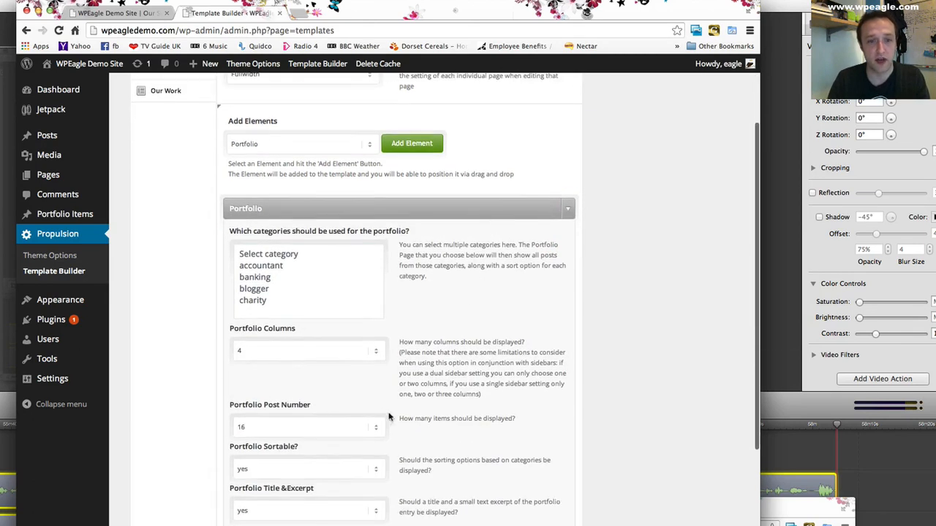
{"action": "left_click", "coordinate": [339, 357]}
{"action": "left_click", "coordinate": [337, 339]}
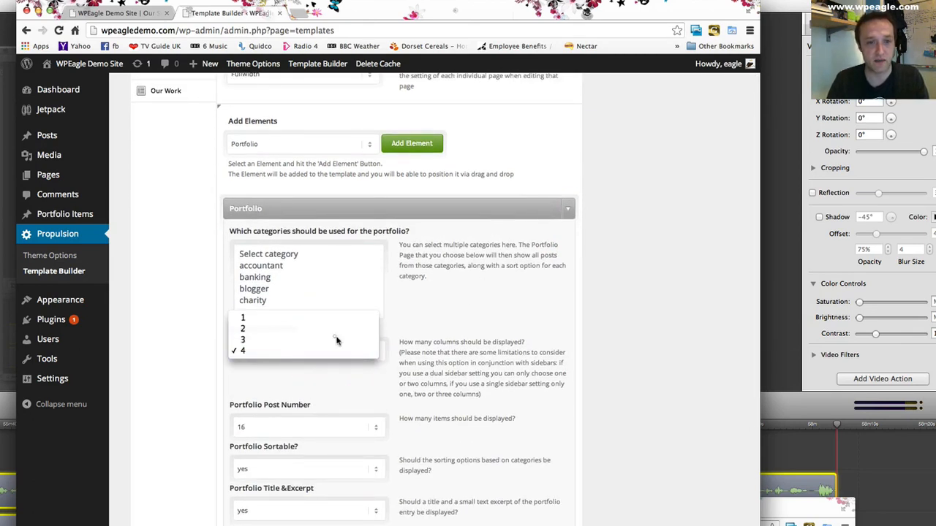
{"action": "scroll", "coordinate": [325, 321], "scroll_direction": "down", "scroll_amount": 2}
{"action": "scroll", "coordinate": [321, 317], "scroll_direction": "down", "scroll_amount": 1}
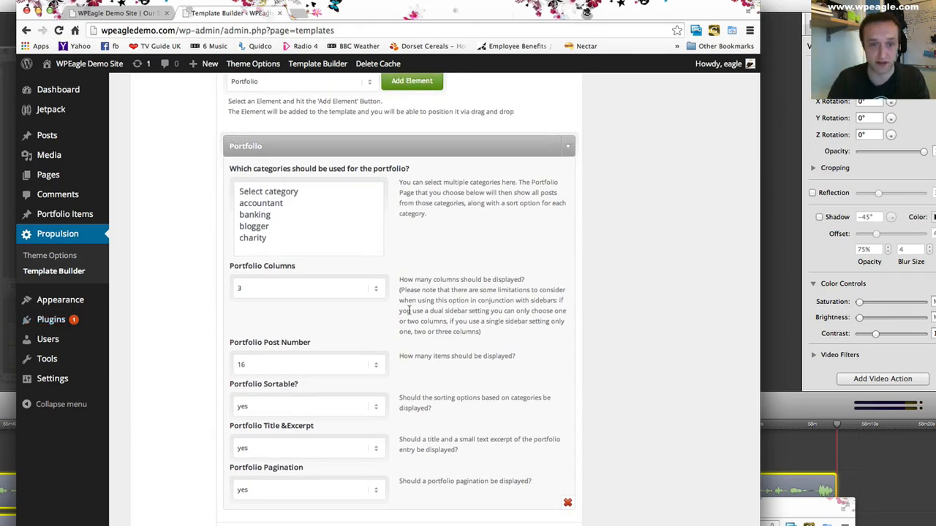
{"action": "scroll", "coordinate": [410, 311], "scroll_direction": "down", "scroll_amount": 3}
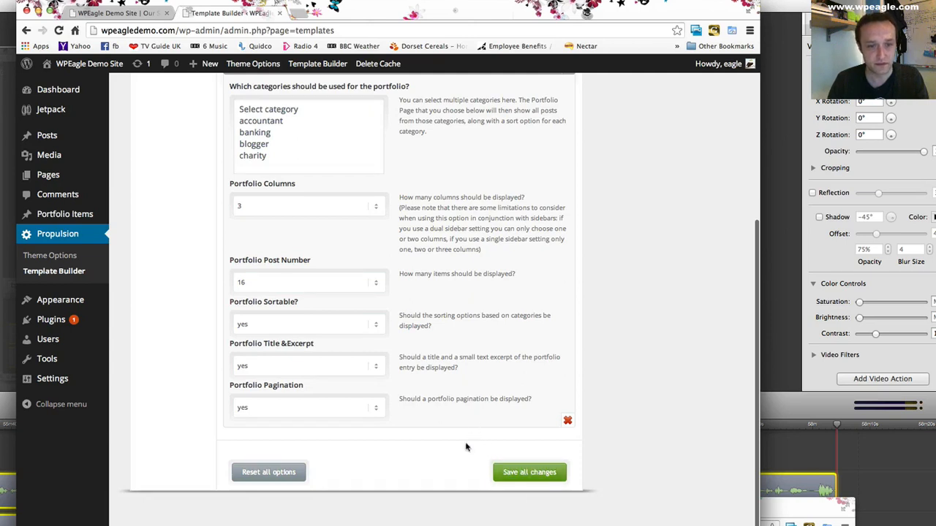
{"action": "left_click", "coordinate": [545, 481]}
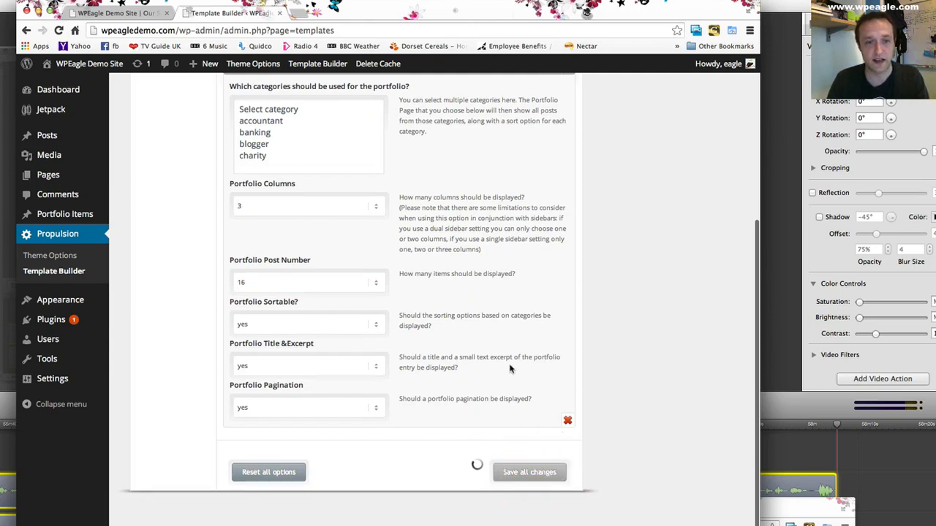
- Reopen the Our Work page, set its layout to Dynamic Template using the Our Work template, and update the page
{"action": "mouse_move", "coordinate": [88, 175]}
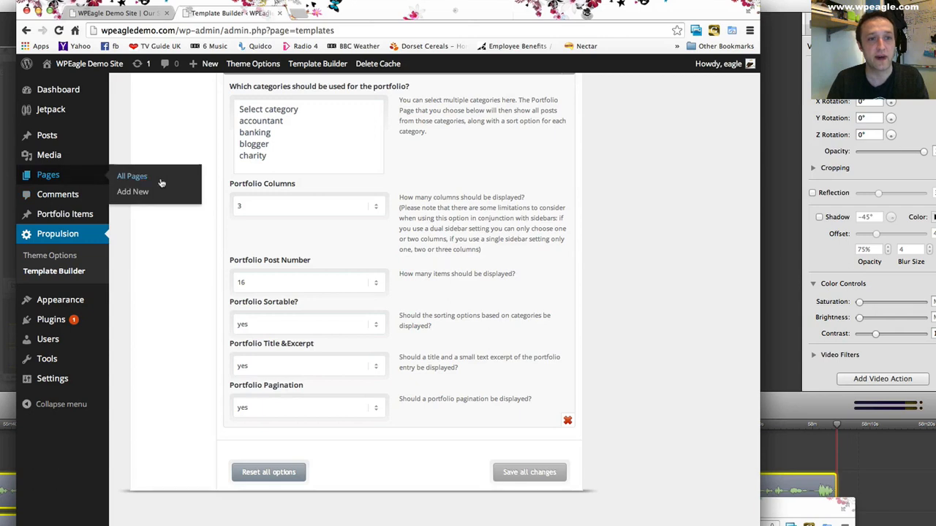
{"action": "left_click", "coordinate": [161, 181]}
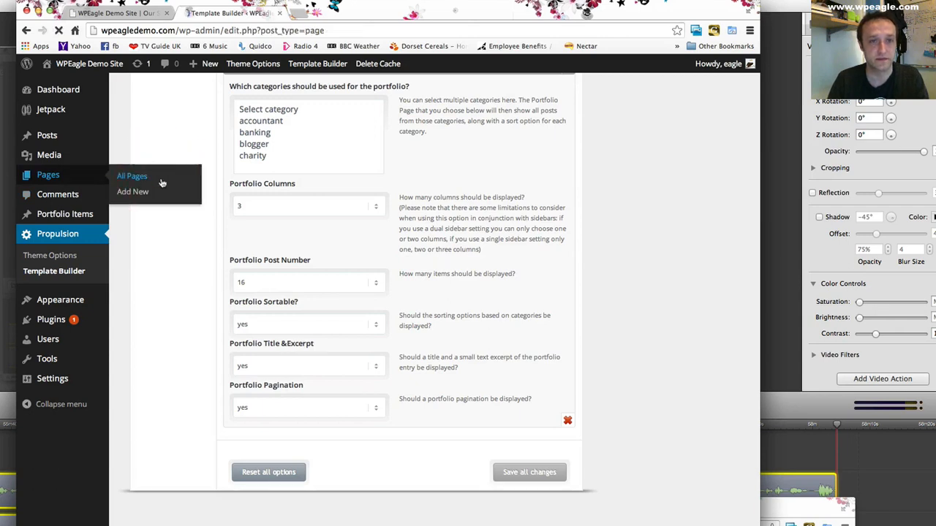
{"action": "left_click", "coordinate": [161, 348]}
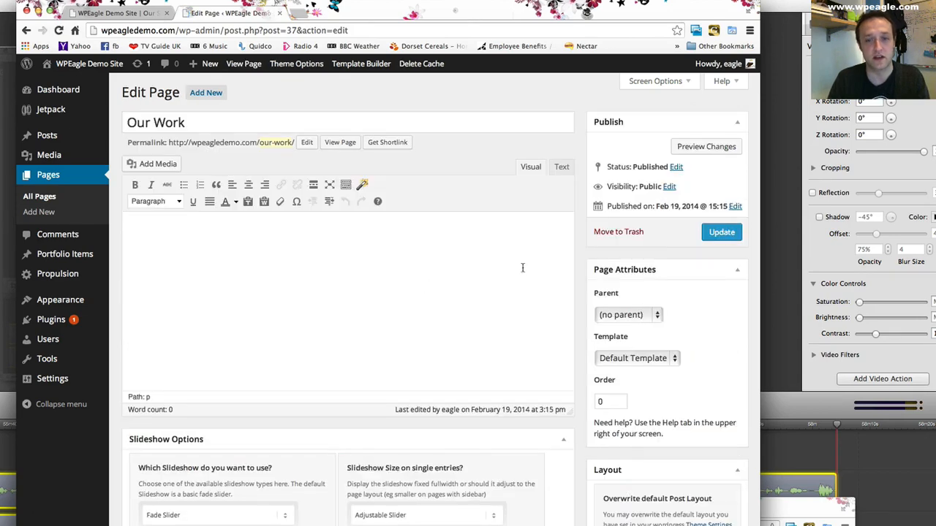
{"action": "scroll", "coordinate": [655, 263], "scroll_direction": "down", "scroll_amount": 5}
{"action": "left_click", "coordinate": [660, 340]}
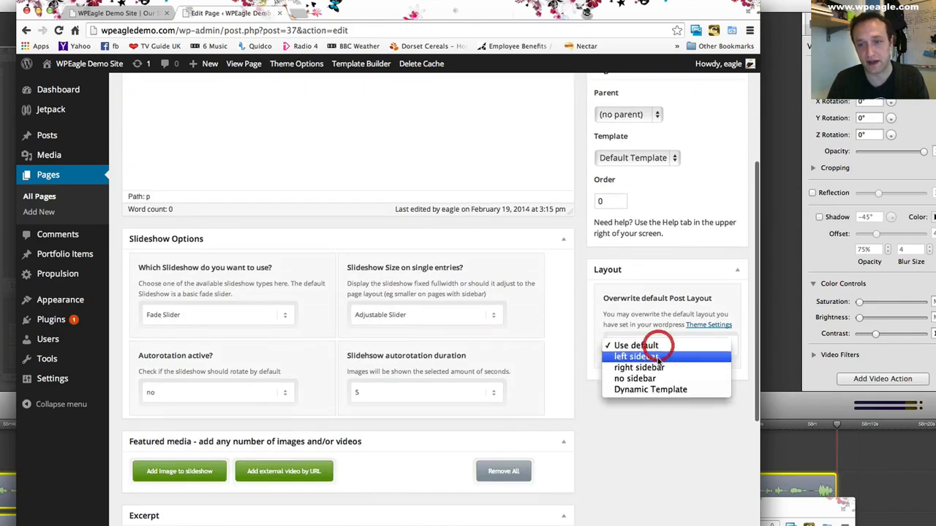
{"action": "left_click", "coordinate": [661, 388]}
{"action": "left_click", "coordinate": [677, 442]}
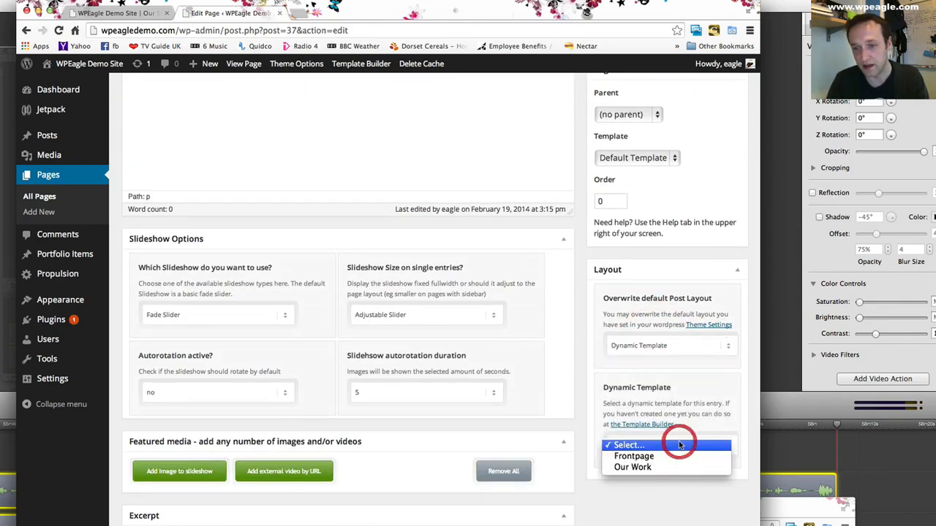
{"action": "left_click", "coordinate": [665, 468]}
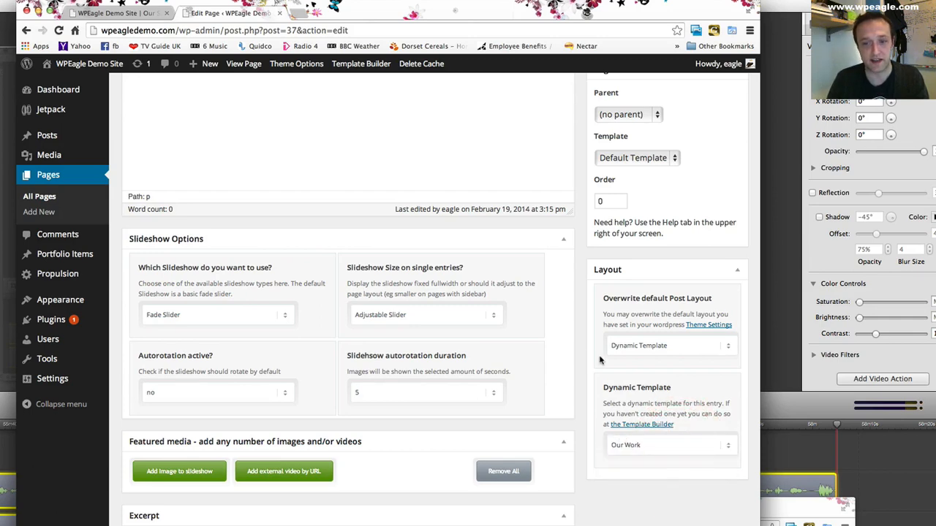
{"action": "scroll", "coordinate": [697, 257], "scroll_direction": "up", "scroll_amount": 5}
{"action": "left_click", "coordinate": [720, 233]}
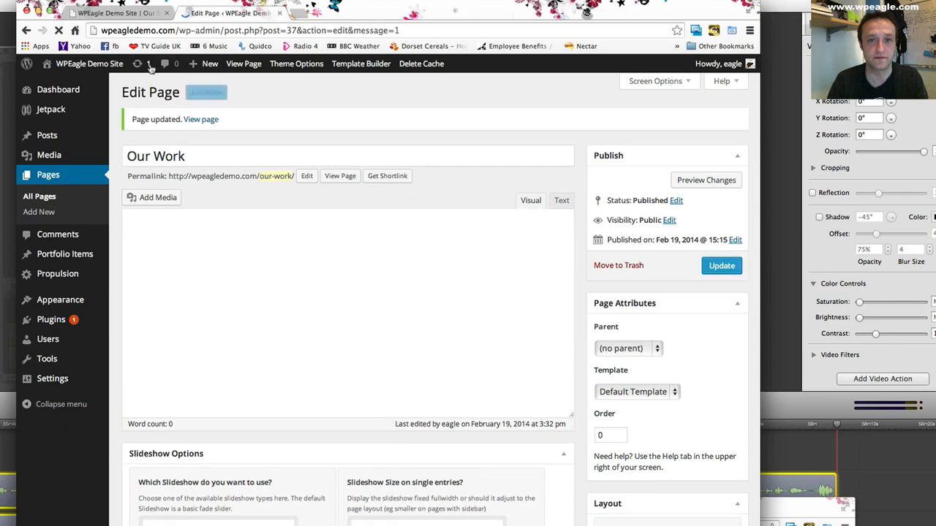
- View the live Our Work page and check the portfolio grid and its category filters
{"action": "left_click", "coordinate": [124, 14]}
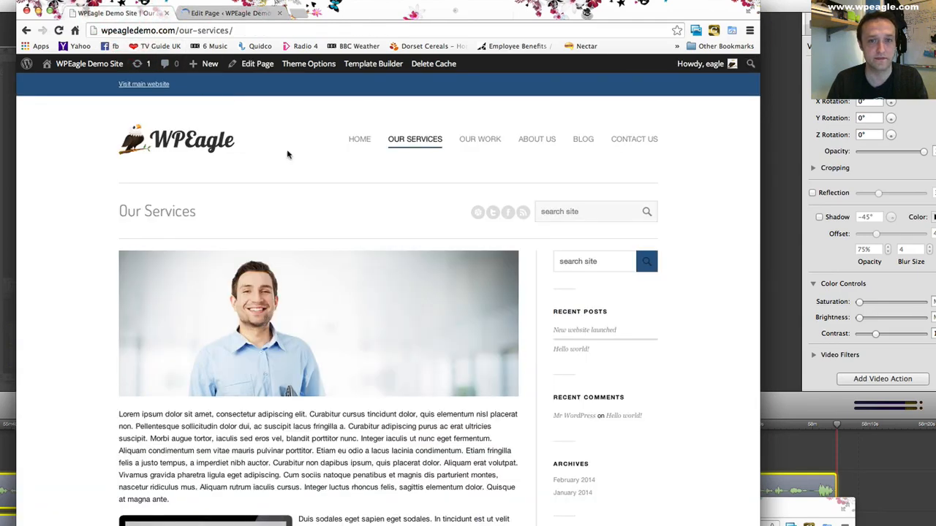
{"action": "left_click", "coordinate": [483, 140]}
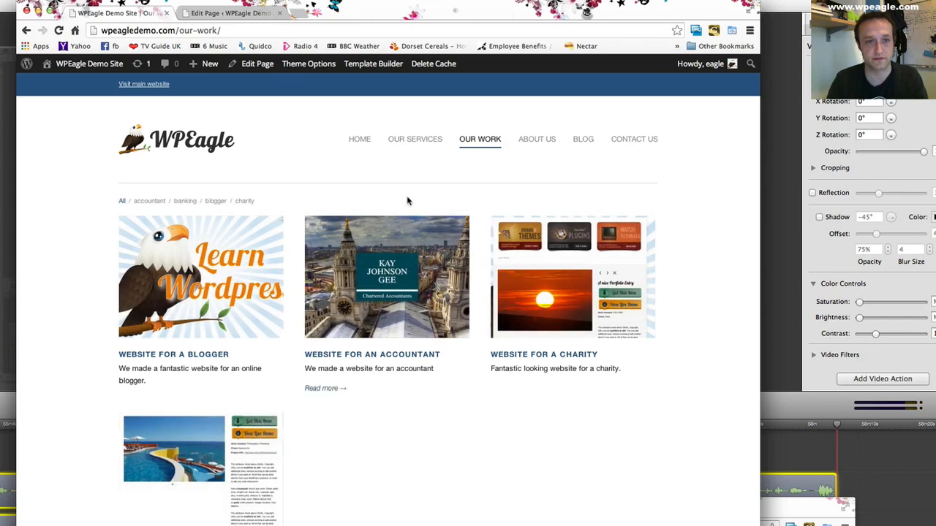
{"action": "scroll", "coordinate": [385, 174], "scroll_direction": "down", "scroll_amount": 1}
{"action": "scroll", "coordinate": [384, 173], "scroll_direction": "down", "scroll_amount": 2}
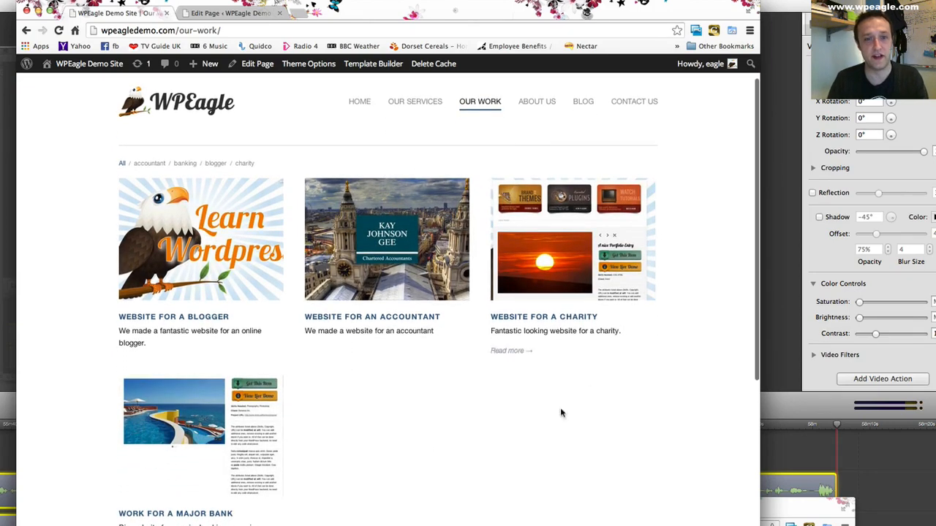
{"action": "scroll", "coordinate": [539, 437], "scroll_direction": "up", "scroll_amount": 2}
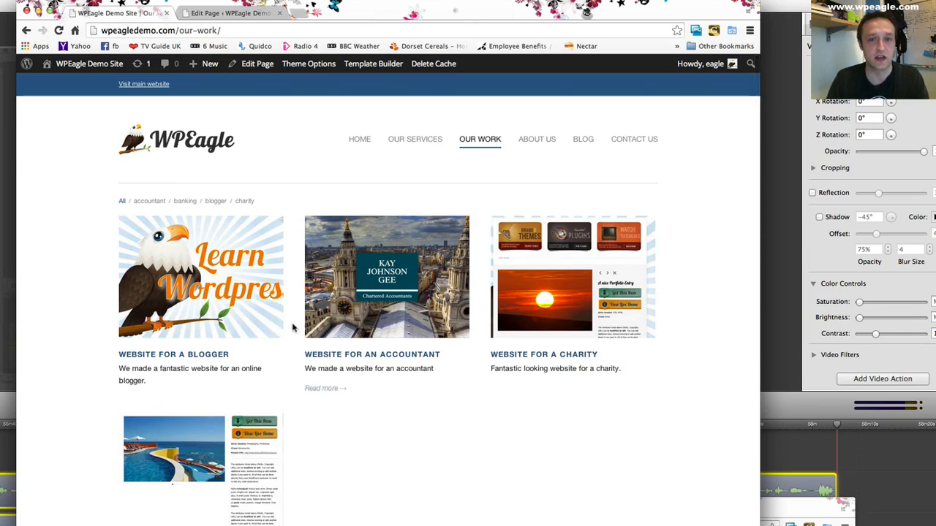
{"action": "scroll", "coordinate": [452, 439], "scroll_direction": "down", "scroll_amount": 5}
{"action": "scroll", "coordinate": [448, 438], "scroll_direction": "up", "scroll_amount": 5}
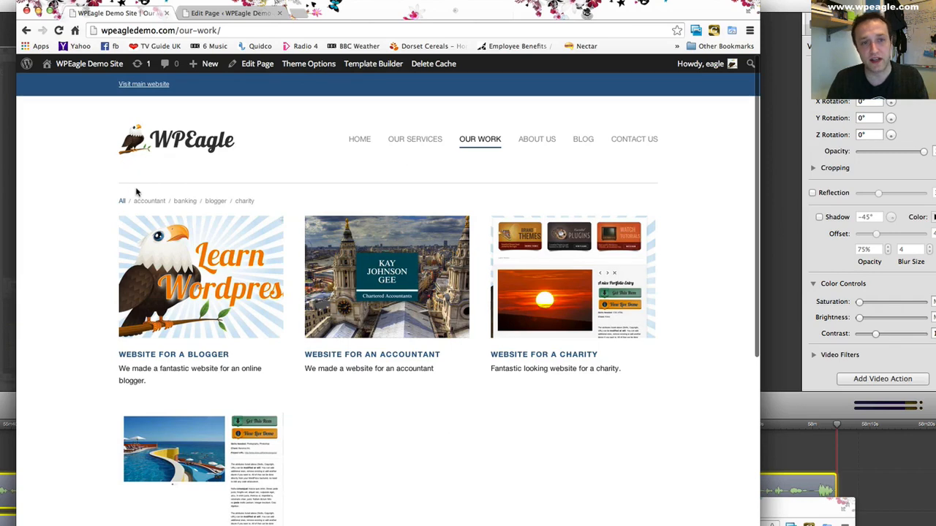
- Return to the page editor and open the Our Work dynamic template in the Template Builder
{"action": "left_click", "coordinate": [227, 13]}
{"action": "scroll", "coordinate": [359, 133], "scroll_direction": "down", "scroll_amount": 4}
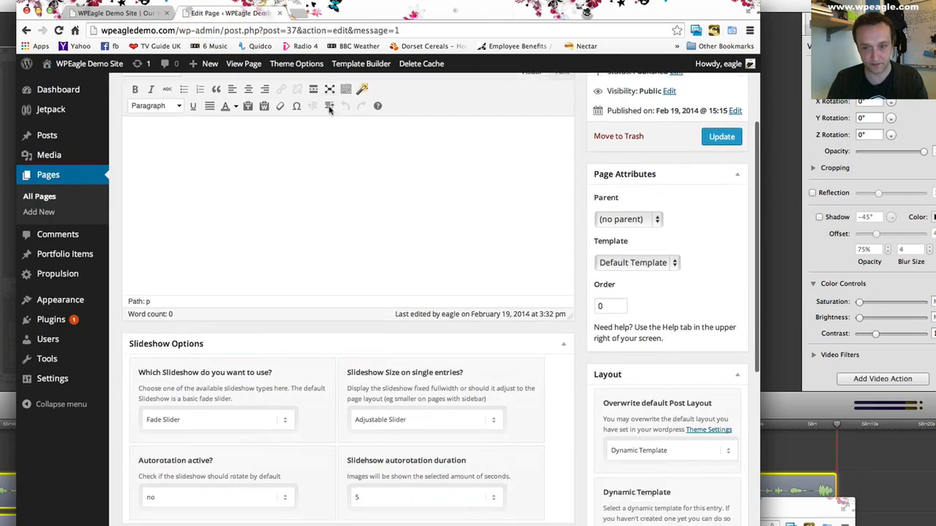
{"action": "scroll", "coordinate": [441, 268], "scroll_direction": "up", "scroll_amount": 2}
{"action": "scroll", "coordinate": [195, 287], "scroll_direction": "down", "scroll_amount": 3}
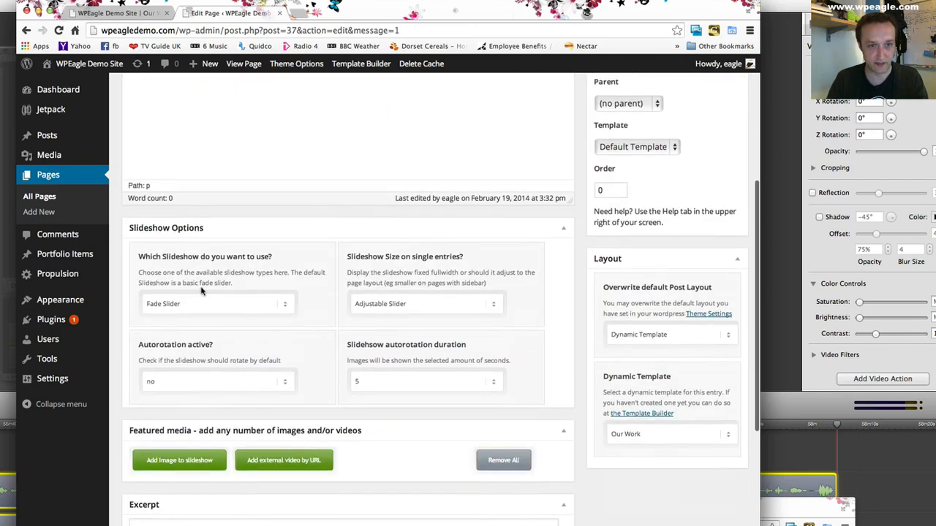
{"action": "left_click", "coordinate": [656, 414]}
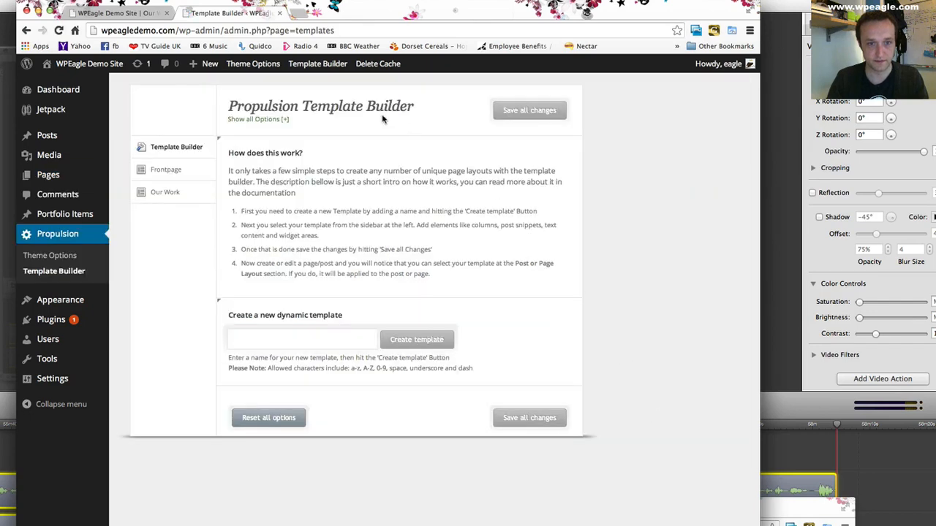
{"action": "left_click", "coordinate": [164, 192]}
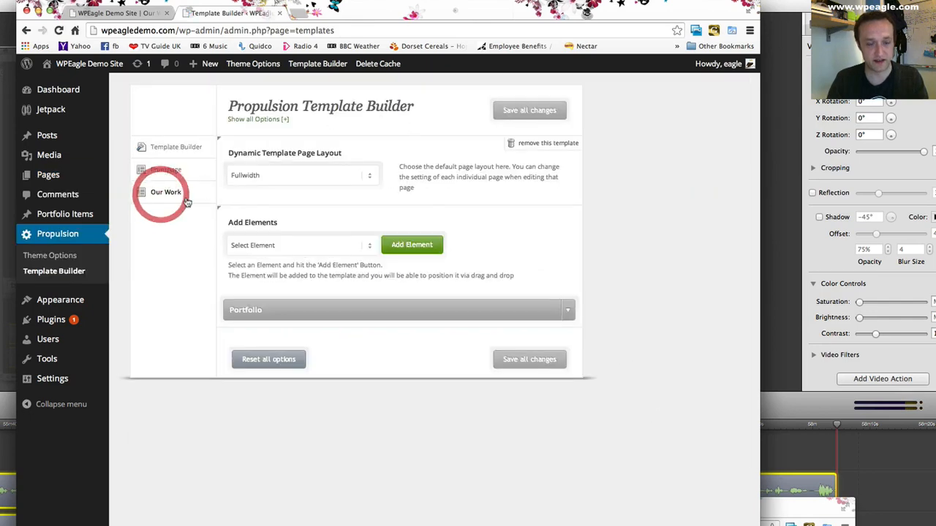
- Add a Post/Page Content element to the Our Work template and place it above the Portfolio element
{"action": "left_click", "coordinate": [308, 245]}
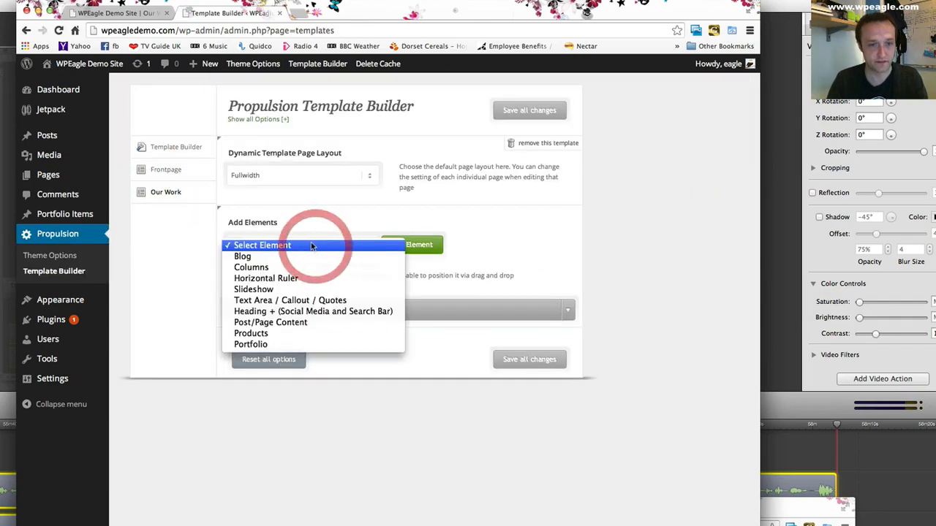
{"action": "left_click", "coordinate": [344, 299]}
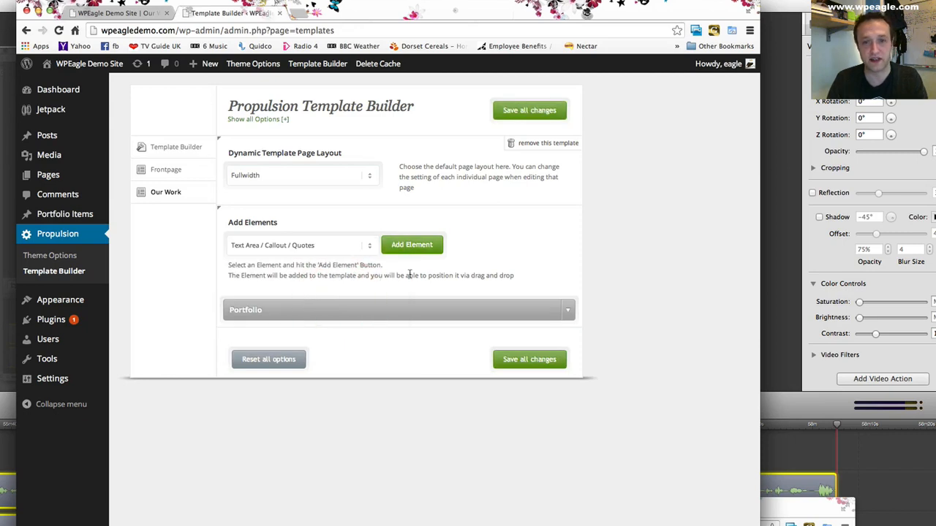
{"action": "left_click", "coordinate": [347, 247]}
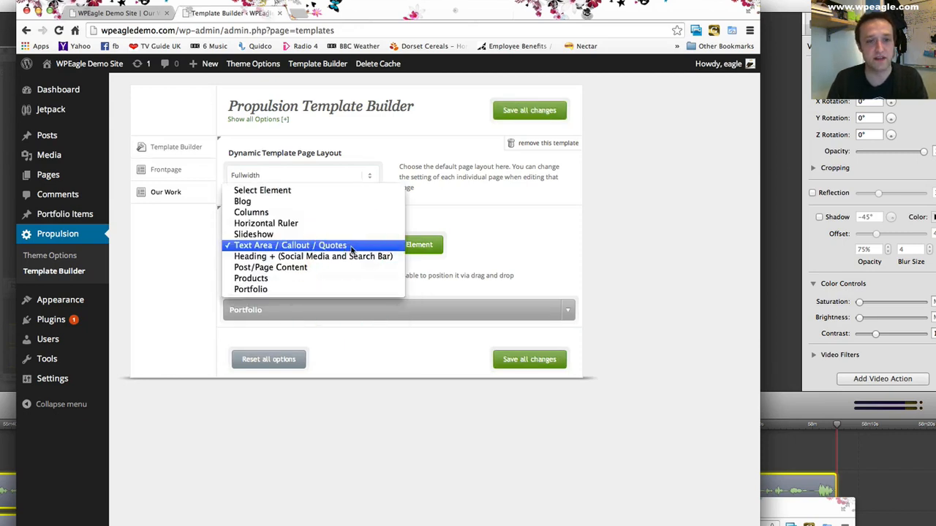
{"action": "left_click", "coordinate": [314, 267]}
{"action": "left_click", "coordinate": [413, 246]}
{"action": "left_click_drag", "start_coordinate": [375, 351], "coordinate": [375, 309]}
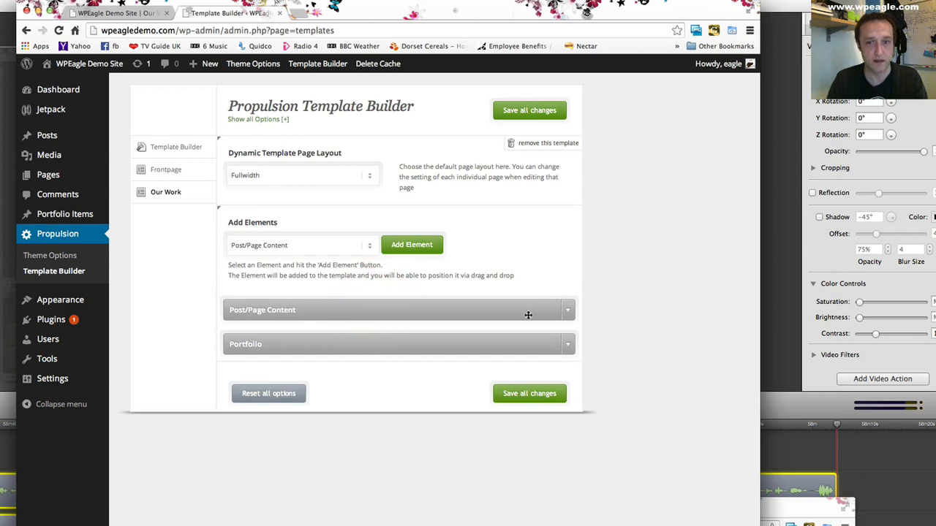
- Review the Post/Page Content element's content and title settings and save all changes to the template
{"action": "left_click", "coordinate": [569, 312]}
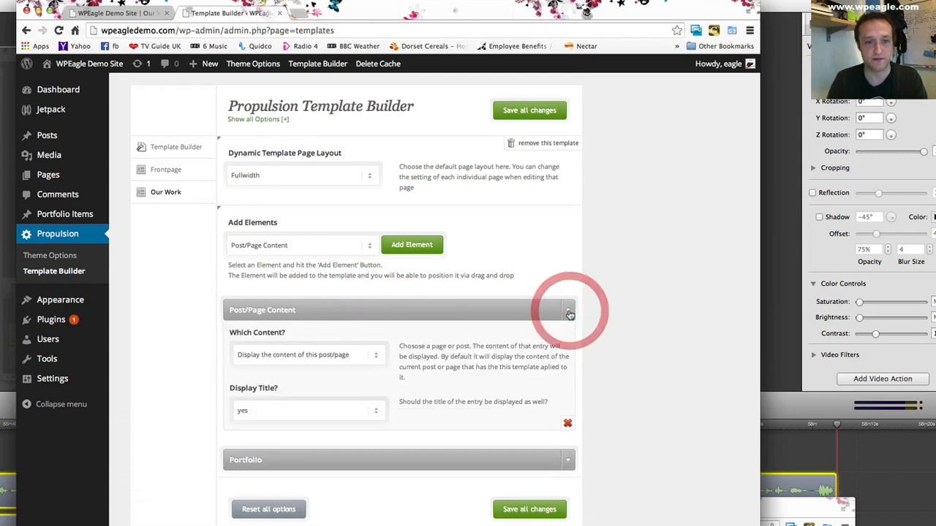
{"action": "scroll", "coordinate": [409, 336], "scroll_direction": "down", "scroll_amount": 1}
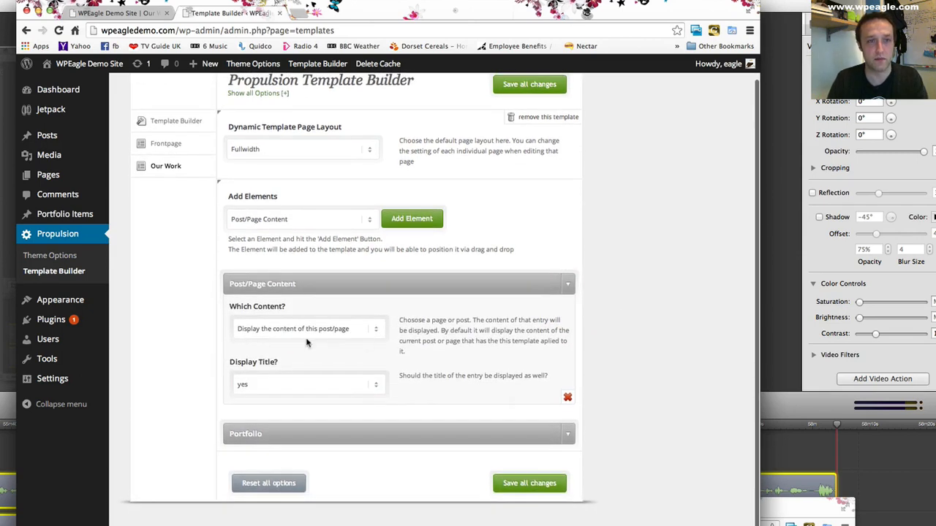
{"action": "left_click", "coordinate": [529, 483]}
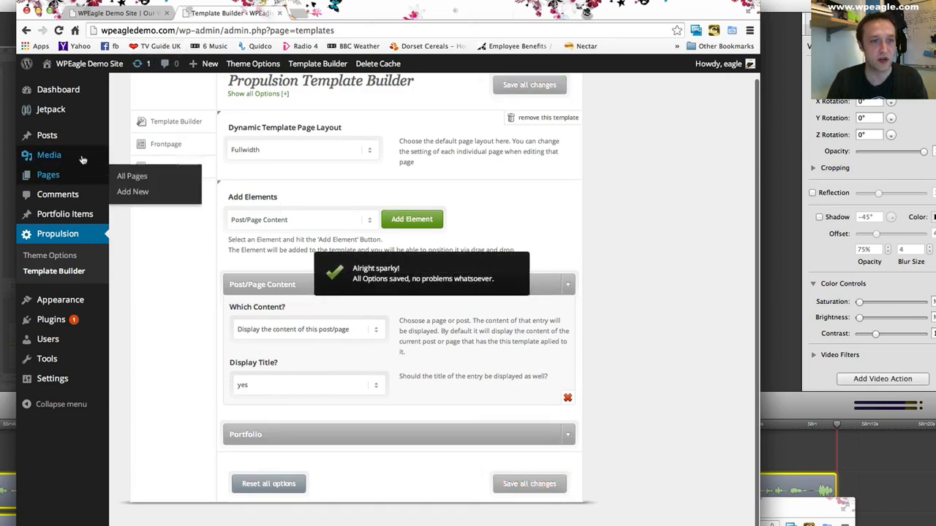
- Open the Our Work page, enter "Take a look at our latest work. We hope you like it!" as its content, and update the page
{"action": "left_click", "coordinate": [133, 177]}
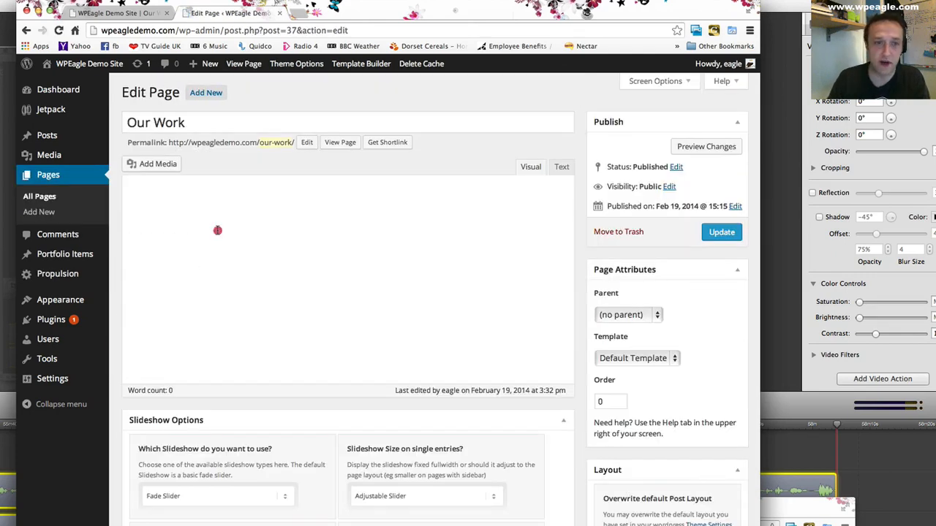
{"action": "left_click", "coordinate": [217, 231]}
{"action": "type", "text": "Ta"}
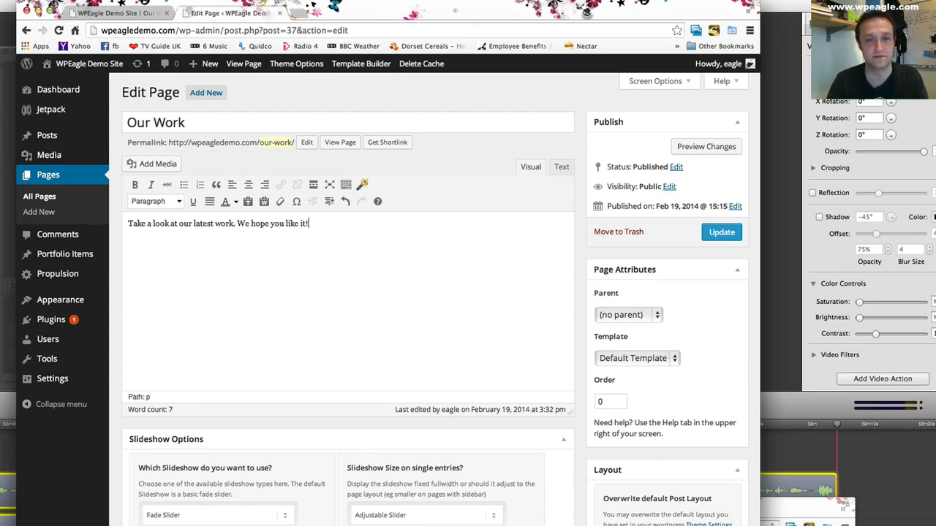
{"action": "left_click", "coordinate": [722, 233]}
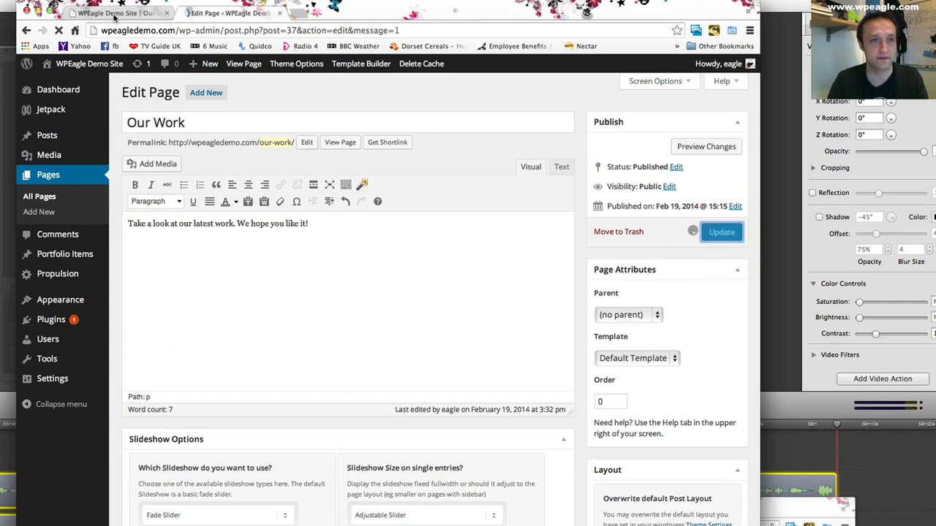
- Reload the live Our Work page and check the title and intro text above the portfolio grid
{"action": "left_click", "coordinate": [117, 12]}
{"action": "left_click", "coordinate": [59, 31]}
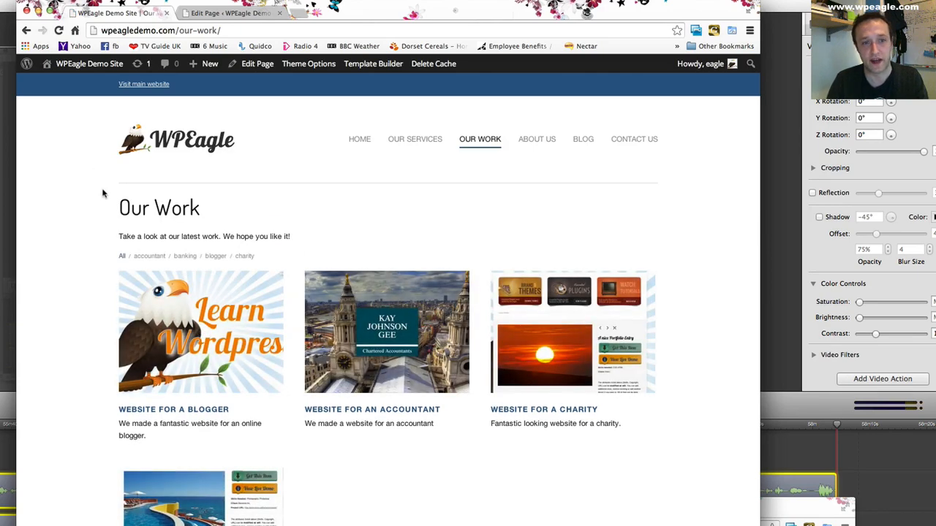
{"action": "scroll", "coordinate": [126, 202], "scroll_direction": "down", "scroll_amount": 1}
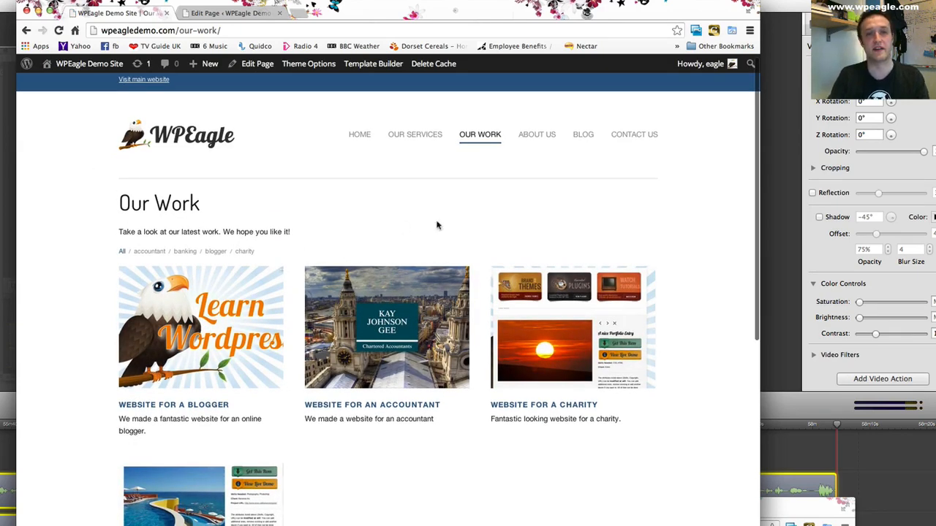
{"action": "scroll", "coordinate": [463, 221], "scroll_direction": "down", "scroll_amount": 3}
{"action": "scroll", "coordinate": [462, 222], "scroll_direction": "up", "scroll_amount": 3}
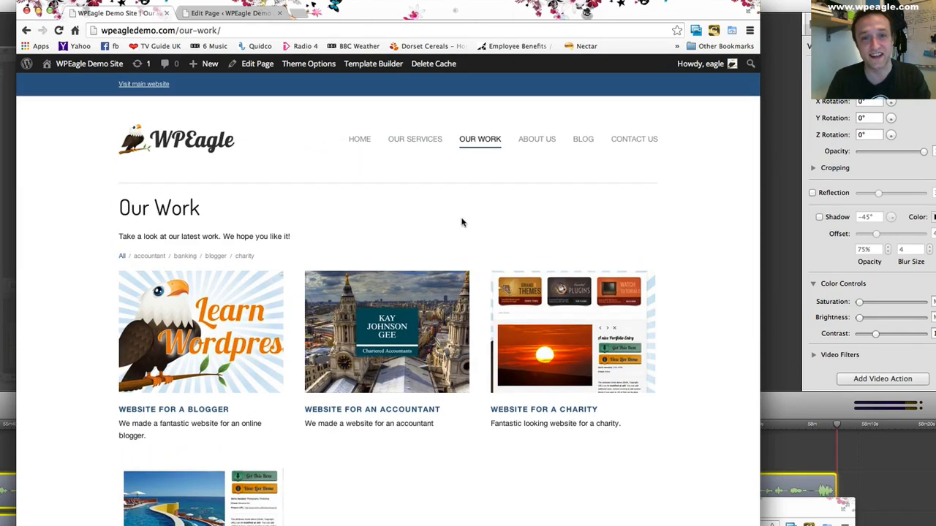
{"action": "scroll", "coordinate": [443, 212], "scroll_direction": "down", "scroll_amount": 1}
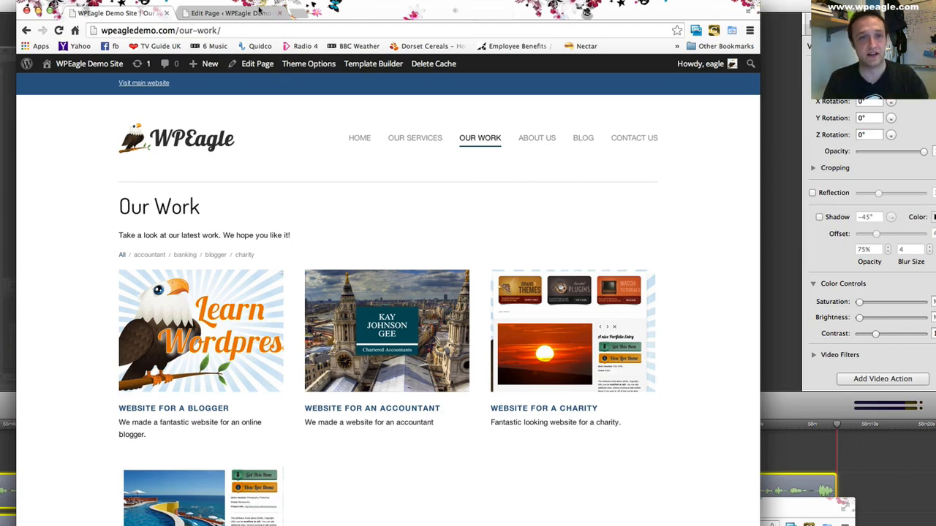
- Open the About us page for editing and paste the Lorem ipsum placeholder paragraphs into its content
{"action": "left_click", "coordinate": [230, 13]}
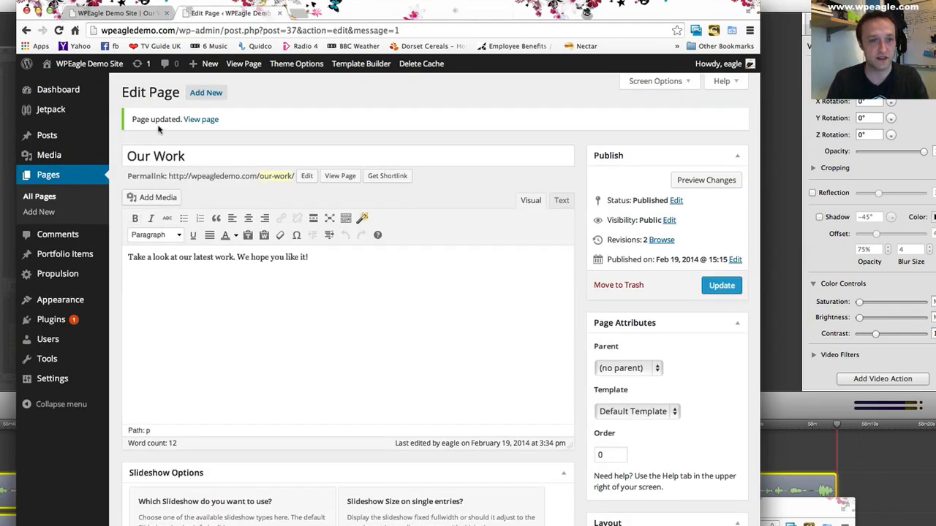
{"action": "left_click", "coordinate": [65, 198]}
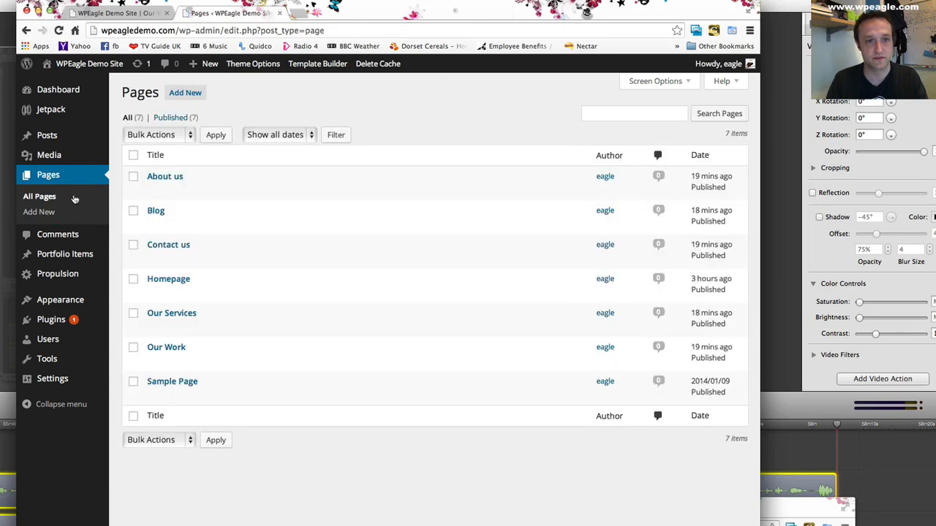
{"action": "left_click", "coordinate": [157, 176]}
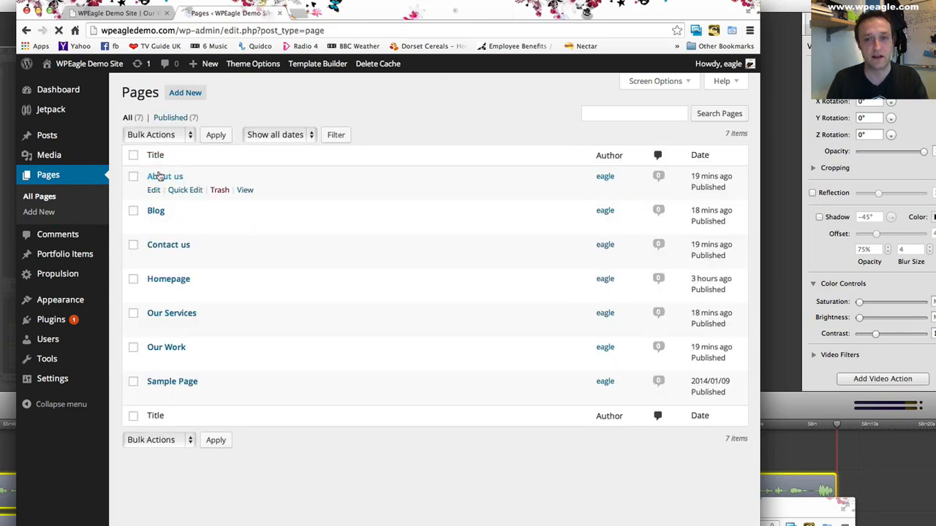
{"action": "left_click", "coordinate": [214, 237]}
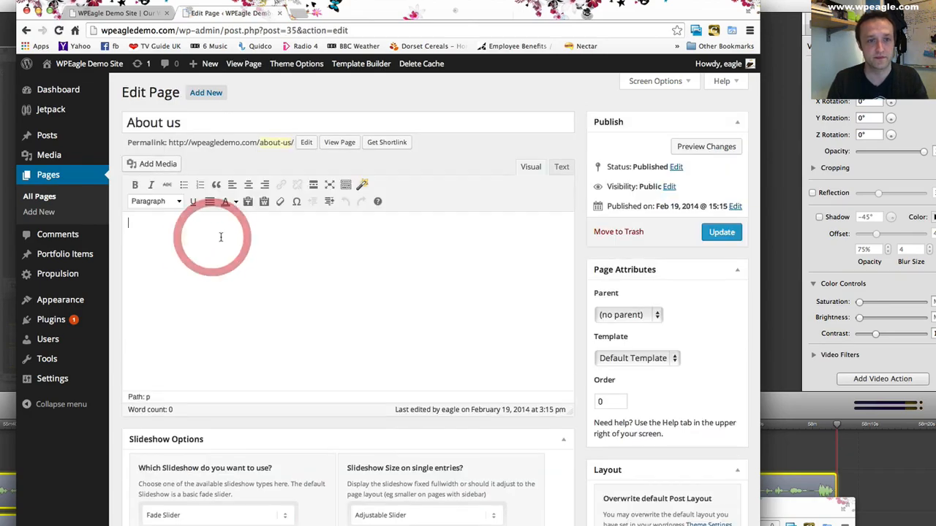
{"action": "key", "text": "super+v"}
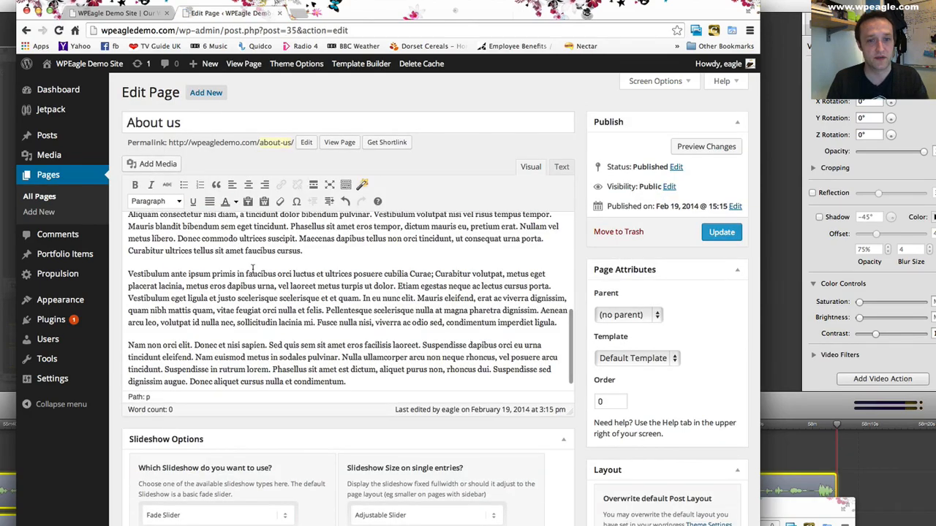
{"action": "scroll", "coordinate": [251, 268], "scroll_direction": "up", "scroll_amount": 5}
{"action": "left_click", "coordinate": [129, 223]}
{"action": "scroll", "coordinate": [326, 433], "scroll_direction": "down", "scroll_amount": 6}
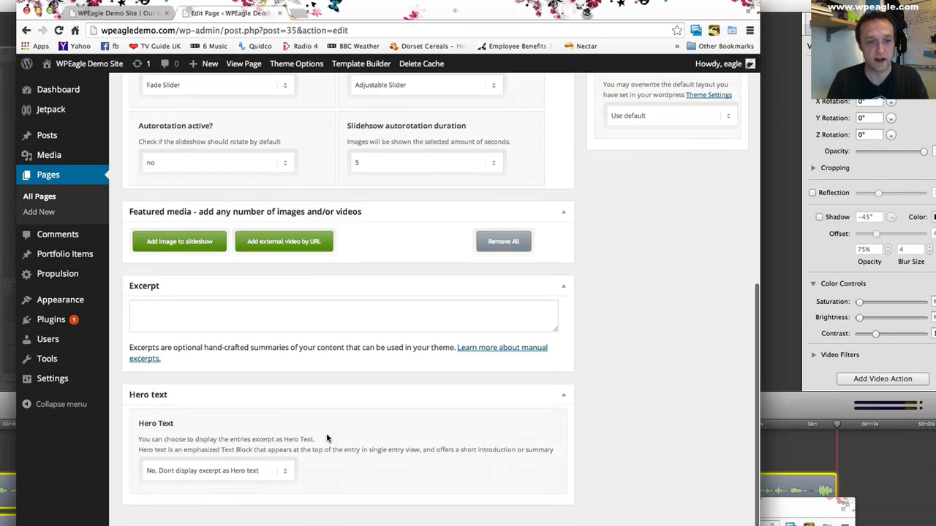
- Upload the photo of the man in a striped shirt from the WPEagle folder and add it to the About us page's featured media
{"action": "left_click", "coordinate": [192, 244]}
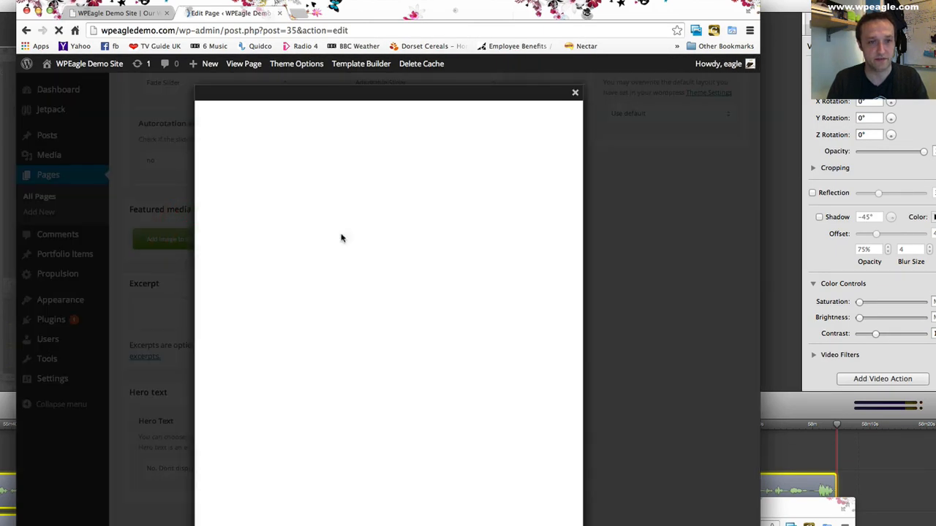
{"action": "left_click", "coordinate": [389, 247]}
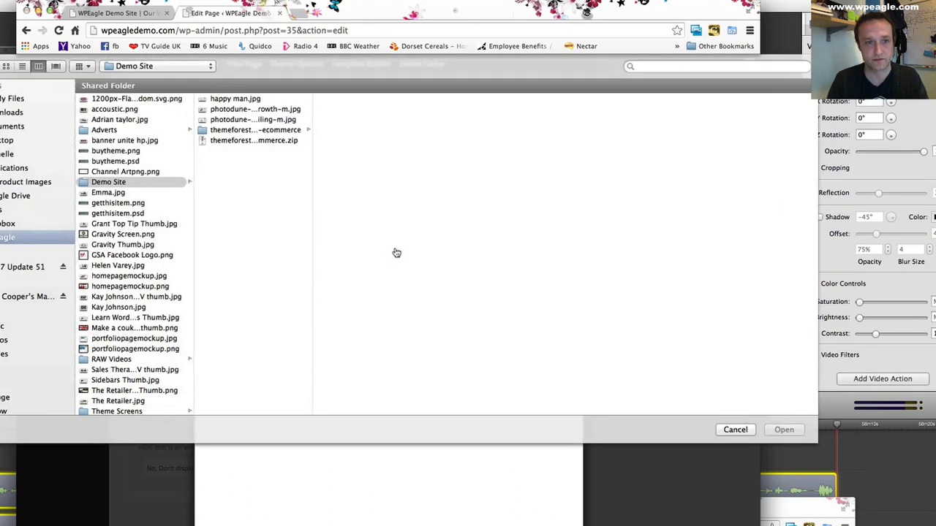
{"action": "left_click", "coordinate": [109, 130]}
{"action": "left_click", "coordinate": [126, 120]}
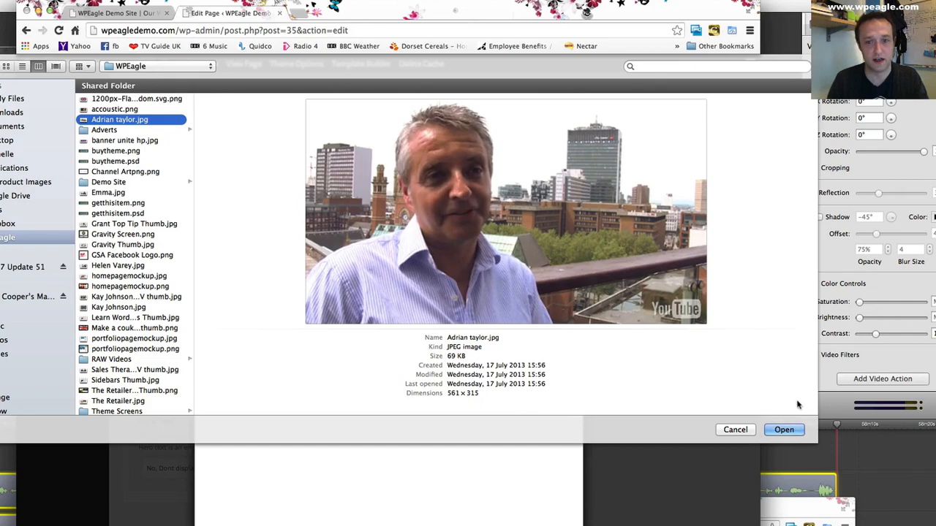
{"action": "left_click", "coordinate": [784, 430]}
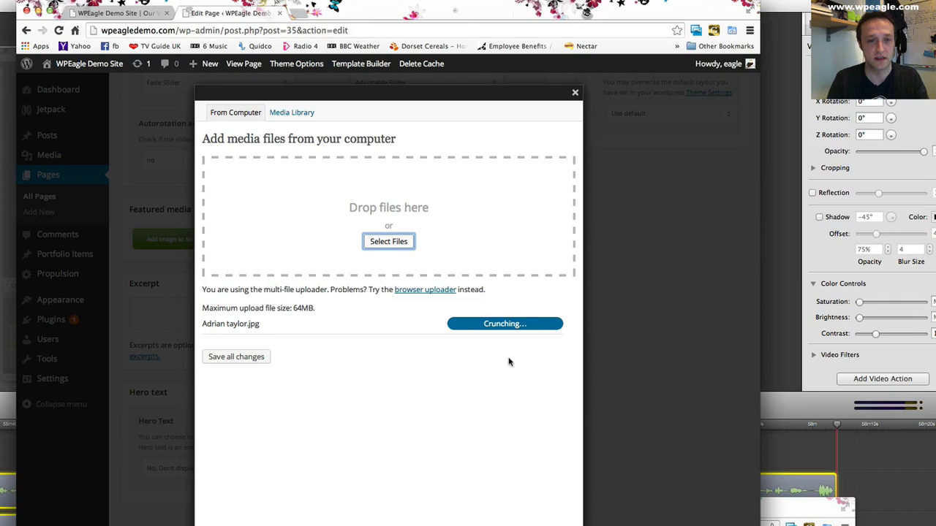
{"action": "scroll", "coordinate": [492, 363], "scroll_direction": "down", "scroll_amount": 5}
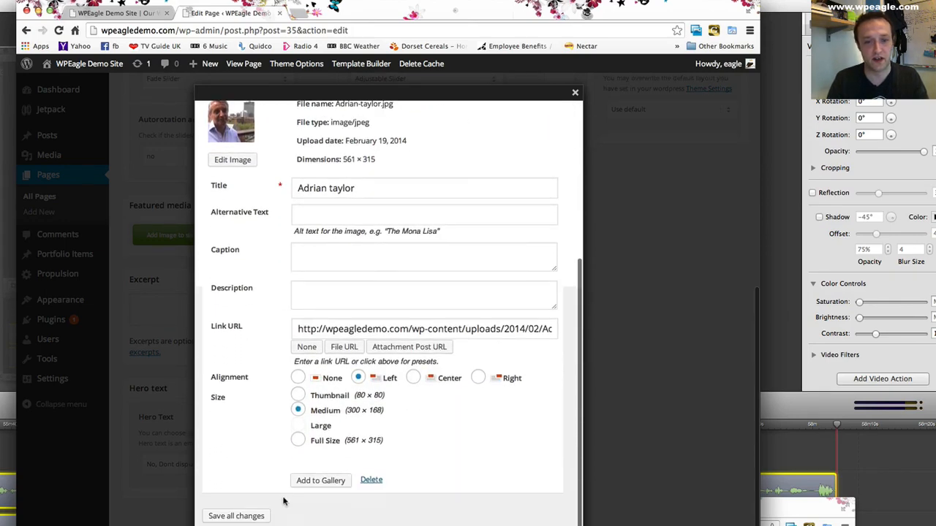
{"action": "left_click", "coordinate": [313, 482]}
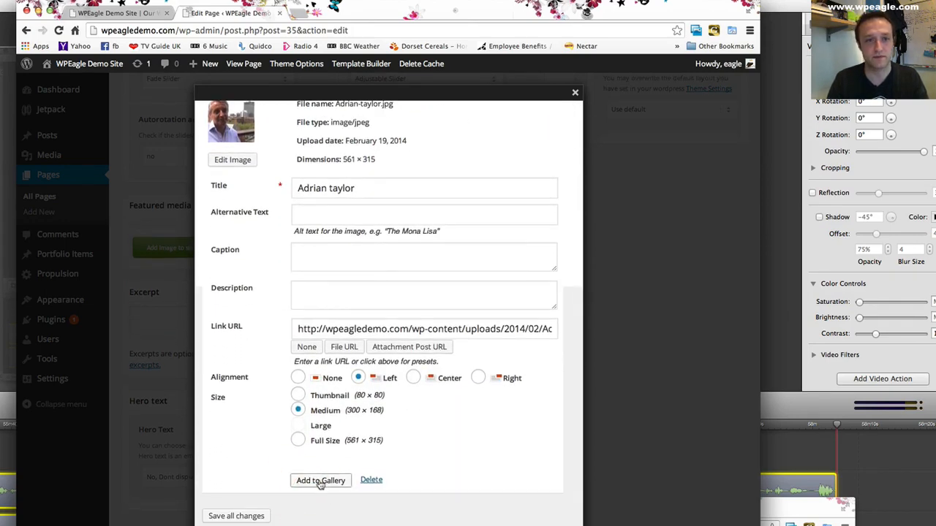
{"action": "left_click", "coordinate": [575, 93]}
- Upload a second person's photo from the WPEagle folder and add it to the About us page's featured media
{"action": "scroll", "coordinate": [308, 267], "scroll_direction": "down", "scroll_amount": 10}
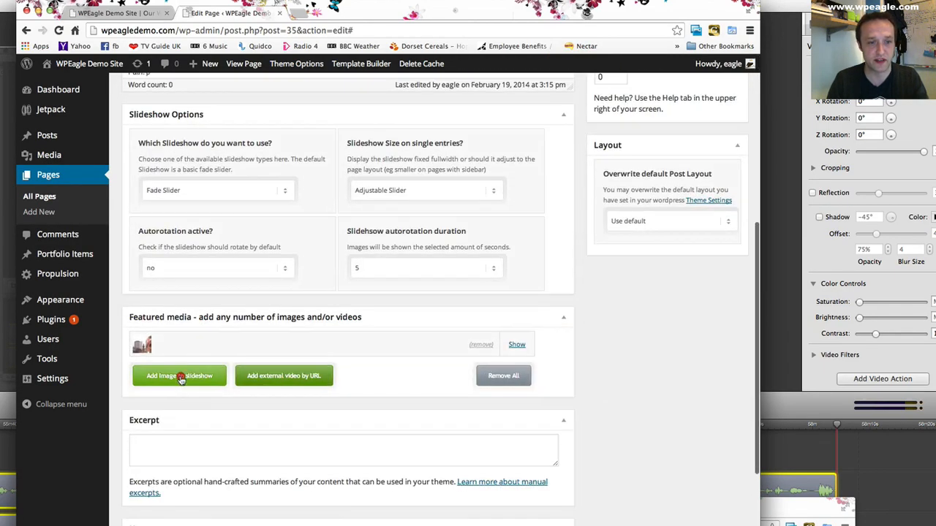
{"action": "left_click", "coordinate": [182, 374]}
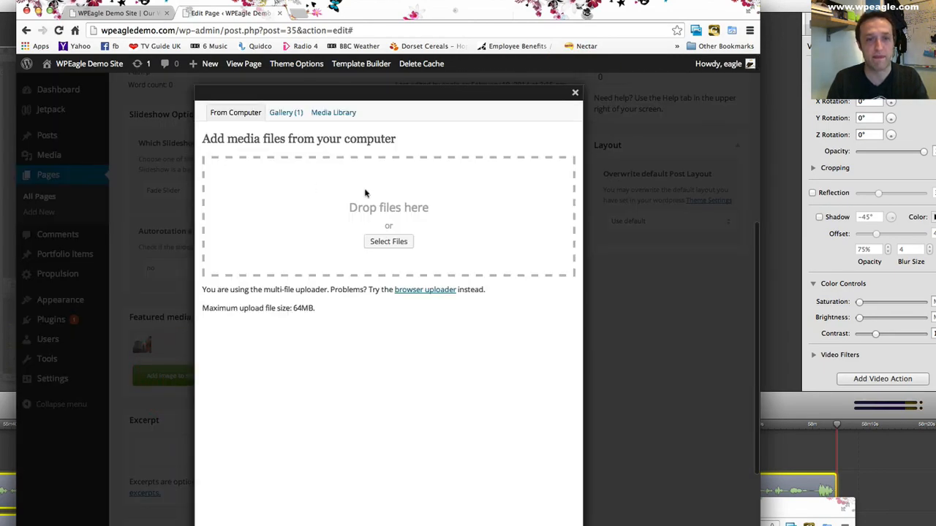
{"action": "left_click", "coordinate": [388, 241]}
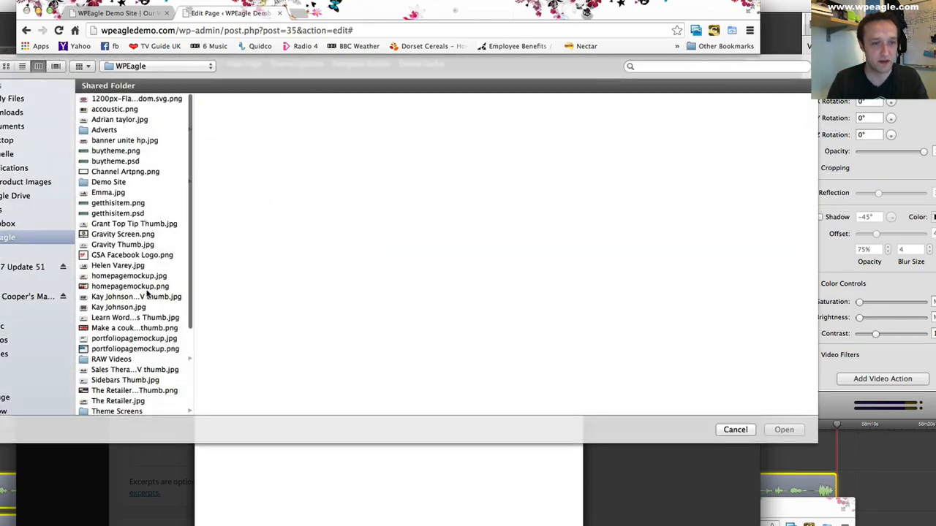
{"action": "left_click", "coordinate": [128, 266]}
{"action": "left_click", "coordinate": [784, 430]}
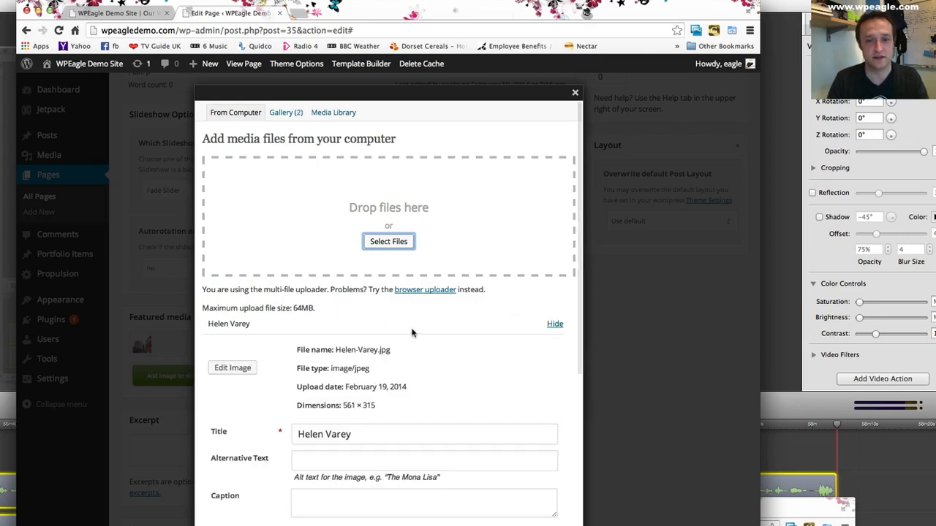
{"action": "scroll", "coordinate": [388, 381], "scroll_direction": "down", "scroll_amount": 5}
{"action": "left_click", "coordinate": [326, 482]}
{"action": "left_click", "coordinate": [575, 95]}
- Enter the man's full name as the caption title of the first featured image and display its caption right without frame
{"action": "scroll", "coordinate": [234, 267], "scroll_direction": "down", "scroll_amount": 10}
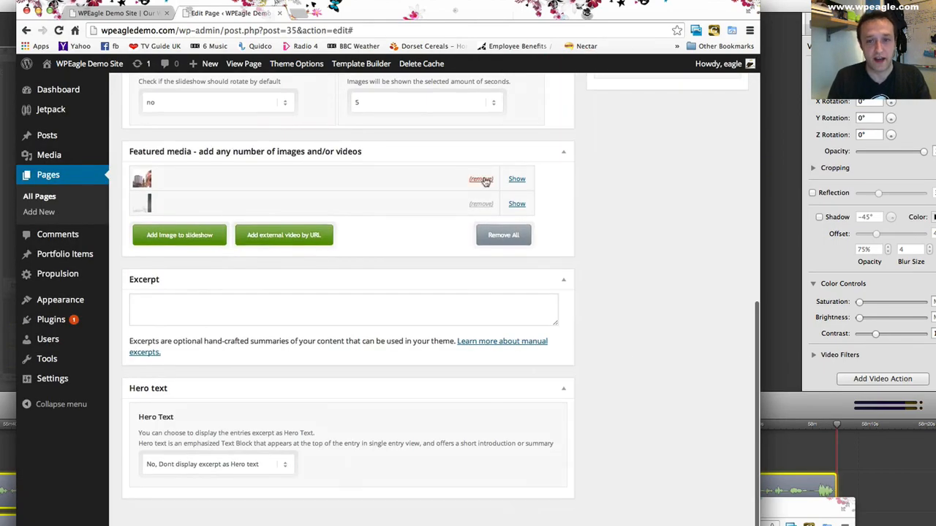
{"action": "left_click", "coordinate": [515, 180]}
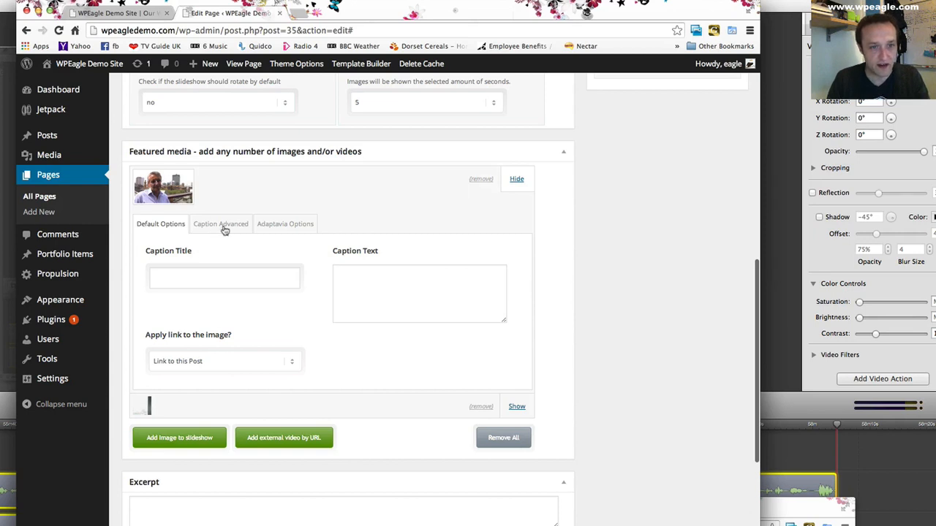
{"action": "left_click", "coordinate": [203, 275]}
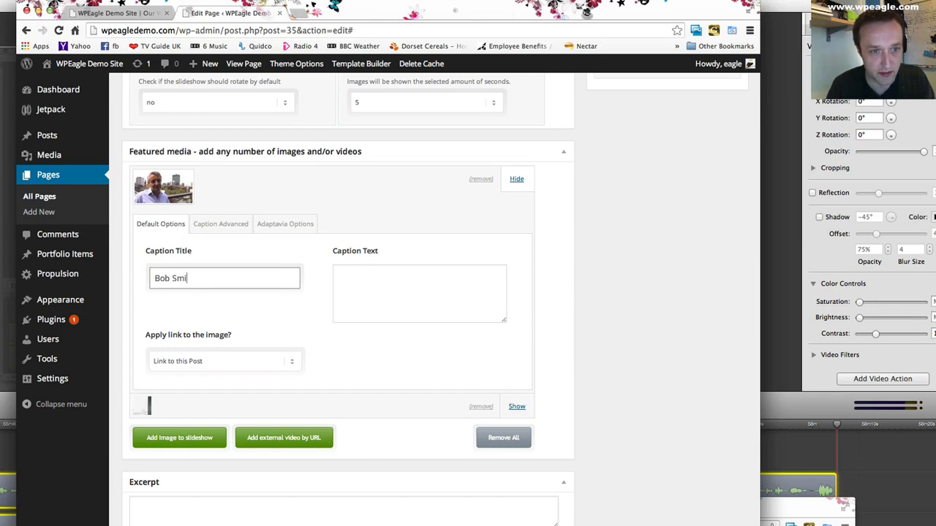
{"action": "left_click", "coordinate": [227, 224]}
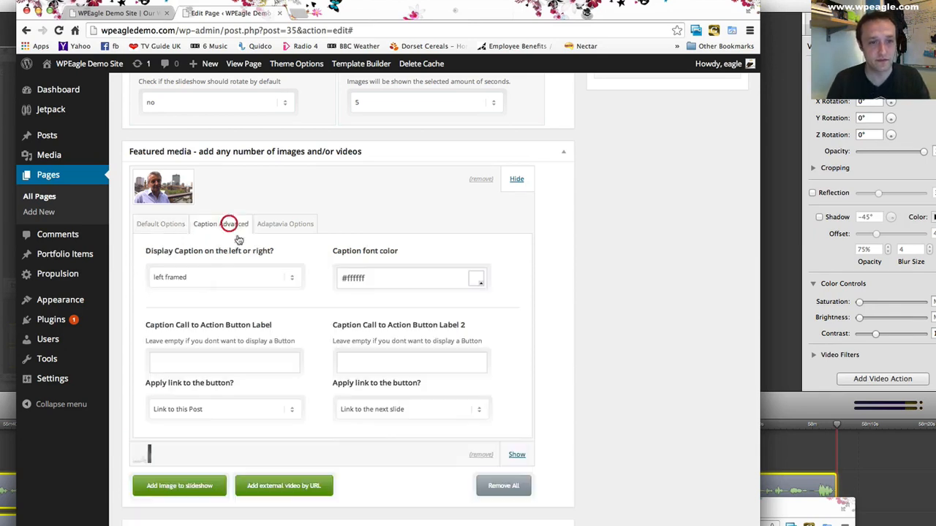
{"action": "left_click", "coordinate": [230, 278]}
{"action": "left_click", "coordinate": [234, 291]}
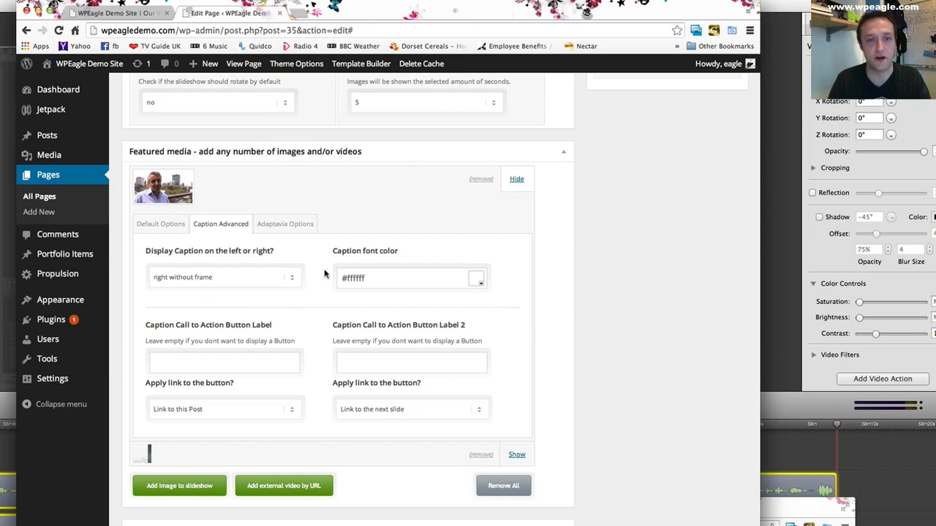
- Set the caption font color of the man's featured image to the near-black #140614
{"action": "left_click", "coordinate": [475, 285]}
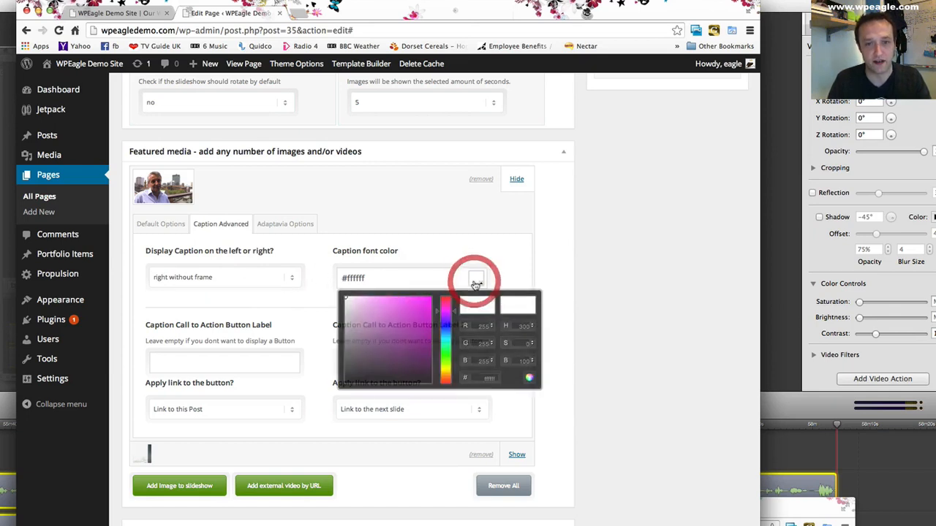
{"action": "mouse_move", "coordinate": [383, 319]}
{"action": "left_mouse_down"}
{"action": "mouse_move", "coordinate": [409, 366]}
{"action": "mouse_move", "coordinate": [397, 366]}
{"action": "left_mouse_up"}
{"action": "left_click", "coordinate": [586, 324]}
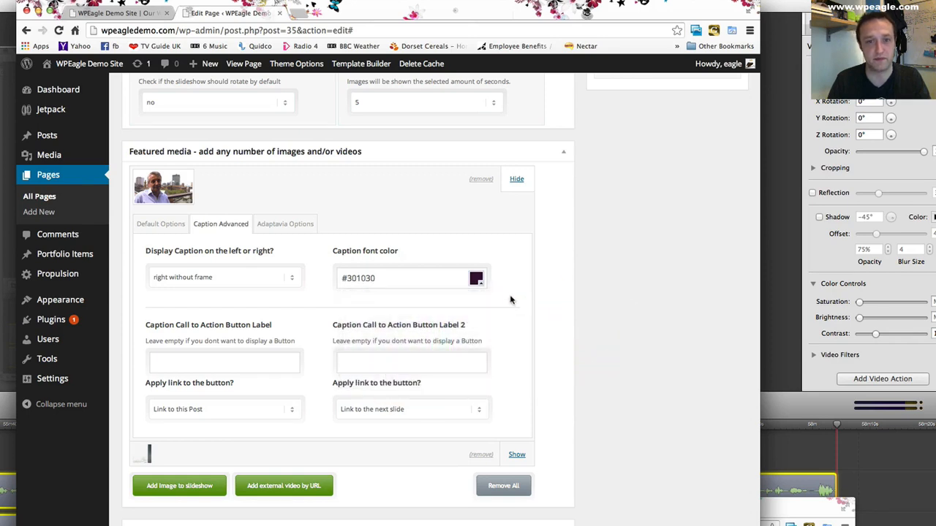
{"action": "left_click", "coordinate": [473, 284]}
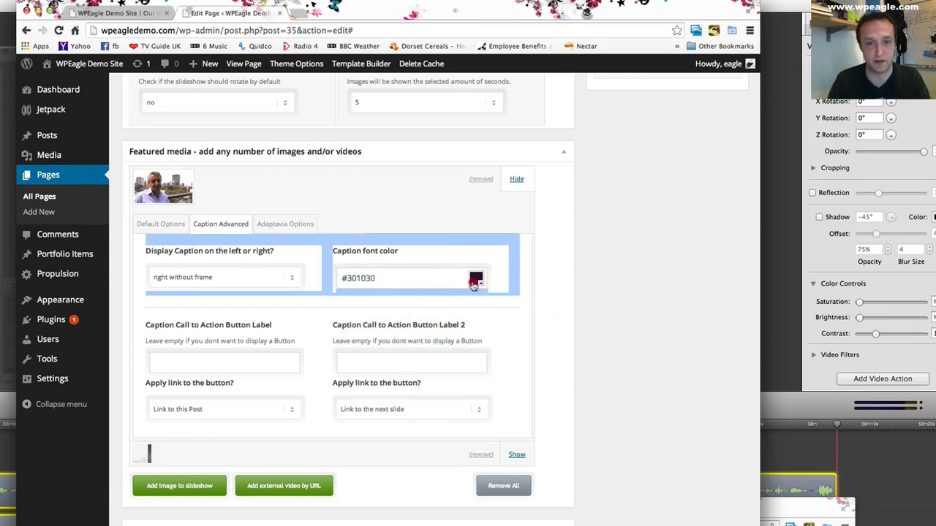
{"action": "left_click", "coordinate": [413, 373]}
{"action": "left_click_drag", "start_coordinate": [414, 373], "coordinate": [404, 378]}
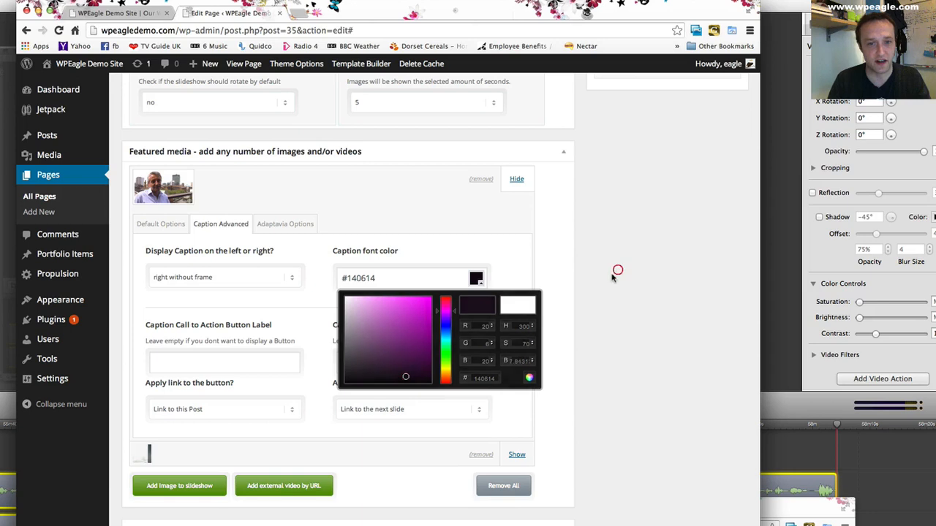
{"action": "left_click", "coordinate": [364, 278]}
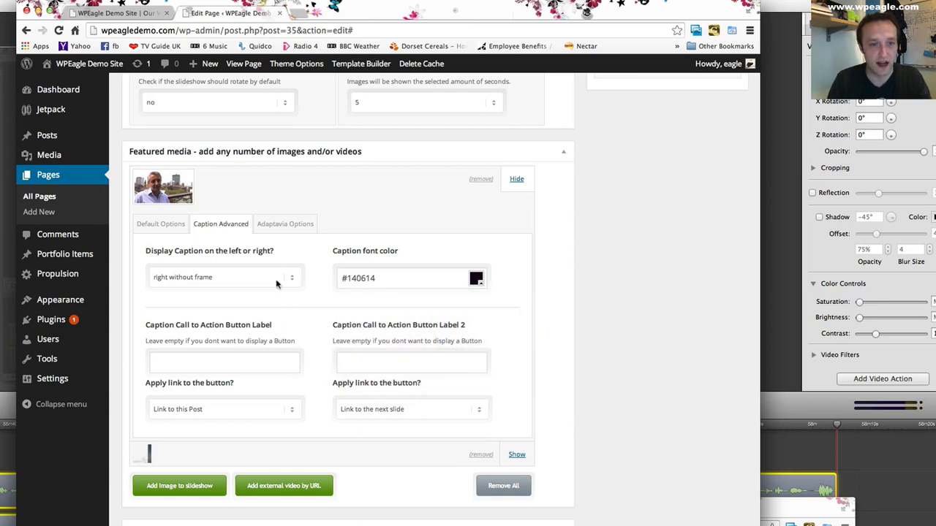
- Expand the second featured image and enter the woman's name as its caption title
{"action": "scroll", "coordinate": [392, 288], "scroll_direction": "down", "scroll_amount": 3}
{"action": "scroll", "coordinate": [415, 313], "scroll_direction": "up", "scroll_amount": 1}
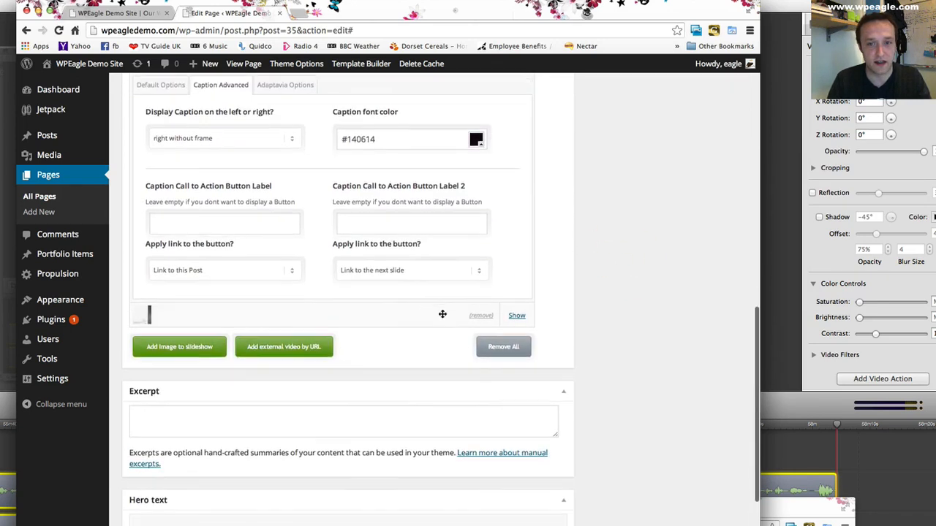
{"action": "left_click", "coordinate": [517, 316]}
{"action": "scroll", "coordinate": [314, 318], "scroll_direction": "down", "scroll_amount": 2}
{"action": "left_click", "coordinate": [247, 304]}
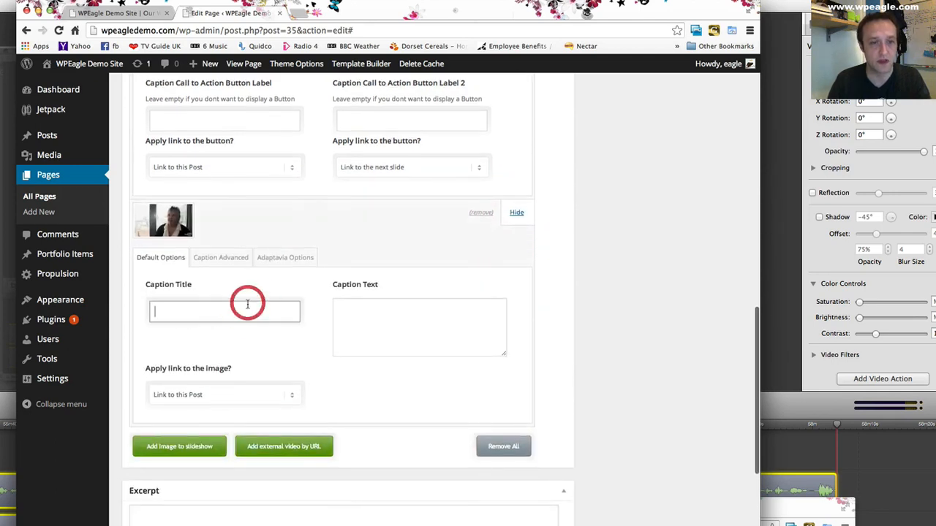
{"action": "type", "text": "Helen Something"}
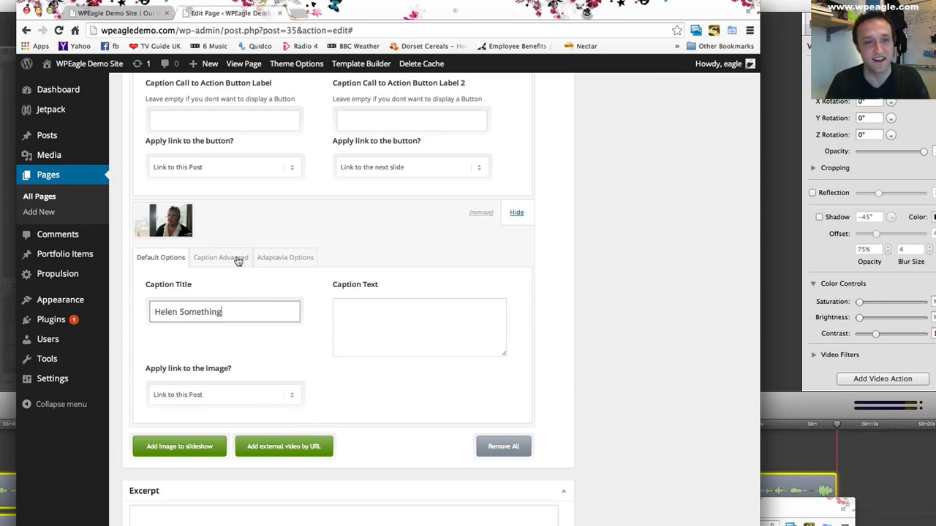
- Display the woman's caption left without frame and set its font color to the magenta #e024e0
{"action": "left_click", "coordinate": [238, 261]}
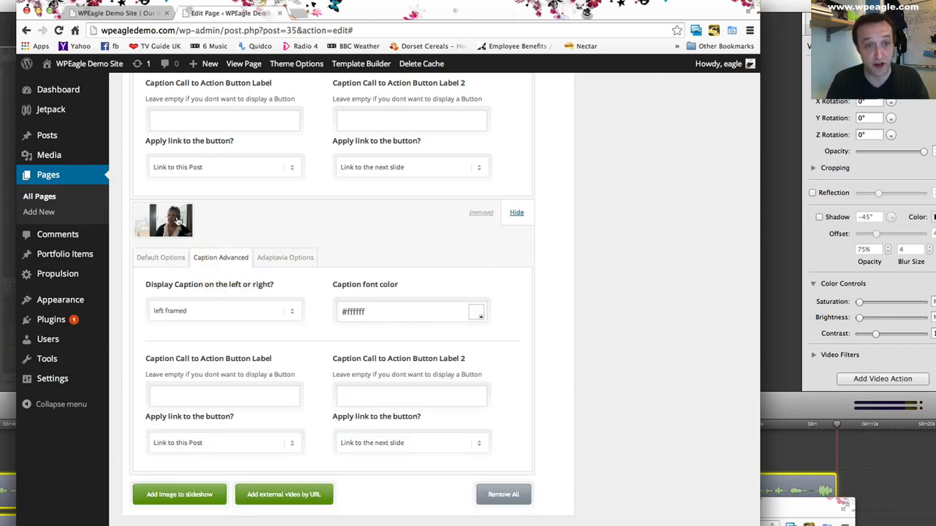
{"action": "left_click", "coordinate": [196, 311]}
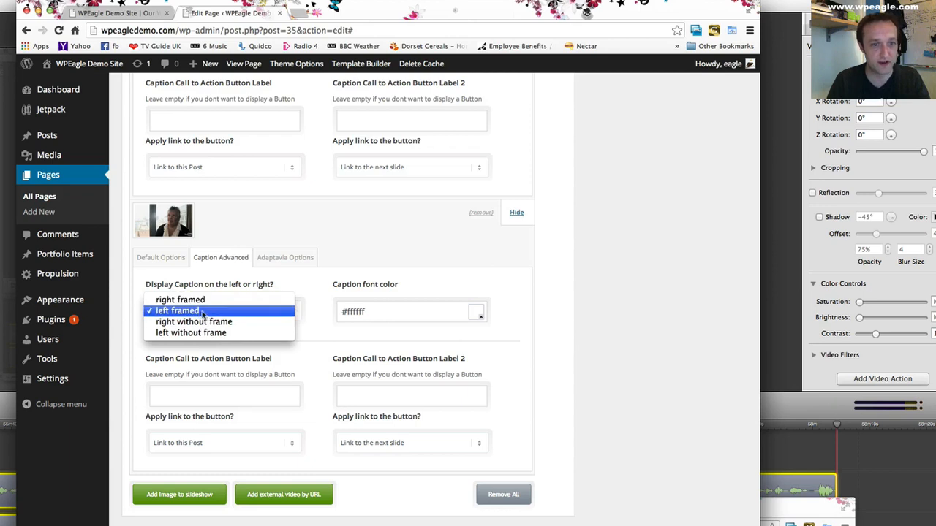
{"action": "left_click", "coordinate": [198, 332]}
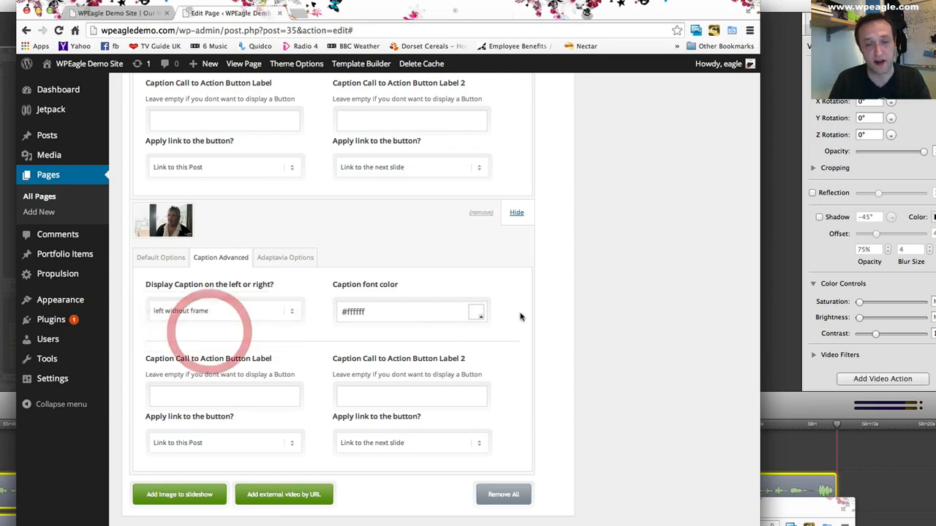
{"action": "left_click", "coordinate": [478, 313]}
{"action": "left_click", "coordinate": [417, 341]}
{"action": "left_click", "coordinate": [554, 290]}
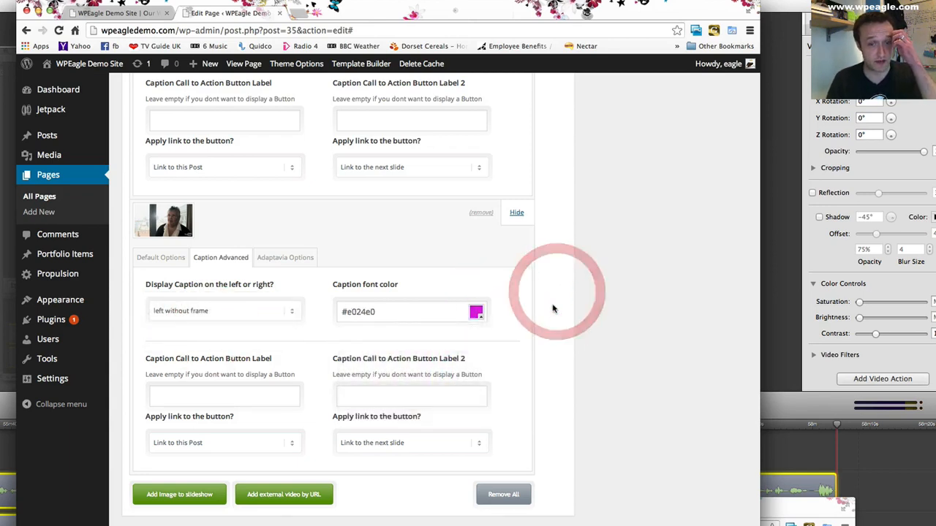
- Update the About us page and open it on the live site
{"action": "scroll", "coordinate": [535, 334], "scroll_direction": "up", "scroll_amount": 15}
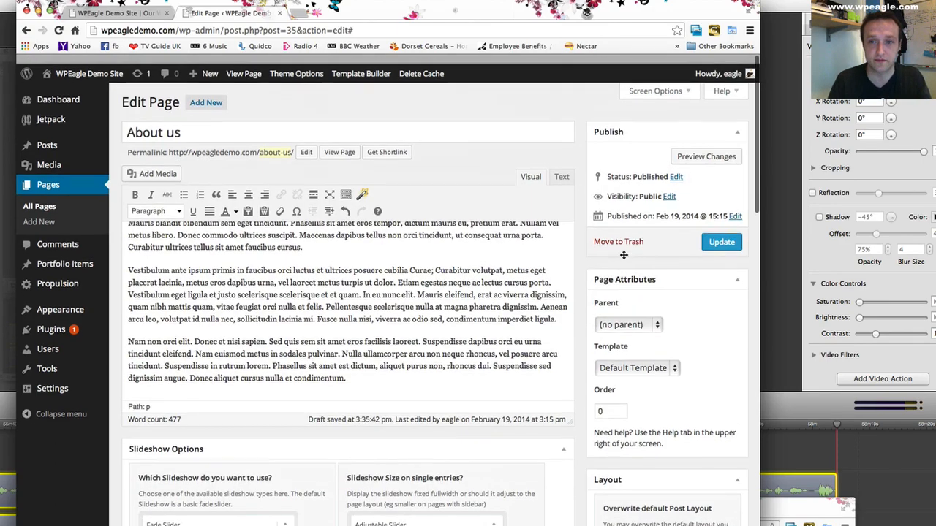
{"action": "left_click", "coordinate": [721, 232]}
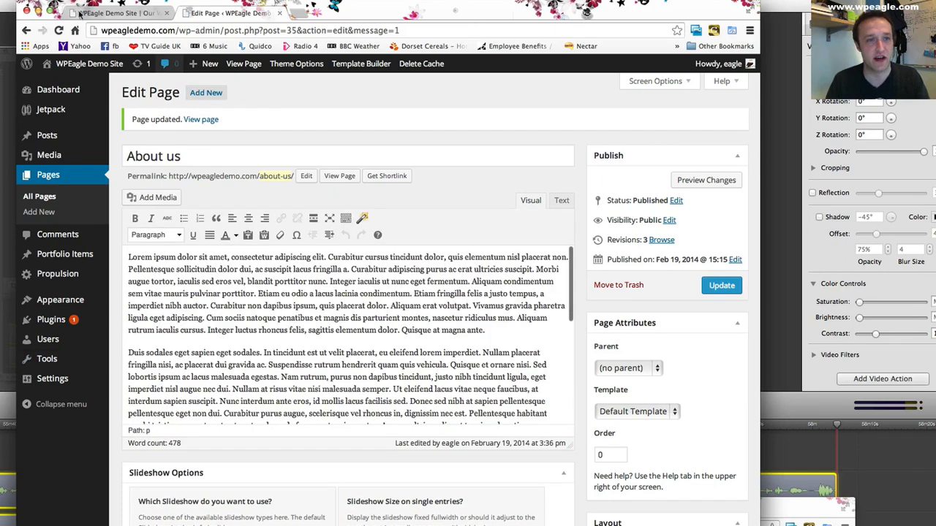
{"action": "left_click", "coordinate": [95, 13]}
{"action": "left_click", "coordinate": [59, 30]}
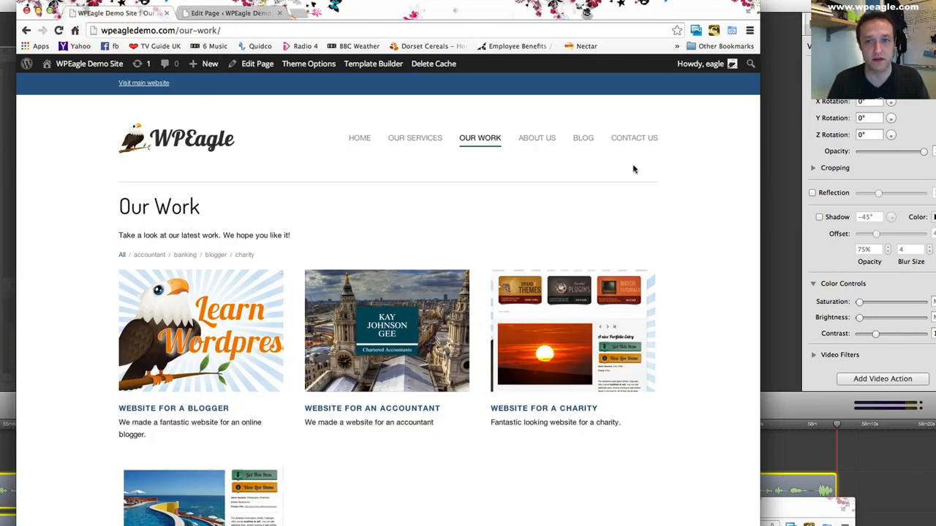
{"action": "left_click", "coordinate": [545, 140]}
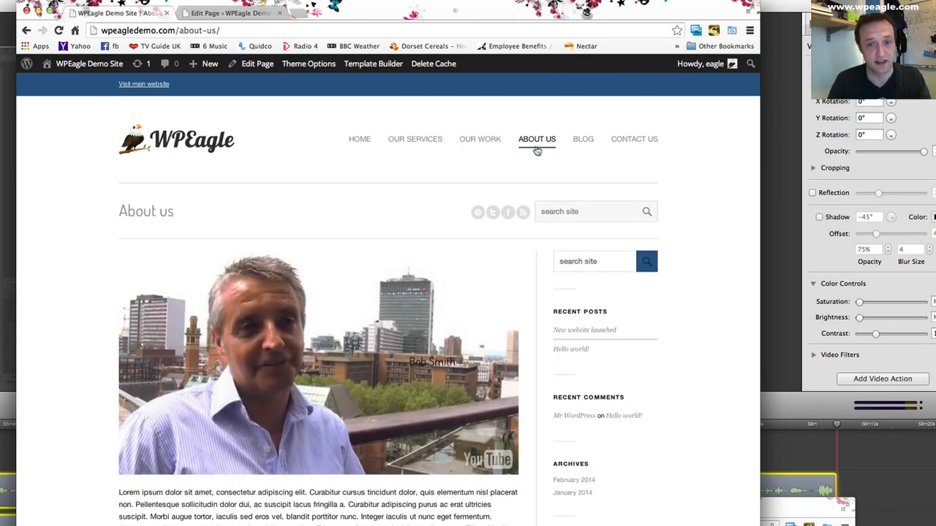
- Step forward and back through the live About us slideshow to check the captions on both photos
{"action": "scroll", "coordinate": [408, 203], "scroll_direction": "down", "scroll_amount": 1}
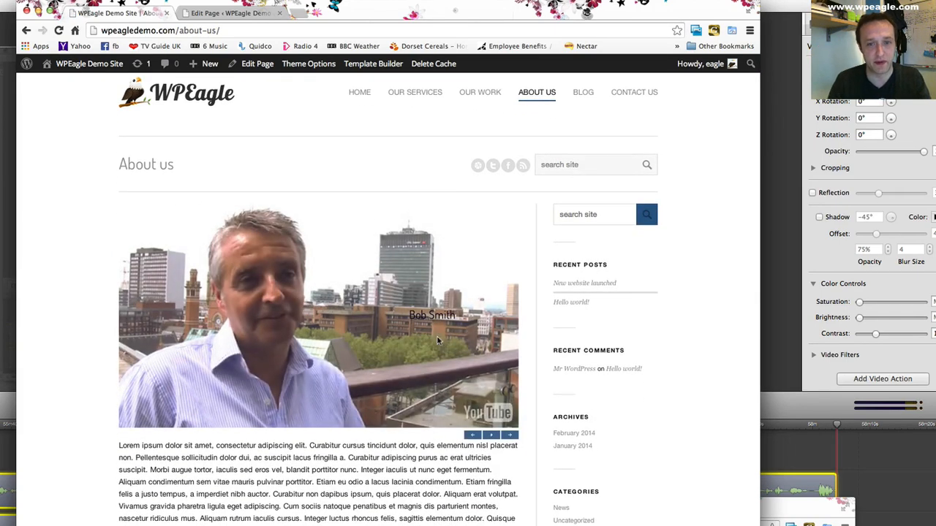
{"action": "scroll", "coordinate": [427, 343], "scroll_direction": "down", "scroll_amount": 1}
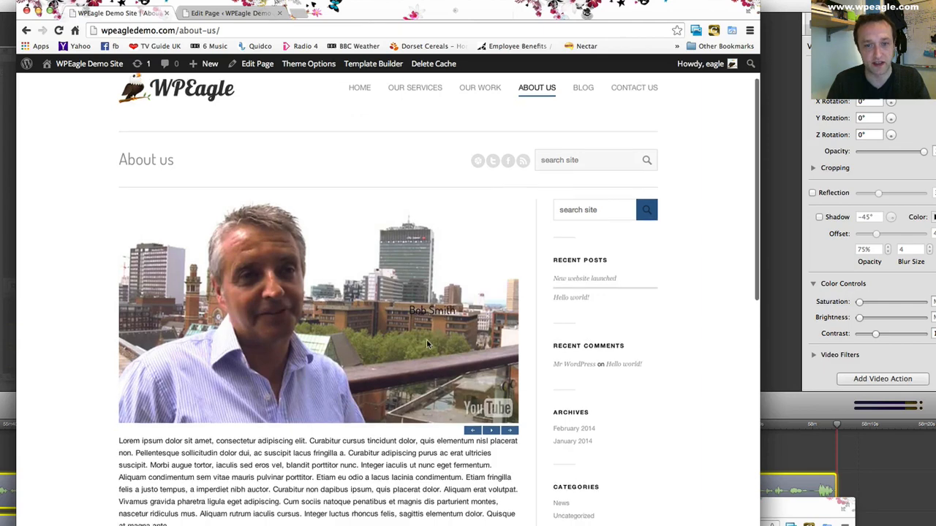
{"action": "left_click", "coordinate": [512, 432]}
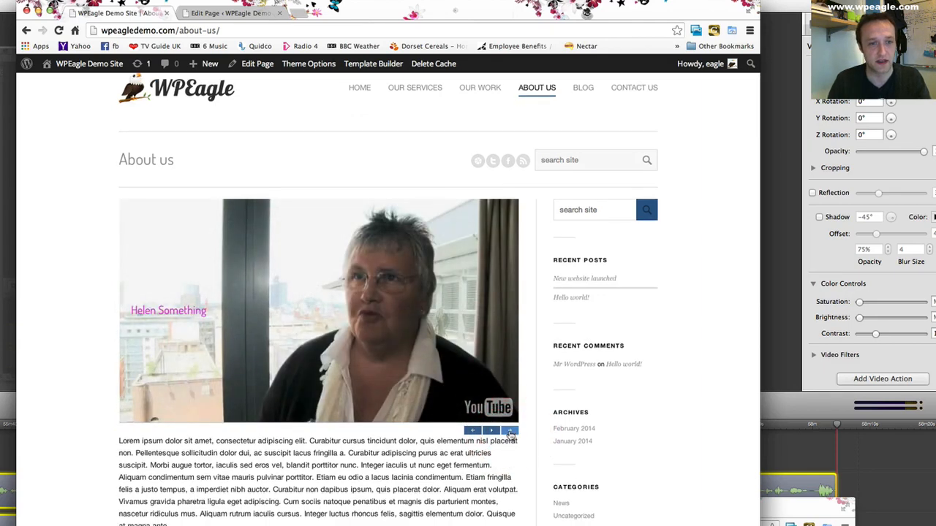
{"action": "left_click", "coordinate": [472, 431]}
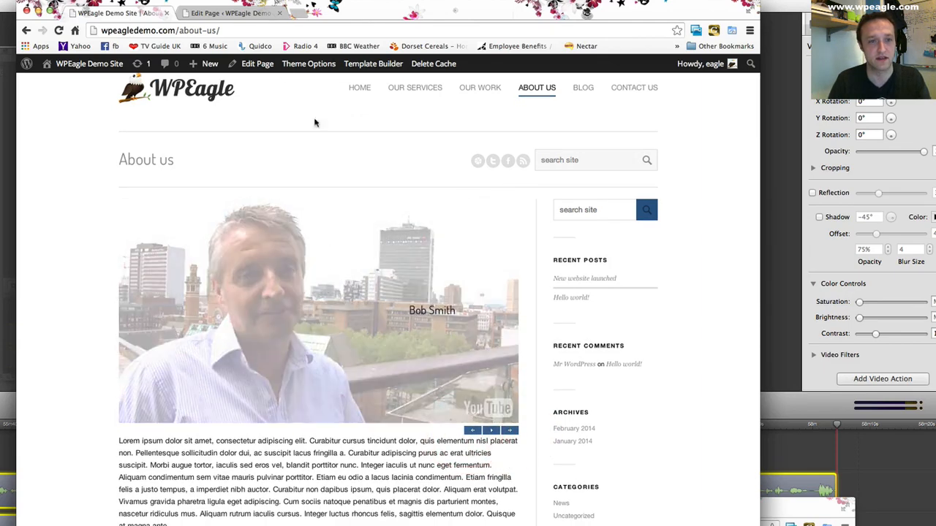
- Return to the About us page editor and change the caption display of the man's featured image to right framed
{"action": "left_click", "coordinate": [223, 13]}
{"action": "scroll", "coordinate": [356, 232], "scroll_direction": "down", "scroll_amount": 5}
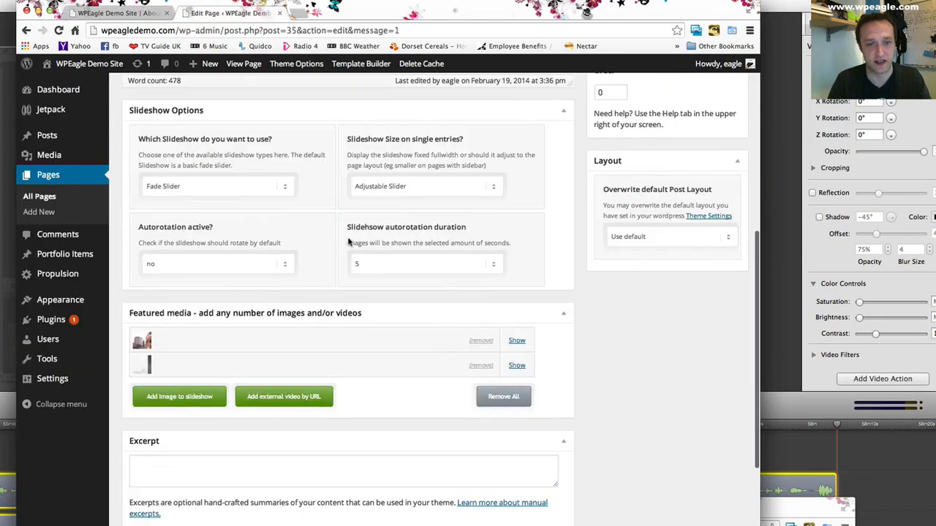
{"action": "left_click", "coordinate": [517, 341]}
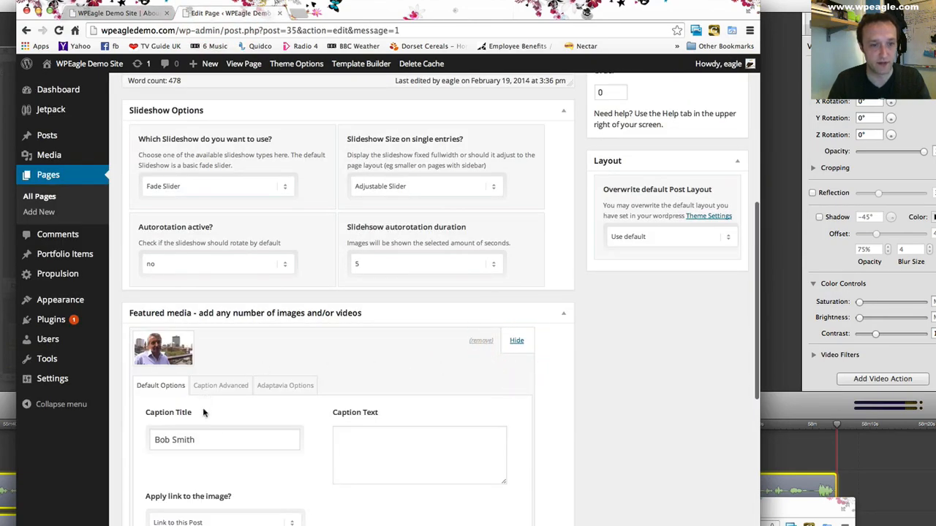
{"action": "scroll", "coordinate": [240, 468], "scroll_direction": "down", "scroll_amount": 2}
{"action": "left_click", "coordinate": [232, 272]}
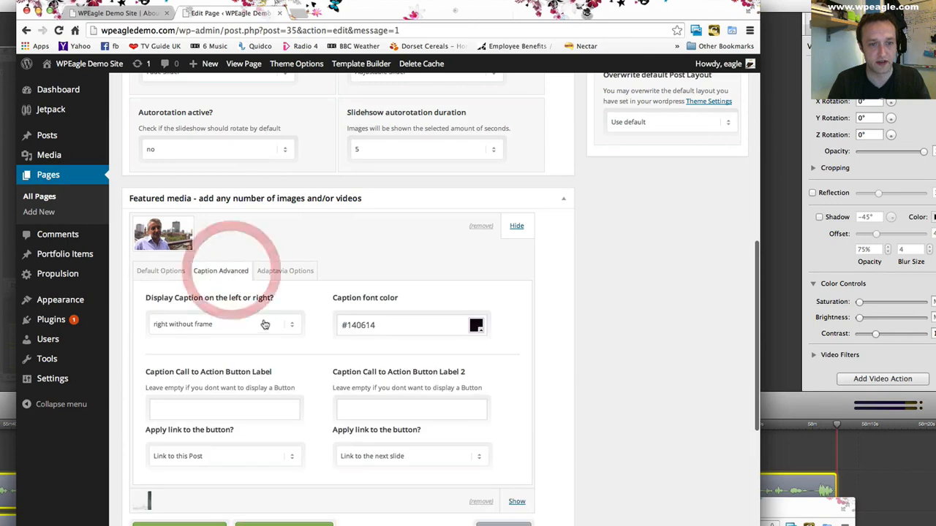
{"action": "left_click", "coordinate": [263, 324]}
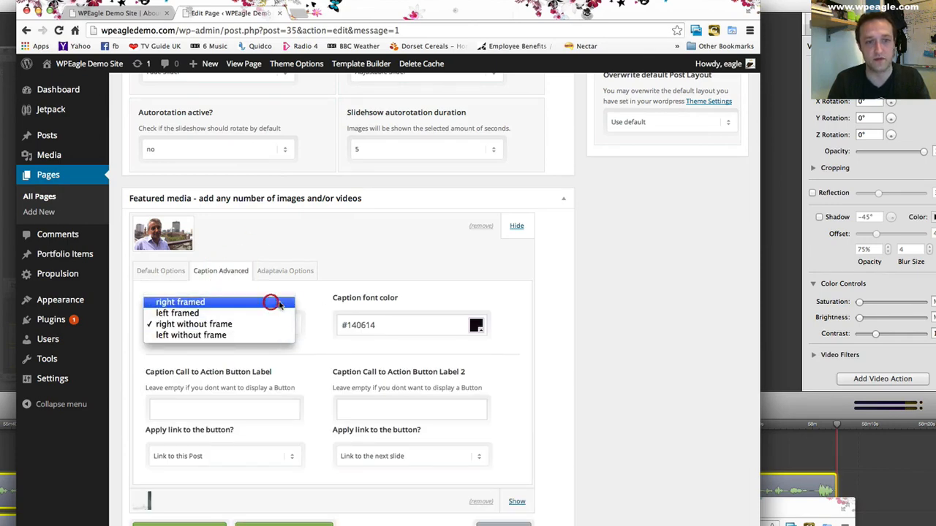
{"action": "left_click", "coordinate": [272, 303]}
- Change the woman's caption display to left framed and update the page to check it on the live site
{"action": "scroll", "coordinate": [271, 303], "scroll_direction": "down", "scroll_amount": 3}
{"action": "left_click", "coordinate": [516, 312]}
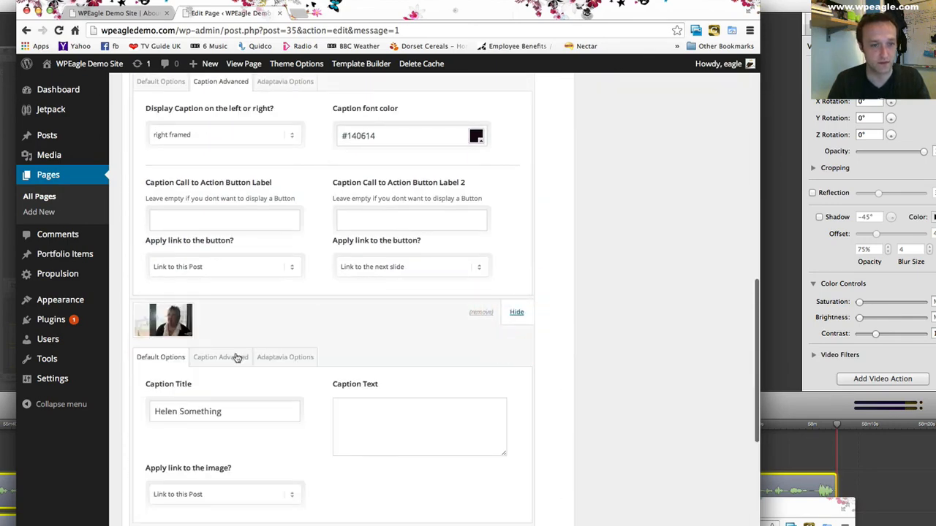
{"action": "left_click", "coordinate": [232, 360]}
{"action": "left_click", "coordinate": [258, 410]}
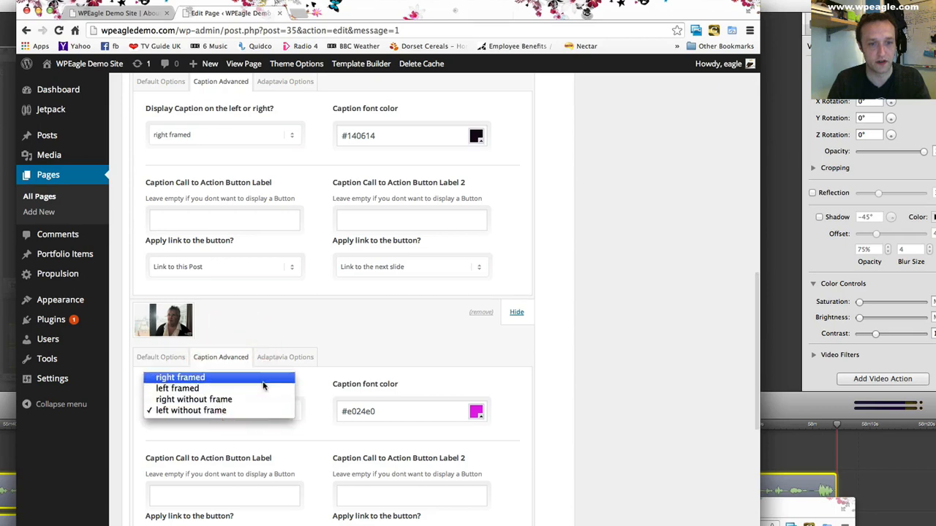
{"action": "left_click", "coordinate": [264, 388]}
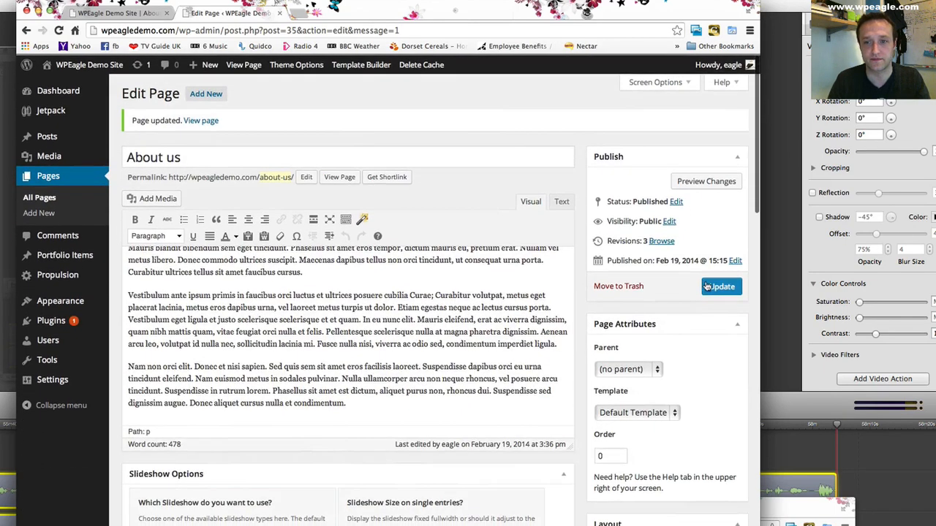
{"action": "left_click", "coordinate": [720, 287]}
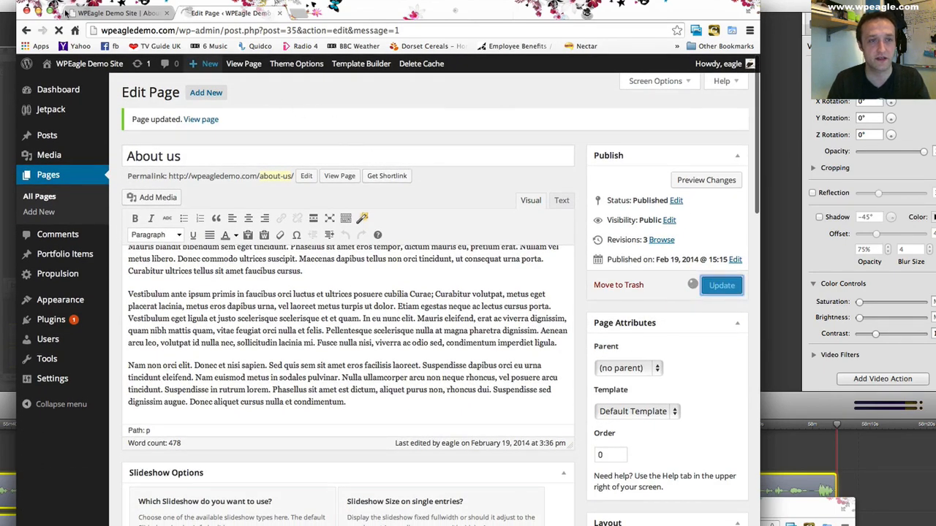
{"action": "left_click", "coordinate": [117, 15]}
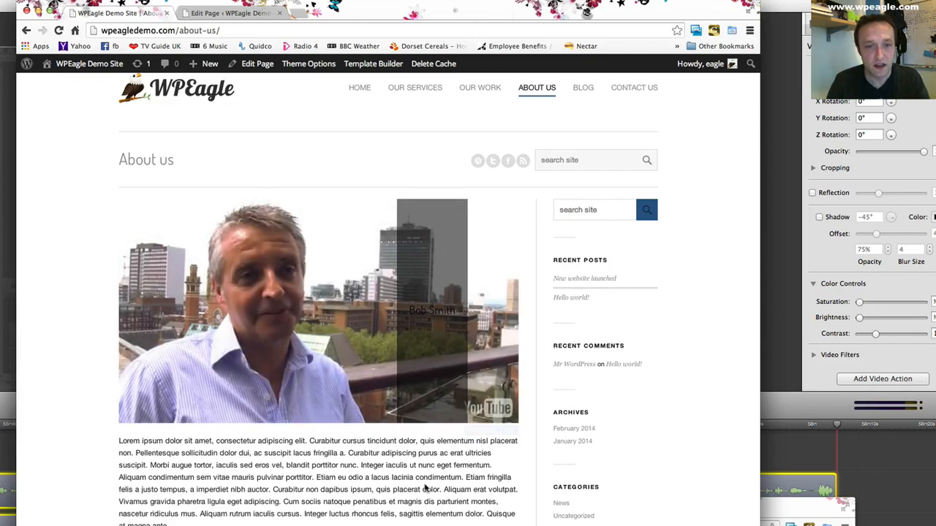
- Return to the About us page editor and set the caption font color of the man's featured image to #fcfcfc
{"action": "left_click", "coordinate": [225, 11]}
{"action": "scroll", "coordinate": [304, 301], "scroll_direction": "down", "scroll_amount": 10}
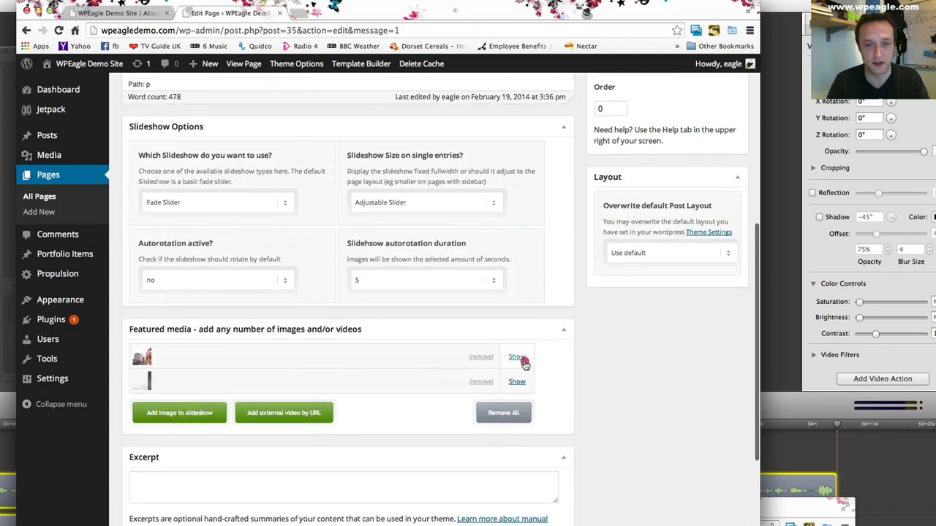
{"action": "left_click", "coordinate": [517, 357]}
{"action": "scroll", "coordinate": [379, 395], "scroll_direction": "down", "scroll_amount": 3}
{"action": "left_click", "coordinate": [228, 252]}
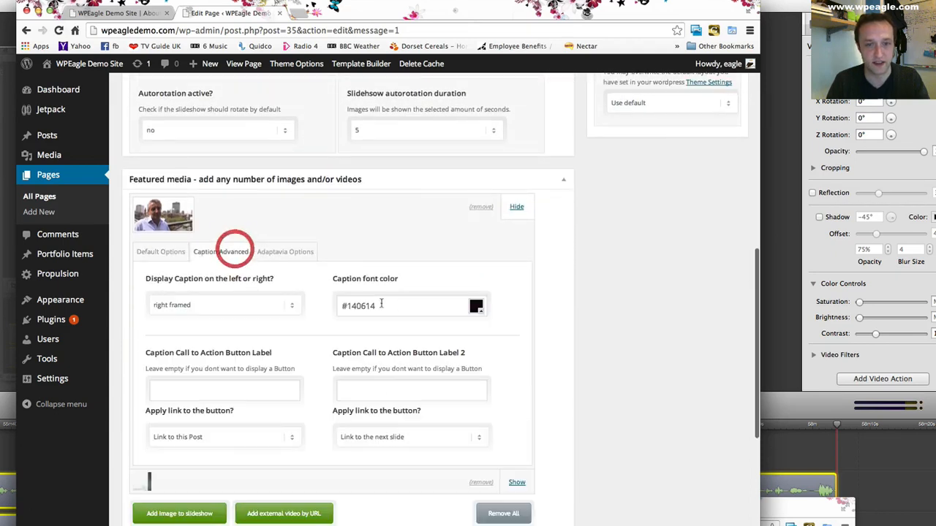
{"action": "left_click", "coordinate": [475, 306]}
{"action": "left_click", "coordinate": [468, 308]}
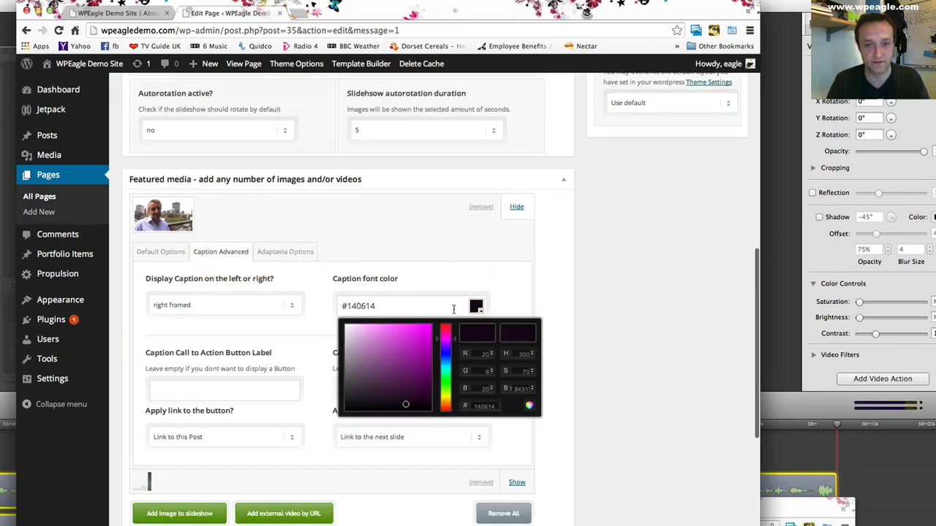
{"action": "left_click_drag", "start_coordinate": [420, 338], "coordinate": [340, 324]}
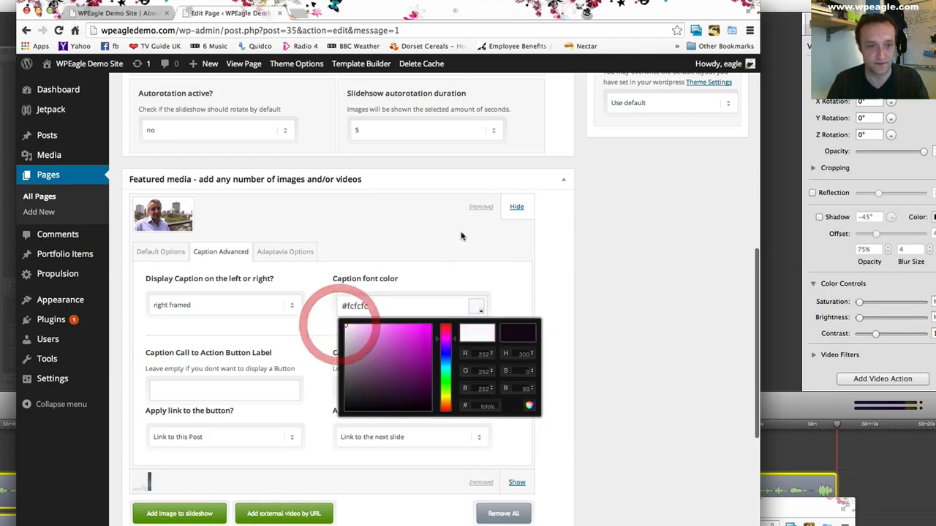
{"action": "left_click", "coordinate": [461, 233]}
- Fill in the caption text of the man's featured image, describing him by first name as the boss at WPEagle
{"action": "left_click", "coordinate": [158, 250]}
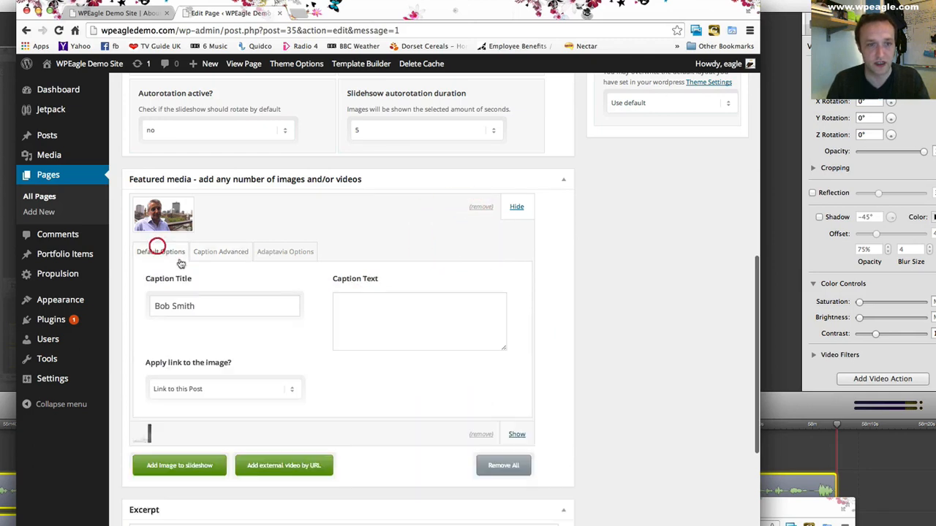
{"action": "left_click", "coordinate": [412, 324]}
{"action": "type", "text": "Bo"}
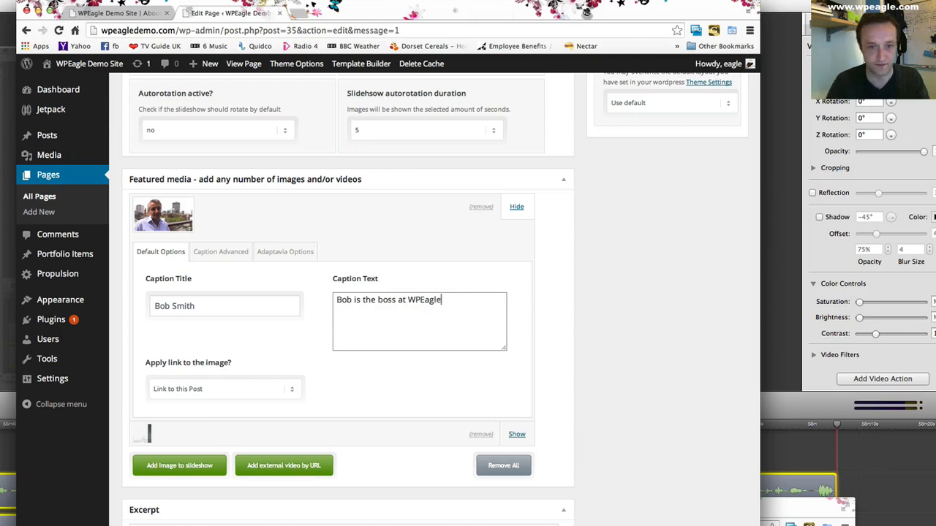
{"action": "type", "text": "b is the boss at WPEagle"}
- Fill in the caption text of the woman's featured image, describing her as the boss of the man at WPEagle
{"action": "scroll", "coordinate": [424, 344], "scroll_direction": "down", "scroll_amount": 3}
{"action": "left_click", "coordinate": [517, 349]}
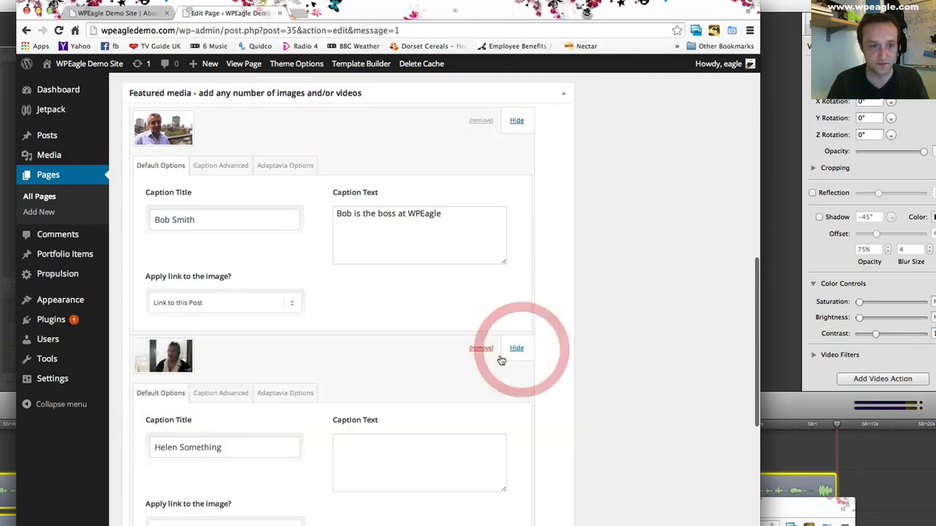
{"action": "left_click", "coordinate": [412, 467]}
{"action": "type", "text": "Helen is the boss of Bob at WPEagle"}
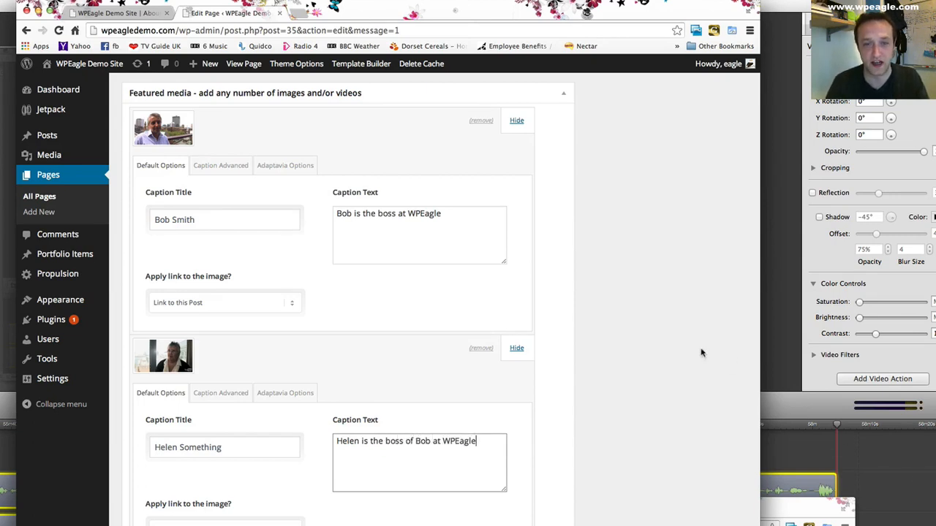
- Update the About us page, reload it on the live site to check the caption, and return to the editor
{"action": "scroll", "coordinate": [652, 344], "scroll_direction": "up", "scroll_amount": 15}
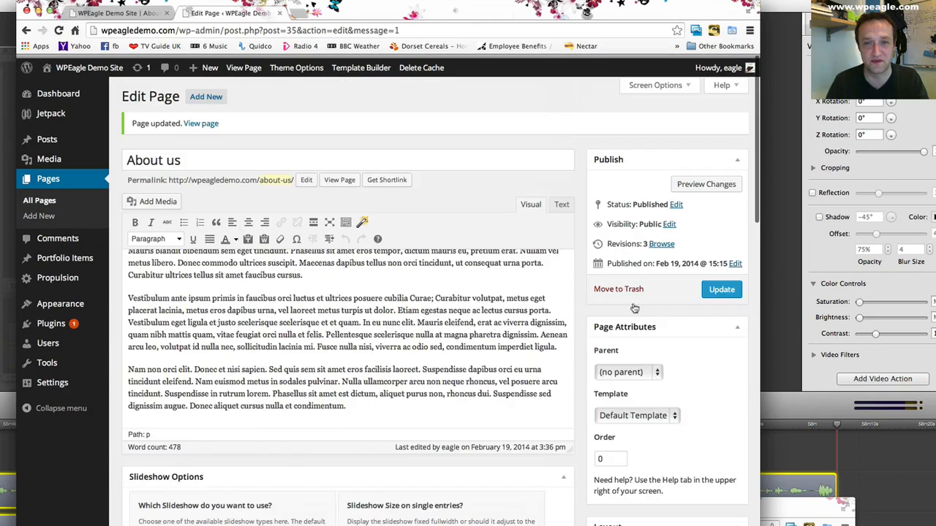
{"action": "left_click", "coordinate": [722, 285]}
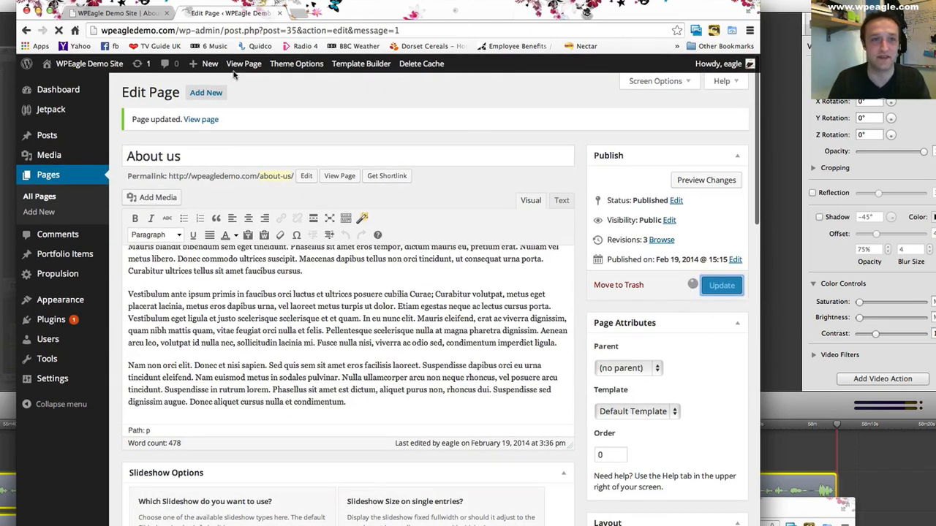
{"action": "left_click", "coordinate": [112, 15]}
{"action": "left_click", "coordinate": [58, 30]}
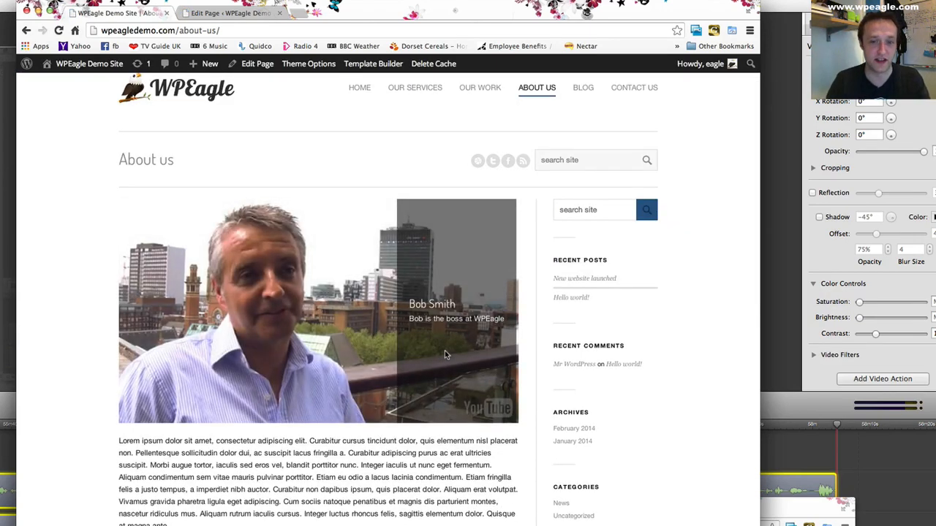
{"action": "scroll", "coordinate": [445, 355], "scroll_direction": "down", "scroll_amount": 5}
{"action": "scroll", "coordinate": [381, 323], "scroll_direction": "up", "scroll_amount": 6}
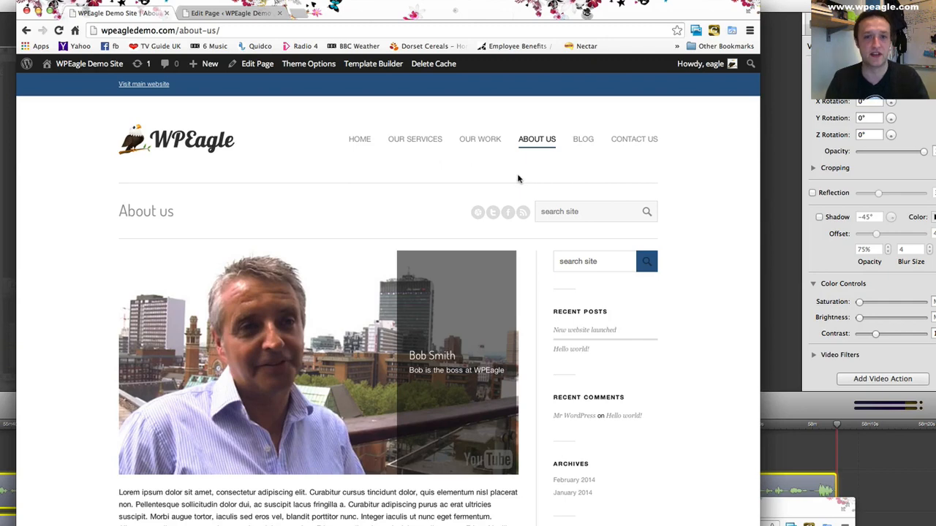
{"action": "left_click", "coordinate": [230, 14]}
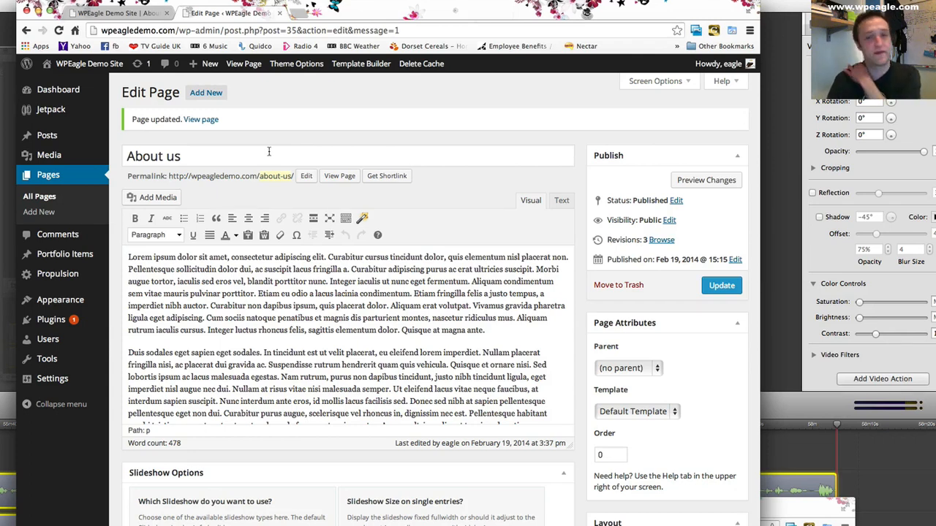
{"action": "mouse_move", "coordinate": [70, 140]}
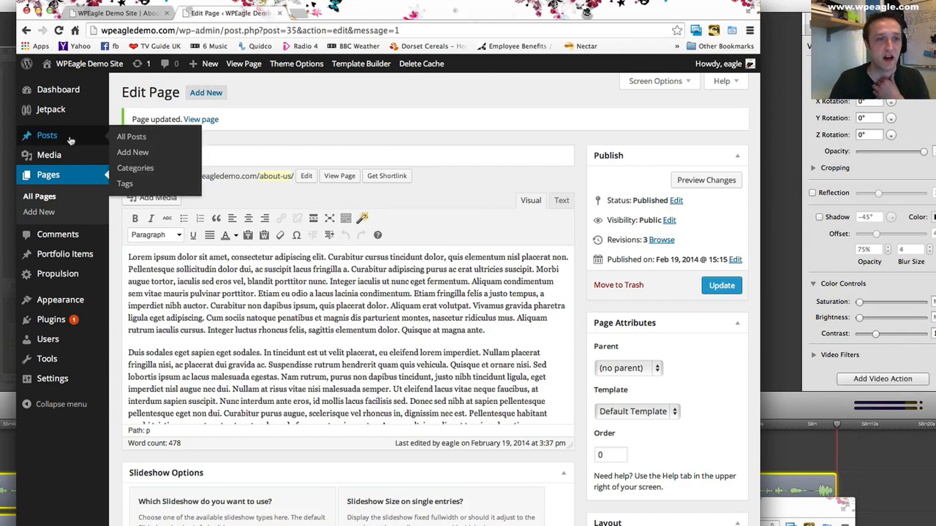
{"action": "left_click", "coordinate": [157, 152]}
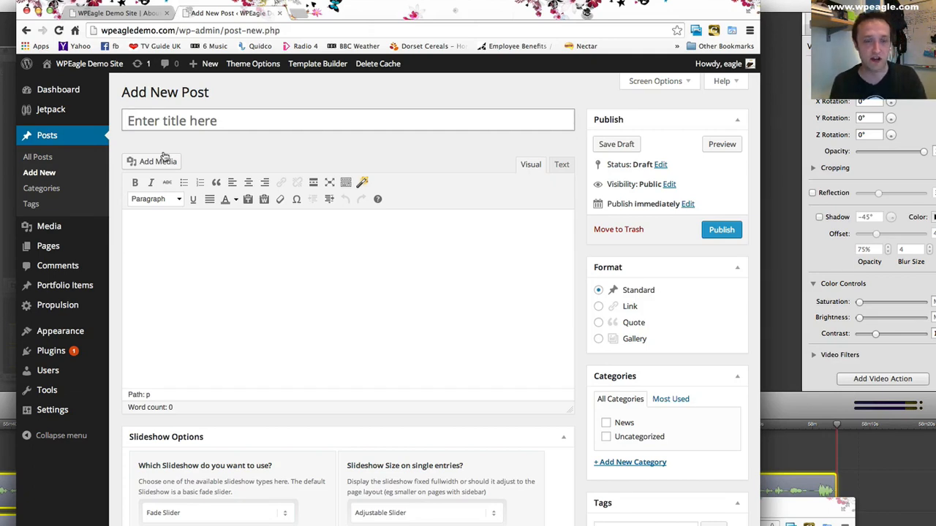
{"action": "left_click", "coordinate": [250, 113]}
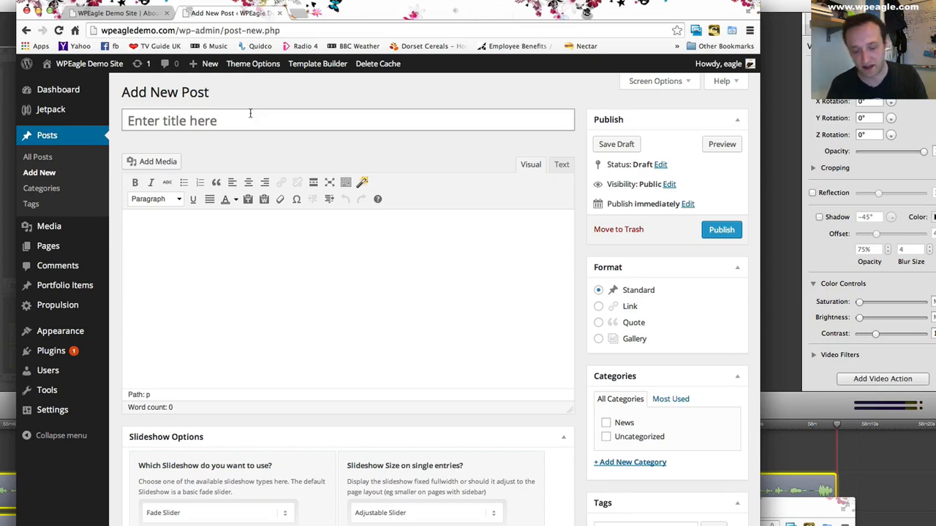
{"action": "type", "text": "Website"}
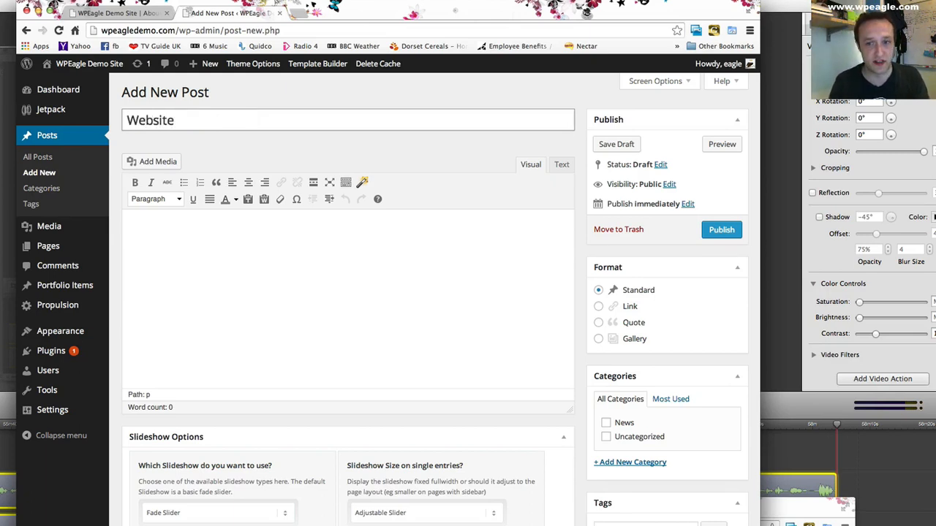
{"action": "key", "text": "BackSpace"}
{"action": "key", "text": "BackSpace"}
- Open the existing "New website launched" post for editing and look over its content, slideshow options and featured media
{"action": "left_click", "coordinate": [50, 158]}
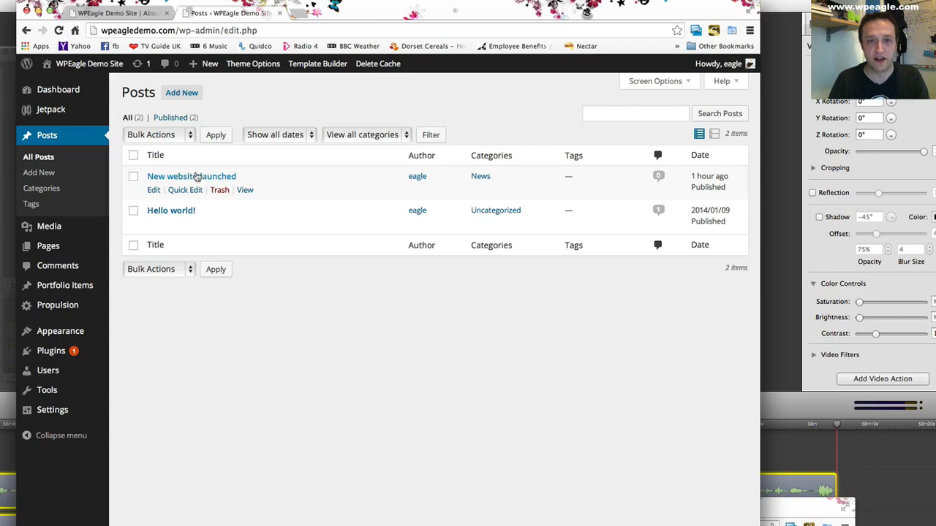
{"action": "left_click", "coordinate": [199, 180]}
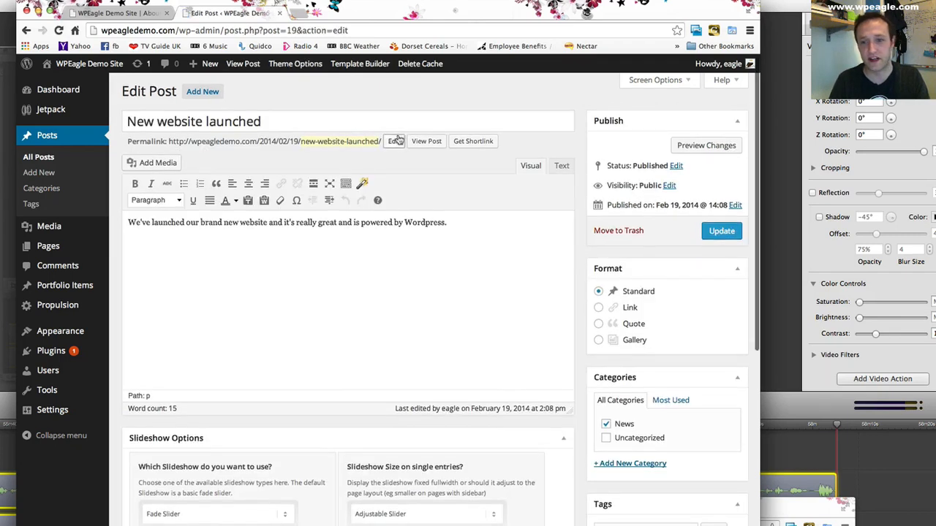
{"action": "scroll", "coordinate": [418, 174], "scroll_direction": "down", "scroll_amount": 5}
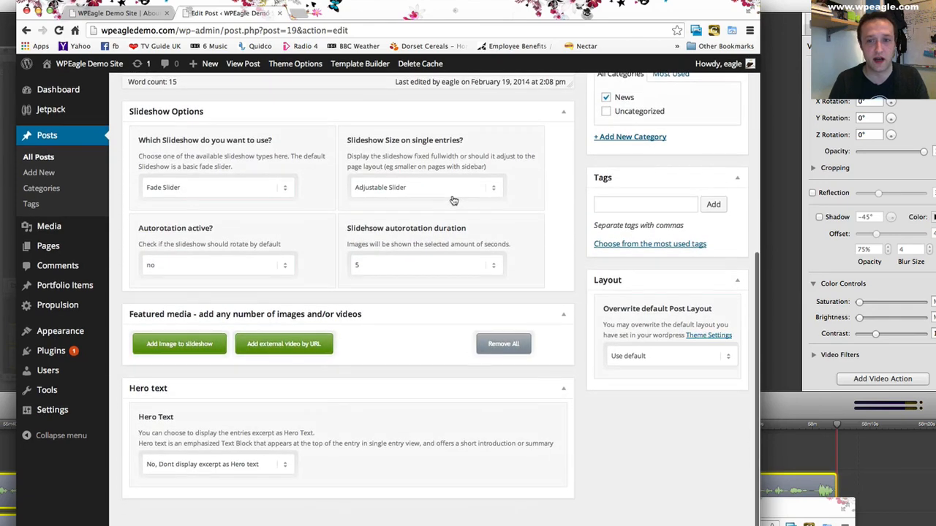
{"action": "scroll", "coordinate": [454, 200], "scroll_direction": "up", "scroll_amount": 5}
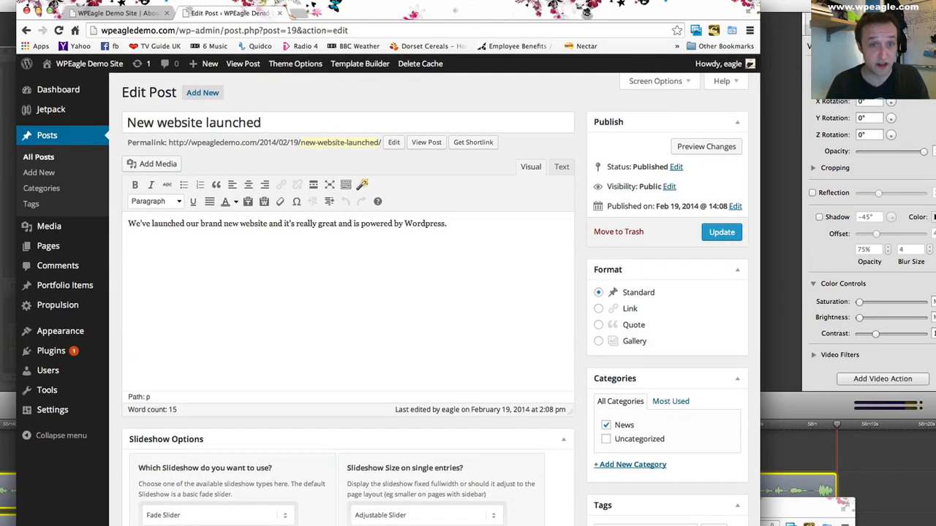
{"action": "scroll", "coordinate": [434, 320], "scroll_direction": "down", "scroll_amount": 1}
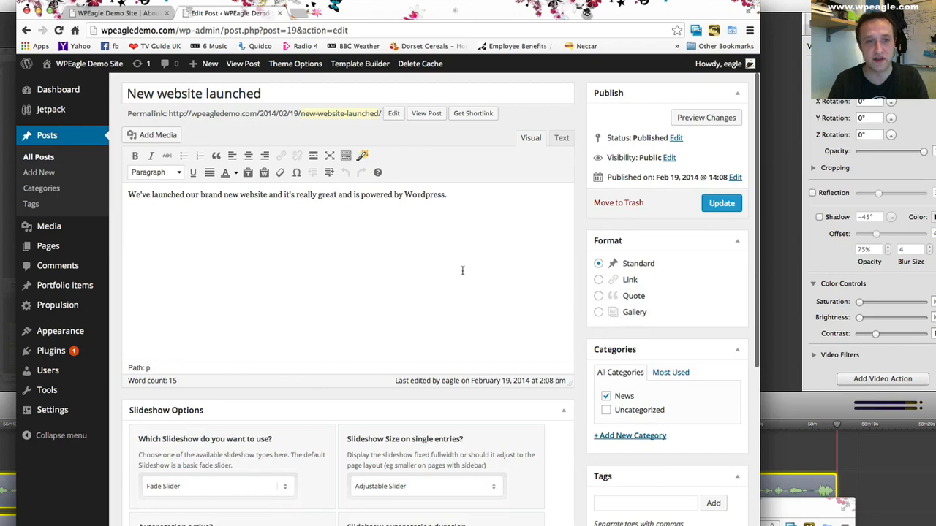
{"action": "scroll", "coordinate": [461, 271], "scroll_direction": "up", "scroll_amount": 1}
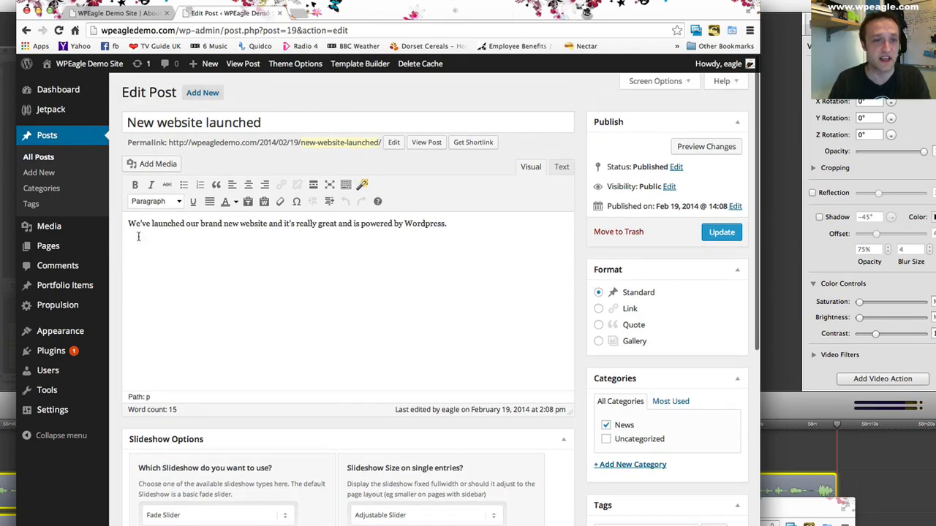
{"action": "scroll", "coordinate": [229, 239], "scroll_direction": "down", "scroll_amount": 10}
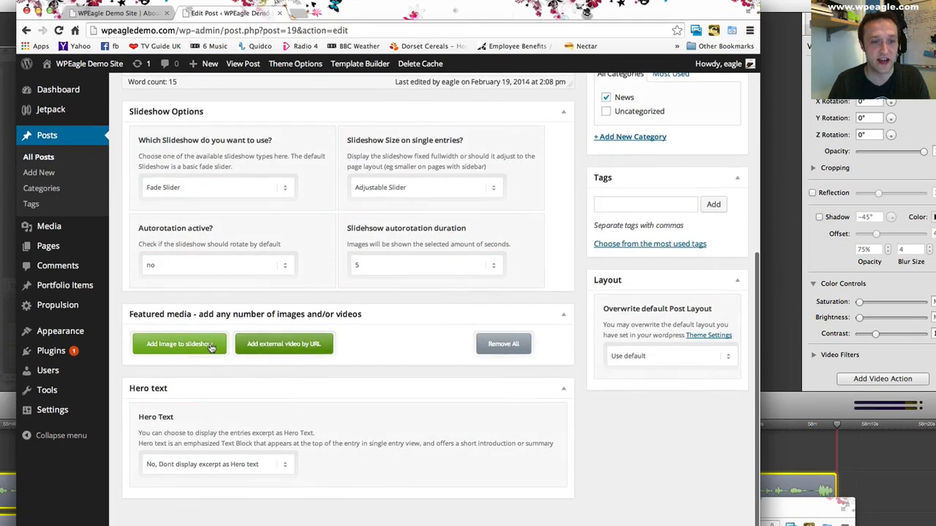
- Upload Sidebars Thumb.jpg from the computer's WPEagle folder as a slideshow image for the "New website launched" post
{"action": "left_click", "coordinate": [211, 348]}
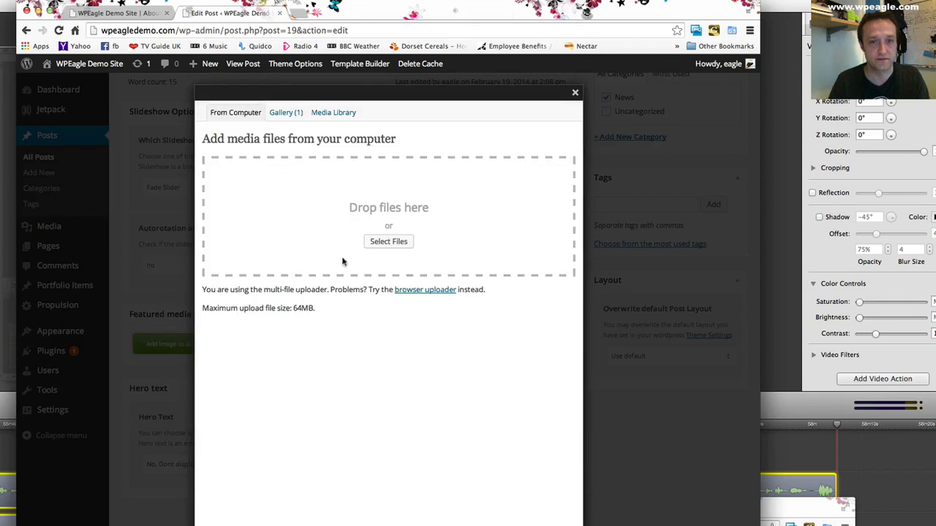
{"action": "left_click", "coordinate": [338, 116]}
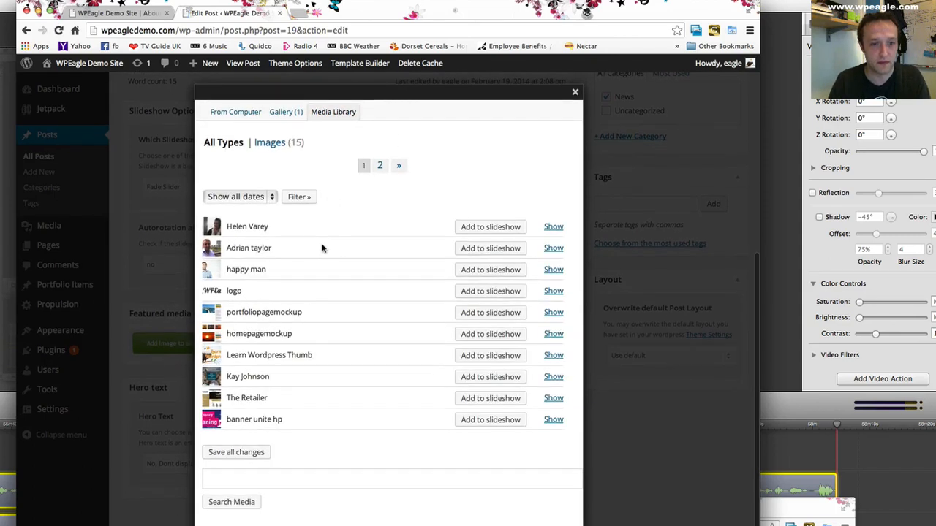
{"action": "left_click", "coordinate": [244, 115]}
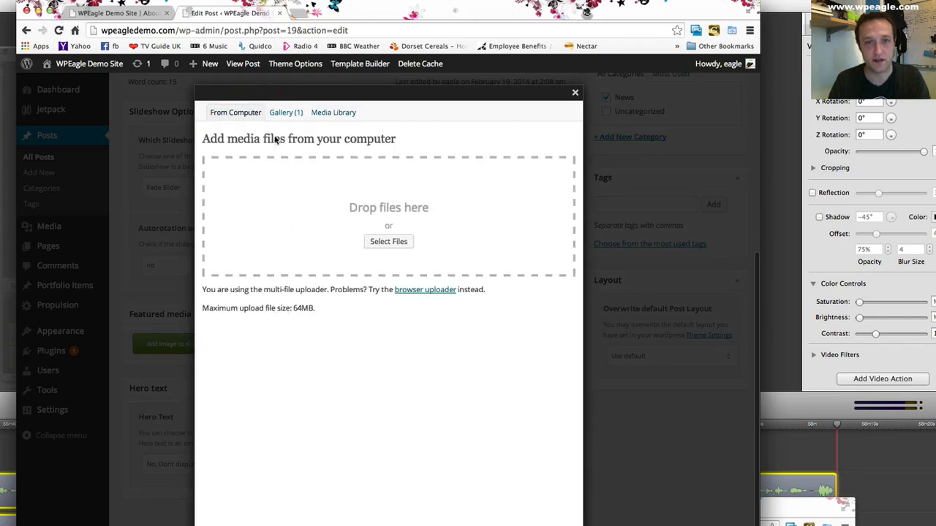
{"action": "left_click", "coordinate": [388, 241]}
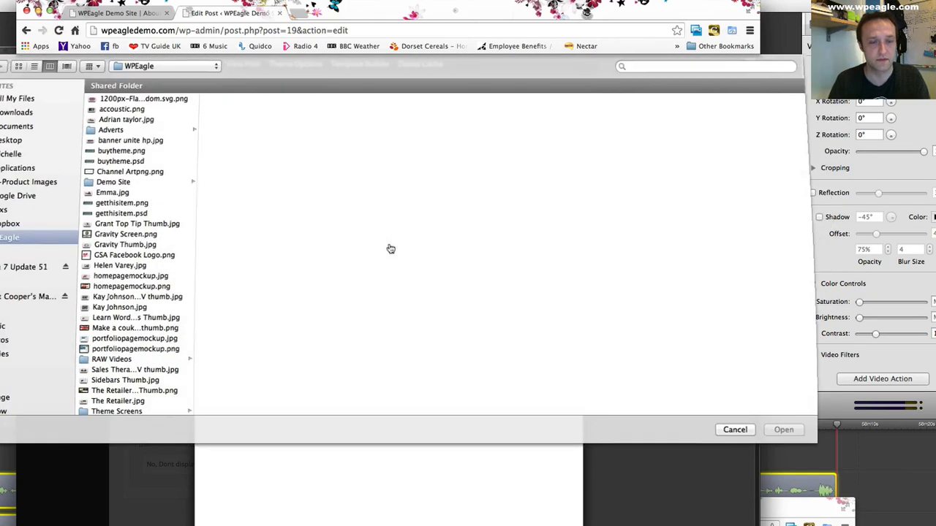
{"action": "left_click", "coordinate": [144, 173]}
{"action": "scroll", "coordinate": [144, 299], "scroll_direction": "down", "scroll_amount": 1}
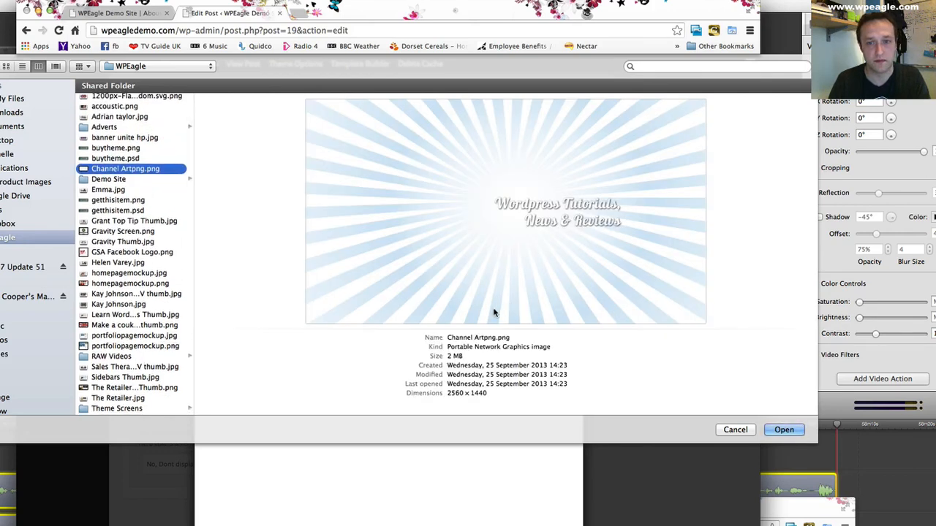
{"action": "left_click", "coordinate": [133, 368]}
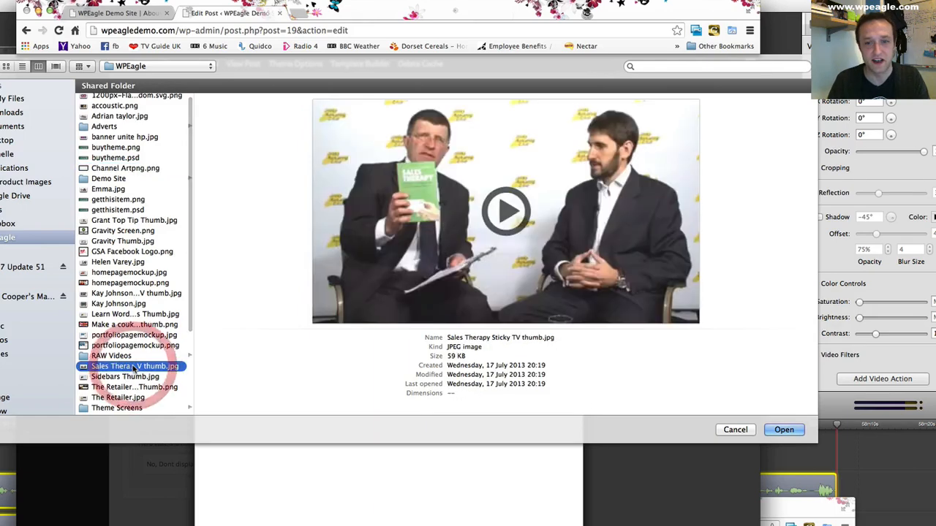
{"action": "left_click", "coordinate": [137, 378]}
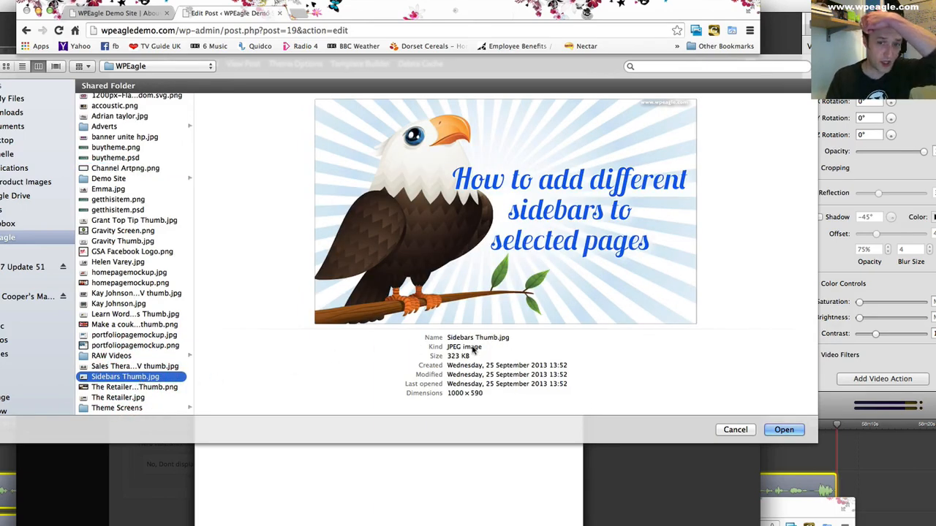
{"action": "left_click", "coordinate": [779, 430]}
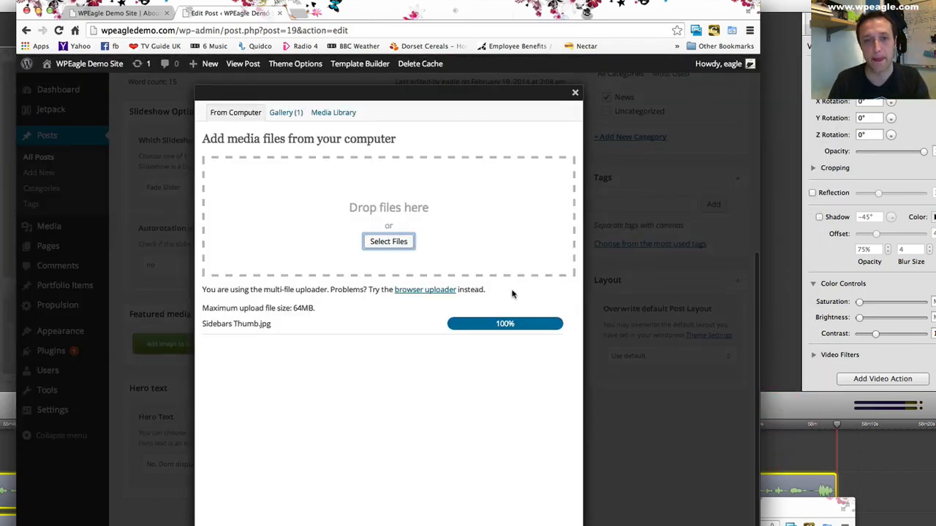
- Add the uploaded Sidebars Thumb image to the post's featured media gallery and update the post
{"action": "scroll", "coordinate": [384, 303], "scroll_direction": "down", "scroll_amount": 5}
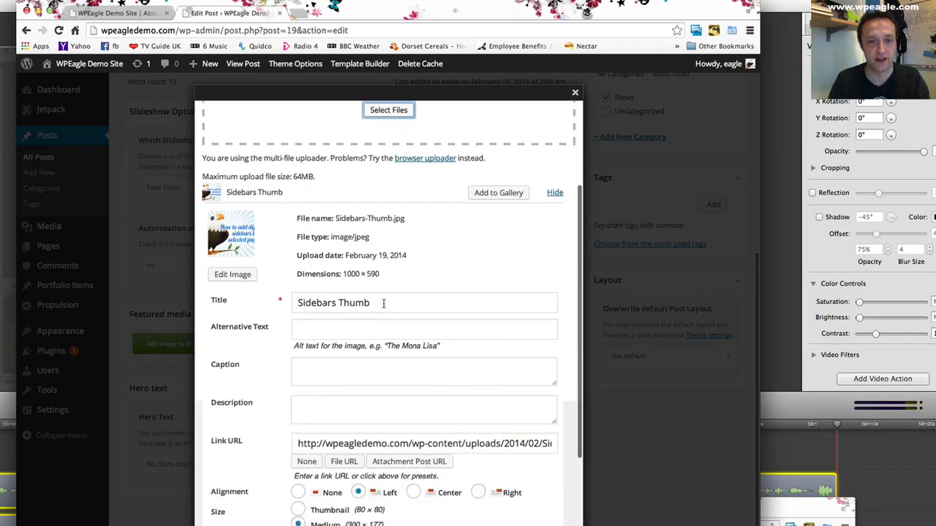
{"action": "left_click", "coordinate": [329, 479]}
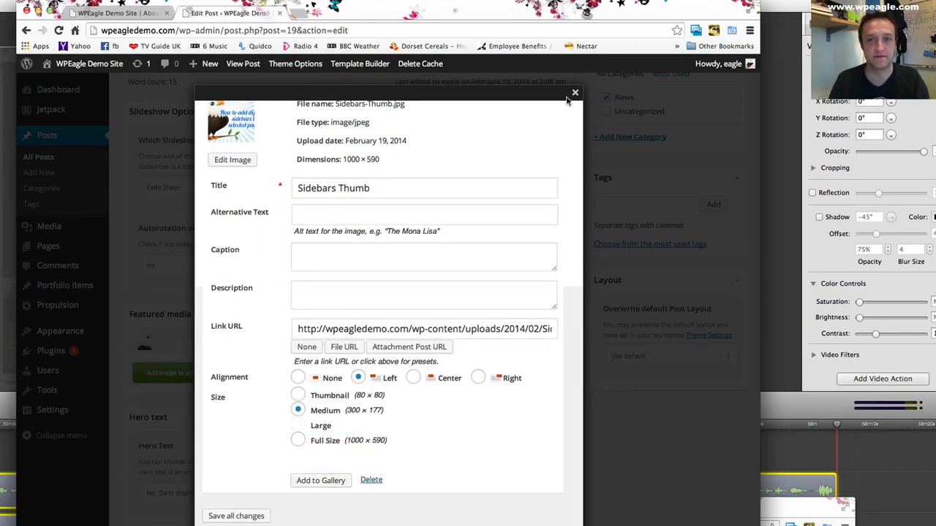
{"action": "left_click", "coordinate": [575, 94]}
{"action": "left_click", "coordinate": [722, 233]}
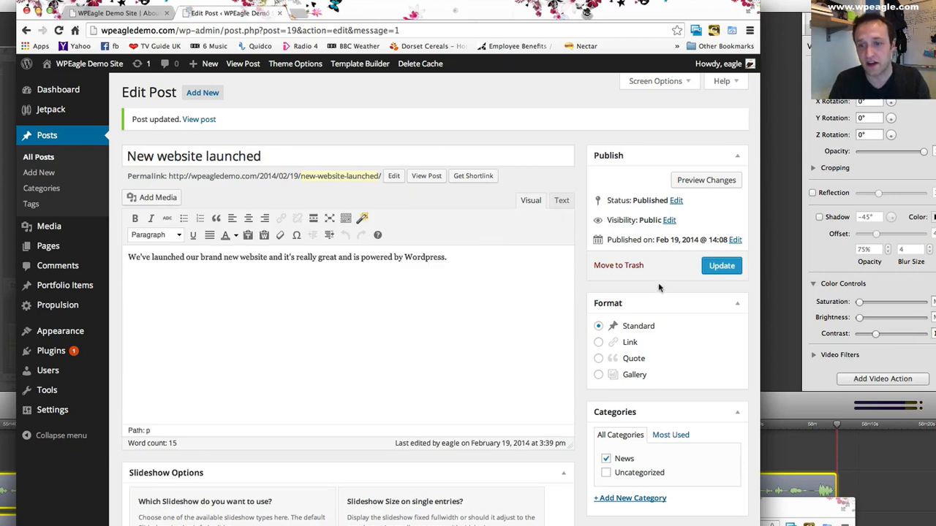
- Open the publication date and time of the "New website launched" post for editing
{"action": "scroll", "coordinate": [670, 277], "scroll_direction": "down", "scroll_amount": 2}
{"action": "scroll", "coordinate": [623, 322], "scroll_direction": "up", "scroll_amount": 2}
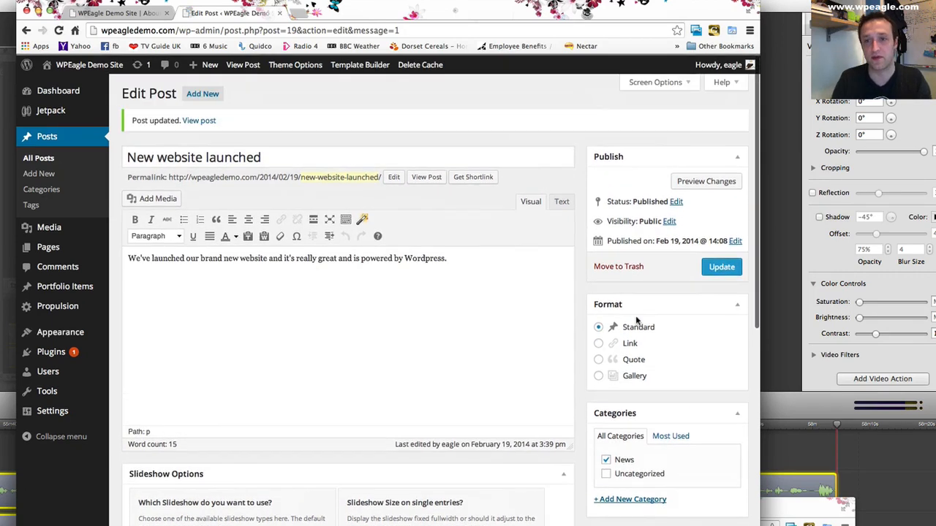
{"action": "left_click", "coordinate": [734, 241]}
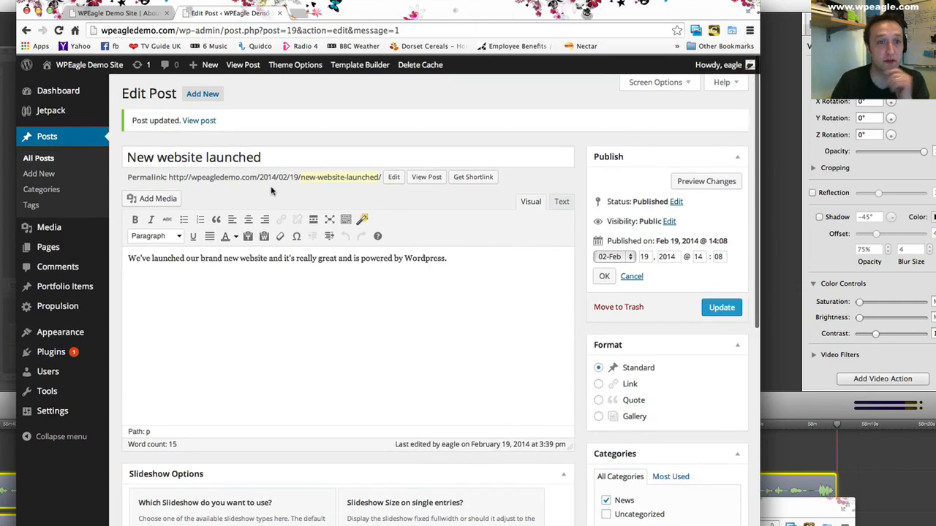
- Start a new post and title it "Great video tutorials from" followed by the presenter's first name
{"action": "left_click", "coordinate": [213, 97]}
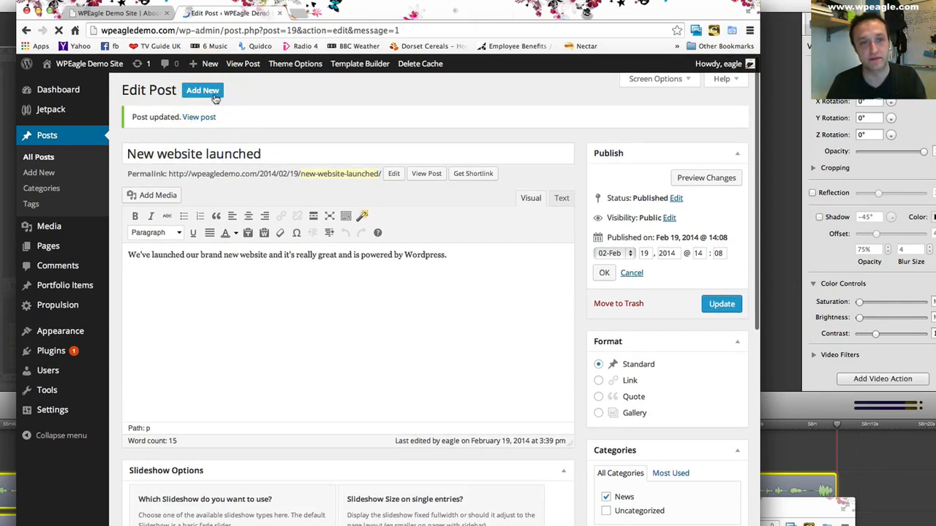
{"action": "type", "text": "Gre"}
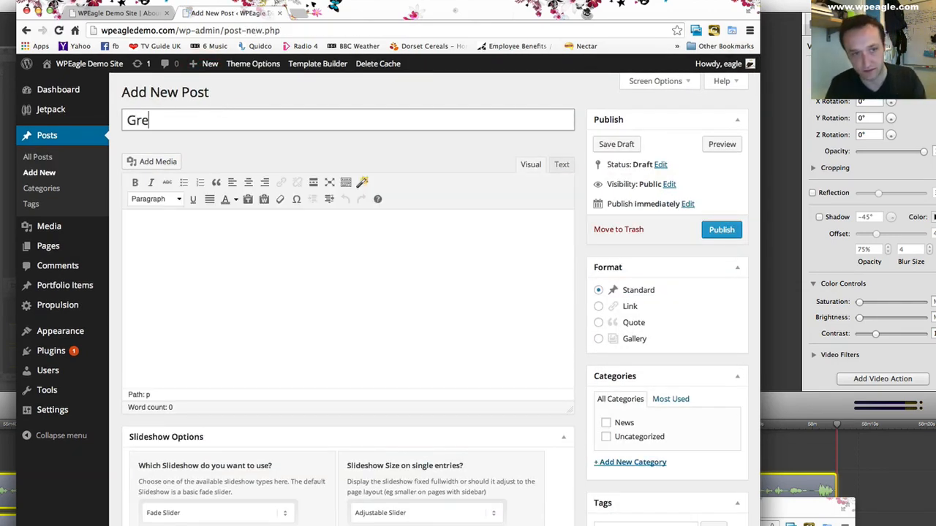
{"action": "type", "text": "at video tut"}
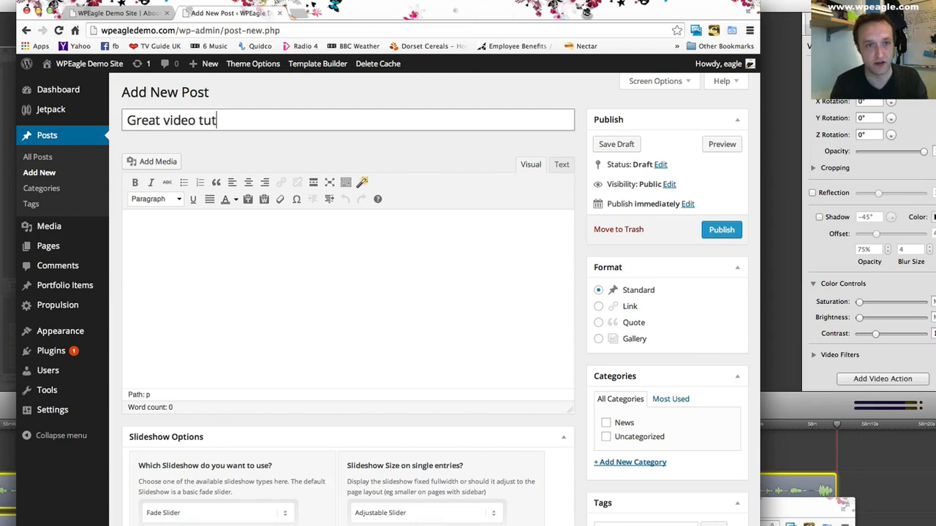
{"action": "type", "text": "orials from Alex"}
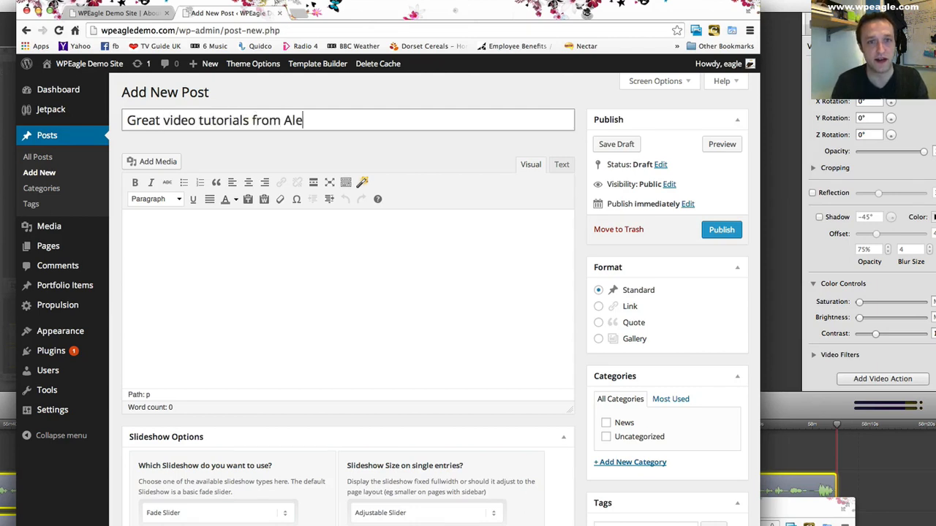
- Upload accoustic.png from the computer's WPEagle folder as media for the new post's body
{"action": "left_click", "coordinate": [255, 256]}
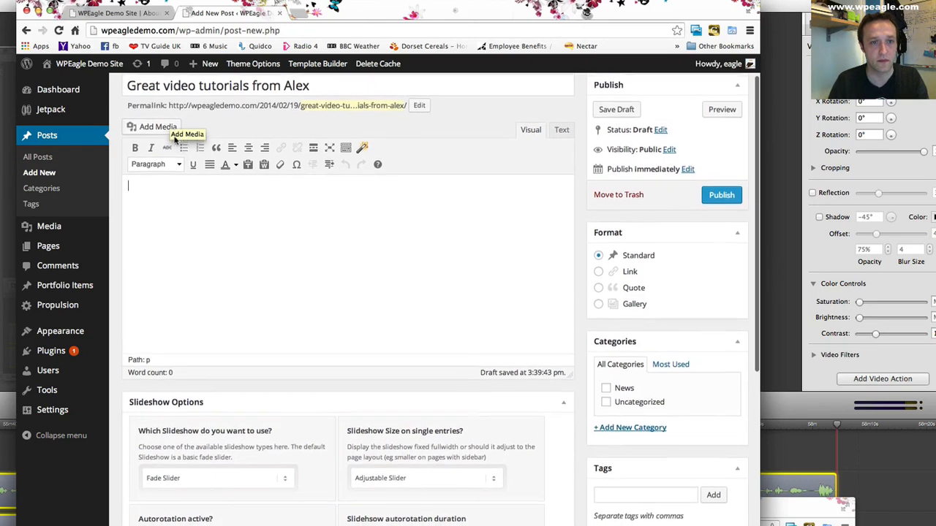
{"action": "left_click", "coordinate": [218, 215]}
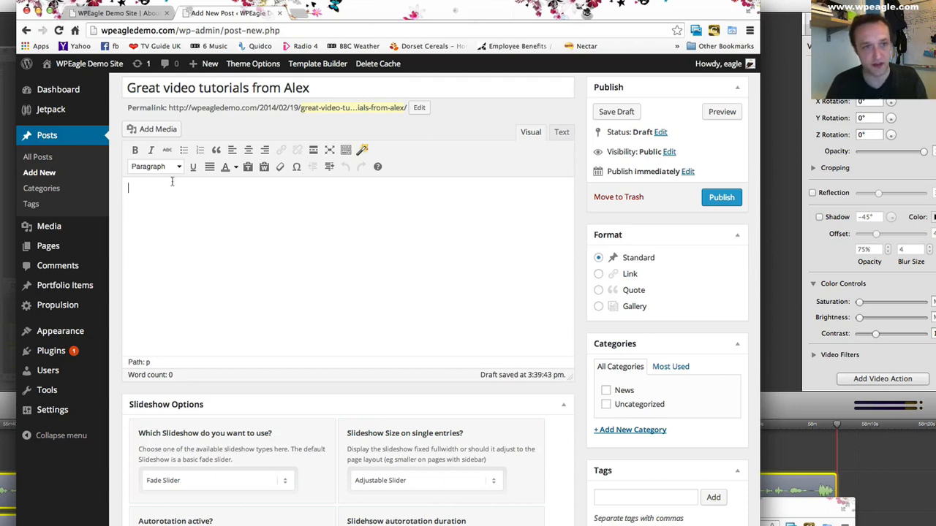
{"action": "left_click", "coordinate": [151, 129]}
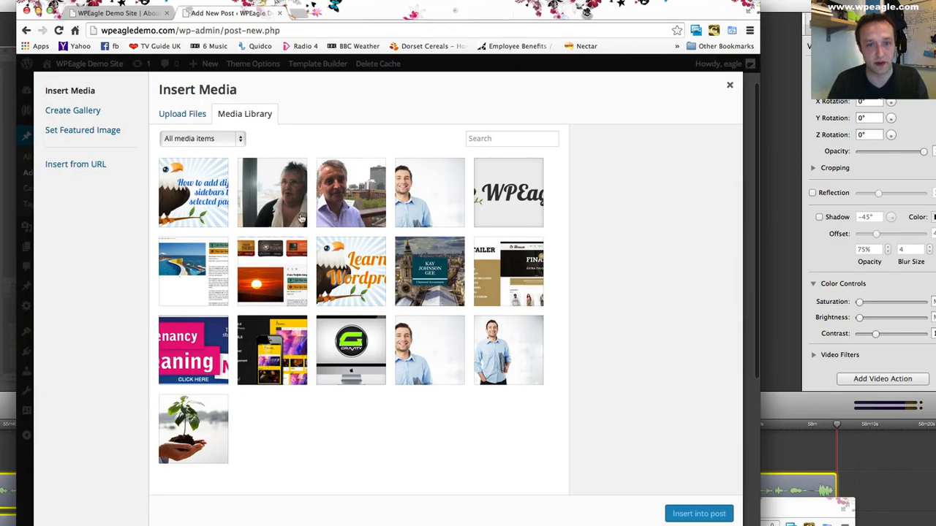
{"action": "left_click", "coordinate": [181, 115]}
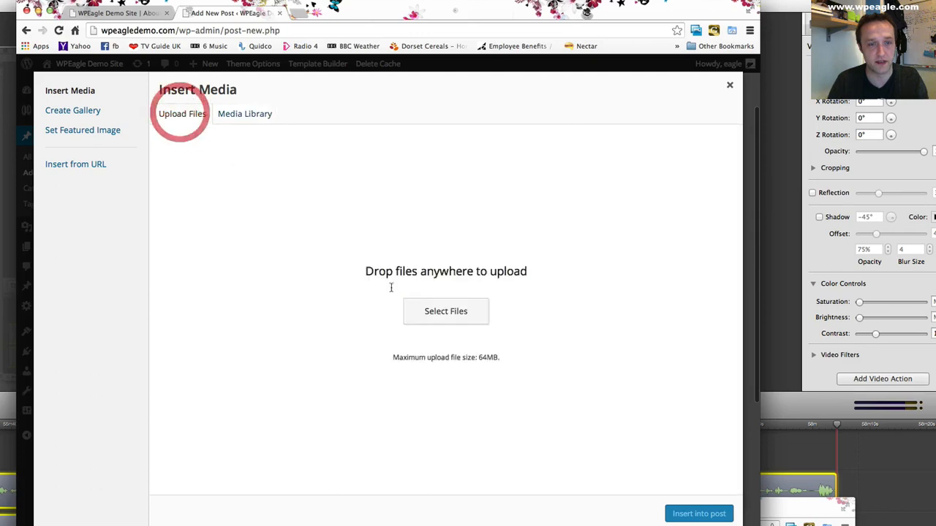
{"action": "left_click", "coordinate": [461, 311]}
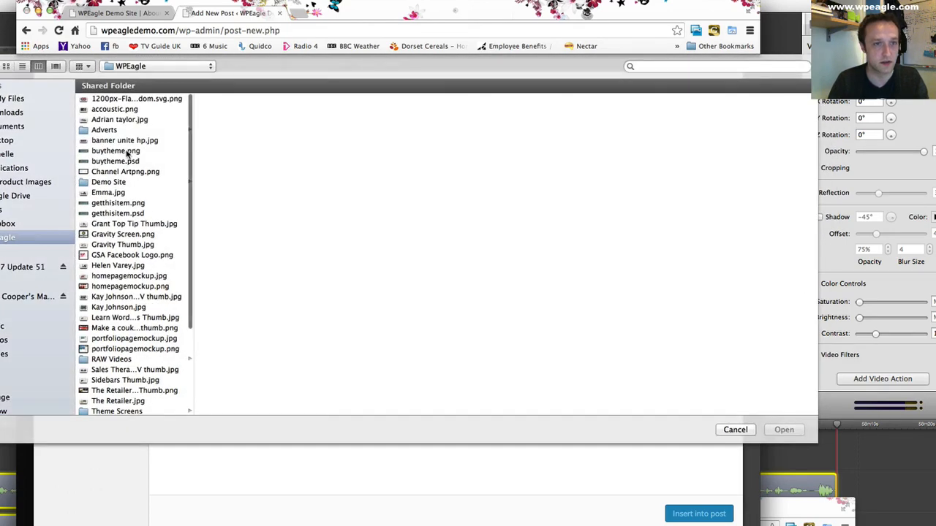
{"action": "left_click", "coordinate": [130, 109]}
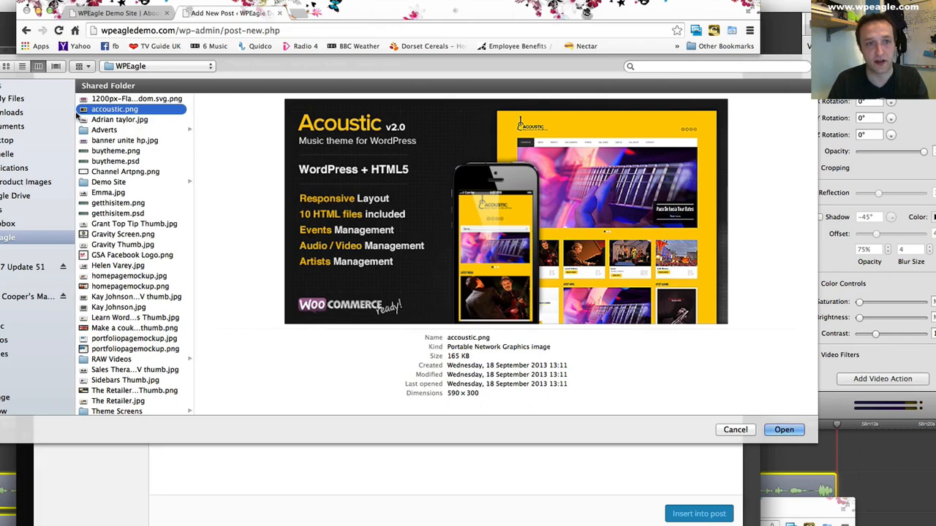
{"action": "left_click", "coordinate": [97, 120]}
{"action": "left_click", "coordinate": [111, 110]}
{"action": "left_click", "coordinate": [784, 429]}
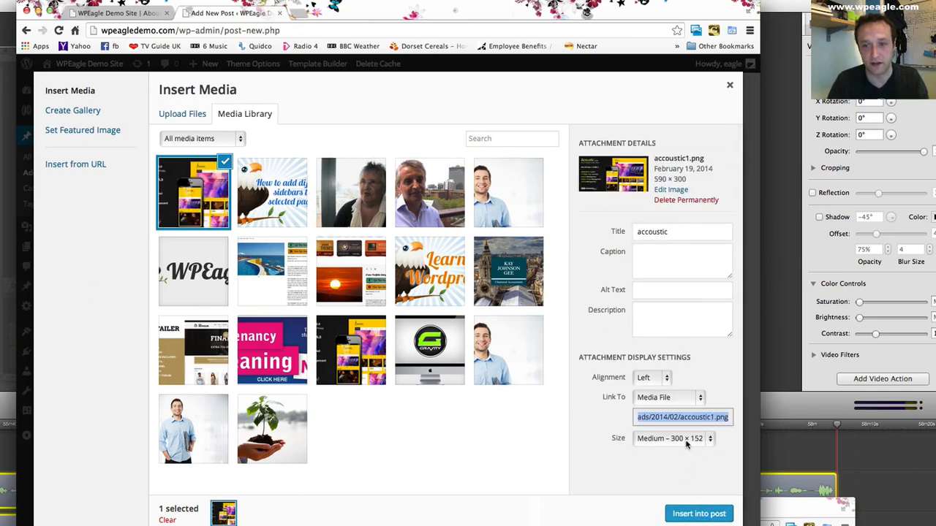
- Set the accoustic image's link to None and insert it into the post body
{"action": "left_click", "coordinate": [683, 396]}
{"action": "left_click", "coordinate": [660, 427]}
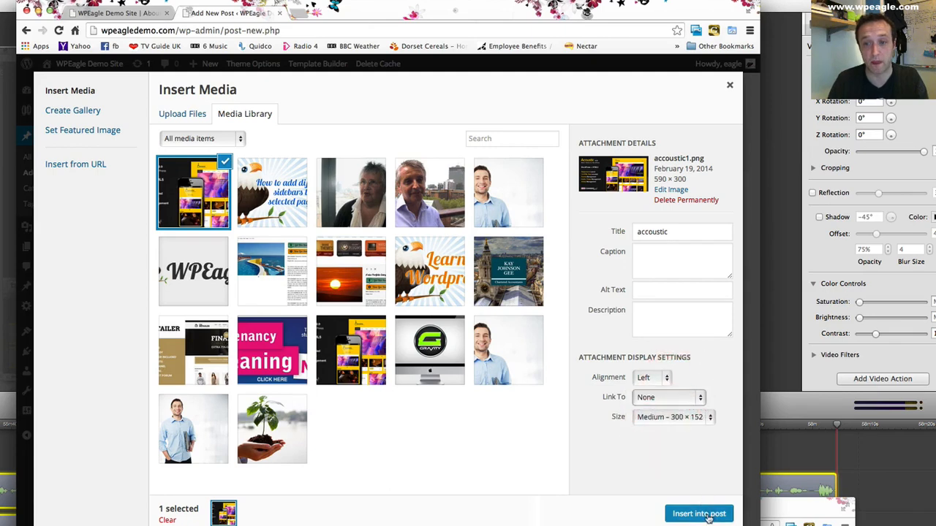
{"action": "left_click", "coordinate": [699, 512]}
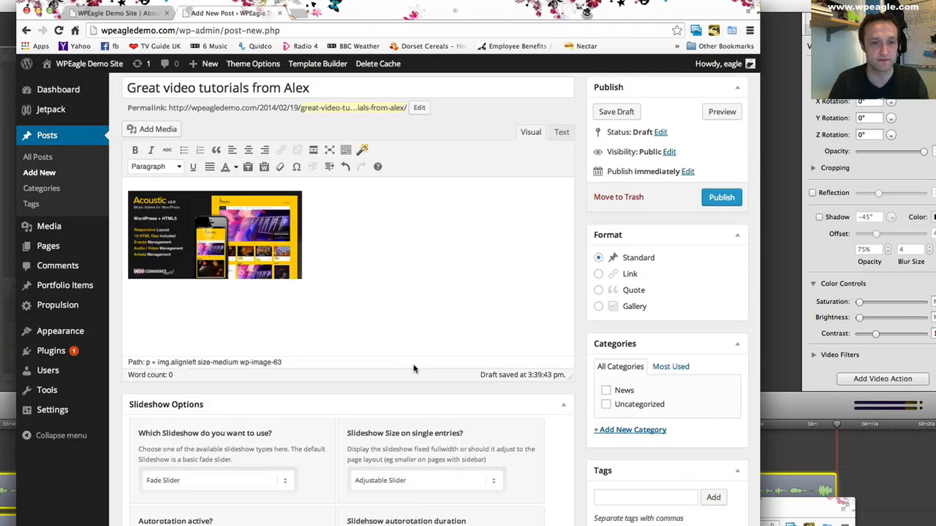
- Try to paste the lorem ipsum text beneath the inserted image, and undo the paste
{"action": "left_click", "coordinate": [340, 244]}
{"action": "left_click", "coordinate": [239, 302]}
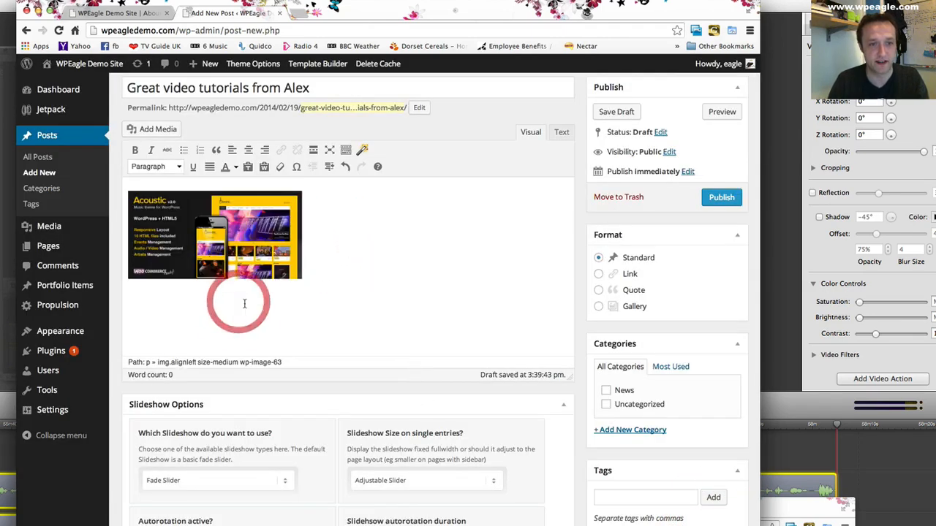
{"action": "key", "text": "ctrl+v"}
{"action": "scroll", "coordinate": [378, 252], "scroll_direction": "up", "scroll_amount": 3}
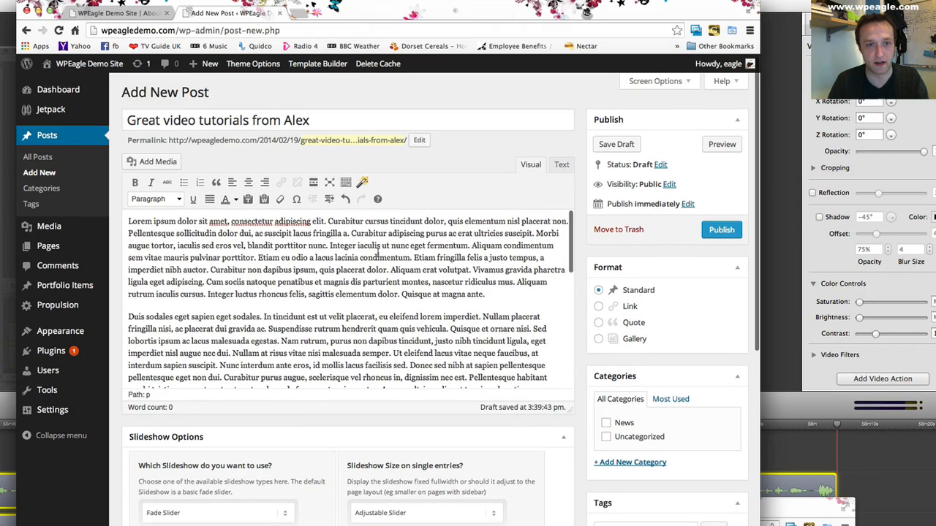
{"action": "key", "text": "ctrl+z"}
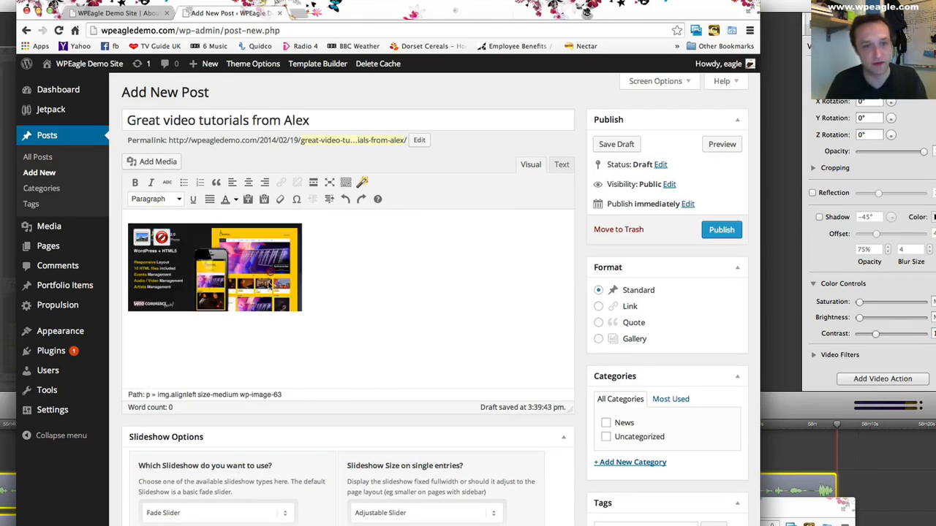
- Make room above the image, paste the lorem ipsum text there, and remove the blank line between the text and the image
{"action": "left_click", "coordinate": [285, 323]}
{"action": "left_click", "coordinate": [328, 310]}
{"action": "key", "text": "Return"}
{"action": "key", "text": "Return"}
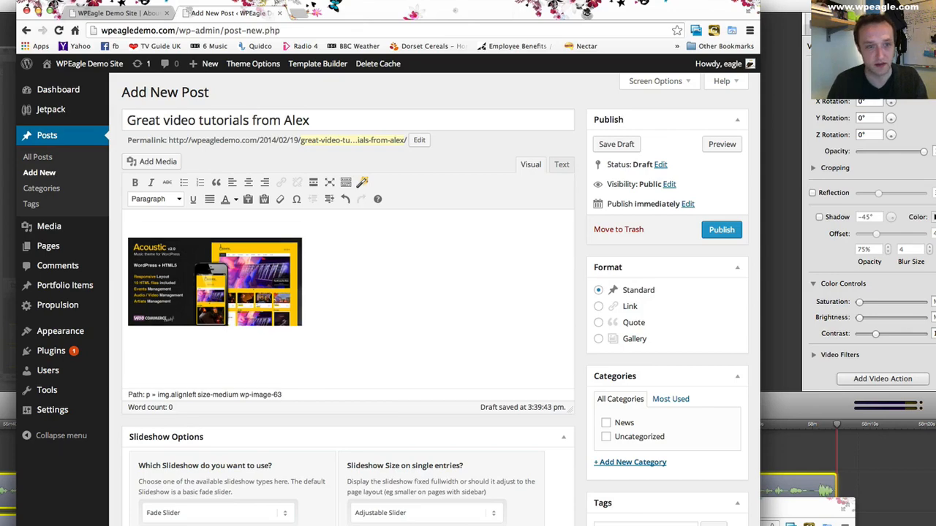
{"action": "left_click", "coordinate": [184, 225]}
{"action": "key", "text": "ctrl+v"}
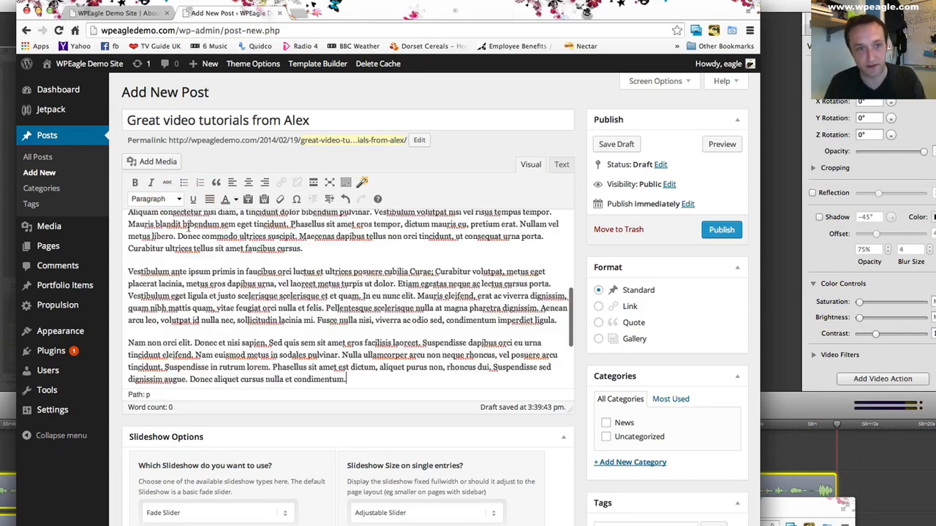
{"action": "scroll", "coordinate": [178, 228], "scroll_direction": "up", "scroll_amount": 5}
{"action": "scroll", "coordinate": [178, 229], "scroll_direction": "down", "scroll_amount": 6}
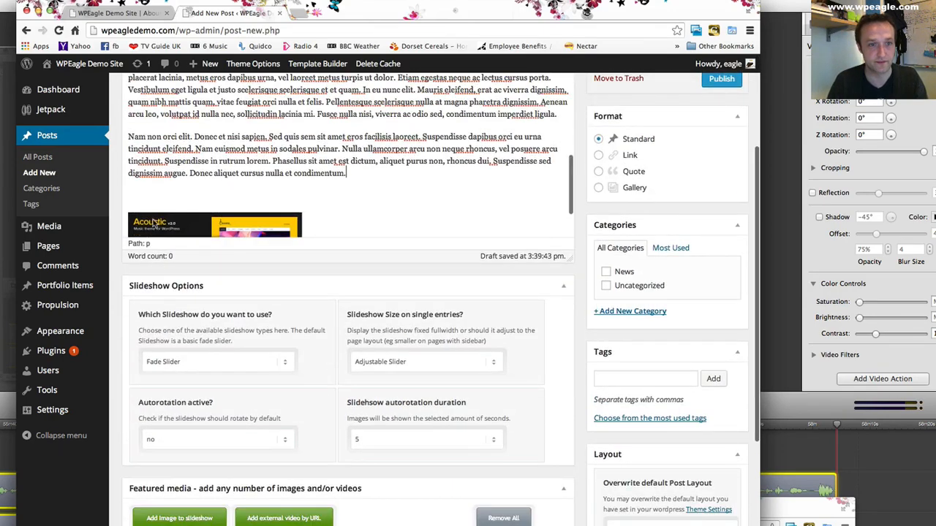
{"action": "left_click", "coordinate": [163, 202]}
{"action": "key", "text": "BackSpace"}
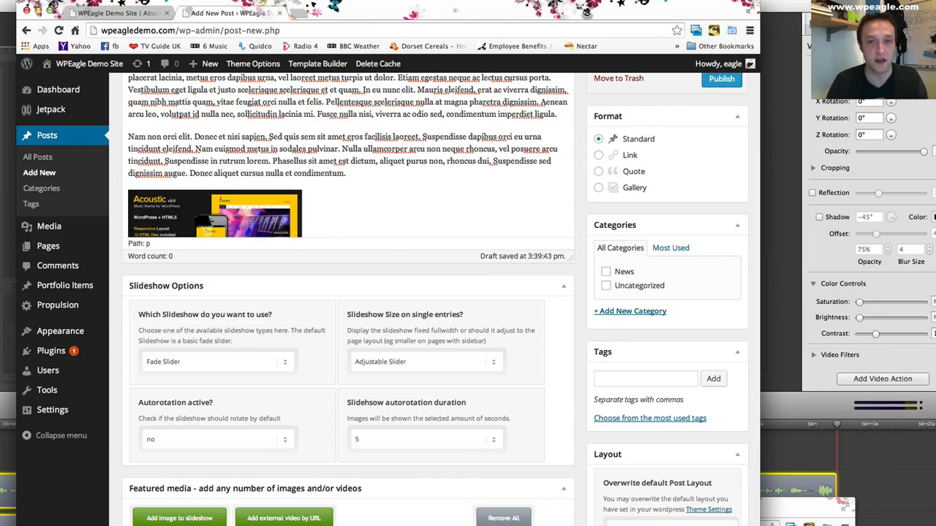
- Upload homepagemockup.jpg from the WPEagle folder as a slideshow image in the post's featured media
{"action": "scroll", "coordinate": [524, 176], "scroll_direction": "down", "scroll_amount": 5}
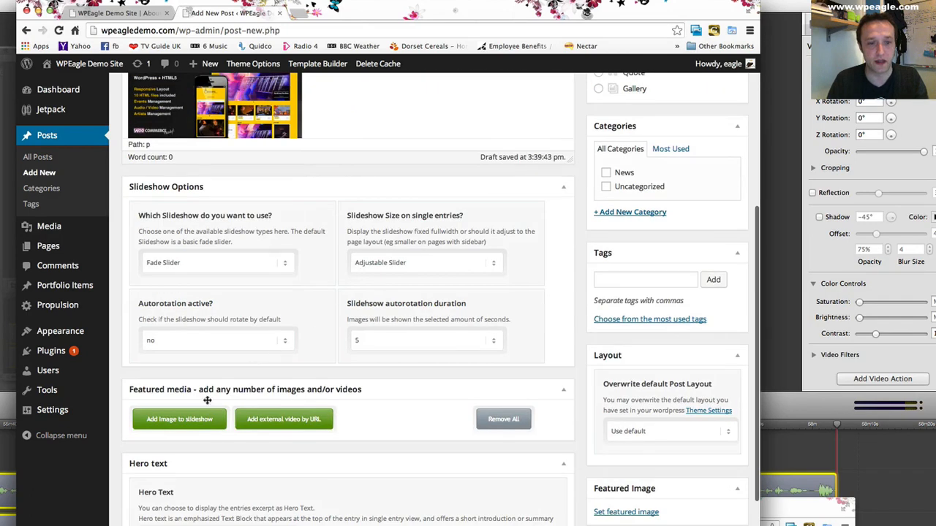
{"action": "left_click", "coordinate": [195, 419]}
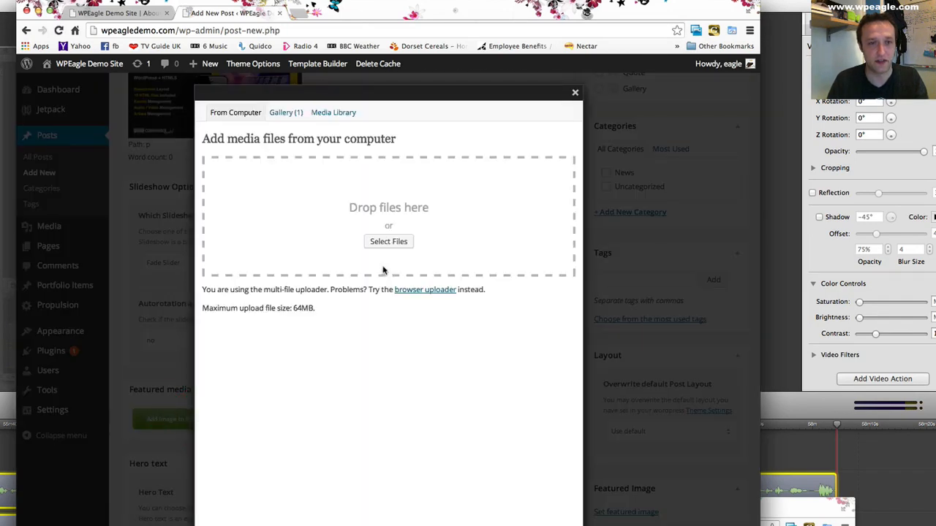
{"action": "left_click", "coordinate": [388, 242]}
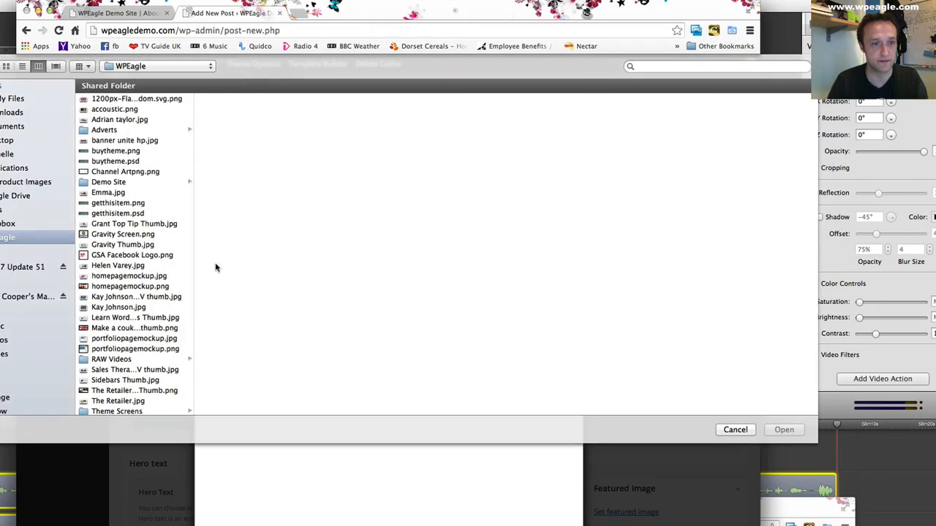
{"action": "scroll", "coordinate": [130, 307], "scroll_direction": "down", "scroll_amount": 2}
{"action": "left_click", "coordinate": [156, 260]}
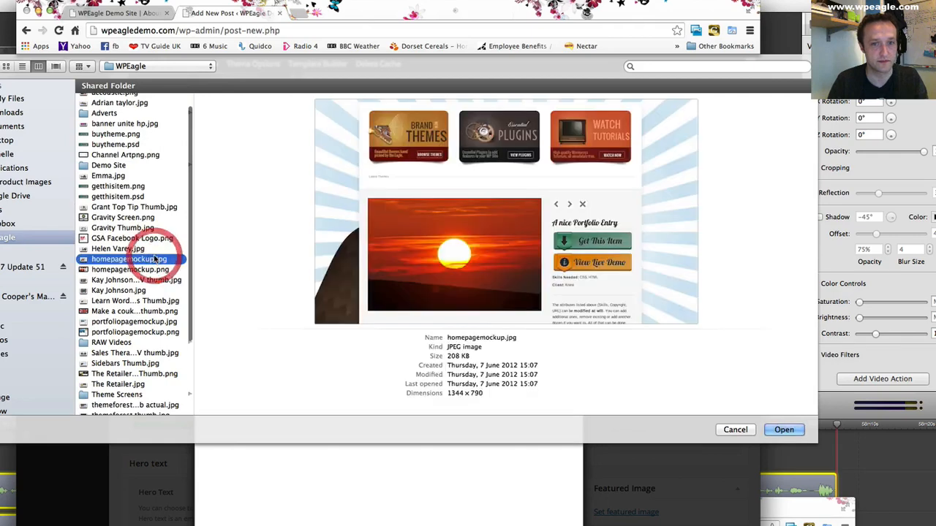
{"action": "left_click", "coordinate": [782, 431]}
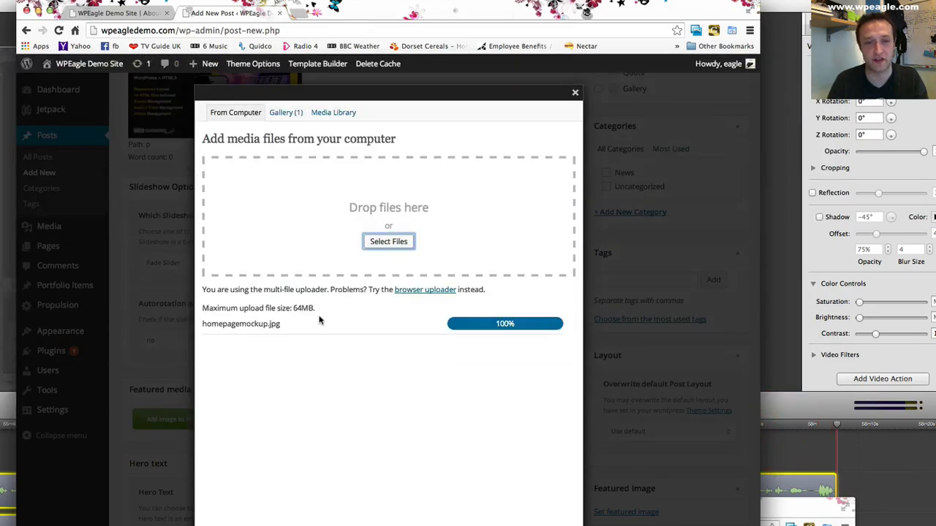
- Add the uploaded homepagemockup image to the post's featured media gallery and close the media window
{"action": "scroll", "coordinate": [316, 319], "scroll_direction": "down", "scroll_amount": 1}
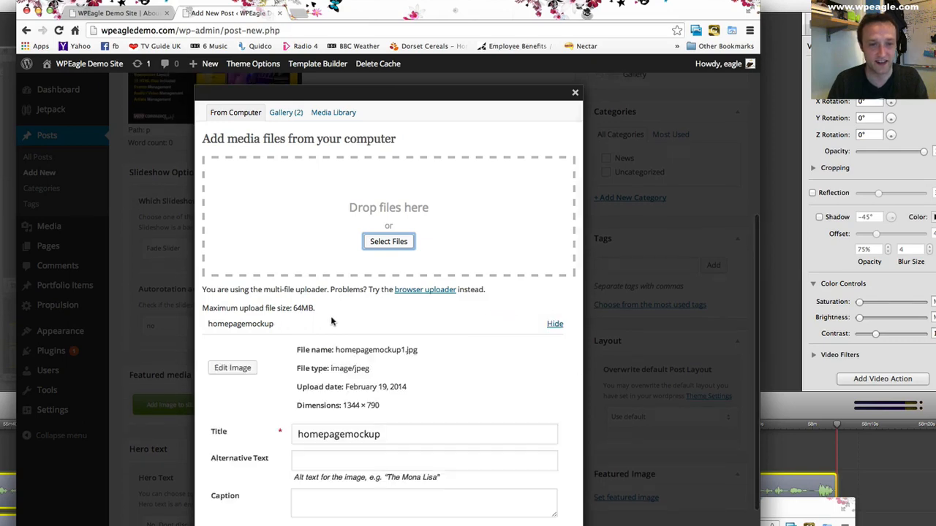
{"action": "scroll", "coordinate": [331, 366], "scroll_direction": "down", "scroll_amount": 5}
{"action": "left_click", "coordinate": [322, 481]}
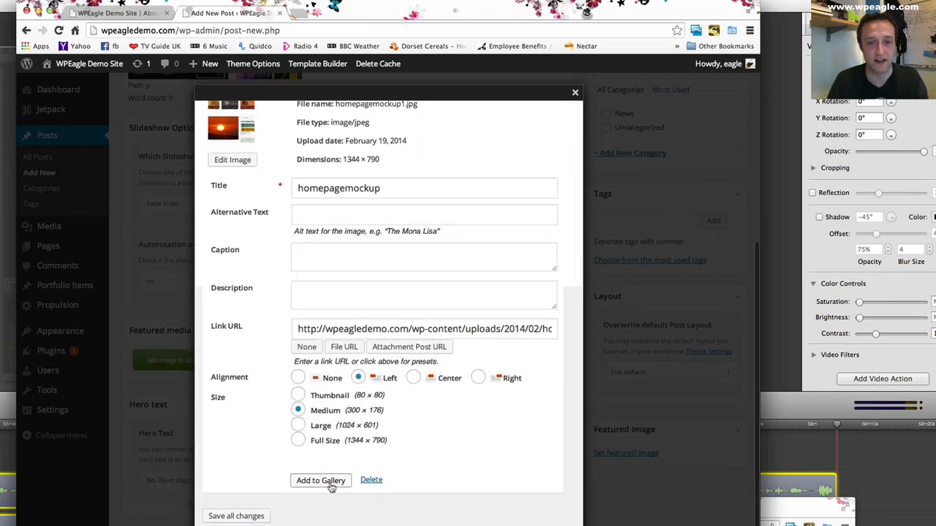
{"action": "left_click", "coordinate": [575, 95]}
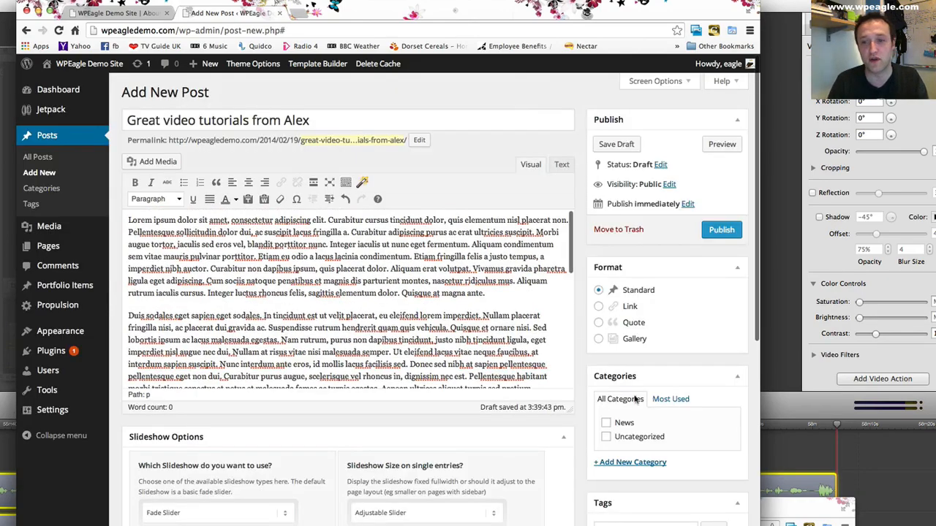
- Assign the new post to the News category and publish it
{"action": "left_click", "coordinate": [606, 424]}
{"action": "left_click", "coordinate": [721, 230]}
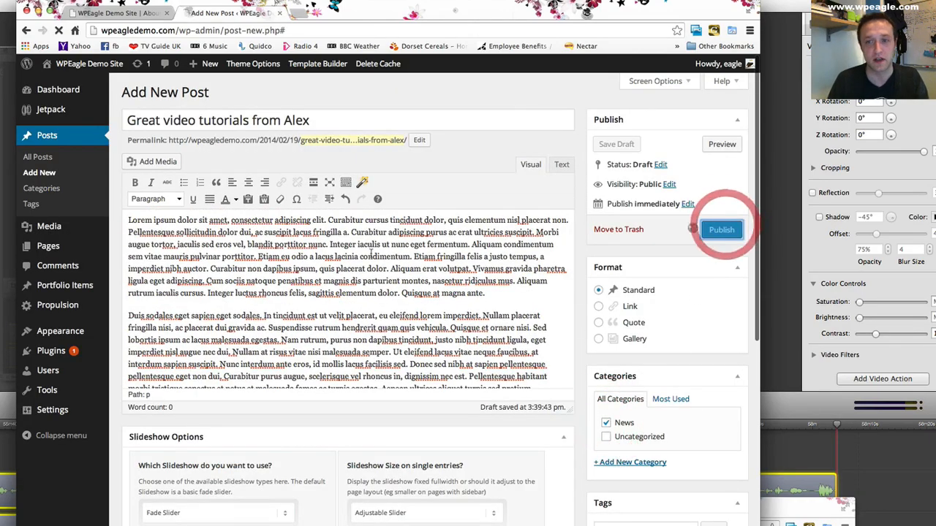
{"action": "scroll", "coordinate": [356, 237], "scroll_direction": "down", "scroll_amount": 2}
{"action": "scroll", "coordinate": [359, 238], "scroll_direction": "down", "scroll_amount": 5}
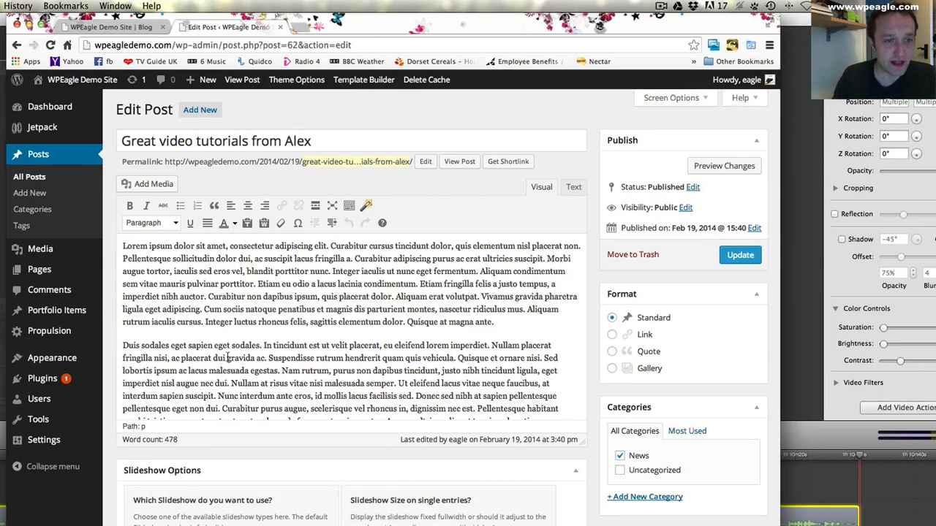
- In the Propulsion theme options, set the Blog page as where the blog is displayed and save all changes
{"action": "mouse_move", "coordinate": [62, 331]}
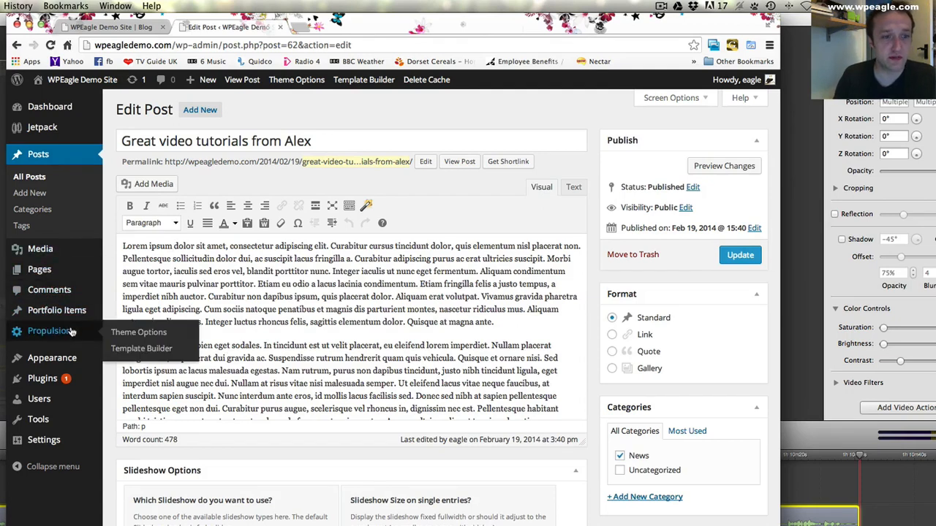
{"action": "left_click", "coordinate": [148, 333]}
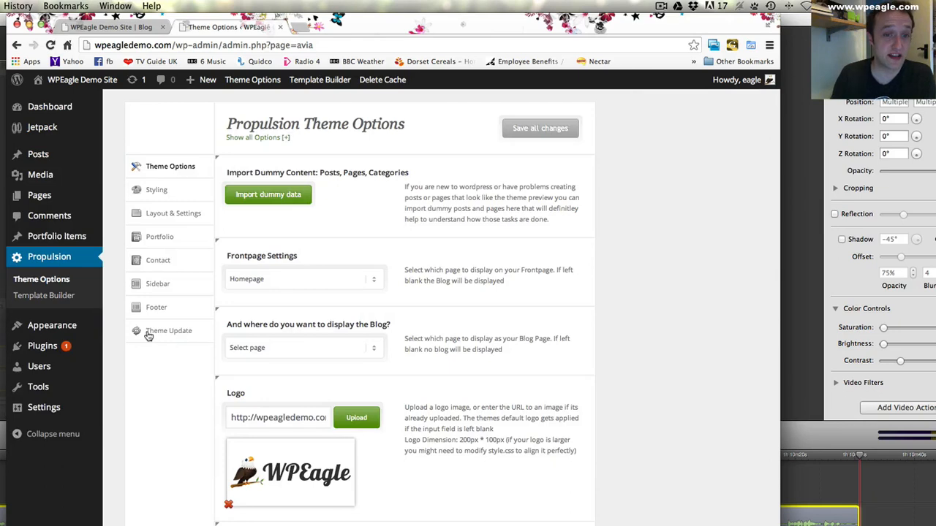
{"action": "scroll", "coordinate": [380, 314], "scroll_direction": "down", "scroll_amount": 2}
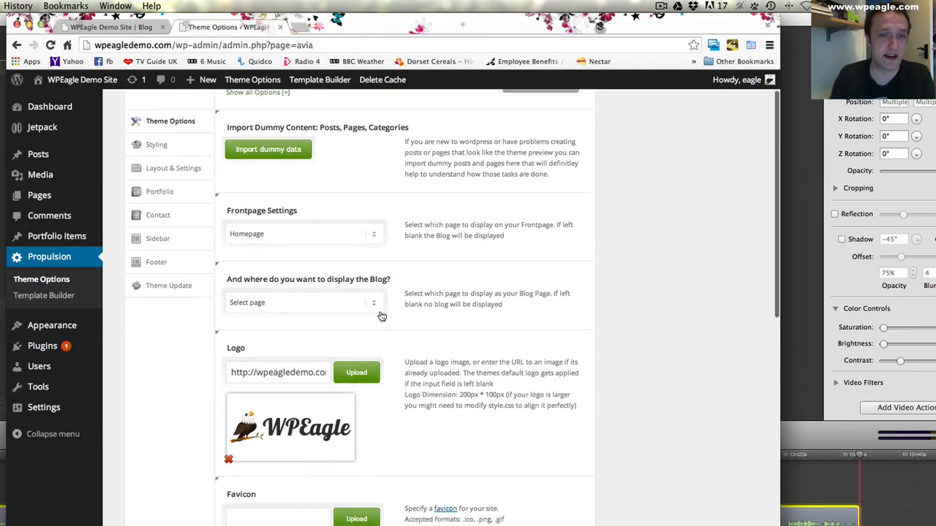
{"action": "left_click", "coordinate": [293, 307]}
{"action": "left_click", "coordinate": [285, 325]}
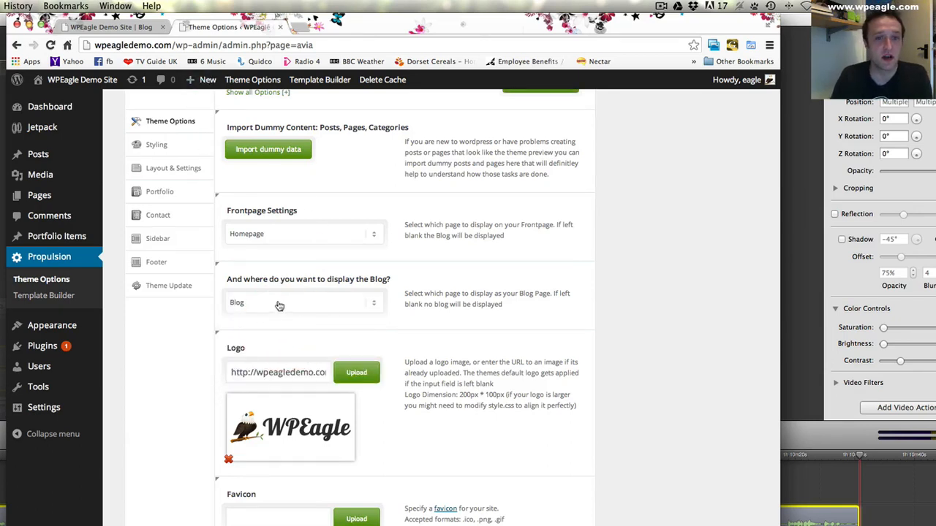
{"action": "scroll", "coordinate": [397, 295], "scroll_direction": "up", "scroll_amount": 2}
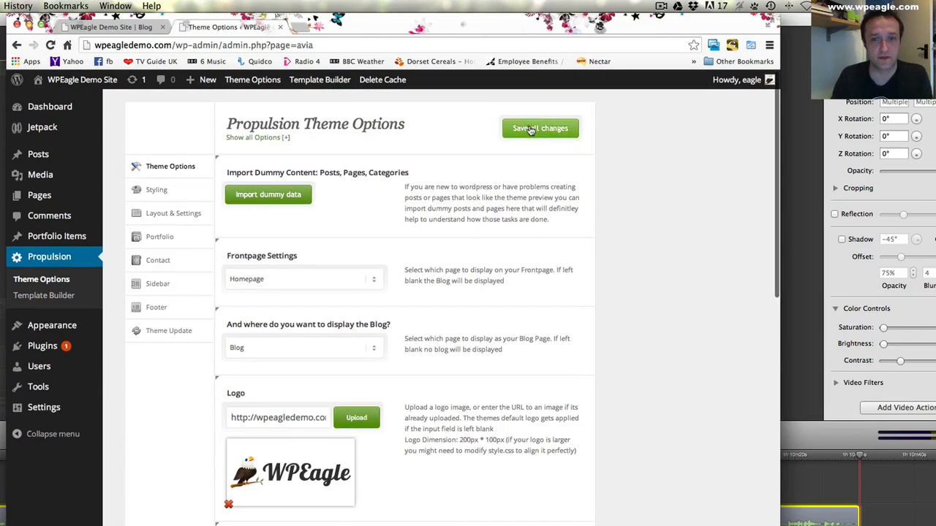
{"action": "left_click", "coordinate": [531, 129]}
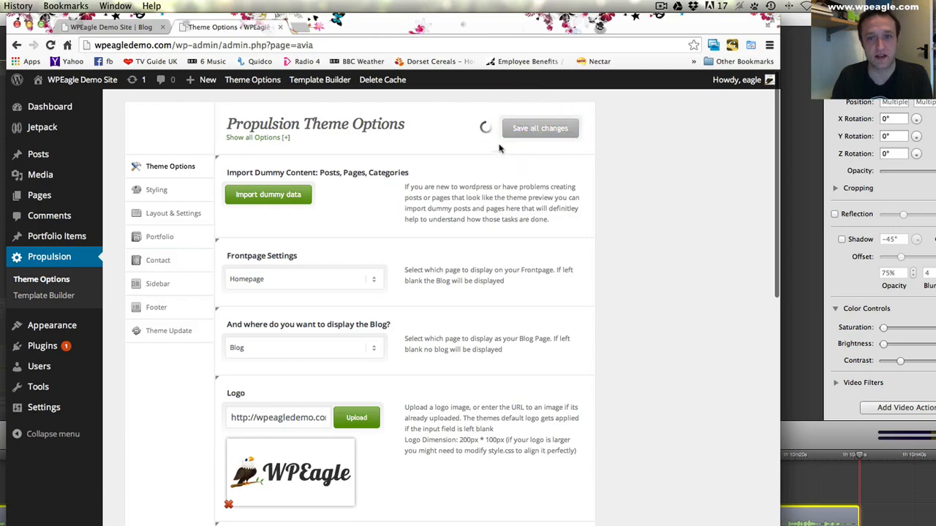
- View the Blog page on the live site and look through its posts and sidebar
{"action": "left_click", "coordinate": [110, 27]}
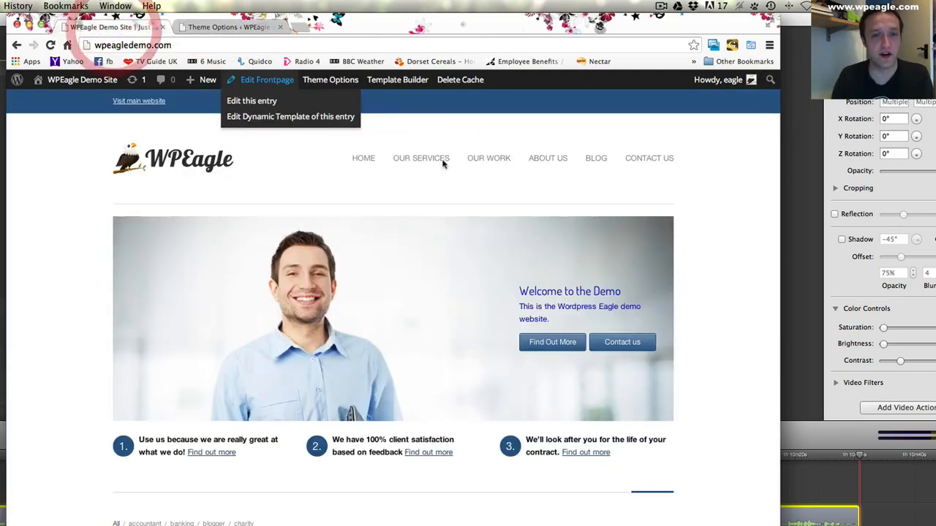
{"action": "left_click", "coordinate": [595, 158]}
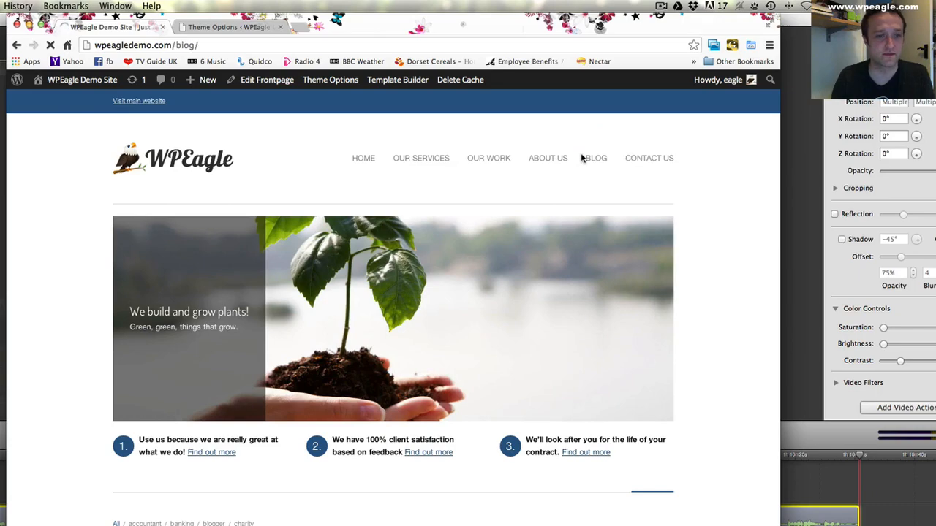
{"action": "scroll", "coordinate": [388, 189], "scroll_direction": "down", "scroll_amount": 2}
{"action": "scroll", "coordinate": [388, 189], "scroll_direction": "down", "scroll_amount": 10}
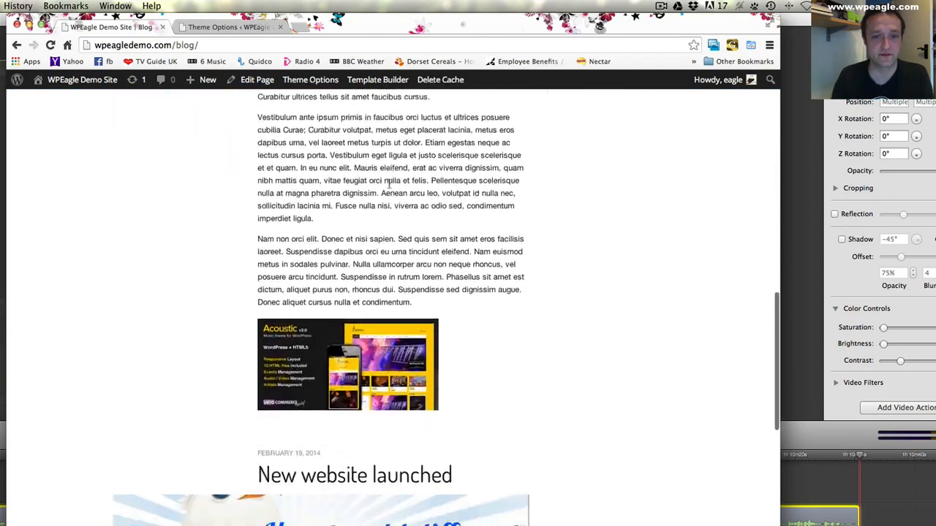
{"action": "scroll", "coordinate": [388, 182], "scroll_direction": "down", "scroll_amount": 10}
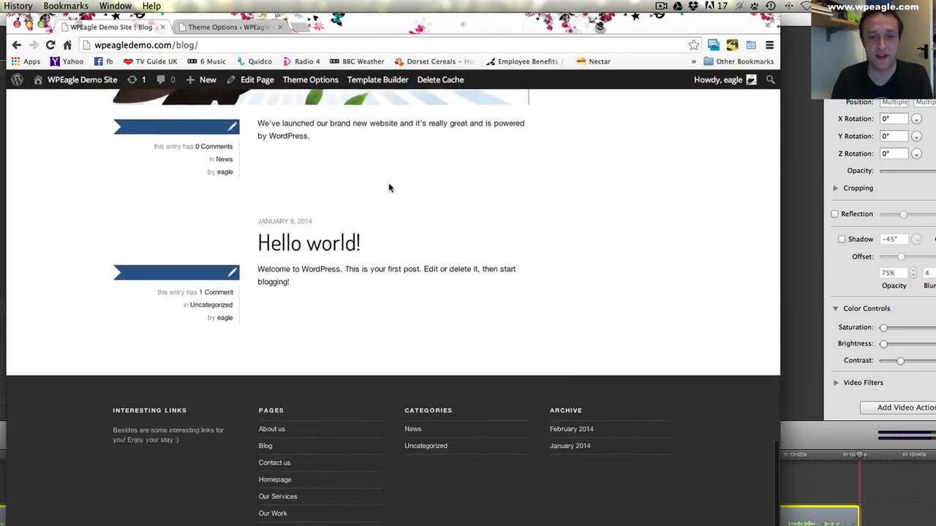
{"action": "scroll", "coordinate": [388, 183], "scroll_direction": "up", "scroll_amount": 15}
{"action": "left_click", "coordinate": [388, 183]}
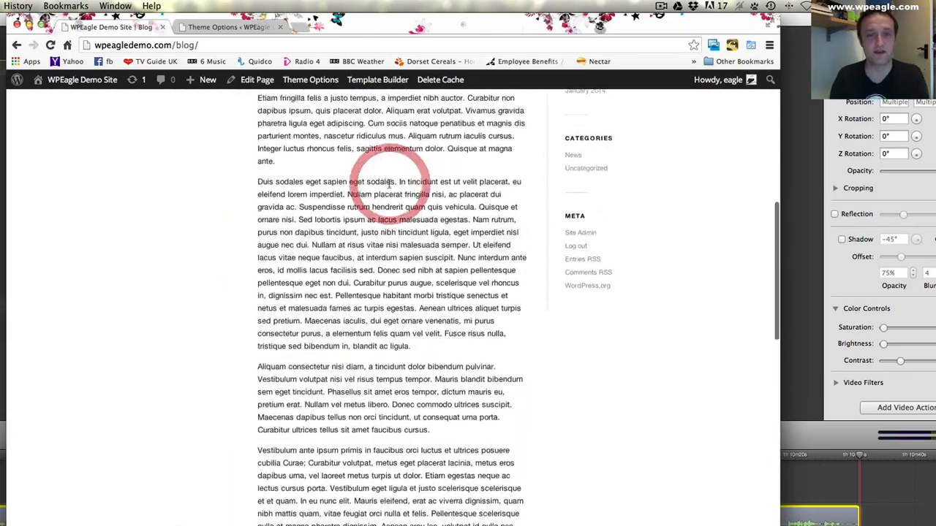
{"action": "scroll", "coordinate": [388, 183], "scroll_direction": "up", "scroll_amount": 15}
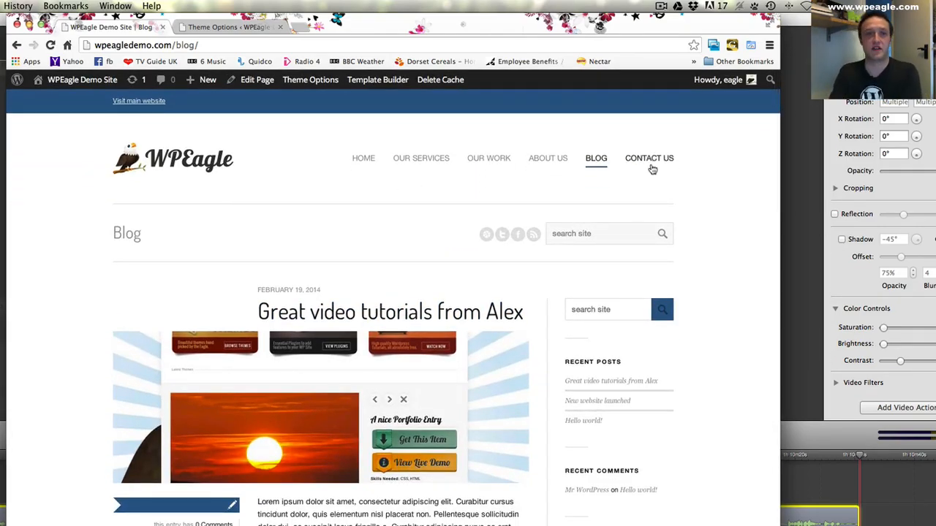
- Check the live Contact us page, and open that page for editing in the WordPress admin
{"action": "left_click", "coordinate": [652, 168]}
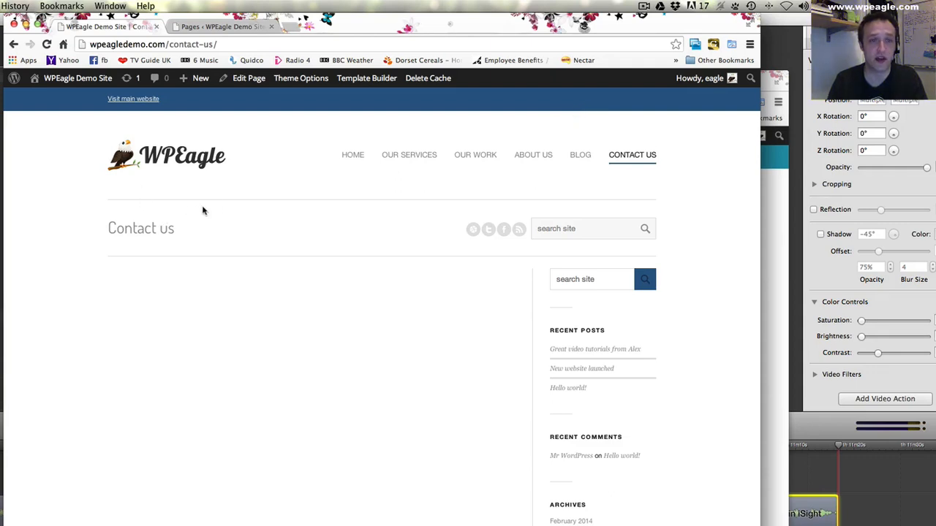
{"action": "left_click", "coordinate": [216, 26]}
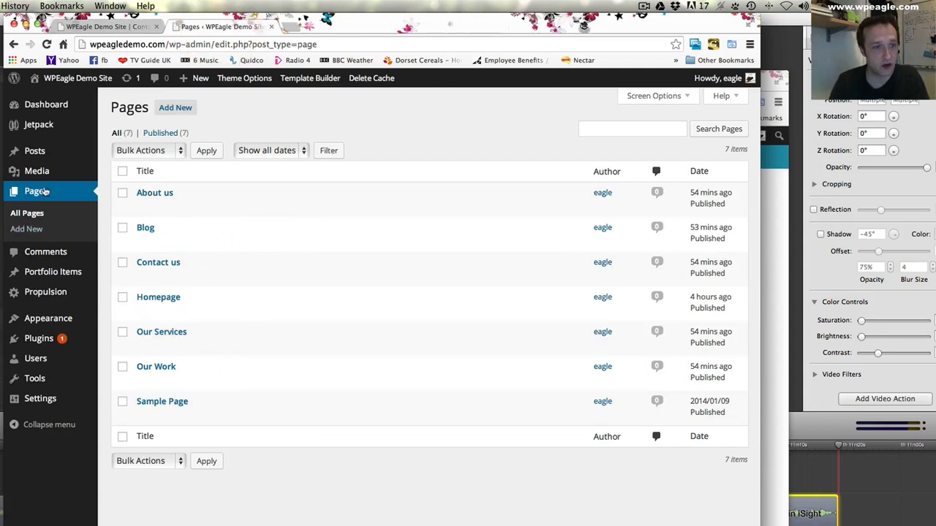
{"action": "left_click", "coordinate": [155, 266]}
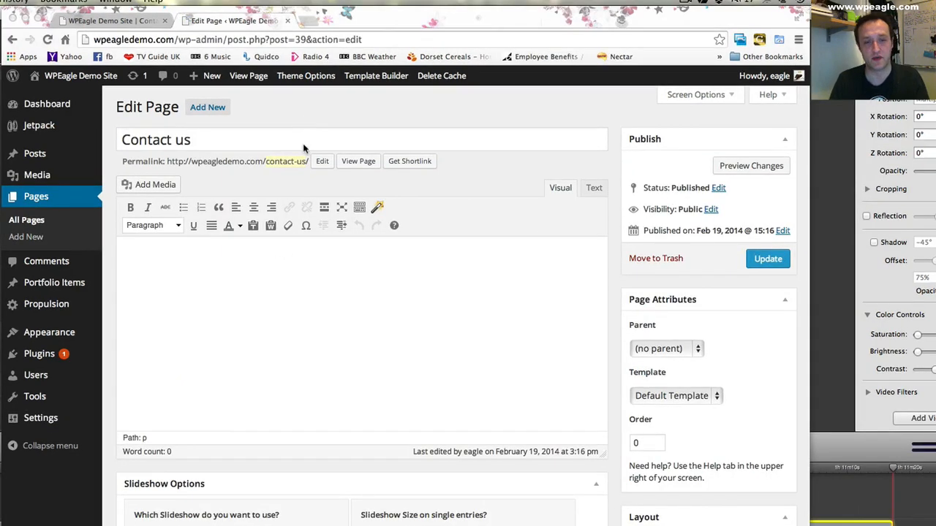
- Add a bold line to the Contact us page reading "Call us on" followed by the contact phone number
{"action": "left_click", "coordinate": [301, 270]}
{"action": "type", "text": "c"}
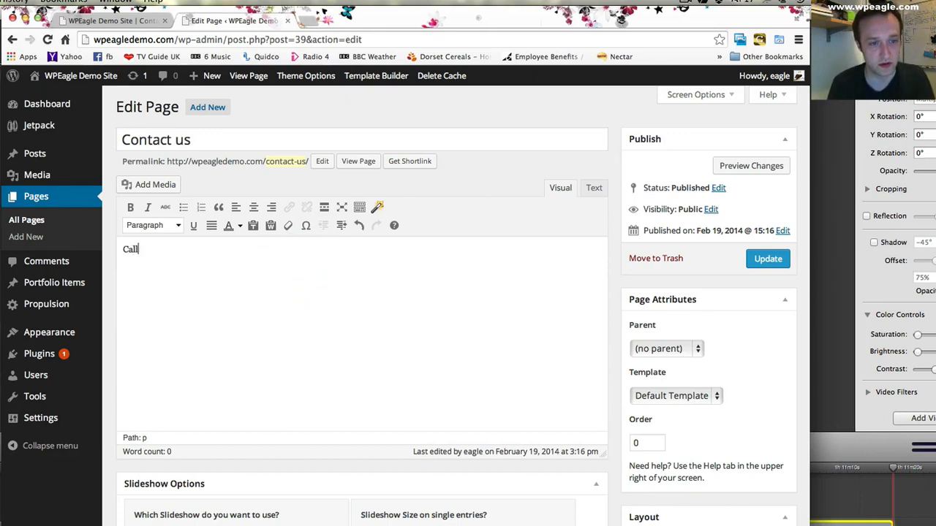
{"action": "type", "text": "all us"}
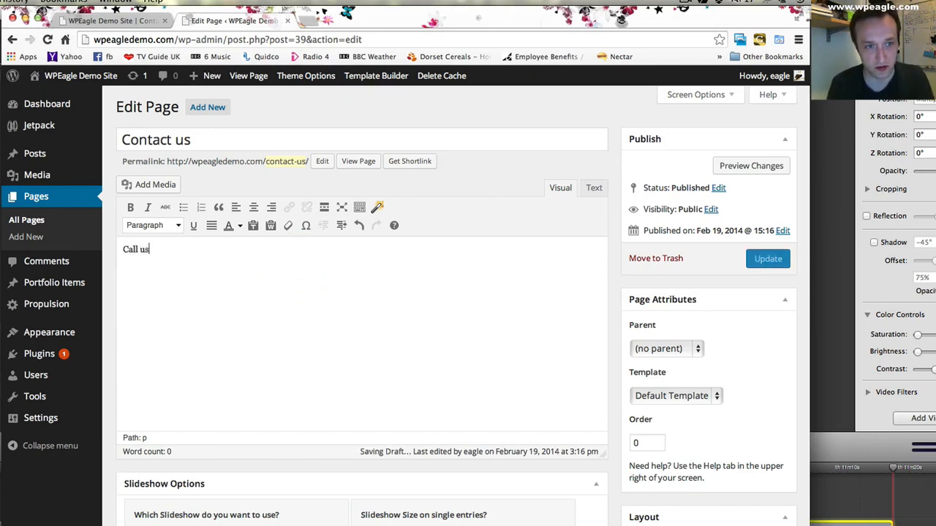
{"action": "type", "text": " on 01234 56789"}
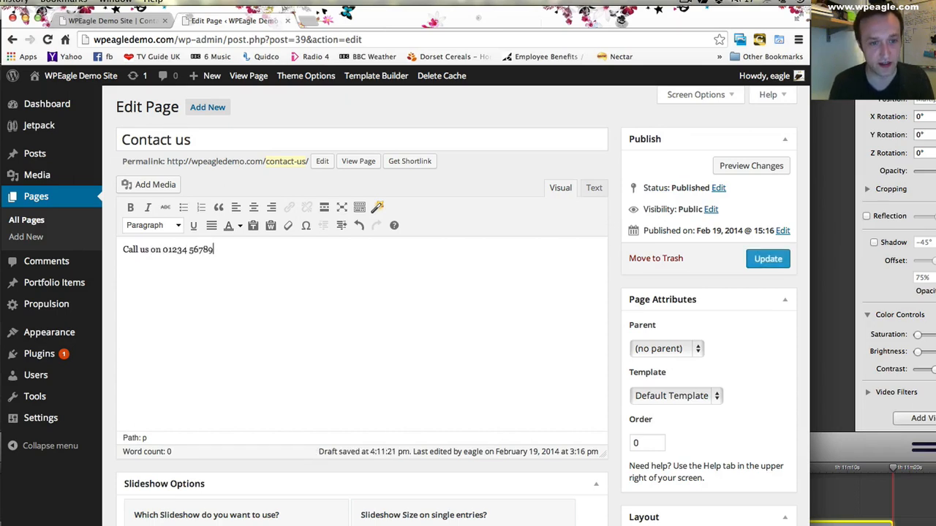
{"action": "left_click_drag", "start_coordinate": [224, 250], "coordinate": [109, 246]}
{"action": "left_click", "coordinate": [130, 207]}
{"action": "left_click", "coordinate": [261, 249]}
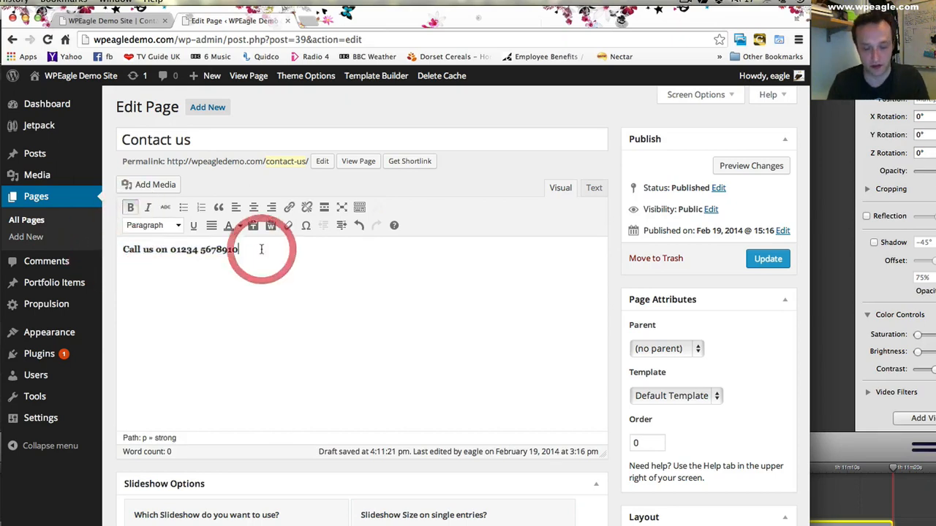
- Add the non-bold line "or send a message!" below the phone line and update the Contact us page
{"action": "key", "text": "Return"}
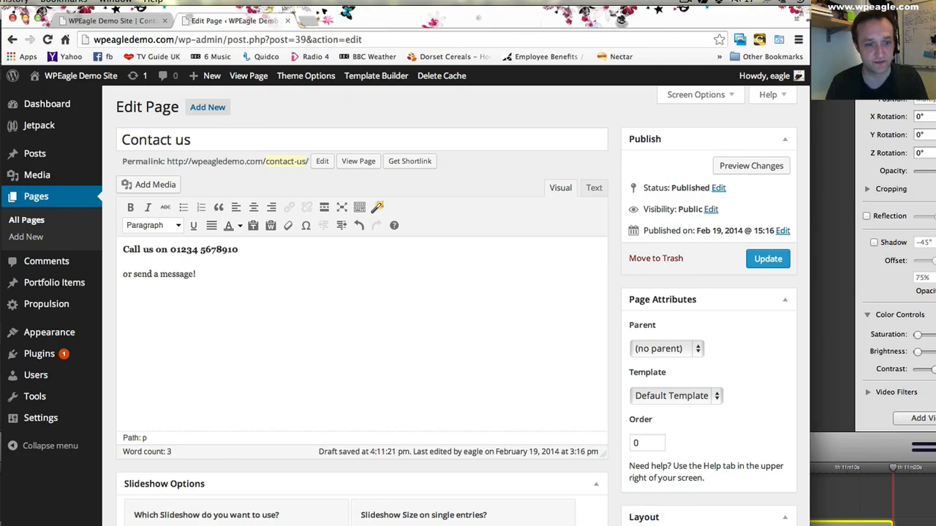
{"action": "scroll", "coordinate": [434, 265], "scroll_direction": "down", "scroll_amount": 4}
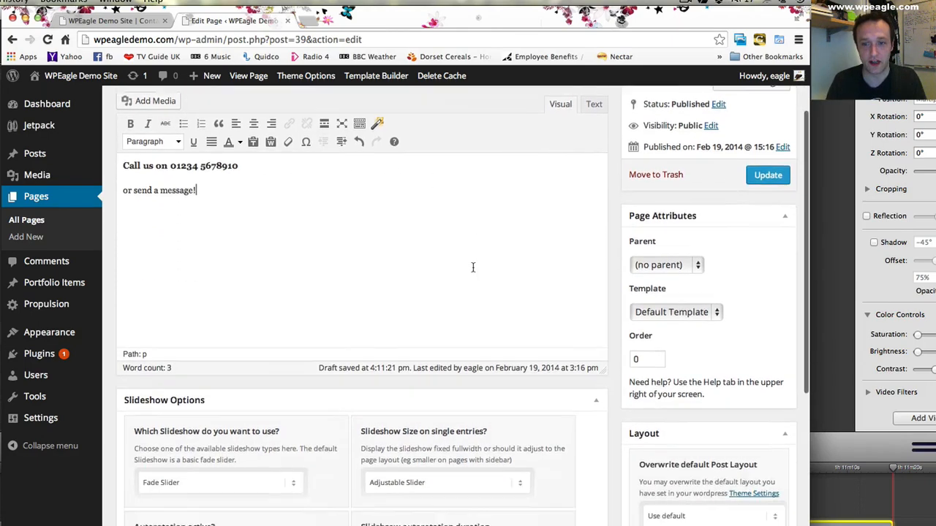
{"action": "scroll", "coordinate": [475, 266], "scroll_direction": "up", "scroll_amount": 4}
{"action": "left_click", "coordinate": [768, 258]}
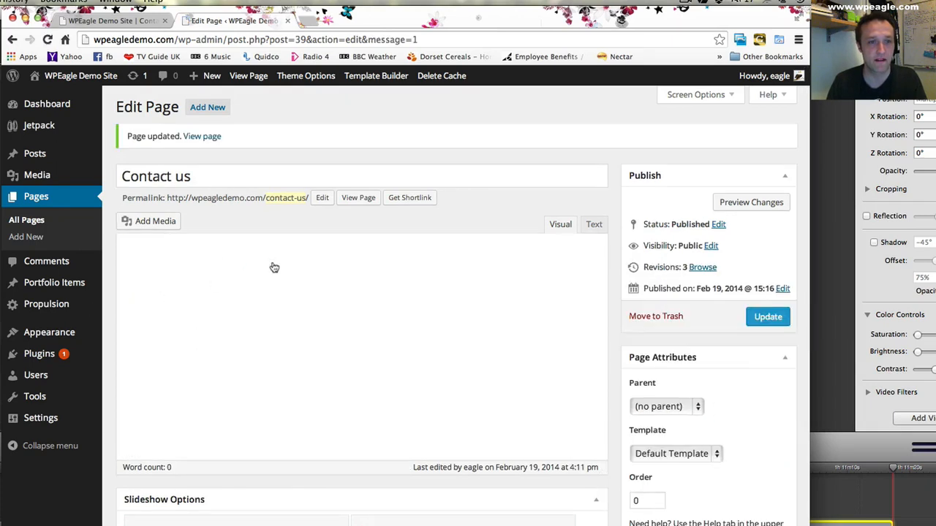
- In the Propulsion theme's contact options, set the Contact Form Page to Contact us and save all changes
{"action": "mouse_move", "coordinate": [76, 310]}
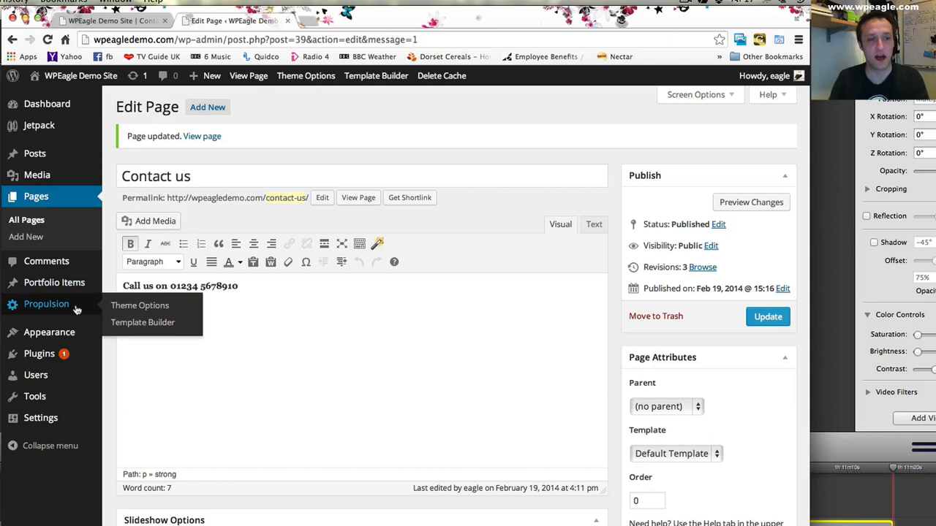
{"action": "left_click", "coordinate": [166, 310]}
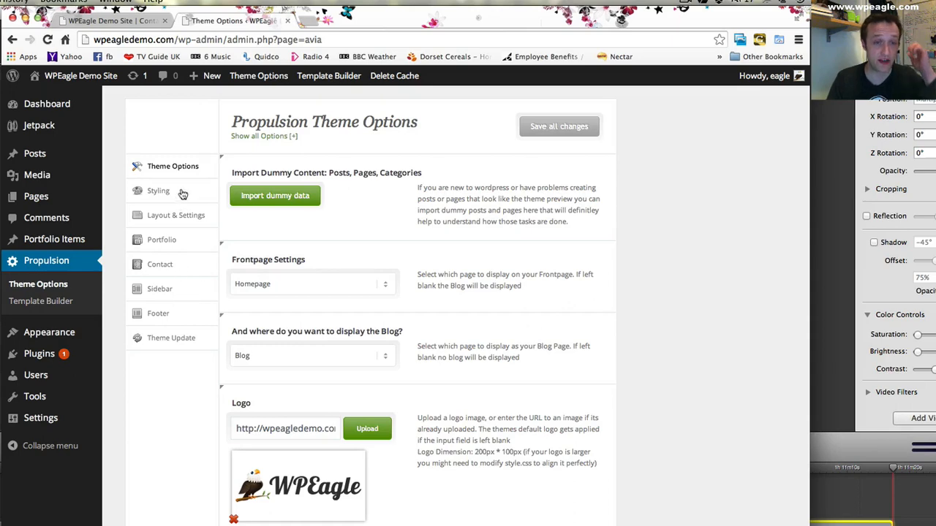
{"action": "left_click", "coordinate": [179, 269]}
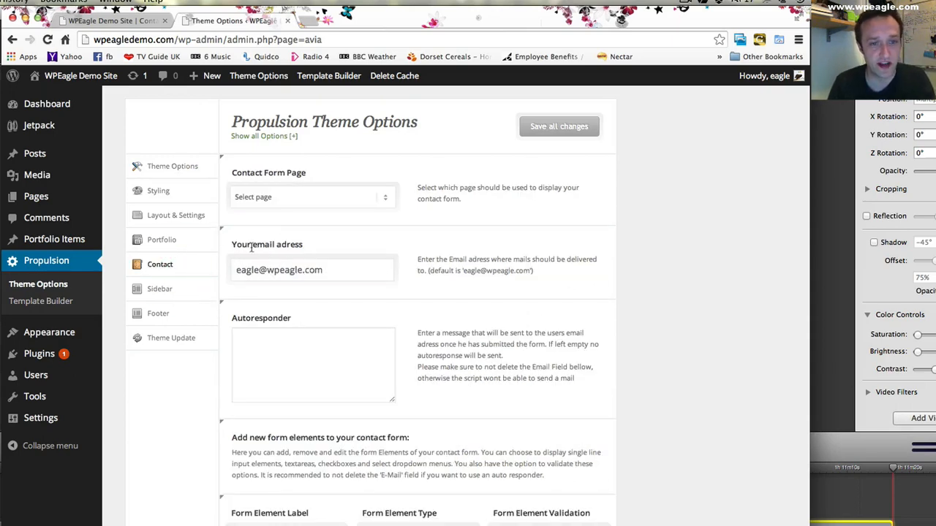
{"action": "left_click", "coordinate": [369, 201]}
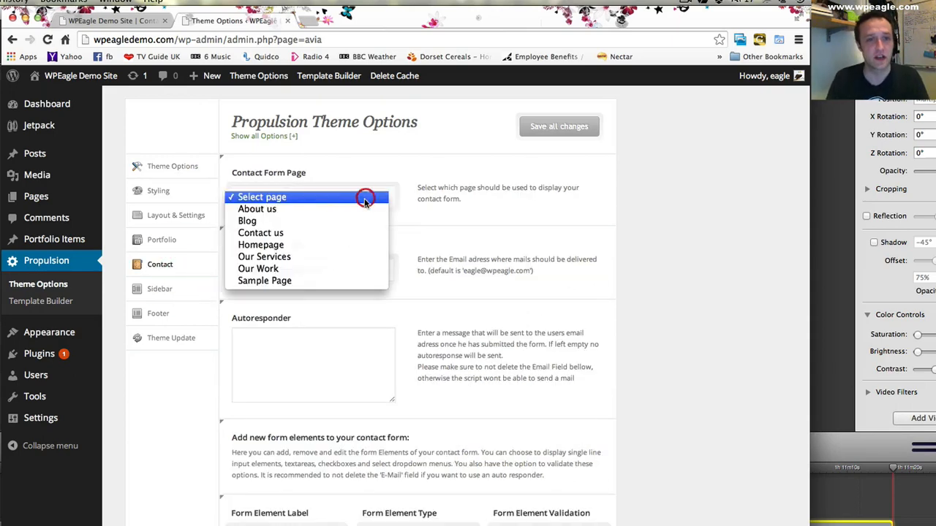
{"action": "left_click", "coordinate": [313, 234]}
{"action": "left_click", "coordinate": [576, 134]}
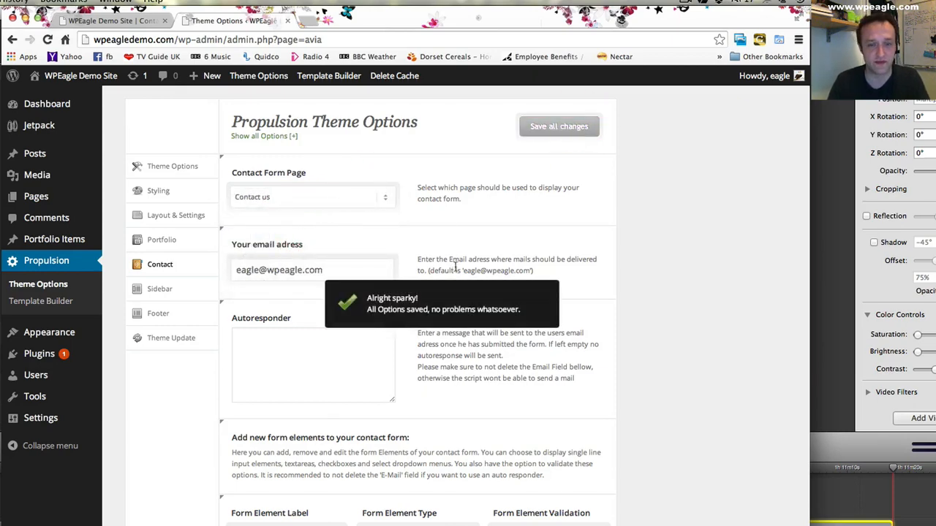
- Reload the live Contact us page and check its text and contact form
{"action": "left_click", "coordinate": [102, 20]}
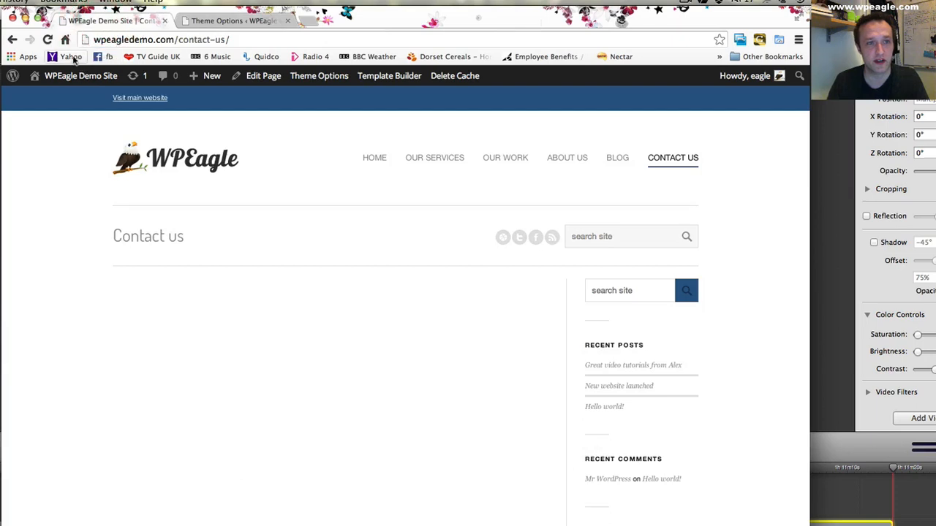
{"action": "left_click", "coordinate": [47, 39]}
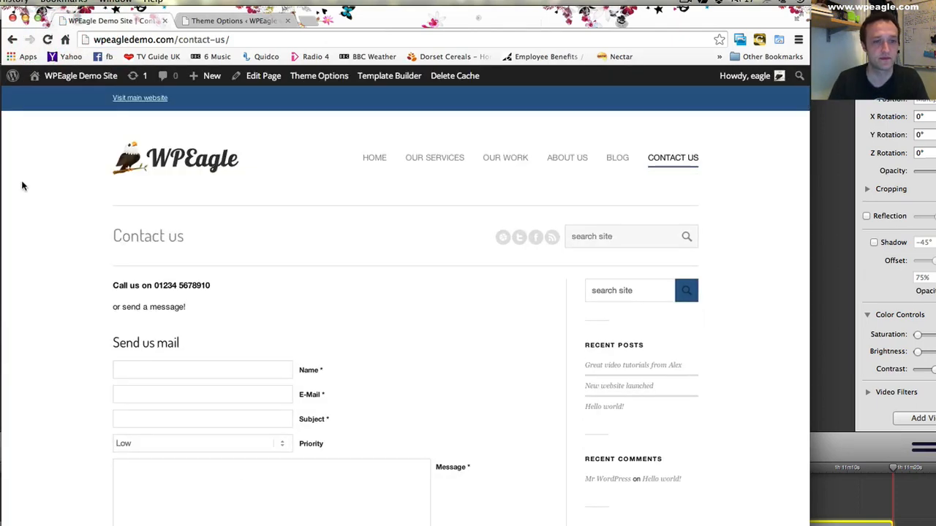
{"action": "scroll", "coordinate": [405, 224], "scroll_direction": "down", "scroll_amount": 1}
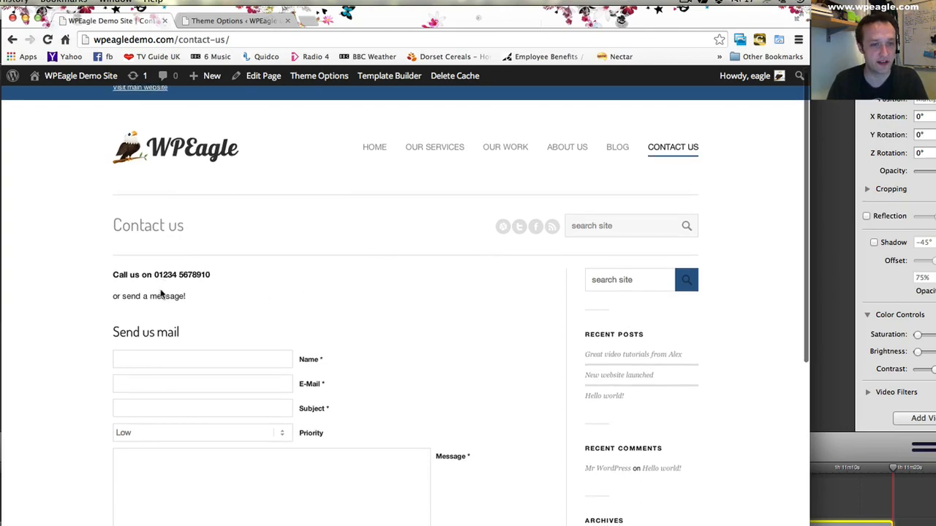
{"action": "scroll", "coordinate": [314, 468], "scroll_direction": "down", "scroll_amount": 2}
{"action": "scroll", "coordinate": [348, 312], "scroll_direction": "up", "scroll_amount": 2}
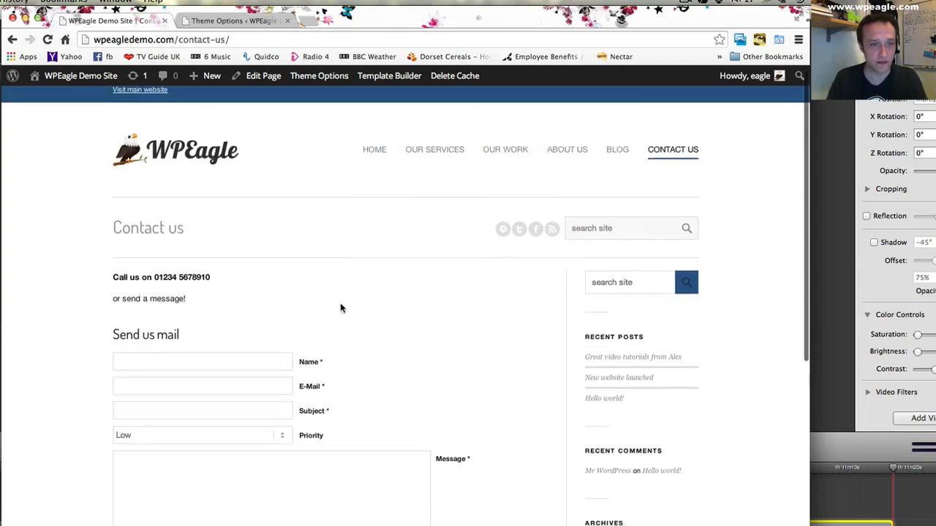
- Examine the contact form elements in the theme options, including their labels, types, validation and Priority choices
{"action": "left_click", "coordinate": [267, 20]}
{"action": "scroll", "coordinate": [430, 303], "scroll_direction": "down", "scroll_amount": 3}
{"action": "scroll", "coordinate": [430, 304], "scroll_direction": "down", "scroll_amount": 3}
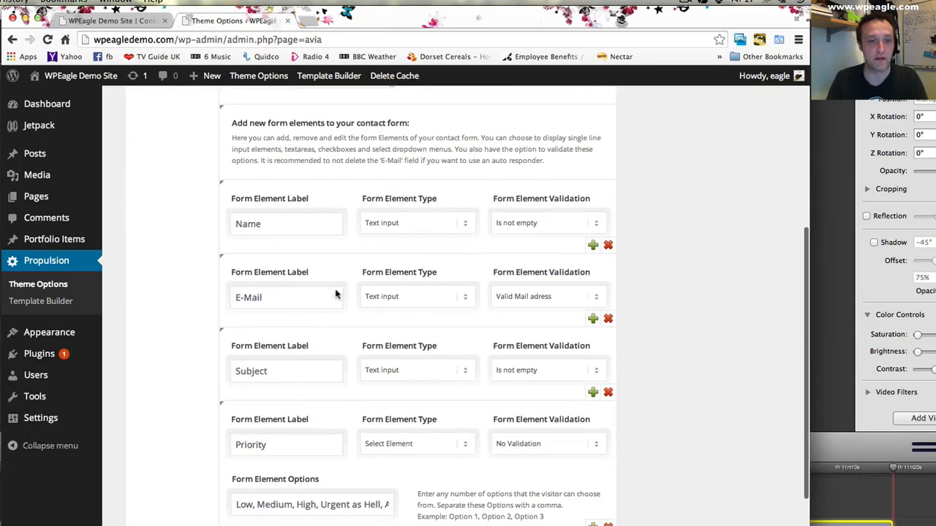
{"action": "scroll", "coordinate": [482, 341], "scroll_direction": "down", "scroll_amount": 4}
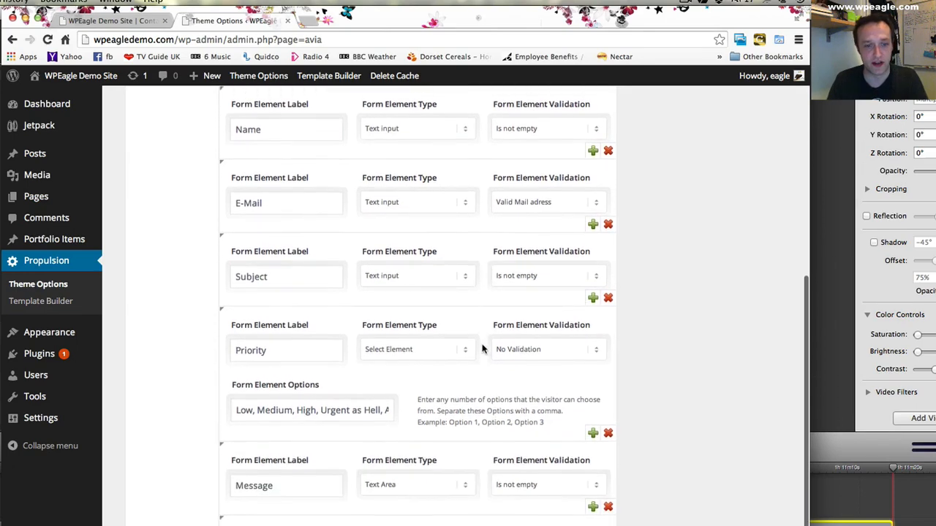
{"action": "scroll", "coordinate": [479, 340], "scroll_direction": "down", "scroll_amount": 2}
{"action": "scroll", "coordinate": [499, 473], "scroll_direction": "up", "scroll_amount": 5}
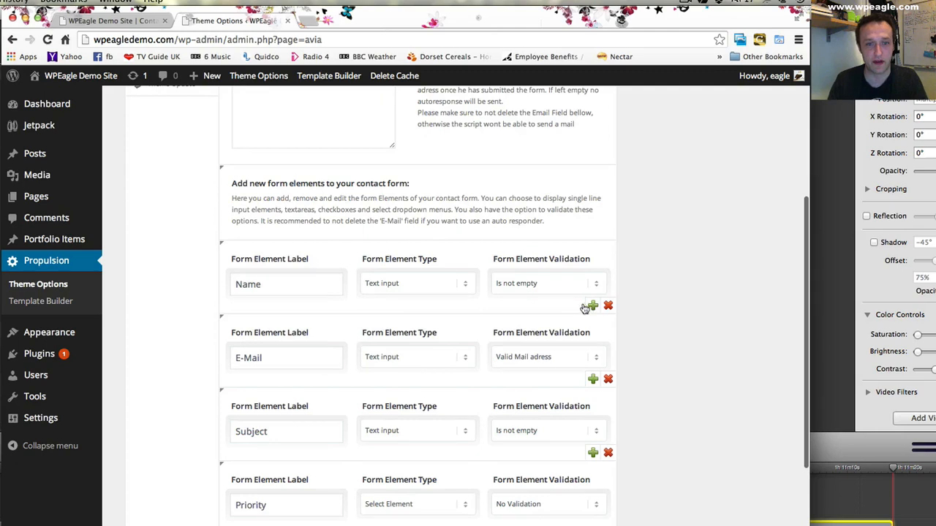
{"action": "scroll", "coordinate": [246, 345], "scroll_direction": "down", "scroll_amount": 1}
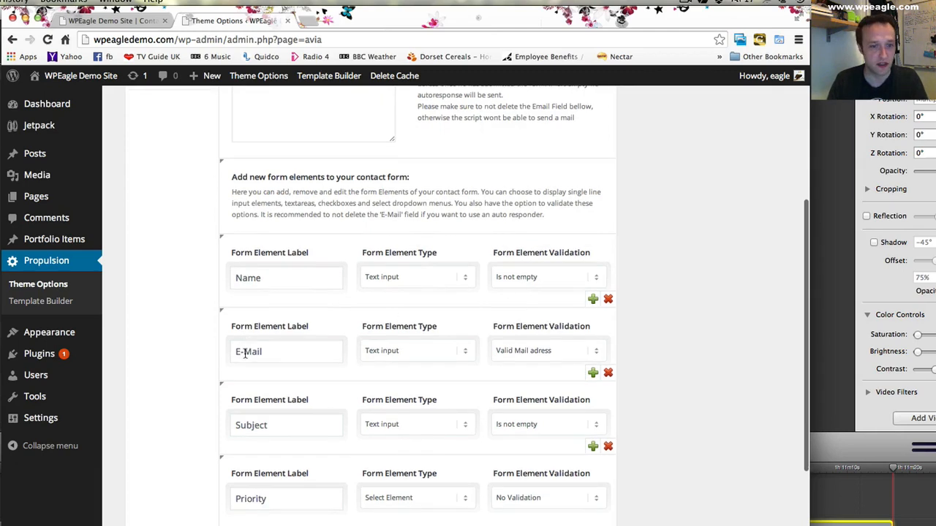
{"action": "scroll", "coordinate": [307, 491], "scroll_direction": "down", "scroll_amount": 5}
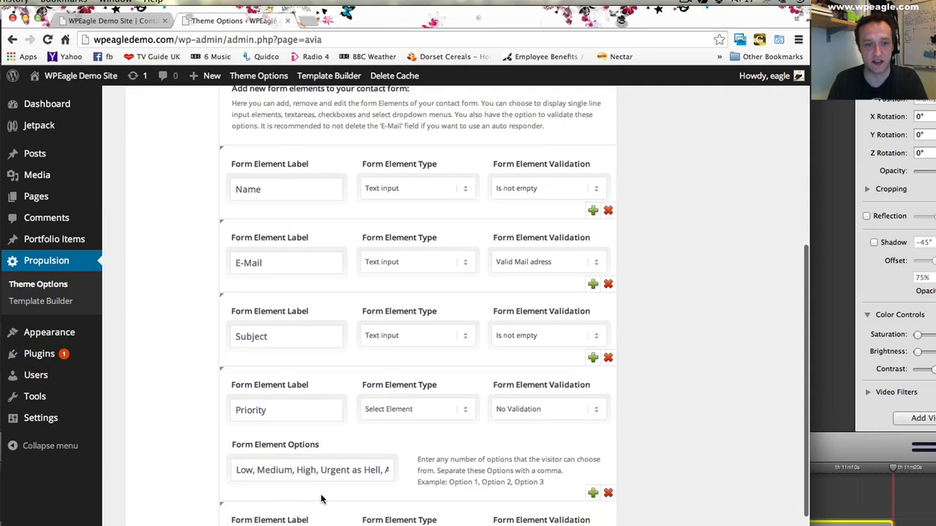
- Add a contact form element labelled Phone directly below Name, using the Text input type
{"action": "scroll", "coordinate": [343, 497], "scroll_direction": "down", "scroll_amount": 1}
{"action": "scroll", "coordinate": [335, 494], "scroll_direction": "up", "scroll_amount": 5}
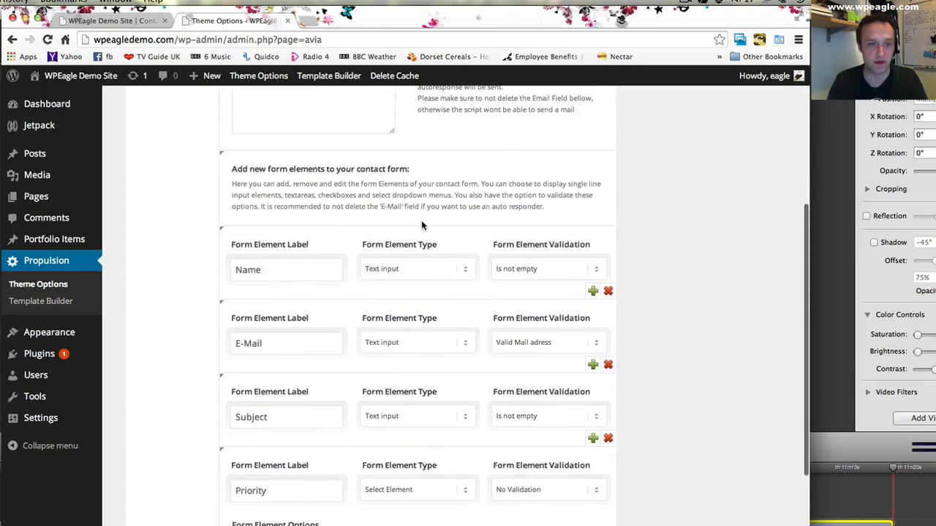
{"action": "left_click", "coordinate": [593, 292]}
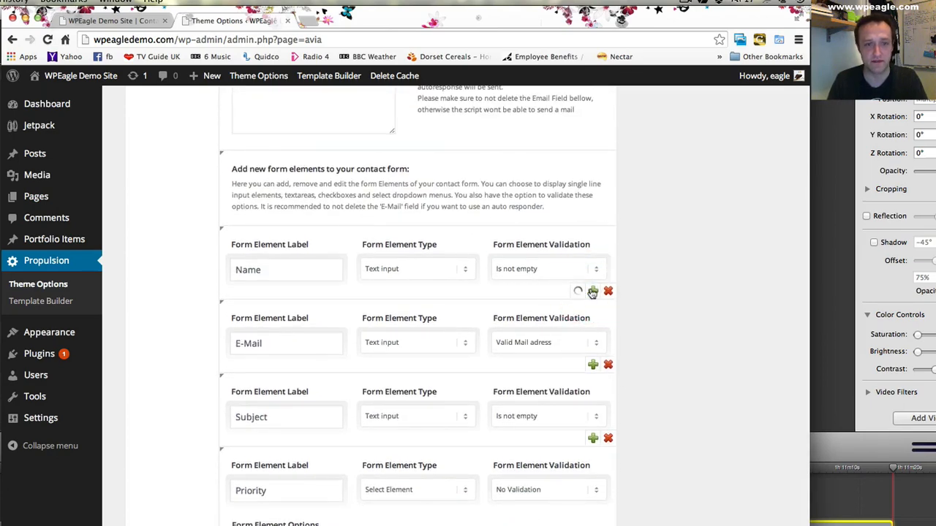
{"action": "left_click", "coordinate": [271, 342]}
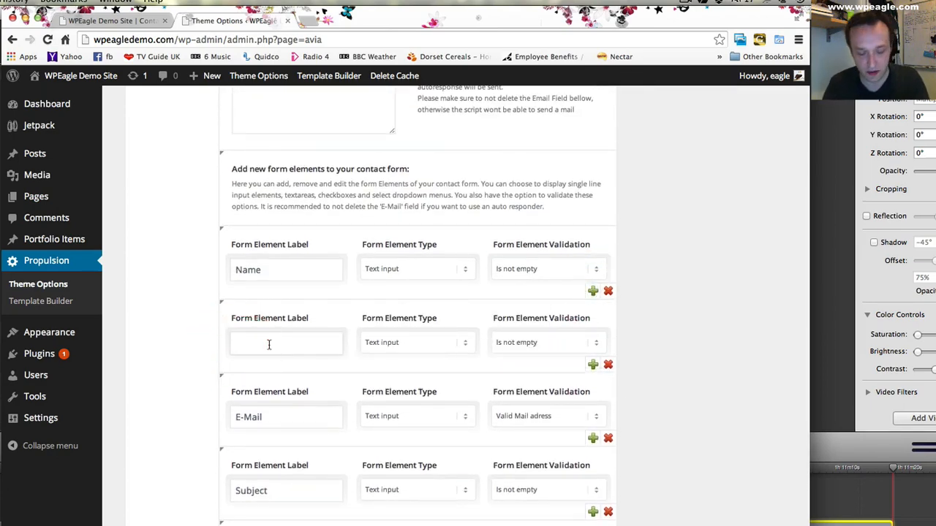
{"action": "left_click", "coordinate": [432, 349]}
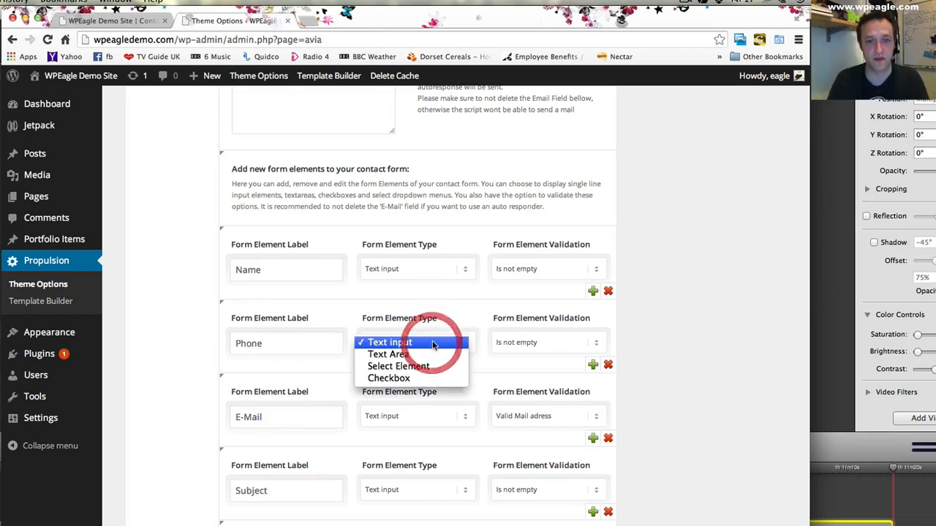
{"action": "left_click", "coordinate": [447, 348]}
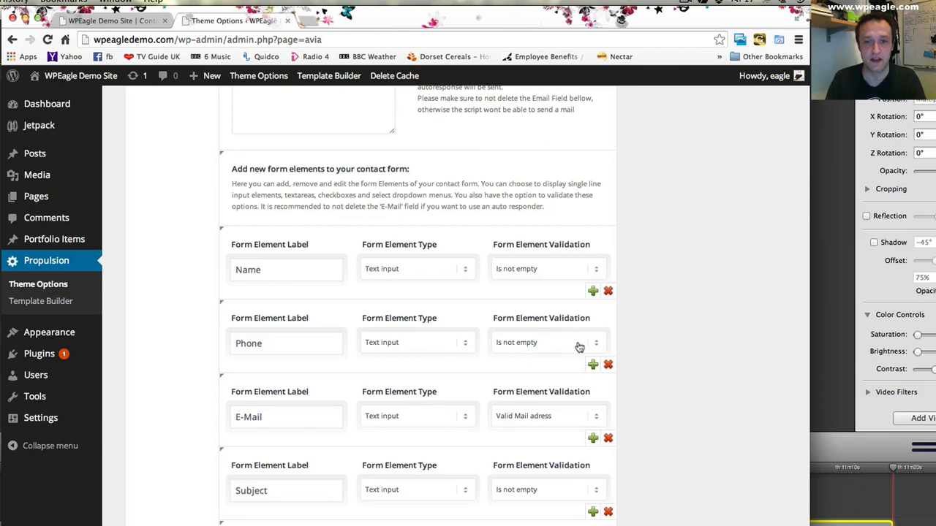
- Keep the Phone element's validation as Is not empty and save all theme option changes
{"action": "scroll", "coordinate": [592, 340], "scroll_direction": "down", "scroll_amount": 2}
{"action": "left_click", "coordinate": [547, 271]}
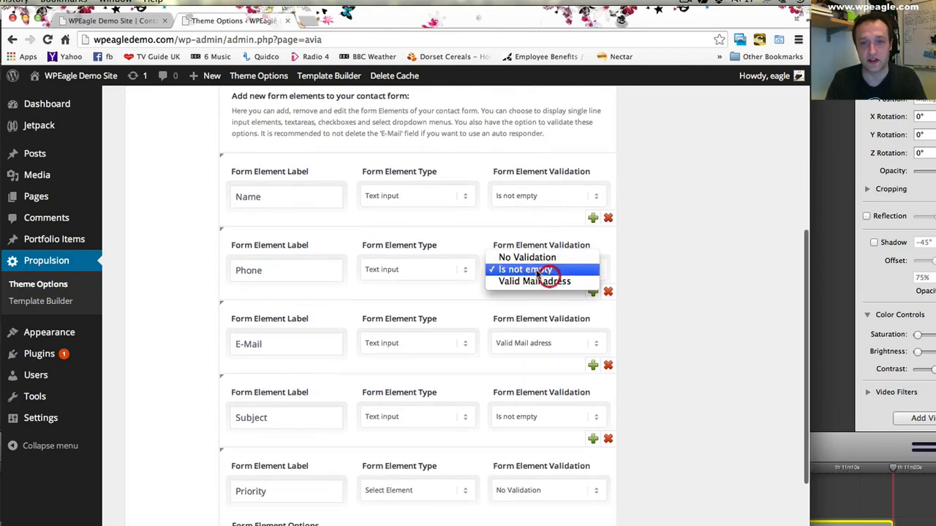
{"action": "left_click", "coordinate": [674, 257]}
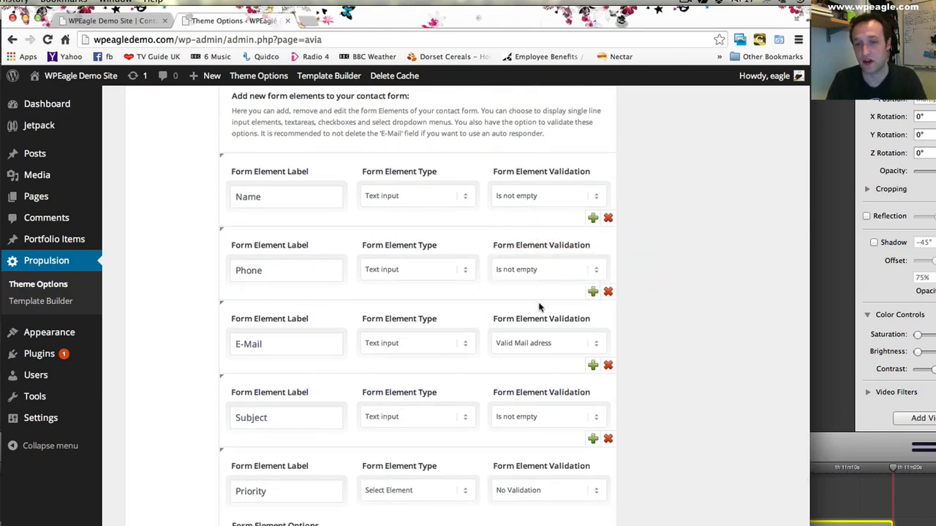
{"action": "scroll", "coordinate": [541, 307], "scroll_direction": "down", "scroll_amount": 6}
{"action": "left_click", "coordinate": [559, 518]}
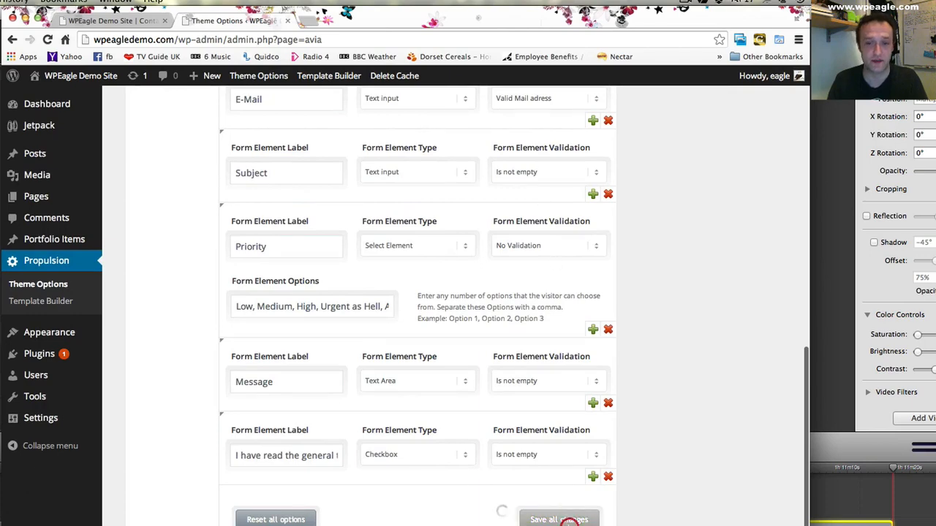
- Reload the live Contact us page and check the Phone field in the form
{"action": "left_click", "coordinate": [110, 20]}
{"action": "scroll", "coordinate": [256, 256], "scroll_direction": "down", "scroll_amount": 1}
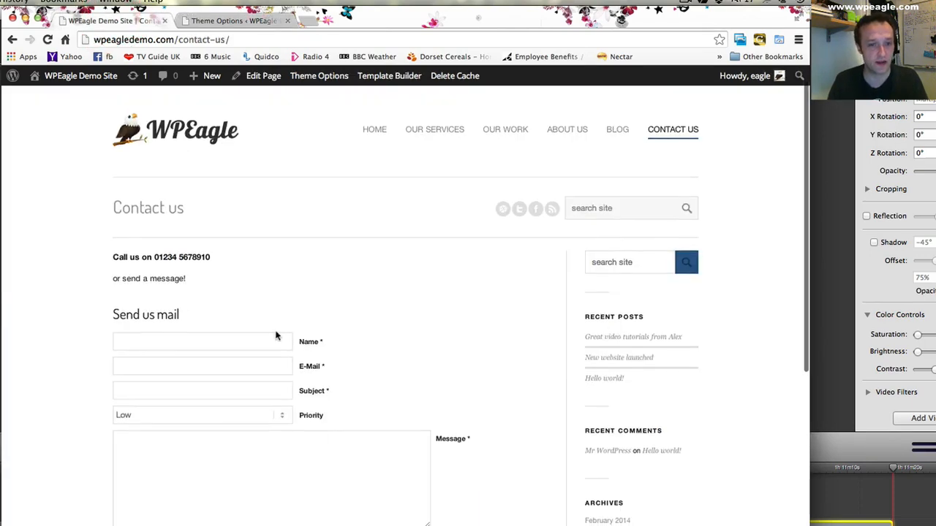
{"action": "left_click", "coordinate": [47, 40]}
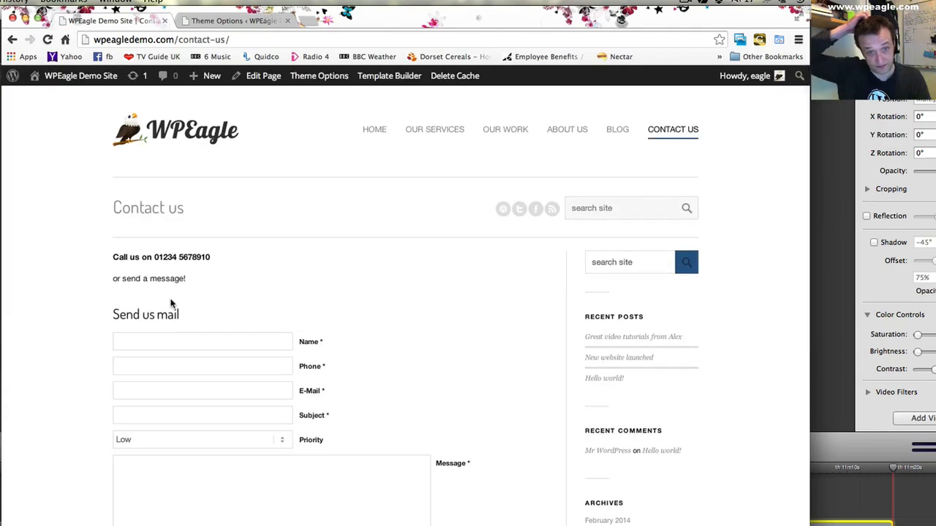
{"action": "scroll", "coordinate": [203, 295], "scroll_direction": "down", "scroll_amount": 5}
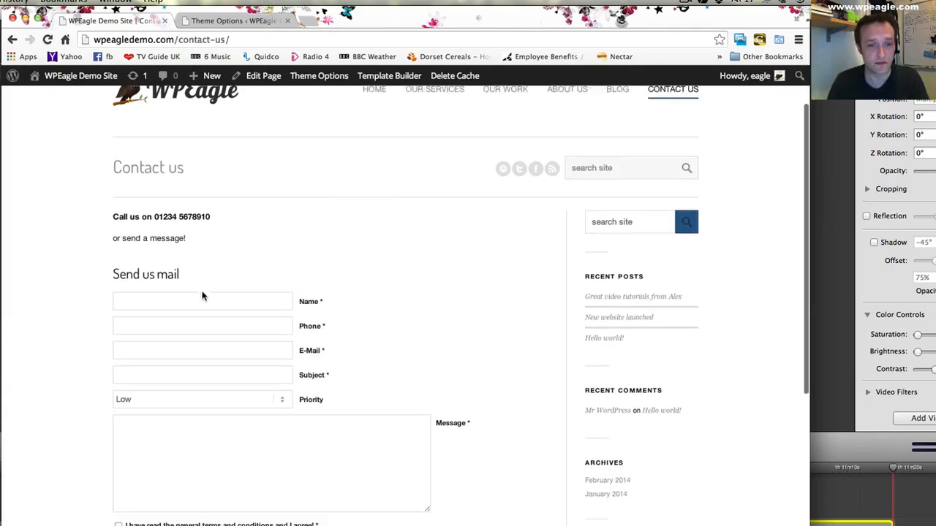
{"action": "scroll", "coordinate": [203, 292], "scroll_direction": "up", "scroll_amount": 5}
- Set the contact form's autoresponder message to "hey great, we got your message!" and save all changes
{"action": "left_click", "coordinate": [234, 21]}
{"action": "scroll", "coordinate": [369, 297], "scroll_direction": "up", "scroll_amount": 1}
{"action": "scroll", "coordinate": [369, 298], "scroll_direction": "up", "scroll_amount": 13}
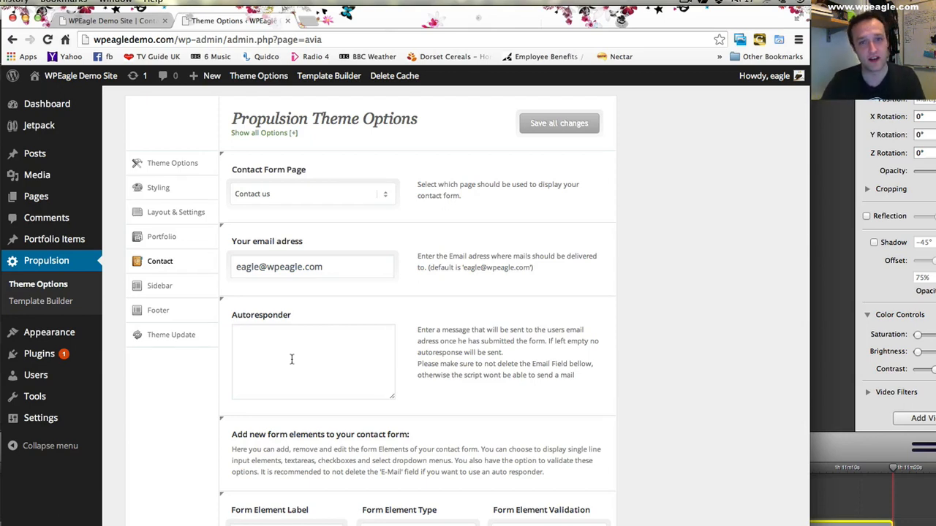
{"action": "left_click", "coordinate": [291, 359]}
{"action": "type", "text": "hey great, we got your message!"}
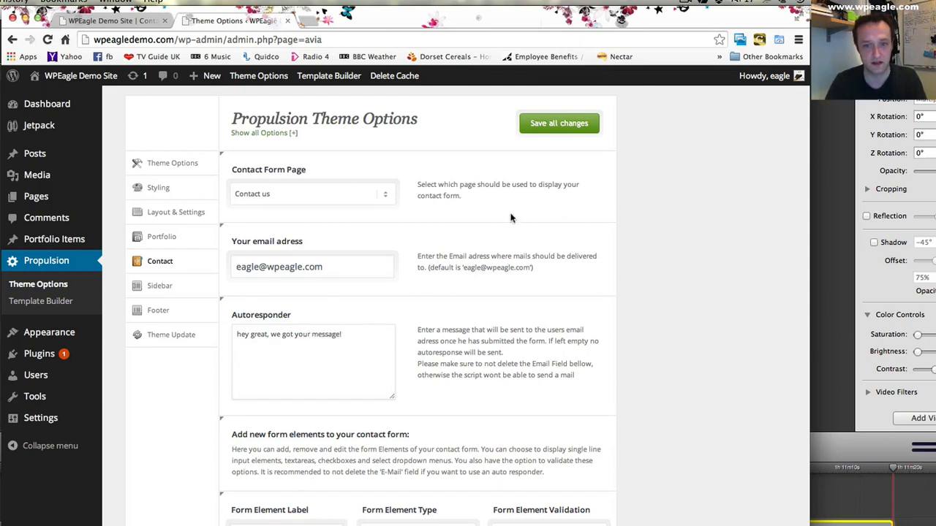
{"action": "left_click", "coordinate": [557, 125]}
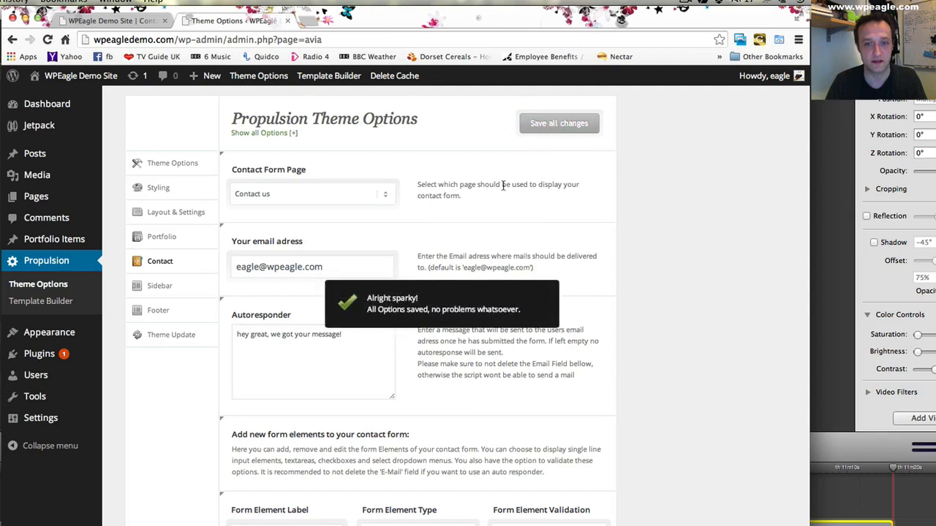
- Review the contact options and examine the live Contact us page's form and sidebar widgets
{"action": "scroll", "coordinate": [501, 184], "scroll_direction": "down", "scroll_amount": 5}
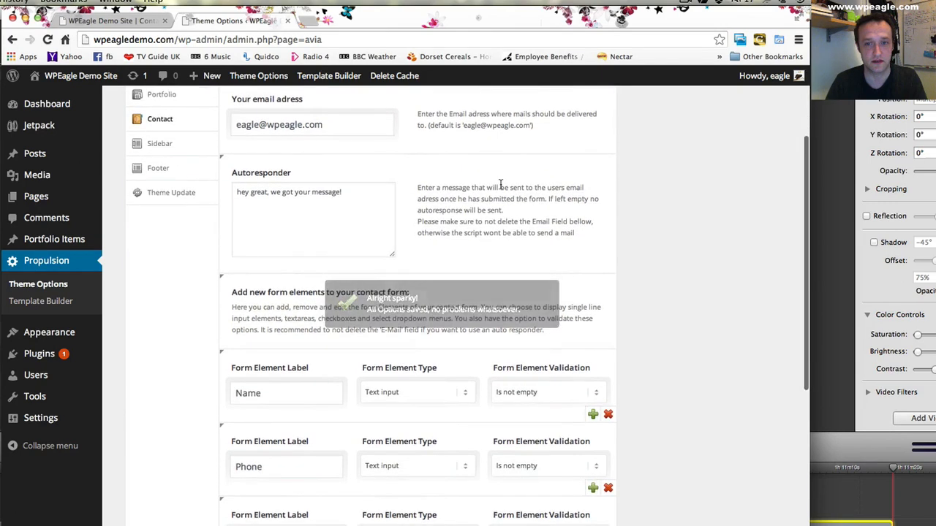
{"action": "scroll", "coordinate": [501, 184], "scroll_direction": "down", "scroll_amount": 3}
{"action": "scroll", "coordinate": [508, 187], "scroll_direction": "up", "scroll_amount": 7}
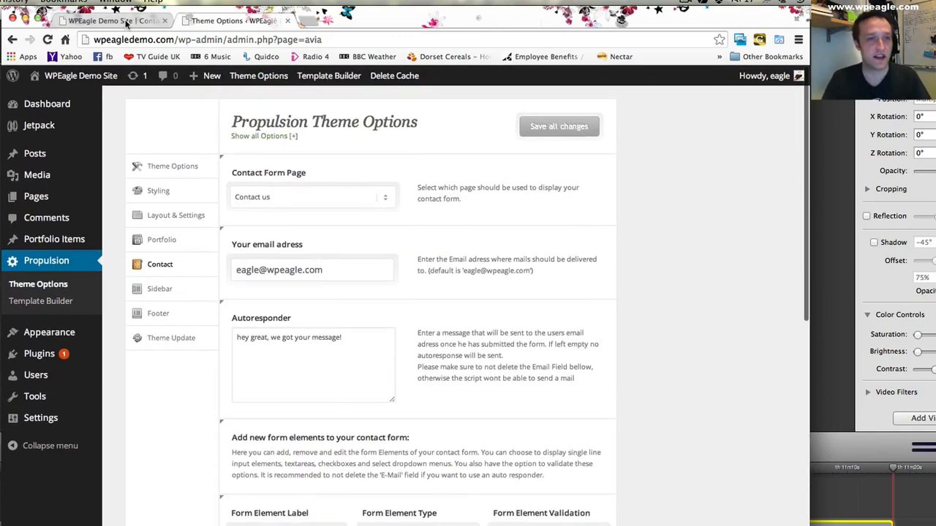
{"action": "left_click", "coordinate": [121, 20]}
{"action": "scroll", "coordinate": [345, 161], "scroll_direction": "down", "scroll_amount": 10}
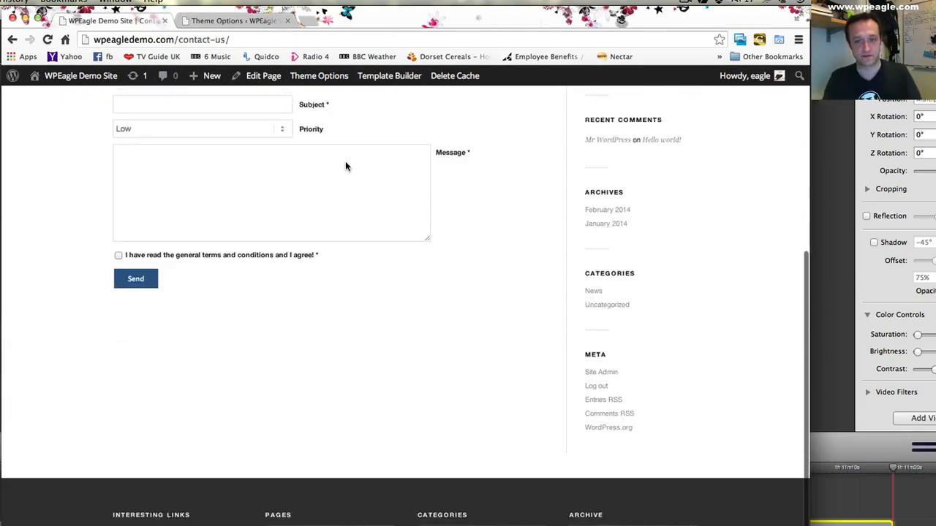
{"action": "scroll", "coordinate": [344, 160], "scroll_direction": "up", "scroll_amount": 12}
{"action": "scroll", "coordinate": [343, 162], "scroll_direction": "up", "scroll_amount": 1}
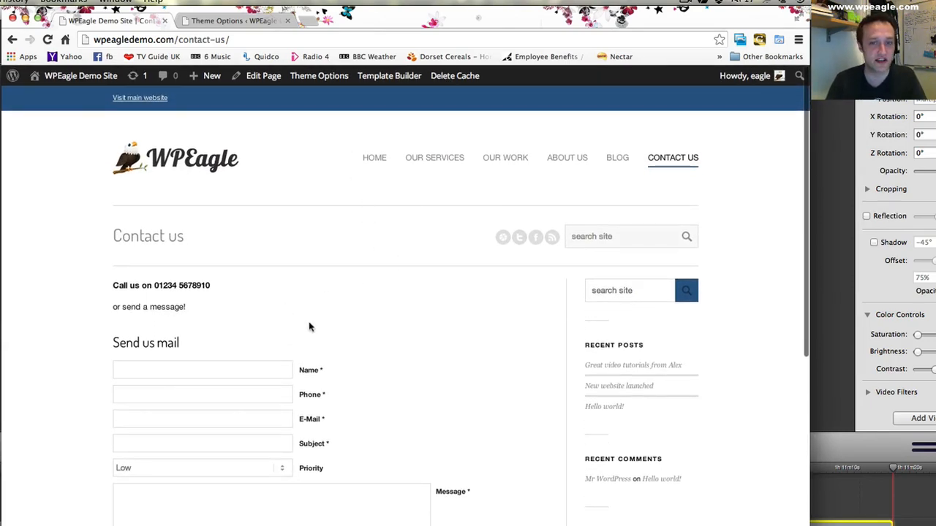
{"action": "scroll", "coordinate": [662, 515], "scroll_direction": "down", "scroll_amount": 5}
{"action": "scroll", "coordinate": [664, 465], "scroll_direction": "up", "scroll_amount": 5}
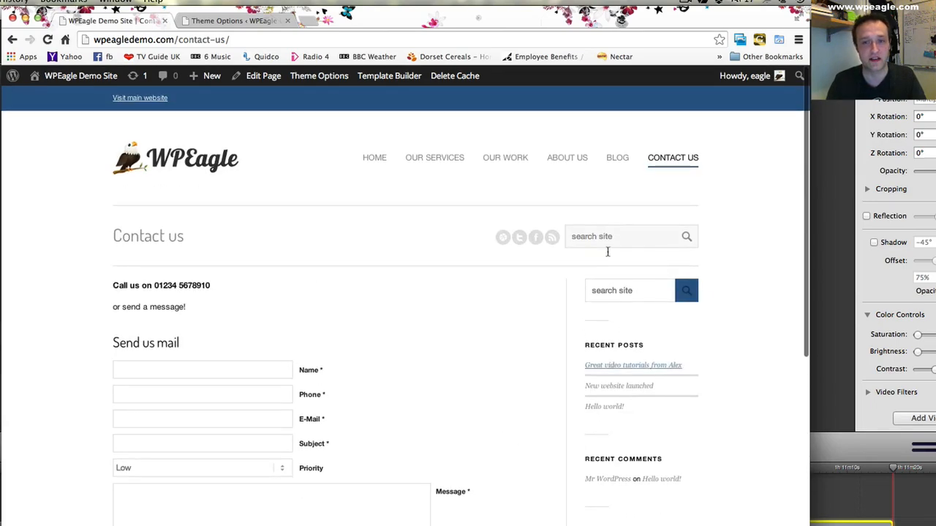
{"action": "scroll", "coordinate": [514, 265], "scroll_direction": "down", "scroll_amount": 4}
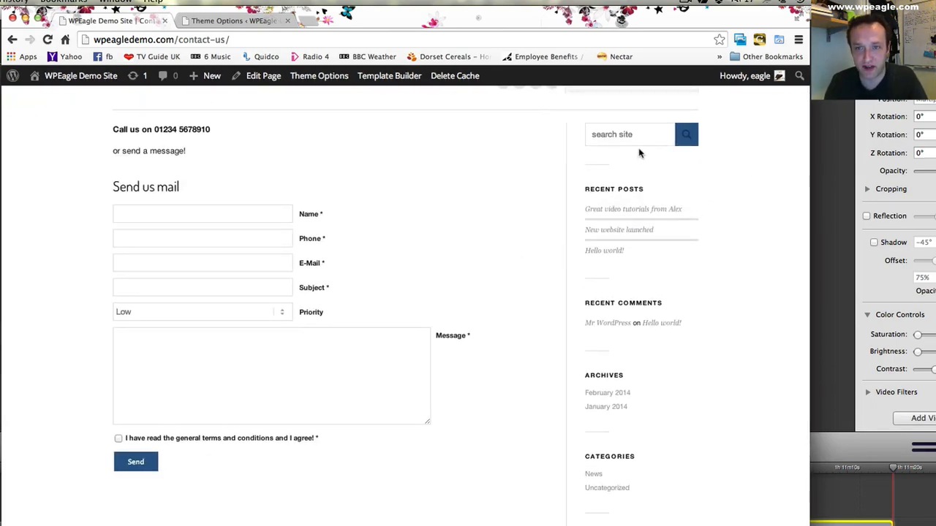
{"action": "scroll", "coordinate": [641, 156], "scroll_direction": "up", "scroll_amount": 1}
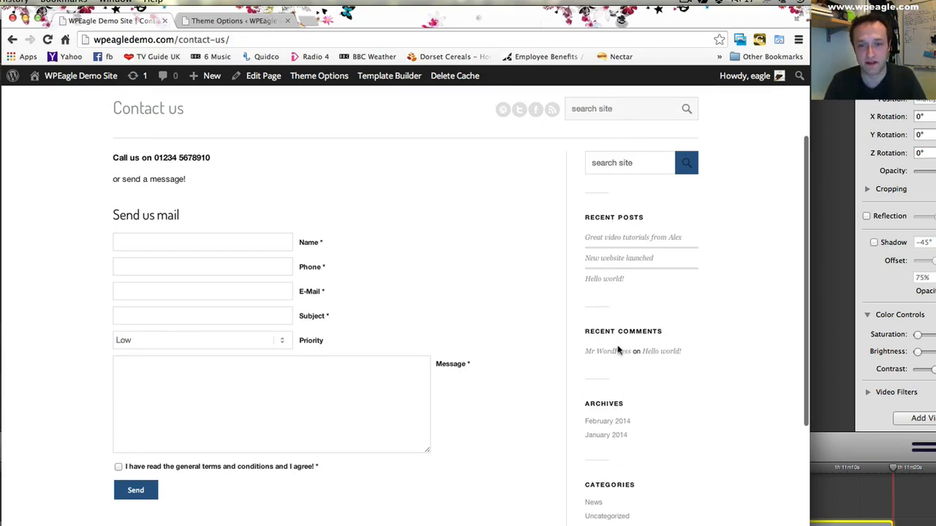
{"action": "scroll", "coordinate": [678, 339], "scroll_direction": "down", "scroll_amount": 2}
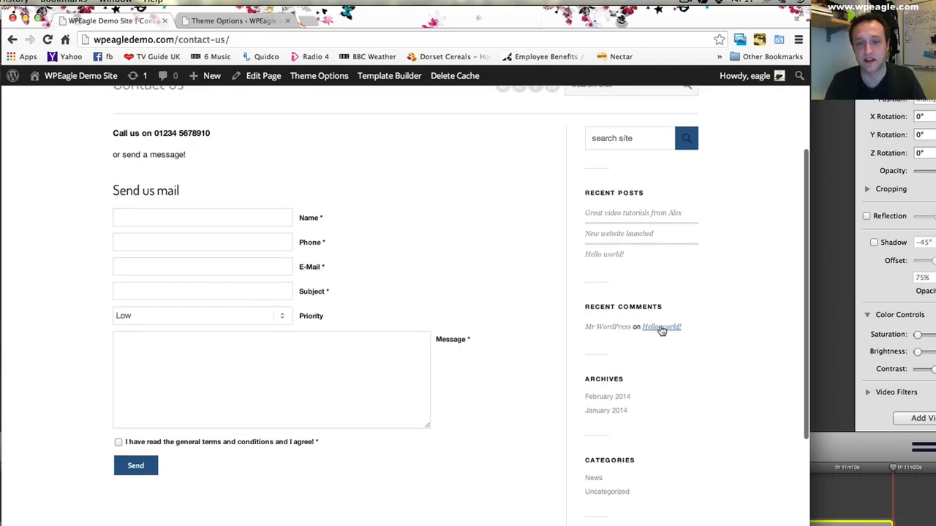
{"action": "scroll", "coordinate": [665, 340], "scroll_direction": "down", "scroll_amount": 1}
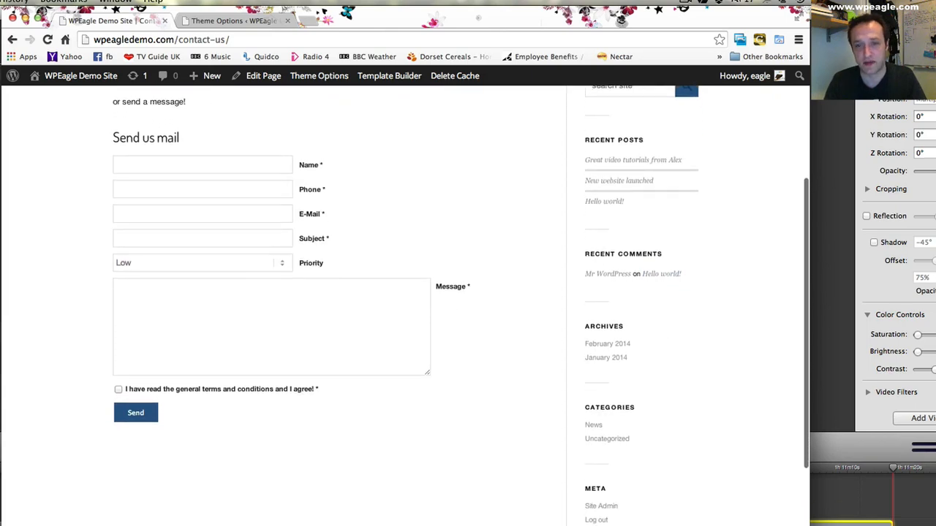
{"action": "scroll", "coordinate": [476, 439], "scroll_direction": "up", "scroll_amount": 5}
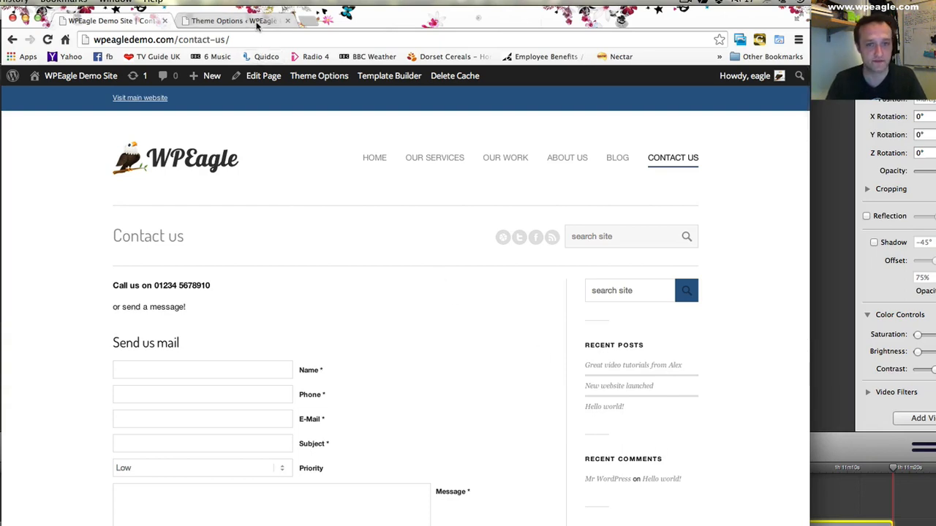
- In the site's widget settings, delete the Search widget from the Displayed Everywhere area
{"action": "left_click", "coordinate": [255, 24]}
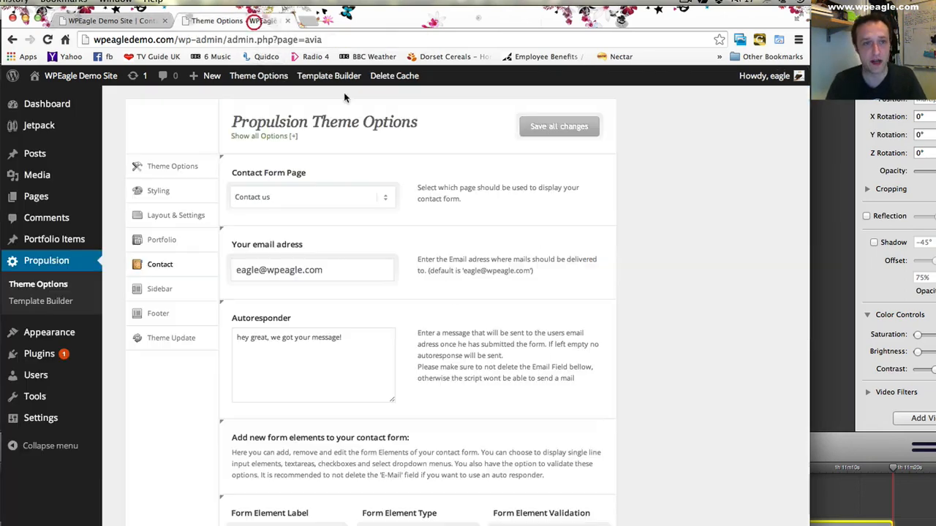
{"action": "mouse_move", "coordinate": [80, 335]}
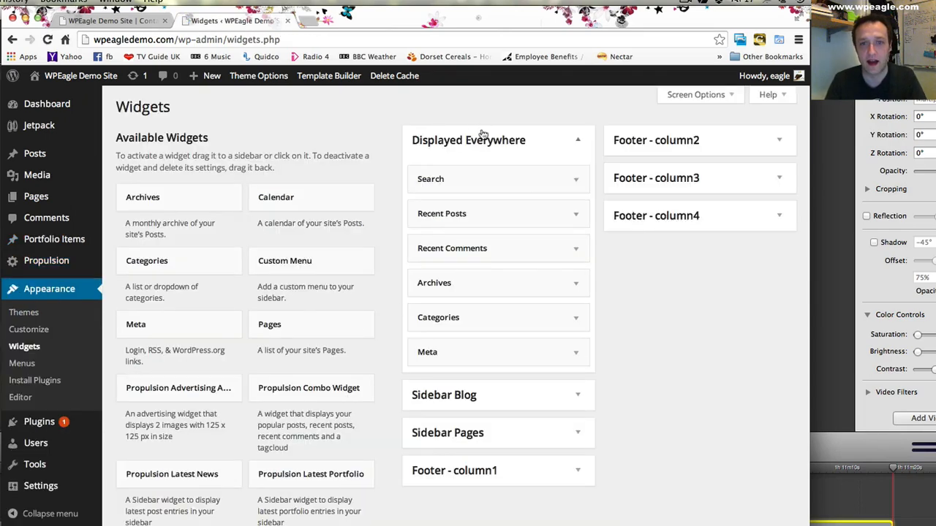
{"action": "scroll", "coordinate": [470, 344], "scroll_direction": "down", "scroll_amount": 1}
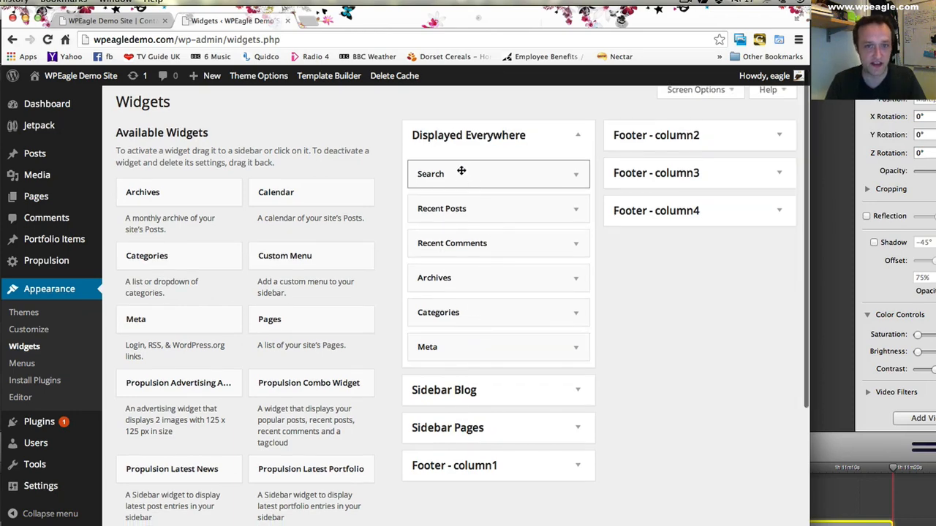
{"action": "left_click", "coordinate": [135, 22]}
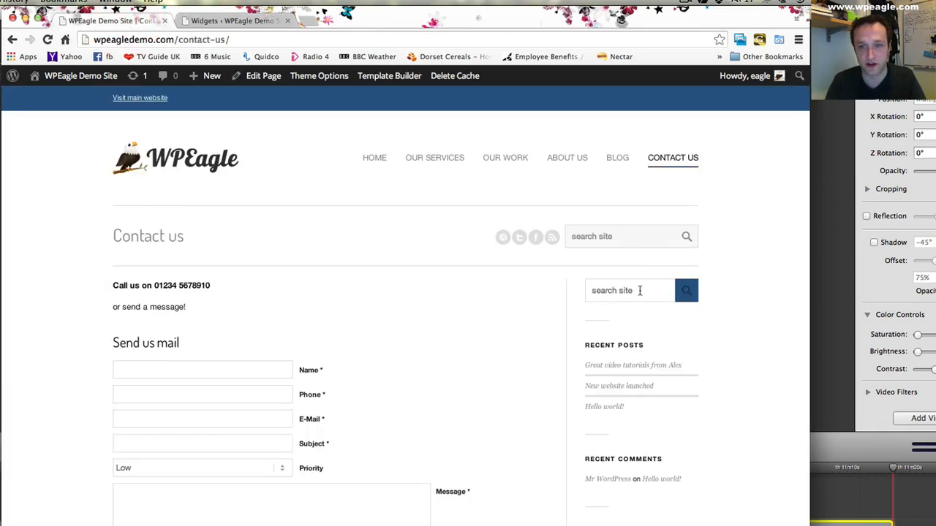
{"action": "left_click", "coordinate": [243, 22]}
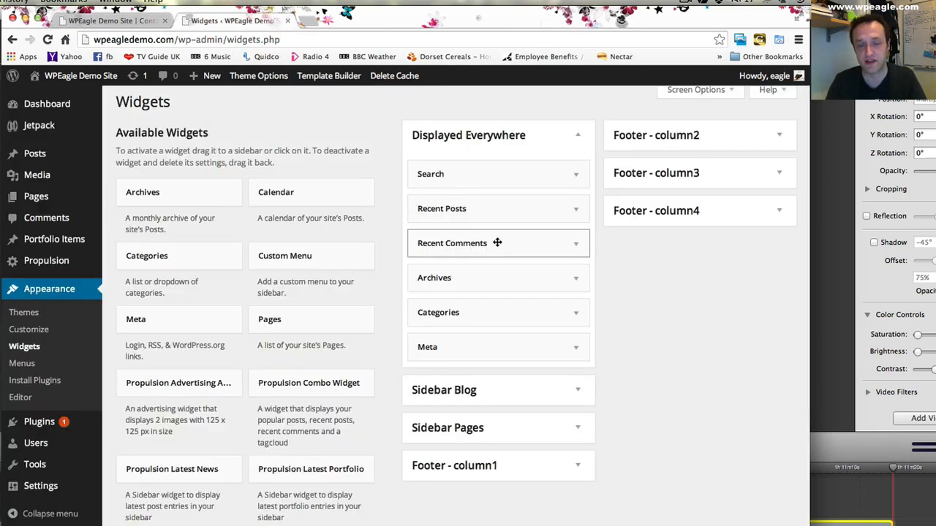
{"action": "left_click", "coordinate": [576, 174]}
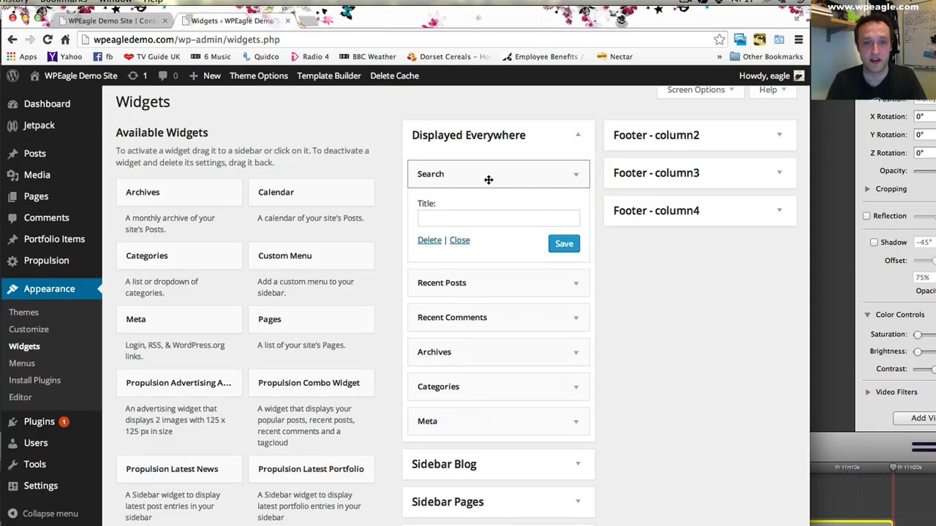
{"action": "left_click", "coordinate": [433, 241]}
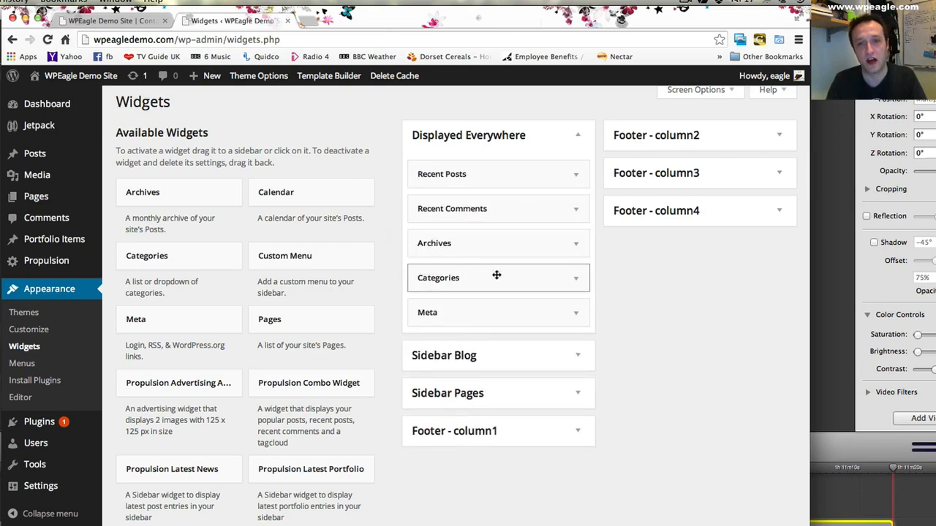
- Delete the Meta widget from the Displayed Everywhere area
{"action": "left_click", "coordinate": [569, 283]}
{"action": "left_click", "coordinate": [566, 279]}
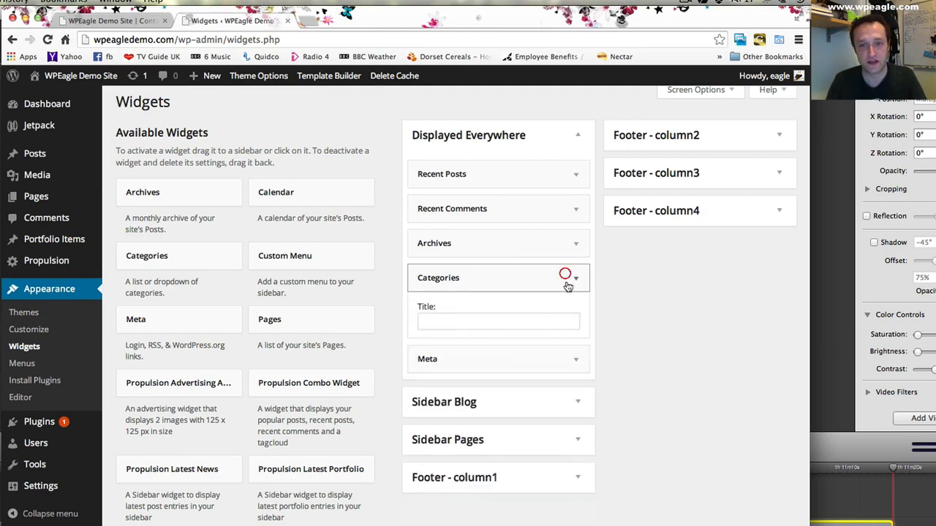
{"action": "left_click", "coordinate": [577, 314]}
{"action": "left_click", "coordinate": [430, 378]}
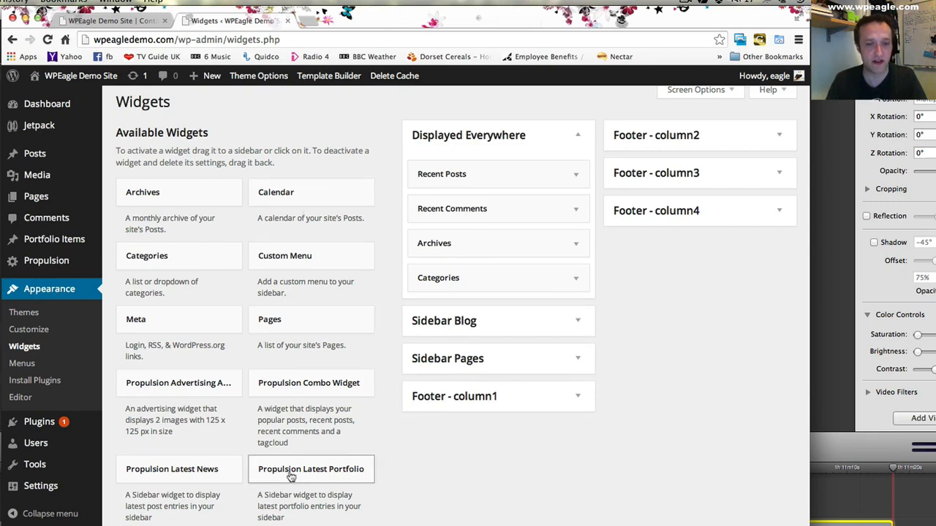
- Add the Propulsion Latest News widget at the top of the Displayed Everywhere area
{"action": "scroll", "coordinate": [367, 420], "scroll_direction": "down", "scroll_amount": 1}
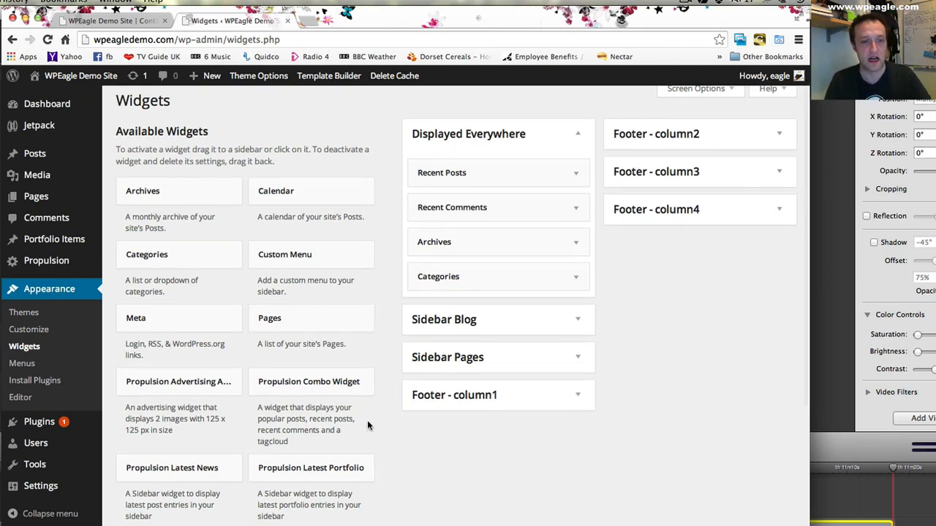
{"action": "scroll", "coordinate": [367, 420], "scroll_direction": "down", "scroll_amount": 3}
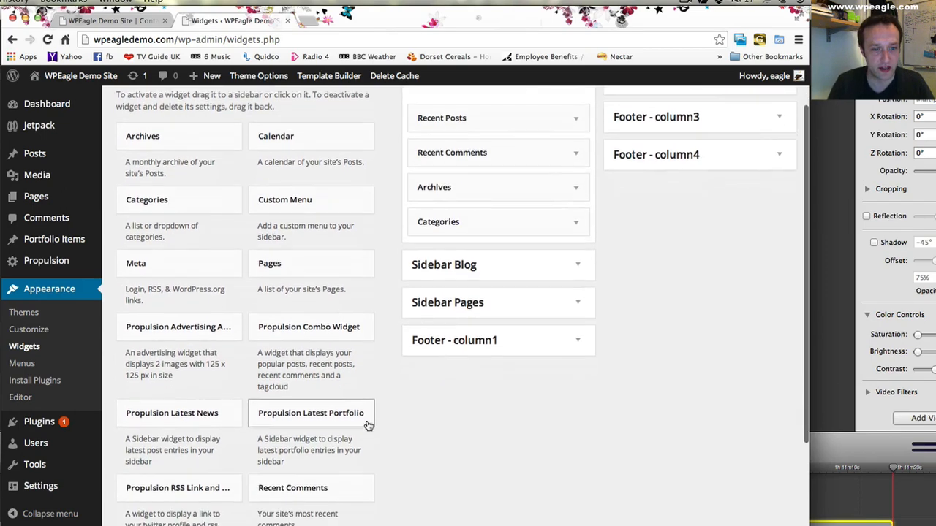
{"action": "scroll", "coordinate": [221, 358], "scroll_direction": "up", "scroll_amount": 3}
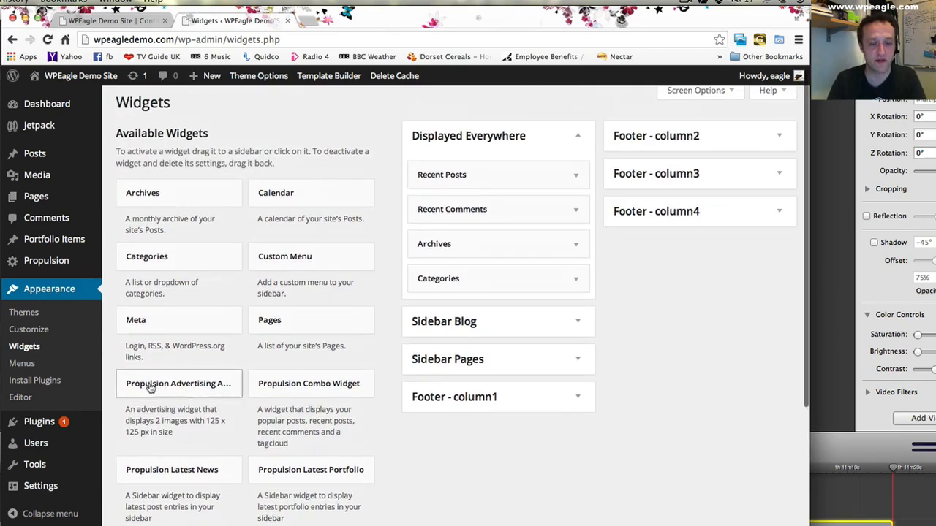
{"action": "left_click_drag", "start_coordinate": [194, 472], "coordinate": [492, 178]}
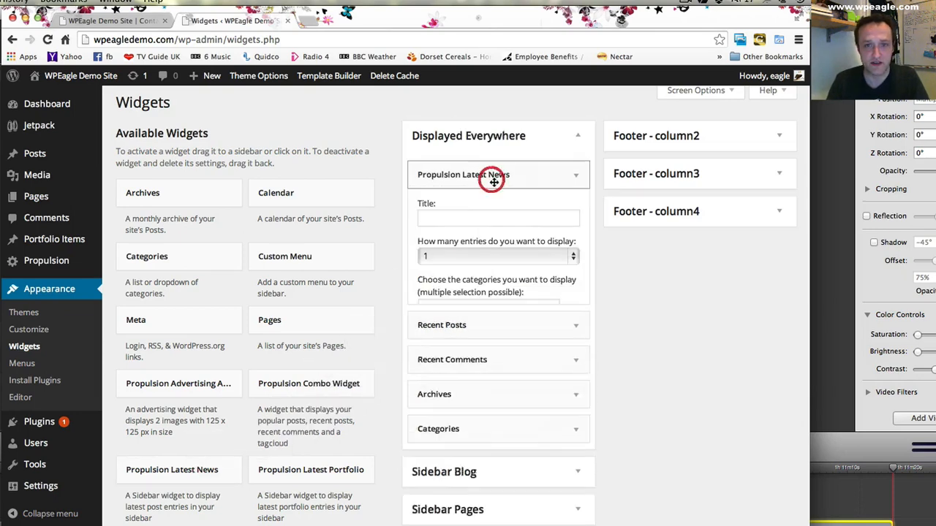
- Delete the Recent Posts widget from the Displayed Everywhere area
{"action": "scroll", "coordinate": [536, 345], "scroll_direction": "down", "scroll_amount": 3}
{"action": "left_click", "coordinate": [567, 349]}
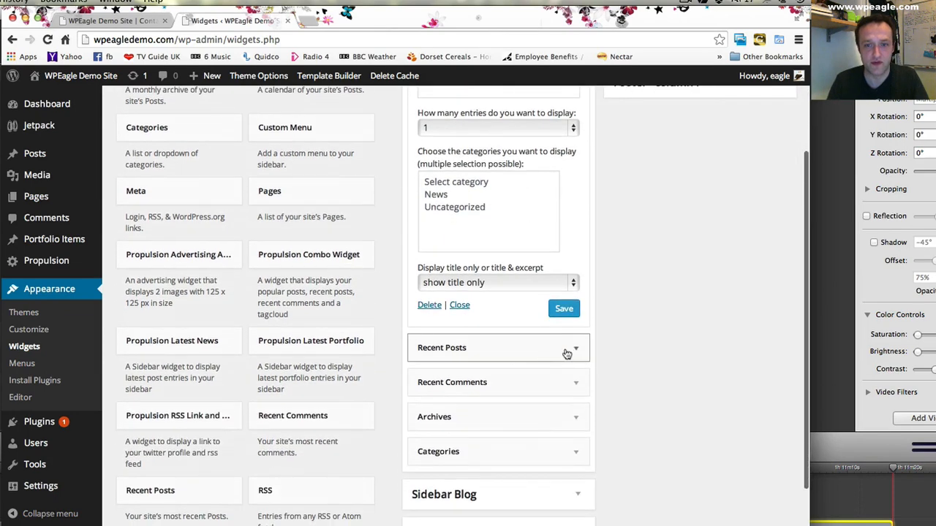
{"action": "left_click", "coordinate": [430, 461]}
{"action": "scroll", "coordinate": [685, 332], "scroll_direction": "up", "scroll_amount": 3}
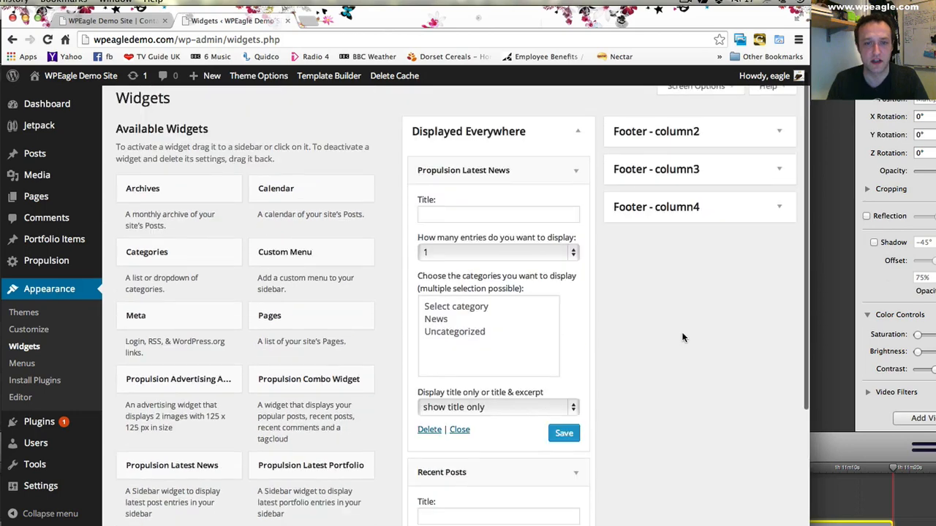
- Title the Propulsion Latest News widget "Latest News", set it to display 3 entries, and save it
{"action": "left_click", "coordinate": [481, 221]}
{"action": "type", "text": "Latest New"}
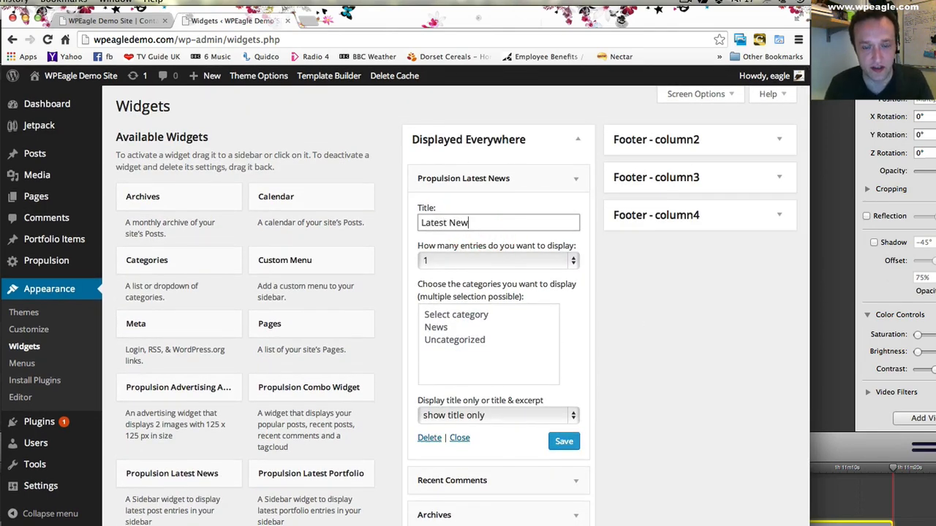
{"action": "left_click", "coordinate": [515, 257]}
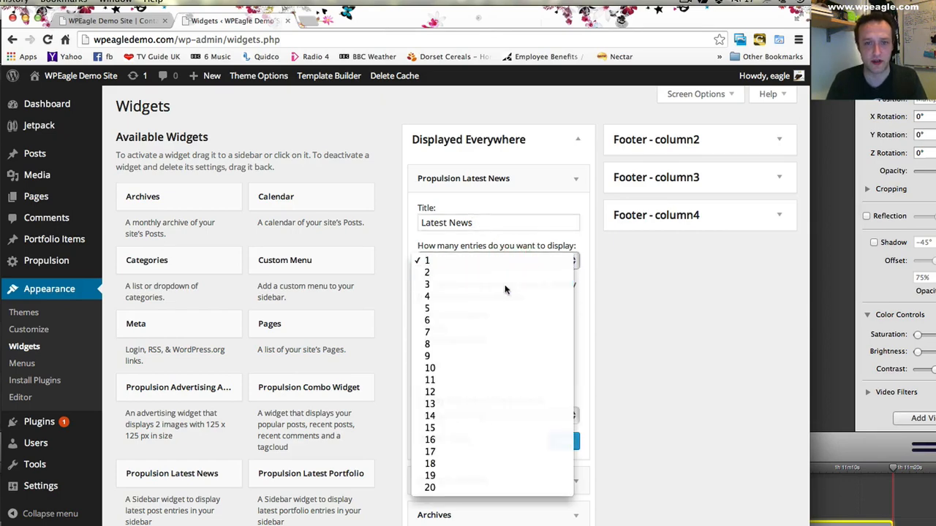
{"action": "left_click", "coordinate": [502, 284]}
{"action": "scroll", "coordinate": [519, 371], "scroll_direction": "down", "scroll_amount": 1}
{"action": "scroll", "coordinate": [522, 351], "scroll_direction": "down", "scroll_amount": 3}
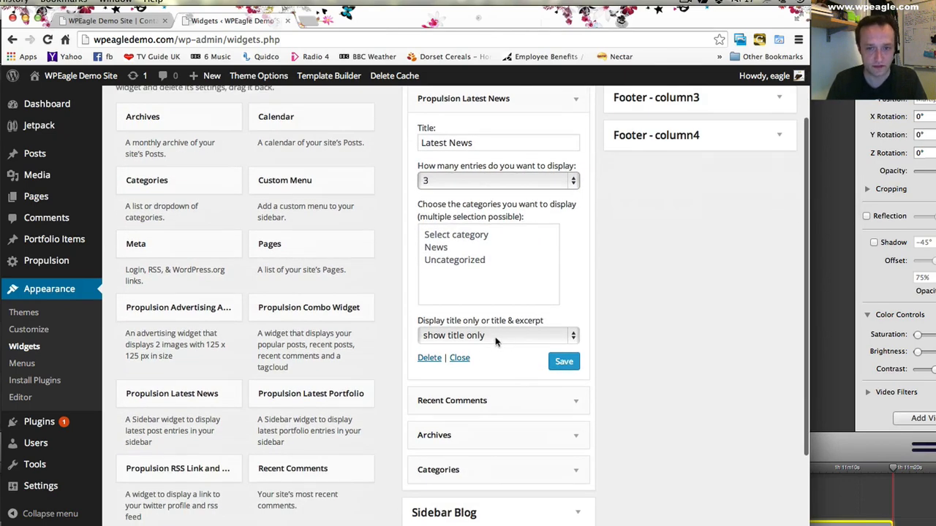
{"action": "left_click", "coordinate": [560, 364]}
{"action": "left_click", "coordinate": [567, 335]}
{"action": "left_click", "coordinate": [575, 320]}
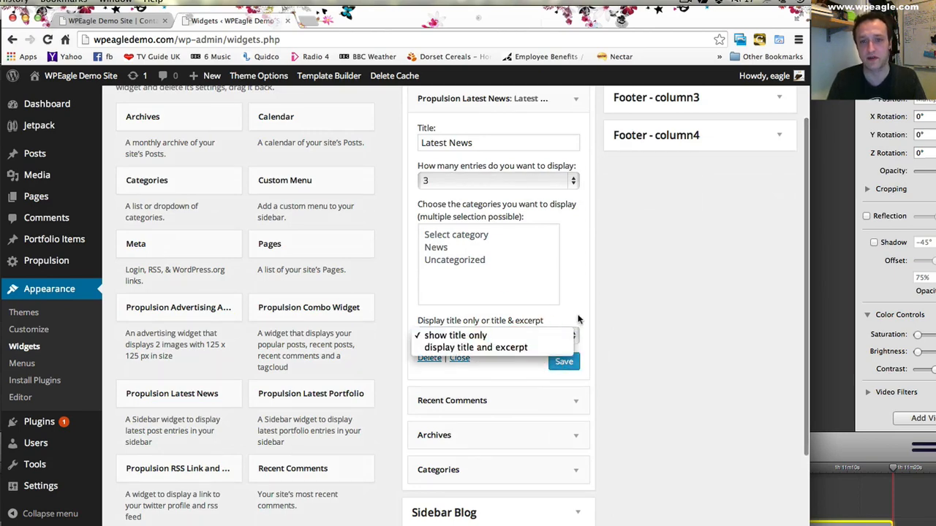
- Add the Propulsion Latest Portfolio widget below Propulsion Latest News, titled "Our Work" with 2 entries, and save it
{"action": "scroll", "coordinate": [537, 417], "scroll_direction": "down", "scroll_amount": 1}
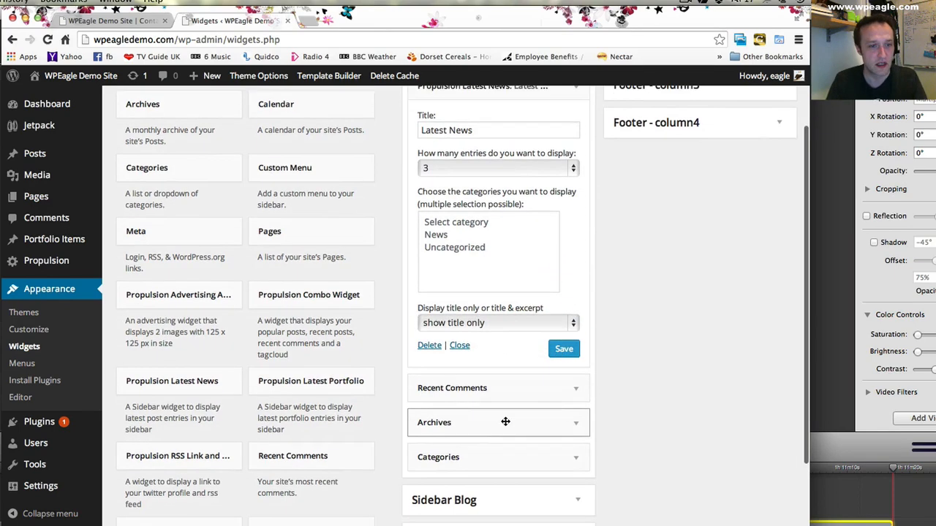
{"action": "left_click_drag", "start_coordinate": [334, 383], "coordinate": [468, 376]}
{"action": "scroll", "coordinate": [469, 428], "scroll_direction": "down", "scroll_amount": 3}
{"action": "left_click", "coordinate": [469, 428]}
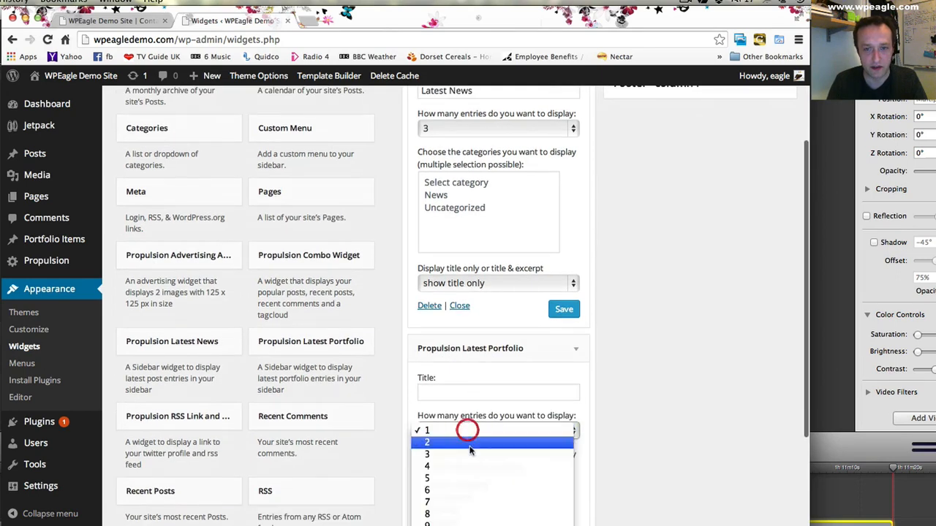
{"action": "left_click", "coordinate": [472, 443]}
{"action": "left_click", "coordinate": [502, 389]}
{"action": "type", "text": "Our Work"}
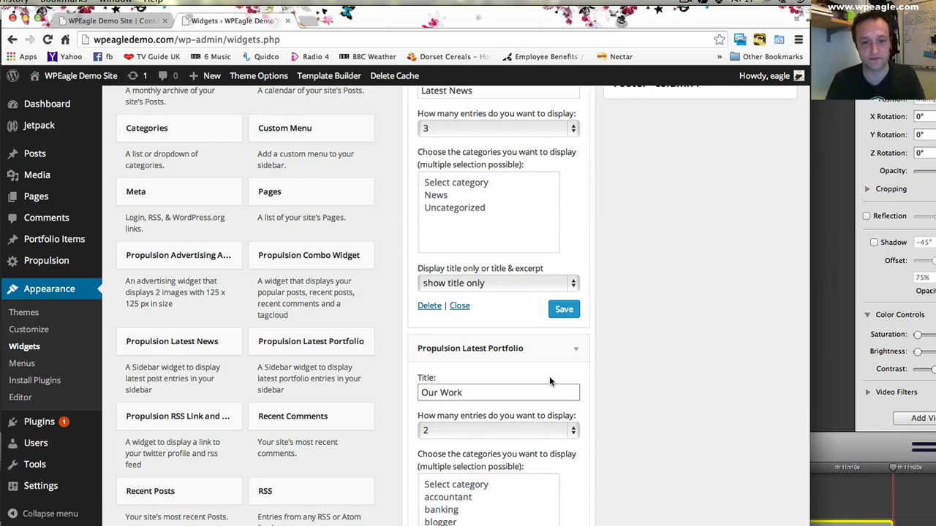
{"action": "scroll", "coordinate": [584, 381], "scroll_direction": "down", "scroll_amount": 4}
{"action": "left_click", "coordinate": [573, 499]}
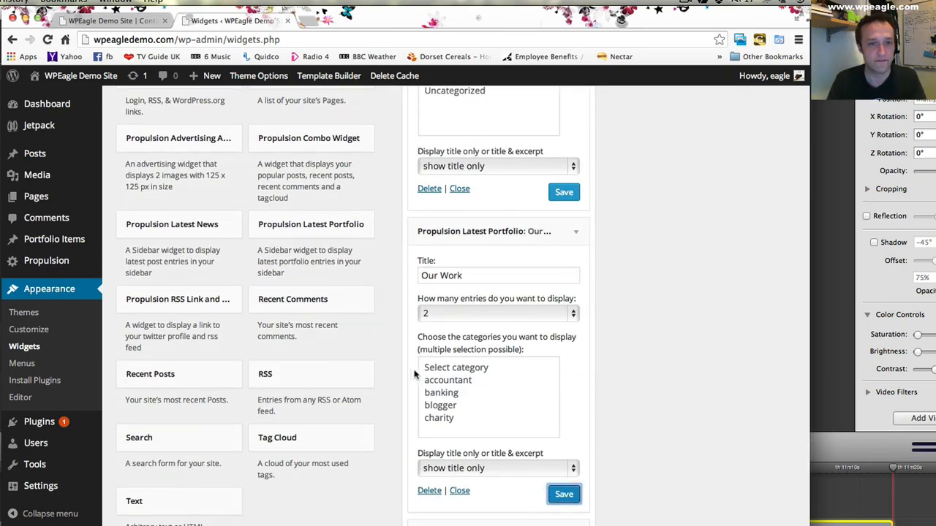
- Add the Propulsion Combo Widget below Propulsion Latest Portfolio in the Displayed Everywhere area and save it
{"action": "scroll", "coordinate": [408, 357], "scroll_direction": "up", "scroll_amount": 1}
{"action": "scroll", "coordinate": [374, 234], "scroll_direction": "down", "scroll_amount": 2}
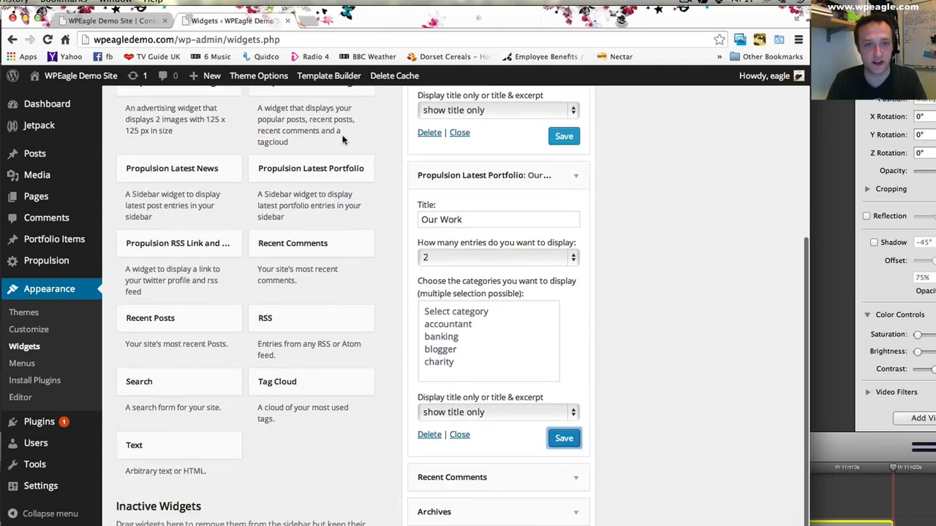
{"action": "left_click_drag", "start_coordinate": [337, 117], "coordinate": [489, 492]}
{"action": "left_click", "coordinate": [571, 446]}
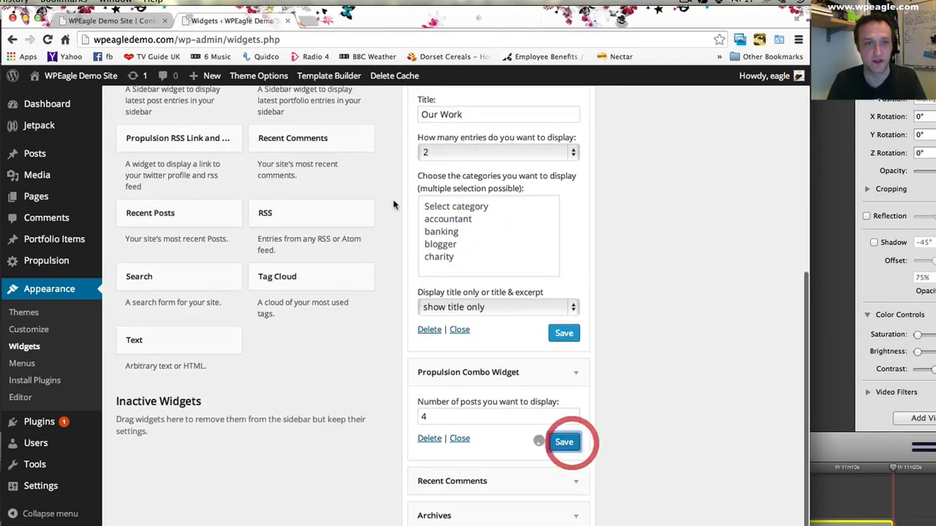
- Delete the Recent Comments widget from the Displayed Everywhere area
{"action": "scroll", "coordinate": [385, 377], "scroll_direction": "down", "scroll_amount": 1}
{"action": "left_click", "coordinate": [576, 473]}
{"action": "scroll", "coordinate": [549, 483], "scroll_direction": "down", "scroll_amount": 3}
{"action": "scroll", "coordinate": [483, 468], "scroll_direction": "down", "scroll_amount": 1}
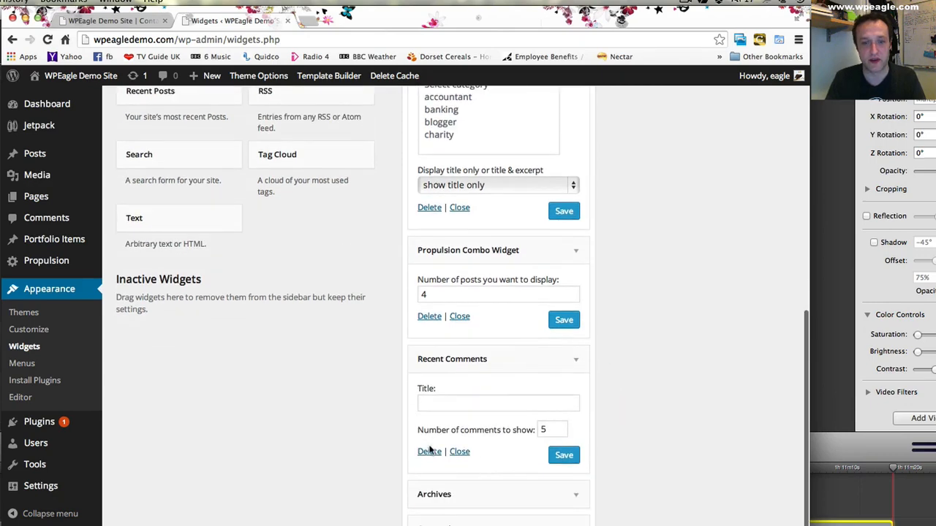
{"action": "left_click", "coordinate": [429, 452]}
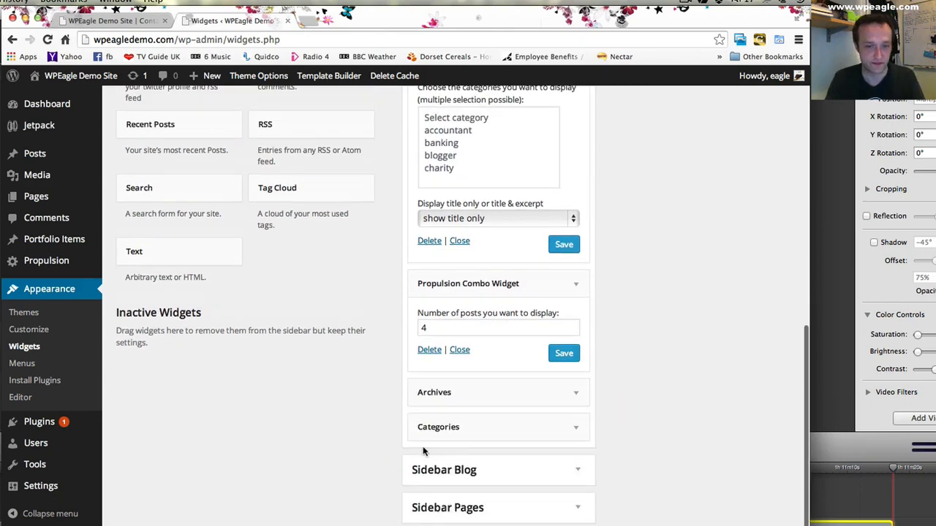
- Review the widget list, then reload the live Contact us page and examine its sidebar, including the combo widget's Recent and Popular lists
{"action": "scroll", "coordinate": [626, 406], "scroll_direction": "up", "scroll_amount": 10}
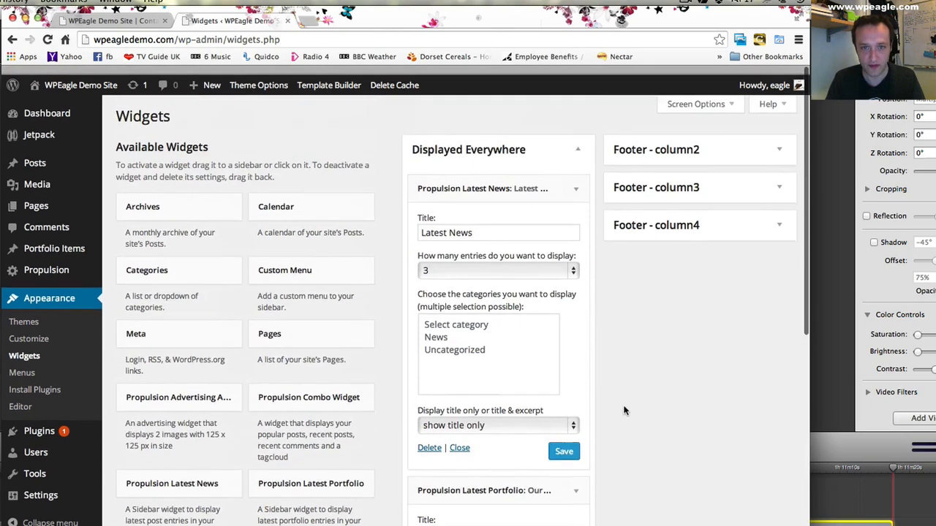
{"action": "scroll", "coordinate": [493, 391], "scroll_direction": "down", "scroll_amount": 10}
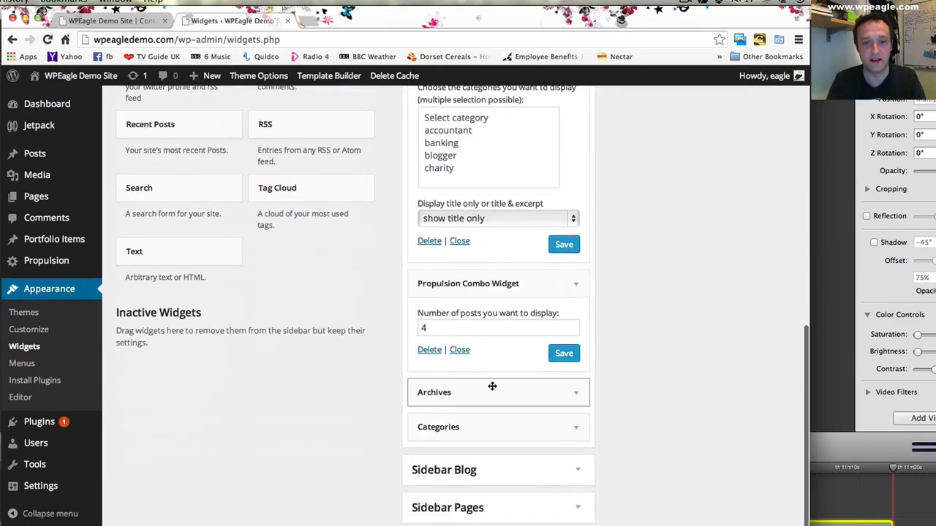
{"action": "scroll", "coordinate": [493, 387], "scroll_direction": "up", "scroll_amount": 10}
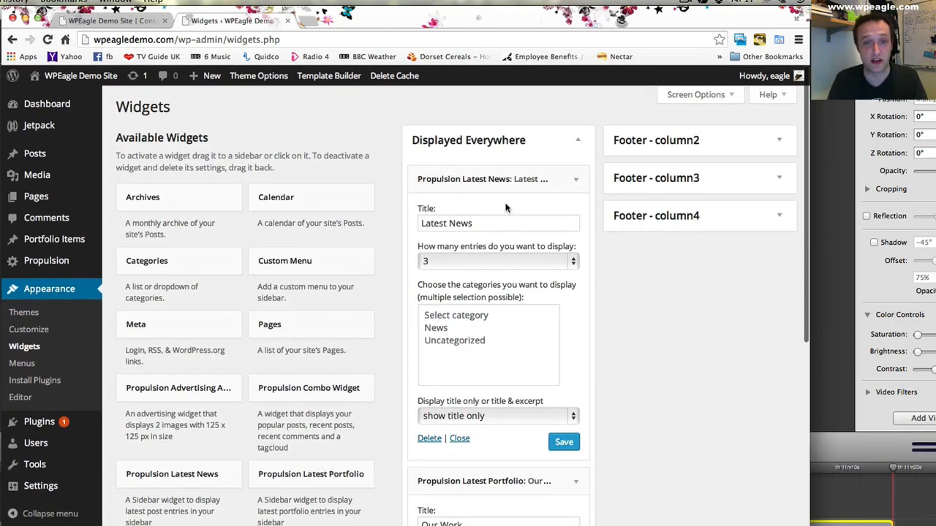
{"action": "left_click", "coordinate": [110, 19]}
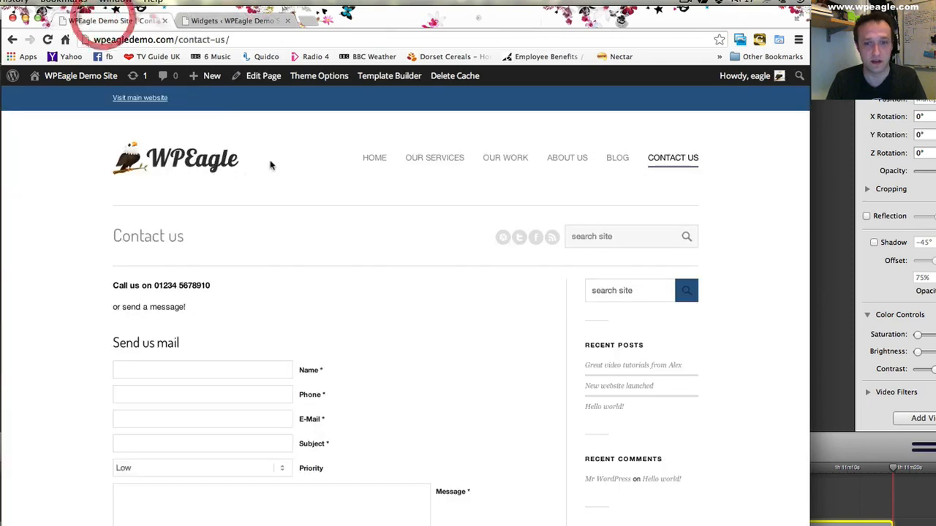
{"action": "left_click", "coordinate": [47, 39]}
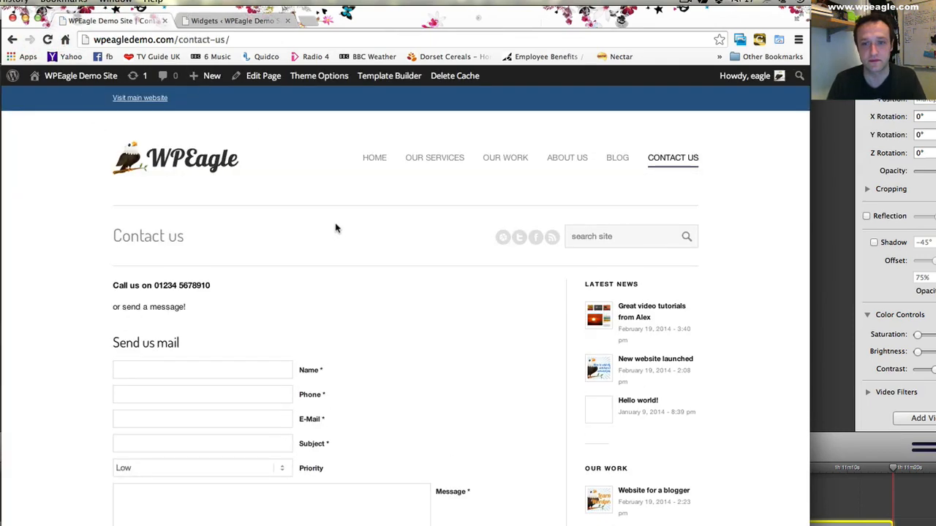
{"action": "scroll", "coordinate": [651, 334], "scroll_direction": "down", "scroll_amount": 4}
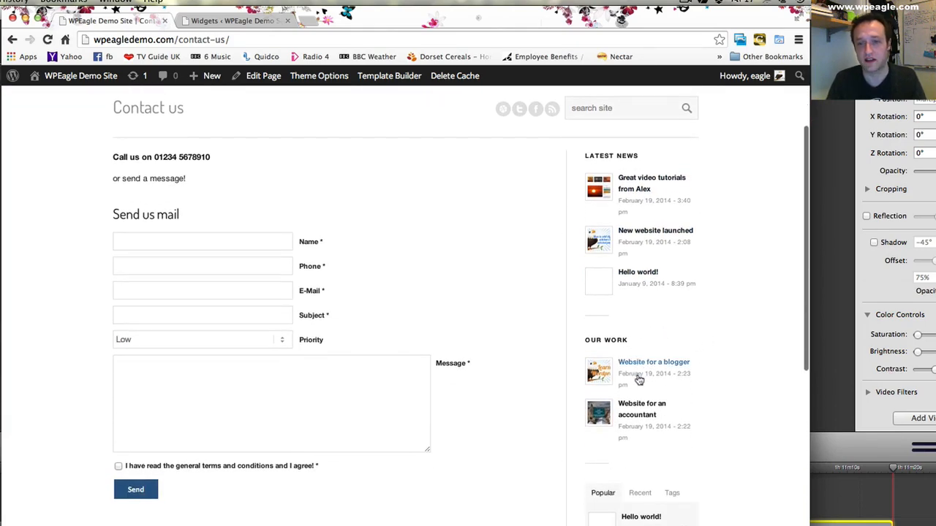
{"action": "scroll", "coordinate": [640, 380], "scroll_direction": "down", "scroll_amount": 4}
{"action": "scroll", "coordinate": [703, 409], "scroll_direction": "down", "scroll_amount": 1}
{"action": "left_click", "coordinate": [641, 371]}
{"action": "left_click", "coordinate": [602, 371]}
{"action": "scroll", "coordinate": [650, 356], "scroll_direction": "down", "scroll_amount": 2}
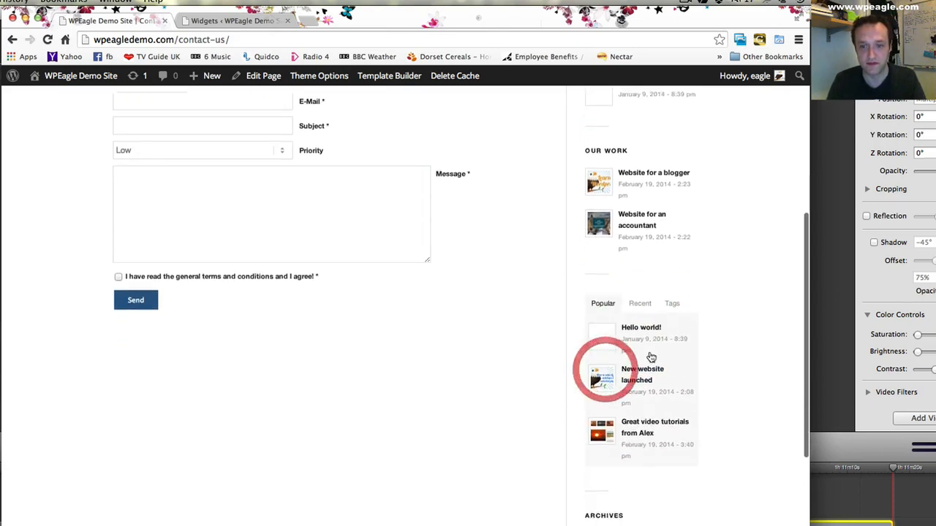
{"action": "scroll", "coordinate": [651, 357], "scroll_direction": "down", "scroll_amount": 4}
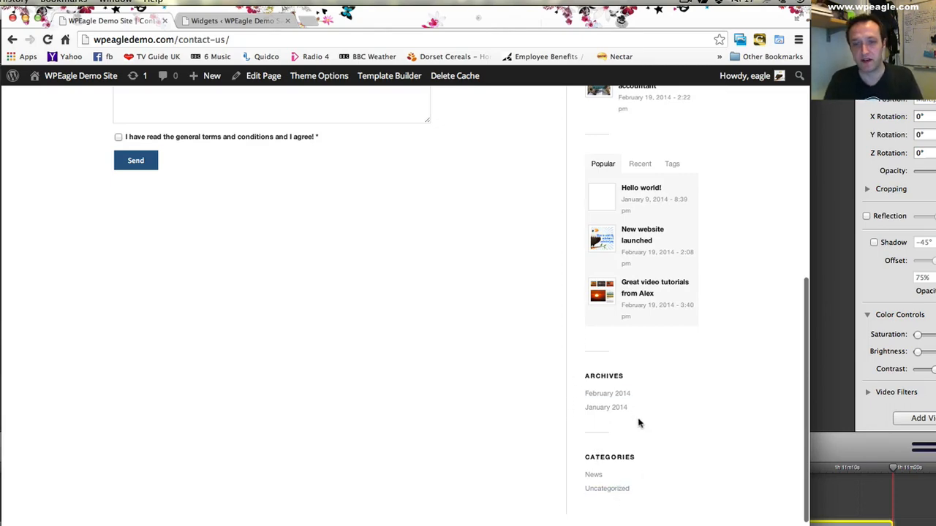
{"action": "scroll", "coordinate": [478, 276], "scroll_direction": "up", "scroll_amount": 10}
- Back in the widget settings, delete the Archives and Categories widgets from the Displayed Everywhere area
{"action": "key", "text": "ctrl+Tab"}
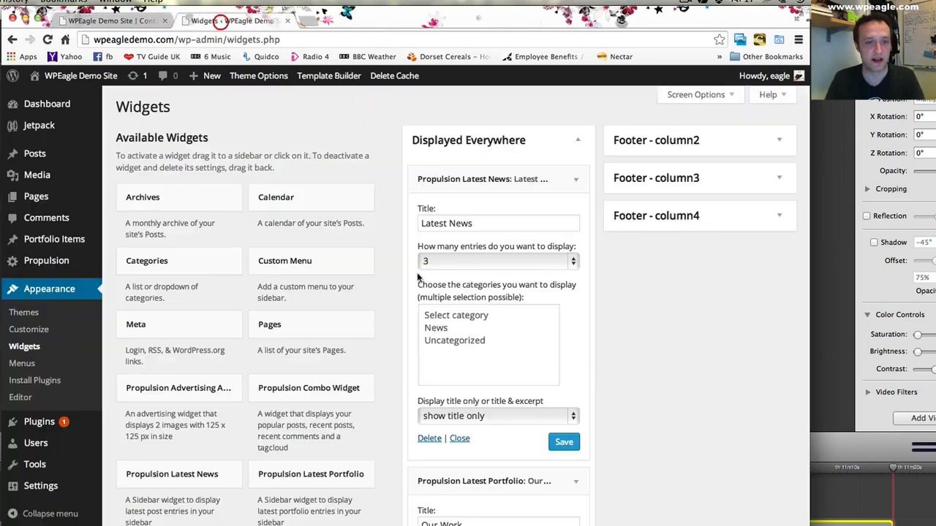
{"action": "scroll", "coordinate": [439, 285], "scroll_direction": "down", "scroll_amount": 10}
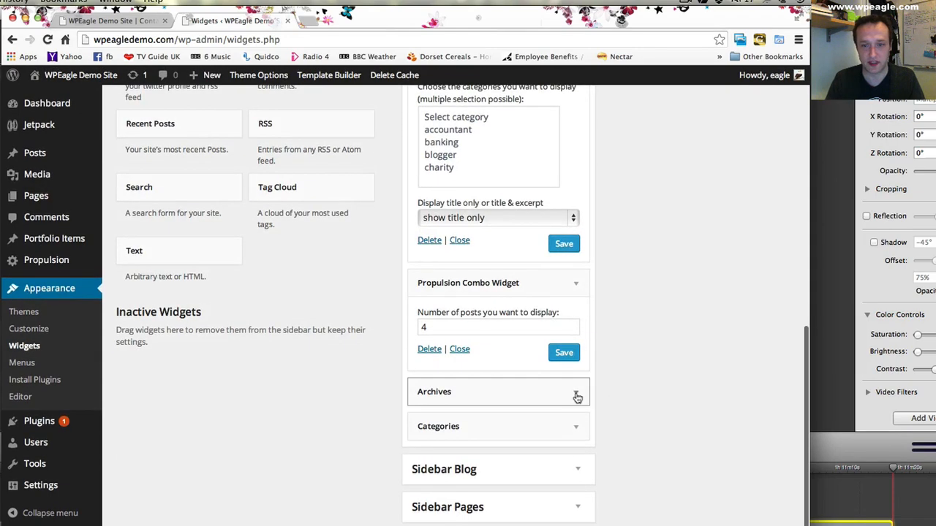
{"action": "left_click", "coordinate": [576, 396]}
{"action": "left_click", "coordinate": [429, 493]}
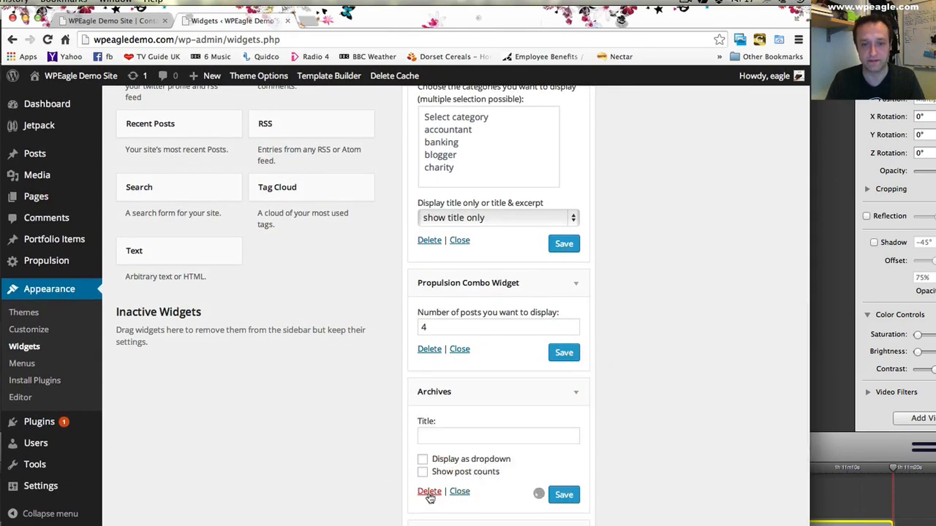
{"action": "left_click", "coordinate": [566, 431]}
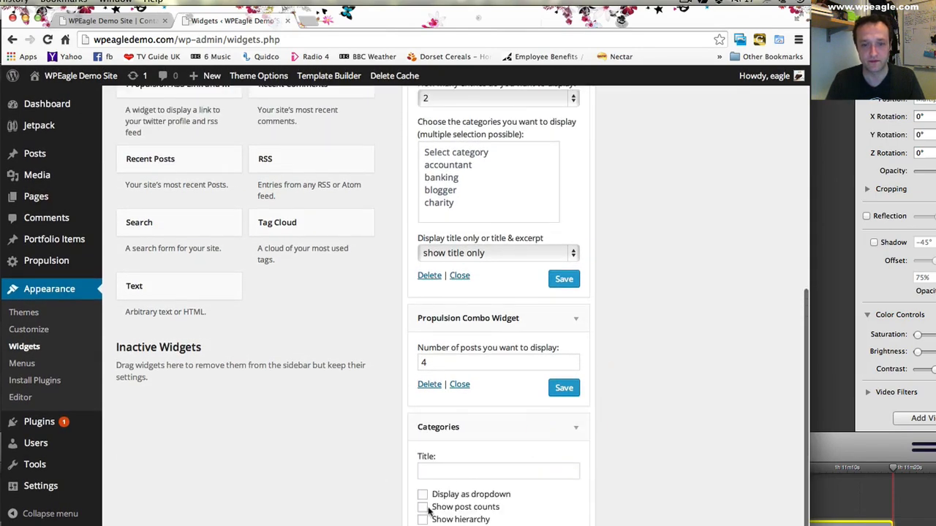
{"action": "left_click", "coordinate": [428, 525]}
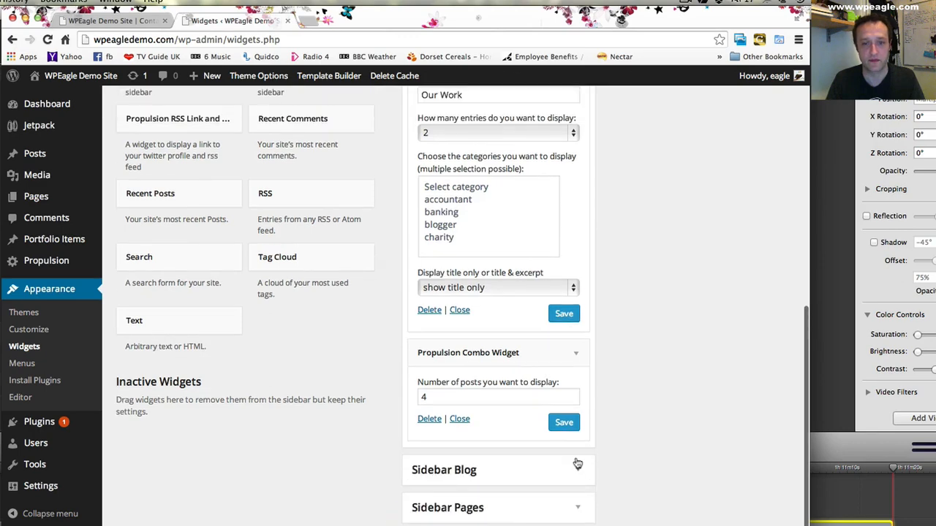
- Refresh the live Contact us page again and check the sidebar widgets and the footer columns
{"action": "left_click", "coordinate": [62, 22]}
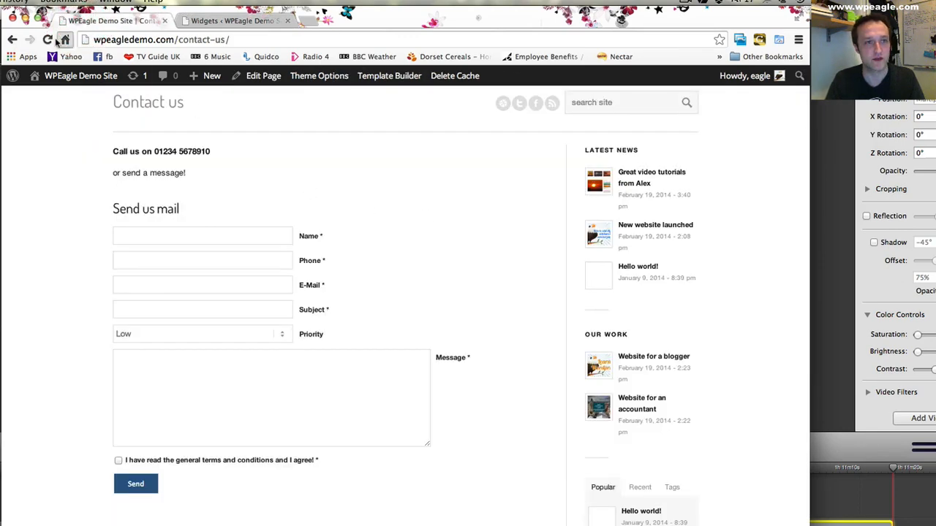
{"action": "left_click", "coordinate": [47, 40]}
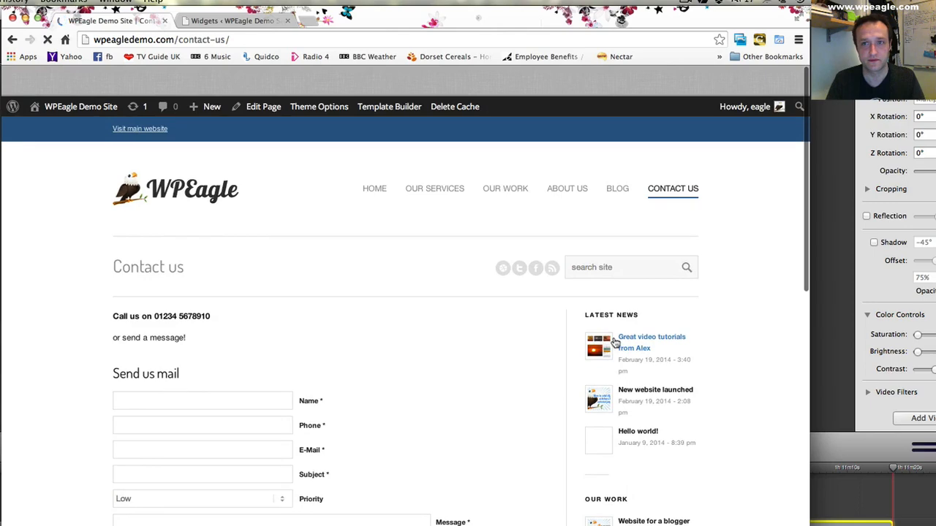
{"action": "scroll", "coordinate": [449, 274], "scroll_direction": "down", "scroll_amount": 5}
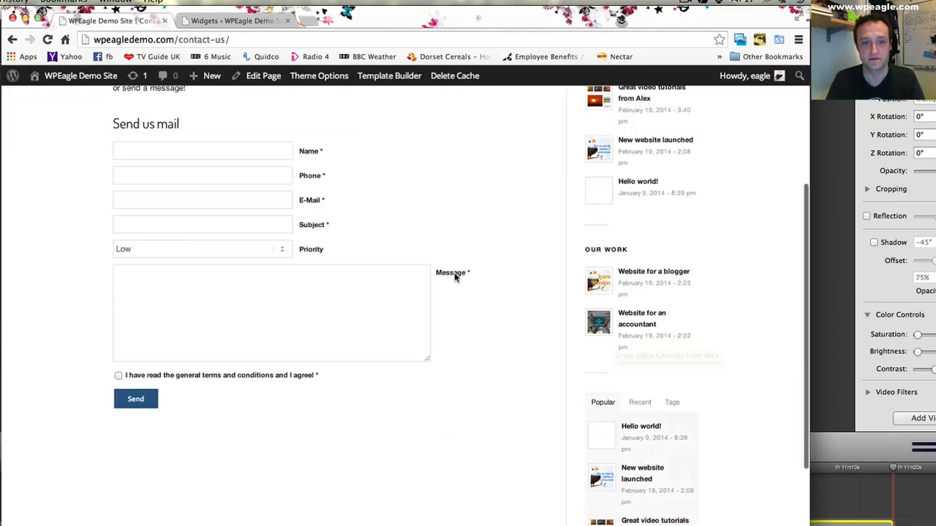
{"action": "scroll", "coordinate": [454, 277], "scroll_direction": "down", "scroll_amount": 2}
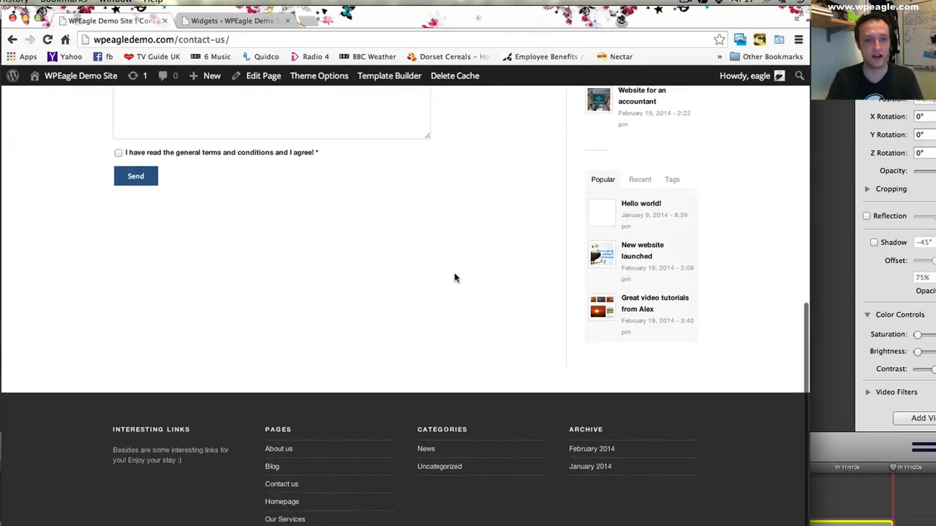
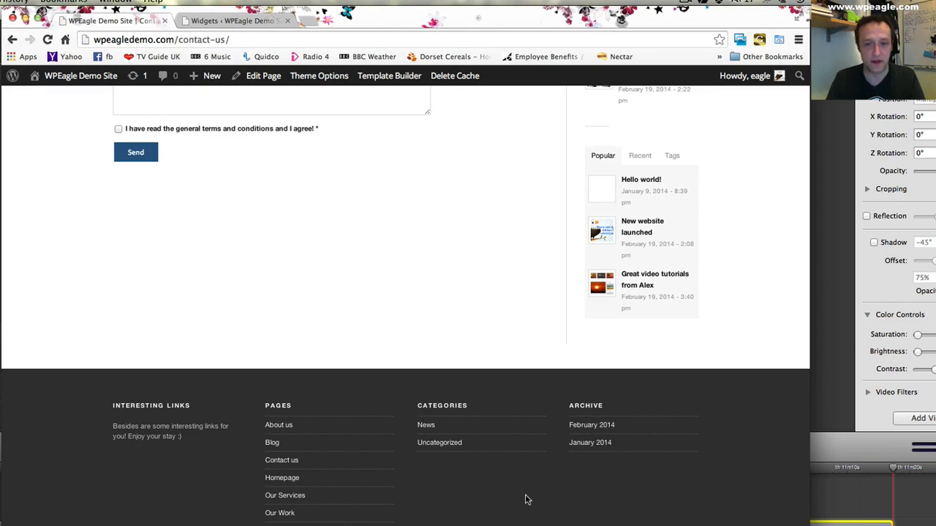
- On the Widgets page, collapse the Displayed Everywhere area and expand the Footer - column1, column2, column3 and column4 areas
{"action": "left_click", "coordinate": [232, 21]}
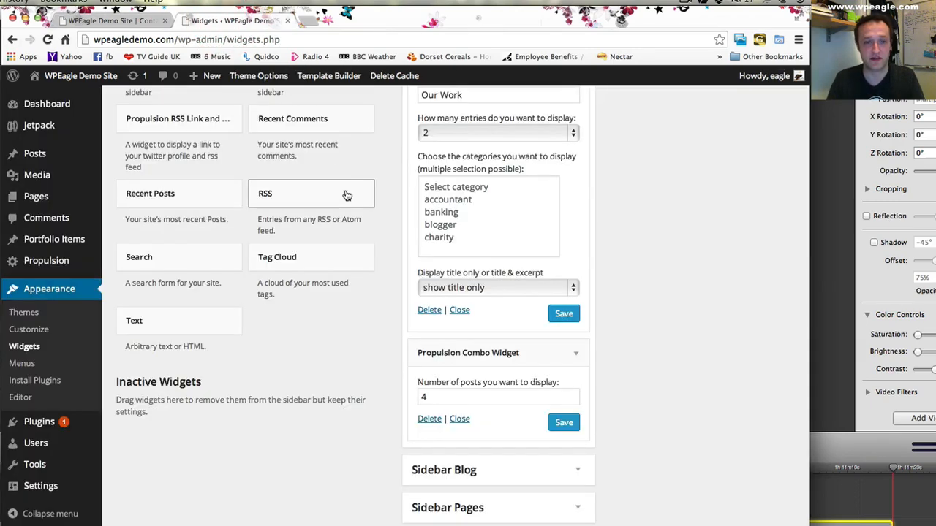
{"action": "scroll", "coordinate": [347, 195], "scroll_direction": "up", "scroll_amount": 1}
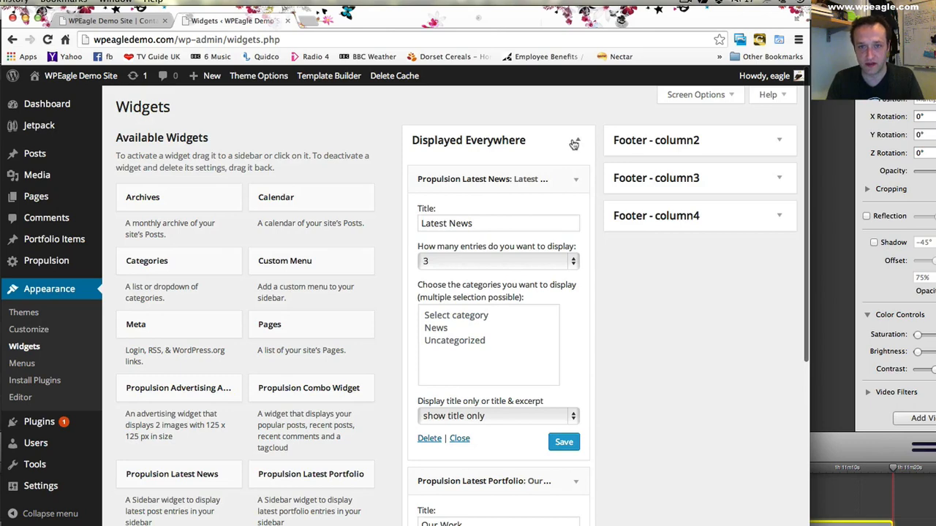
{"action": "left_click", "coordinate": [575, 142]}
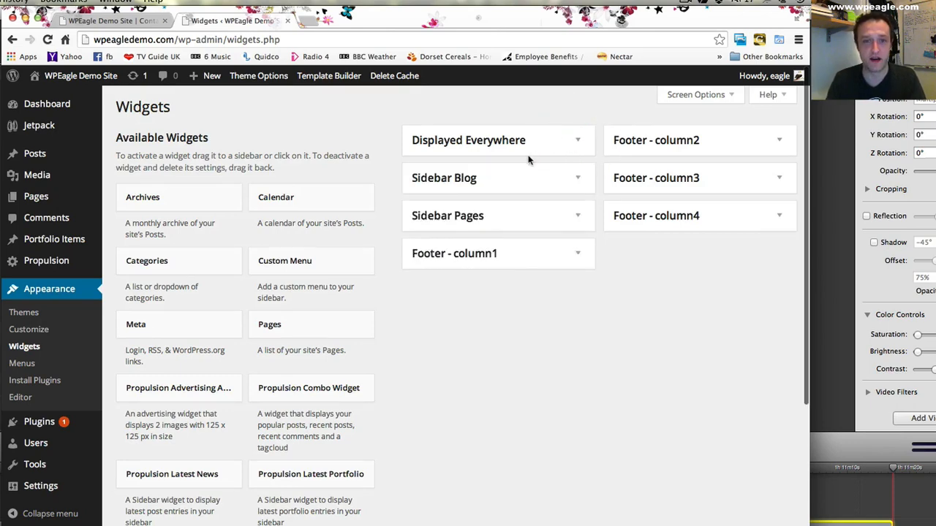
{"action": "left_click", "coordinate": [575, 257]}
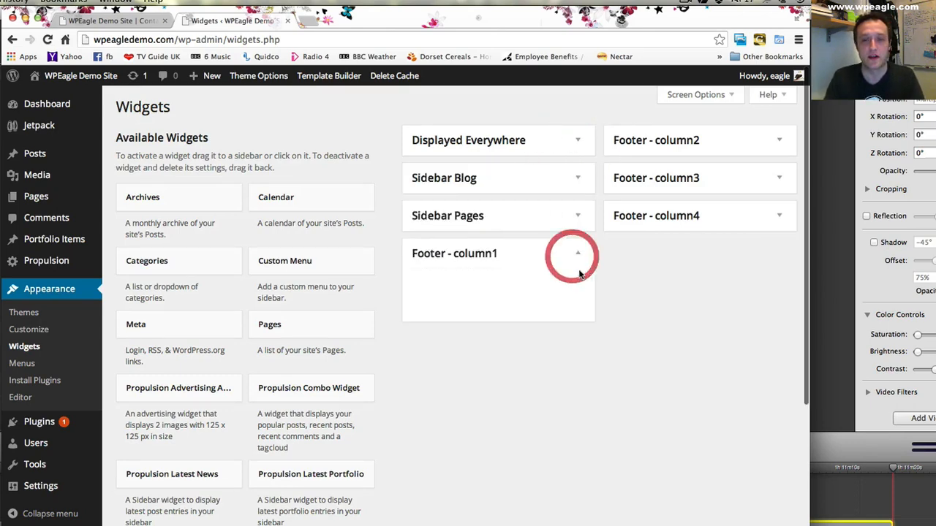
{"action": "left_click", "coordinate": [779, 141]}
{"action": "left_click", "coordinate": [778, 231]}
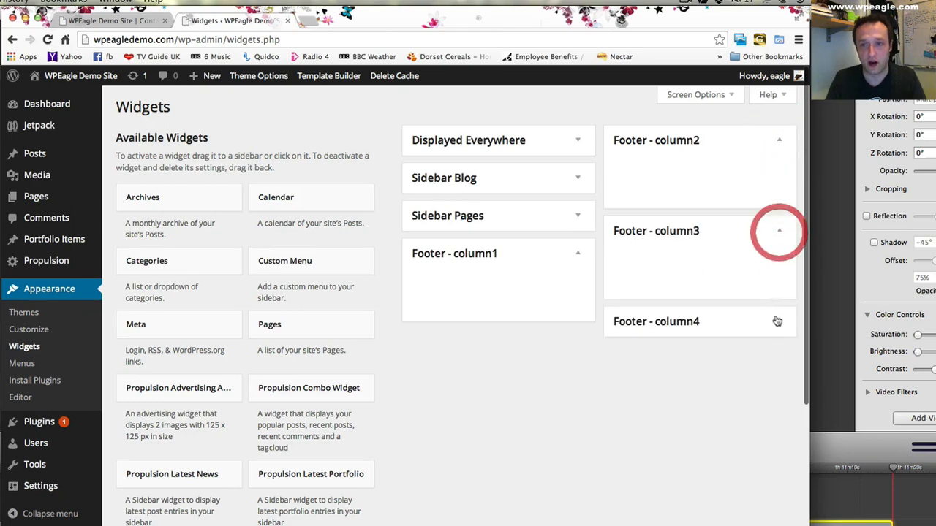
{"action": "left_click", "coordinate": [777, 322]}
{"action": "left_click", "coordinate": [113, 21]}
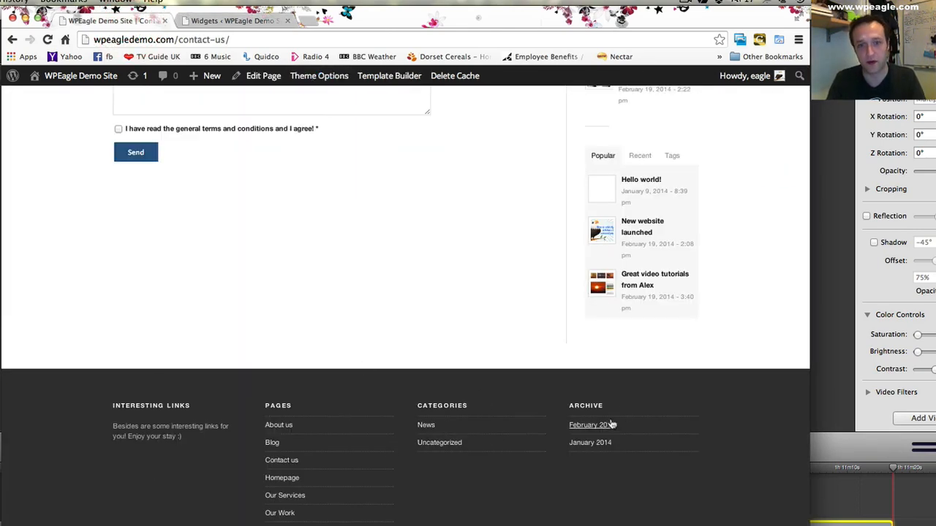
{"action": "left_click", "coordinate": [264, 21]}
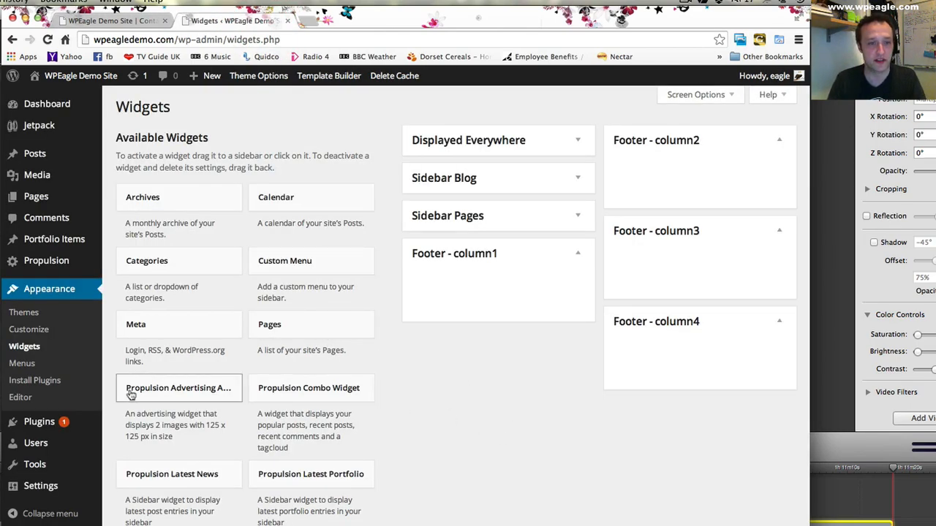
{"action": "left_click_drag", "start_coordinate": [248, 397], "coordinate": [472, 286]}
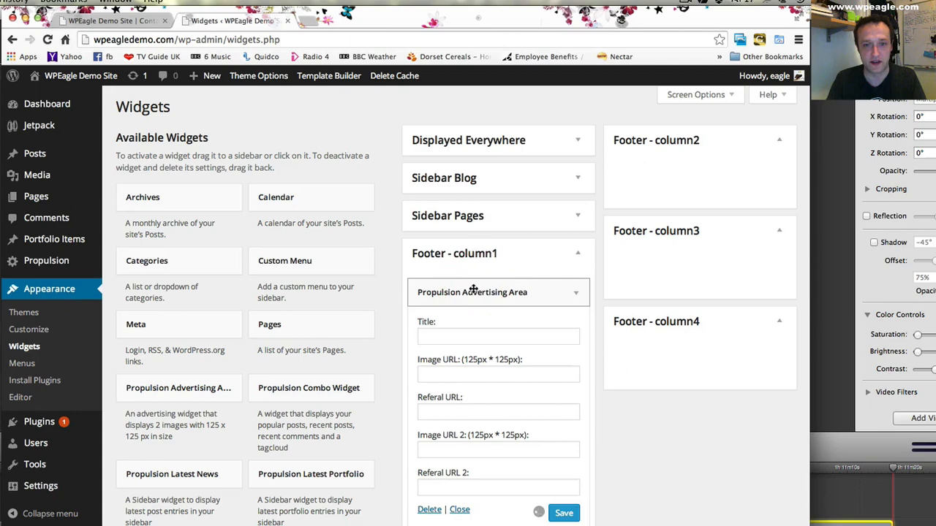
{"action": "left_click", "coordinate": [434, 510]}
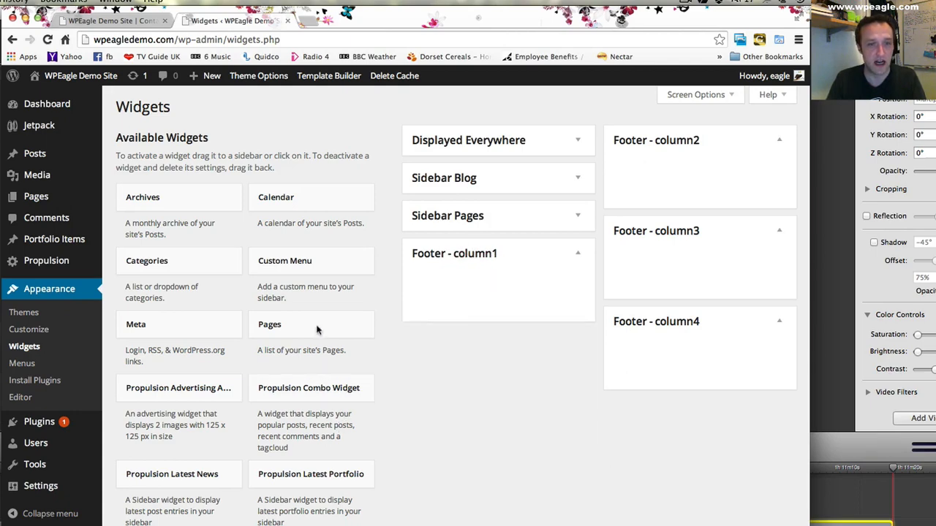
- Add a Pages widget titled "Pages" to Footer - column1, save it, and reload the contact page to check the footer
{"action": "left_click_drag", "start_coordinate": [299, 328], "coordinate": [486, 284]}
{"action": "left_click", "coordinate": [473, 335]}
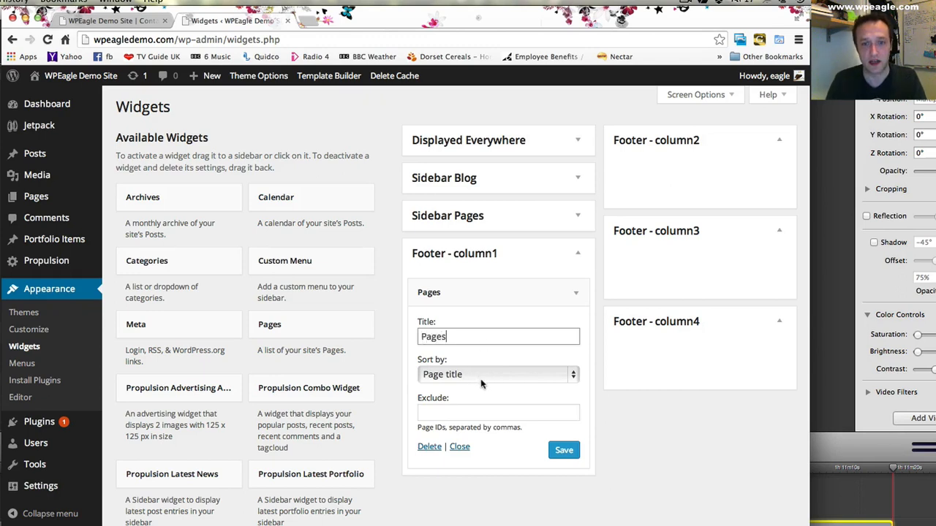
{"action": "left_click", "coordinate": [563, 449]}
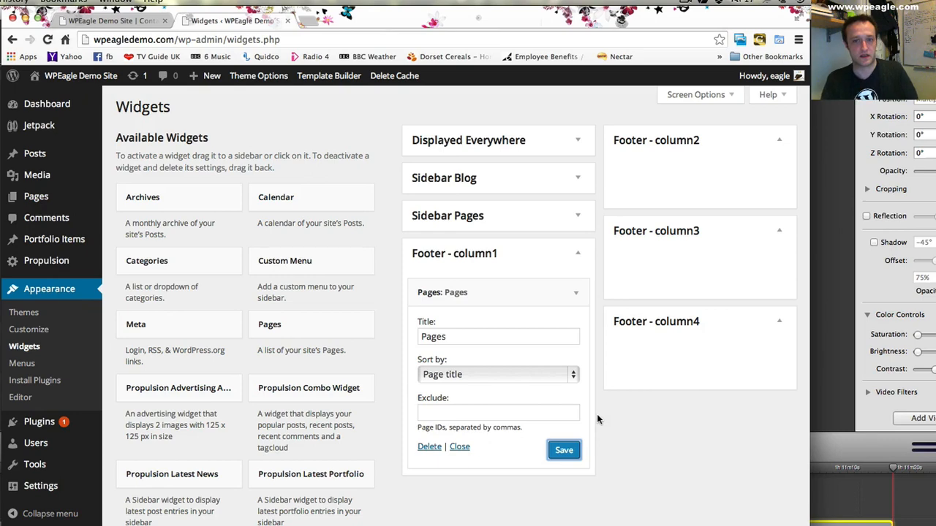
{"action": "left_click", "coordinate": [133, 21]}
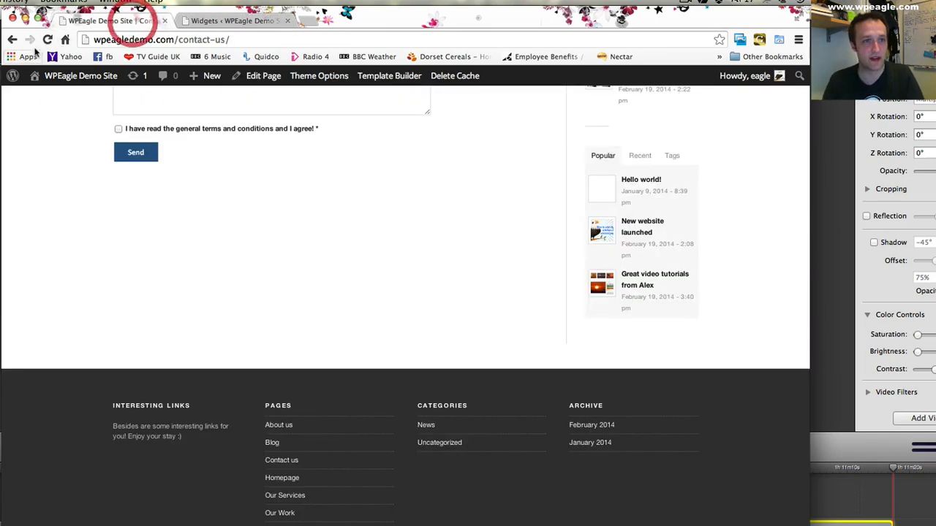
{"action": "left_click", "coordinate": [46, 39]}
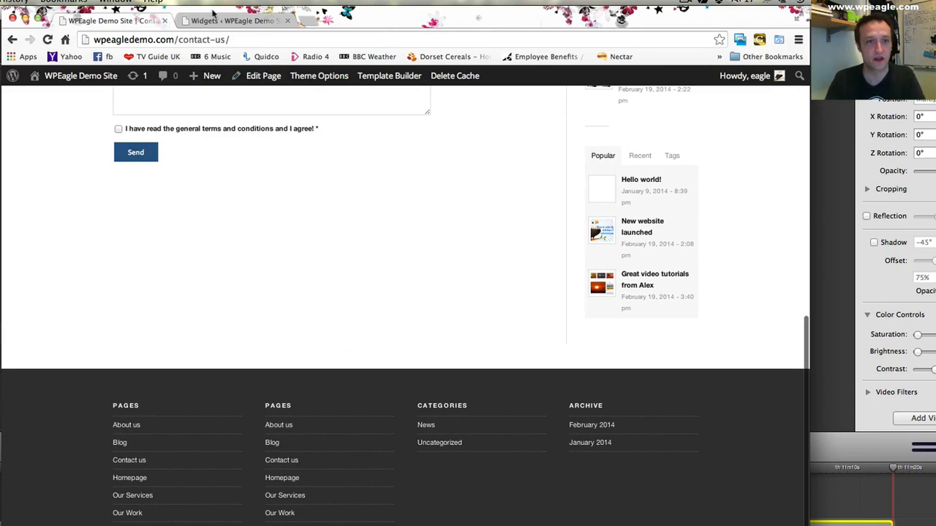
- Back on the Widgets page, collapse the Pages widget and add a Text widget to Footer - column2
{"action": "left_click", "coordinate": [213, 14]}
{"action": "left_click", "coordinate": [580, 293]}
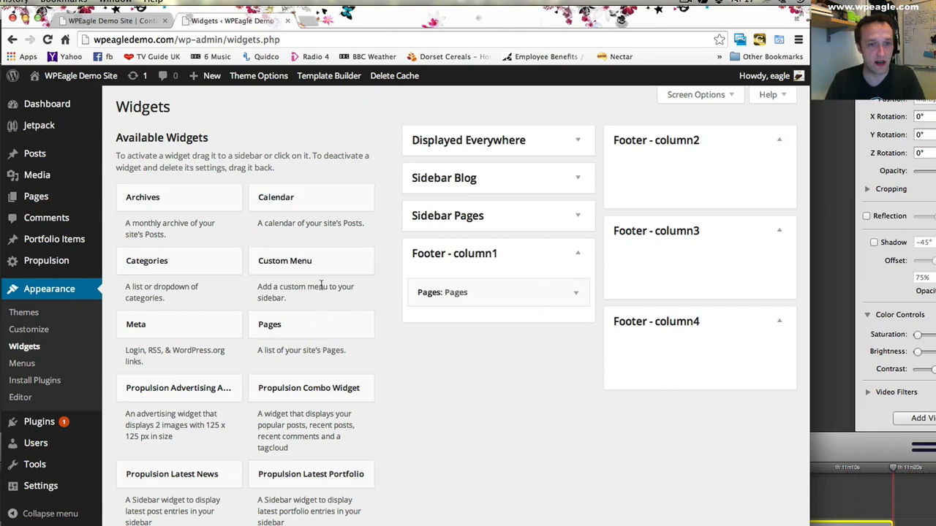
{"action": "scroll", "coordinate": [321, 285], "scroll_direction": "down", "scroll_amount": 5}
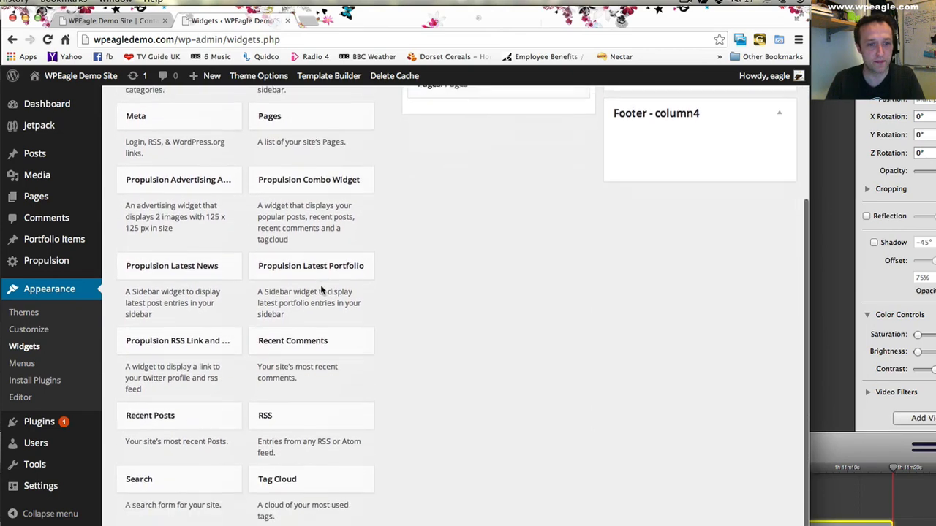
{"action": "left_click_drag", "start_coordinate": [340, 477], "coordinate": [288, 483]}
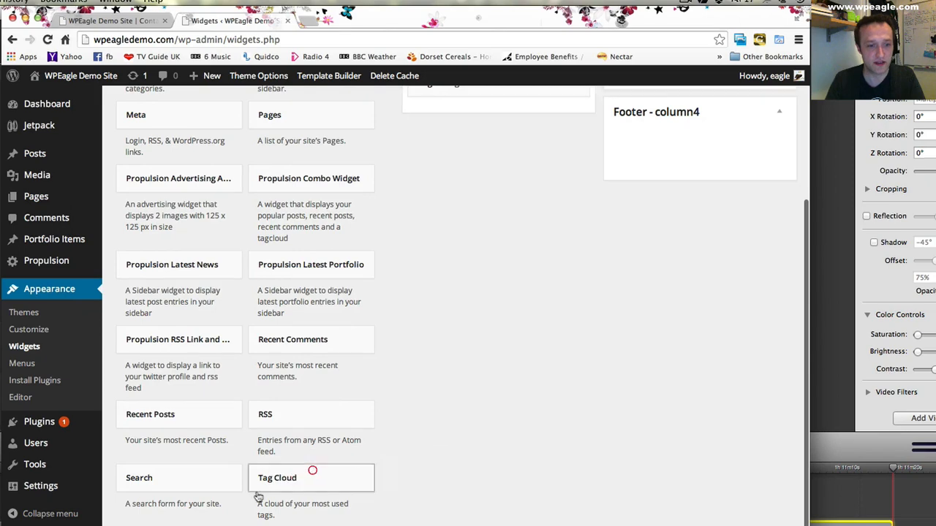
{"action": "scroll", "coordinate": [179, 490], "scroll_direction": "down", "scroll_amount": 3}
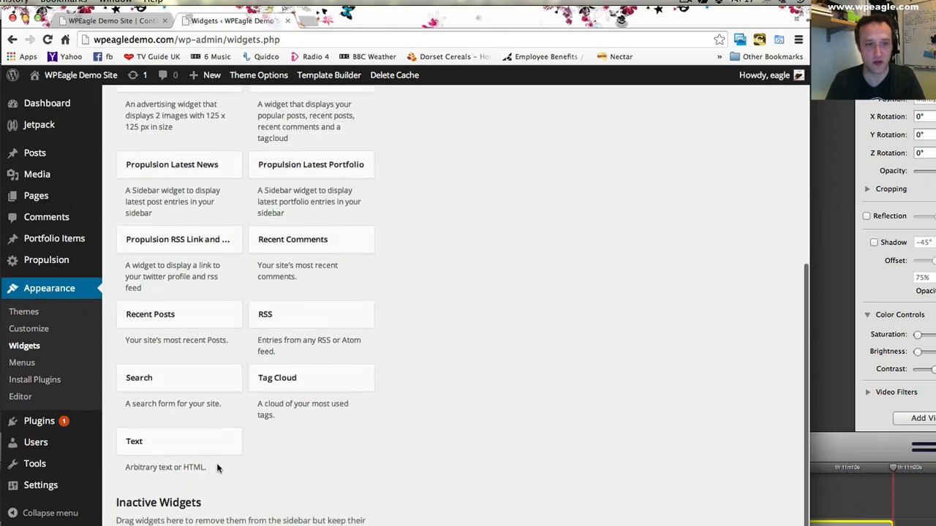
{"action": "scroll", "coordinate": [216, 468], "scroll_direction": "up", "scroll_amount": 1}
{"action": "left_click_drag", "start_coordinate": [688, 105], "coordinate": [671, 150]}
- Title the Text widget "About us", enter a sentence saying who made the demo site, save it, and check the footer on the reloaded contact page
{"action": "left_click", "coordinate": [650, 182]}
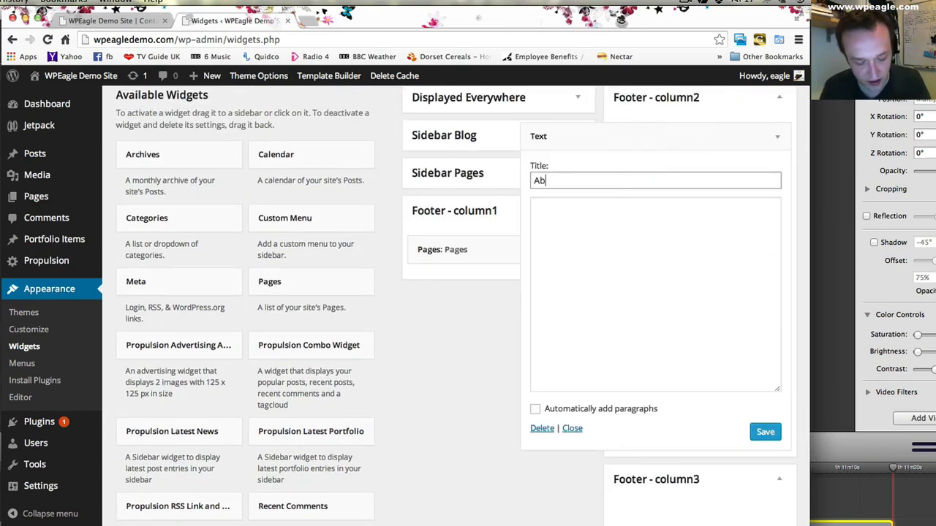
{"action": "key", "text": "Tab"}
{"action": "type", "text": "Th"}
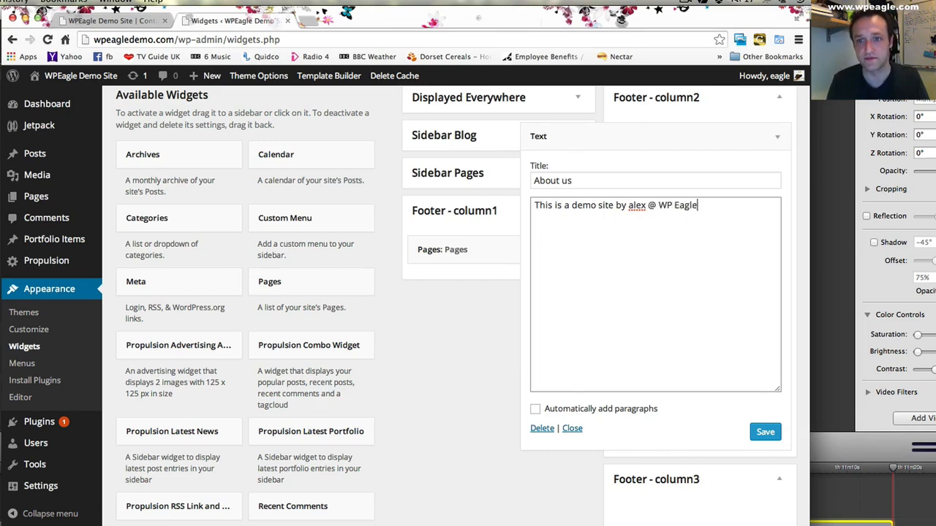
{"action": "left_click", "coordinate": [764, 432]}
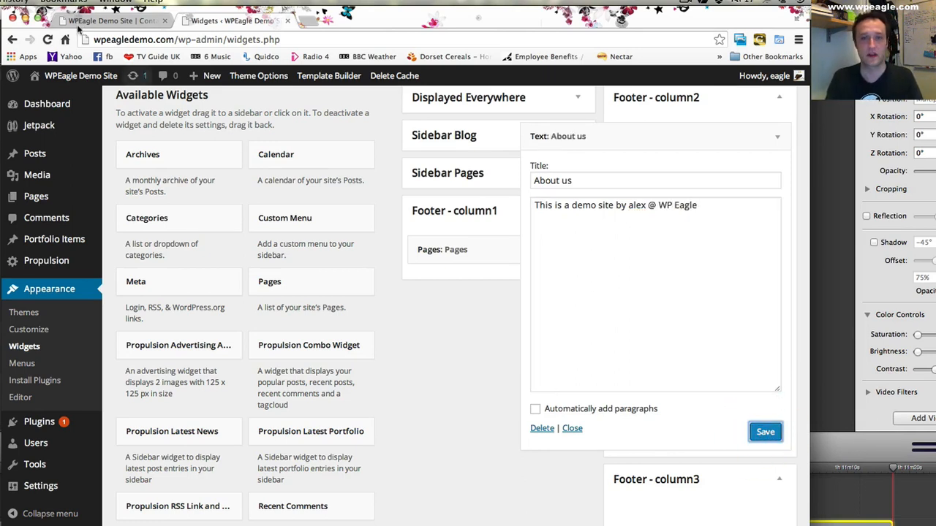
{"action": "left_click", "coordinate": [106, 21]}
{"action": "left_click", "coordinate": [46, 40]}
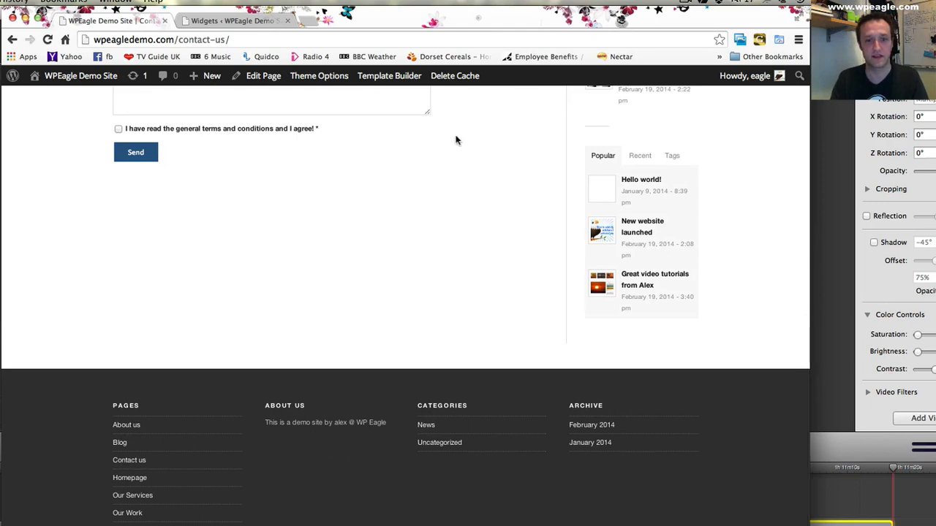
- Return to the Widgets page and collapse the About us text widget in Footer - column2
{"action": "left_click", "coordinate": [234, 20]}
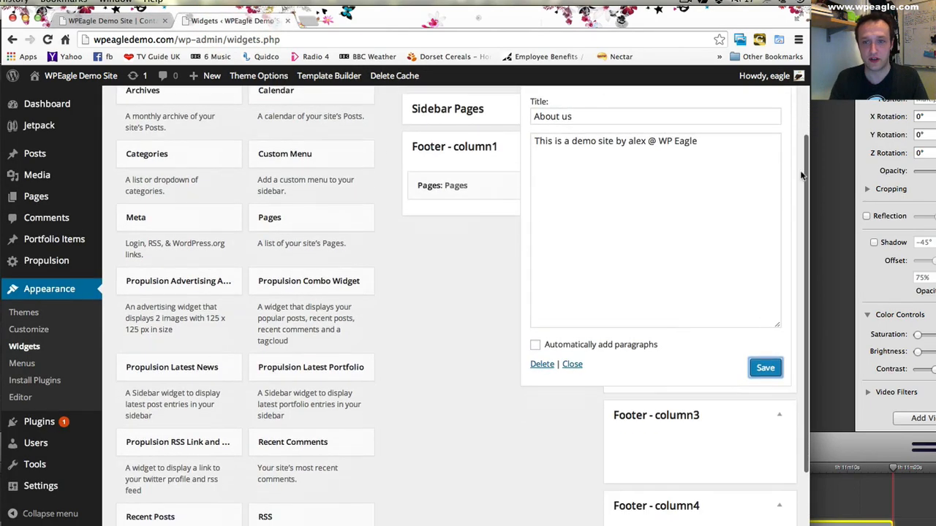
{"action": "left_click", "coordinate": [769, 172]}
{"action": "scroll", "coordinate": [533, 292], "scroll_direction": "down", "scroll_amount": 6}
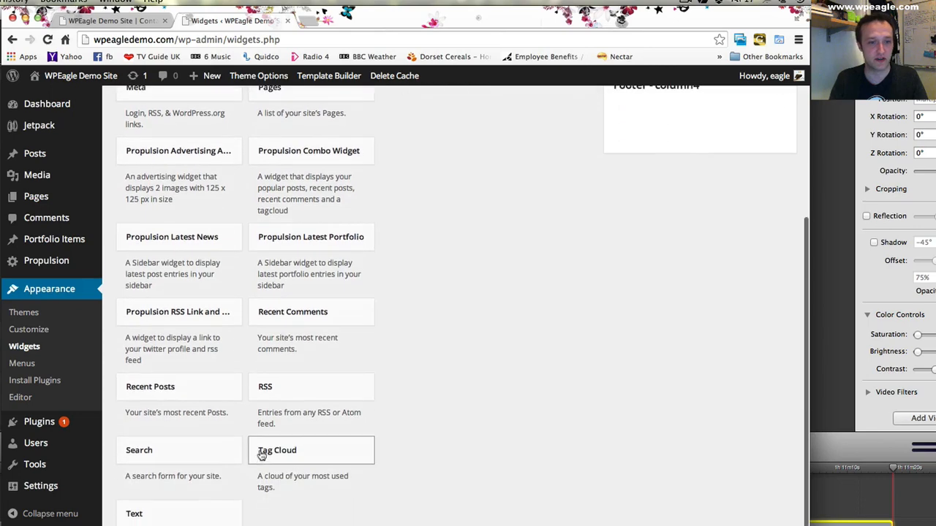
{"action": "left_click", "coordinate": [313, 457]}
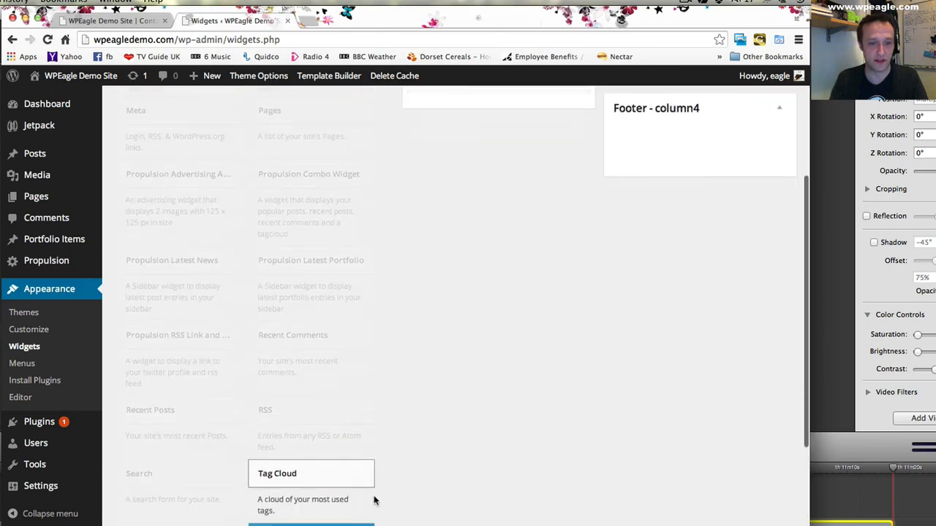
{"action": "scroll", "coordinate": [349, 501], "scroll_direction": "down", "scroll_amount": 1}
{"action": "left_click", "coordinate": [344, 504]}
{"action": "left_click", "coordinate": [332, 450]}
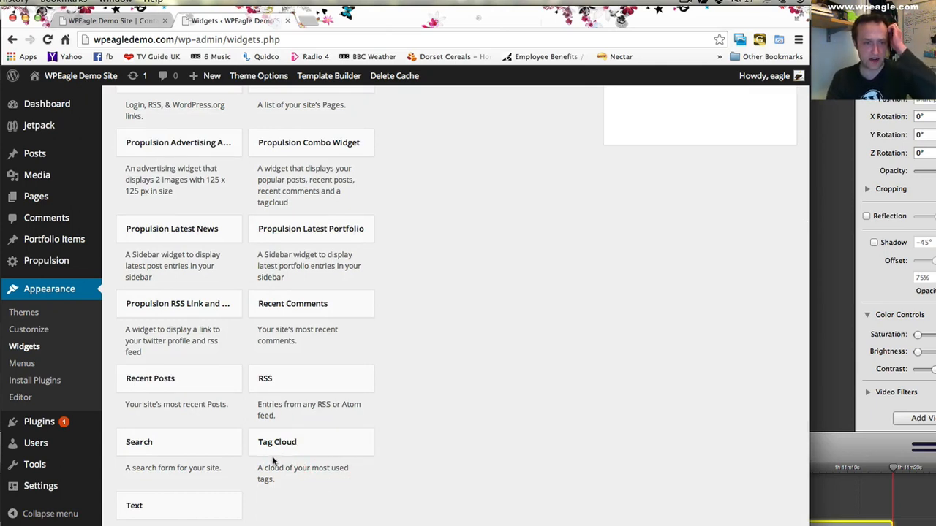
- Add a Recent Posts widget to Footer - column3 and a Recent Comments widget to Footer - column4, and save both
{"action": "scroll", "coordinate": [272, 458], "scroll_direction": "up", "scroll_amount": 2}
{"action": "scroll", "coordinate": [272, 459], "scroll_direction": "up", "scroll_amount": 2}
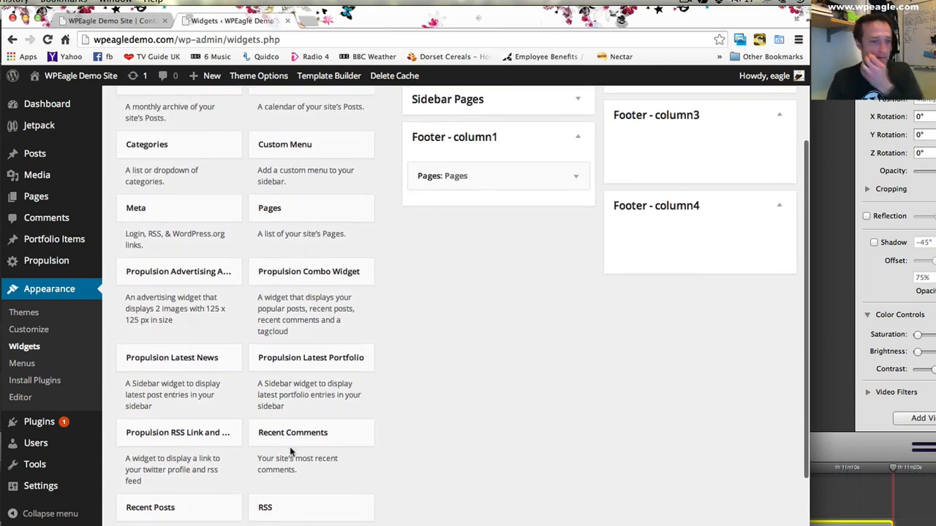
{"action": "left_click_drag", "start_coordinate": [210, 506], "coordinate": [716, 148]}
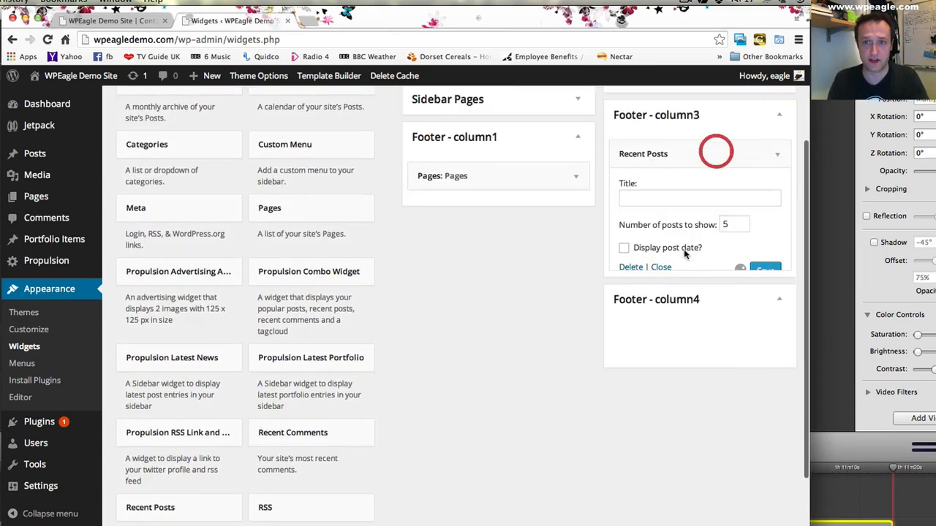
{"action": "scroll", "coordinate": [368, 425], "scroll_direction": "down", "scroll_amount": 1}
{"action": "left_click_drag", "start_coordinate": [341, 423], "coordinate": [689, 345]}
{"action": "left_click", "coordinate": [755, 433]}
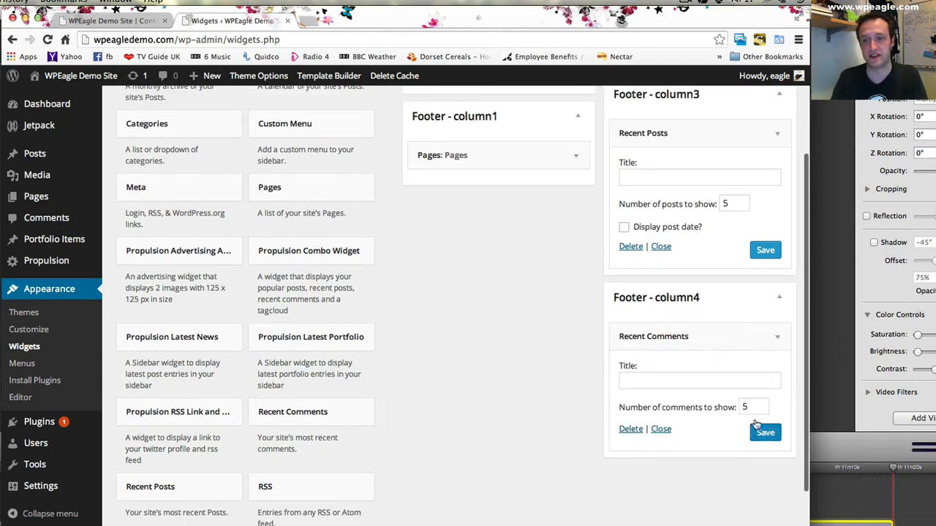
{"action": "left_click", "coordinate": [764, 251]}
- Reload the contact page to examine the four footer columns, and look through the site's homepage
{"action": "left_click", "coordinate": [73, 23]}
{"action": "left_click", "coordinate": [47, 40]}
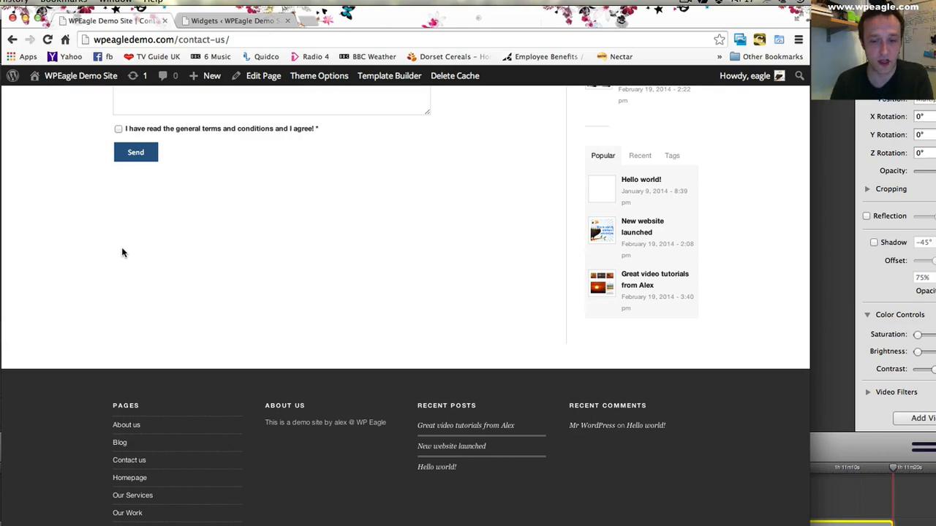
{"action": "scroll", "coordinate": [215, 264], "scroll_direction": "up", "scroll_amount": 10}
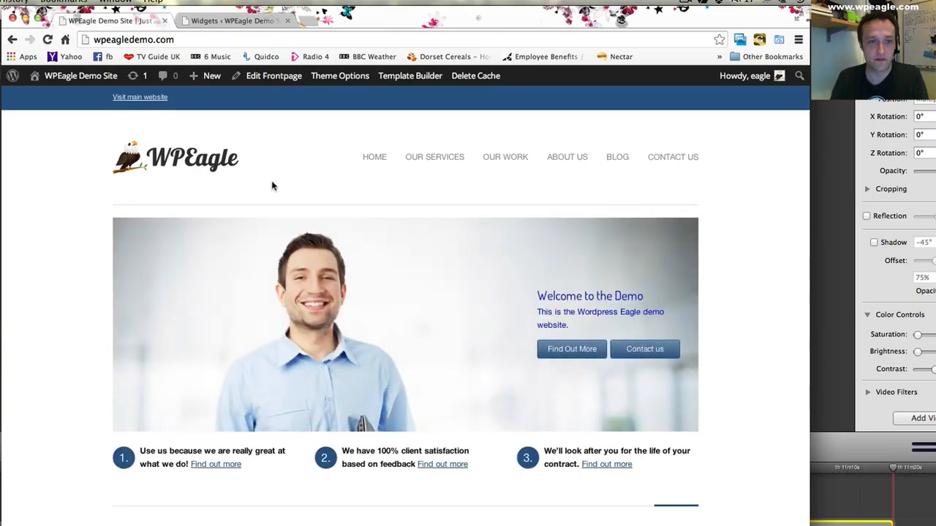
{"action": "scroll", "coordinate": [271, 184], "scroll_direction": "down", "scroll_amount": 5}
{"action": "scroll", "coordinate": [271, 186], "scroll_direction": "down", "scroll_amount": 2}
{"action": "scroll", "coordinate": [272, 186], "scroll_direction": "up", "scroll_amount": 10}
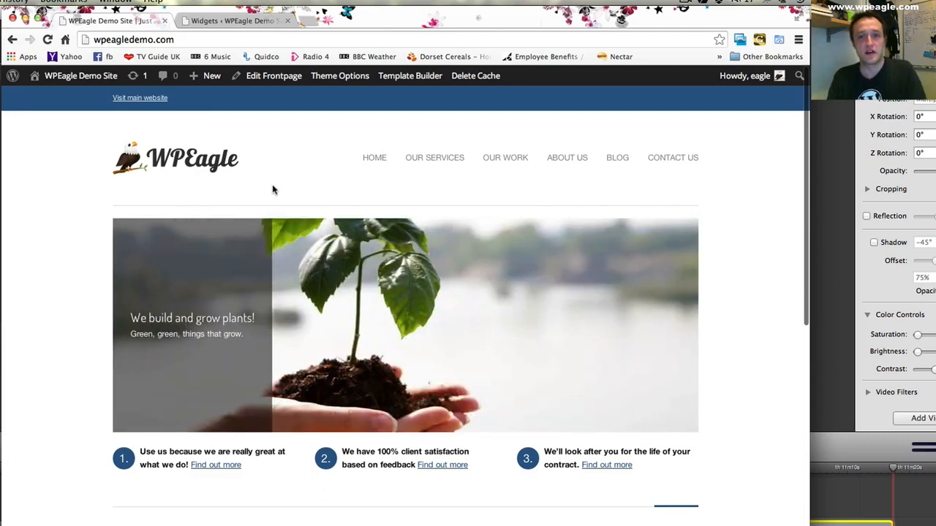
{"action": "scroll", "coordinate": [272, 190], "scroll_direction": "down", "scroll_amount": 4}
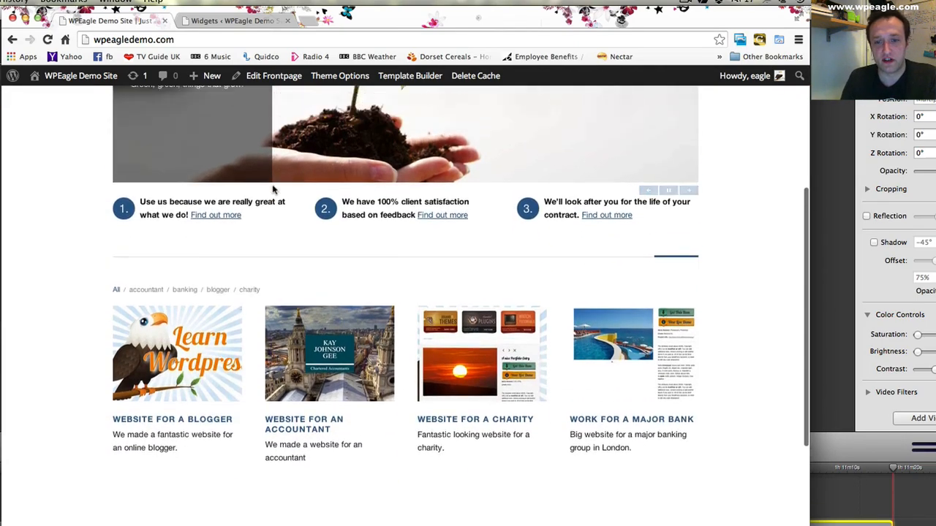
{"action": "scroll", "coordinate": [329, 180], "scroll_direction": "up", "scroll_amount": 5}
- Open the Our Services page of the site and look over its content and sidebar
{"action": "left_click", "coordinate": [435, 160]}
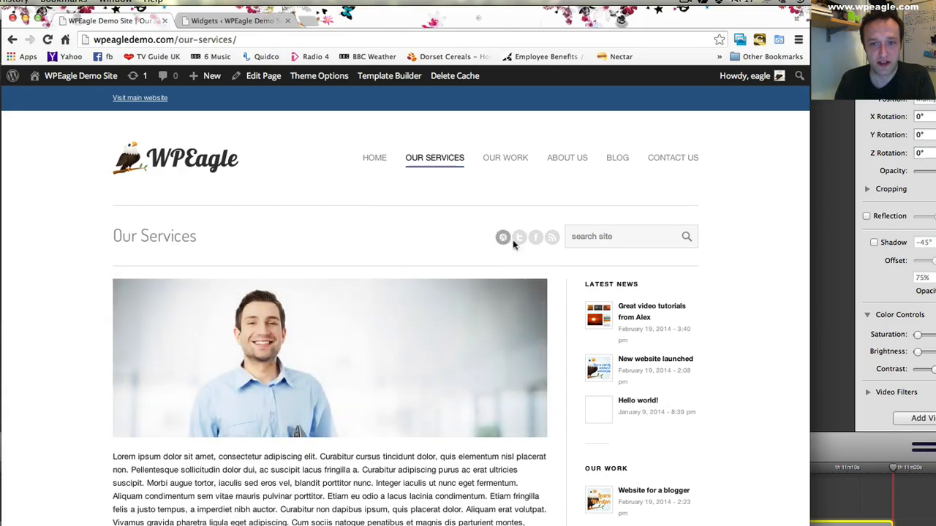
{"action": "scroll", "coordinate": [564, 261], "scroll_direction": "down", "scroll_amount": 8}
{"action": "scroll", "coordinate": [562, 262], "scroll_direction": "up", "scroll_amount": 6}
{"action": "scroll", "coordinate": [561, 261], "scroll_direction": "up", "scroll_amount": 4}
{"action": "scroll", "coordinate": [559, 259], "scroll_direction": "down", "scroll_amount": 1}
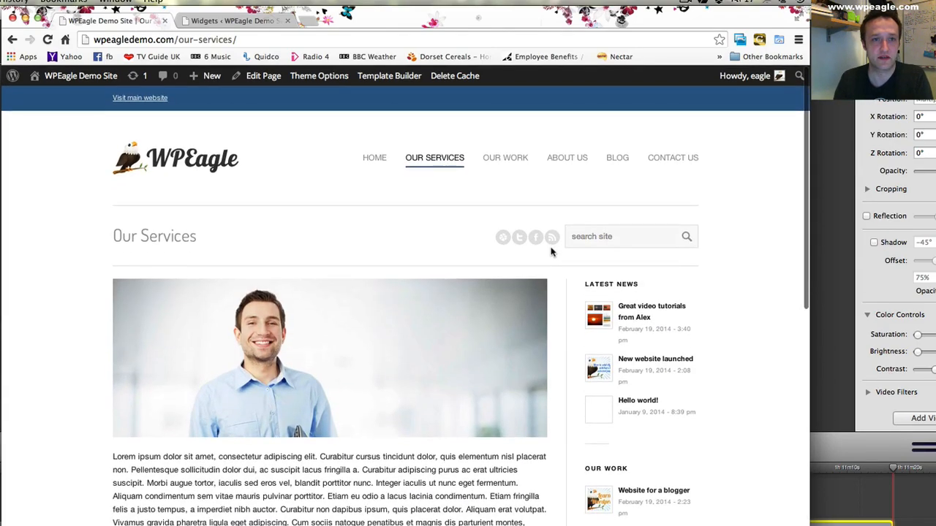
- Return to the site's admin area and open the Propulsion Theme Options
{"action": "left_click", "coordinate": [238, 21]}
{"action": "mouse_move", "coordinate": [69, 268]}
{"action": "left_click", "coordinate": [126, 265]}
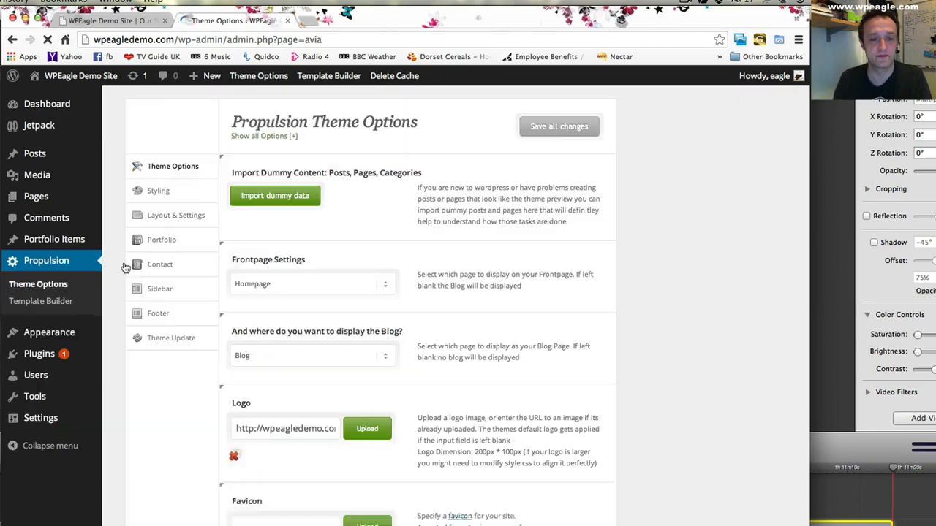
- Open the upload dialog for the theme's Favicon option and start selecting a file from the computer
{"action": "scroll", "coordinate": [421, 231], "scroll_direction": "down", "scroll_amount": 4}
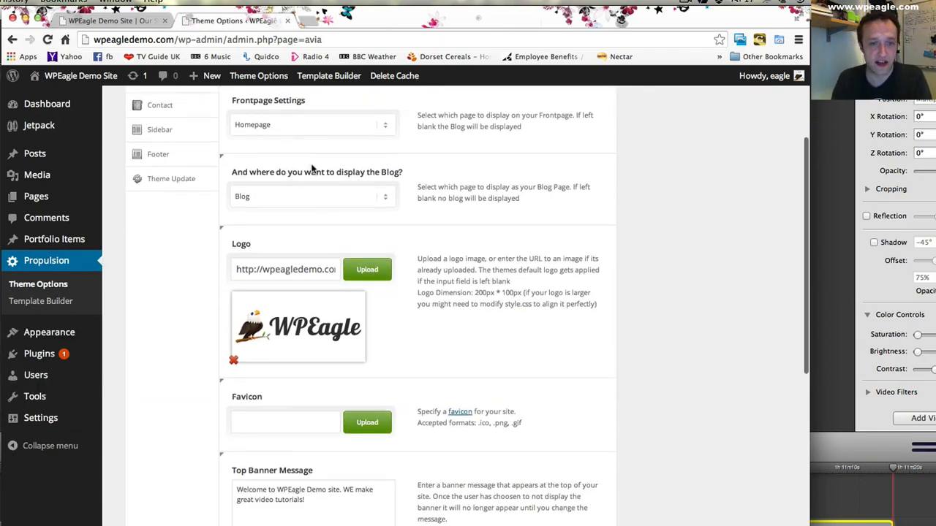
{"action": "scroll", "coordinate": [430, 384], "scroll_direction": "down", "scroll_amount": 2}
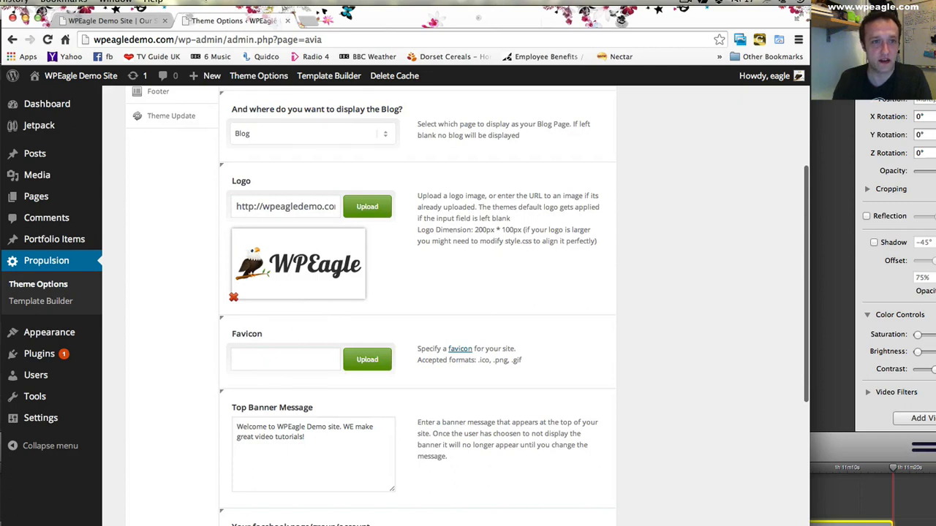
{"action": "left_click", "coordinate": [367, 361]}
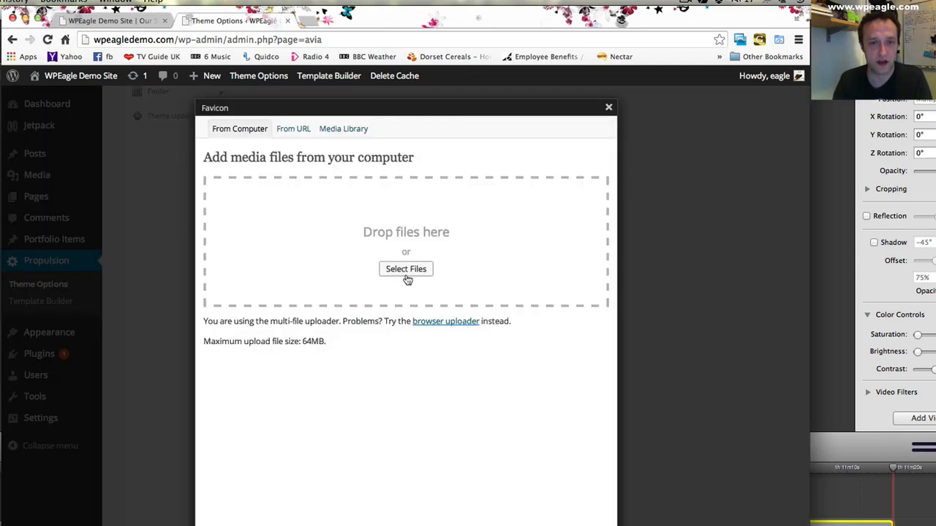
{"action": "left_click", "coordinate": [408, 269]}
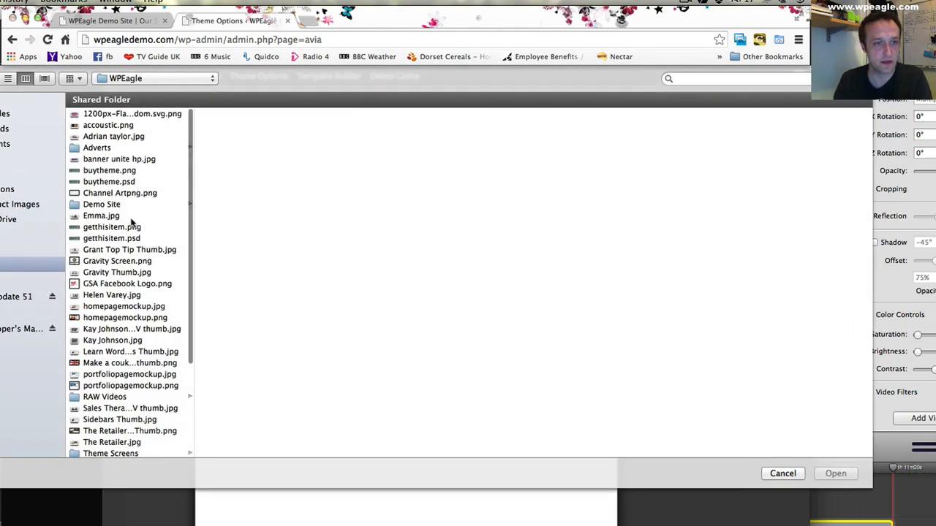
- Upload favicon.png from the WPEagle folder inside alexdigital stuff and use the image as the favicon
{"action": "scroll", "coordinate": [133, 222], "scroll_direction": "down", "scroll_amount": 5}
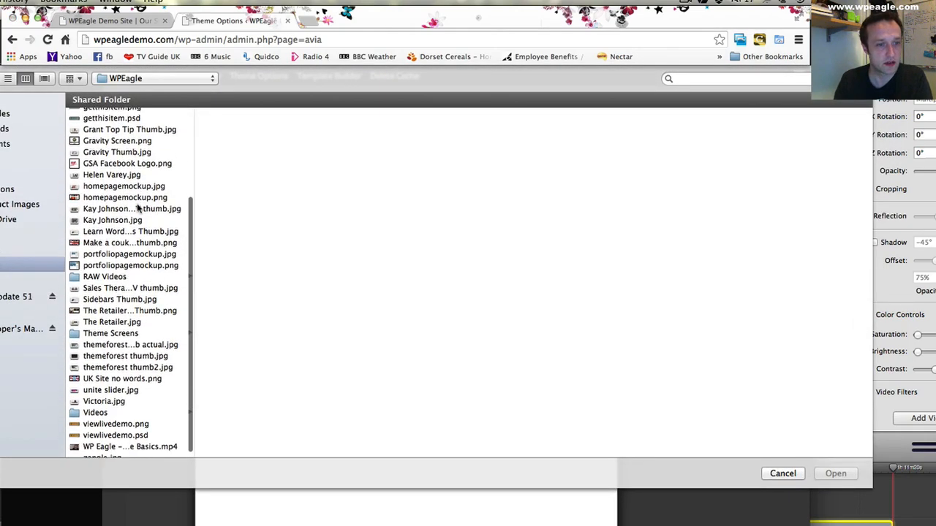
{"action": "left_click", "coordinate": [21, 329]}
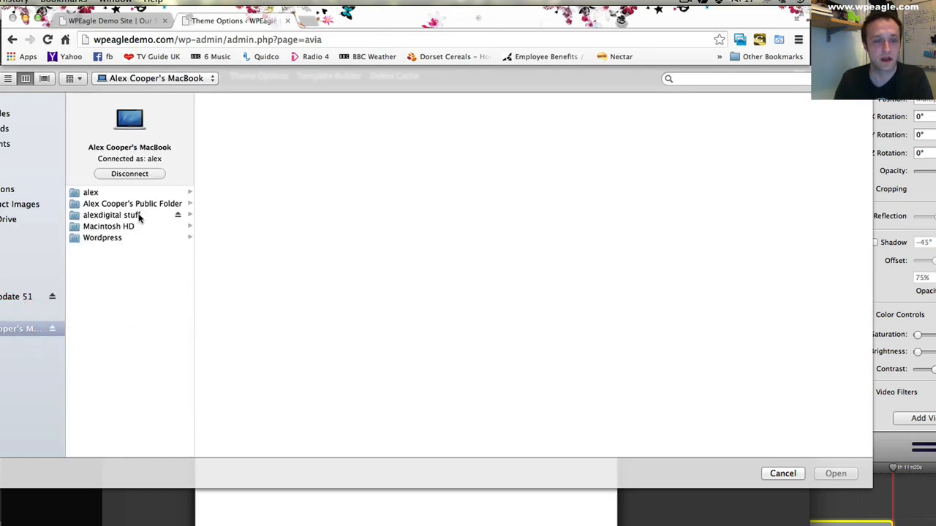
{"action": "left_click", "coordinate": [140, 216]}
{"action": "scroll", "coordinate": [253, 249], "scroll_direction": "down", "scroll_amount": 5}
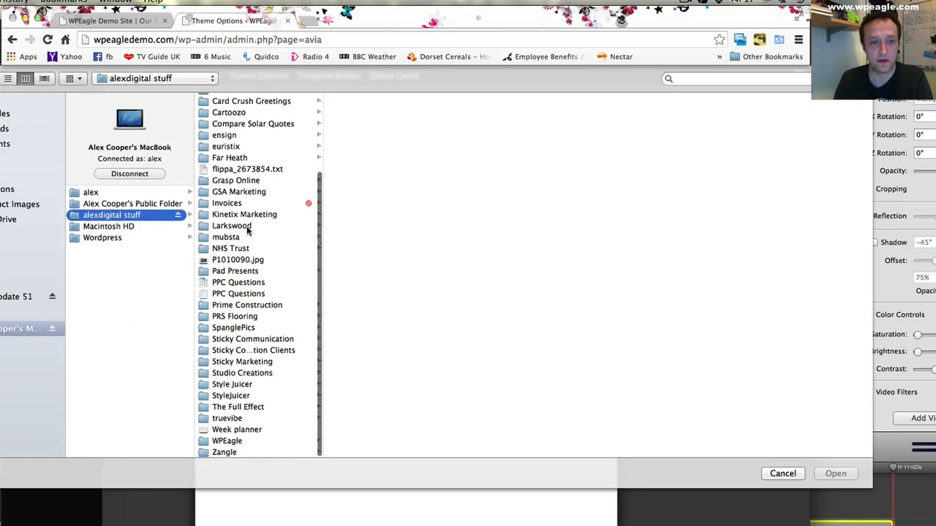
{"action": "left_click", "coordinate": [233, 441]}
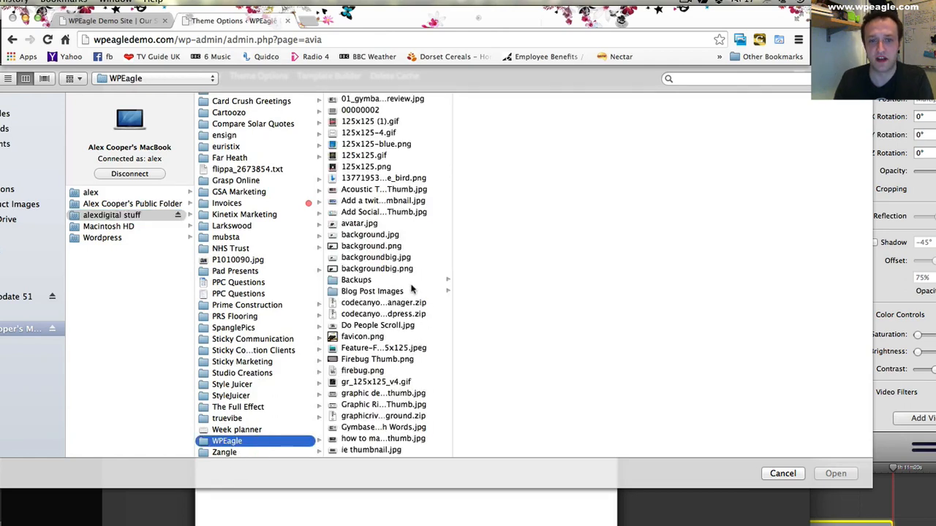
{"action": "left_click", "coordinate": [362, 348]}
{"action": "left_click", "coordinate": [357, 337]}
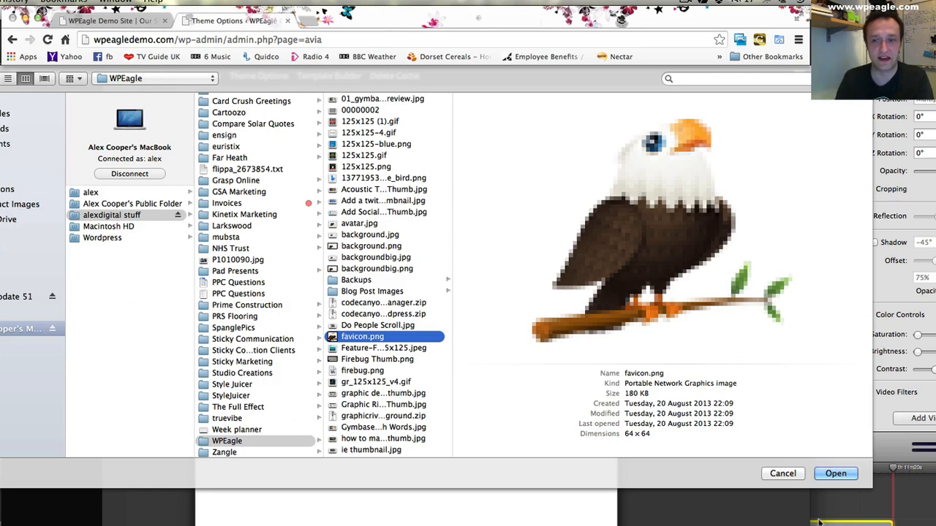
{"action": "left_click", "coordinate": [837, 474]}
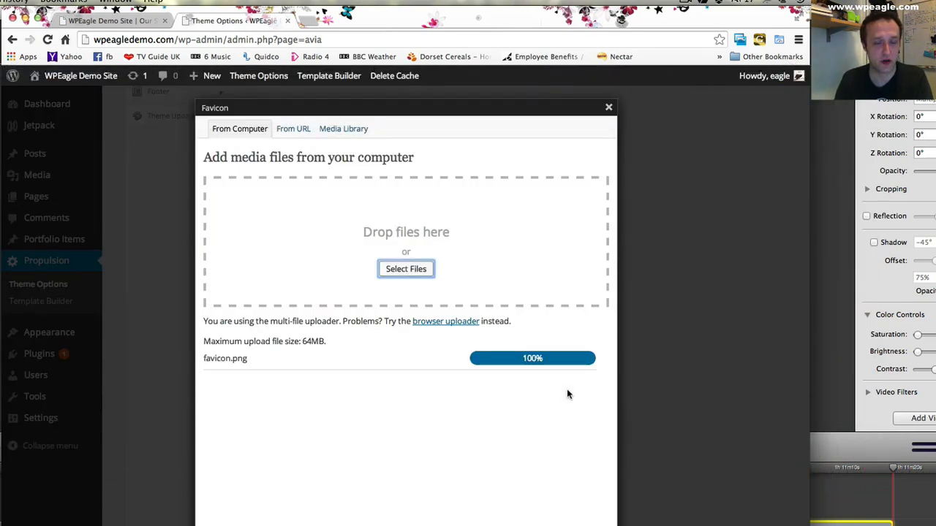
{"action": "scroll", "coordinate": [408, 461], "scroll_direction": "down", "scroll_amount": 5}
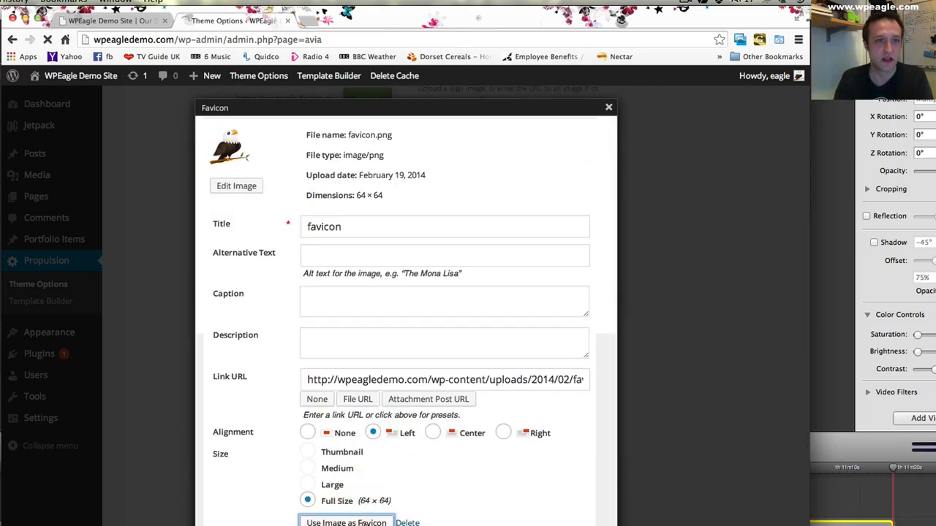
{"action": "left_click", "coordinate": [341, 495]}
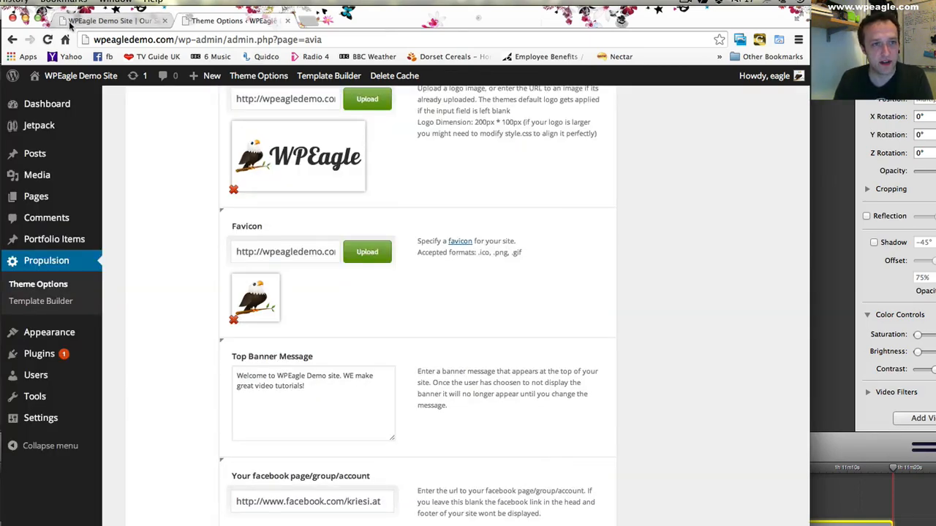
{"action": "scroll", "coordinate": [304, 285], "scroll_direction": "down", "scroll_amount": 2}
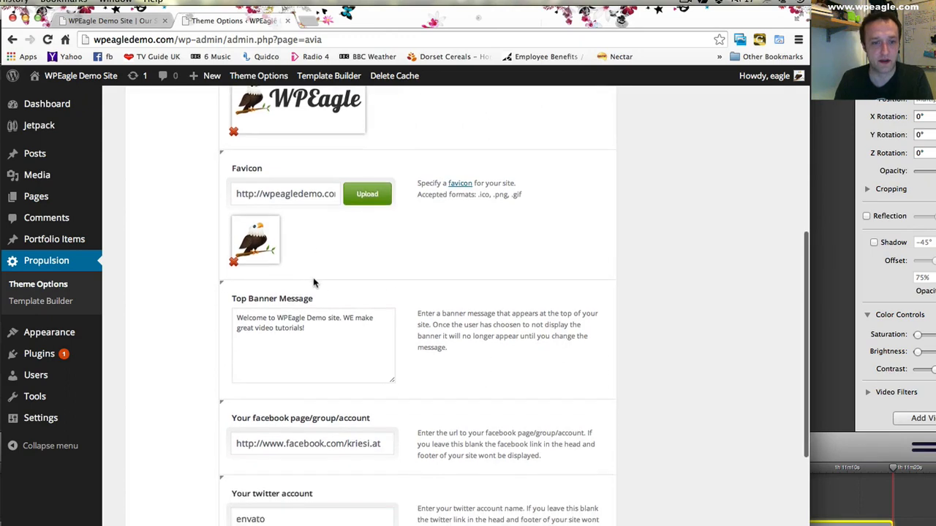
{"action": "scroll", "coordinate": [331, 336], "scroll_direction": "down", "scroll_amount": 2}
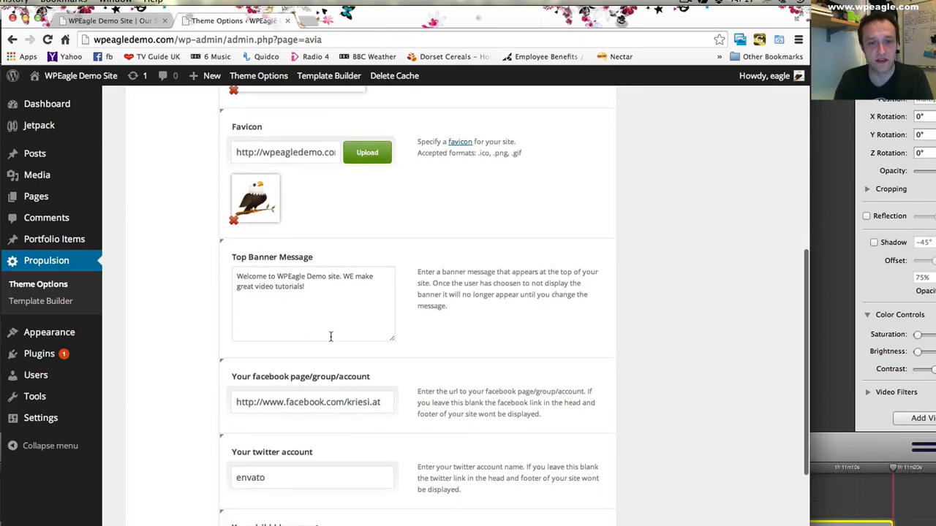
{"action": "left_click_drag", "start_coordinate": [335, 405], "coordinate": [491, 399]}
{"action": "left_click", "coordinate": [382, 408]}
{"action": "type", "text": "wordpresseagle"}
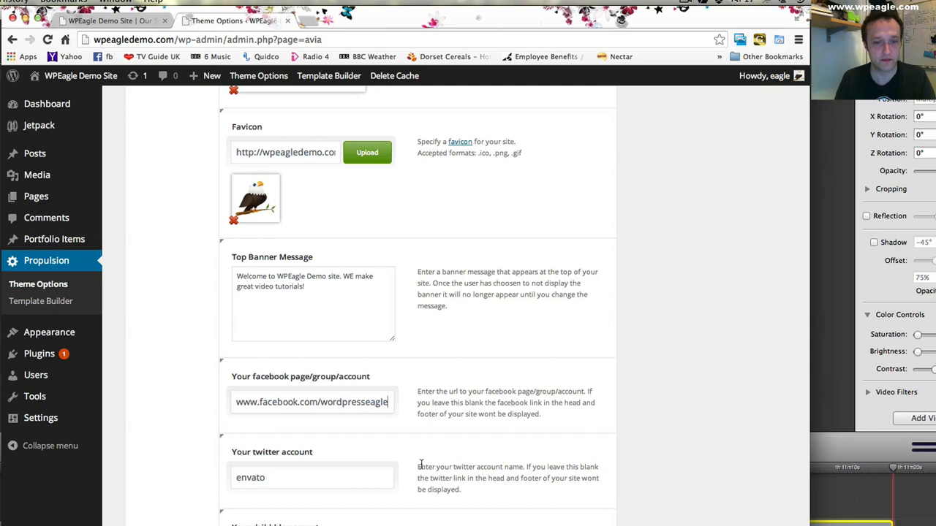
- Set the Twitter account to wordpresseagle
{"action": "scroll", "coordinate": [402, 463], "scroll_direction": "down", "scroll_amount": 1}
{"action": "left_click", "coordinate": [371, 464]}
{"action": "scroll", "coordinate": [371, 464], "scroll_direction": "down", "scroll_amount": 1}
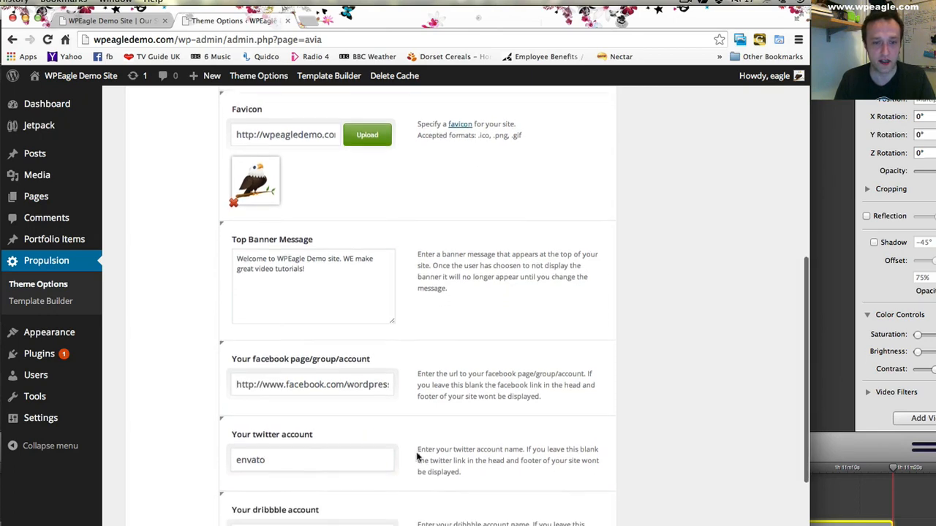
{"action": "type", "text": "wordpresseagle"}
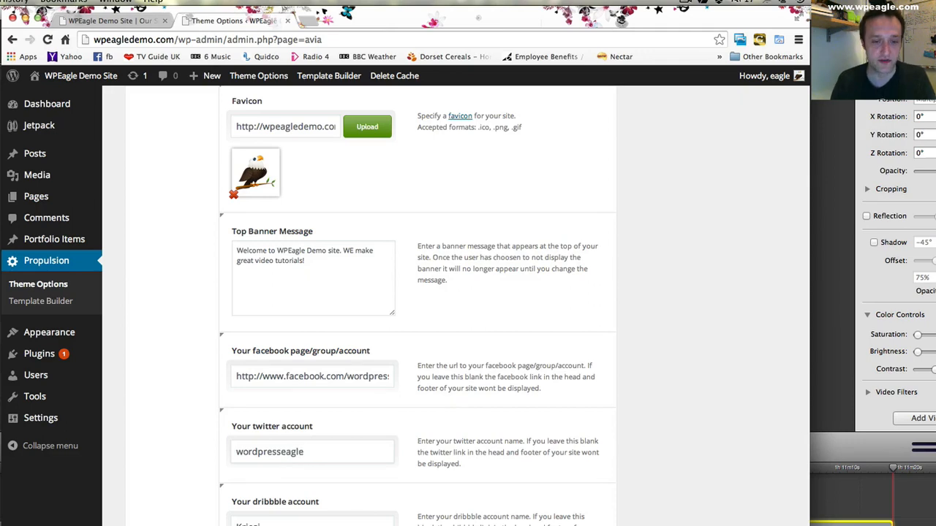
- Clear the dribbble account name and save all the theme option changes
{"action": "scroll", "coordinate": [195, 452], "scroll_direction": "down", "scroll_amount": 3}
{"action": "double_click", "coordinate": [241, 439]}
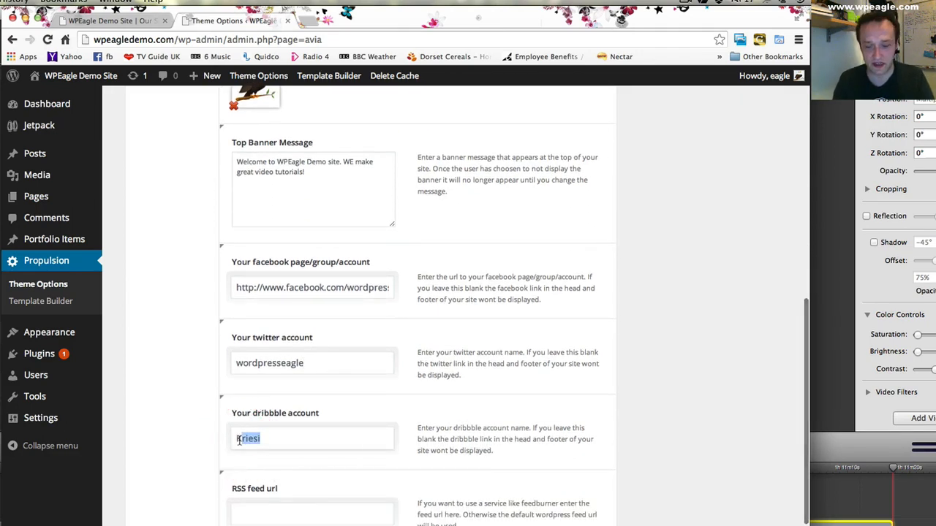
{"action": "key", "text": "BackSpace"}
{"action": "scroll", "coordinate": [515, 414], "scroll_direction": "down", "scroll_amount": 5}
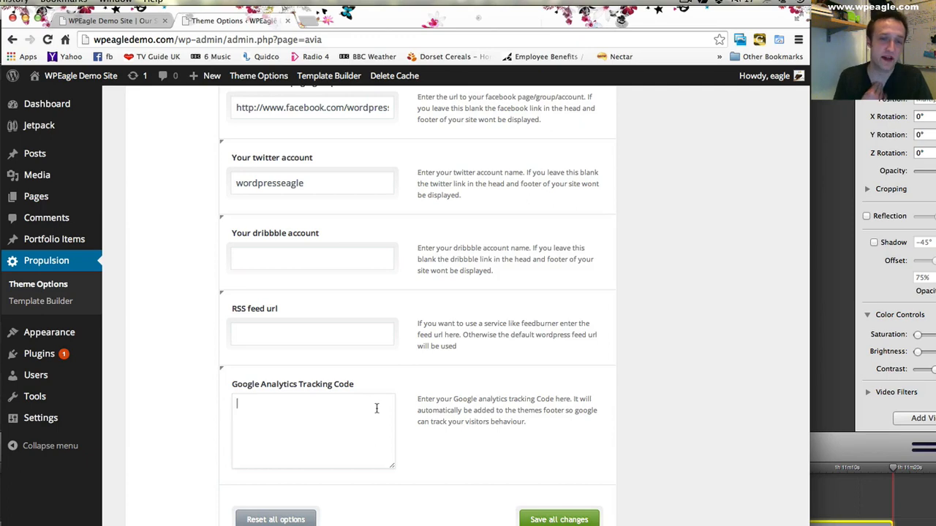
{"action": "left_click", "coordinate": [569, 518]}
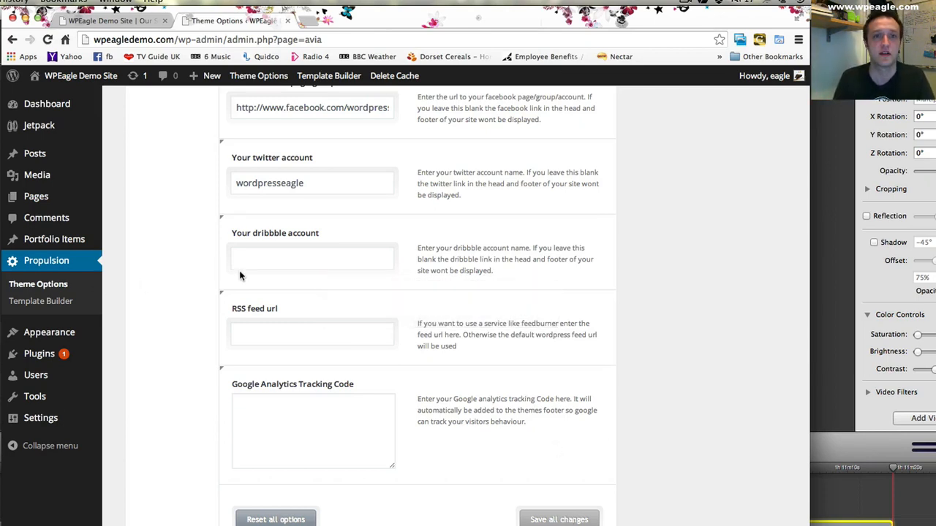
- Open the theme's Styling options and briefly check the live site
{"action": "scroll", "coordinate": [239, 275], "scroll_direction": "up", "scroll_amount": 15}
{"action": "left_click", "coordinate": [179, 194]}
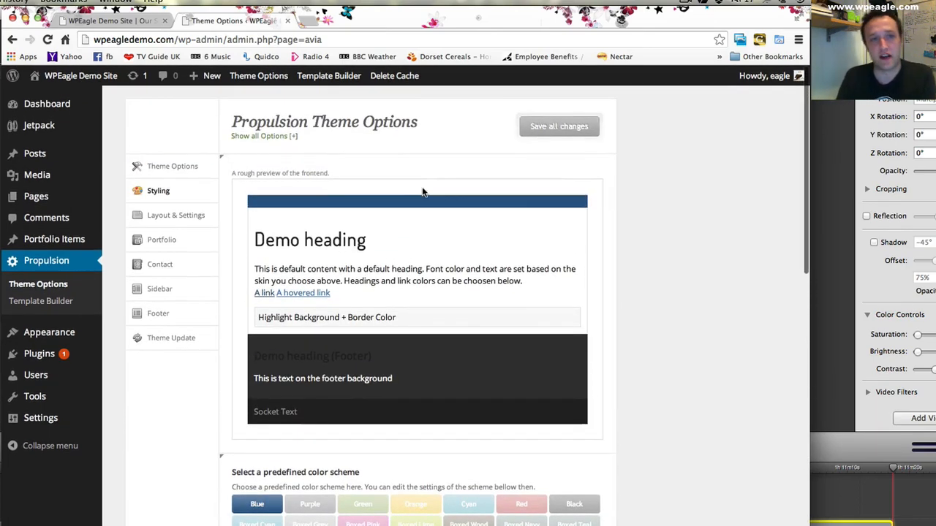
{"action": "left_click", "coordinate": [129, 21]}
{"action": "left_click", "coordinate": [233, 21]}
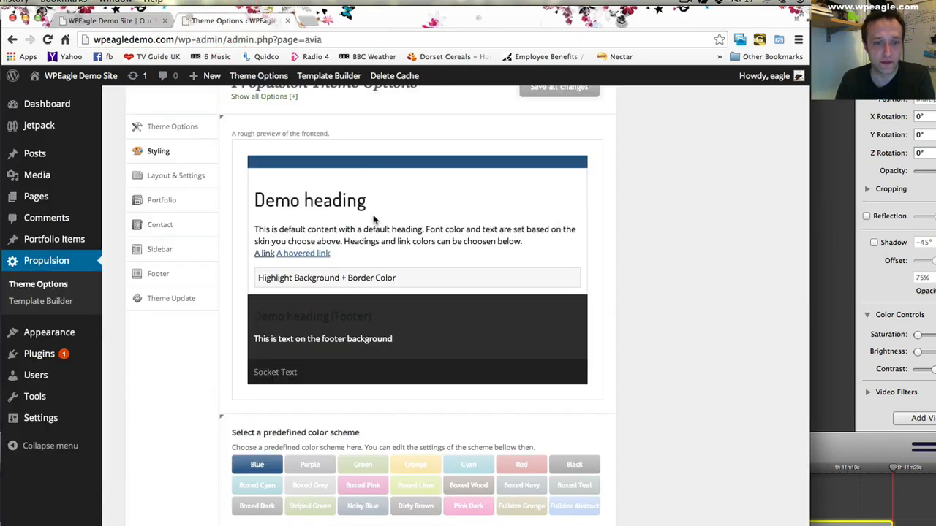
- Apply the Purple predefined color scheme and save all changes
{"action": "scroll", "coordinate": [297, 473], "scroll_direction": "down", "scroll_amount": 1}
{"action": "left_click", "coordinate": [305, 443]}
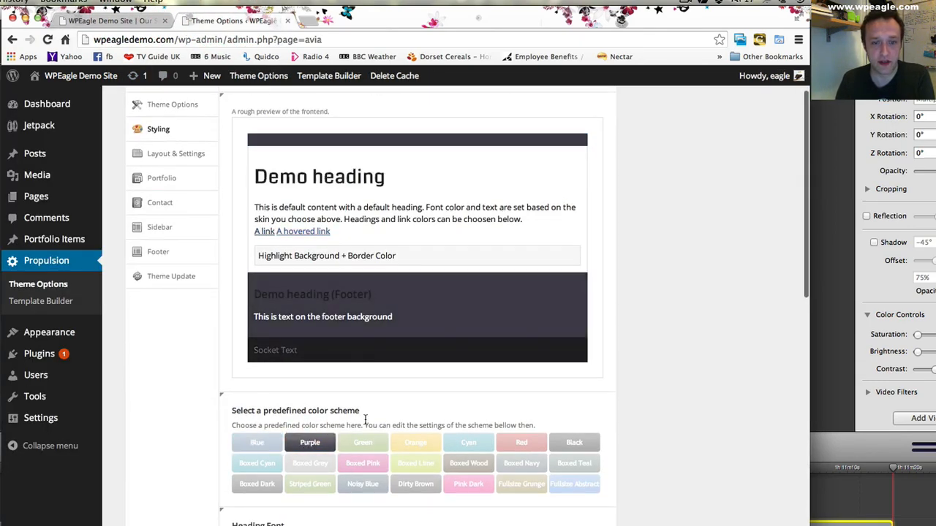
{"action": "scroll", "coordinate": [365, 419], "scroll_direction": "up", "scroll_amount": 2}
{"action": "left_click", "coordinate": [554, 126]}
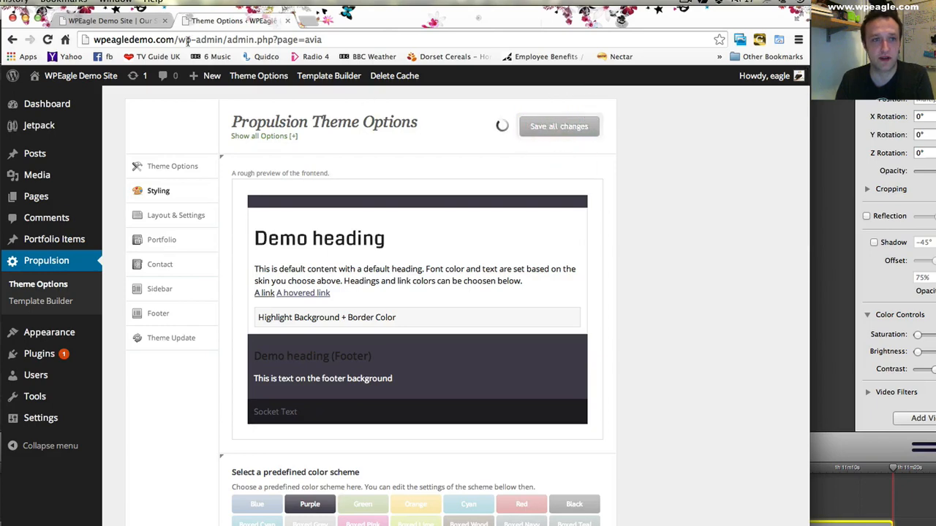
- Reload the Our Services page of the site and examine its header, content and footer colors
{"action": "left_click", "coordinate": [103, 20]}
{"action": "left_click", "coordinate": [47, 39]}
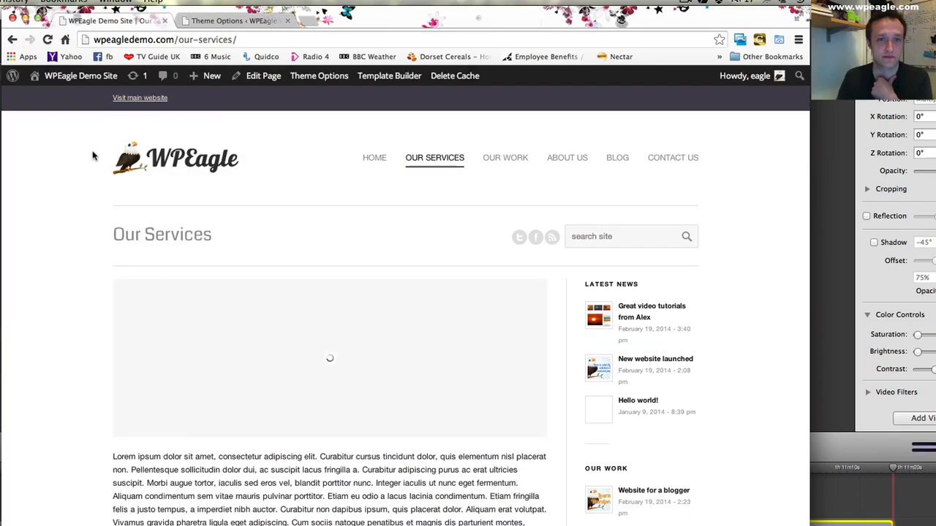
{"action": "scroll", "coordinate": [93, 153], "scroll_direction": "down", "scroll_amount": 3}
{"action": "scroll", "coordinate": [93, 154], "scroll_direction": "down", "scroll_amount": 10}
{"action": "scroll", "coordinate": [93, 153], "scroll_direction": "up", "scroll_amount": 13}
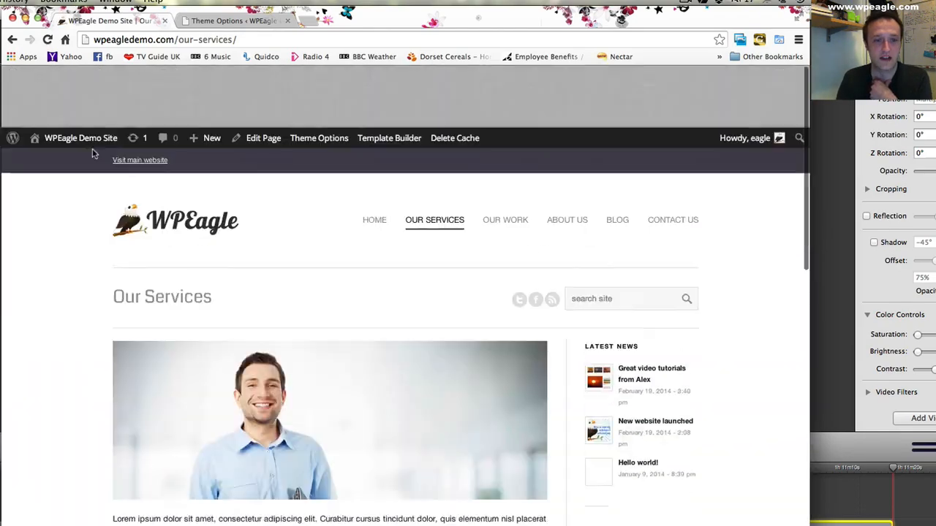
- Return to the Styling options and try the Green and Fullsize Abstract predefined color schemes in the preview
{"action": "left_click", "coordinate": [226, 23]}
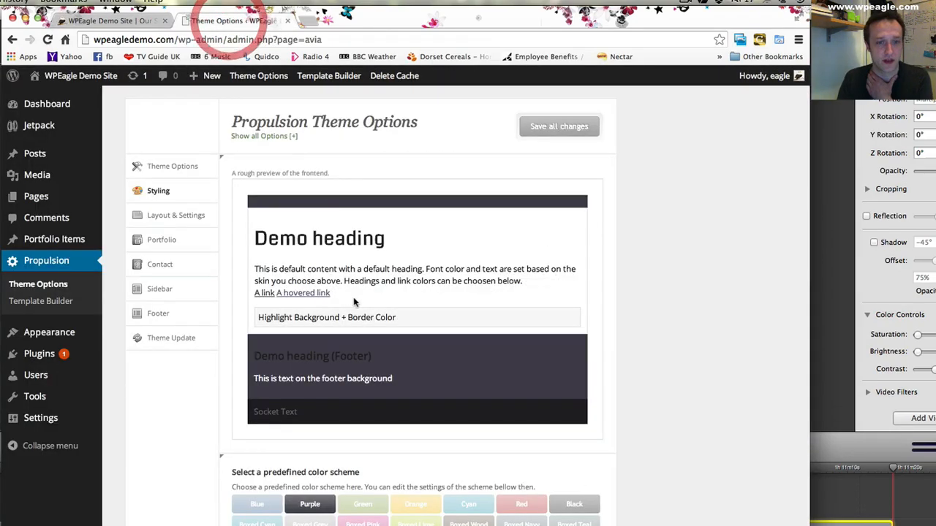
{"action": "scroll", "coordinate": [357, 310], "scroll_direction": "down", "scroll_amount": 3}
{"action": "scroll", "coordinate": [359, 353], "scroll_direction": "down", "scroll_amount": 1}
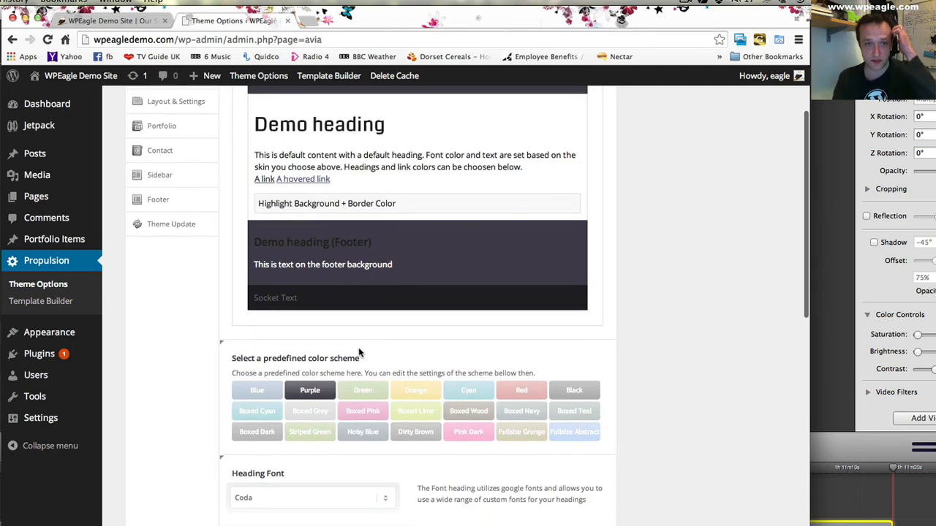
{"action": "left_click", "coordinate": [368, 394]}
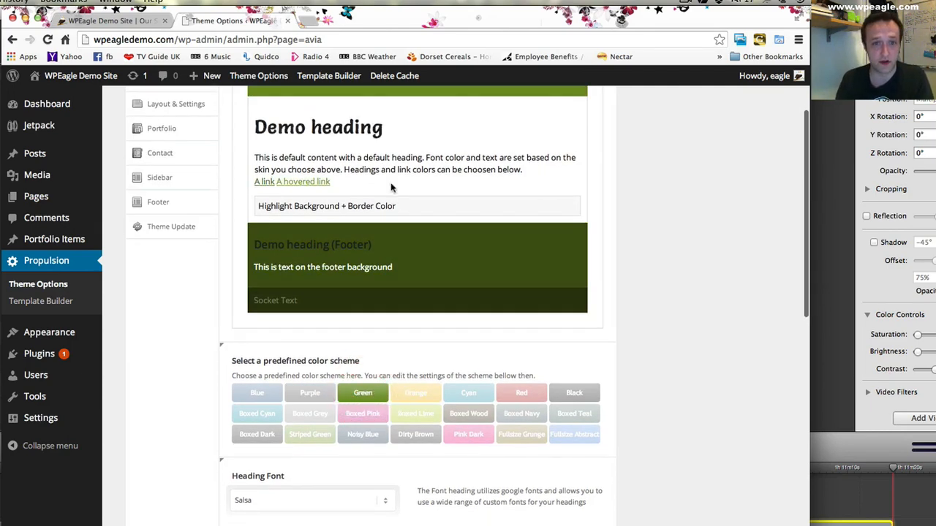
{"action": "left_click", "coordinate": [577, 434]}
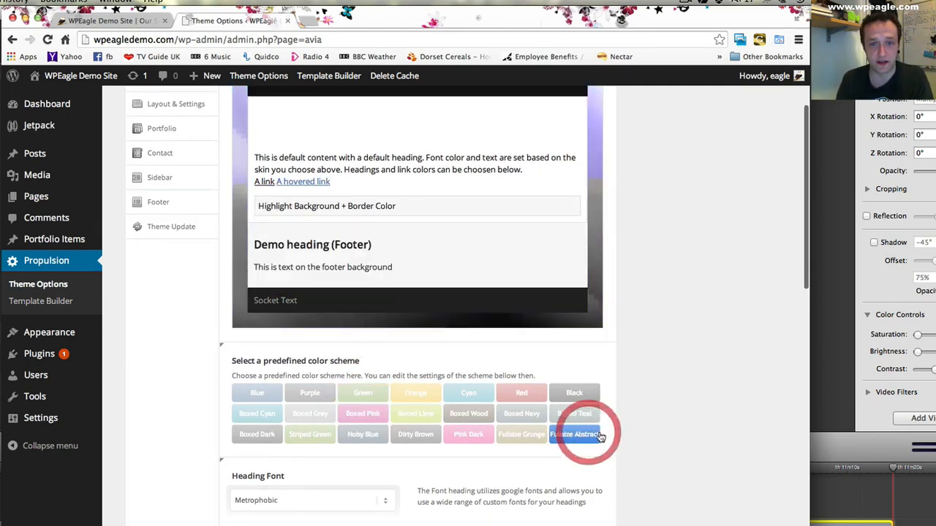
{"action": "scroll", "coordinate": [626, 395], "scroll_direction": "up", "scroll_amount": 3}
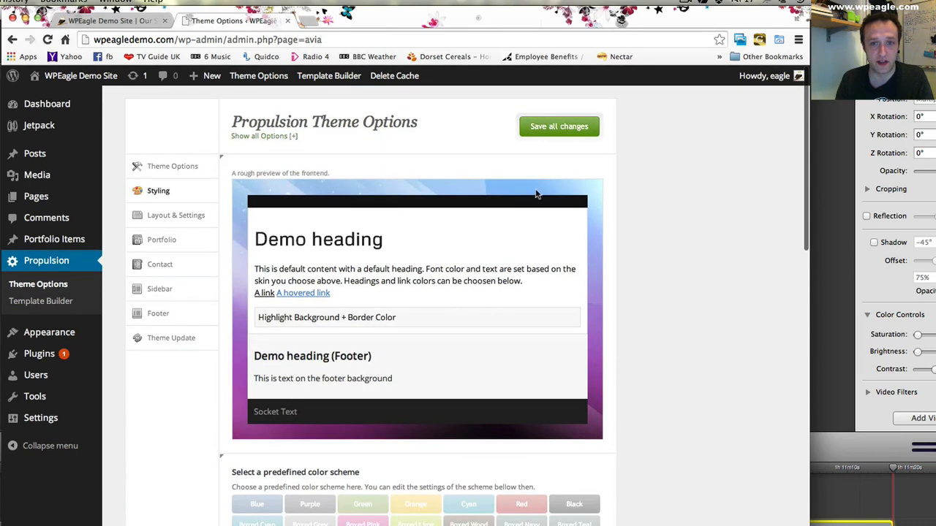
{"action": "scroll", "coordinate": [516, 242], "scroll_direction": "down", "scroll_amount": 5}
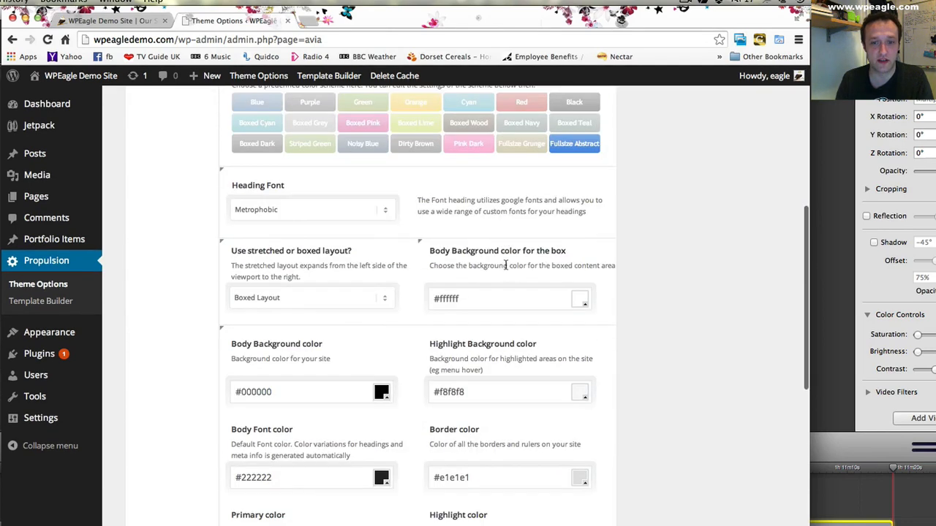
- Apply the Blue predefined color scheme and look through the available heading fonts
{"action": "scroll", "coordinate": [366, 307], "scroll_direction": "up", "scroll_amount": 3}
{"action": "left_click", "coordinate": [268, 313]}
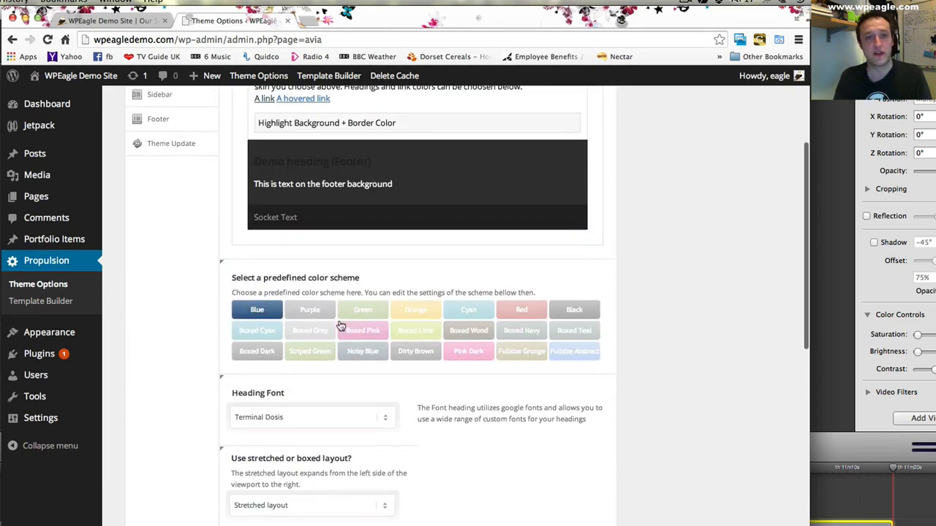
{"action": "scroll", "coordinate": [323, 312], "scroll_direction": "down", "scroll_amount": 3}
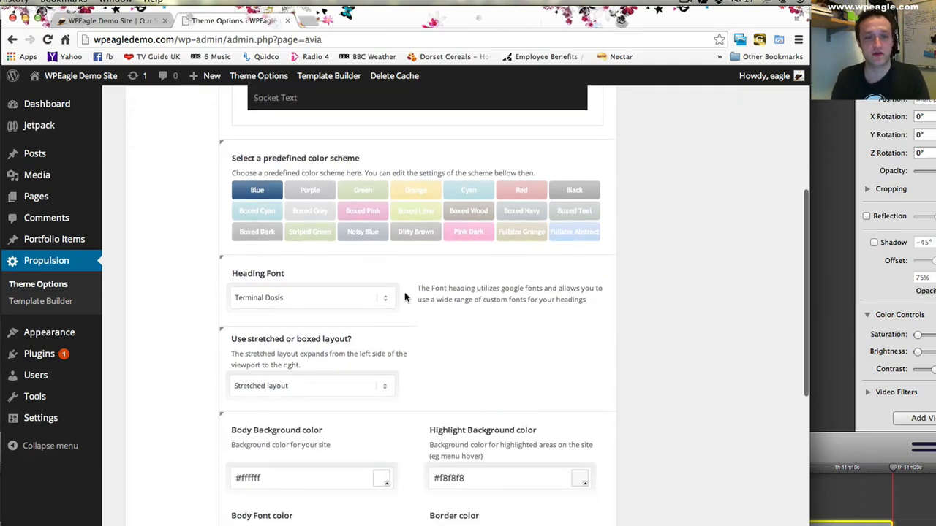
{"action": "scroll", "coordinate": [401, 296], "scroll_direction": "down", "scroll_amount": 1}
{"action": "left_click", "coordinate": [355, 282]}
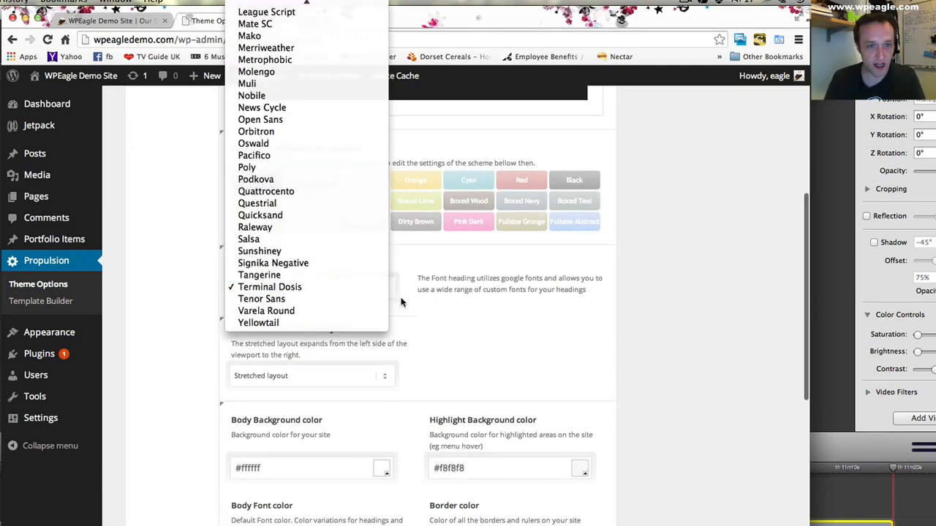
{"action": "left_click", "coordinate": [399, 298]}
- Change the site layout to Boxed Layout and save all changes
{"action": "scroll", "coordinate": [354, 289], "scroll_direction": "down", "scroll_amount": 1}
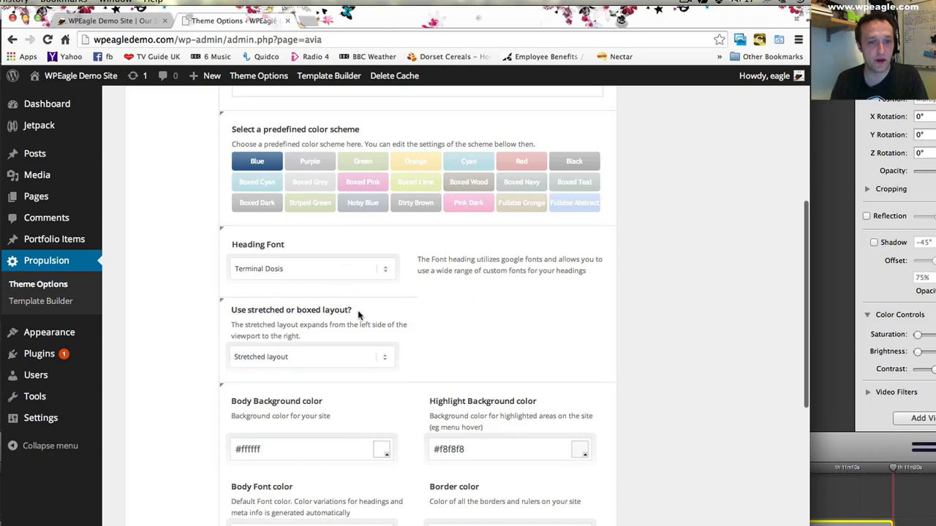
{"action": "scroll", "coordinate": [358, 315], "scroll_direction": "down", "scroll_amount": 1}
{"action": "left_click", "coordinate": [334, 332]}
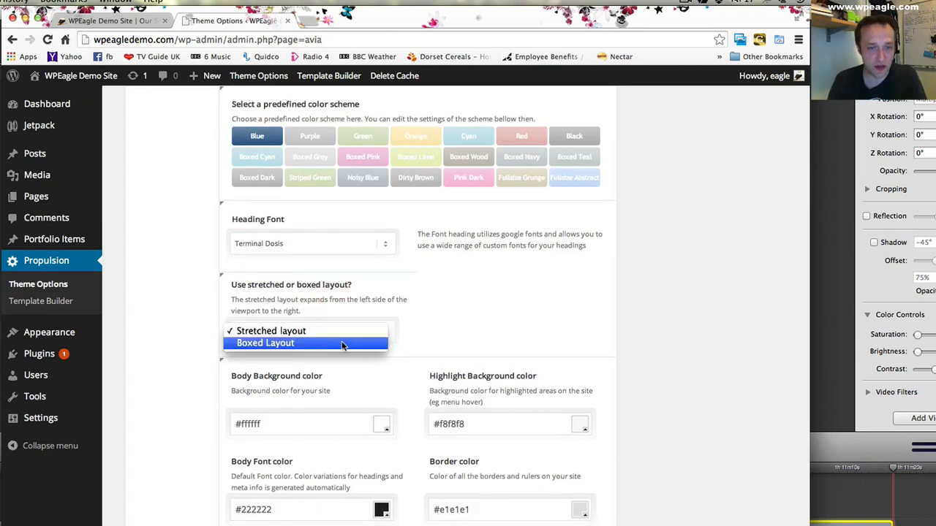
{"action": "left_click", "coordinate": [329, 341]}
{"action": "scroll", "coordinate": [325, 402], "scroll_direction": "down", "scroll_amount": 10}
{"action": "scroll", "coordinate": [319, 470], "scroll_direction": "down", "scroll_amount": 3}
{"action": "left_click", "coordinate": [555, 512]}
- Reload the Our Services page of the site and examine the boxed layout from header to footer
{"action": "left_click", "coordinate": [110, 20]}
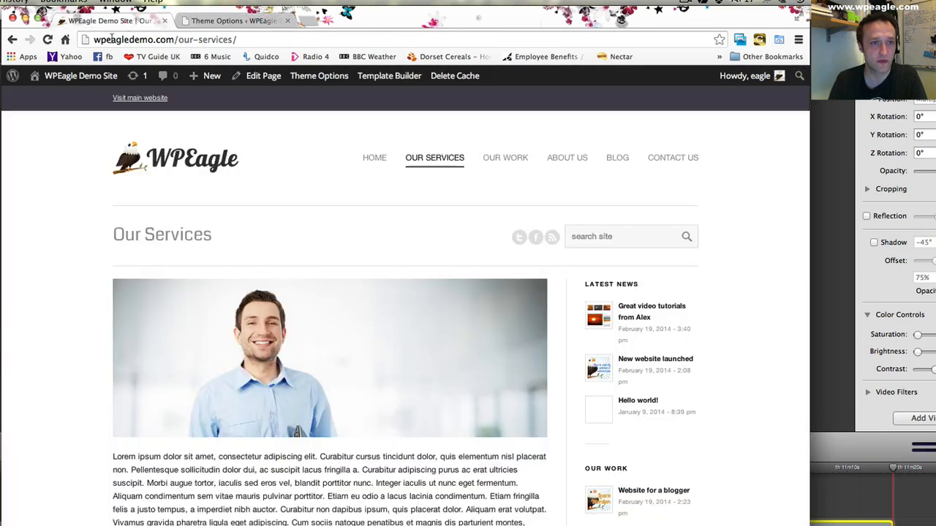
{"action": "left_click", "coordinate": [47, 40]}
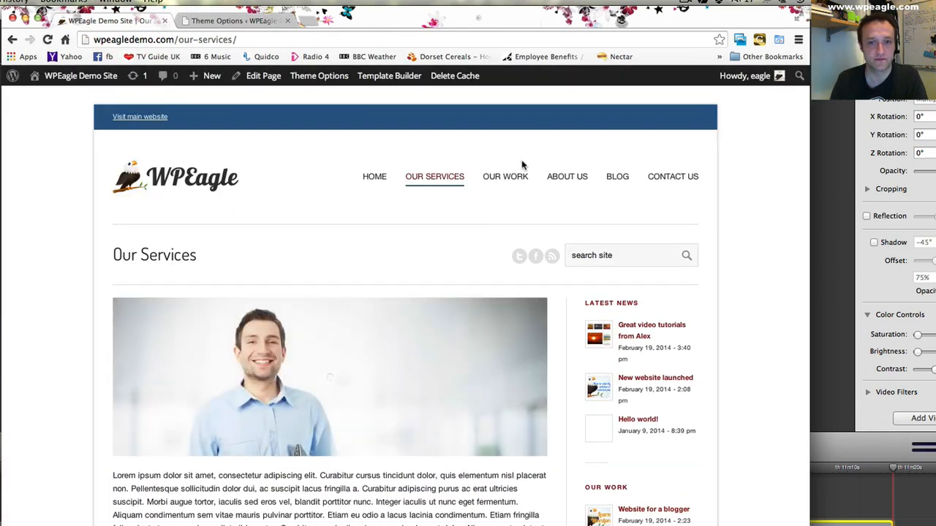
{"action": "scroll", "coordinate": [523, 166], "scroll_direction": "down", "scroll_amount": 2}
{"action": "scroll", "coordinate": [524, 166], "scroll_direction": "down", "scroll_amount": 10}
{"action": "scroll", "coordinate": [658, 219], "scroll_direction": "up", "scroll_amount": 12}
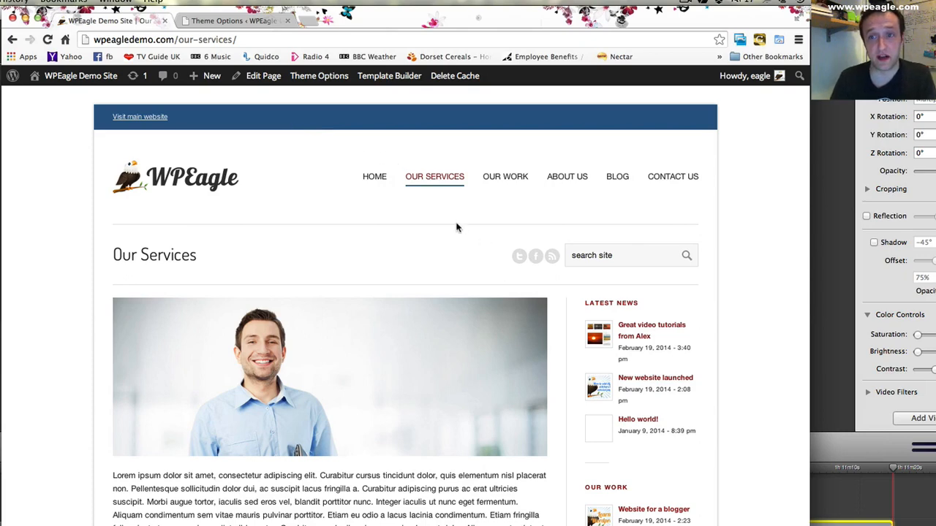
- Return to the Styling options and examine the body, highlight, border, primary, footer and socket color settings
{"action": "left_click", "coordinate": [223, 20]}
{"action": "scroll", "coordinate": [453, 215], "scroll_direction": "down", "scroll_amount": 5}
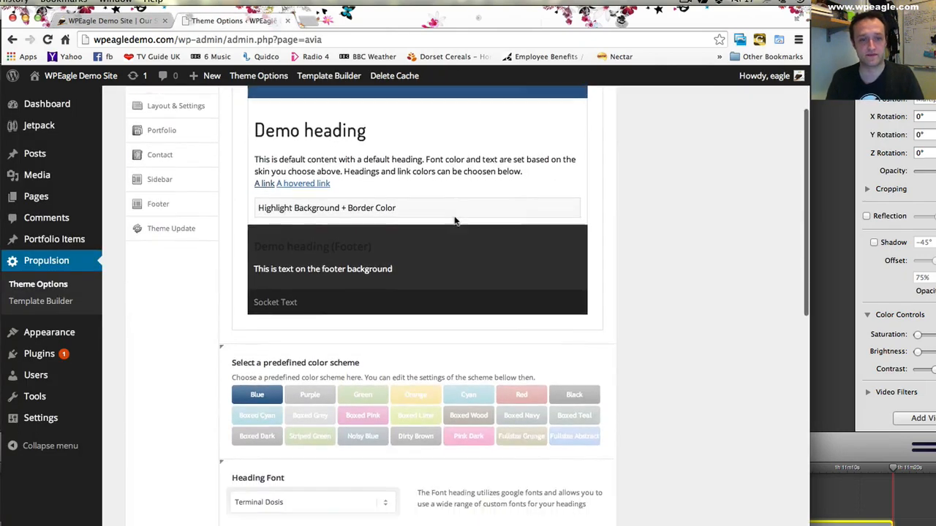
{"action": "scroll", "coordinate": [453, 215], "scroll_direction": "down", "scroll_amount": 4}
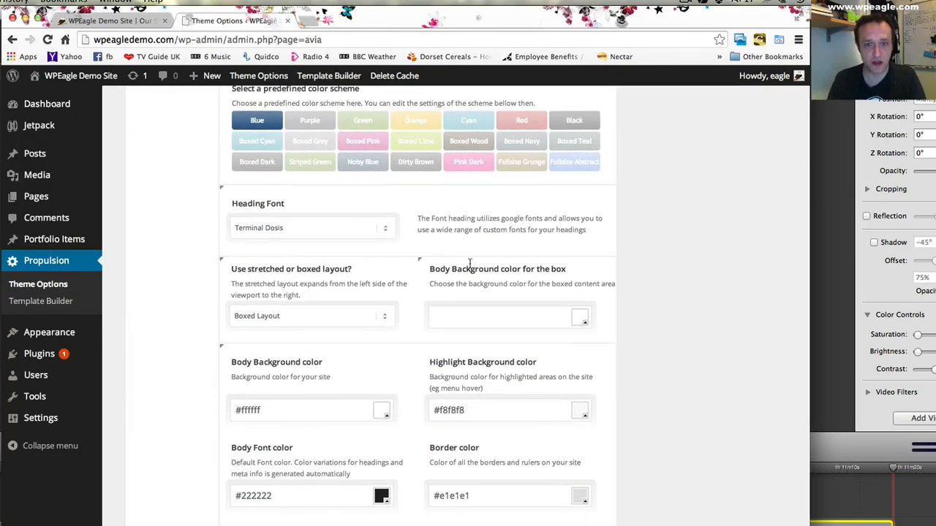
{"action": "scroll", "coordinate": [448, 265], "scroll_direction": "down", "scroll_amount": 1}
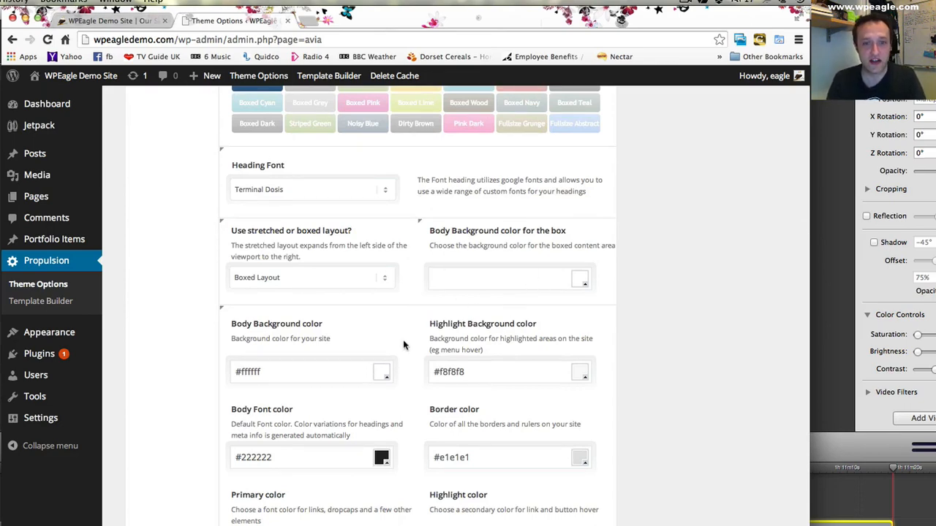
{"action": "scroll", "coordinate": [404, 345], "scroll_direction": "down", "scroll_amount": 1}
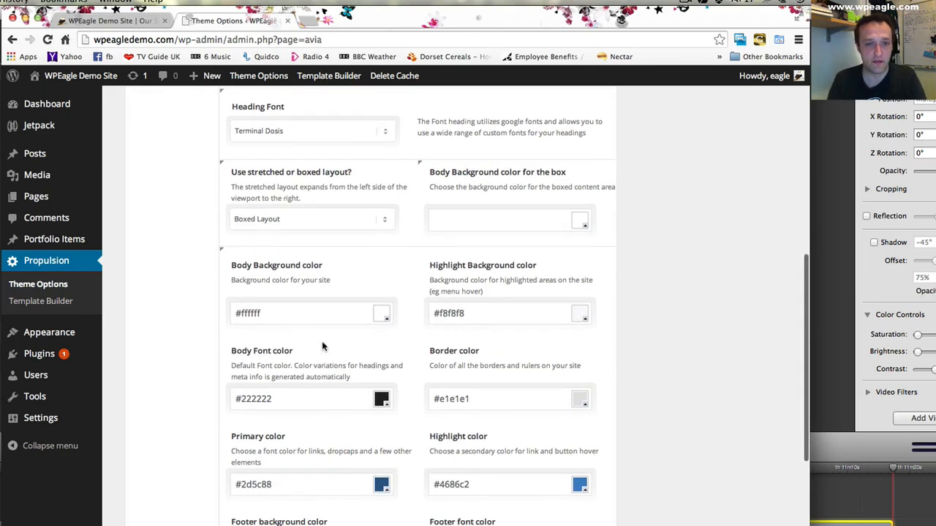
{"action": "scroll", "coordinate": [321, 292], "scroll_direction": "down", "scroll_amount": 1}
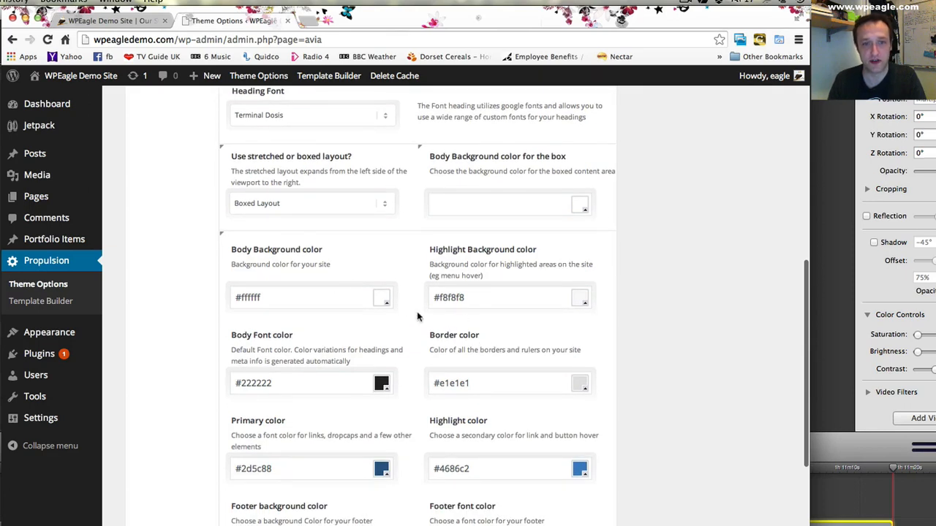
{"action": "scroll", "coordinate": [344, 330], "scroll_direction": "down", "scroll_amount": 1}
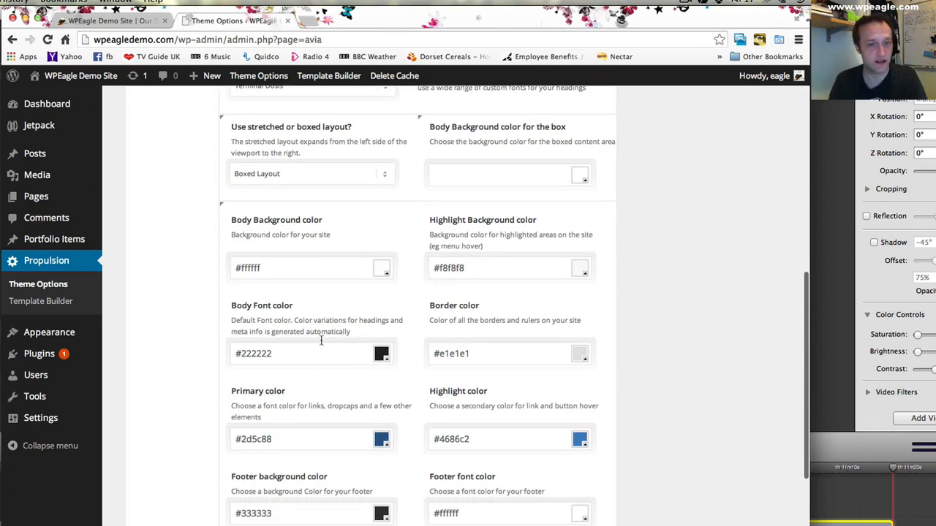
{"action": "scroll", "coordinate": [324, 331], "scroll_direction": "down", "scroll_amount": 1}
{"action": "scroll", "coordinate": [285, 398], "scroll_direction": "down", "scroll_amount": 3}
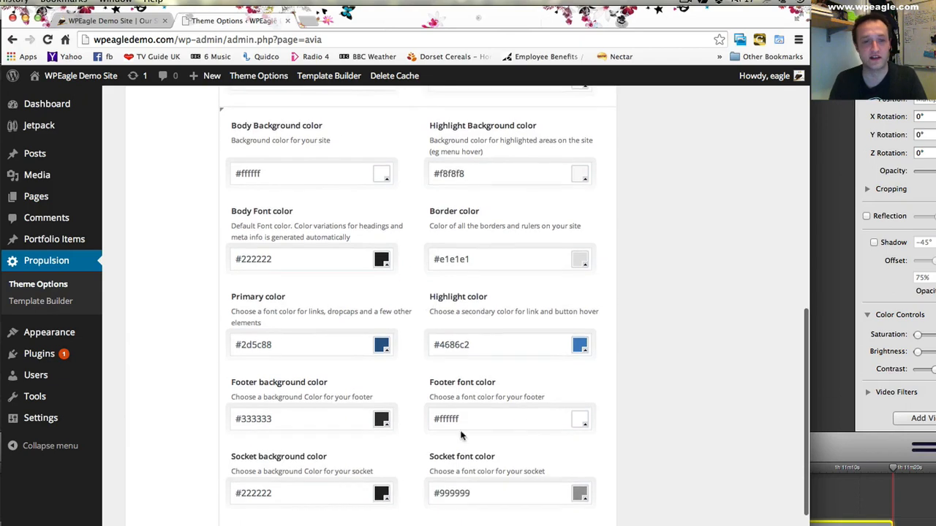
{"action": "scroll", "coordinate": [462, 353], "scroll_direction": "down", "scroll_amount": 1}
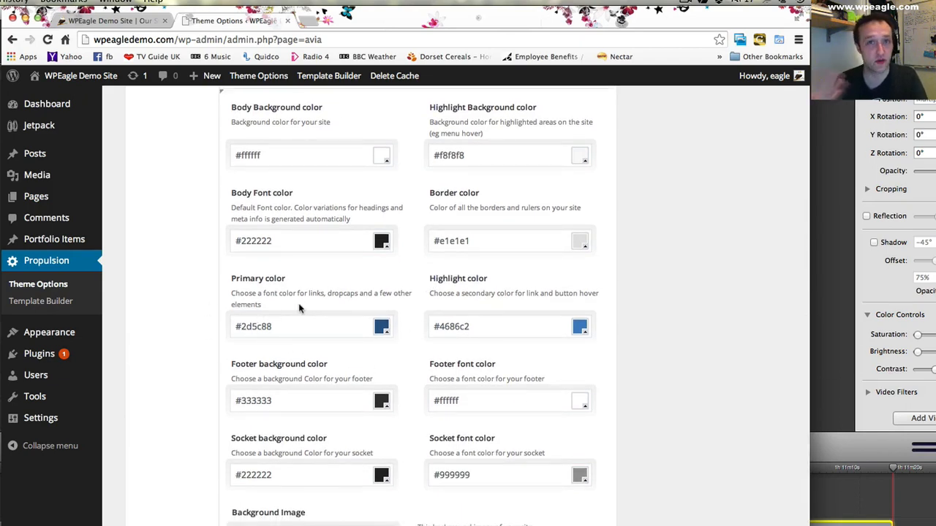
{"action": "scroll", "coordinate": [301, 313], "scroll_direction": "down", "scroll_amount": 3}
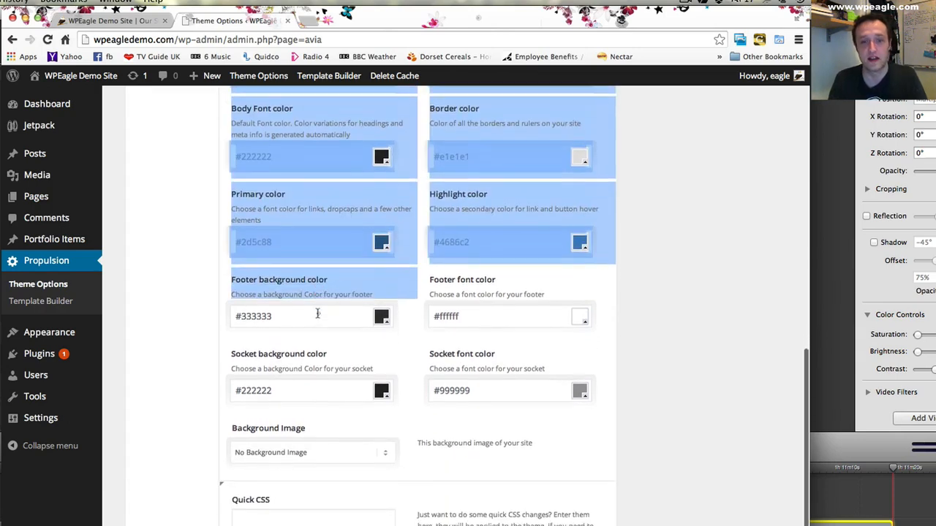
- Save dots-for-light-background.png as the site's background image and check it on the reloaded Our Services page
{"action": "left_click", "coordinate": [358, 455]}
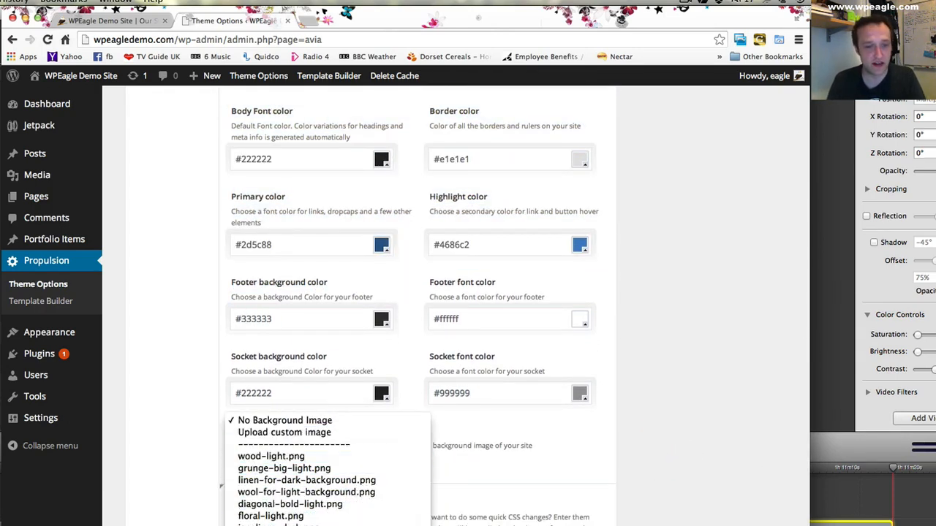
{"action": "scroll", "coordinate": [327, 512], "scroll_direction": "down", "scroll_amount": 1}
{"action": "left_click", "coordinate": [365, 524]}
{"action": "scroll", "coordinate": [499, 471], "scroll_direction": "down", "scroll_amount": 3}
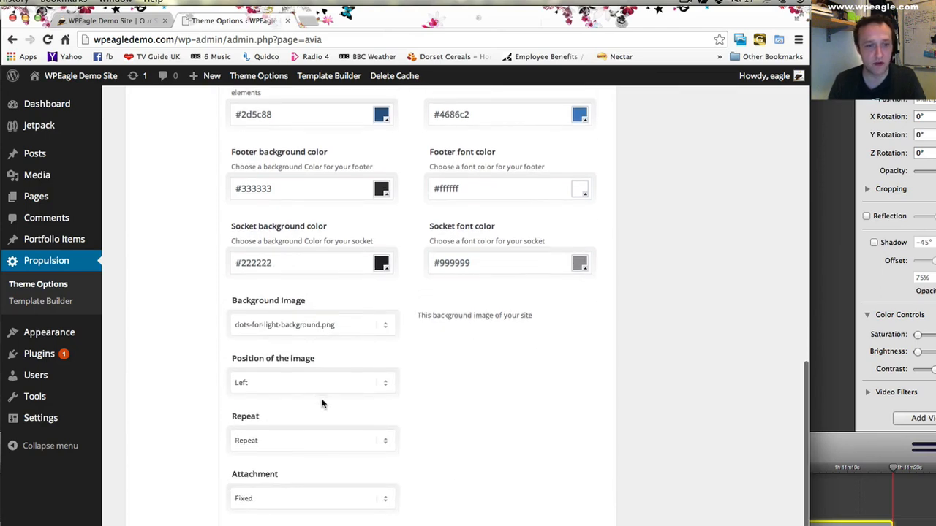
{"action": "scroll", "coordinate": [332, 499], "scroll_direction": "down", "scroll_amount": 1}
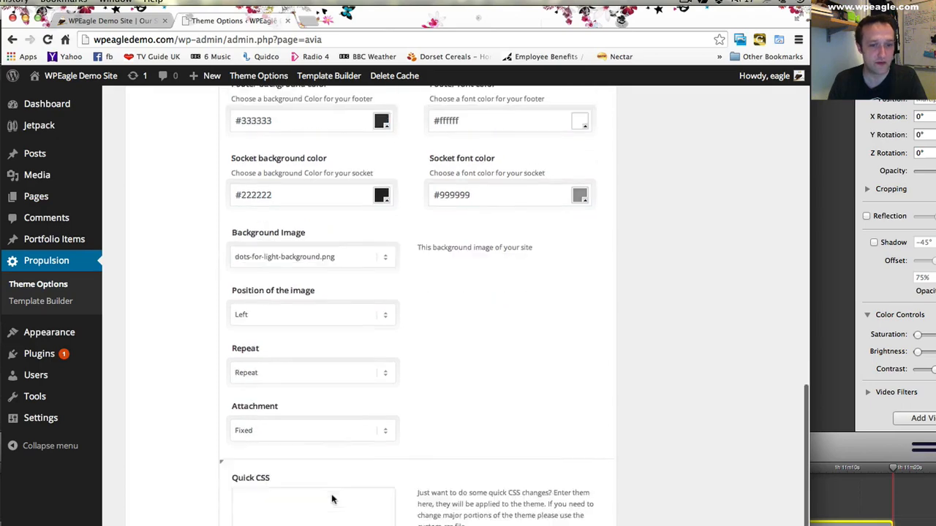
{"action": "scroll", "coordinate": [332, 500], "scroll_direction": "down", "scroll_amount": 4}
{"action": "left_click", "coordinate": [558, 519]}
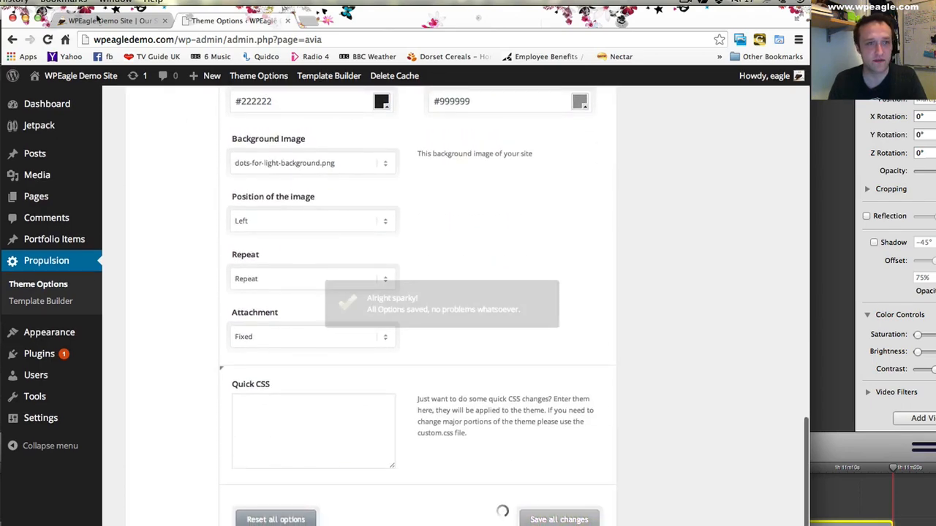
{"action": "left_click", "coordinate": [97, 19]}
{"action": "key", "text": "super+r"}
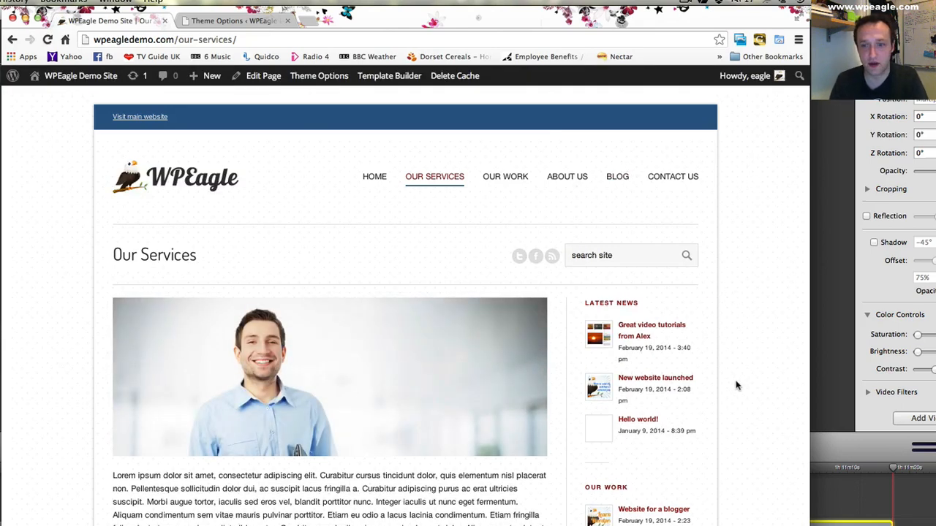
- Return to the Styling options and set the body background color for the box to white, #ffffff
{"action": "left_click", "coordinate": [212, 20]}
{"action": "scroll", "coordinate": [448, 361], "scroll_direction": "up", "scroll_amount": 10}
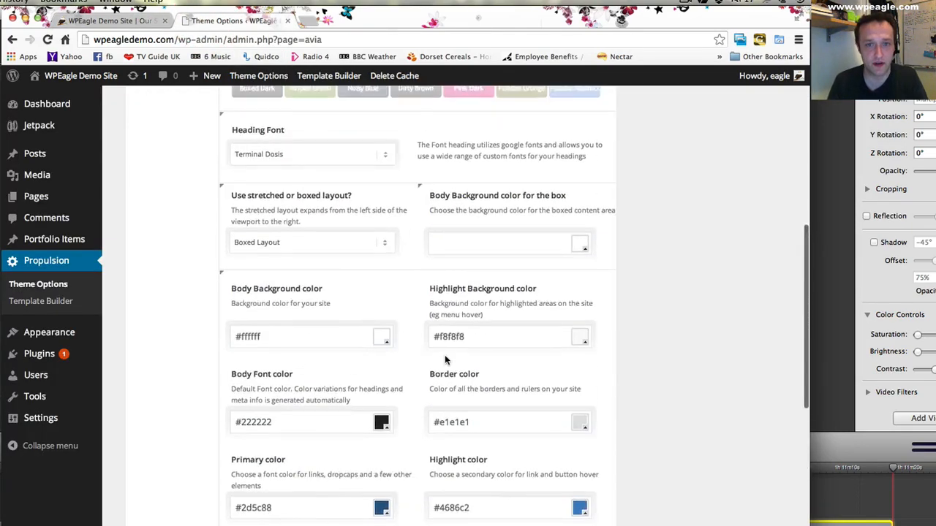
{"action": "left_click", "coordinate": [581, 245]}
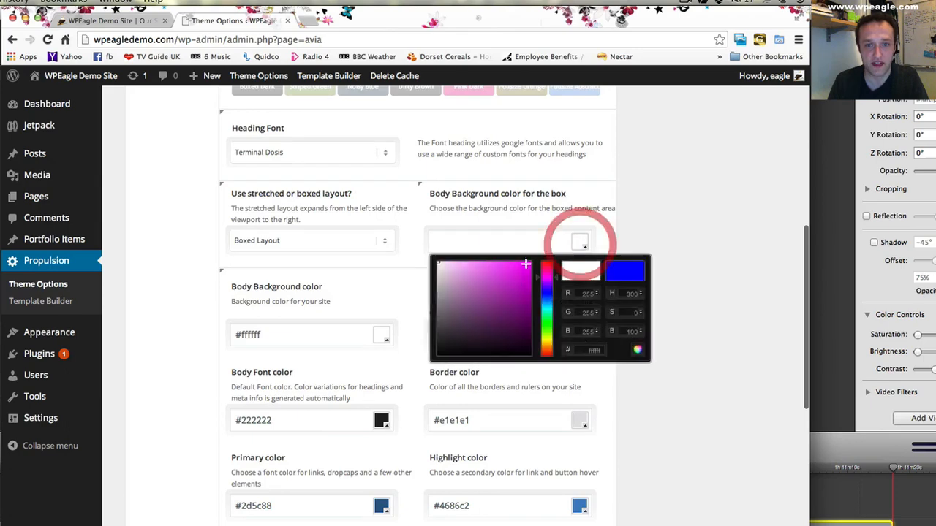
{"action": "left_click", "coordinate": [433, 261]}
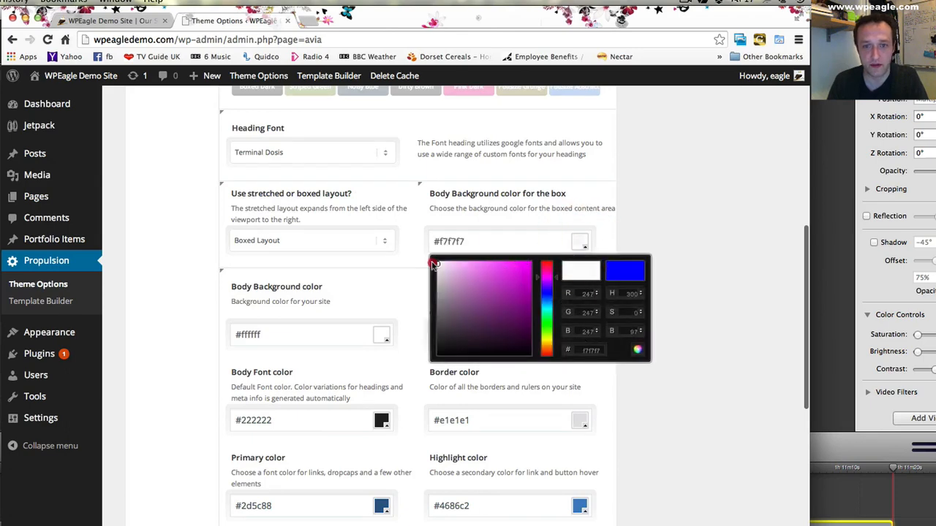
{"action": "left_click", "coordinate": [629, 173]}
- Set the site's background image to ios-linen-light.png and save all changes
{"action": "scroll", "coordinate": [448, 231], "scroll_direction": "down", "scroll_amount": 5}
{"action": "scroll", "coordinate": [449, 232], "scroll_direction": "down", "scroll_amount": 3}
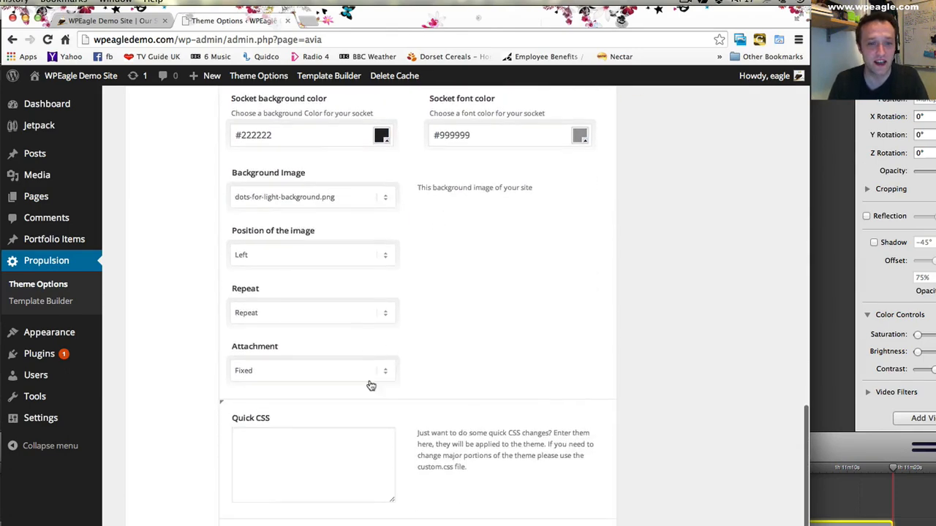
{"action": "left_click", "coordinate": [380, 193]}
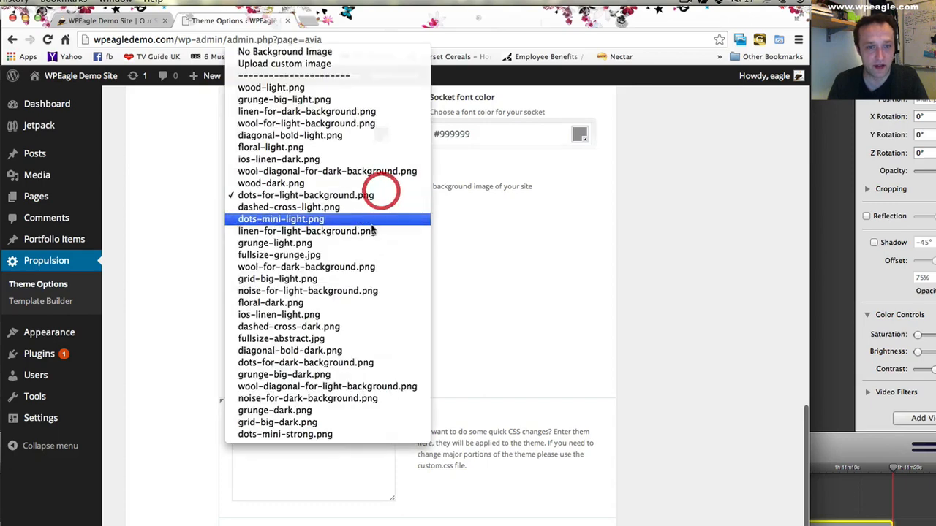
{"action": "left_click", "coordinate": [351, 313]}
{"action": "scroll", "coordinate": [479, 412], "scroll_direction": "down", "scroll_amount": 1}
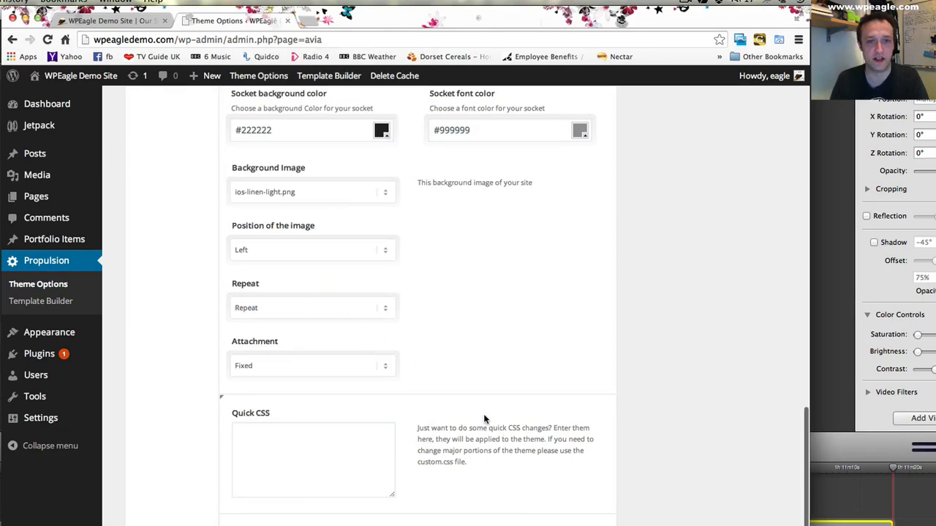
- Reload the Our Services page and examine the background behind the boxed content
{"action": "left_click", "coordinate": [109, 20]}
{"action": "left_click", "coordinate": [47, 40]}
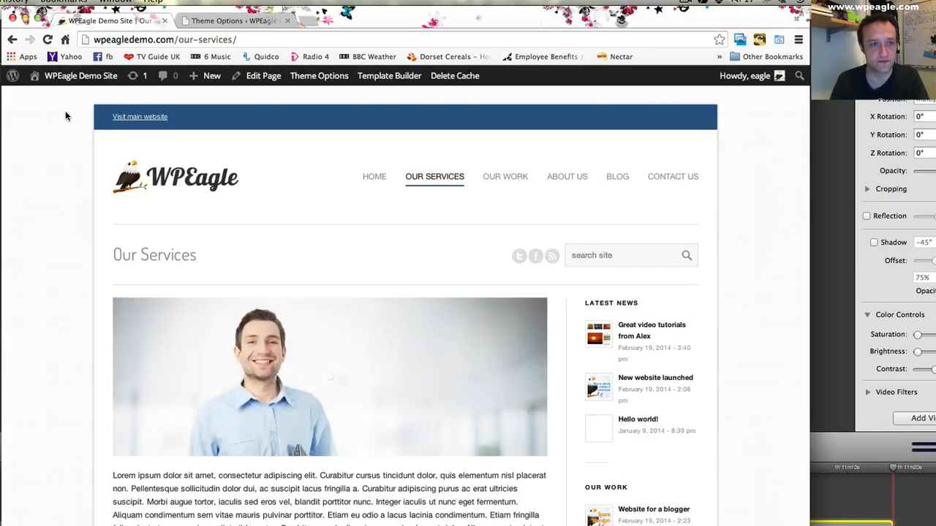
{"action": "scroll", "coordinate": [756, 130], "scroll_direction": "down", "scroll_amount": 5}
{"action": "scroll", "coordinate": [757, 132], "scroll_direction": "up", "scroll_amount": 6}
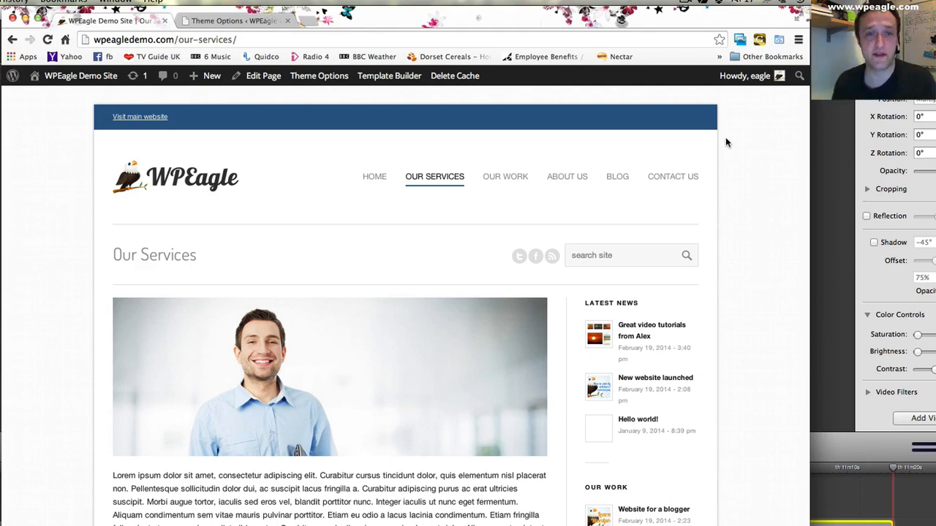
- Return to the Styling options and examine the background image settings and the Quick CSS field
{"action": "left_click", "coordinate": [190, 24]}
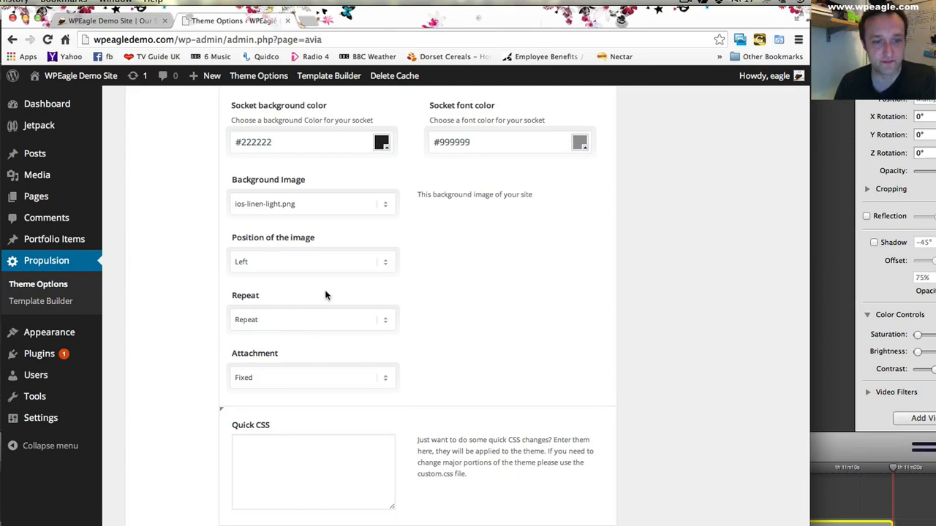
{"action": "scroll", "coordinate": [327, 300], "scroll_direction": "down", "scroll_amount": 1}
{"action": "scroll", "coordinate": [327, 300], "scroll_direction": "down", "scroll_amount": 1}
{"action": "left_click", "coordinate": [266, 436]}
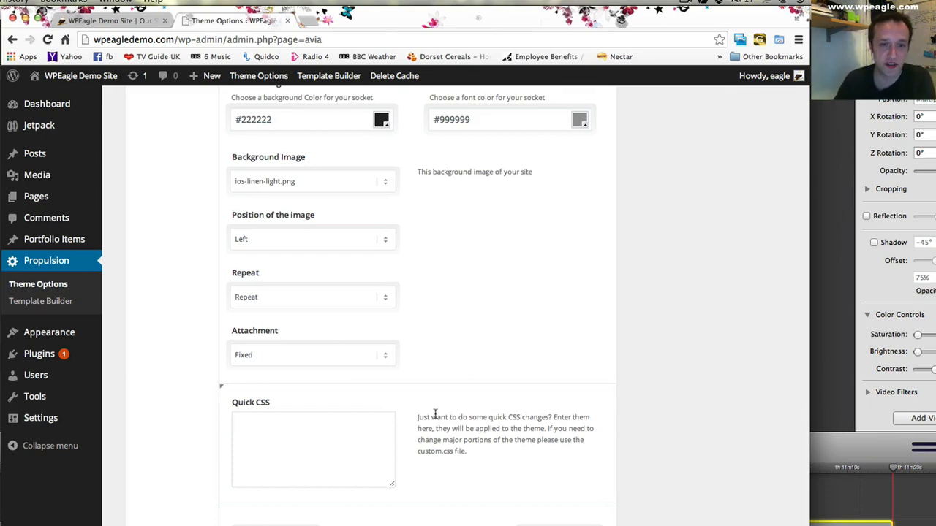
- Review the Styling preview of the frontend and open the theme's Layout & Settings options
{"action": "scroll", "coordinate": [421, 412], "scroll_direction": "up", "scroll_amount": 15}
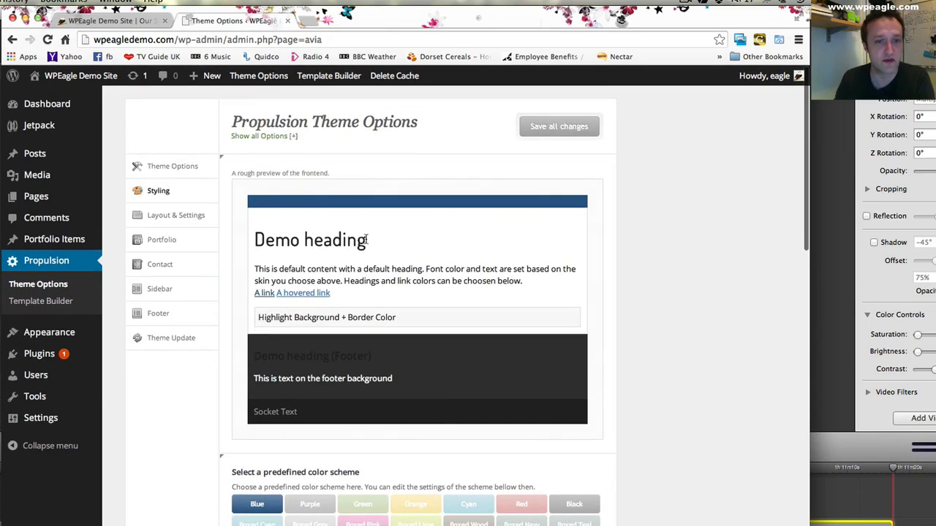
{"action": "scroll", "coordinate": [366, 238], "scroll_direction": "down", "scroll_amount": 15}
{"action": "scroll", "coordinate": [324, 449], "scroll_direction": "up", "scroll_amount": 15}
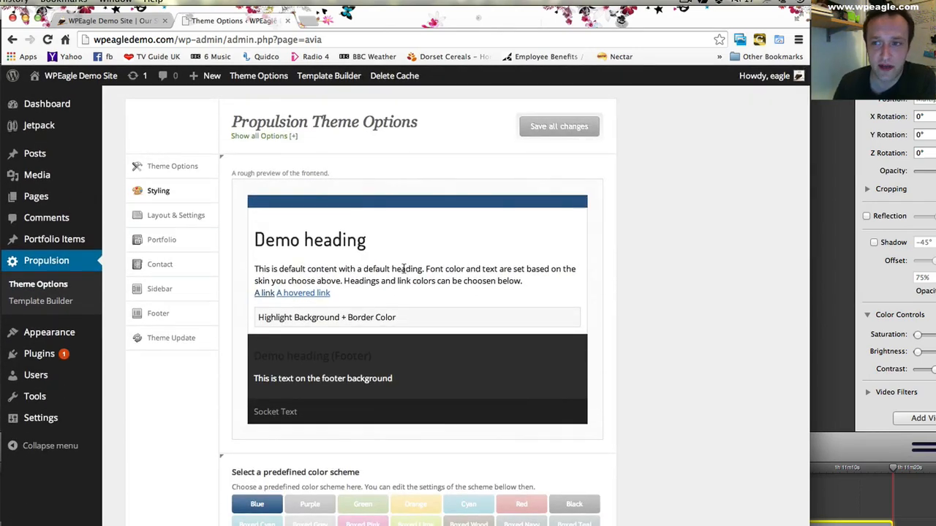
{"action": "left_click", "coordinate": [163, 215]}
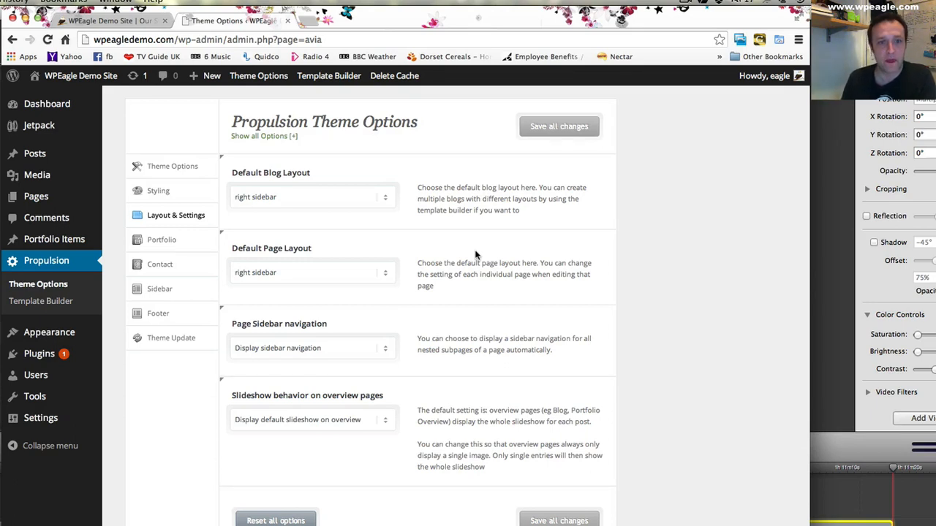
- Review the theme's Portfolio options, including the page slug, categories, display page, columns and page layout
{"action": "left_click", "coordinate": [155, 242]}
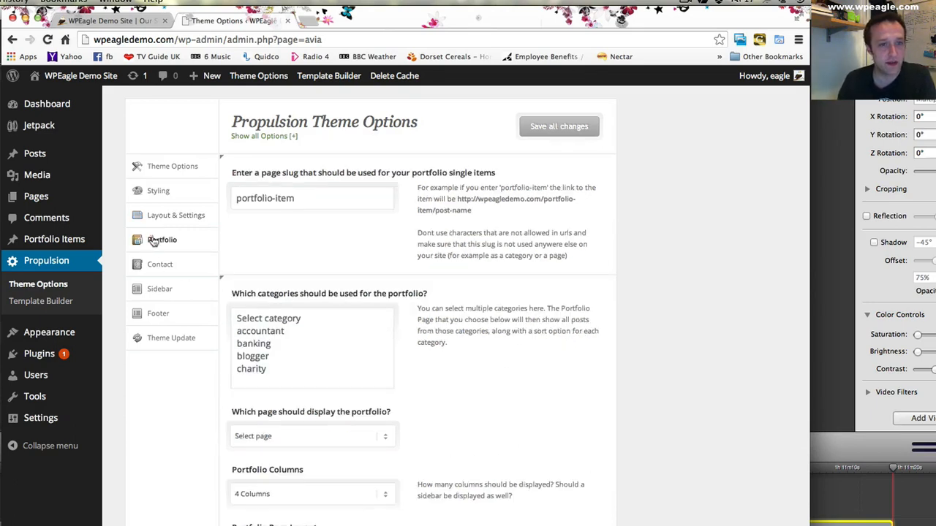
{"action": "scroll", "coordinate": [315, 201], "scroll_direction": "down", "scroll_amount": 2}
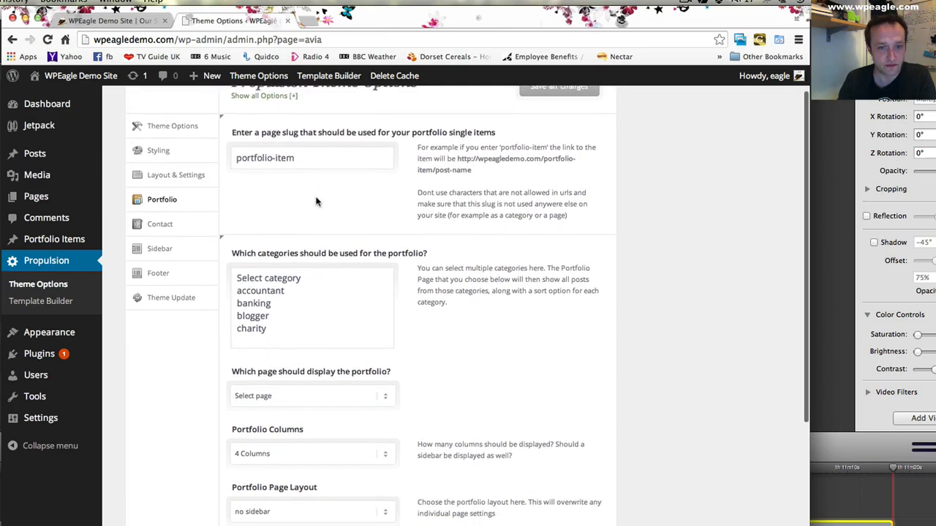
{"action": "scroll", "coordinate": [318, 201], "scroll_direction": "down", "scroll_amount": 5}
{"action": "scroll", "coordinate": [322, 200], "scroll_direction": "up", "scroll_amount": 6}
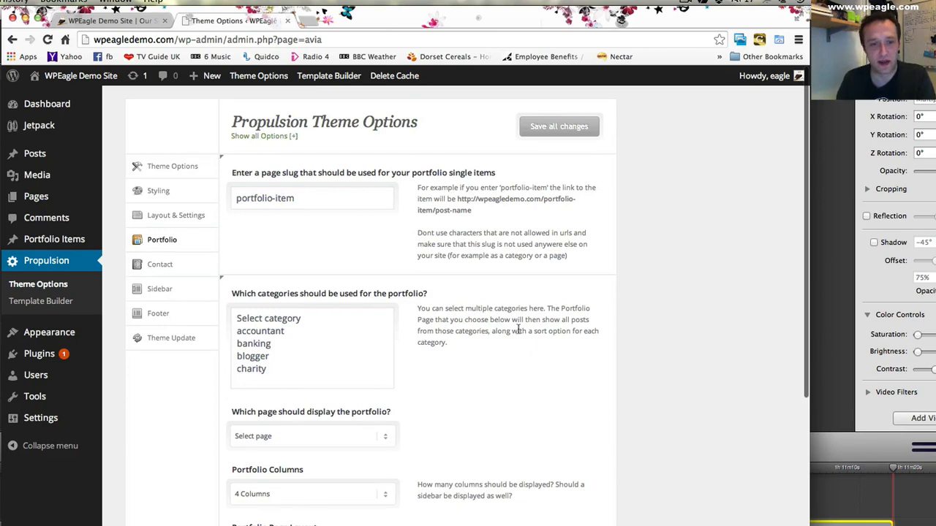
{"action": "scroll", "coordinate": [518, 331], "scroll_direction": "down", "scroll_amount": 5}
{"action": "scroll", "coordinate": [518, 328], "scroll_direction": "up", "scroll_amount": 5}
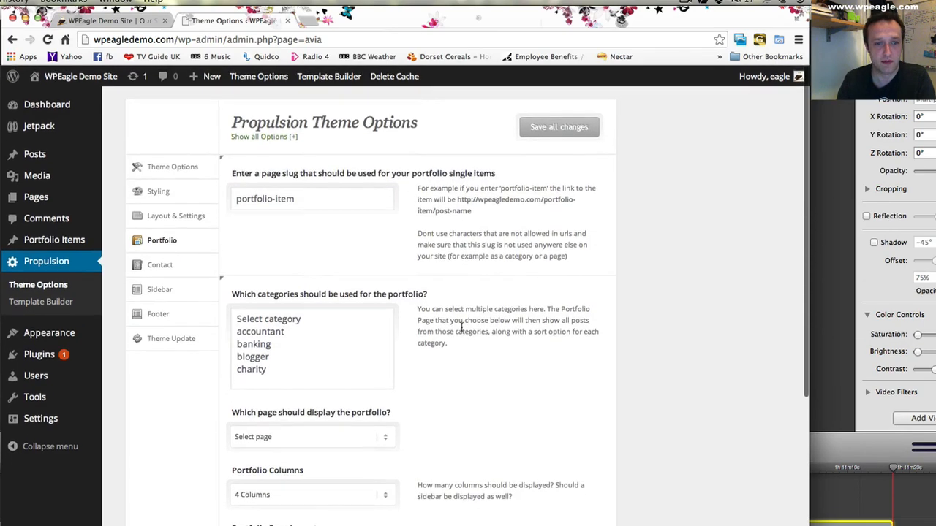
- Review the theme's Contact options and the Sidebar options, examining the pages that can receive a new widget area
{"action": "left_click", "coordinate": [176, 265]}
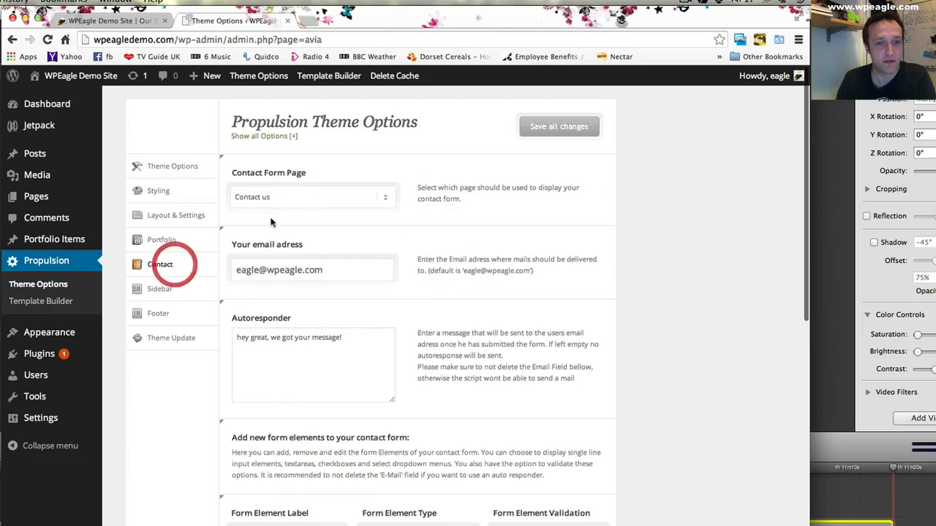
{"action": "left_click", "coordinate": [166, 291]}
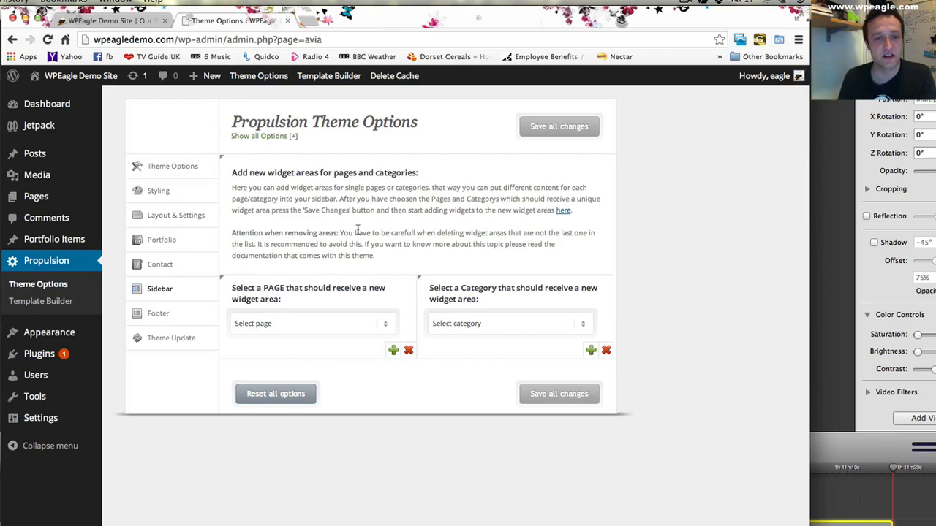
{"action": "left_click", "coordinate": [377, 325]}
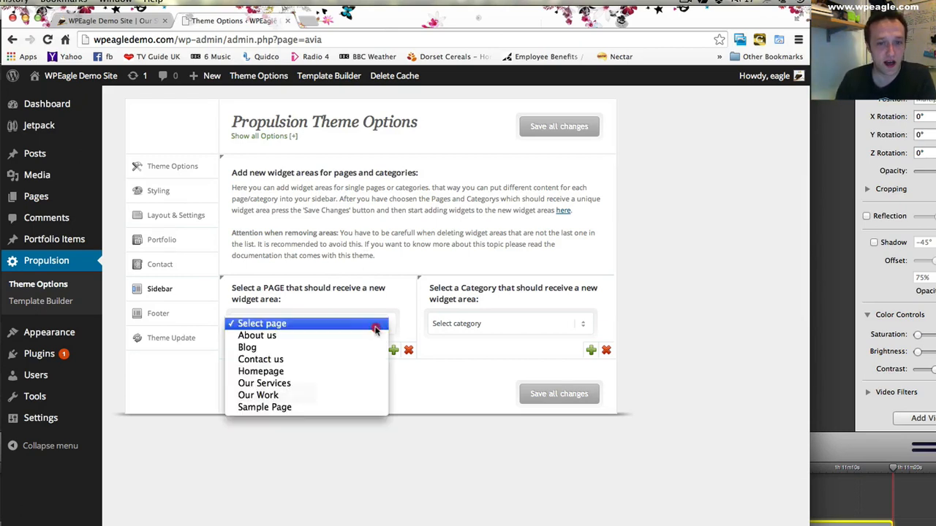
{"action": "left_click", "coordinate": [364, 269]}
{"action": "left_click", "coordinate": [317, 326]}
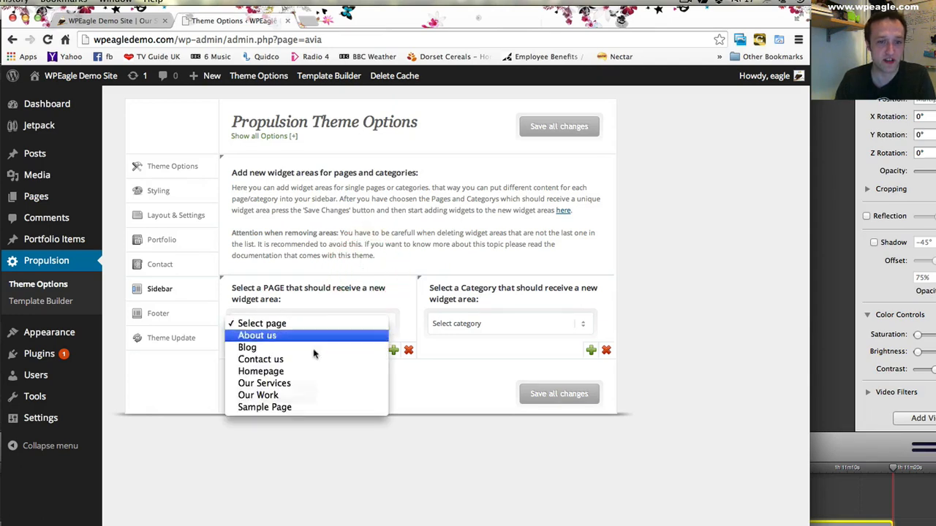
{"action": "left_click", "coordinate": [354, 284]}
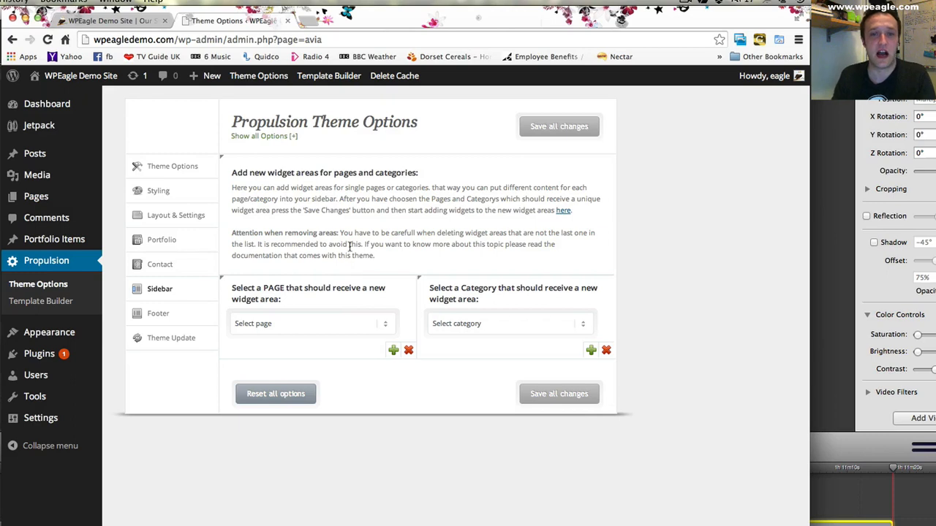
- Compare the Footer Columns option with the live Our Services footer, and review the Theme Update settings before returning to the main Theme Options
{"action": "left_click", "coordinate": [183, 313]}
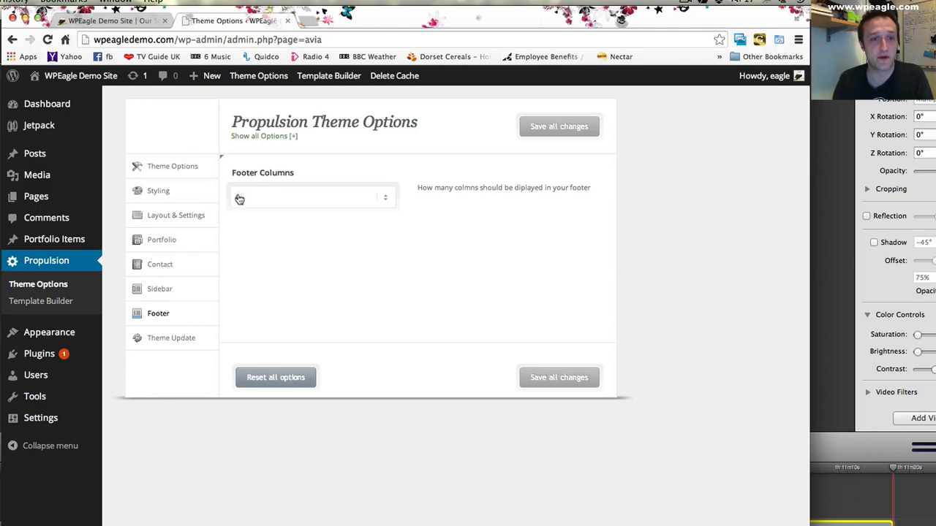
{"action": "left_click", "coordinate": [132, 26]}
{"action": "scroll", "coordinate": [213, 368], "scroll_direction": "down", "scroll_amount": 15}
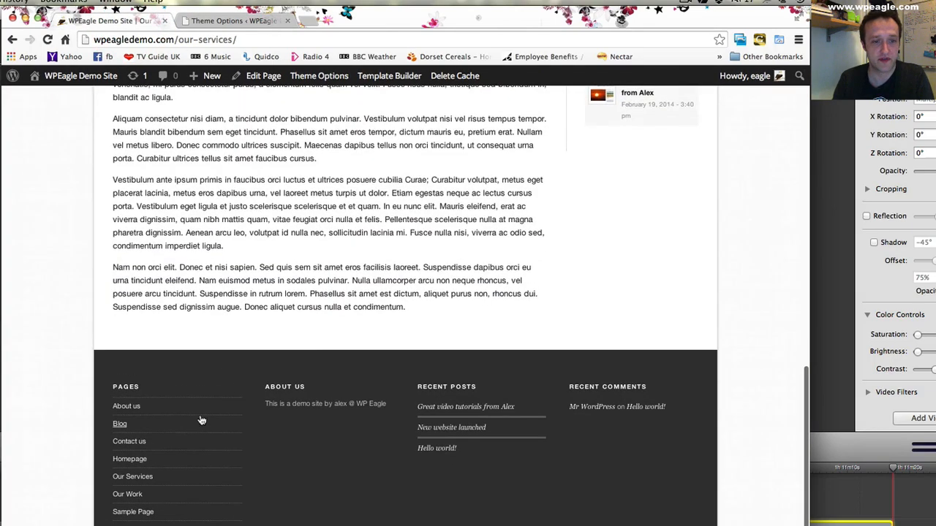
{"action": "left_click", "coordinate": [222, 22]}
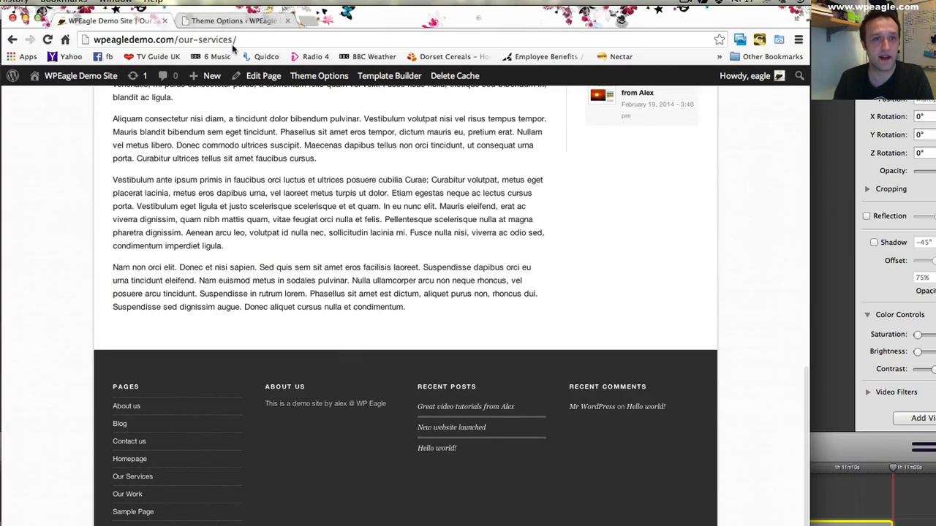
{"action": "left_click", "coordinate": [178, 344]}
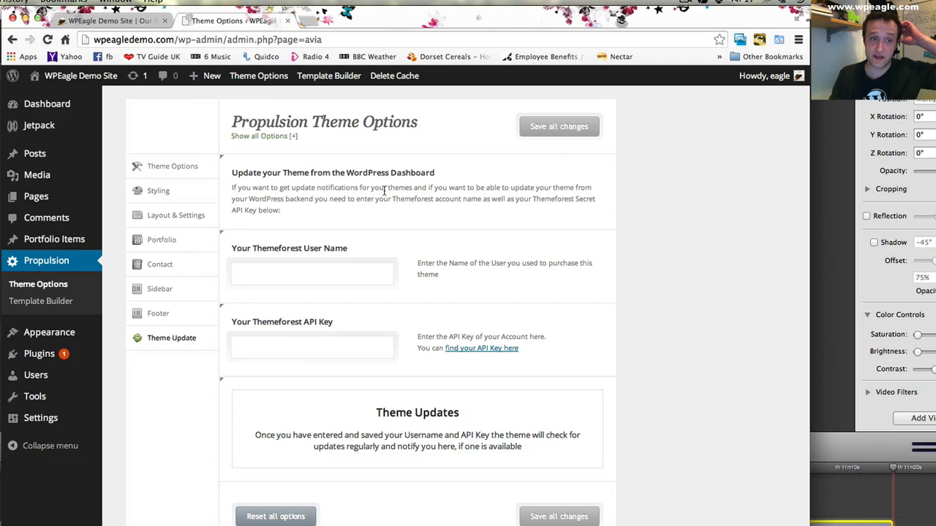
{"action": "left_click", "coordinate": [176, 166]}
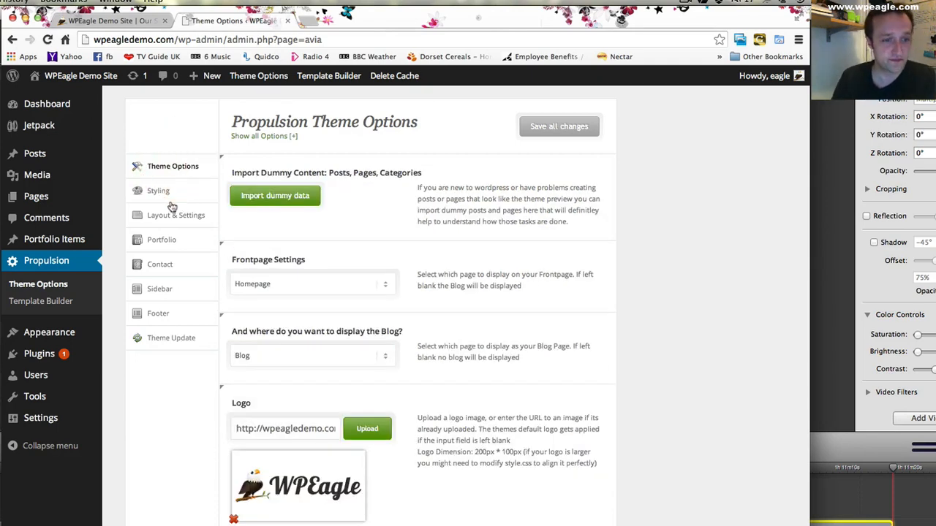
- Change the site's tagline in WordPress General Settings to "Our Demo site for videos"
{"action": "mouse_move", "coordinate": [68, 422]}
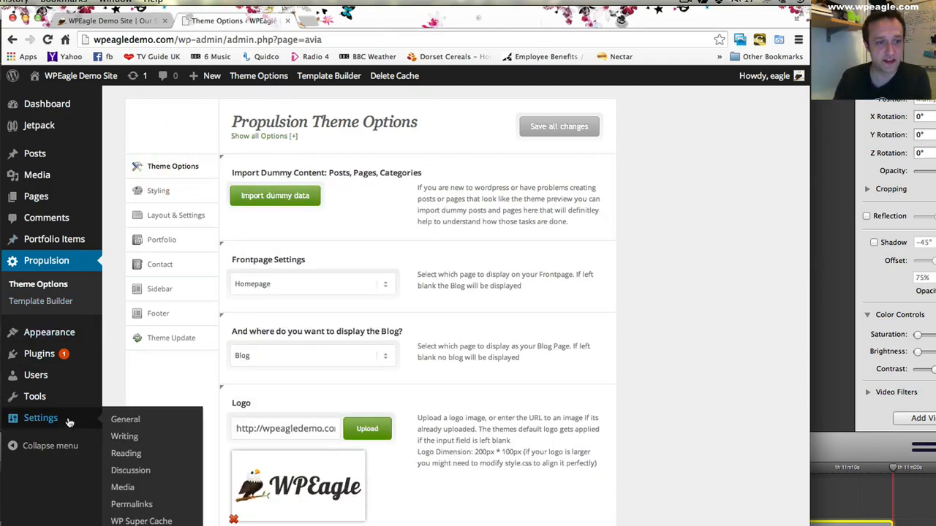
{"action": "left_click", "coordinate": [144, 425]}
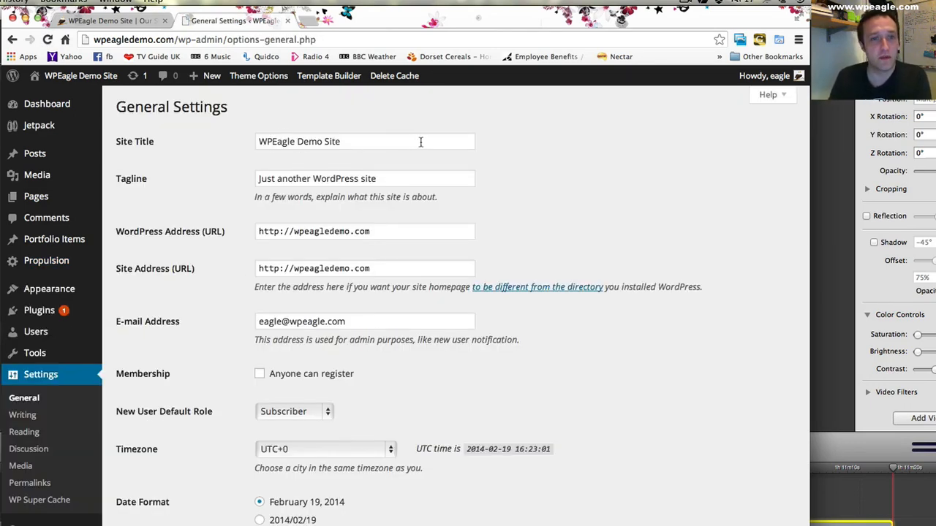
{"action": "scroll", "coordinate": [395, 158], "scroll_direction": "down", "scroll_amount": 1}
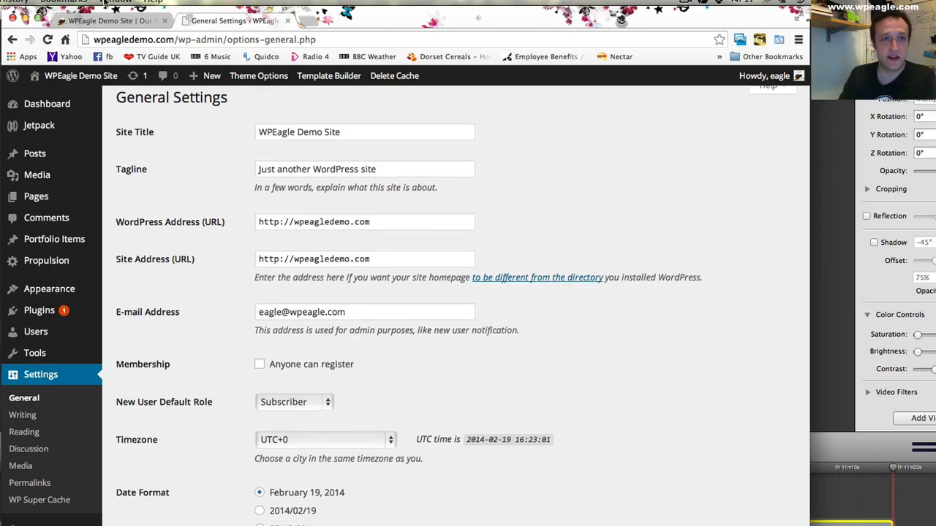
{"action": "left_click_drag", "start_coordinate": [384, 173], "coordinate": [84, 168]}
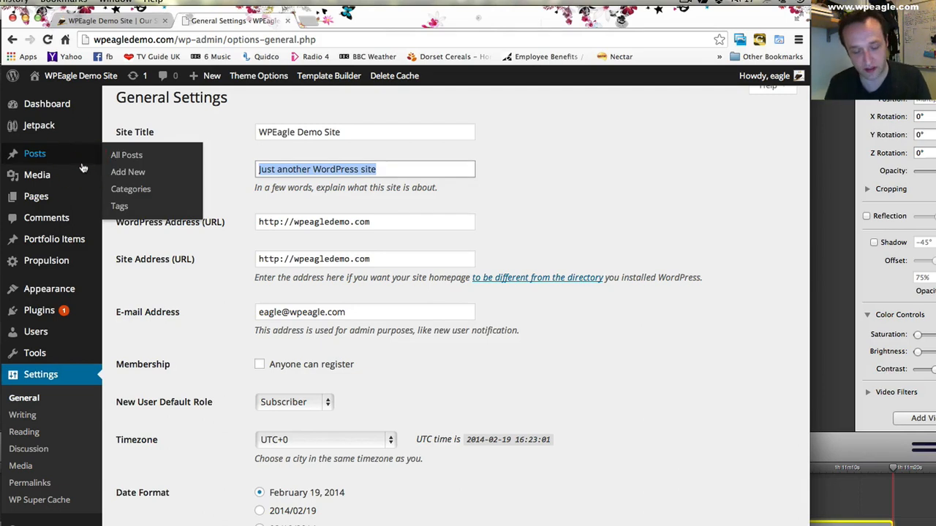
{"action": "type", "text": "Our Demo site f"}
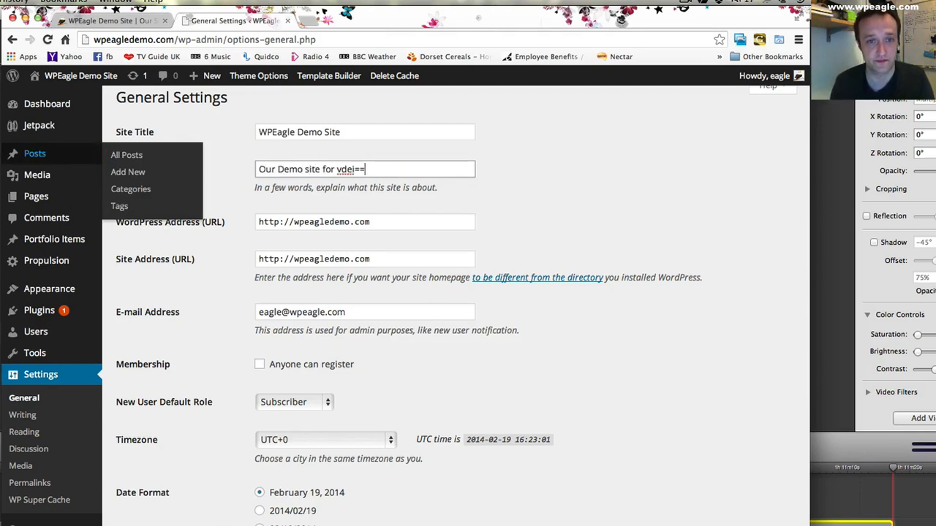
{"action": "type", "text": "or videos"}
{"action": "left_click", "coordinate": [385, 211]}
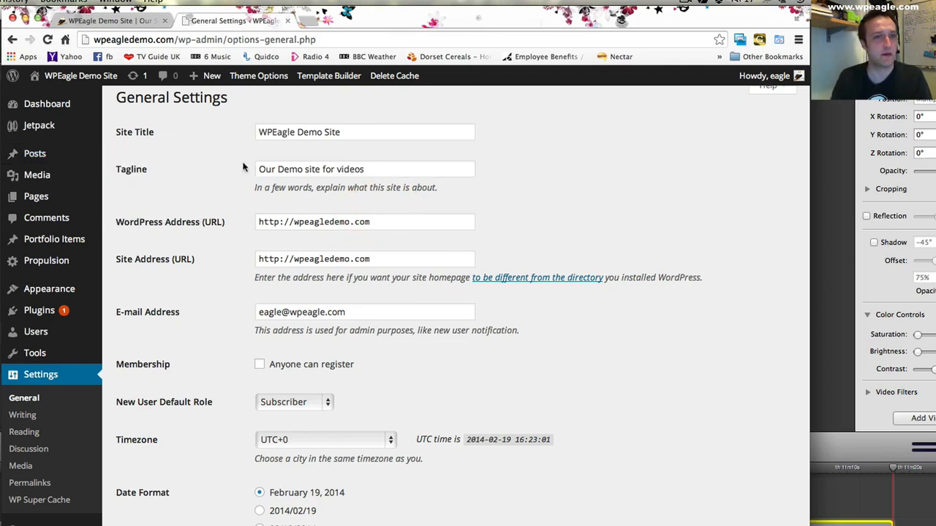
{"action": "left_click", "coordinate": [293, 222]}
{"action": "type", "text": "www"}
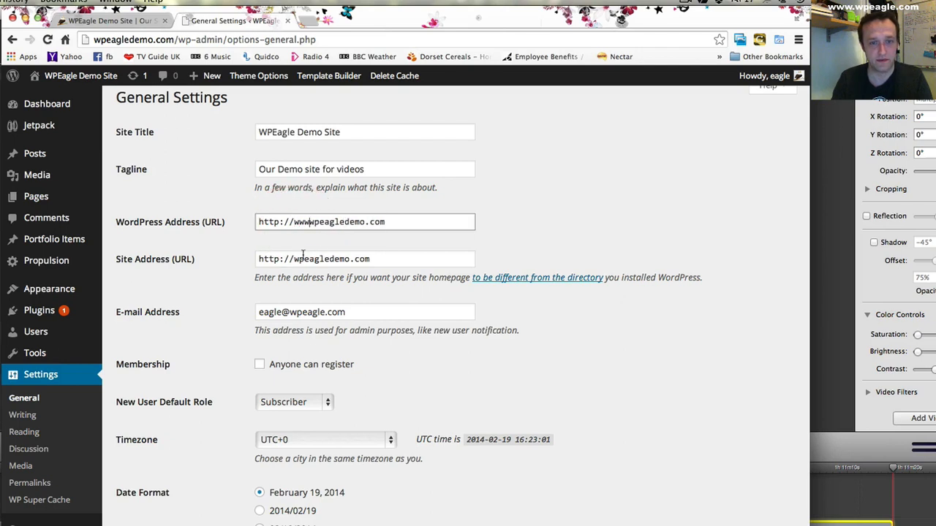
{"action": "type", "text": "."}
{"action": "left_click", "coordinate": [295, 258]}
{"action": "type", "text": "www."}
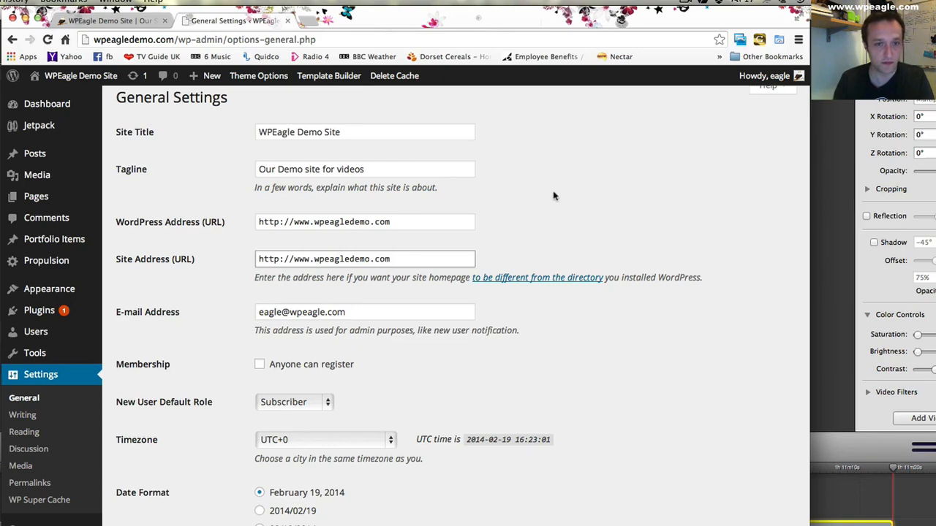
{"action": "scroll", "coordinate": [552, 198], "scroll_direction": "down", "scroll_amount": 1}
{"action": "scroll", "coordinate": [468, 194], "scroll_direction": "down", "scroll_amount": 4}
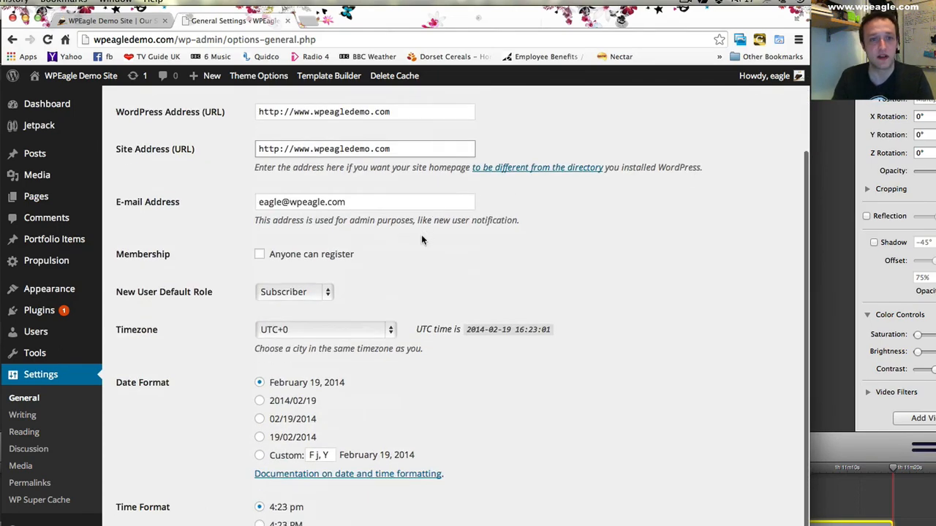
{"action": "scroll", "coordinate": [421, 239], "scroll_direction": "down", "scroll_amount": 5}
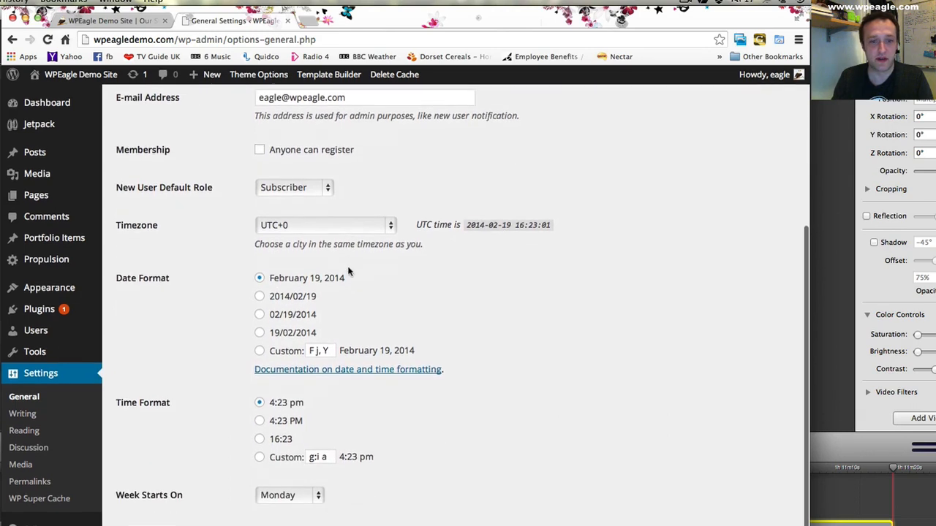
{"action": "left_click", "coordinate": [143, 522]}
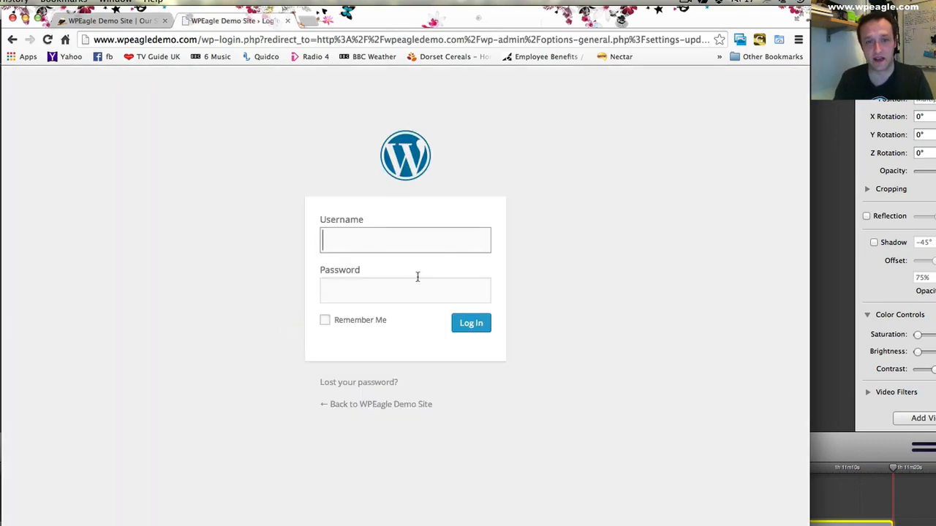
- Log back in to WordPress with the account username and password, and let the browser save the password
{"action": "type", "text": "eagle"}
{"action": "key", "text": "Tab"}
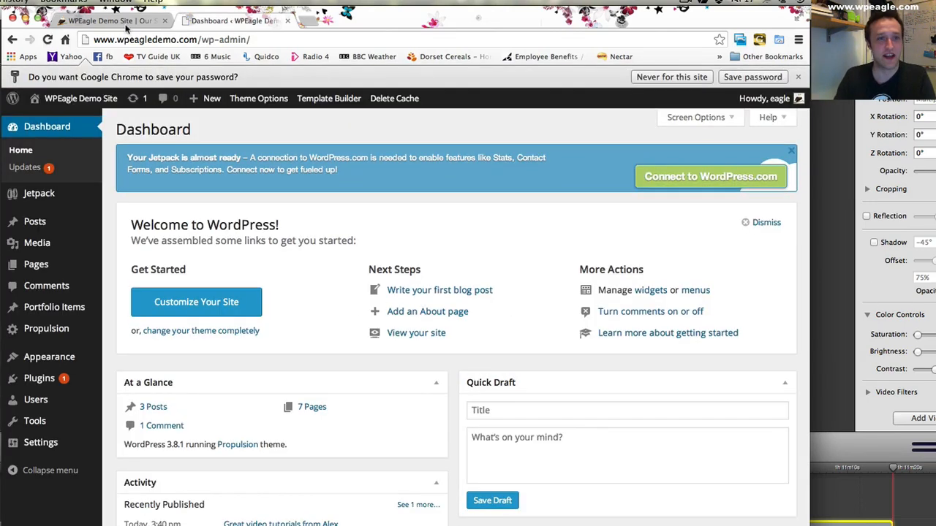
{"action": "left_click", "coordinate": [752, 80]}
- Return to the live Our Services page, reload it and go to the site's homepage
{"action": "mouse_move", "coordinate": [63, 426]}
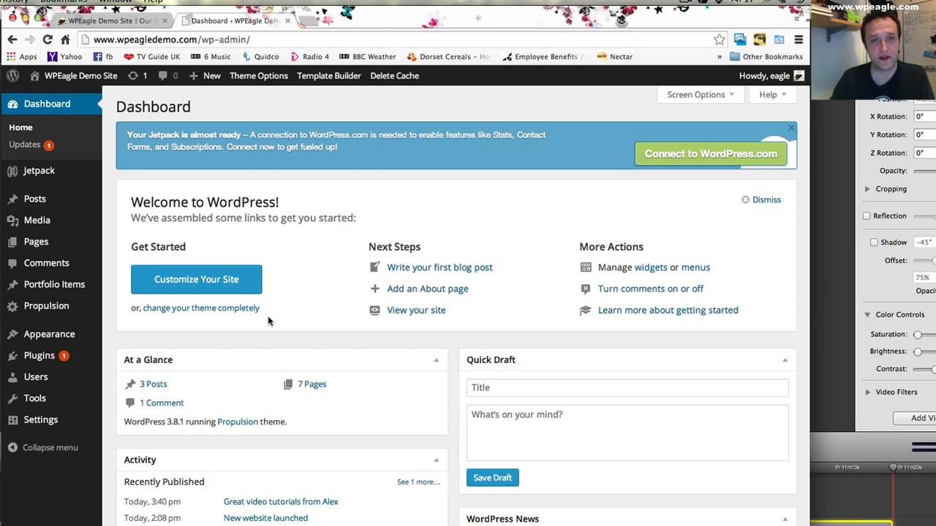
{"action": "left_click", "coordinate": [123, 19]}
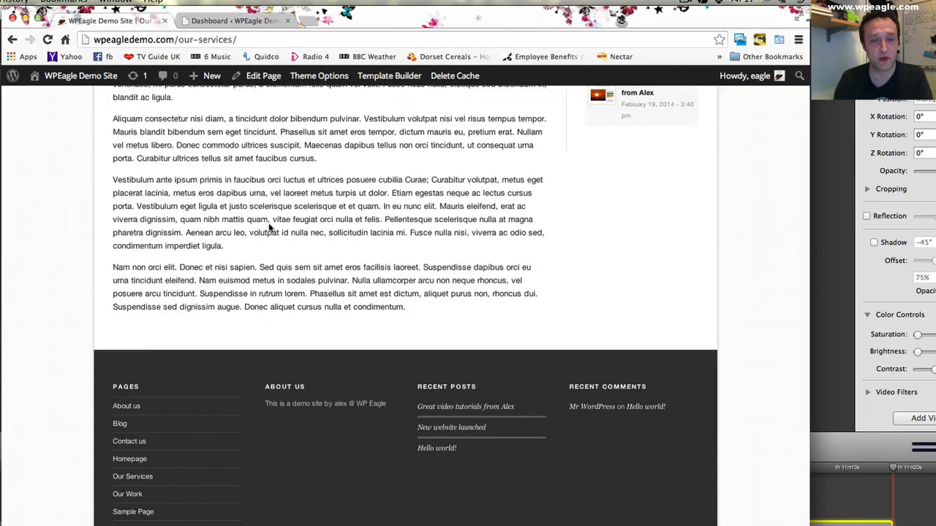
{"action": "key", "text": "super+r"}
{"action": "left_click", "coordinate": [167, 178]}
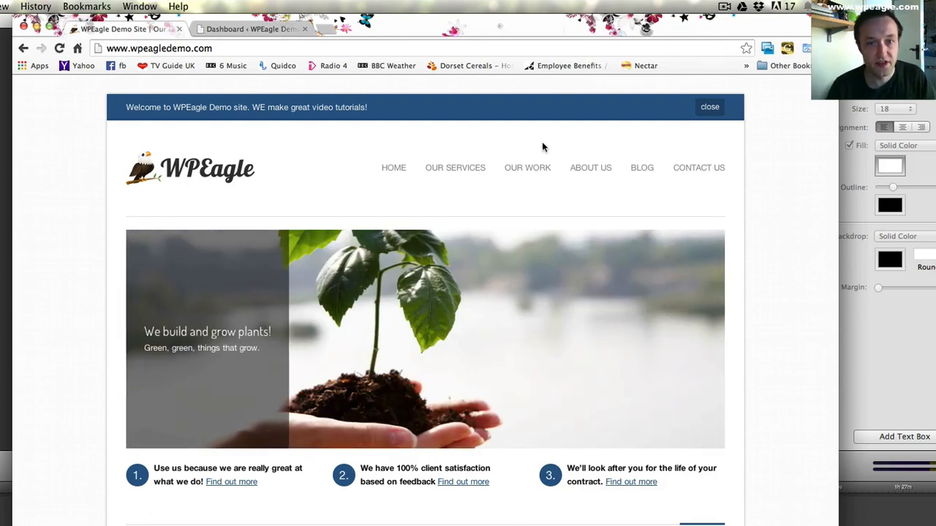
- Examine the finished homepage's slideshow, feature columns and portfolio items, switching to the previous slide
{"action": "scroll", "coordinate": [438, 190], "scroll_direction": "down", "scroll_amount": 1}
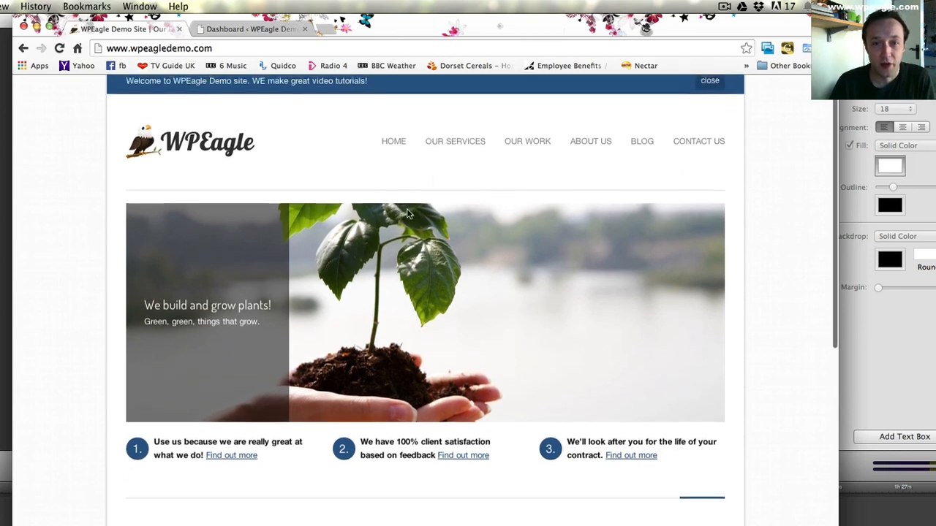
{"action": "scroll", "coordinate": [414, 216], "scroll_direction": "down", "scroll_amount": 2}
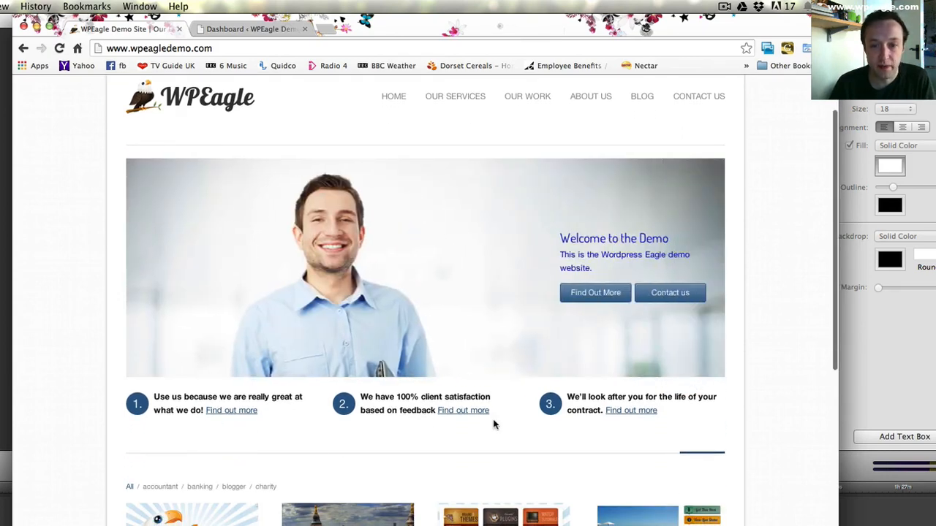
{"action": "scroll", "coordinate": [268, 420], "scroll_direction": "down", "scroll_amount": 5}
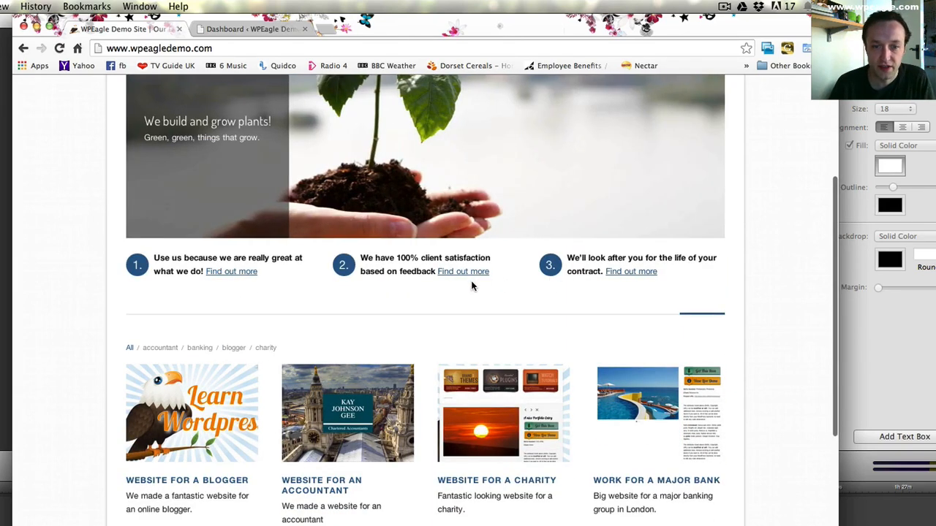
{"action": "scroll", "coordinate": [475, 281], "scroll_direction": "up", "scroll_amount": 3}
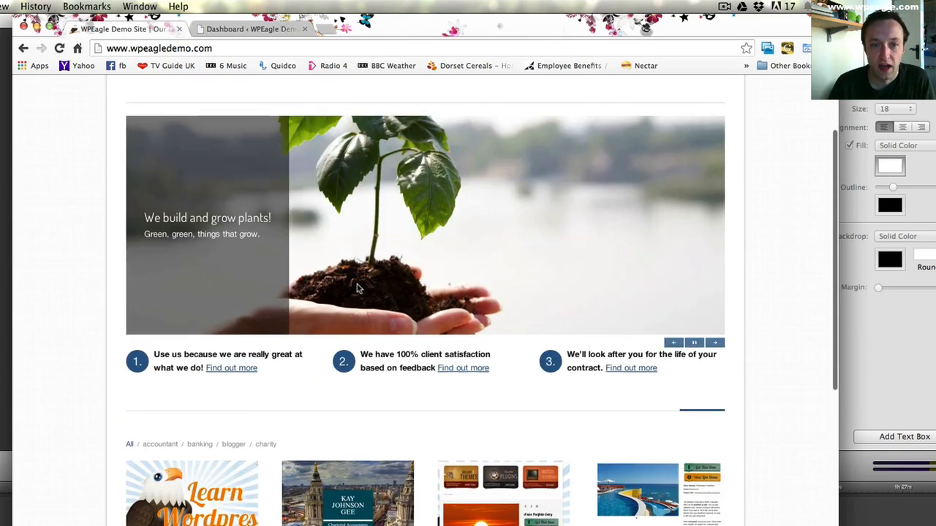
{"action": "left_click", "coordinate": [675, 344]}
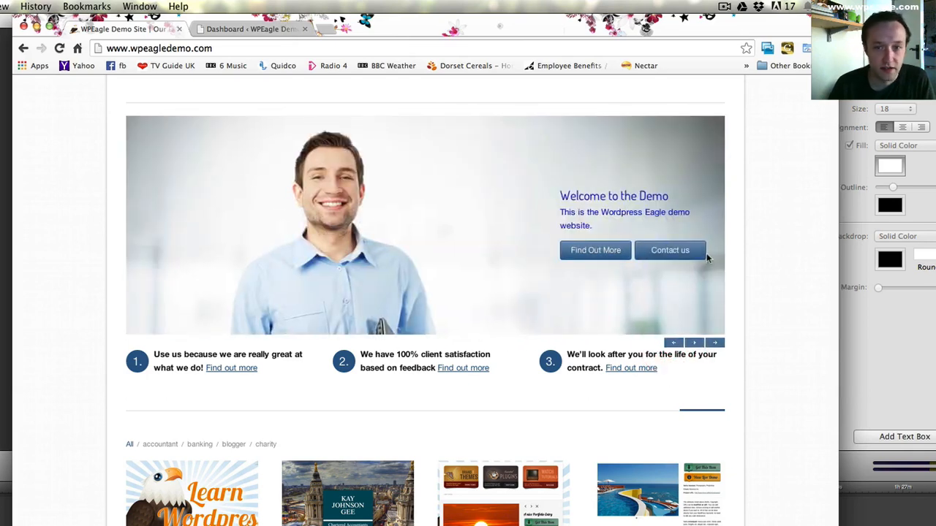
{"action": "scroll", "coordinate": [555, 314], "scroll_direction": "up", "scroll_amount": 3}
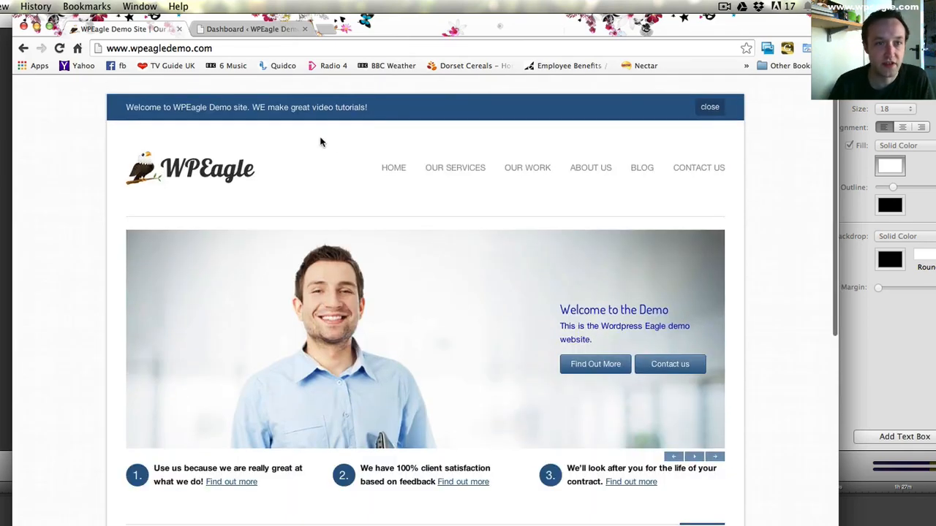
- Return to the WordPress admin and open the Homepage page for editing
{"action": "left_click", "coordinate": [252, 29]}
{"action": "mouse_move", "coordinate": [59, 255]}
{"action": "left_click", "coordinate": [149, 256]}
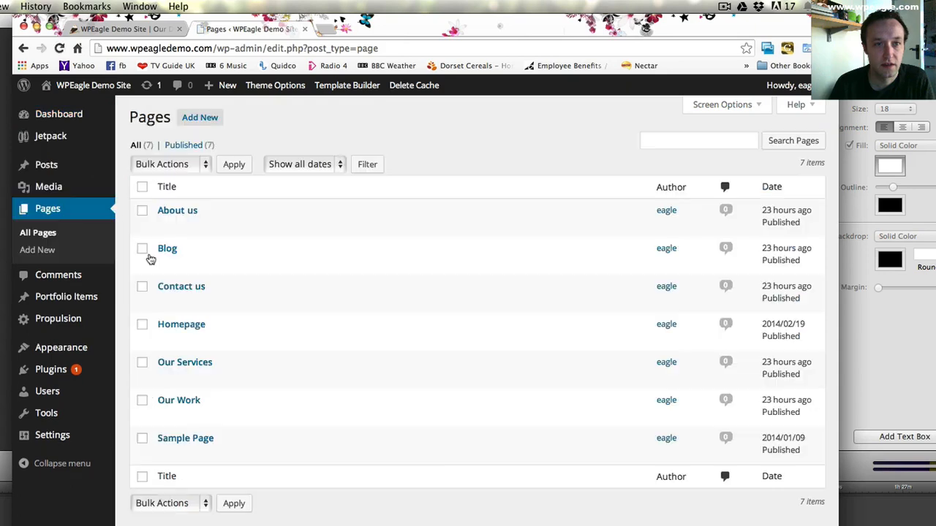
{"action": "left_click", "coordinate": [161, 338]}
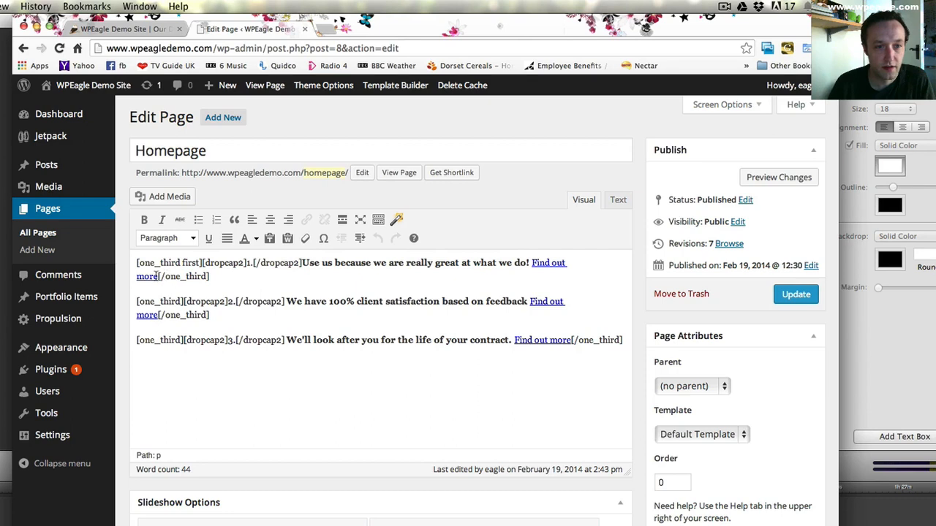
- Change the link on the first column's "Find out more" text to the existing Our Services page
{"action": "left_click_drag", "start_coordinate": [159, 276], "coordinate": [531, 265]}
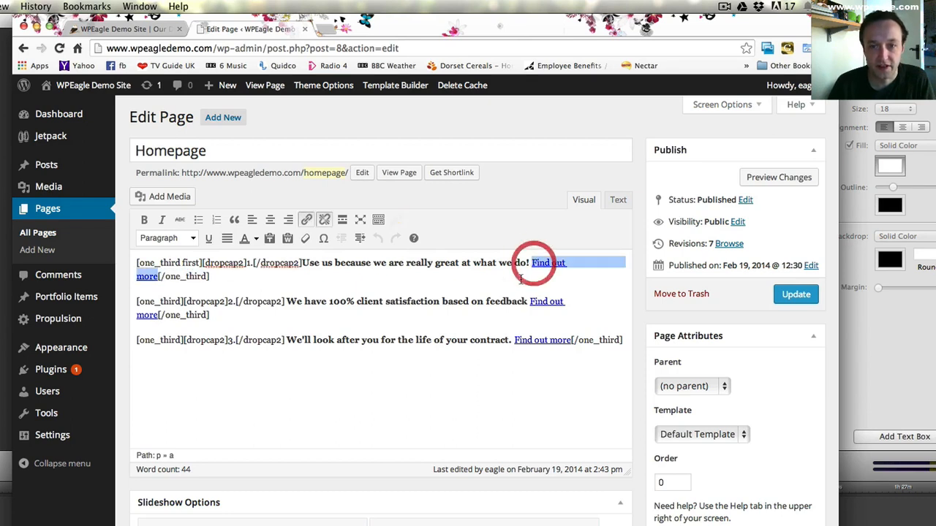
{"action": "left_click", "coordinate": [307, 220]}
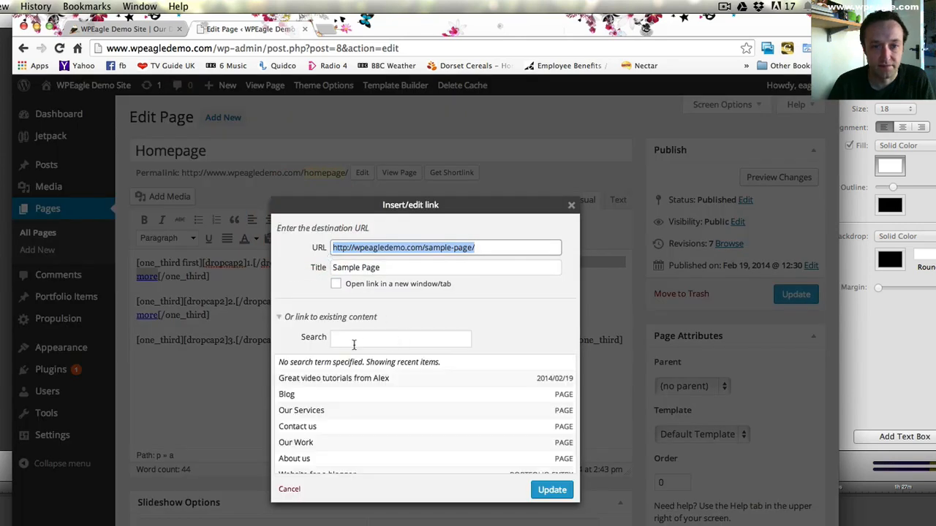
{"action": "left_click", "coordinate": [326, 415]}
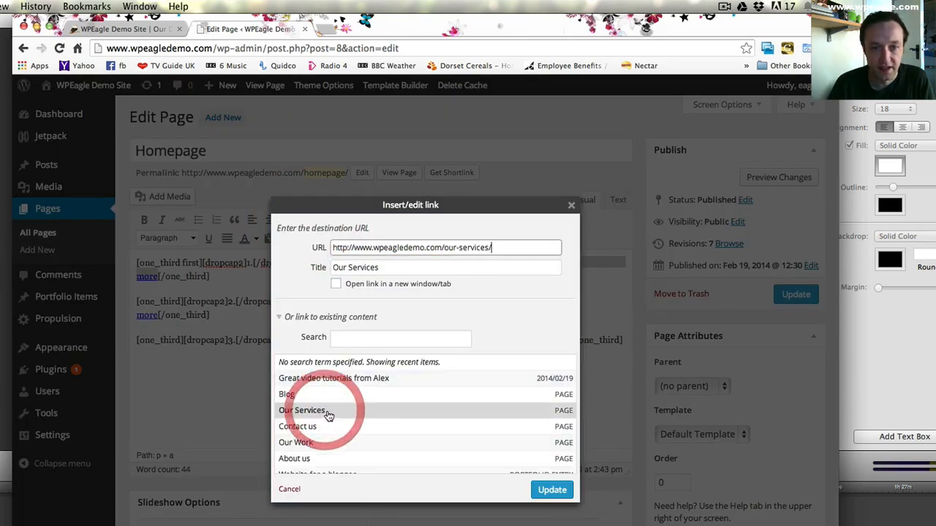
{"action": "left_click", "coordinate": [548, 488]}
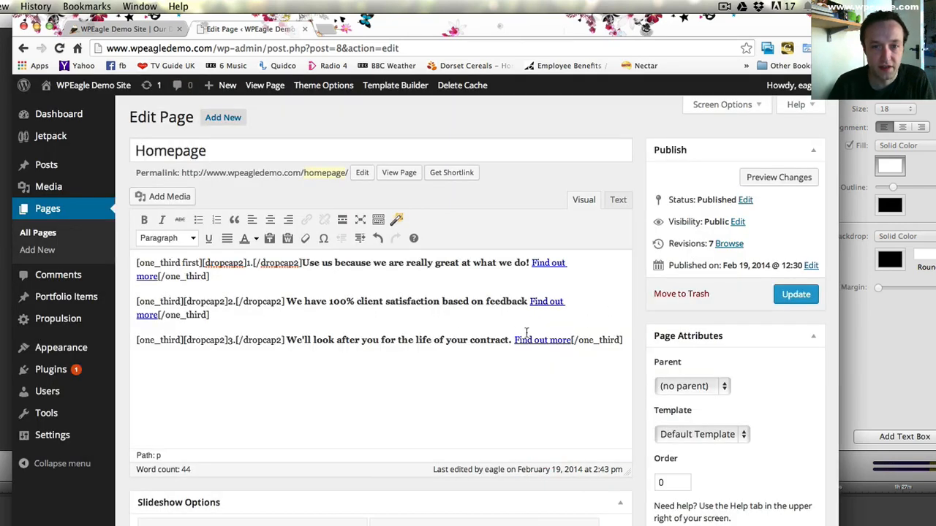
- Change the link on the second column's "Find out more" text to the Our Services page
{"action": "left_click_drag", "start_coordinate": [531, 302], "coordinate": [153, 313]}
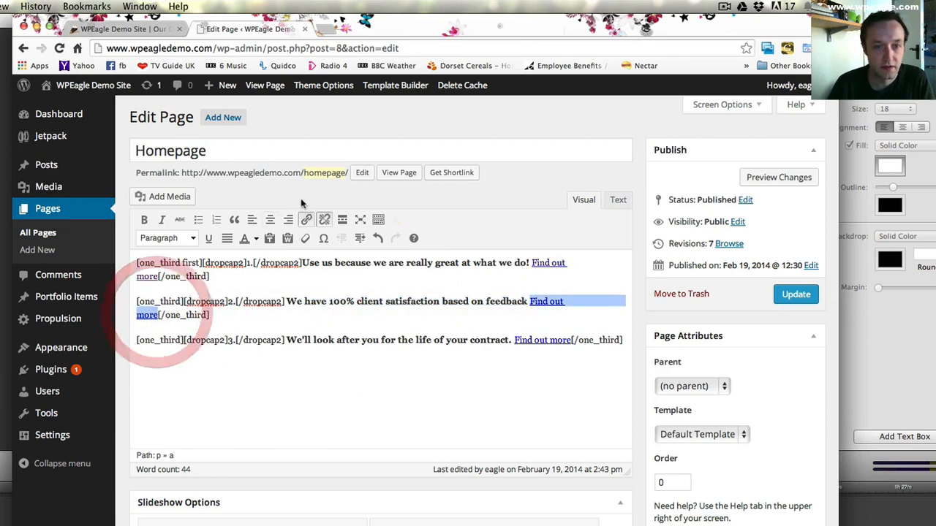
{"action": "left_click", "coordinate": [306, 219]}
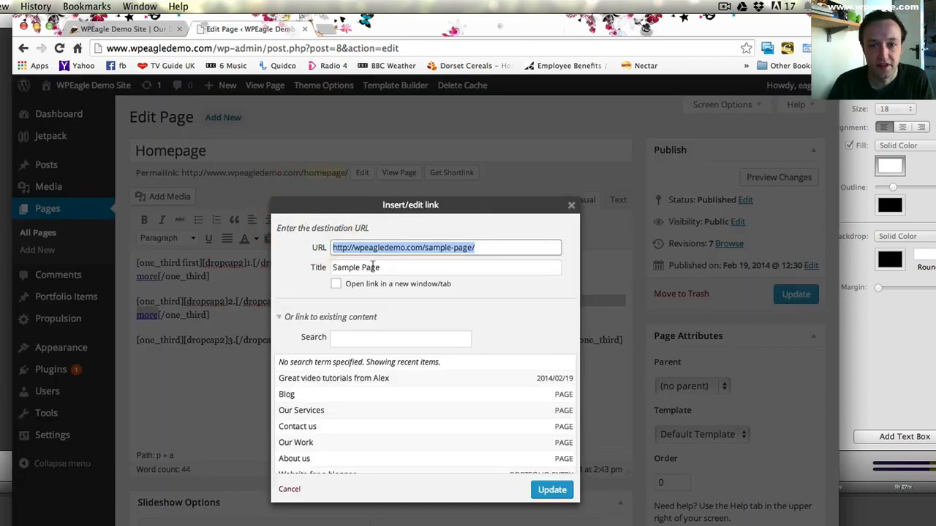
{"action": "left_click", "coordinate": [338, 412]}
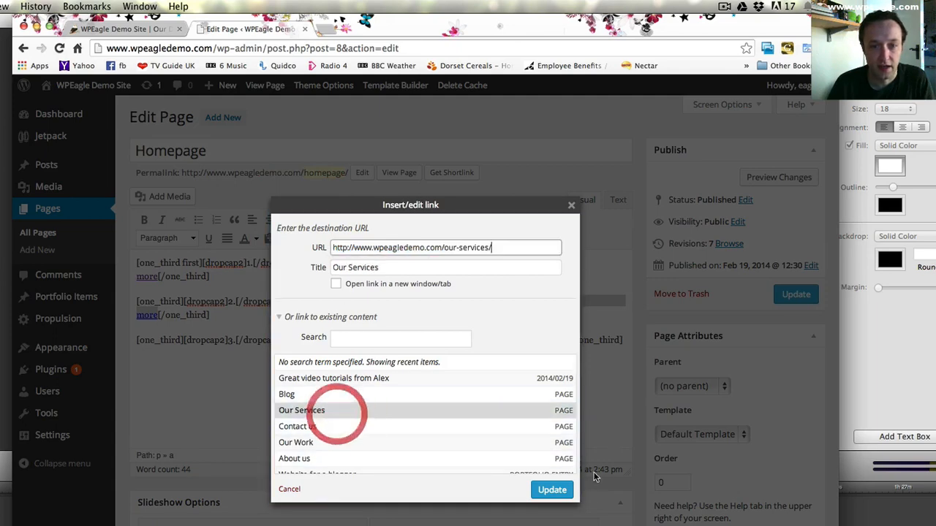
{"action": "left_click", "coordinate": [553, 490]}
- Change the link on the third column's "Find out more" text to the Our Services page
{"action": "left_click_drag", "start_coordinate": [515, 340], "coordinate": [573, 344]}
{"action": "left_click", "coordinate": [306, 219]}
{"action": "left_click", "coordinate": [325, 412]}
{"action": "left_click", "coordinate": [564, 496]}
- Expand the first slide in the featured media and link its image to the Our Services page
{"action": "scroll", "coordinate": [500, 351], "scroll_direction": "down", "scroll_amount": 10}
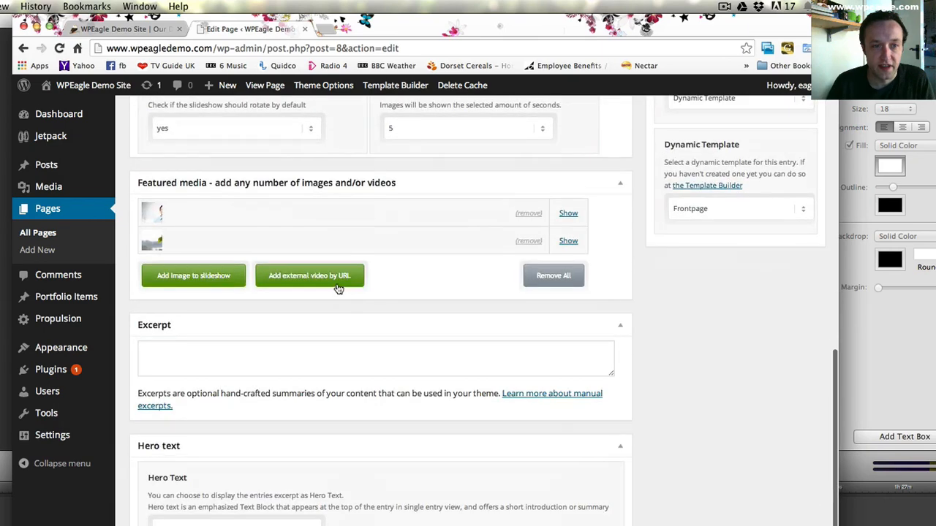
{"action": "left_click", "coordinate": [568, 213]}
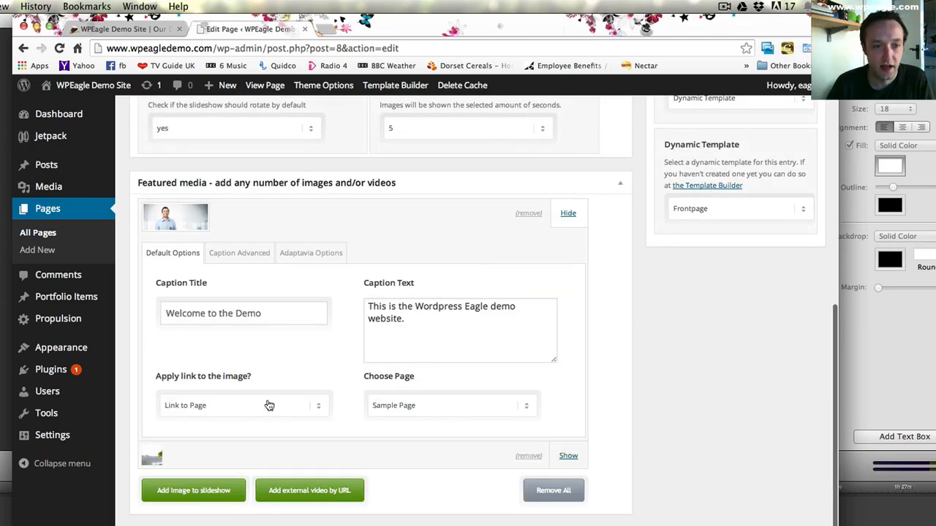
{"action": "left_click", "coordinate": [420, 412]}
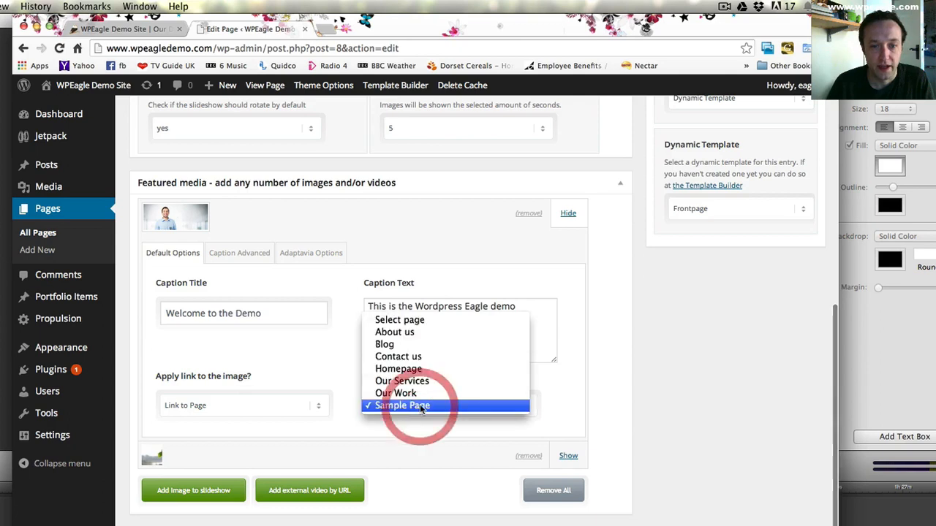
{"action": "left_click", "coordinate": [435, 388]}
{"action": "left_click", "coordinate": [442, 410]}
{"action": "left_click", "coordinate": [445, 388]}
- In the first slide's advanced caption options, link the Find Out More button to the Our Services page
{"action": "left_click", "coordinate": [253, 253]}
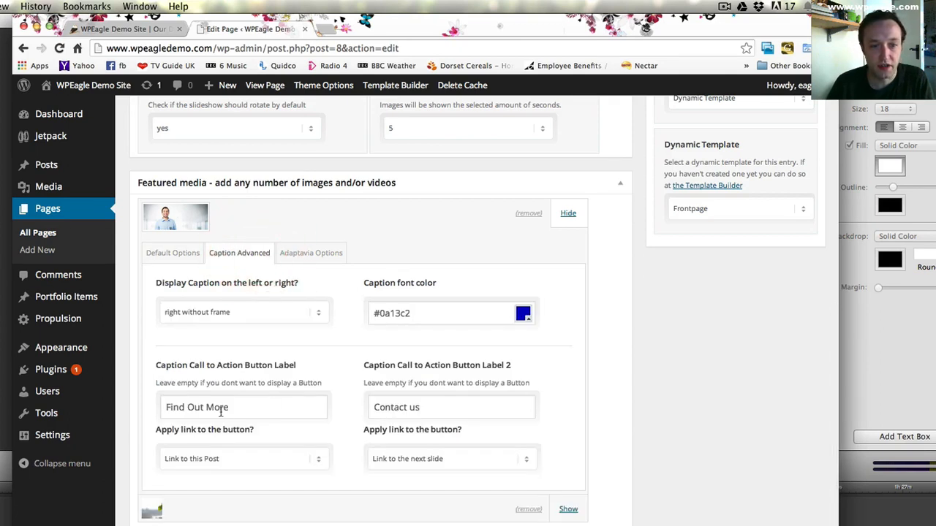
{"action": "scroll", "coordinate": [190, 409], "scroll_direction": "down", "scroll_amount": 1}
{"action": "left_click", "coordinate": [249, 444]}
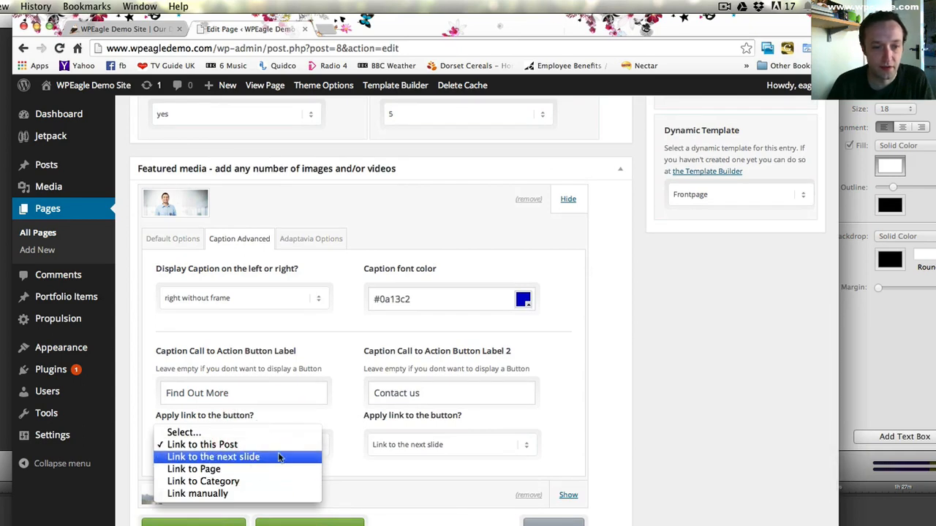
{"action": "left_click", "coordinate": [263, 468]}
{"action": "left_click", "coordinate": [255, 480]}
{"action": "left_click", "coordinate": [242, 525]}
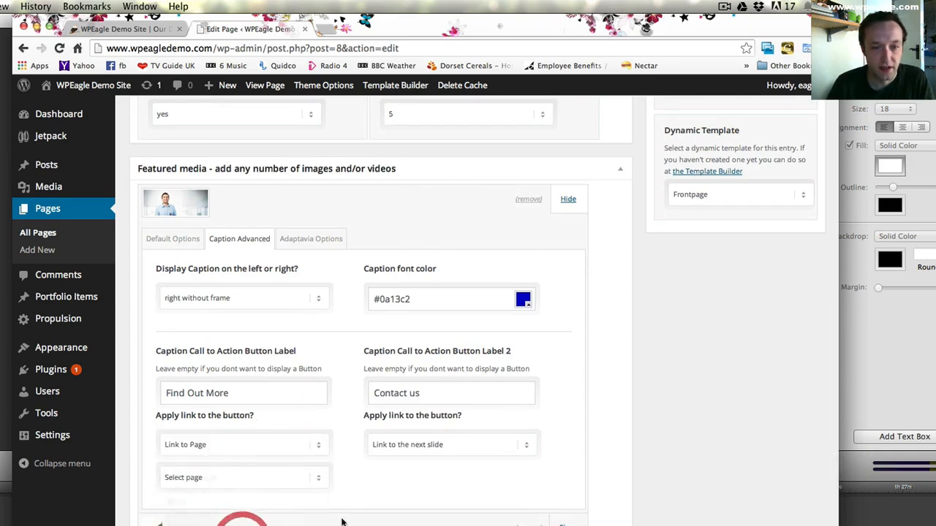
- Link the first slide's second call-to-action button, Contact us, to the Contact us page
{"action": "left_click", "coordinate": [431, 449]}
{"action": "left_click", "coordinate": [431, 457]}
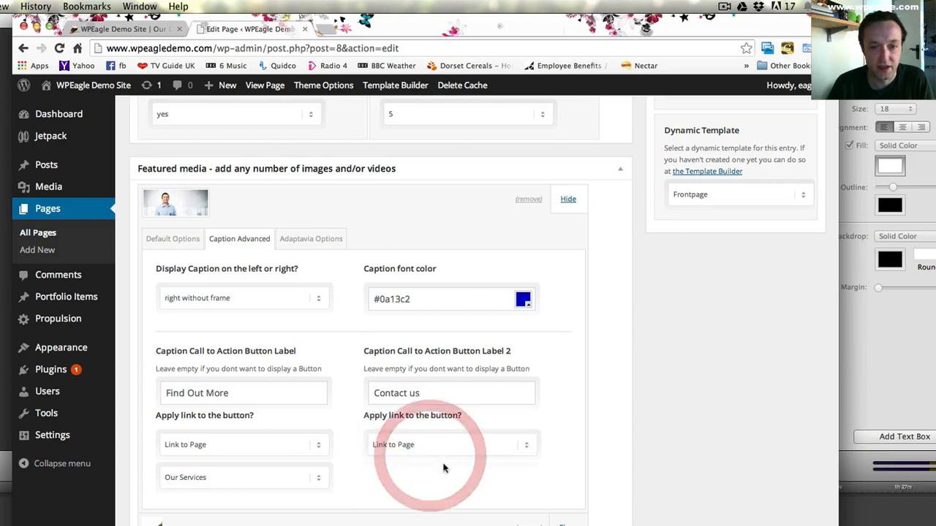
{"action": "left_click", "coordinate": [439, 476]}
{"action": "left_click", "coordinate": [441, 515]}
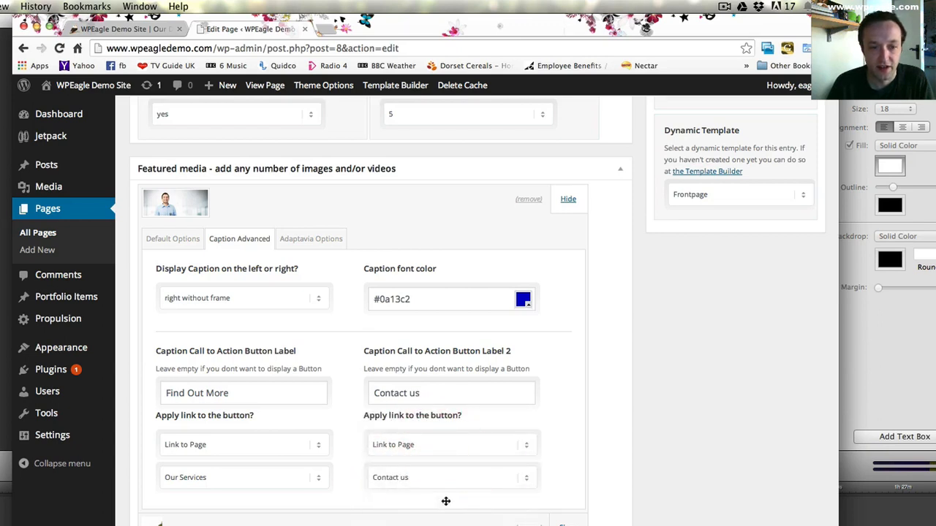
- Check the second slide's settings and save the changes to the Homepage page
{"action": "scroll", "coordinate": [556, 490], "scroll_direction": "down", "scroll_amount": 2}
{"action": "left_click", "coordinate": [568, 478]}
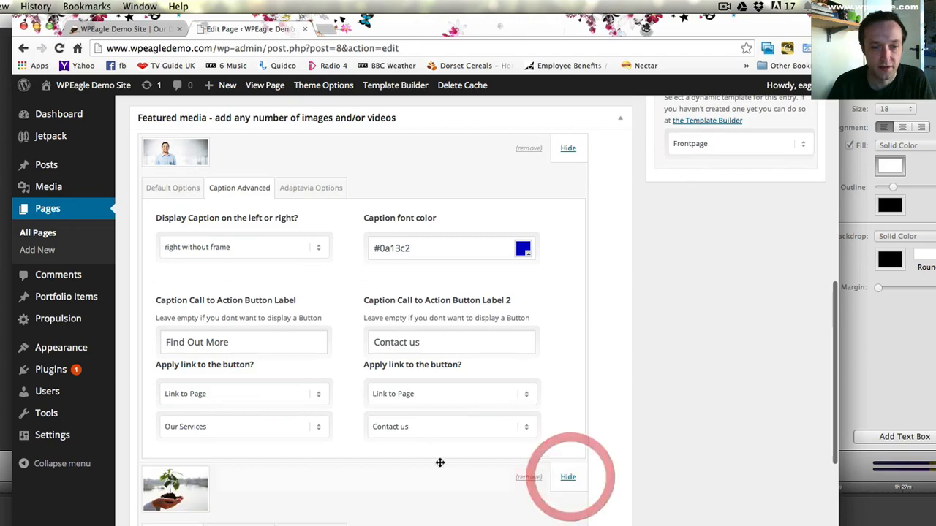
{"action": "scroll", "coordinate": [432, 458], "scroll_direction": "down", "scroll_amount": 3}
{"action": "scroll", "coordinate": [388, 456], "scroll_direction": "up", "scroll_amount": 15}
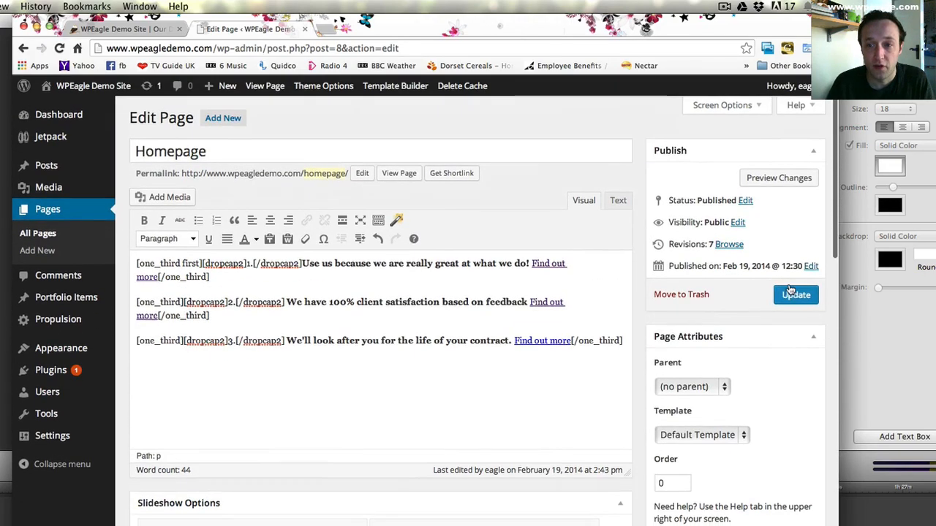
{"action": "left_click", "coordinate": [793, 294]}
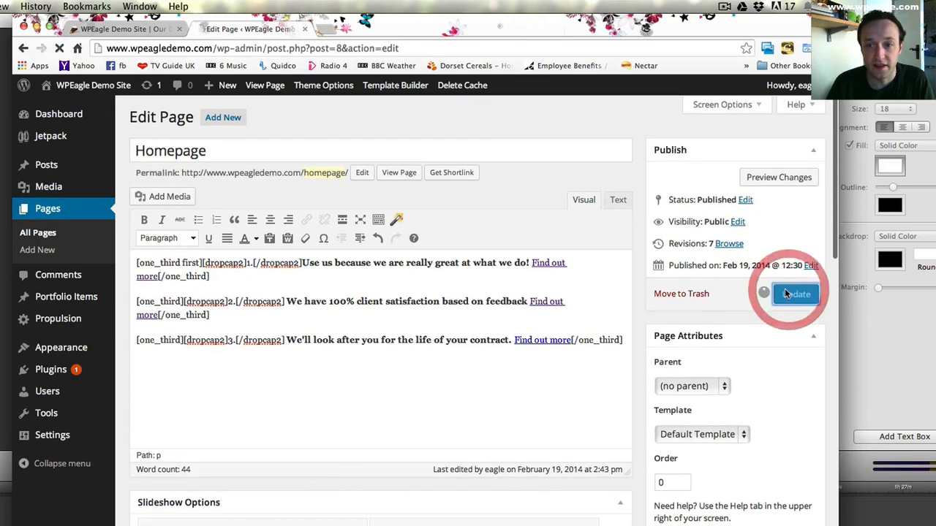
- Reload the live homepage and test the slideshow's Find Out More button
{"action": "left_click", "coordinate": [121, 29]}
{"action": "left_click", "coordinate": [59, 47]}
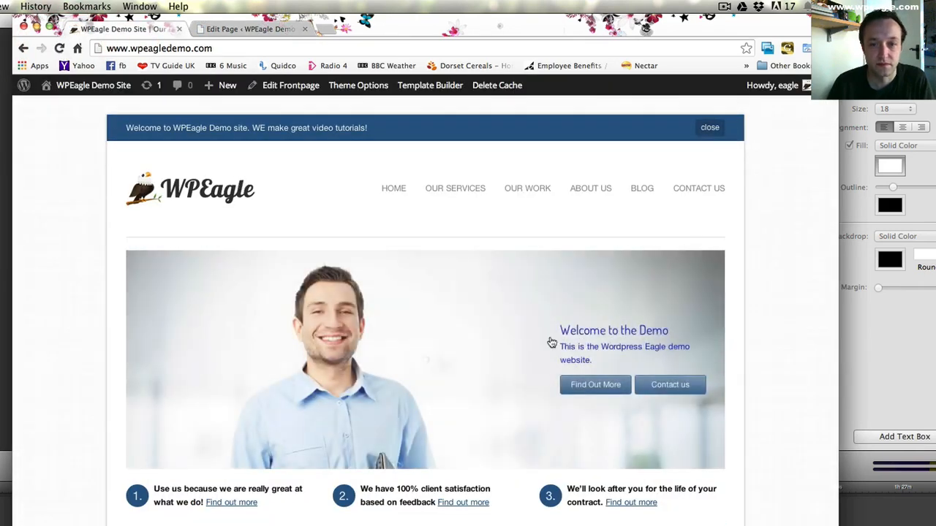
{"action": "left_click", "coordinate": [591, 391]}
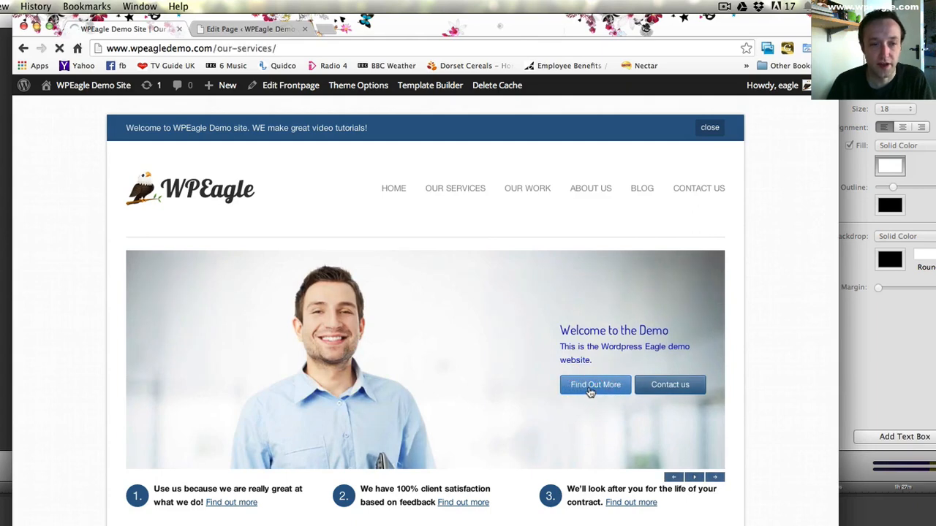